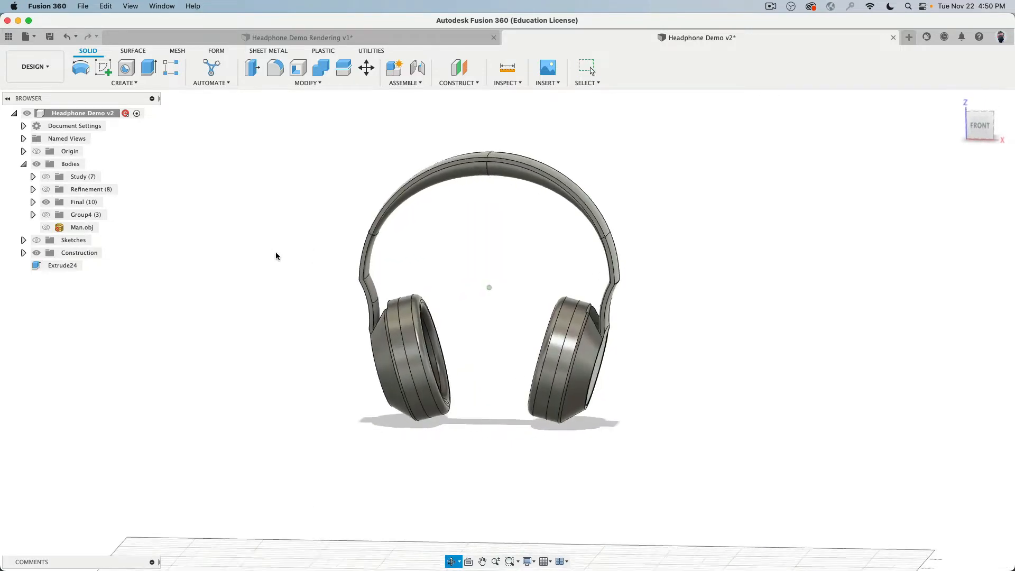
Bring up the Headphone Demo Rendering v1 document and look over its coloured headphone model
click(321, 41)
mouse_move(296, 209)
shift+middle_down()
mouse_move(287, 220)
mouse_move(299, 210)
shift+middle_up()
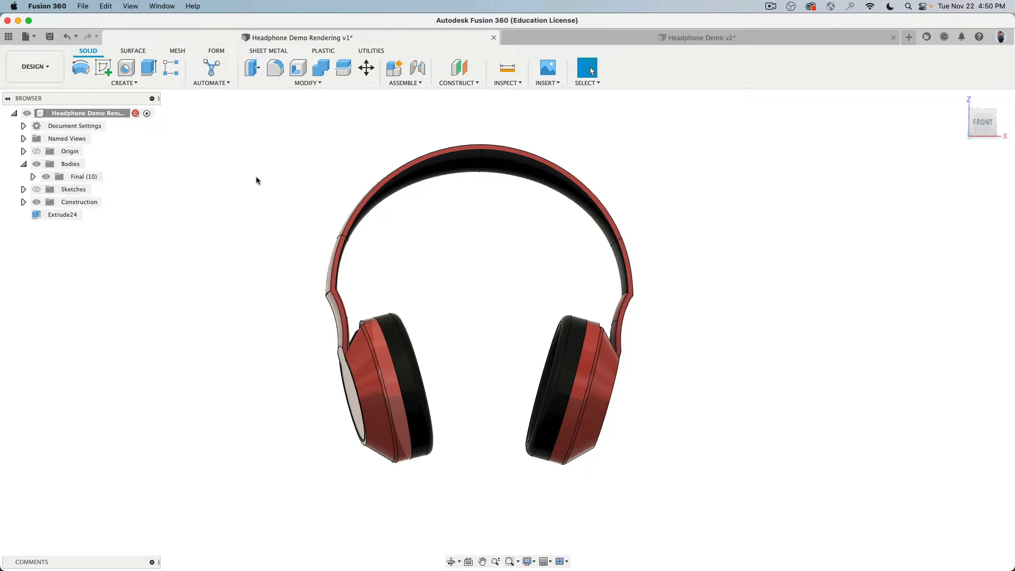
Switch to Blender and examine the material nodes of the headband padding, the side arm and an ear cushion
key(super+Tab)
click(299, 280)
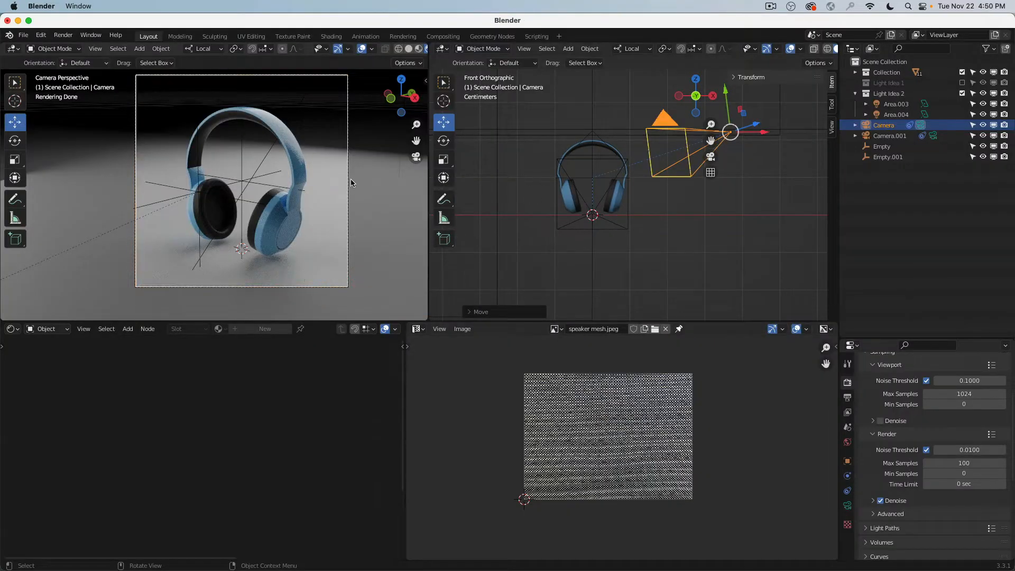
click(213, 129)
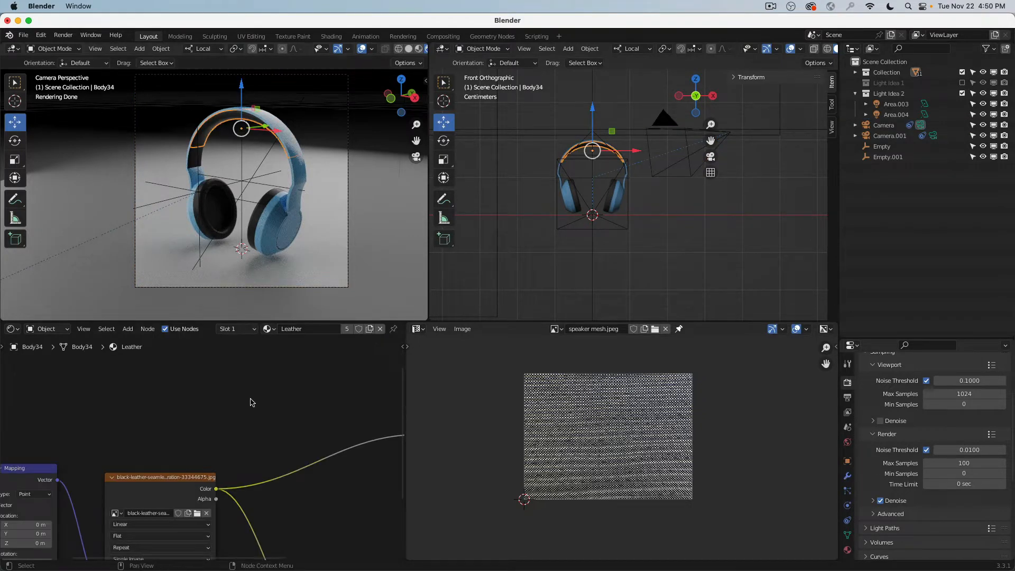
key(Home)
middle_drag(249, 414, 169, 422)
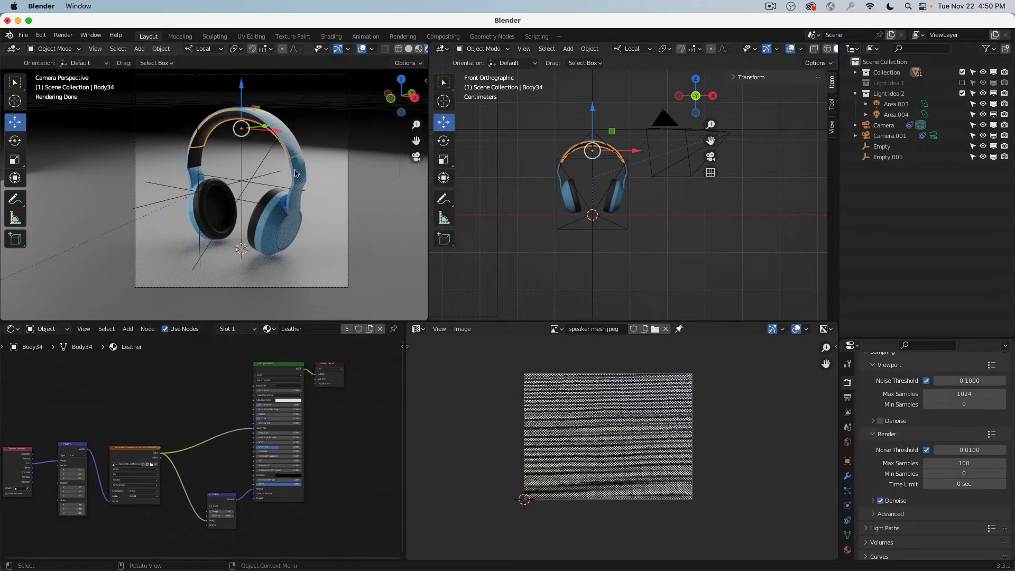
click(295, 171)
key(Home)
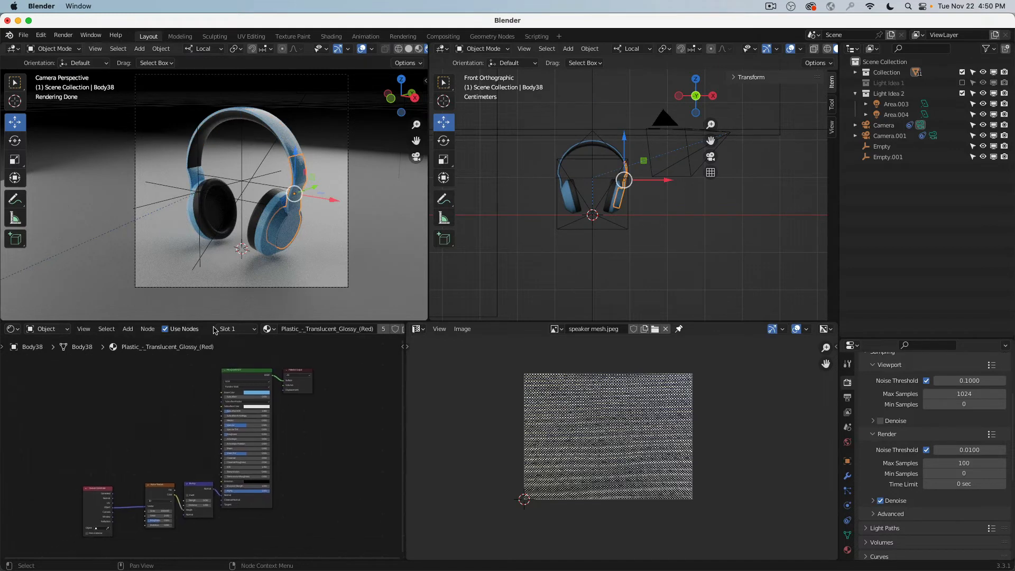
click(213, 226)
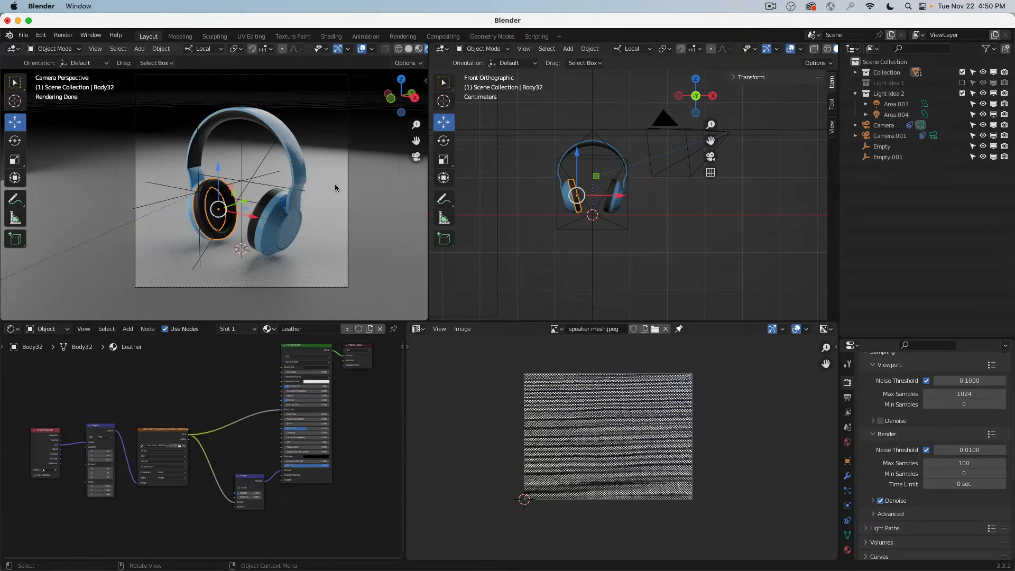
Look over the light and camera setup around the headphones, and show the rendered image
middle_drag(597, 206, 606, 217)
click(63, 35)
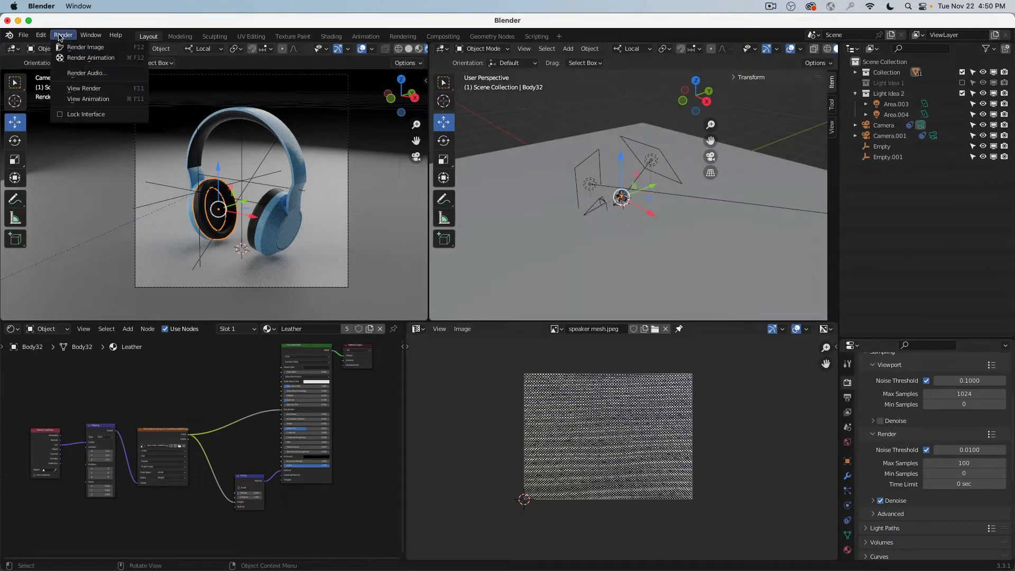
click(80, 89)
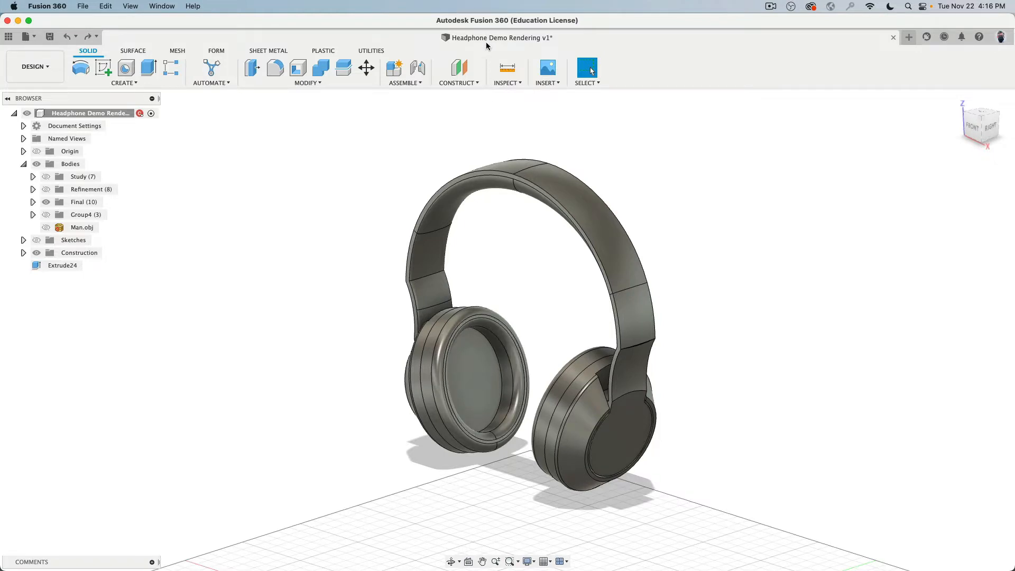
click(27, 36)
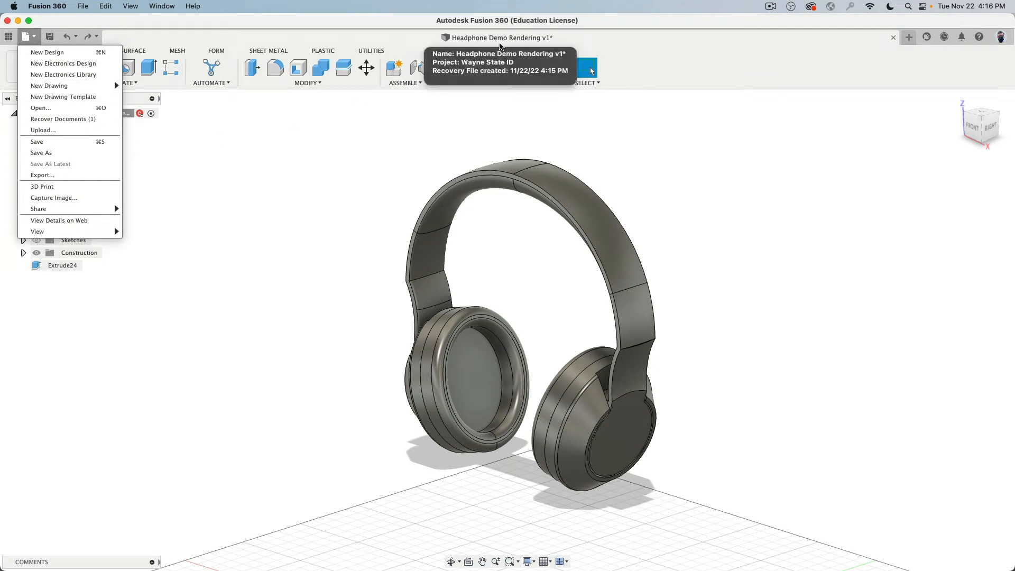
click(370, 153)
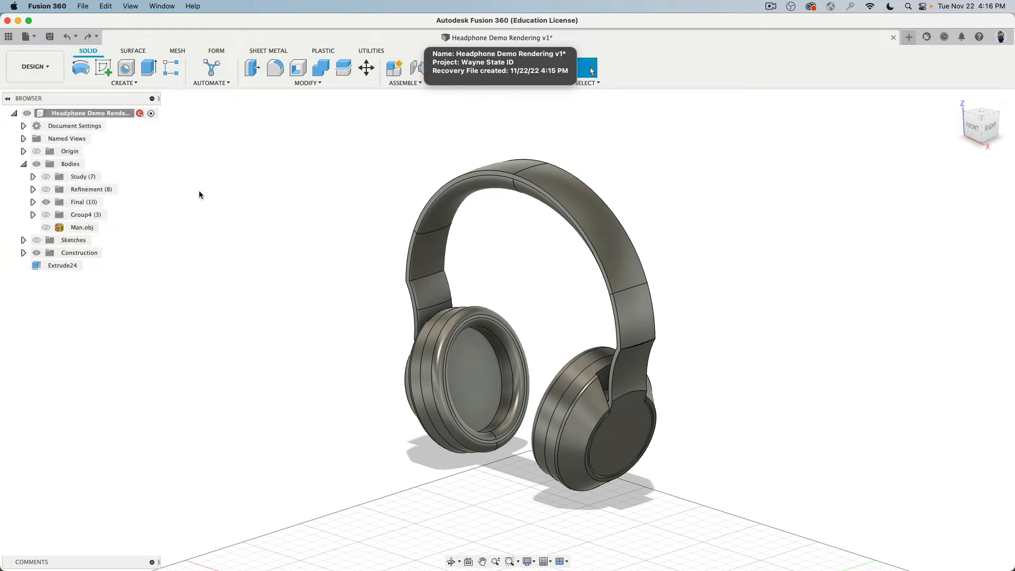
Delete the Study and Refinement body groups together with their contents
click(80, 176)
key(Delete)
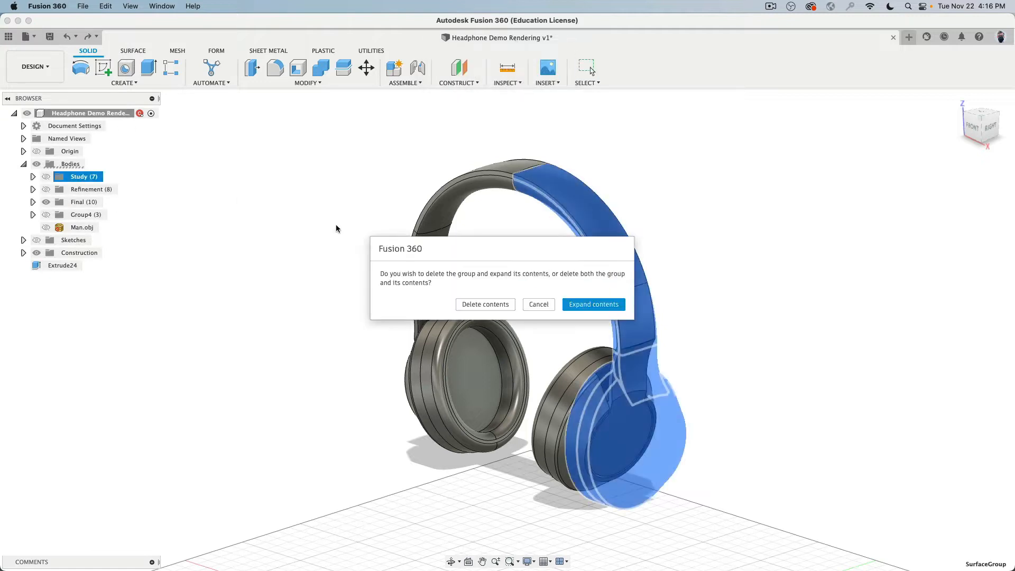
click(466, 305)
click(90, 176)
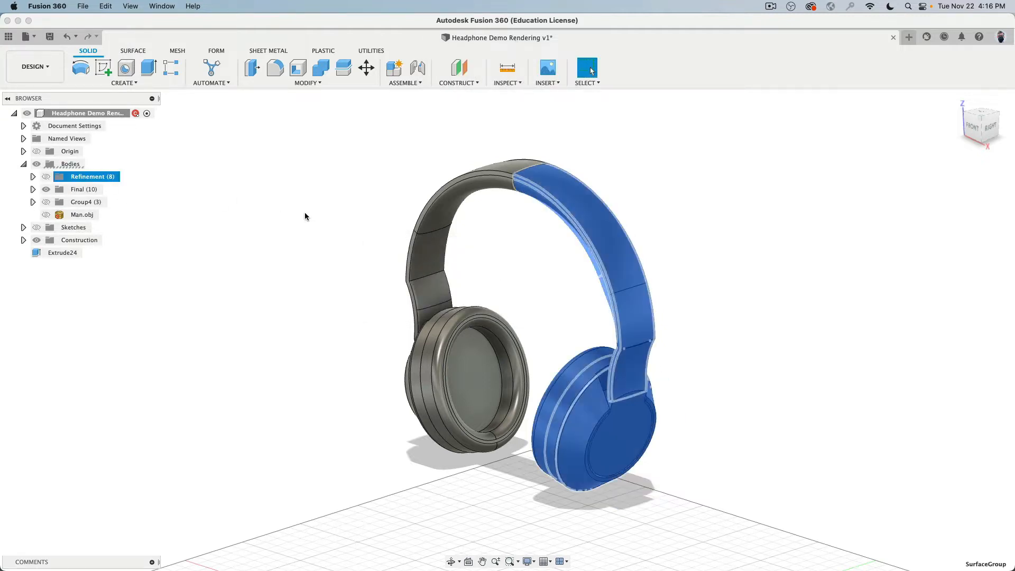
key(Delete)
click(487, 303)
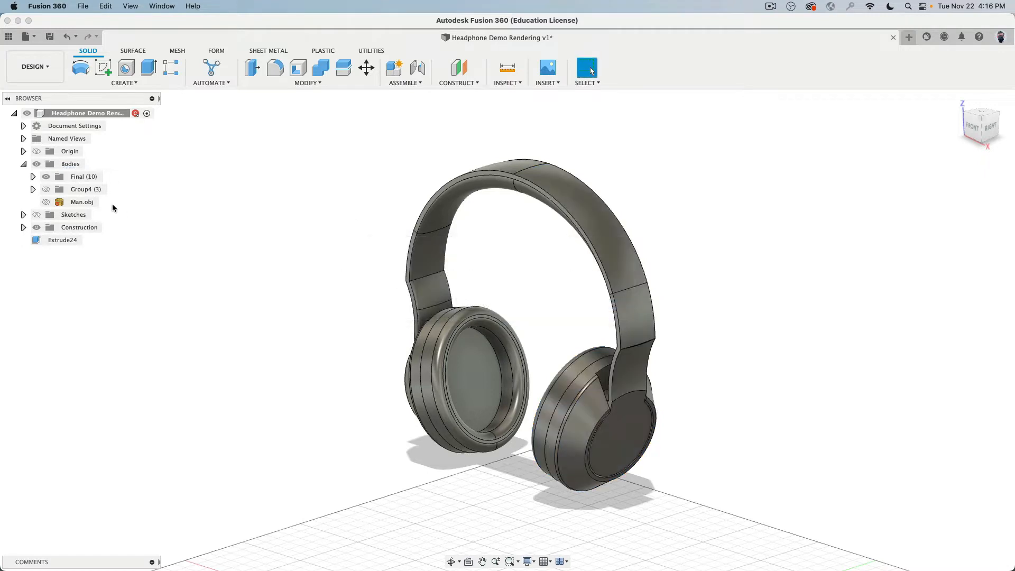
Delete the Group4 body group with its contents and the Man.obj mesh body
click(86, 192)
key(Delete)
click(473, 306)
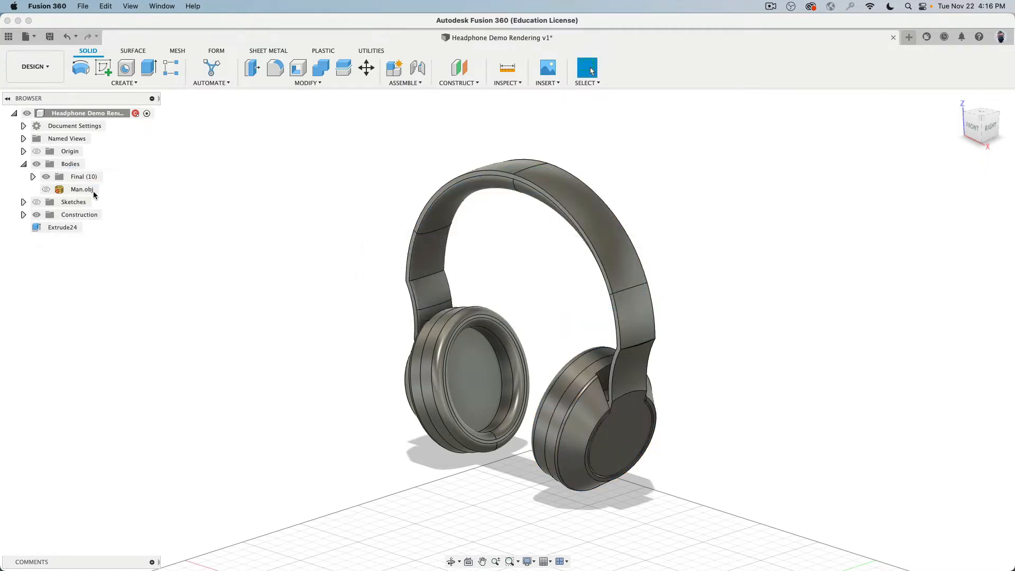
click(87, 191)
key(Delete)
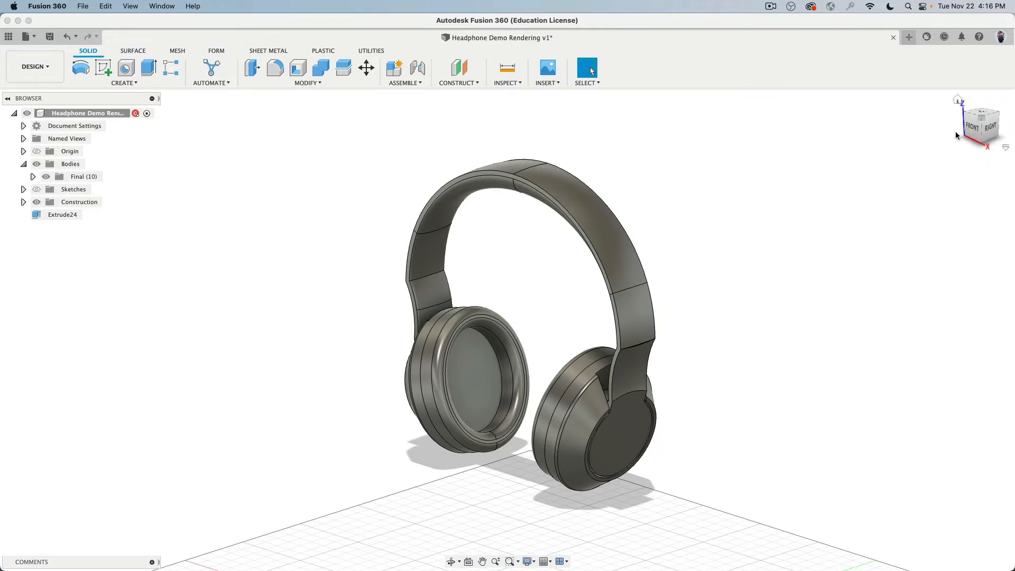
Apply the Plastic - Translucent Glossy (Red) appearance to the headband's outer band and one side arm
click(972, 127)
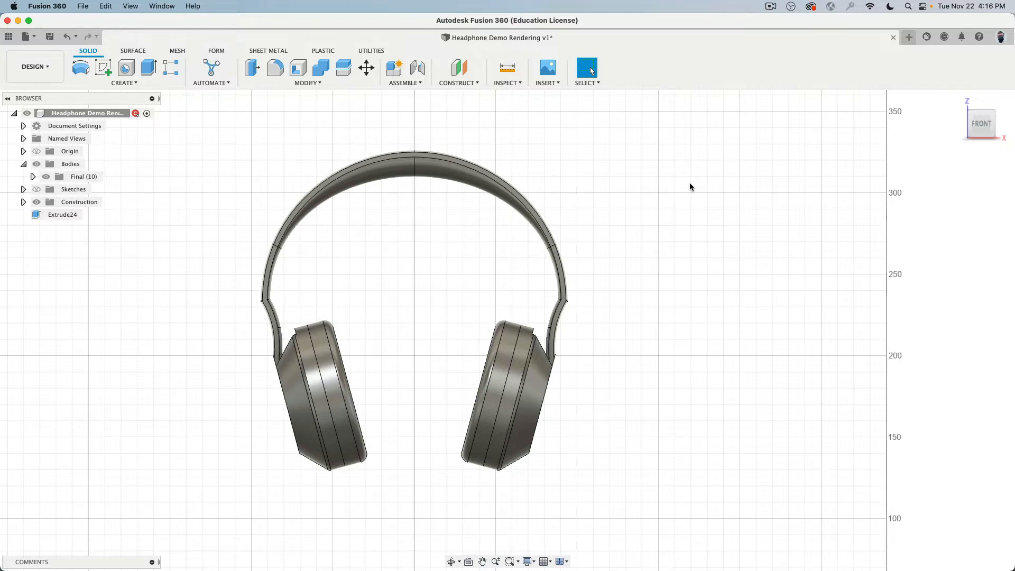
shift+middle_drag(666, 221, 630, 238)
middle_drag(449, 216, 487, 227)
key(a)
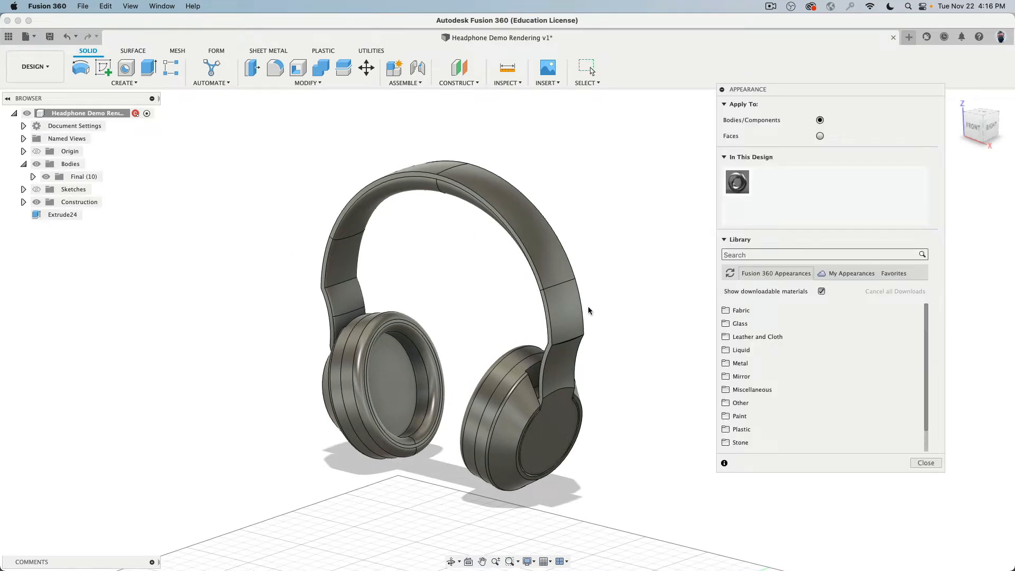
scroll(760, 383, down, 2)
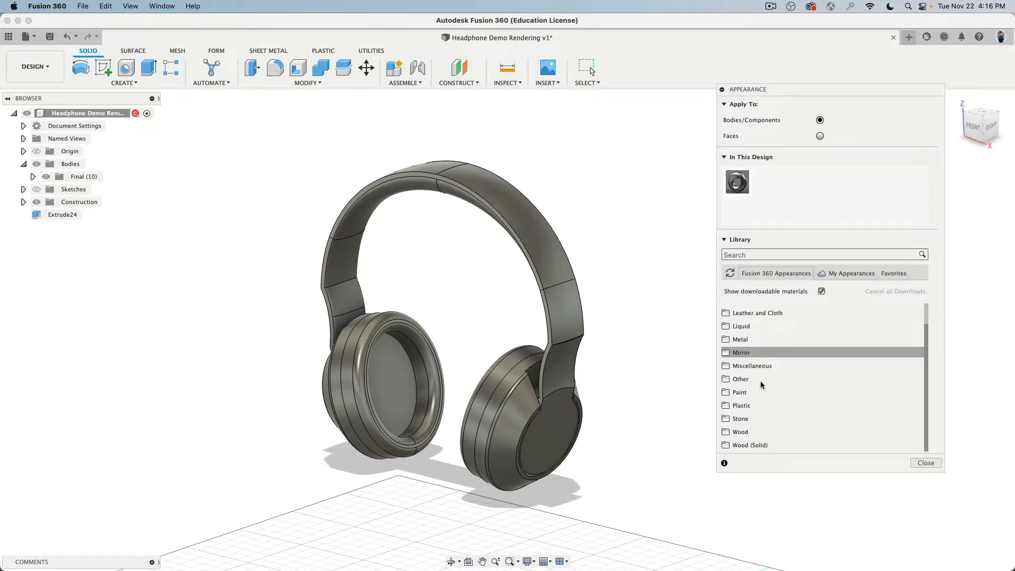
click(741, 405)
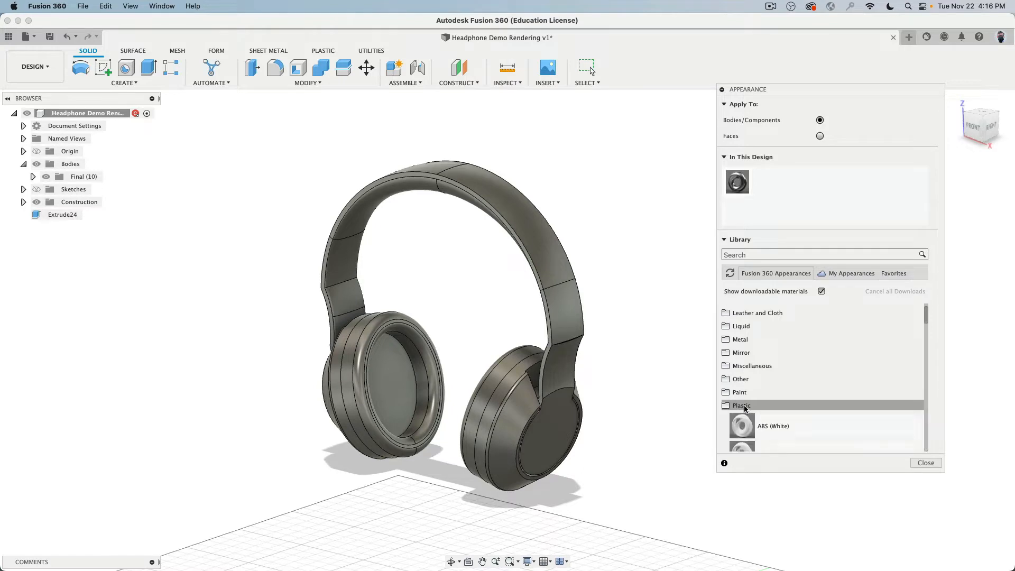
scroll(767, 396, down, 10)
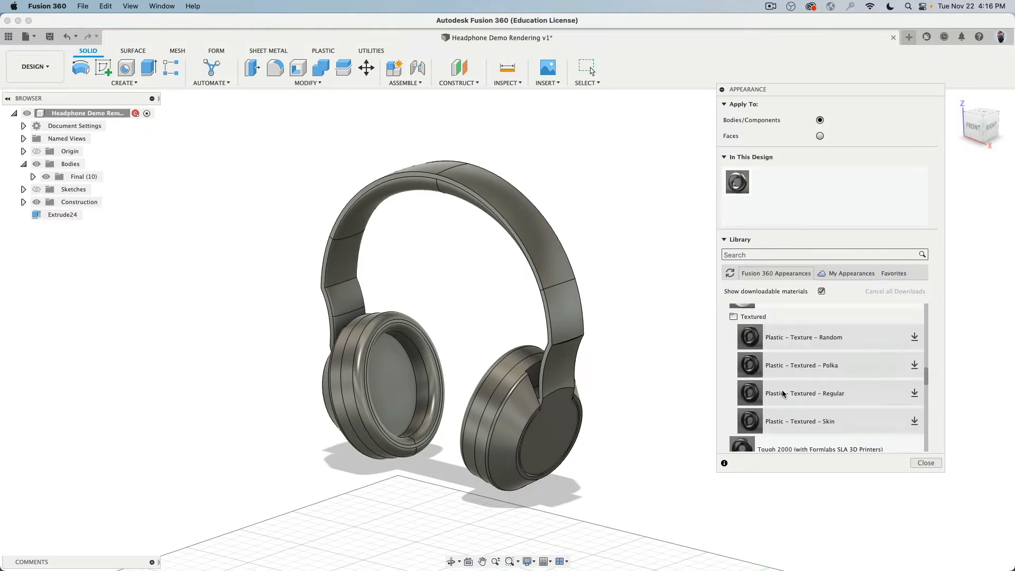
scroll(782, 393, down, 5)
drag(783, 384, 562, 307)
drag(747, 391, 548, 276)
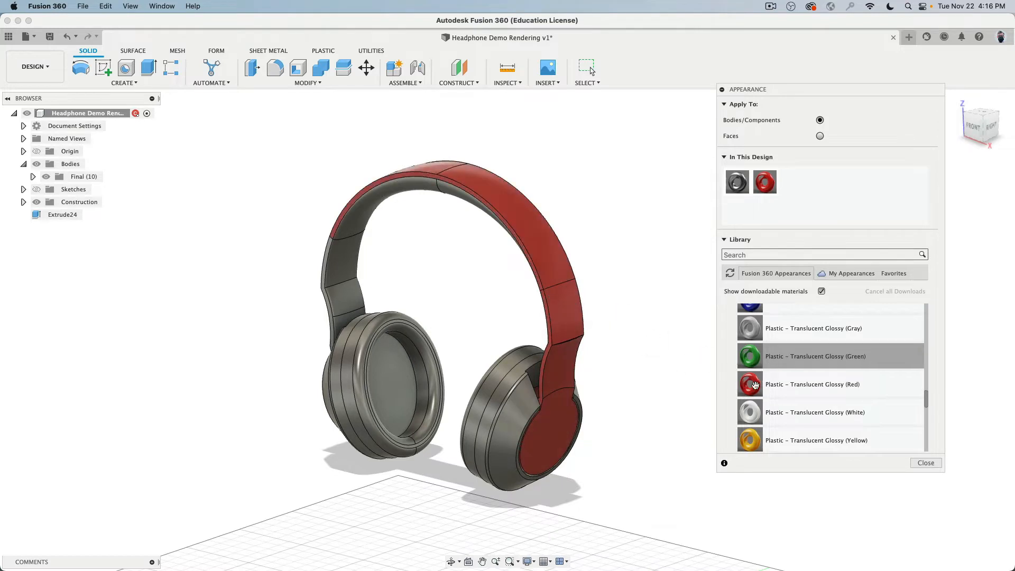
Apply the same glossy red plastic to the opposite side arm and the ear cup shells
drag(755, 384, 338, 299)
drag(750, 384, 340, 439)
shift+middle_drag(339, 436, 519, 351)
Set appearances to apply to faces and put Fabric (Black) on the inner face of one ear cup
scroll(797, 375, up, 10)
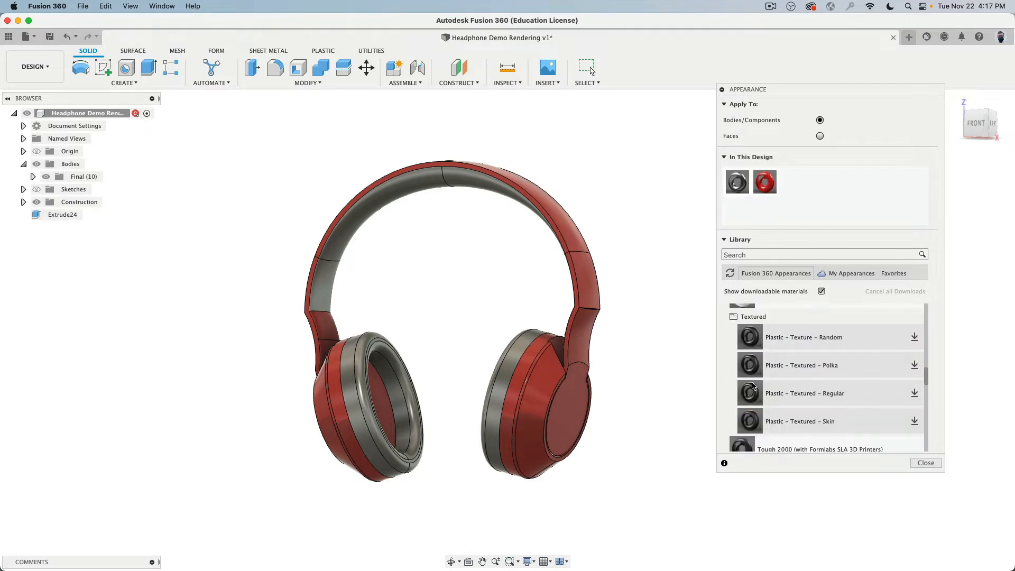
scroll(751, 372, up, 10)
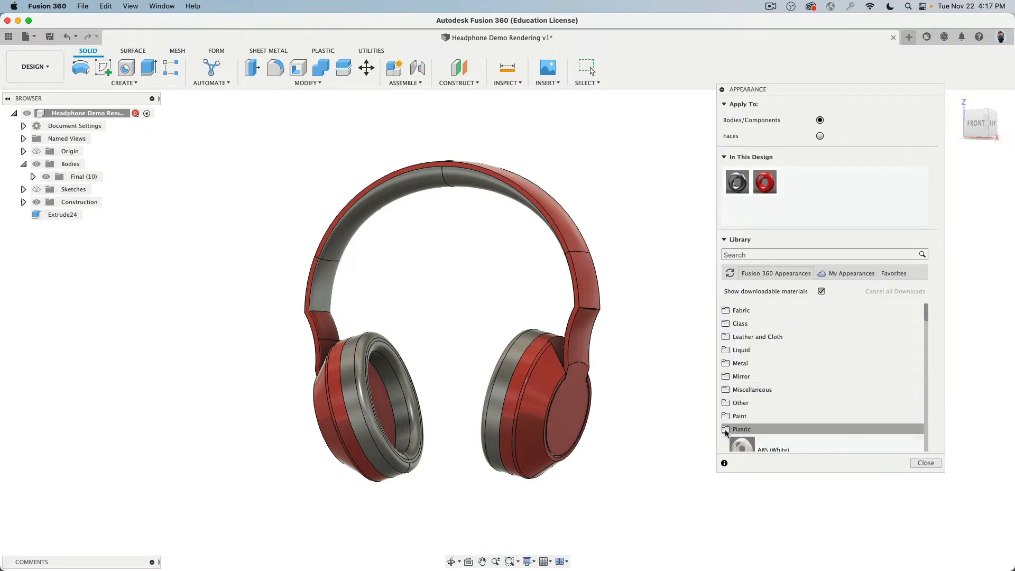
click(724, 430)
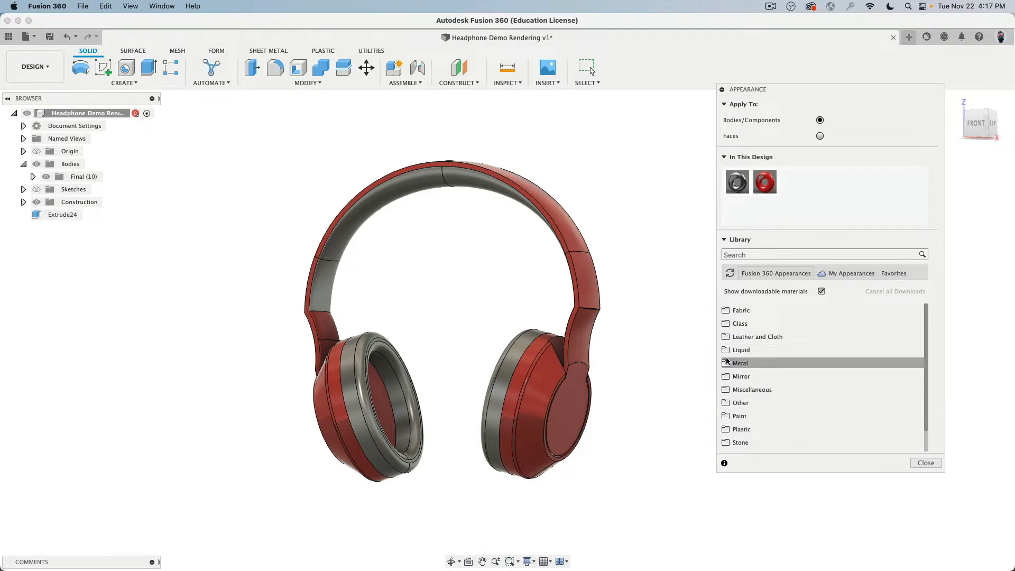
click(725, 338)
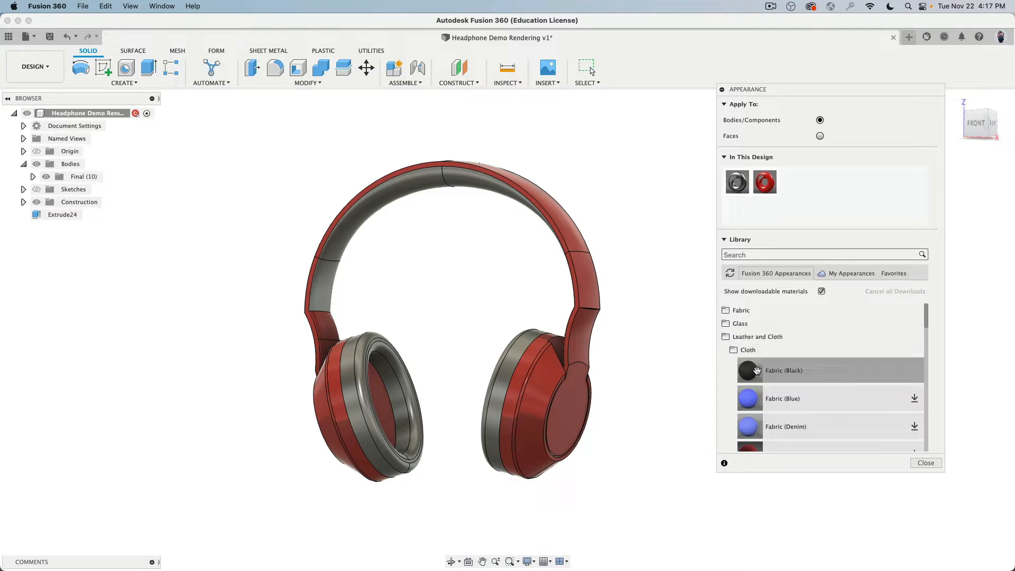
click(820, 137)
shift+middle_drag(521, 351, 427, 349)
click(417, 373)
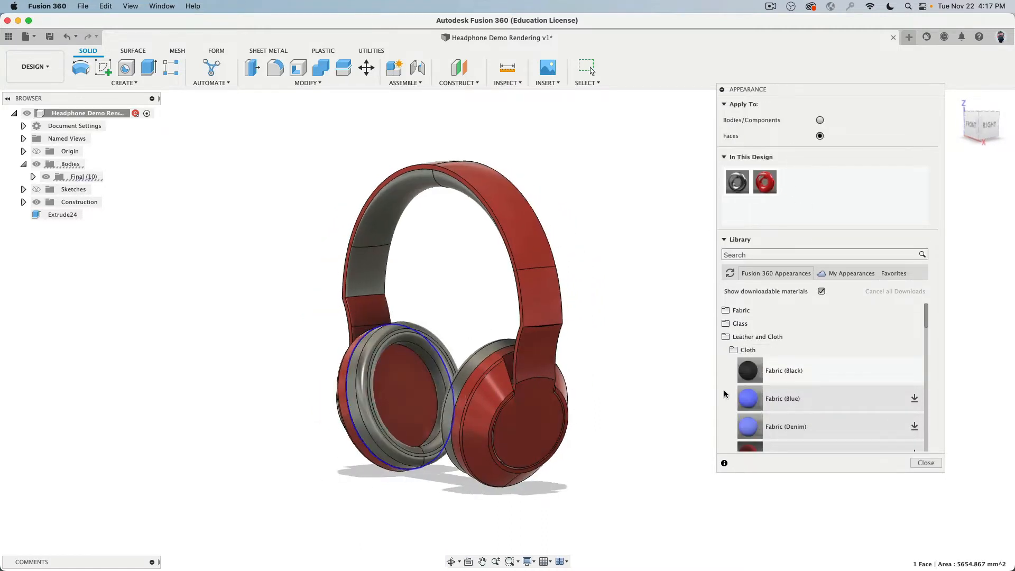
drag(749, 370, 423, 381)
Put Fabric (Black) on the inner face of the other ear cup
shift+middle_drag(434, 284, 505, 295)
click(516, 389)
drag(747, 371, 528, 388)
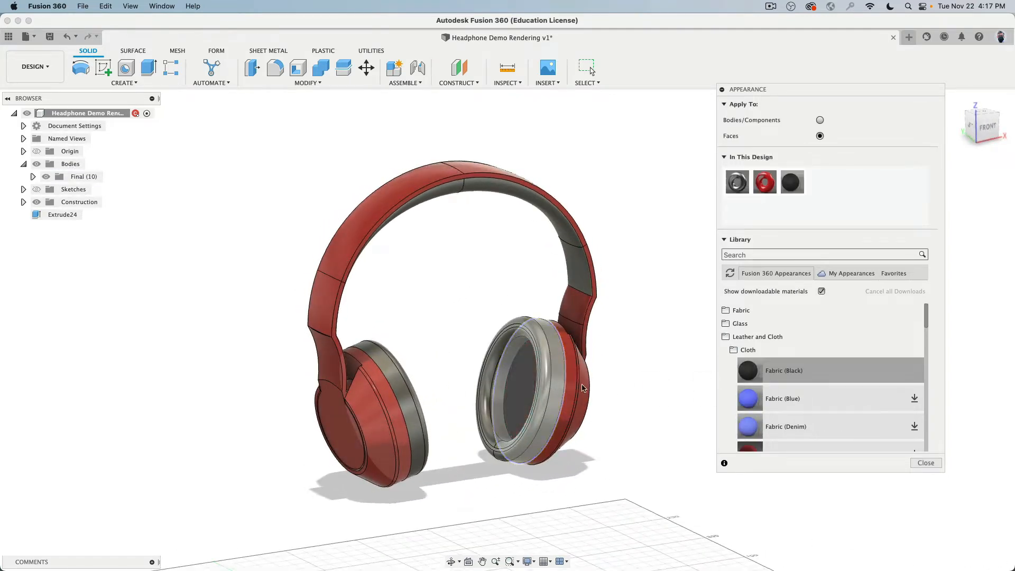
shift+middle_drag(606, 383, 571, 382)
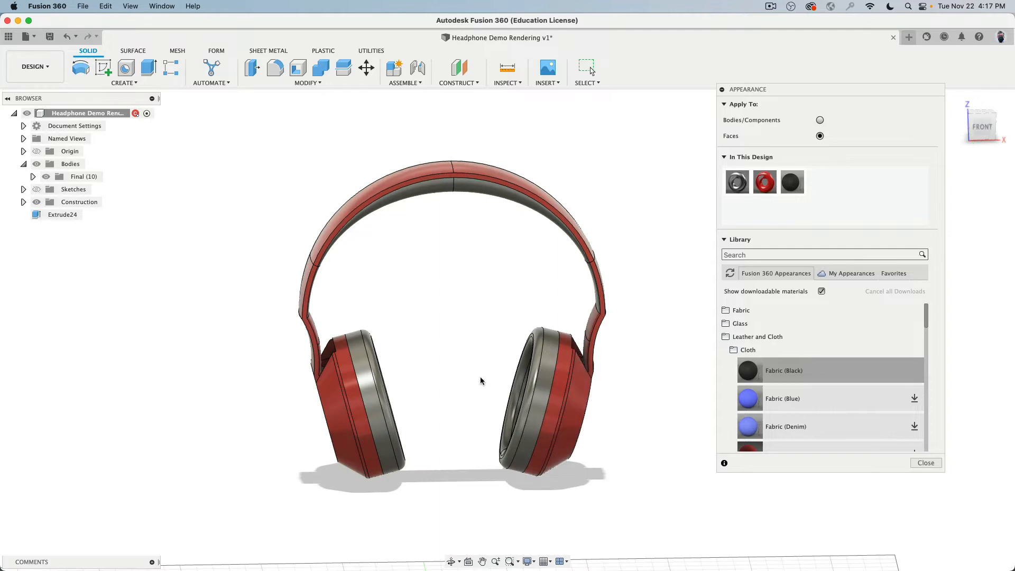
shift+middle_drag(481, 380, 526, 381)
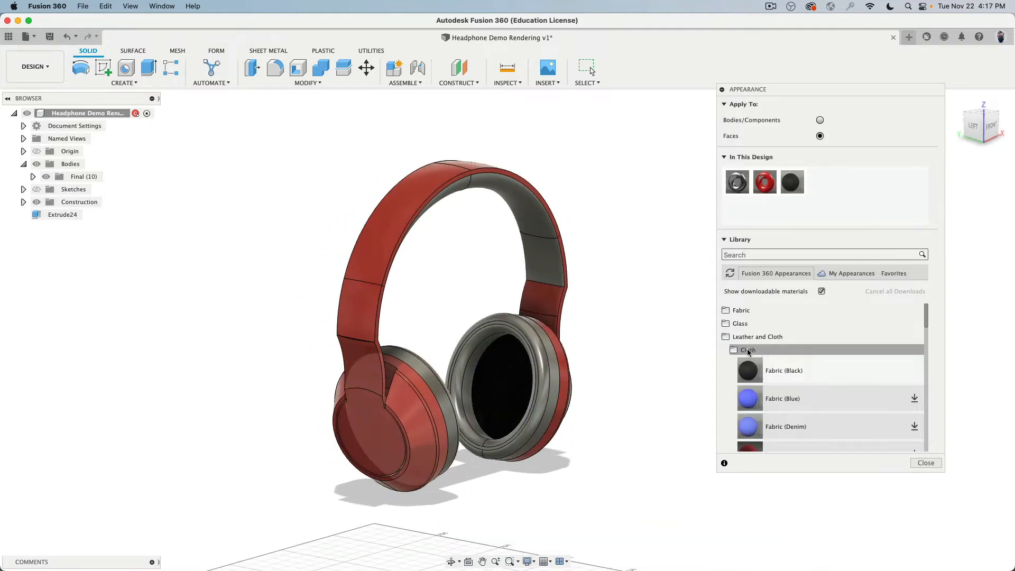
Apply the Leather - Matte (Black) appearance to all inner faces of the headband
click(732, 352)
click(735, 350)
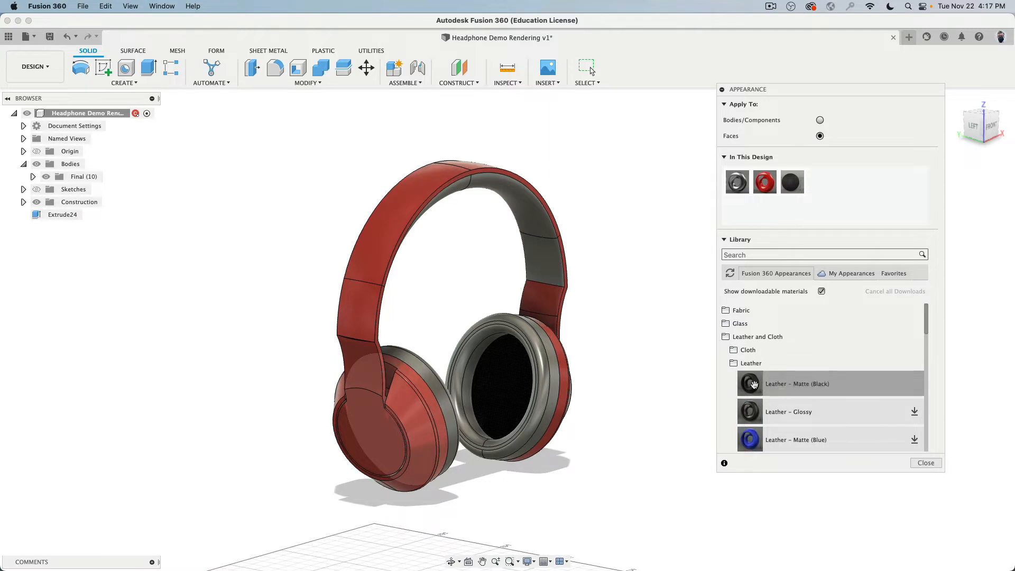
drag(755, 384, 551, 266)
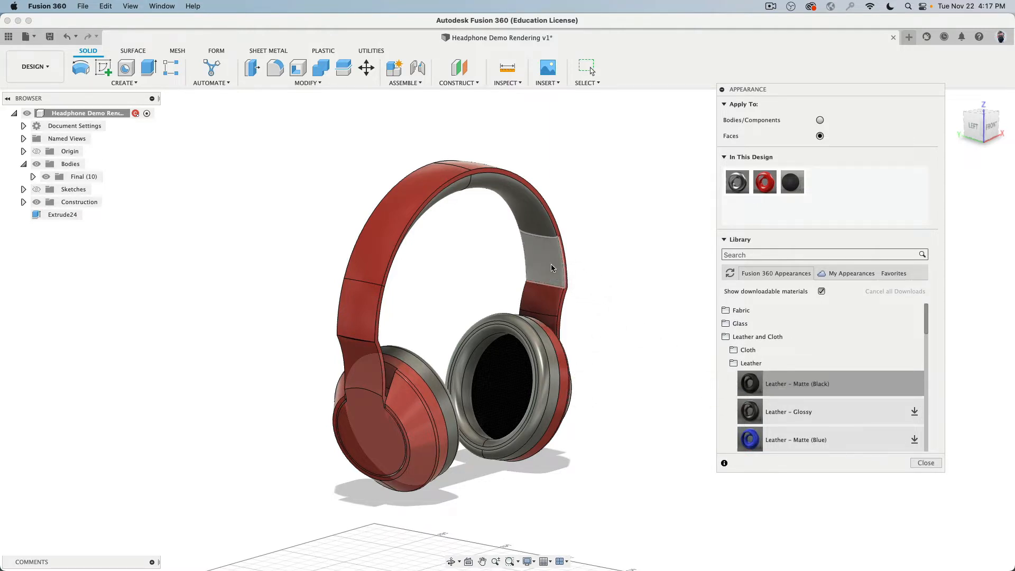
shift+middle_drag(551, 268, 484, 225)
drag(756, 412, 579, 260)
shift+middle_drag(650, 319, 593, 322)
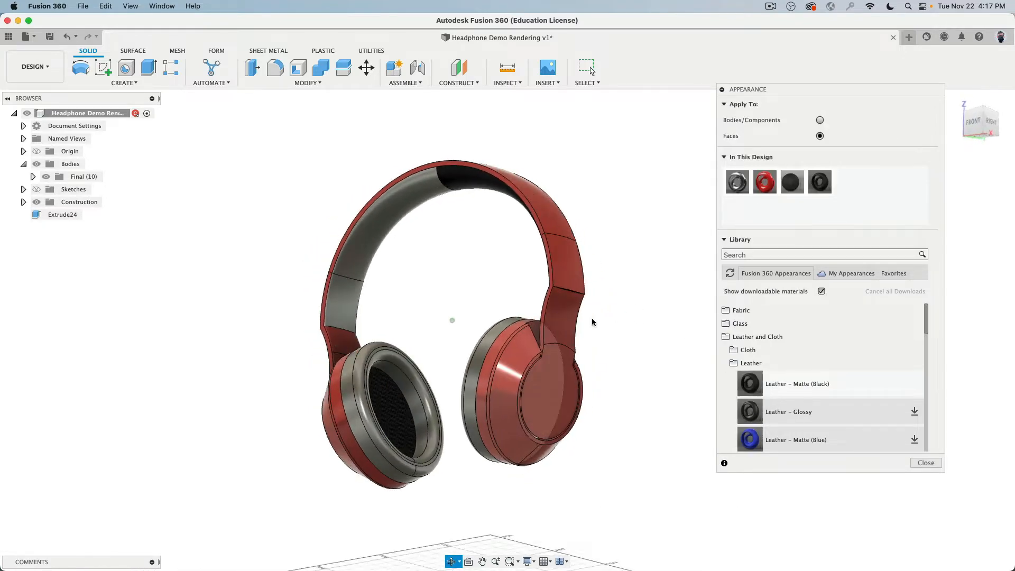
drag(762, 379, 444, 243)
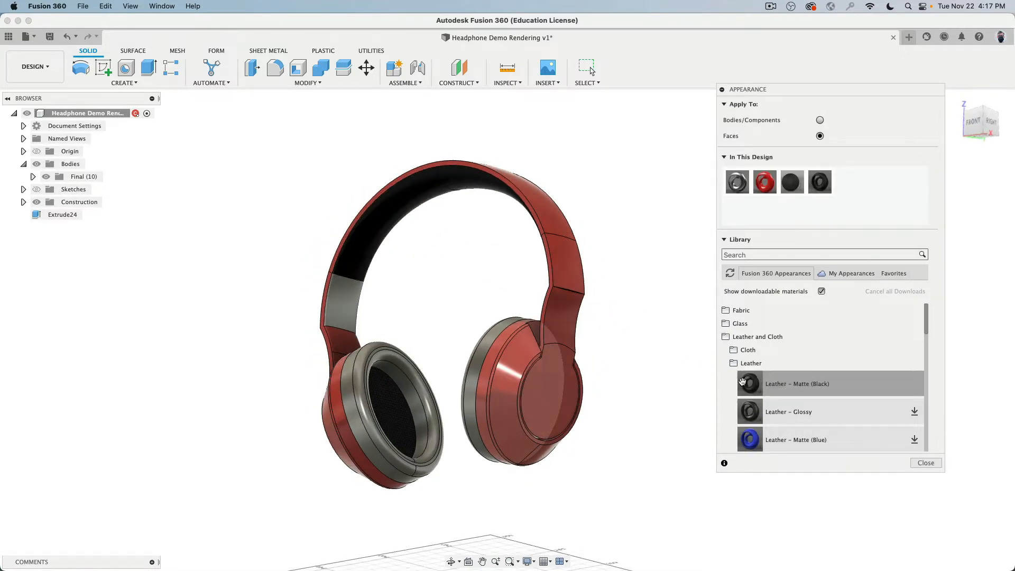
drag(742, 381, 352, 302)
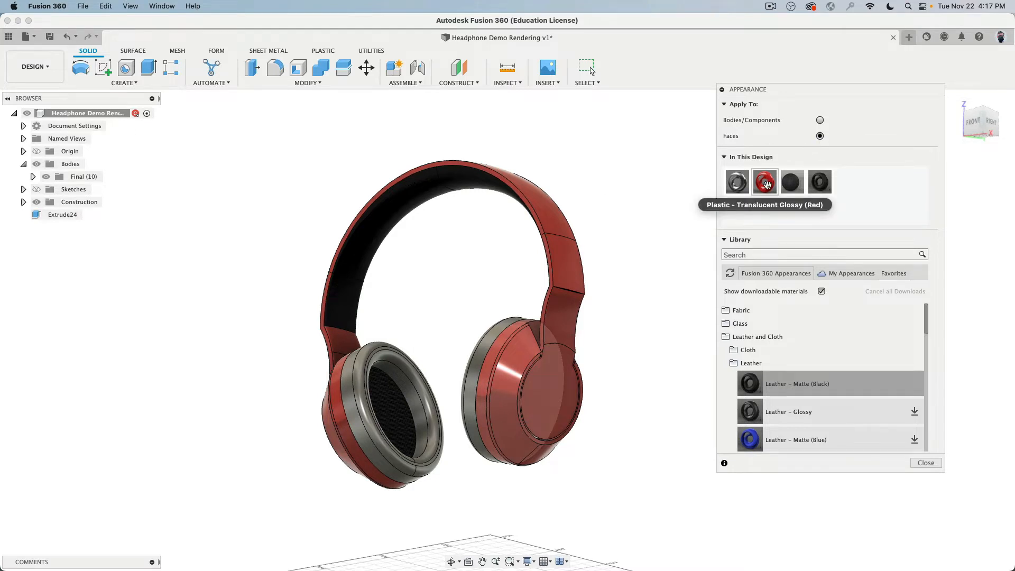
Set appearances to apply to bodies/components and put Leather - Matte (Black) on the ear cushions
click(819, 120)
drag(739, 383, 417, 377)
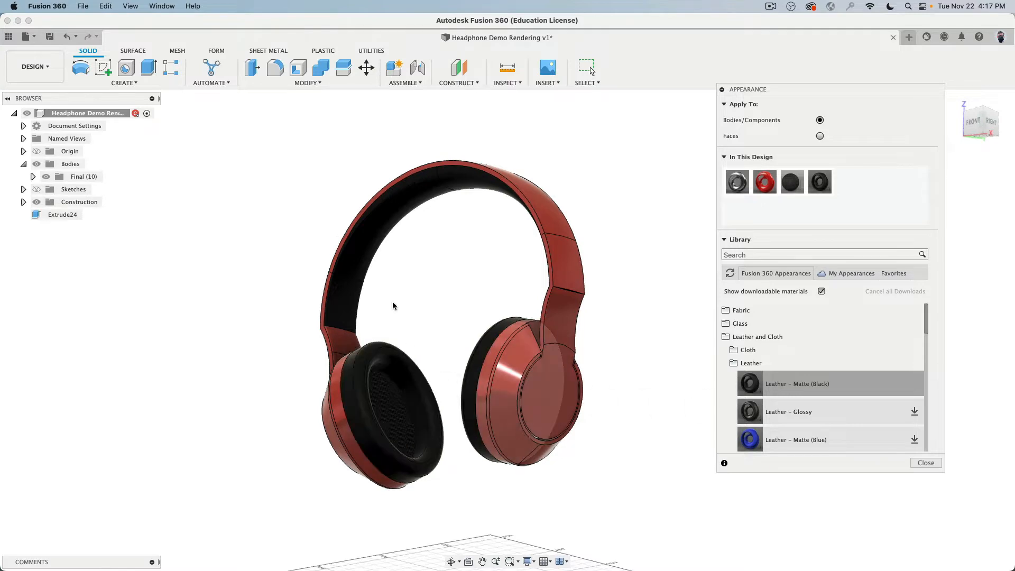
Finish editing the appearances and view the headphones straight from the front
shift+middle_drag(391, 301, 430, 328)
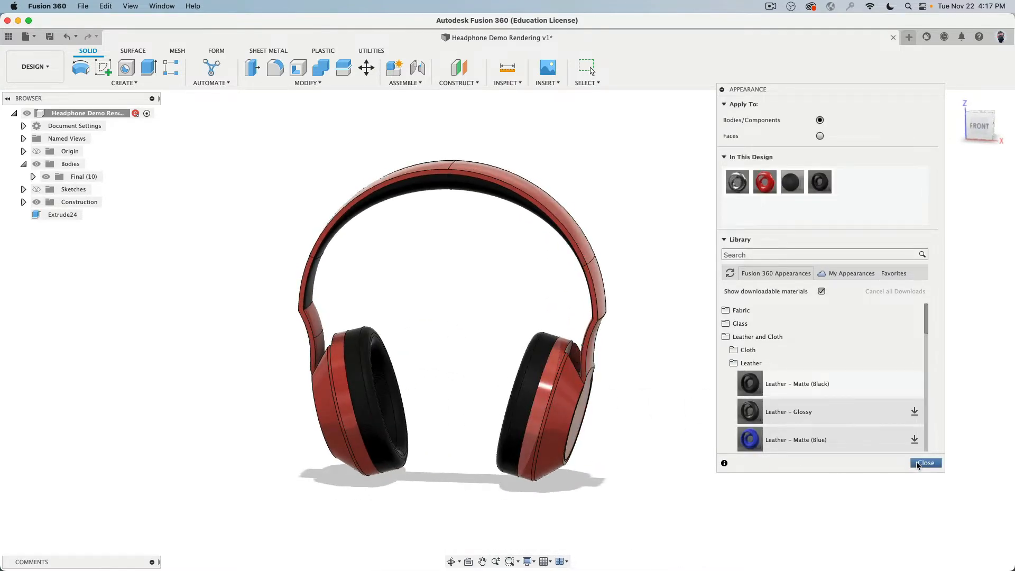
click(926, 463)
click(979, 129)
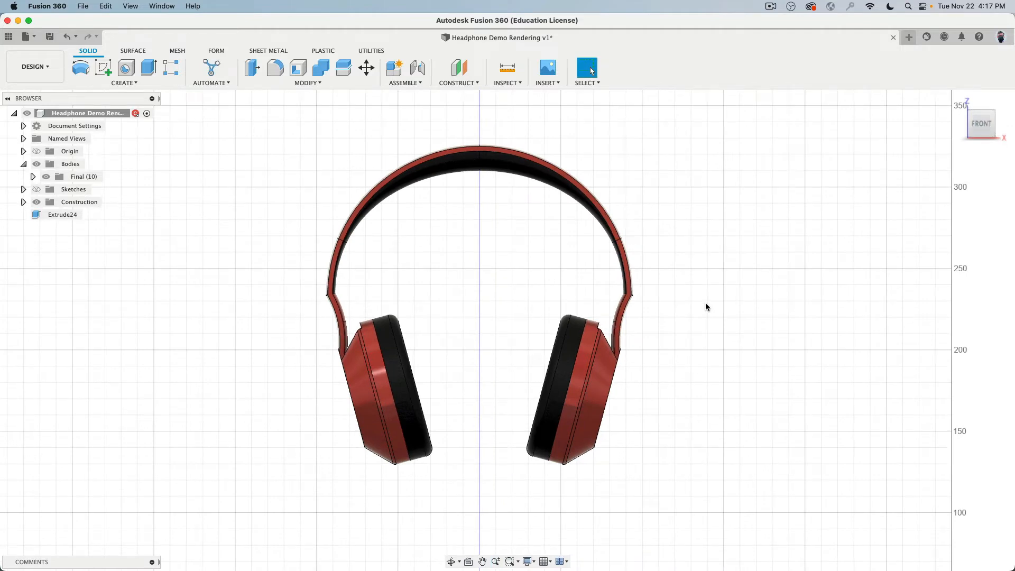
Export the whole headphone design as a high-refinement, single-file OBJ mesh in meters, saved as Headphone Demo Rendering v1 on the Desktop
right_click(93, 116)
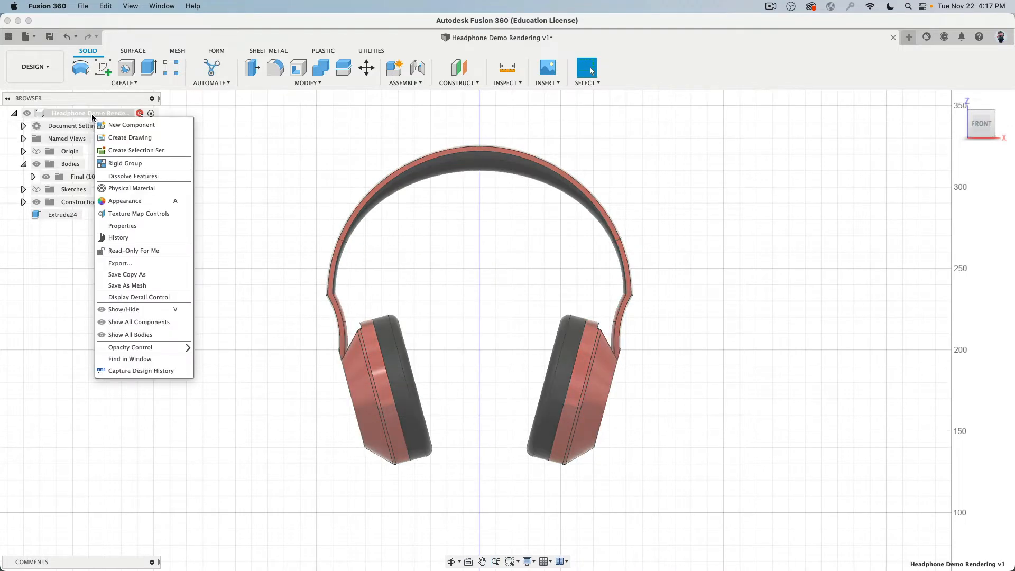
click(133, 286)
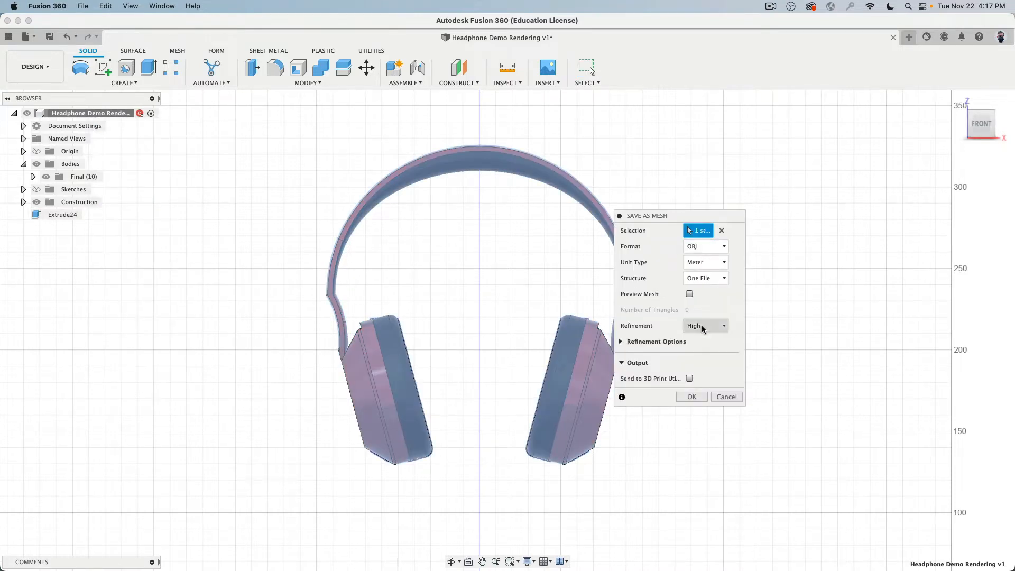
click(691, 397)
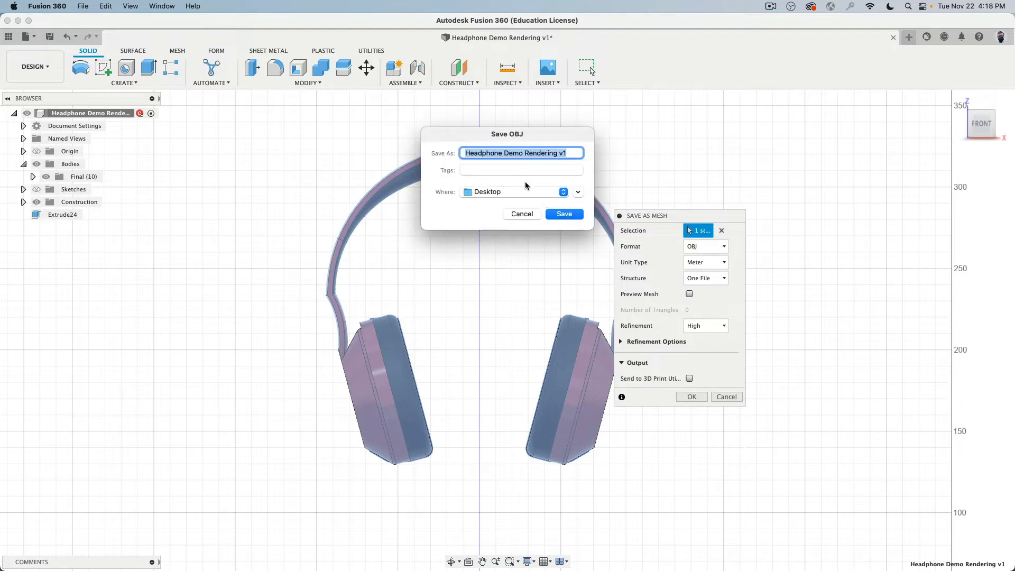
click(563, 215)
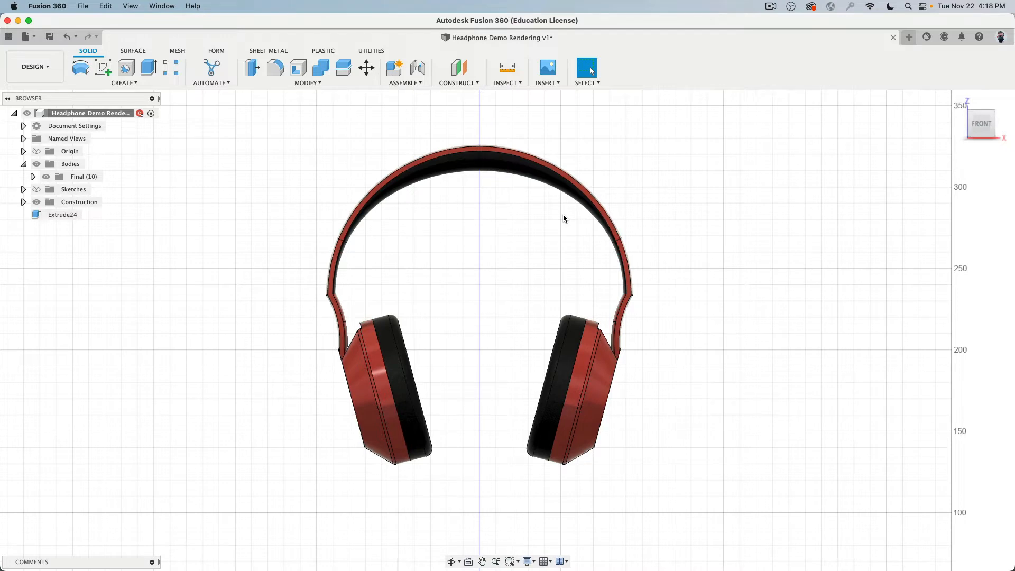
Switch to Blender, dismiss the splash screen and show the scene's unit settings
mouse_move(453, 569)
click(380, 547)
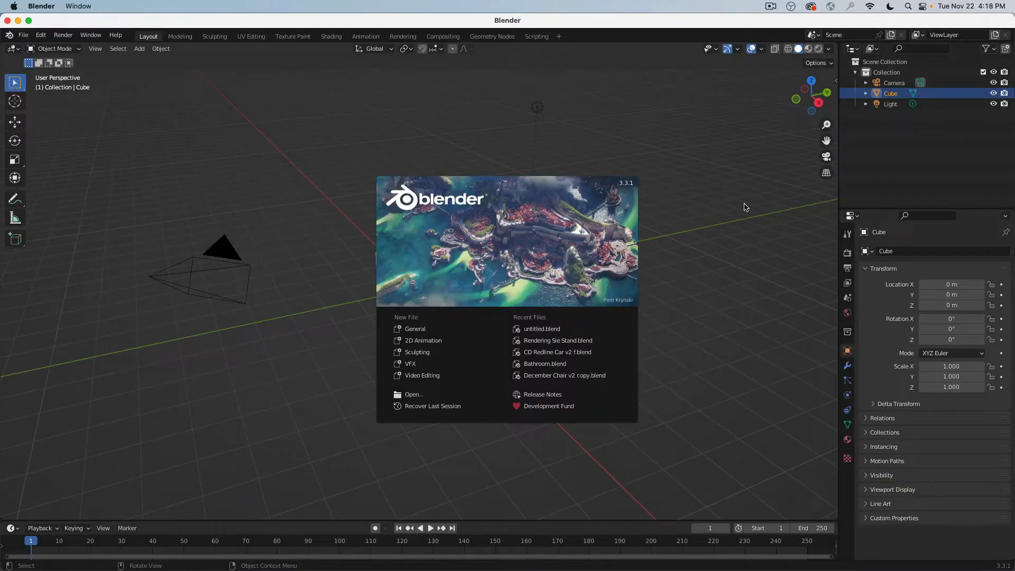
click(746, 205)
click(847, 297)
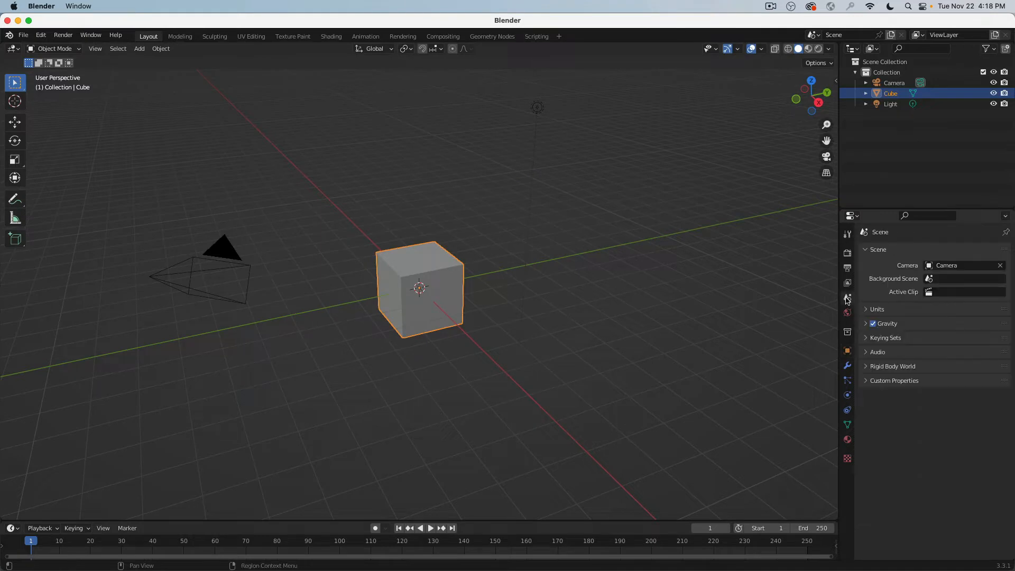
click(871, 311)
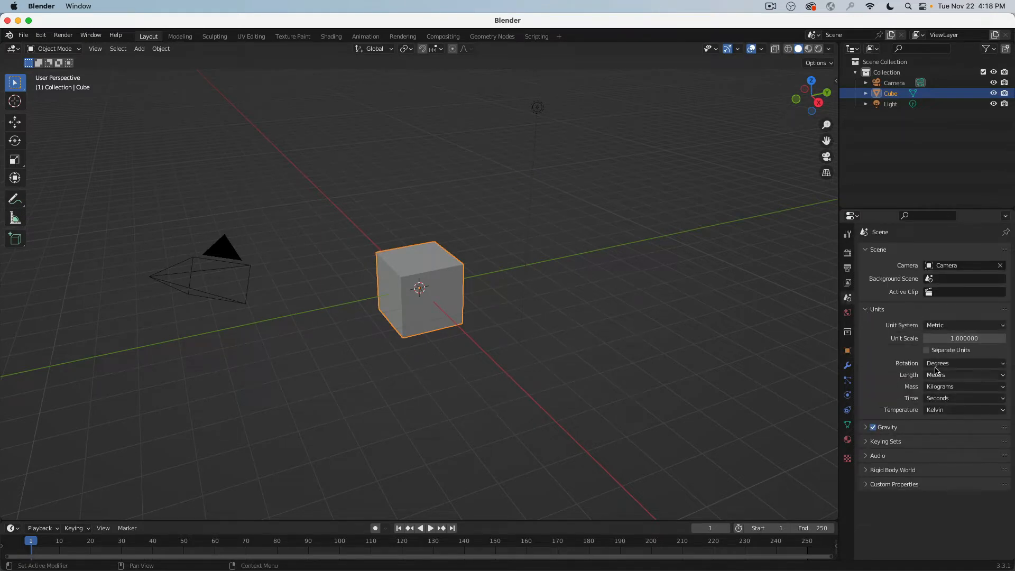
Delete all default objects, including the cube, camera and light, from the scene
key(a)
key(x)
click(347, 163)
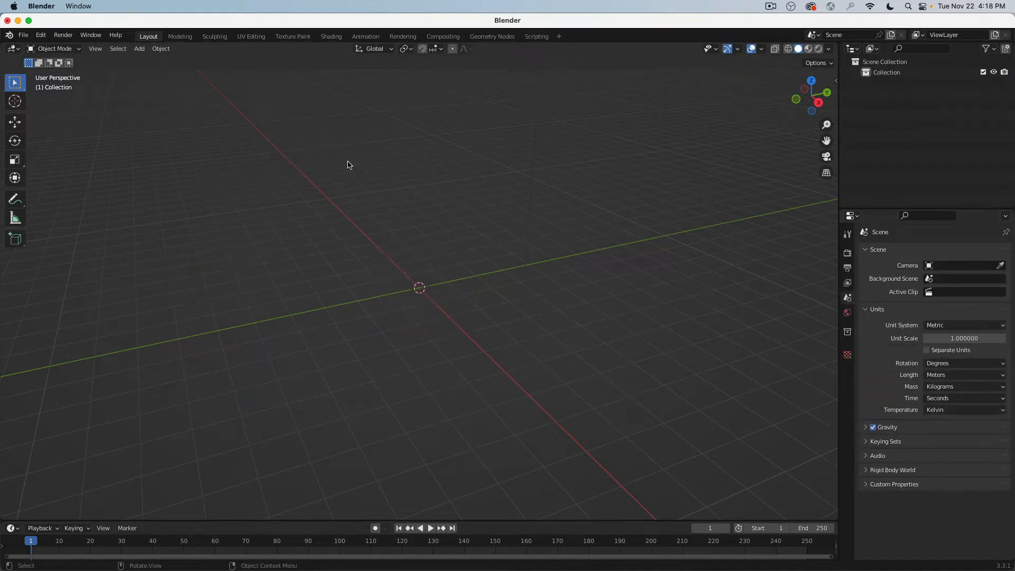
Start a legacy Wavefront OBJ import and choose Headphone Demo Rendering v1.obj from the Desktop
click(22, 36)
mouse_move(61, 183)
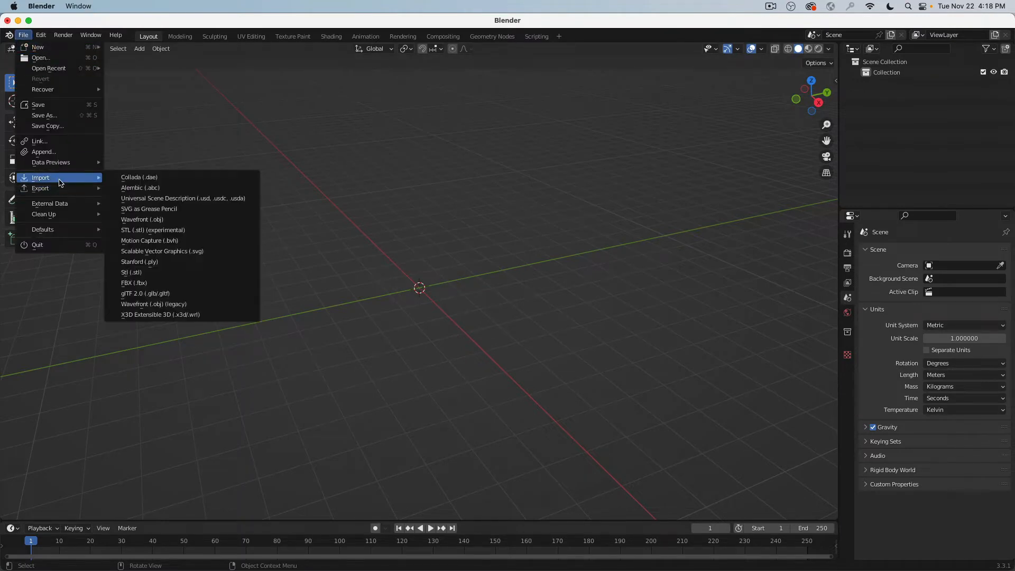
click(181, 304)
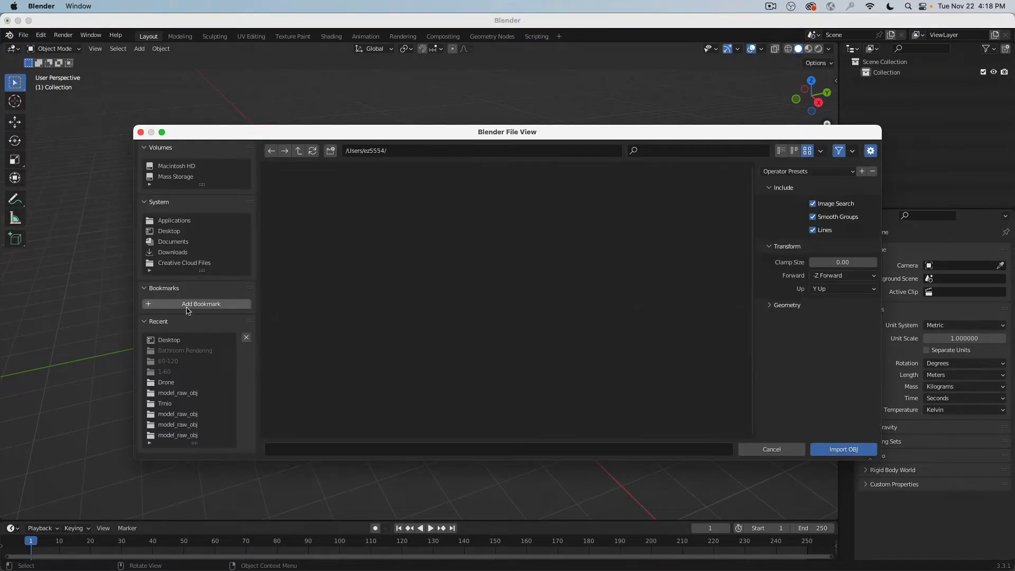
click(186, 232)
click(478, 217)
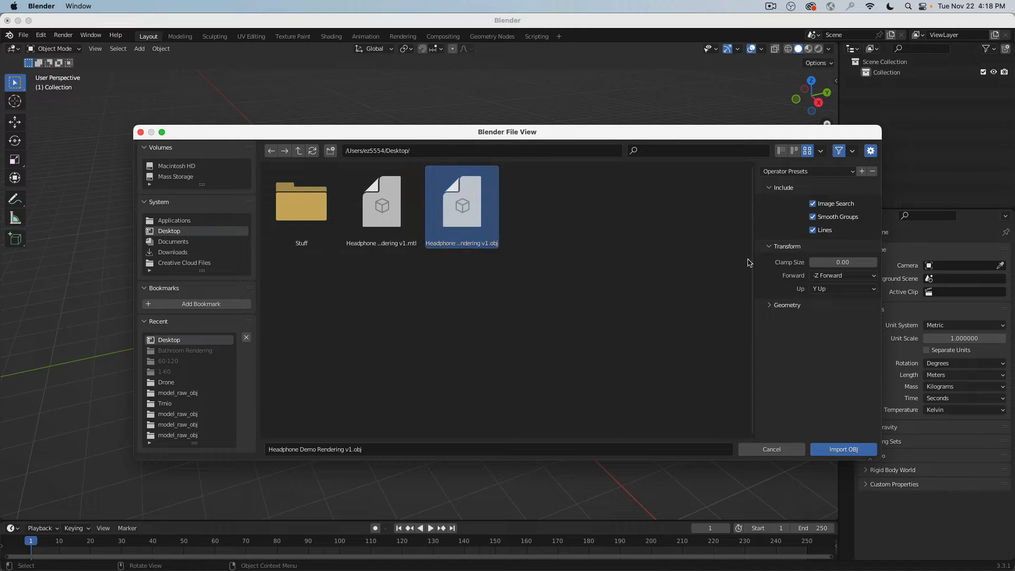
Import the headphone OBJ with Y Forward and Z Up orientation, enabling Split by Group alongside Split by Object
click(832, 276)
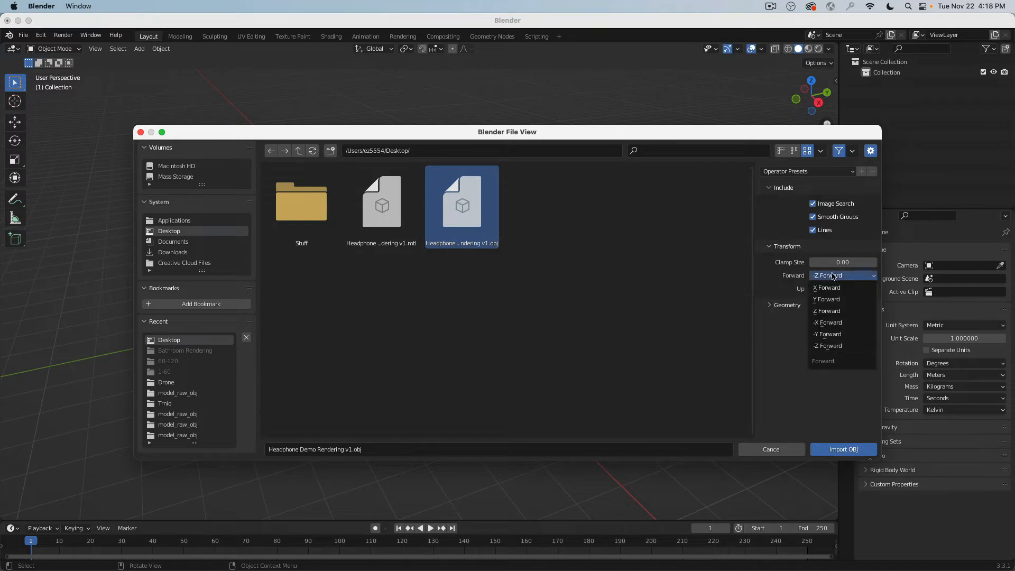
click(837, 299)
click(772, 306)
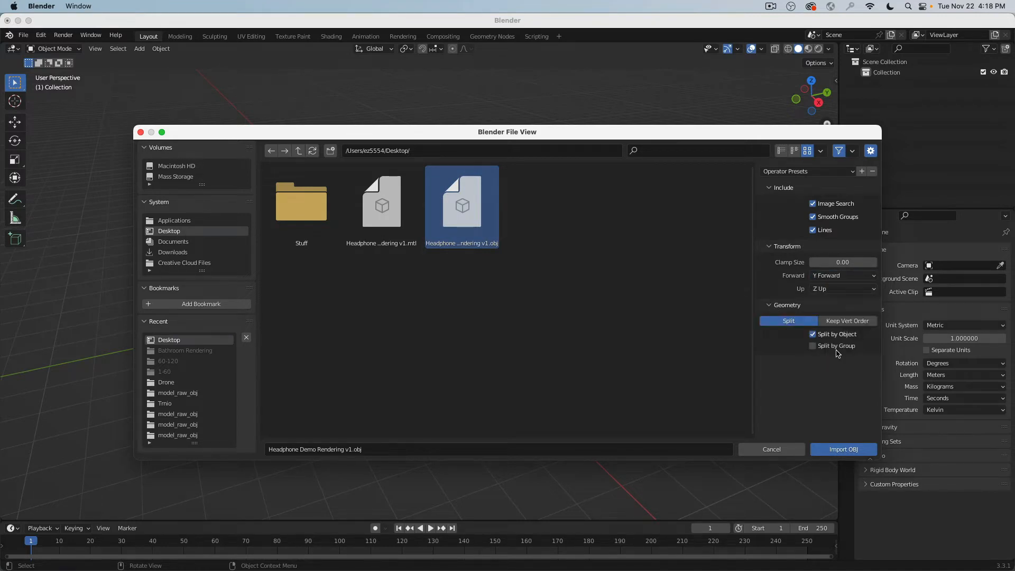
click(814, 347)
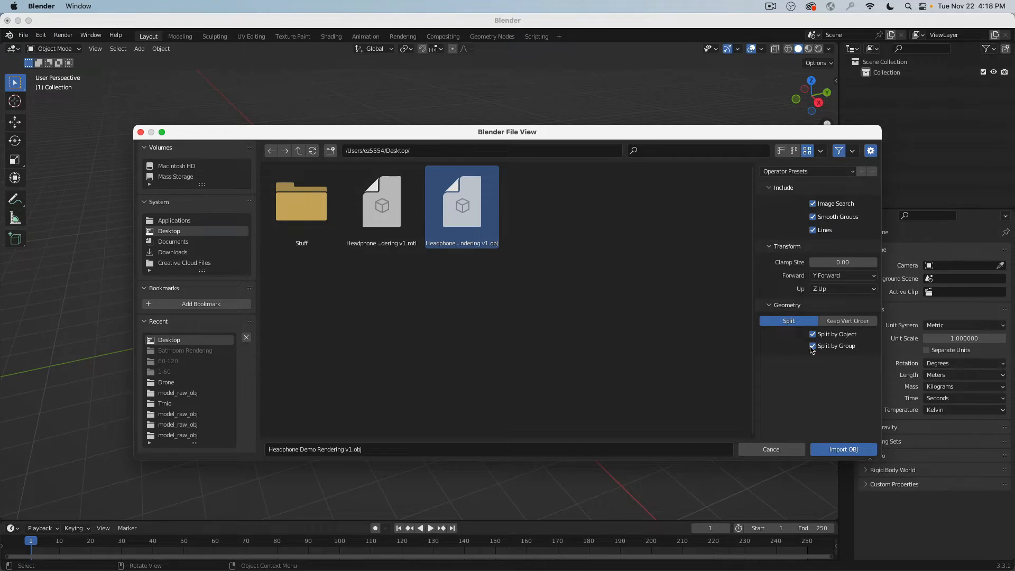
click(844, 451)
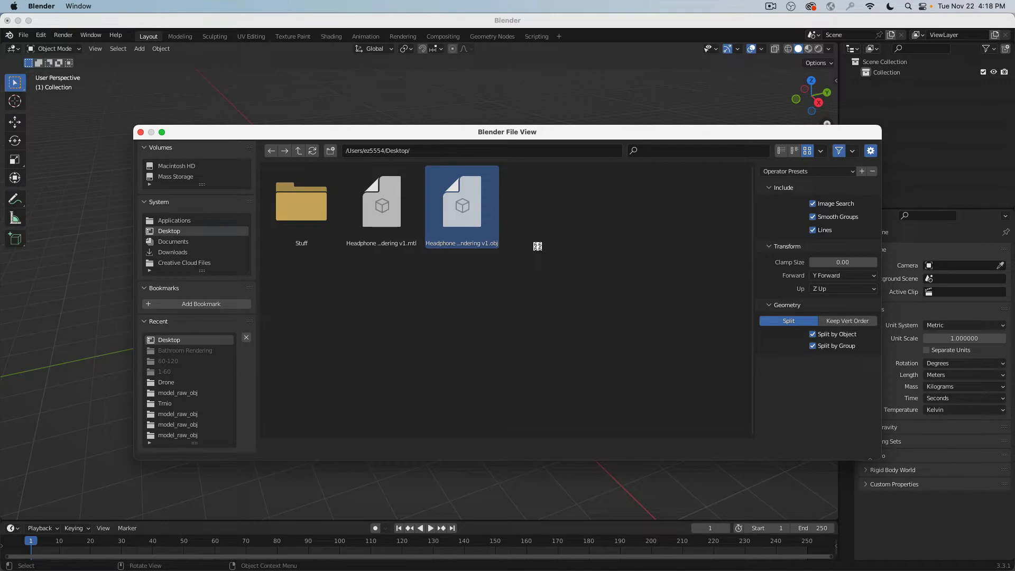
Examine the imported headphones up close and select one ear cushion as a separate body
scroll(408, 284, up, 10)
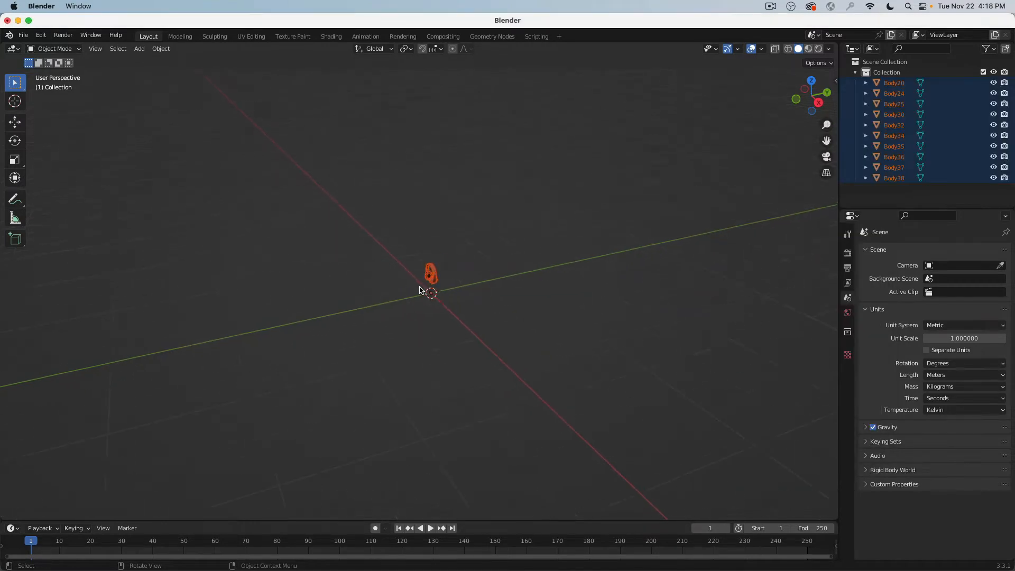
middle_drag(417, 275, 277, 316)
scroll(444, 232, up, 5)
click(249, 312)
scroll(250, 312, down, 2)
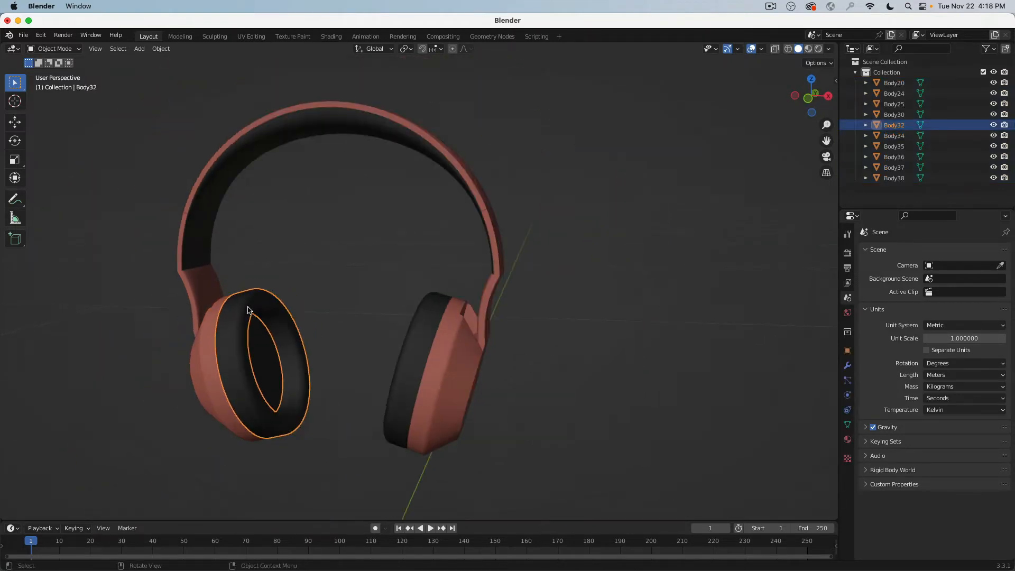
Test whether the ear cup shell, side arm and headband bodies move independently, cancelling every move
click(200, 365)
key(g)
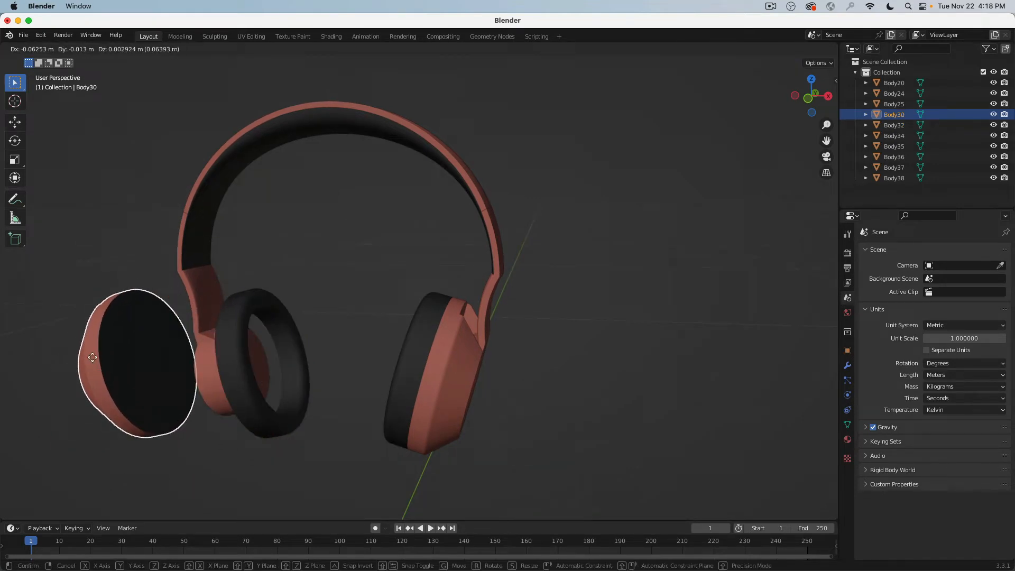
key(Escape)
click(194, 288)
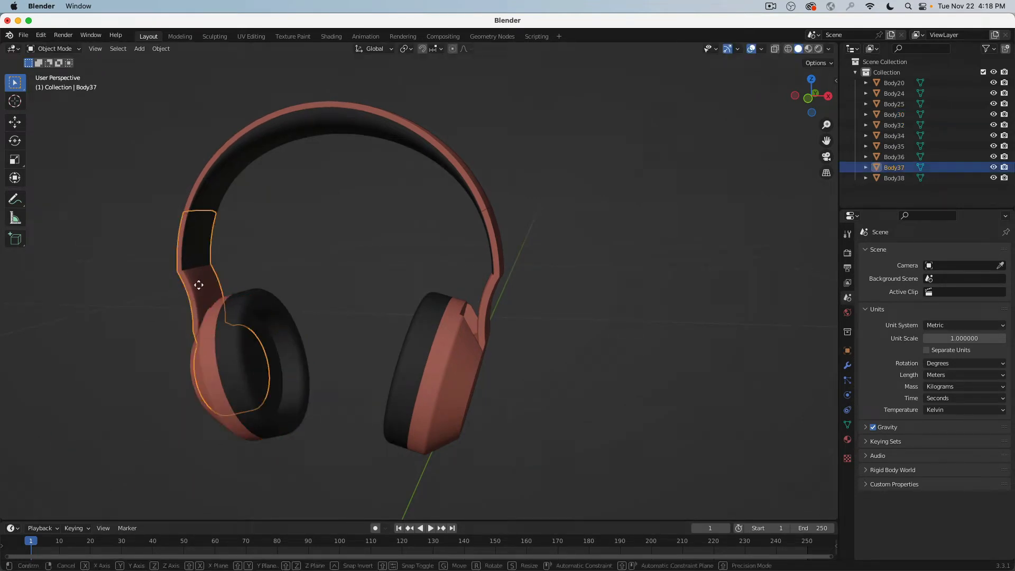
key(g)
key(Escape)
click(196, 199)
click(189, 183)
key(g)
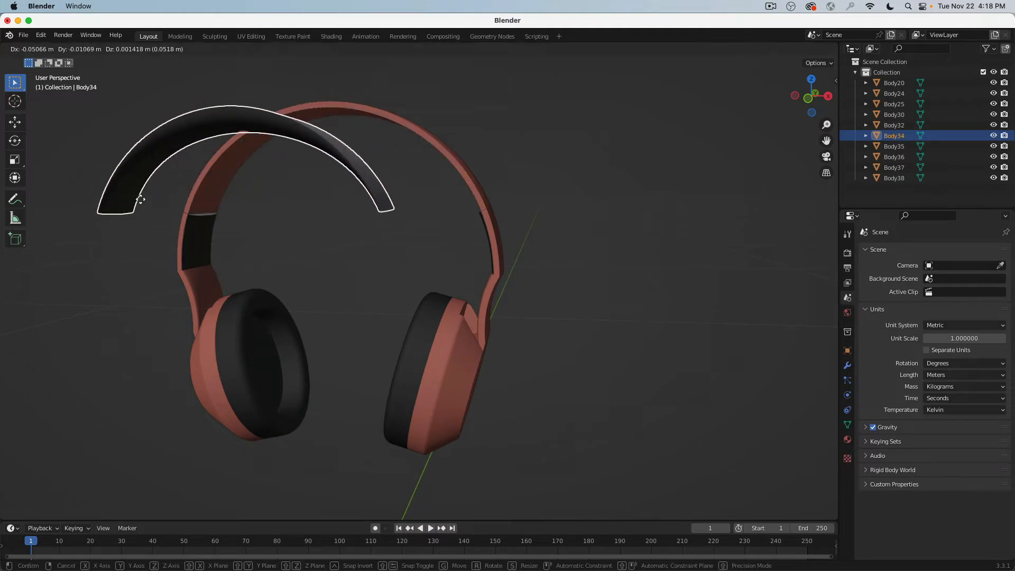
key(Escape)
key(g)
key(Escape)
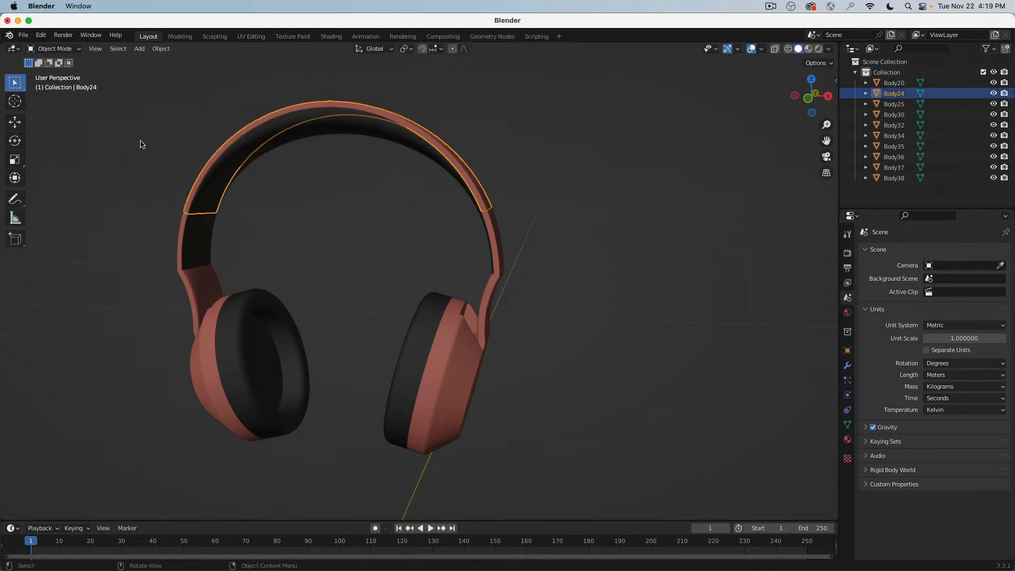
Deselect the headband and add a mesh plane at the world origin beneath the headphones
middle_drag(422, 260, 347, 272)
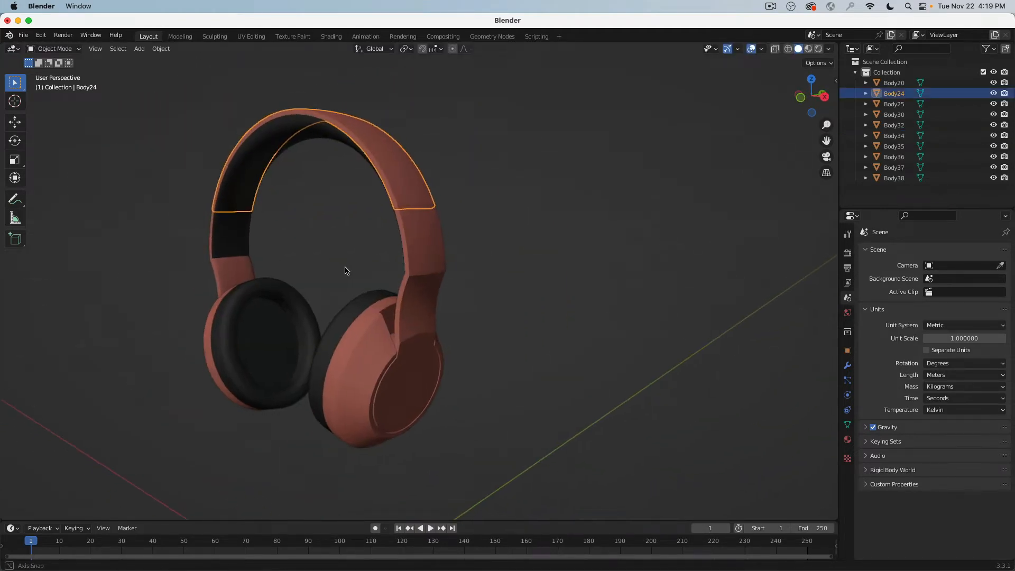
click(465, 249)
middle_drag(464, 249, 553, 234)
scroll(553, 233, down, 3)
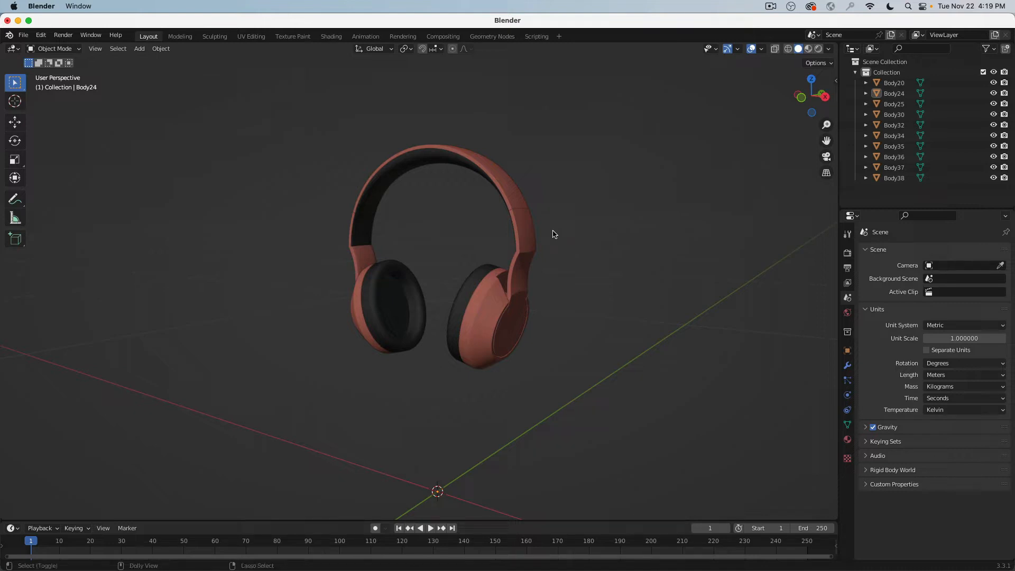
click(139, 48)
mouse_move(152, 61)
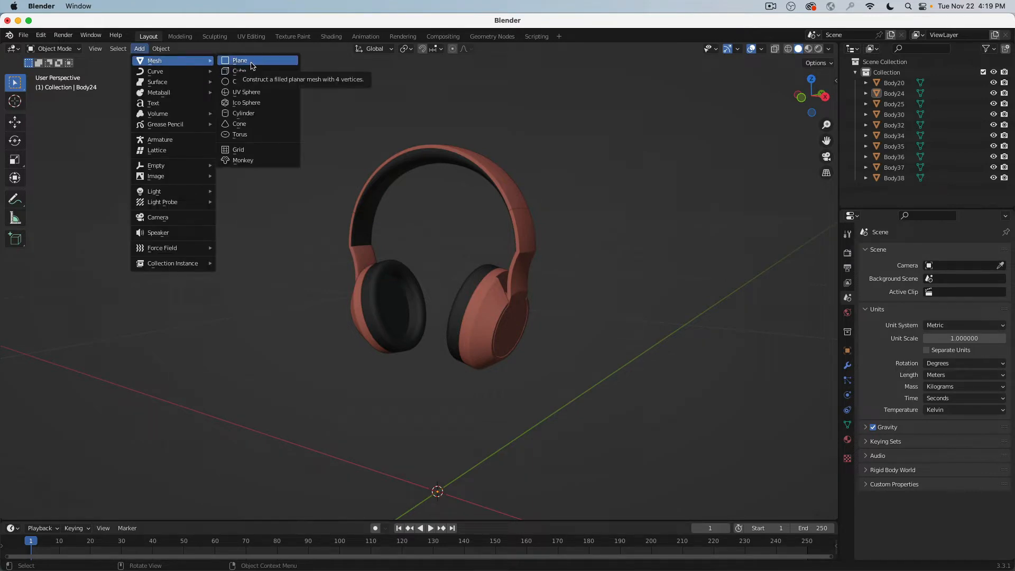
click(252, 65)
Select all headphone bodies without the plane and set each body's origin to its geometry
middle_drag(297, 143, 411, 210)
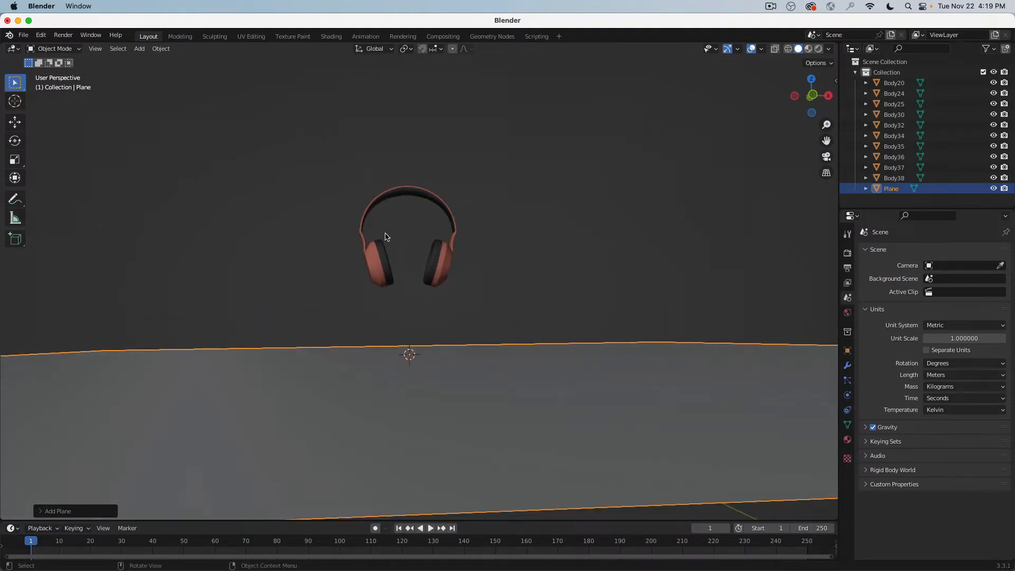
click(444, 260)
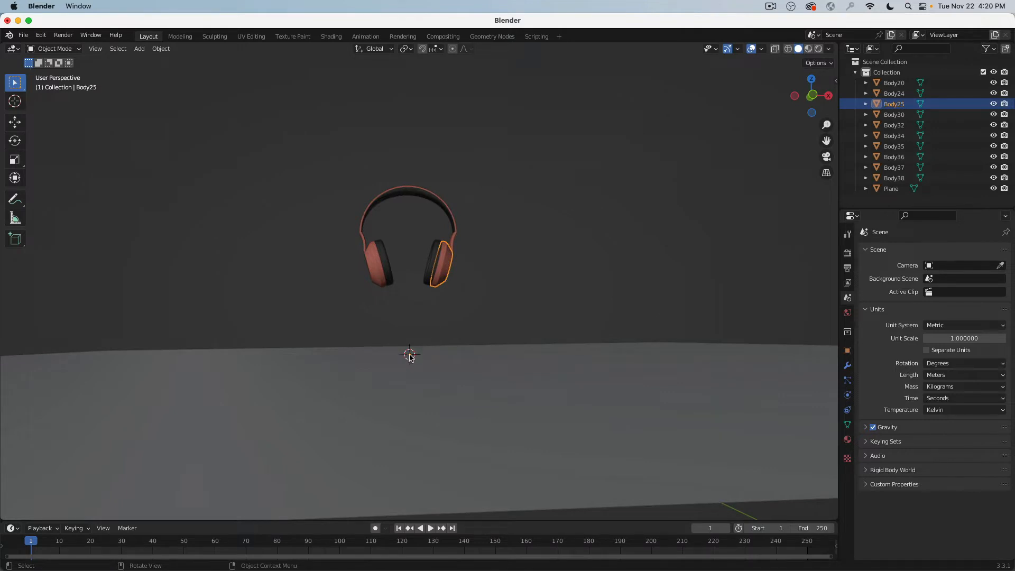
middle_drag(419, 278, 404, 299)
scroll(380, 221, up, 3)
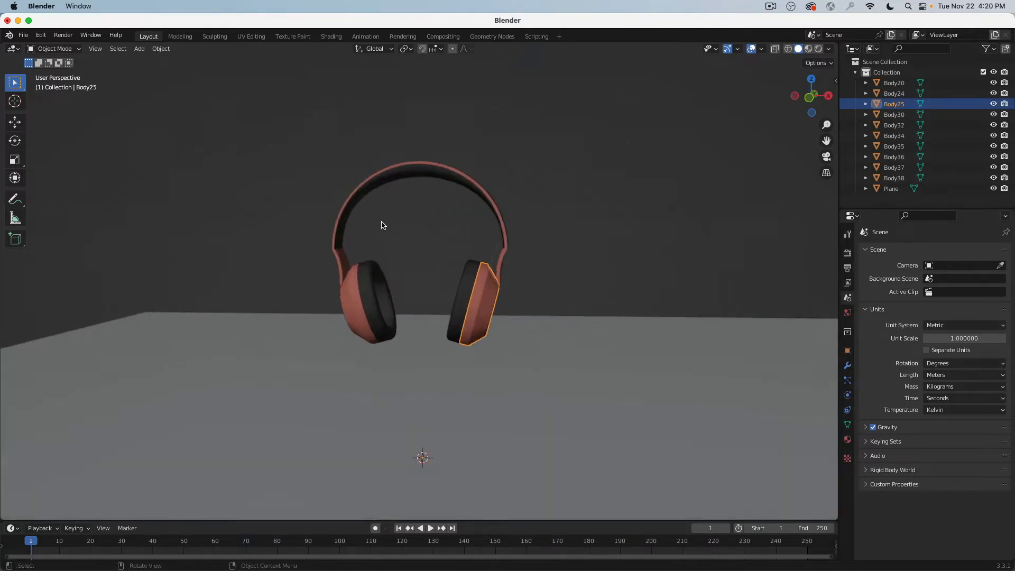
middle_drag(377, 221, 384, 205)
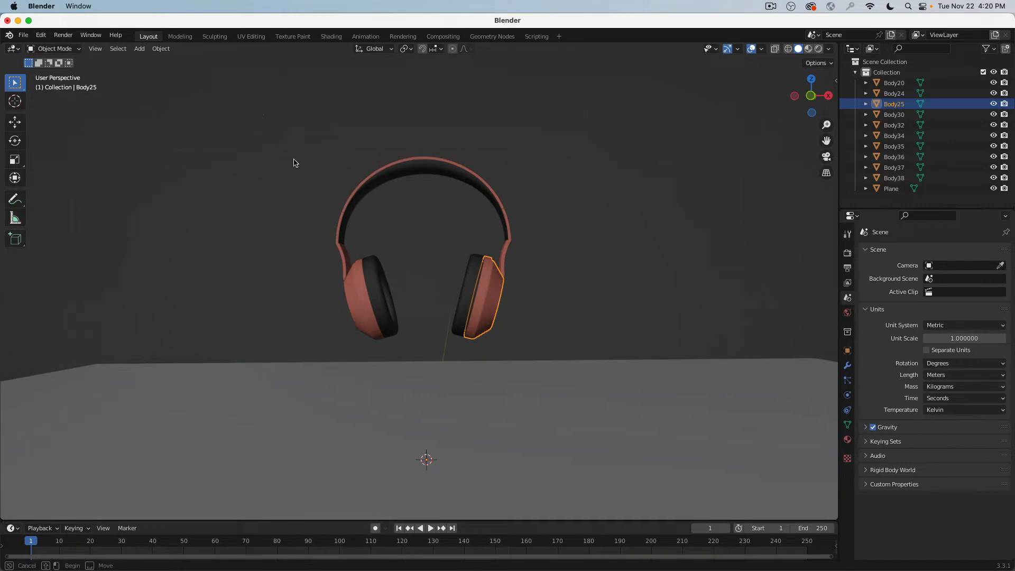
drag(264, 114, 555, 345)
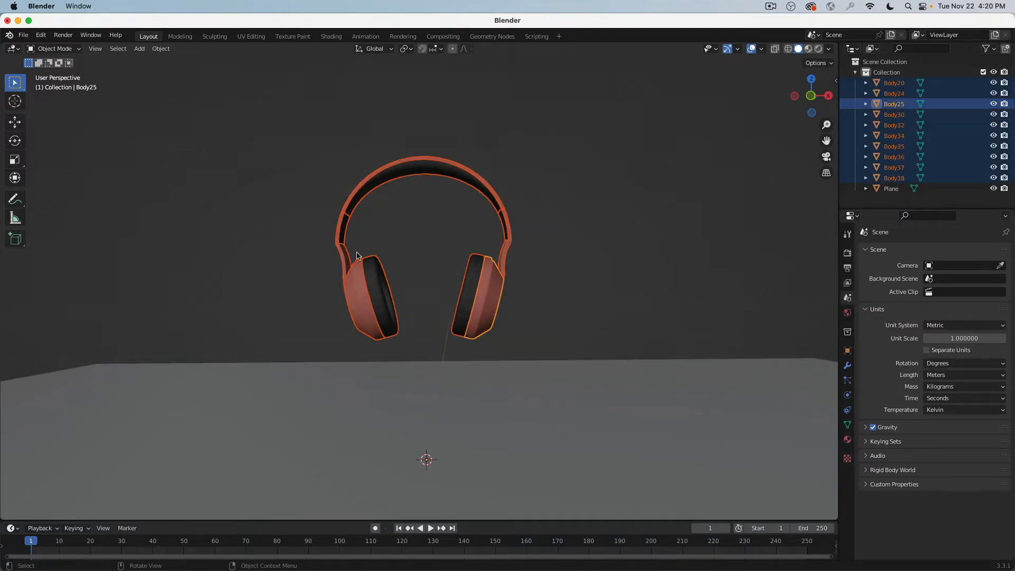
right_click(372, 273)
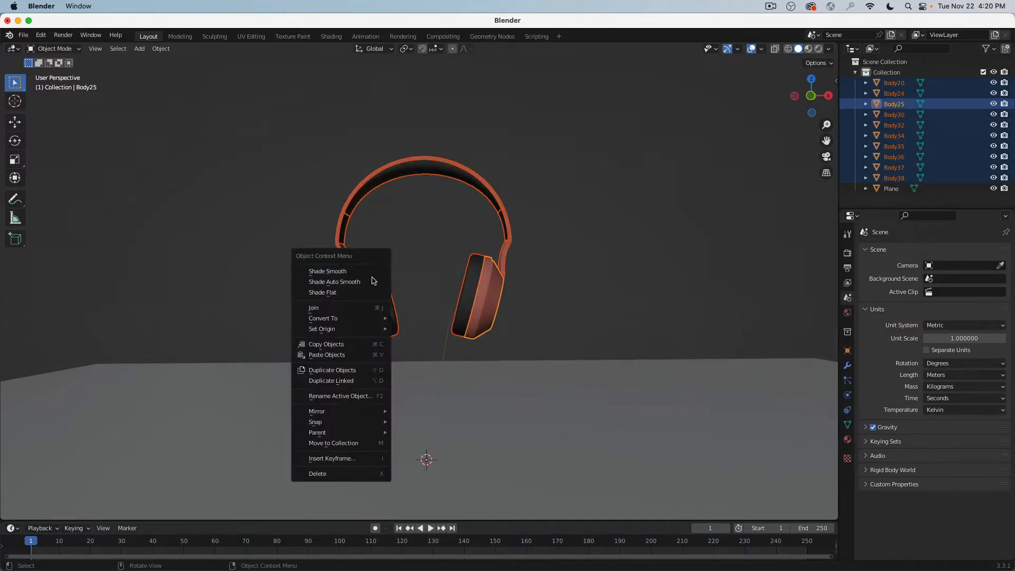
mouse_move(361, 329)
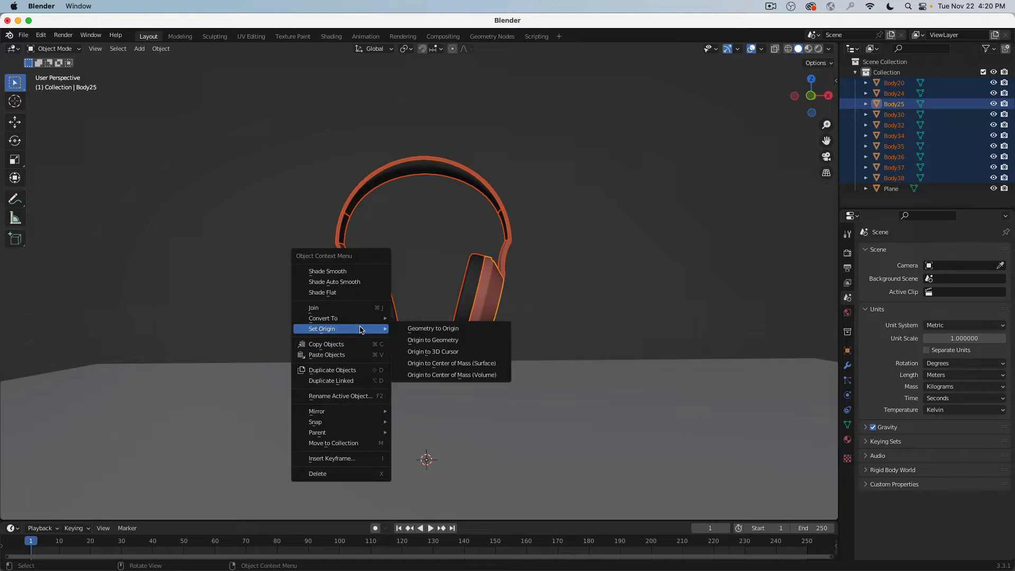
click(444, 341)
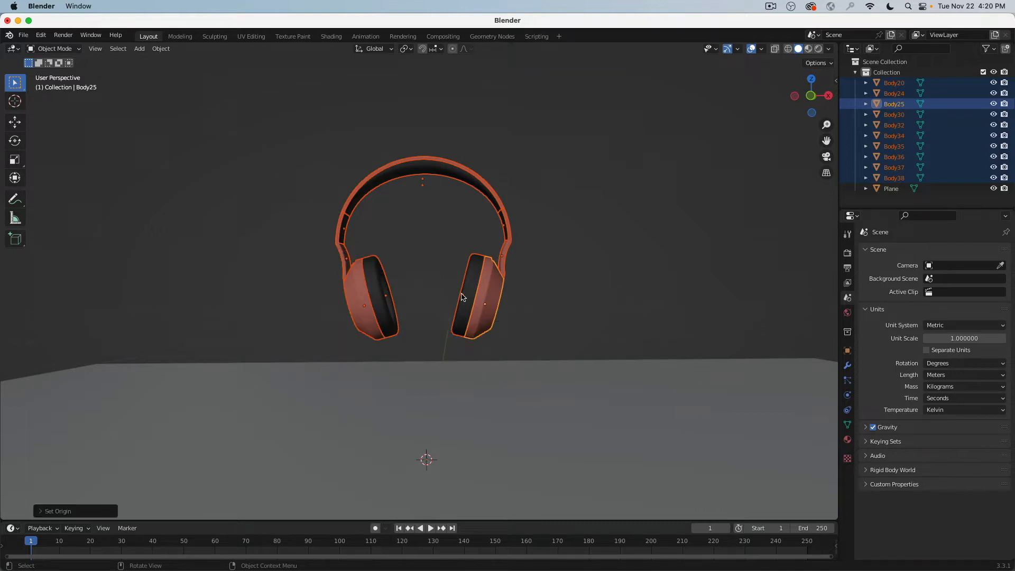
Select the ear cushions and ear cup shell individually to check their origin points
click(382, 302)
click(363, 306)
click(474, 298)
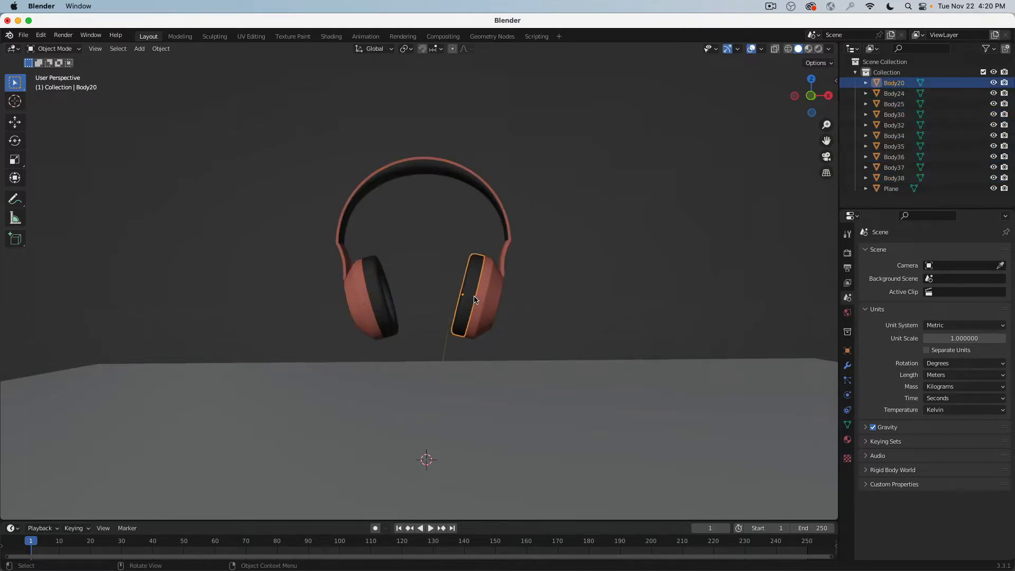
Select all headphone bodies in front view, move them down along Z close to the plane, and deselect them
click(484, 300)
mouse_move(435, 245)
middle_down()
mouse_move(487, 251)
mouse_move(401, 246)
mouse_move(435, 246)
middle_up()
key(KP_1)
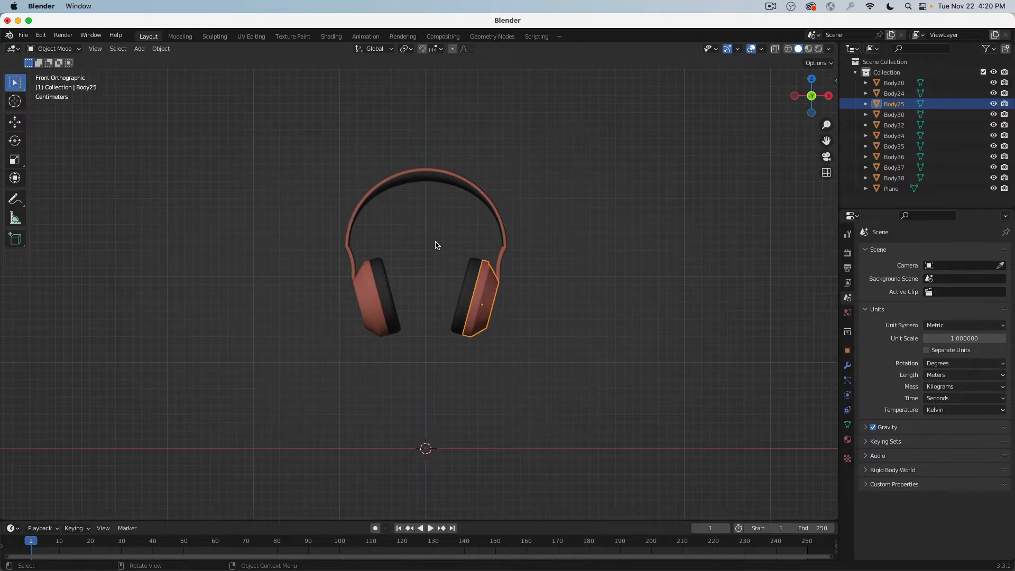
drag(319, 154, 516, 295)
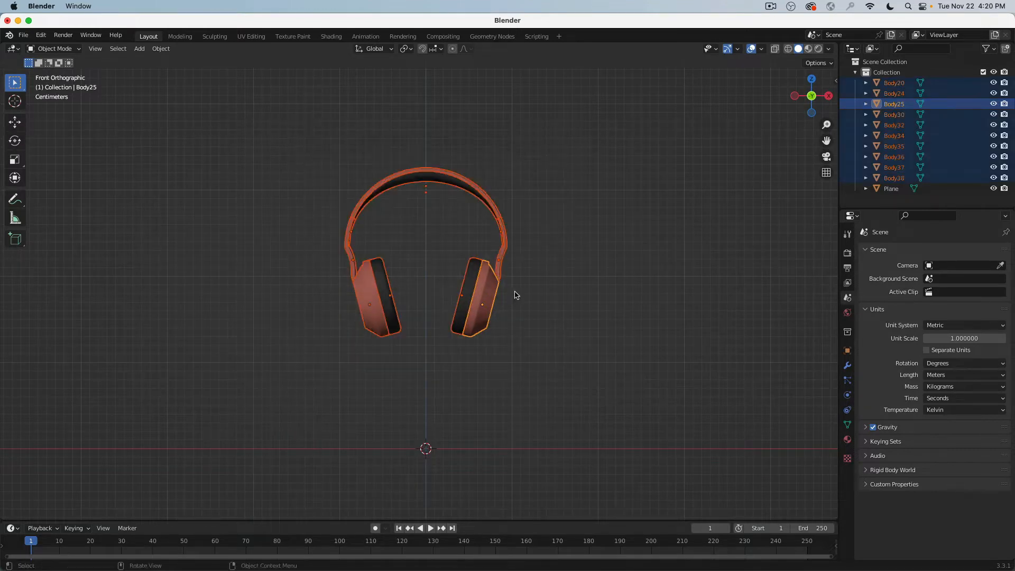
click(15, 122)
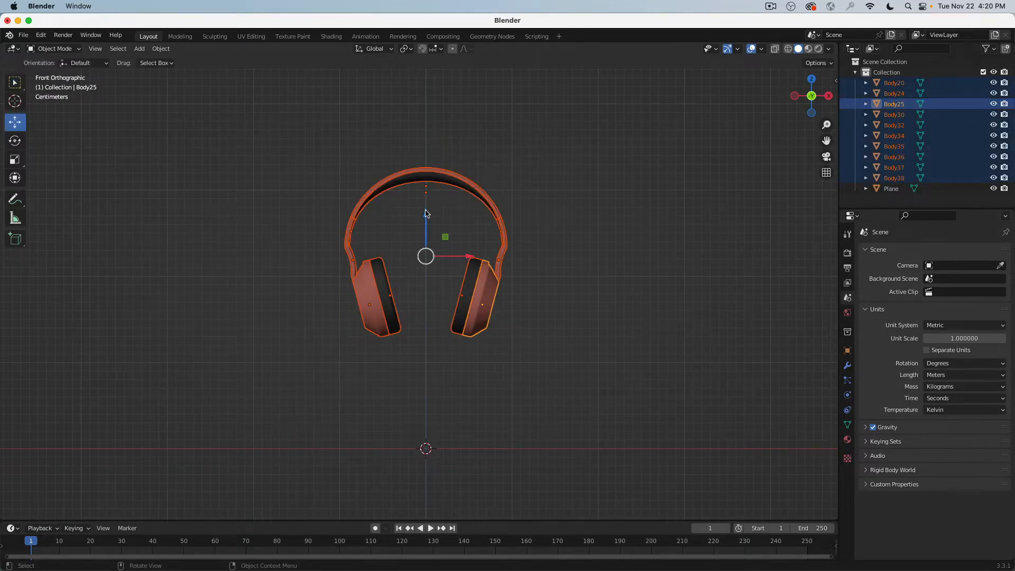
drag(426, 220, 428, 321)
middle_drag(428, 321, 408, 234)
scroll(408, 234, up, 3)
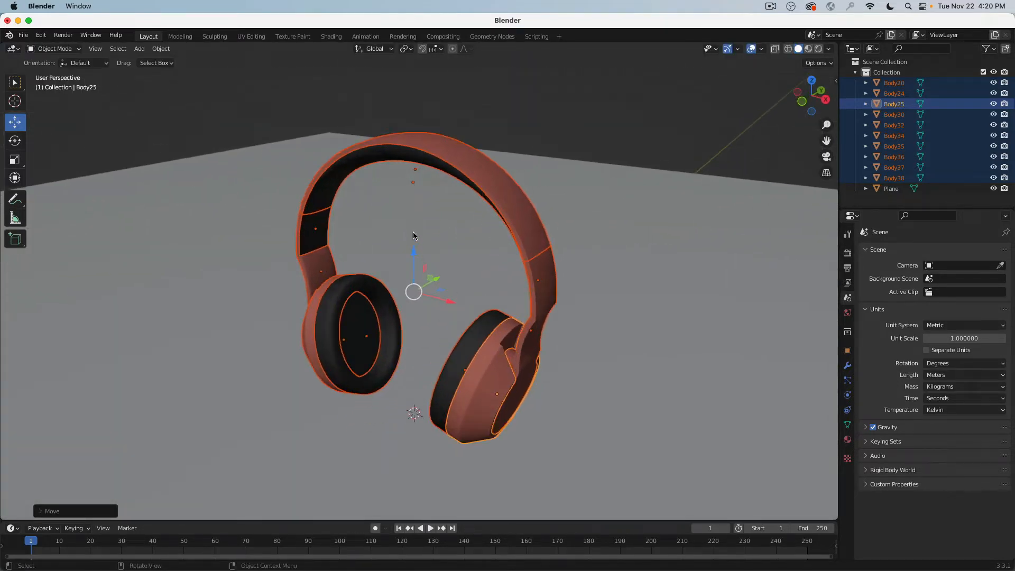
key(alt+a)
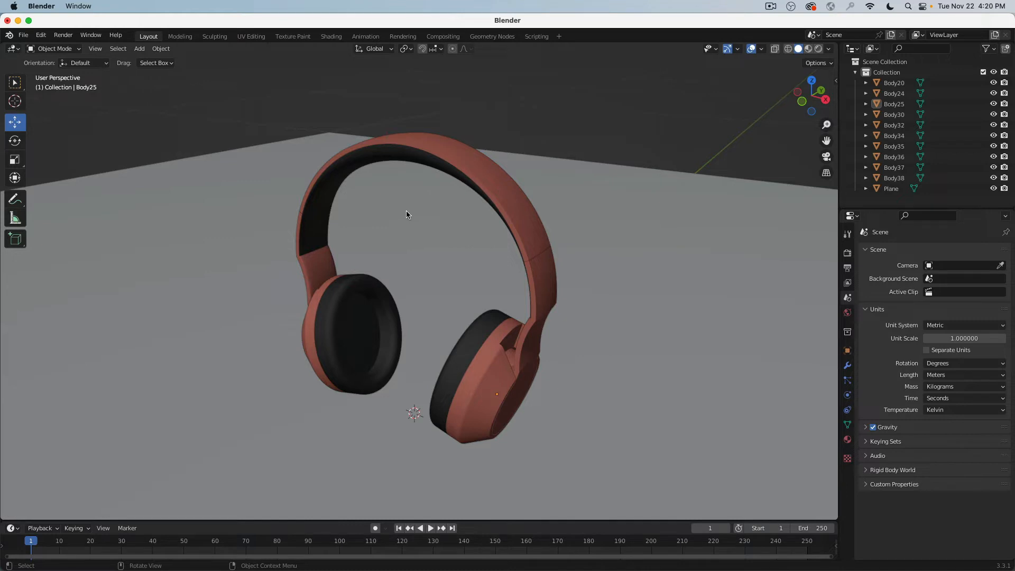
Select the outer headband and change its Plastic_-_Translucent_Glossy_(Red) material's base color to light blue
click(452, 149)
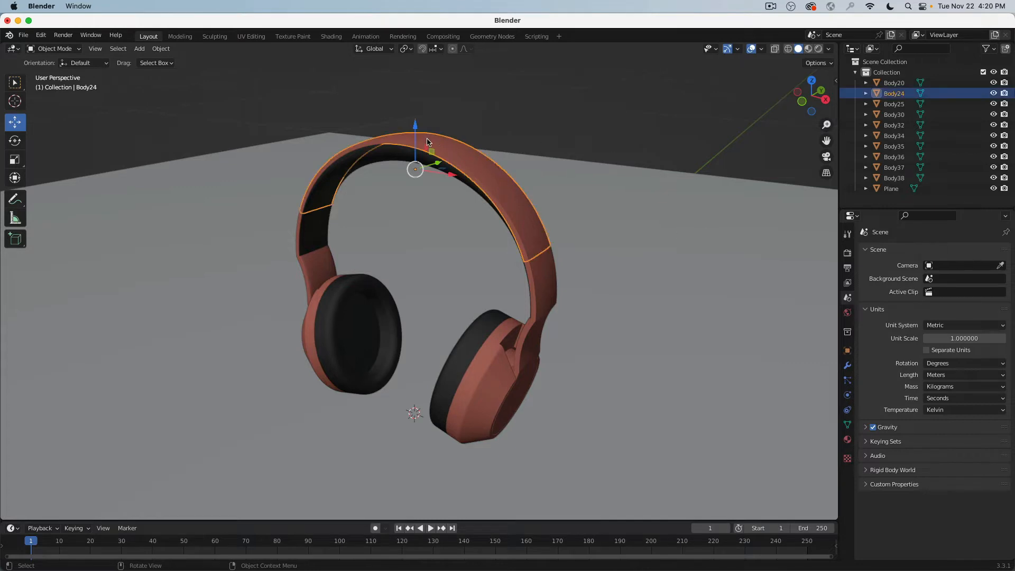
click(845, 440)
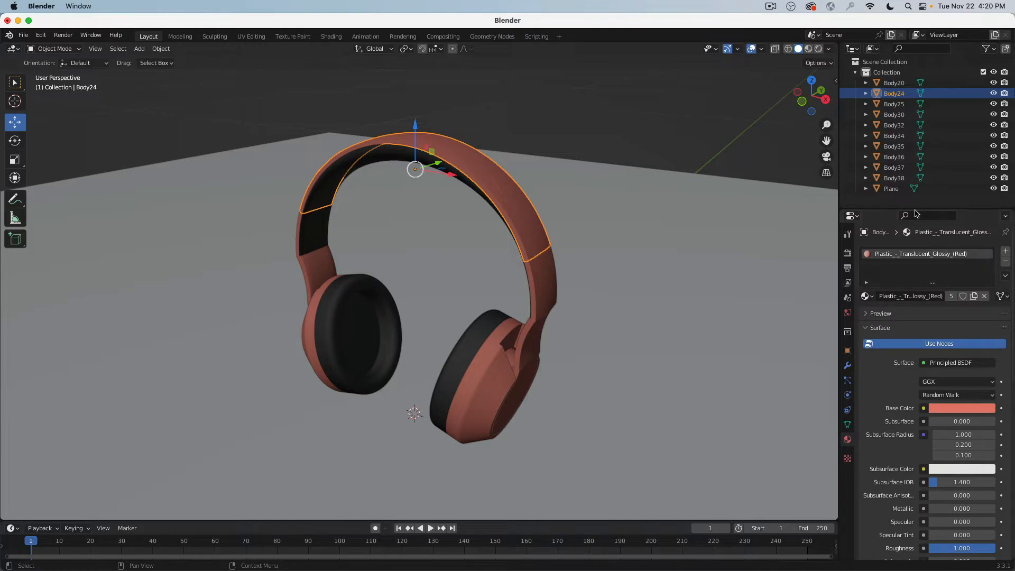
drag(915, 210, 914, 73)
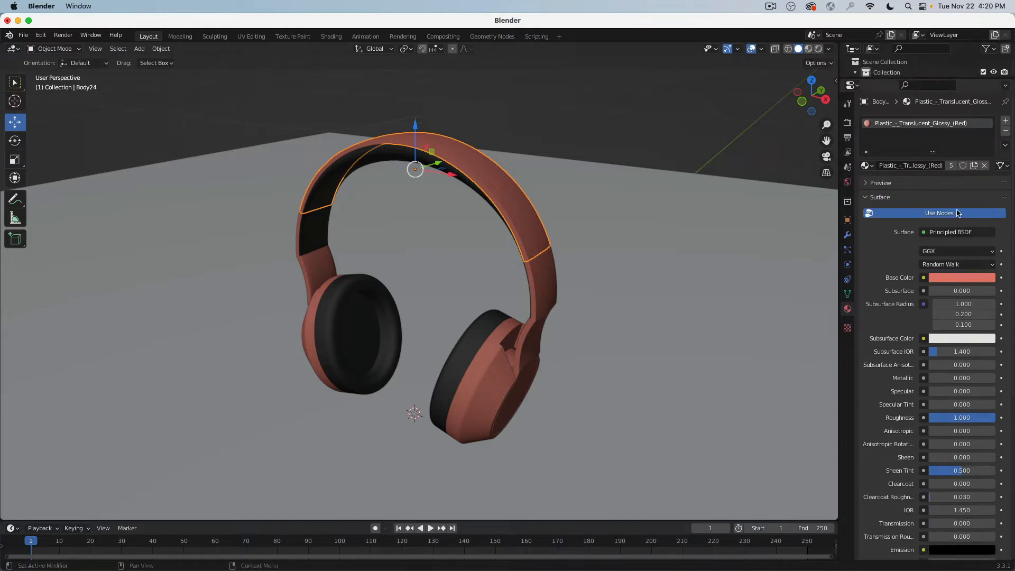
click(958, 278)
drag(954, 172, 948, 149)
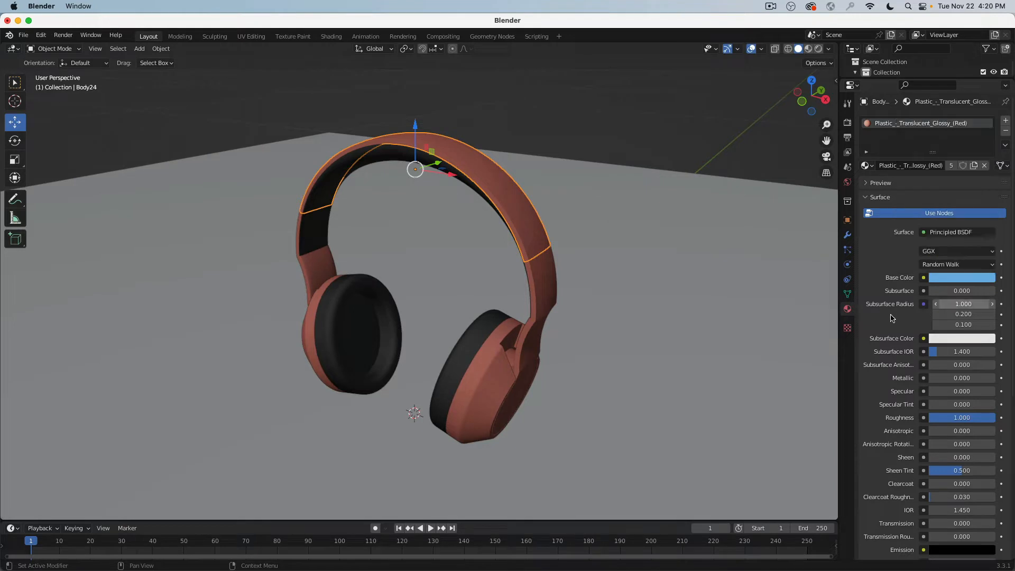
Copy the headband material's light blue base color into its viewport display color
scroll(892, 317, down, 12)
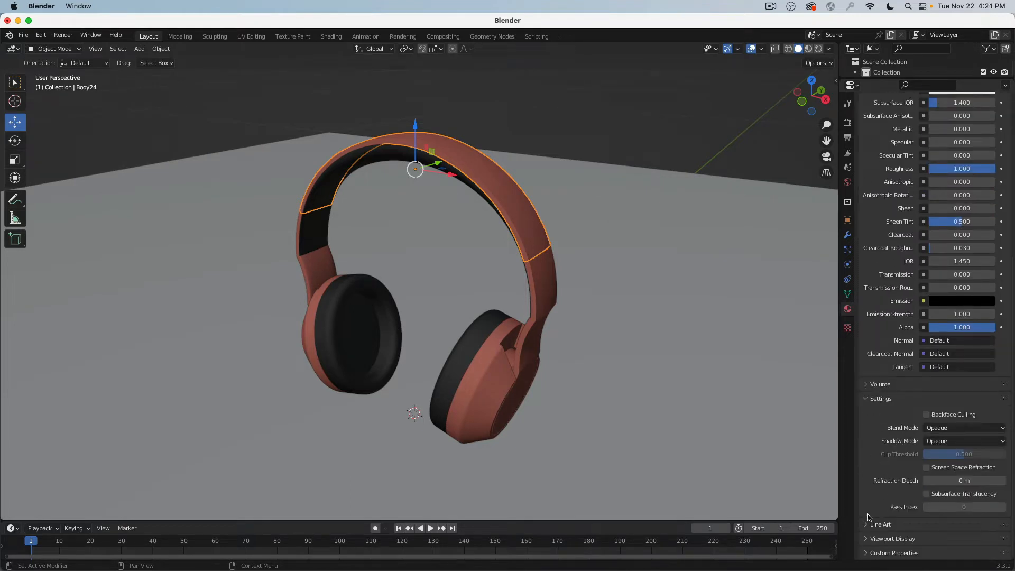
click(867, 539)
scroll(896, 434, down, 2)
scroll(897, 433, down, 2)
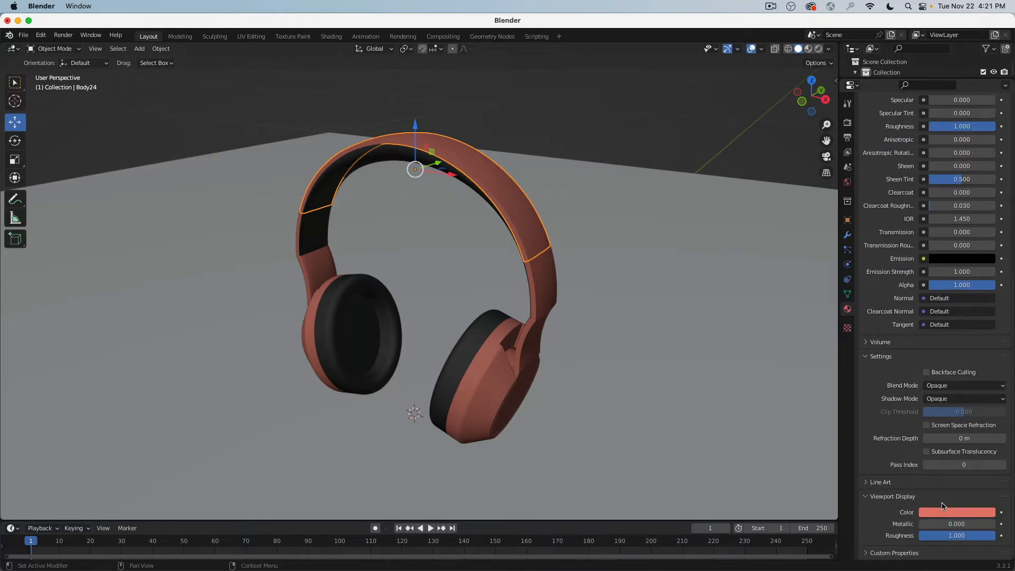
scroll(943, 507, up, 9)
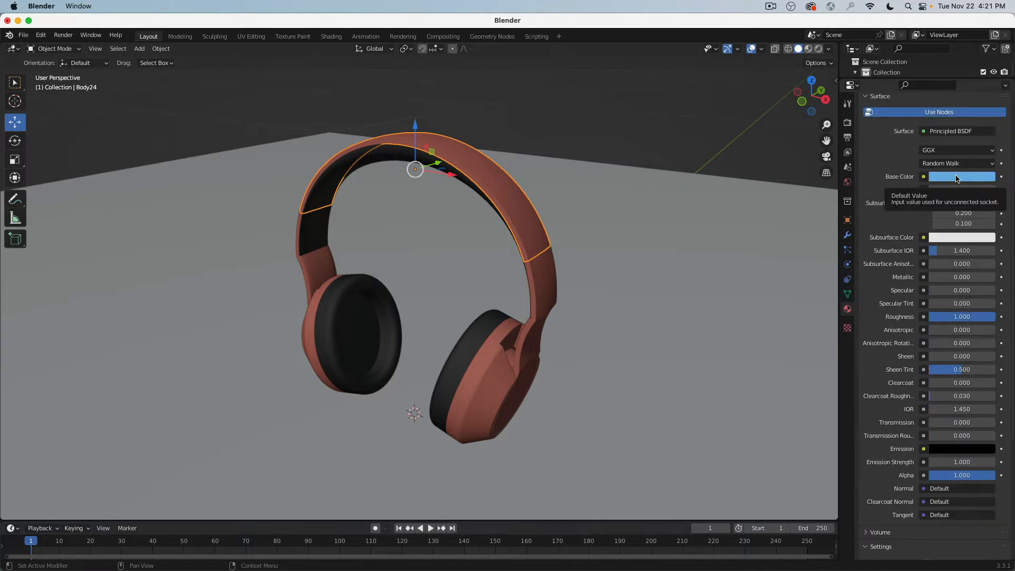
scroll(950, 514, down, 9)
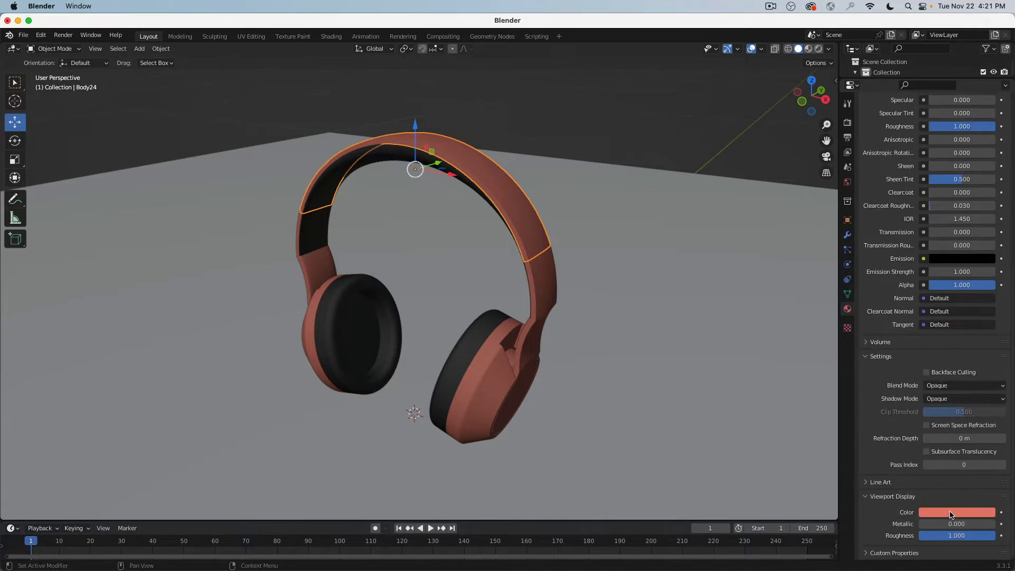
key(ctrl+v)
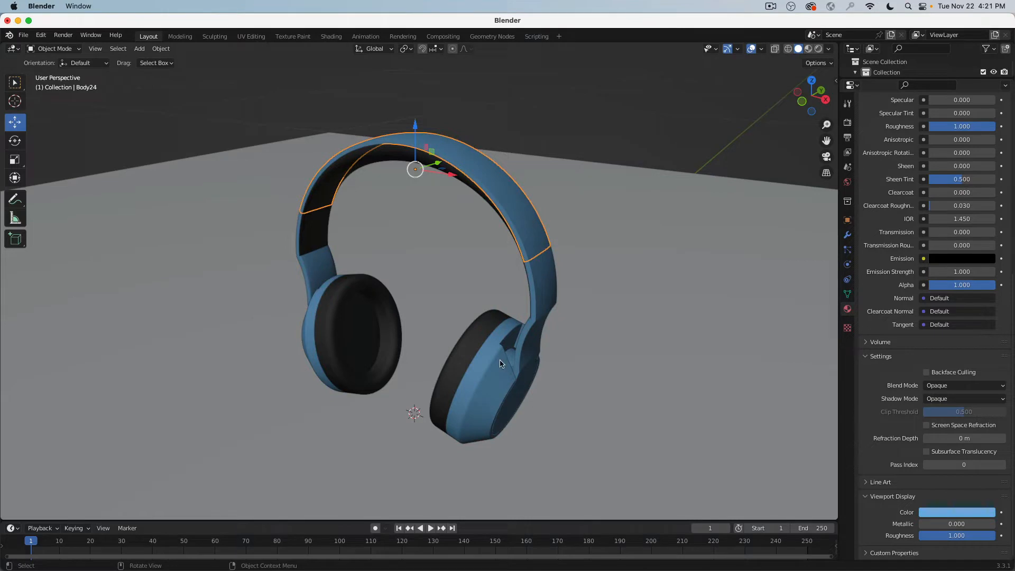
Preview the headphones in material preview and rendered shading, and return to solid shading
click(808, 49)
click(819, 49)
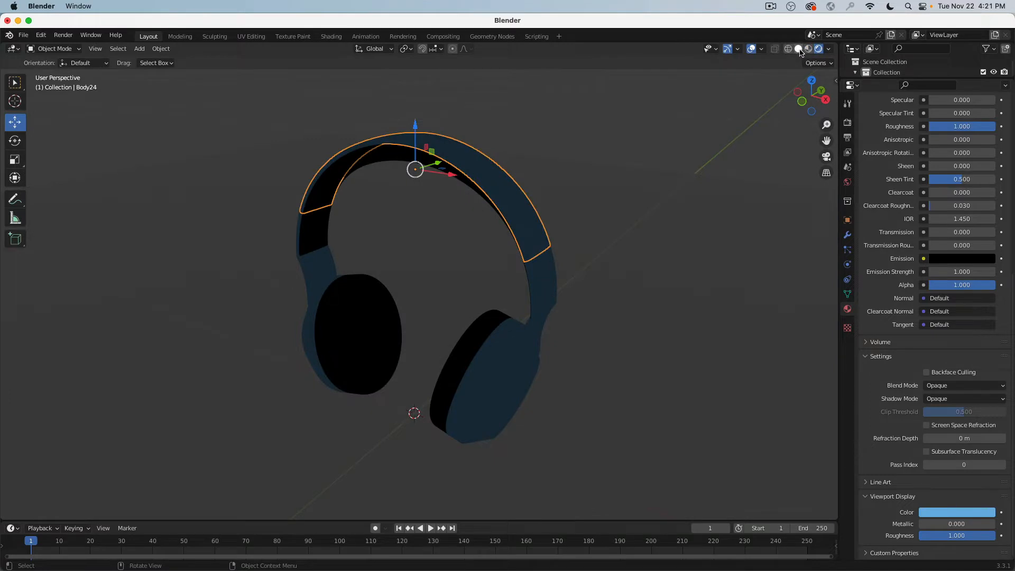
click(800, 50)
middle_drag(479, 150, 895, 222)
Set the blue material's specular to 0.5 and roughness to 0.1
scroll(946, 272, up, 7)
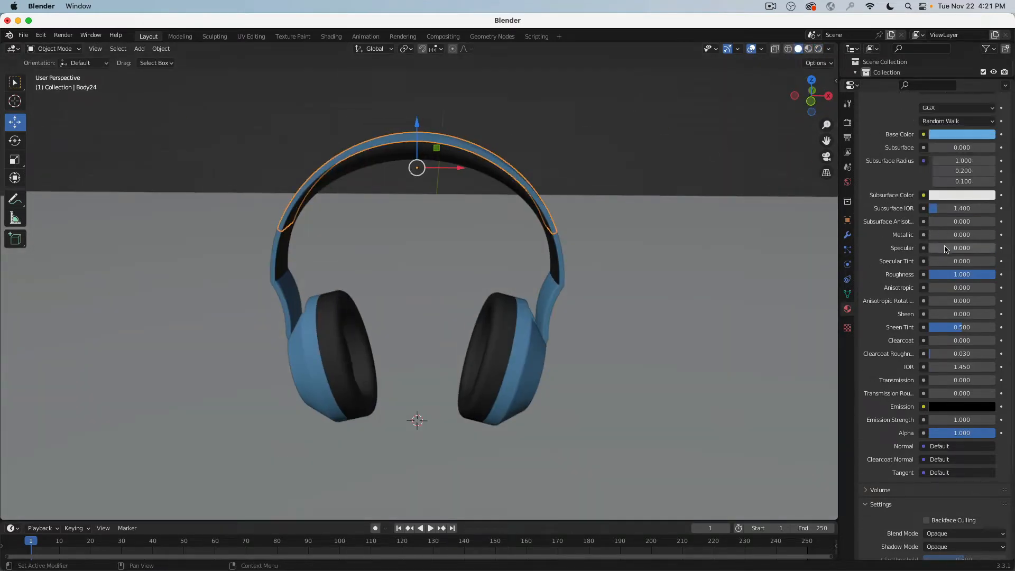
click(946, 248)
text(0.5)
key(Return)
click(960, 275)
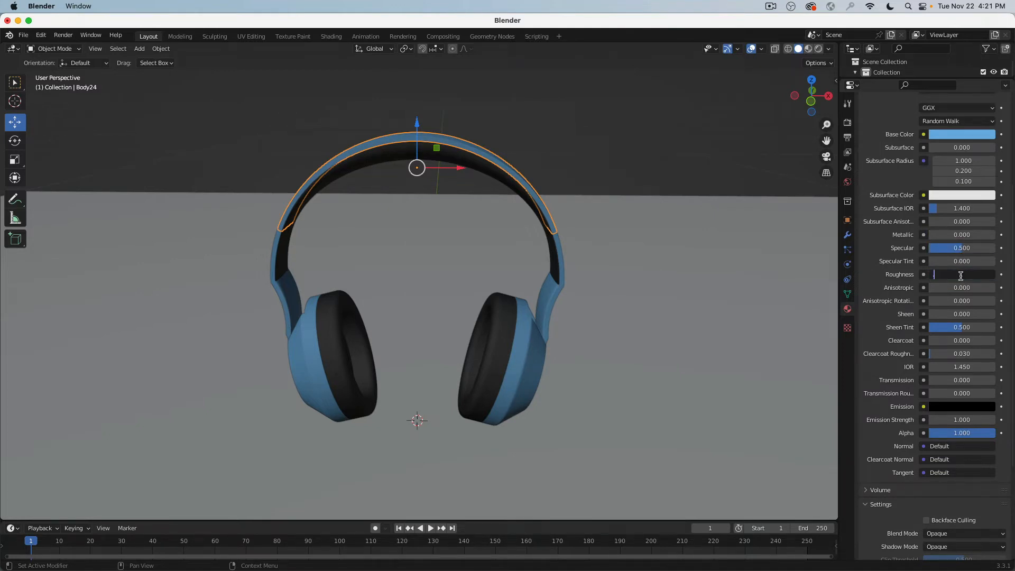
text(0.1)
key(Return)
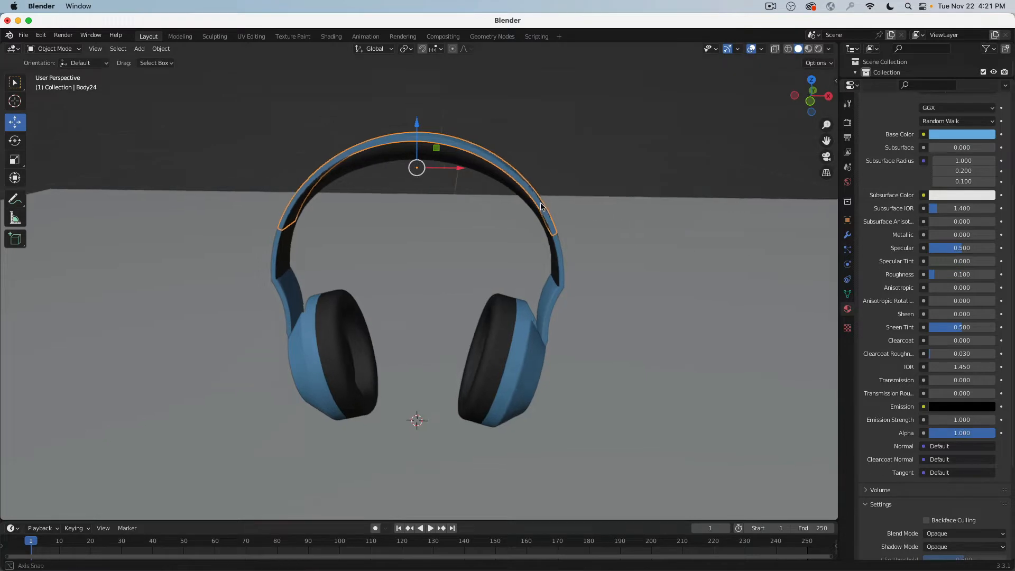
Select the inner side pad, inner headband pad, ear cushion and ear cup shell in turn to inspect their materials
middle_drag(476, 225, 328, 239)
click(328, 239)
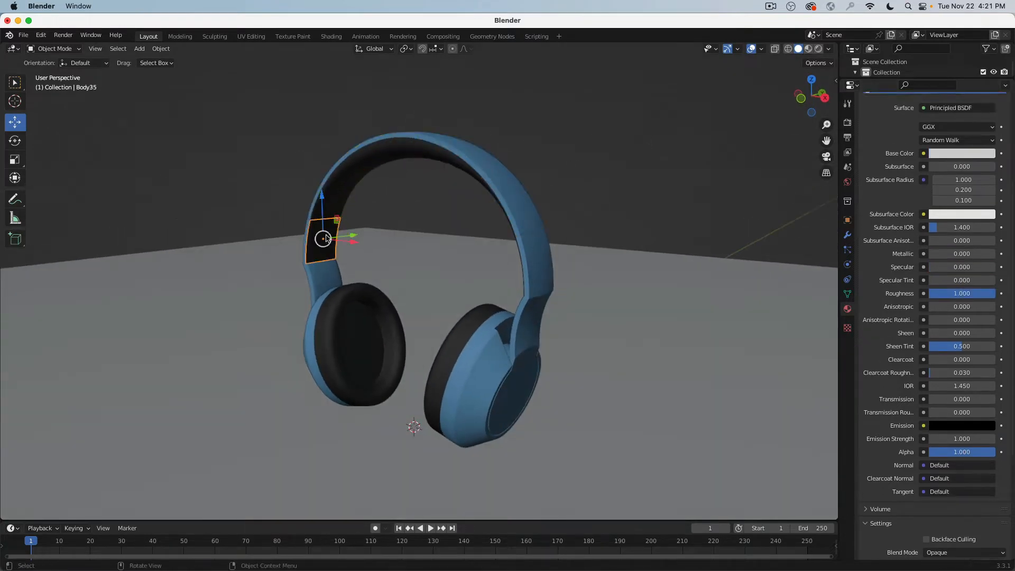
scroll(322, 237, up, 8)
scroll(314, 233, down, 2)
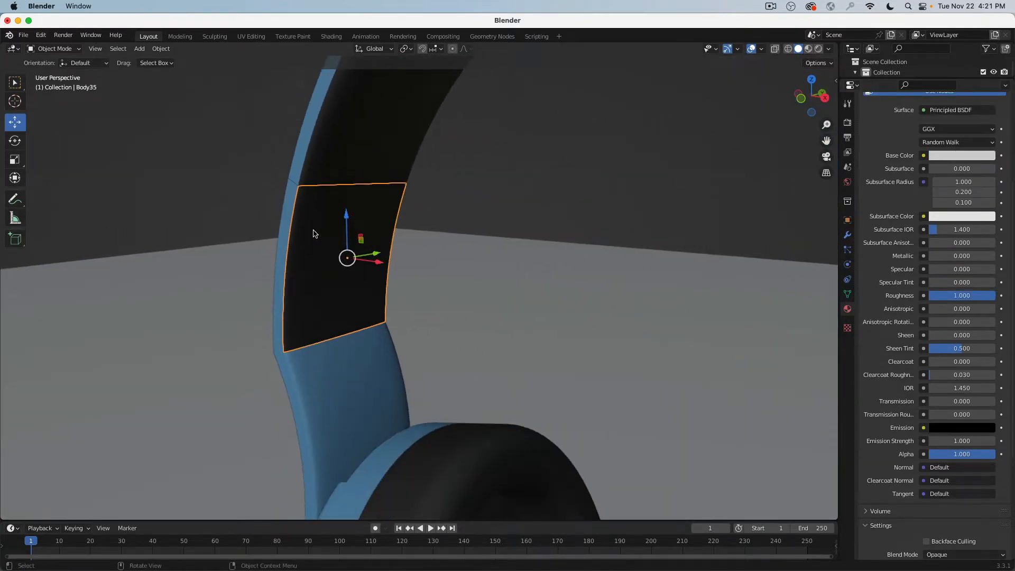
mouse_move(314, 233)
middle_down()
mouse_move(318, 294)
mouse_move(321, 232)
middle_up()
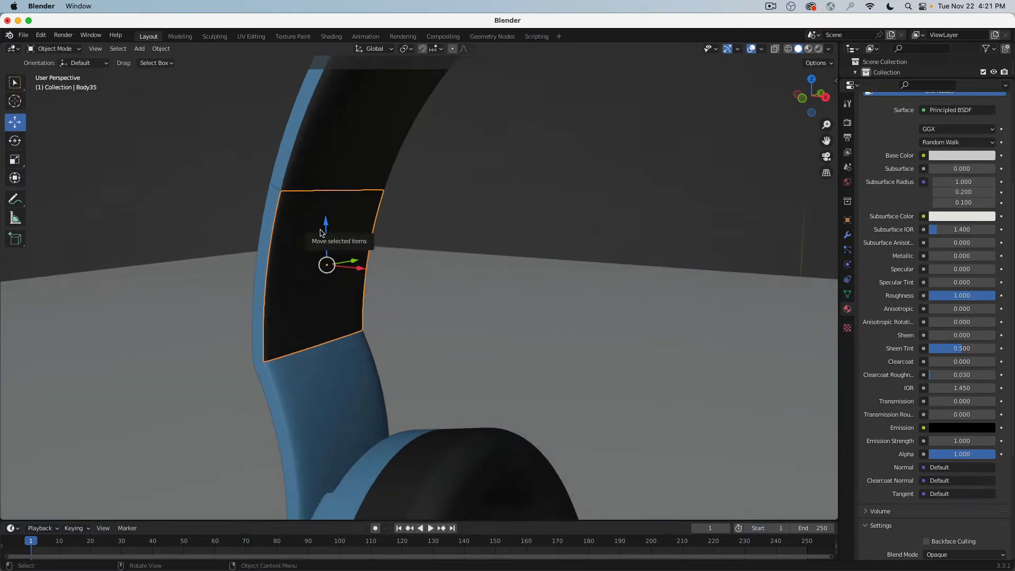
scroll(320, 232, down, 8)
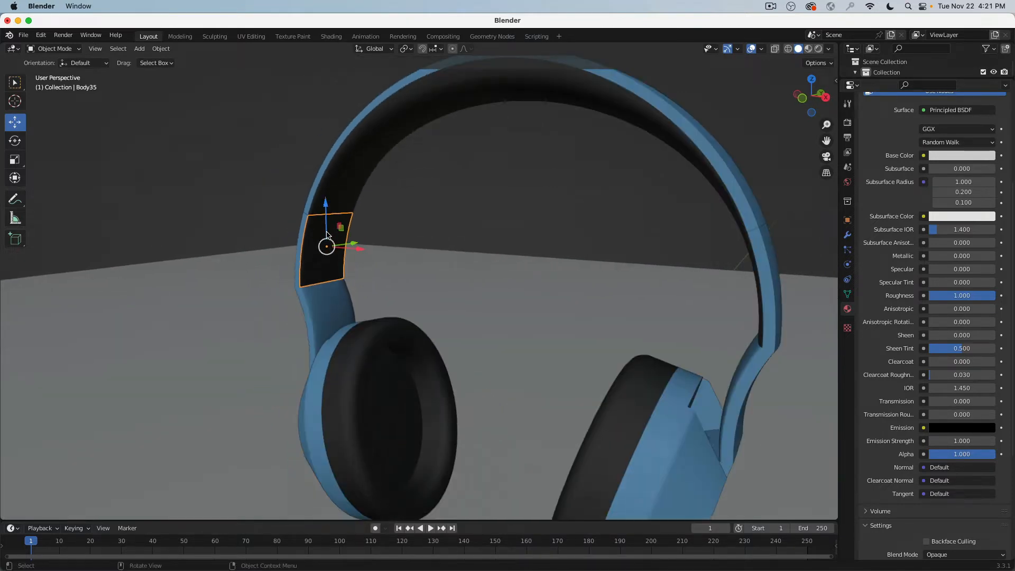
click(351, 160)
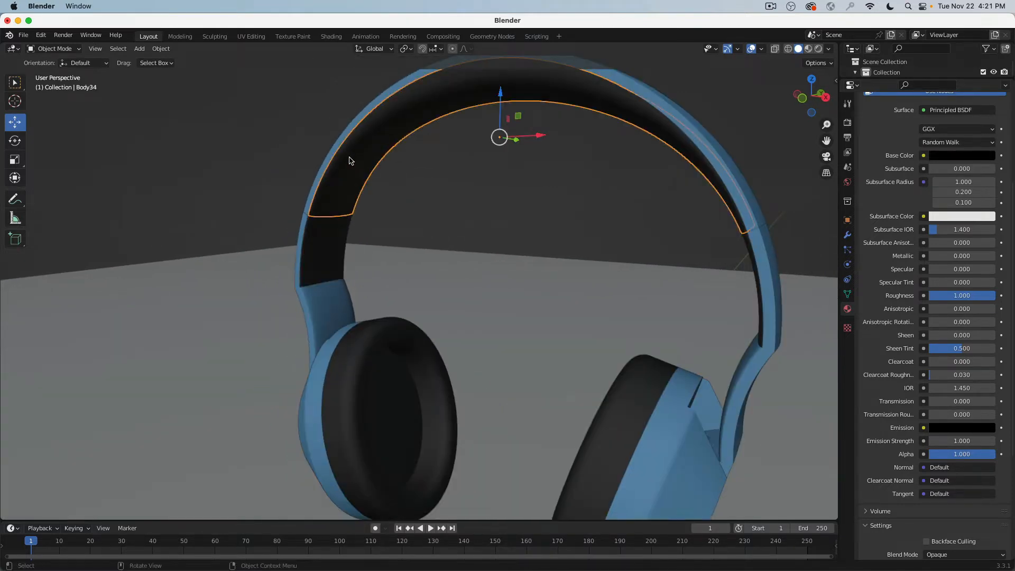
click(361, 354)
middle_drag(391, 280, 415, 282)
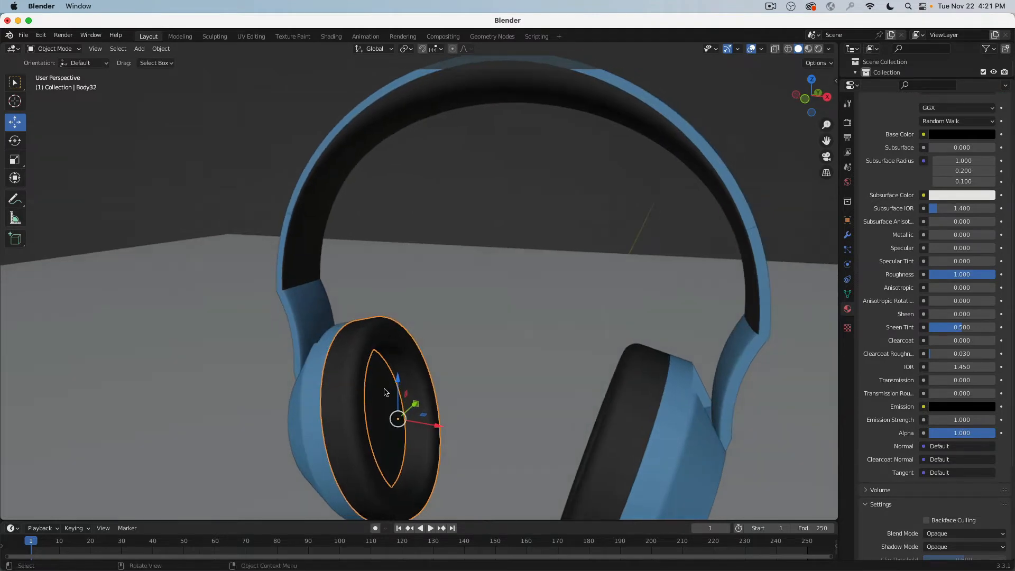
click(373, 400)
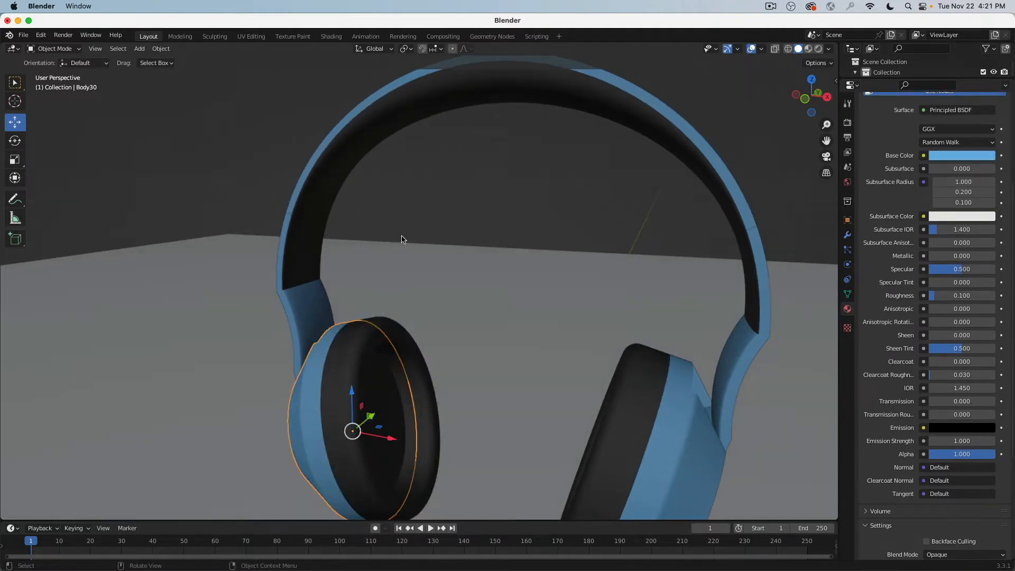
Switch to Chrome and browse the "leather seamless texture" image results for a suitable leather texture
key(super+Tab)
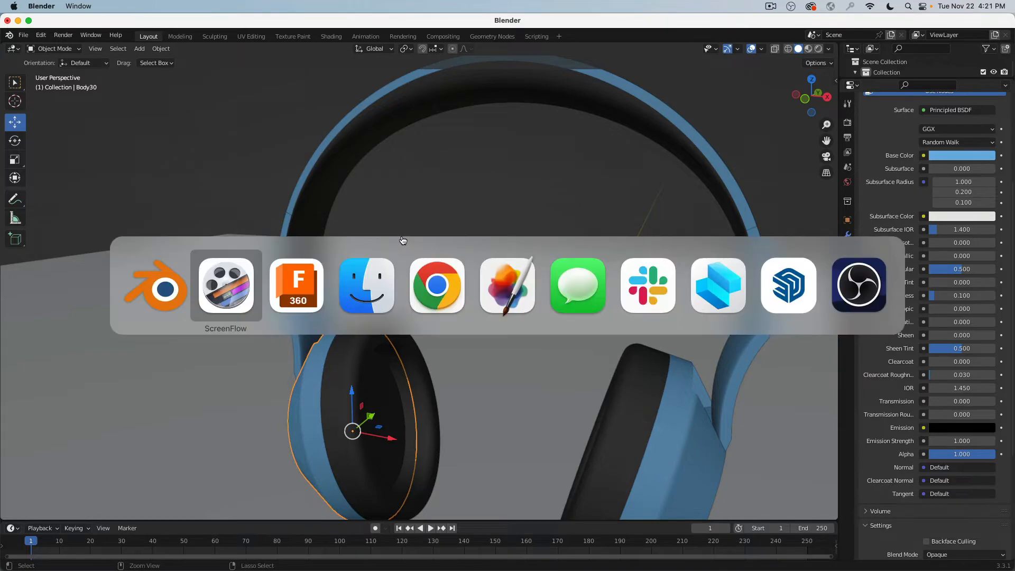
click(421, 278)
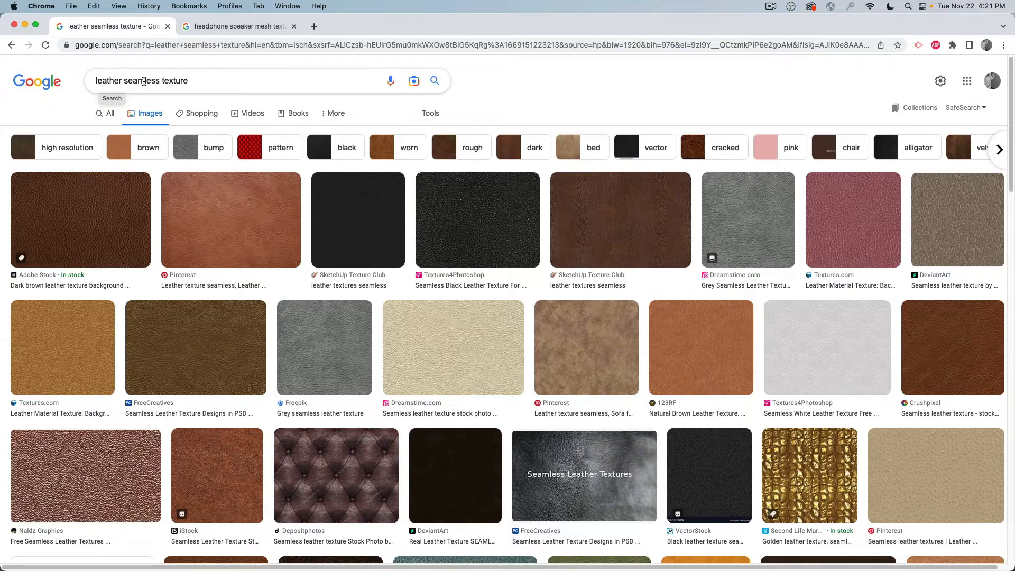
scroll(258, 233, down, 5)
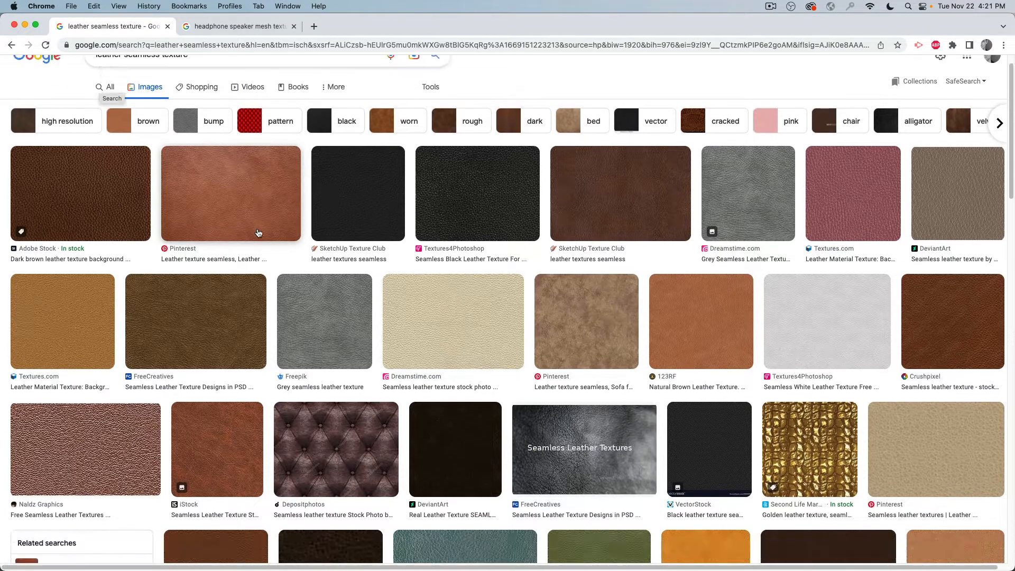
scroll(258, 233, down, 7)
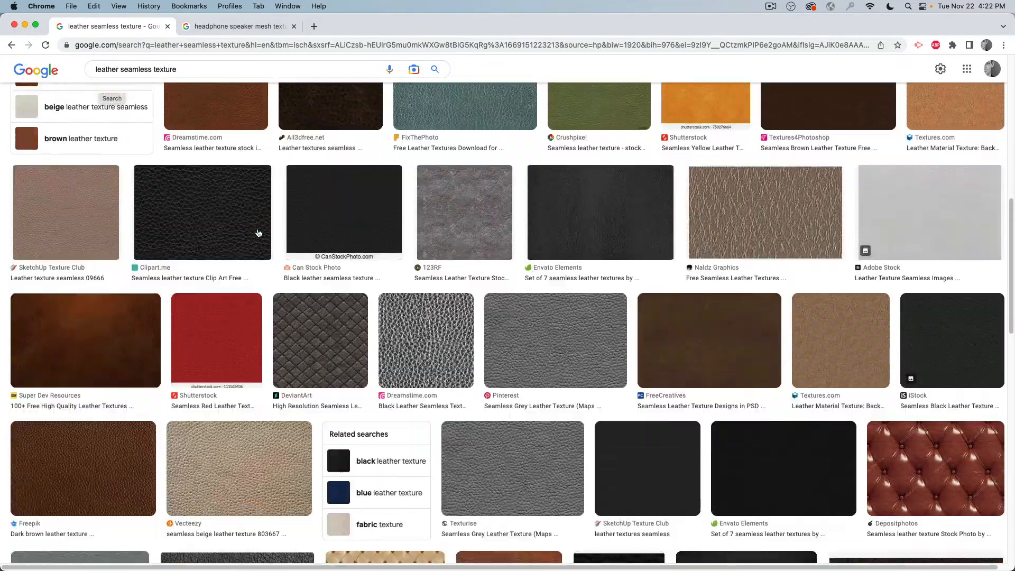
scroll(259, 233, down, 1)
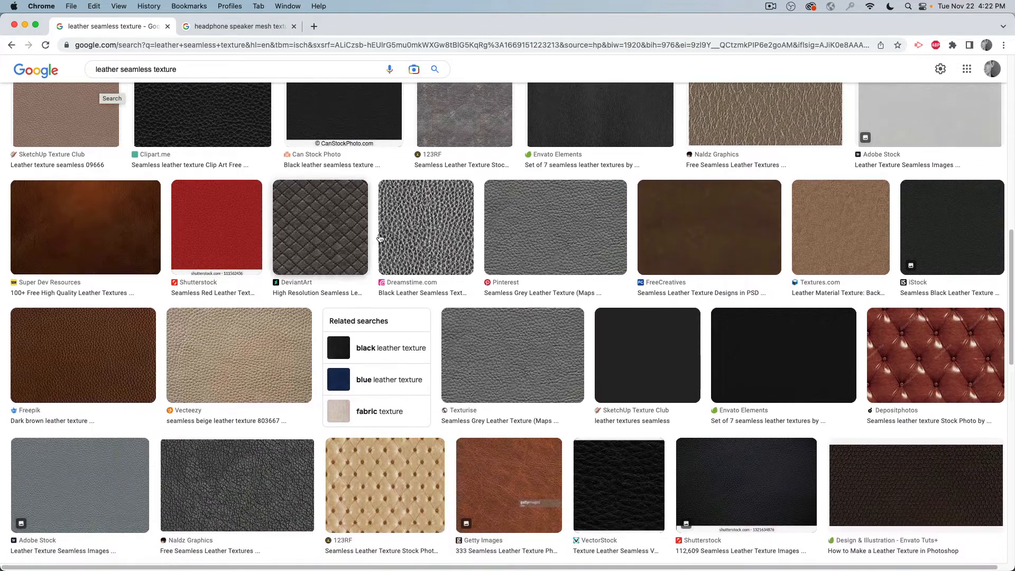
Save the Dreamstime black leather seamless texture image to the Desktop
click(441, 231)
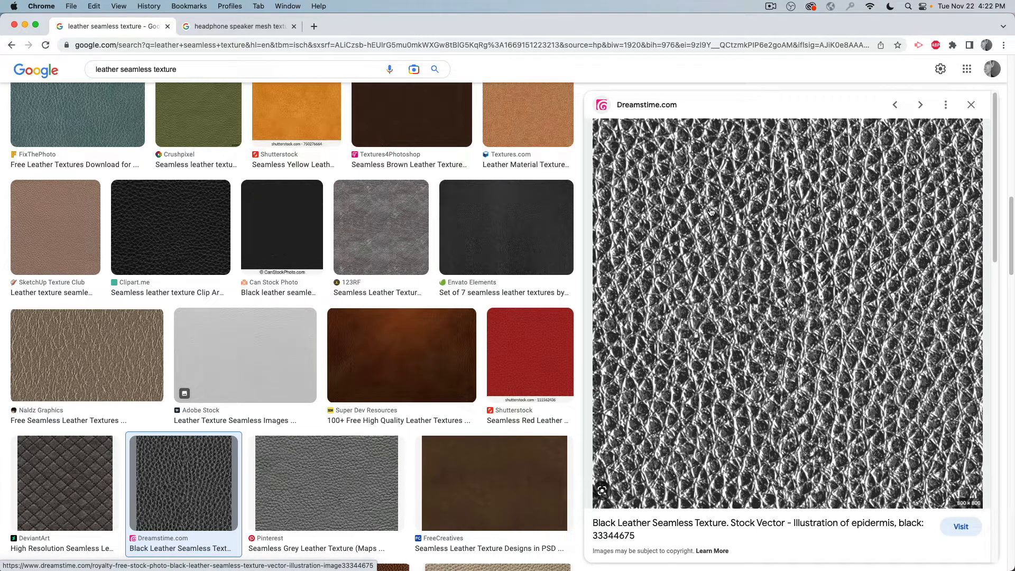
right_click(640, 209)
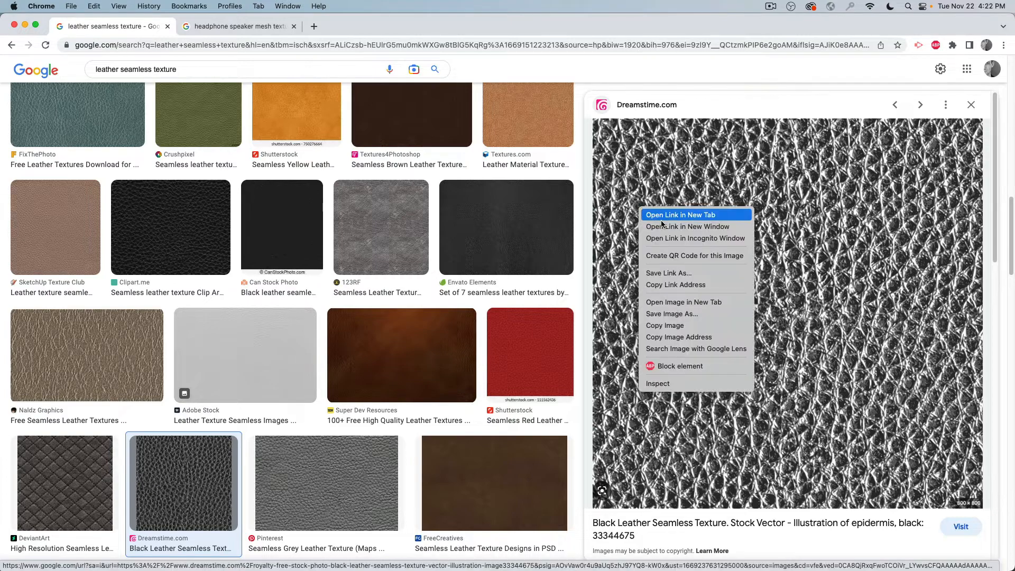
click(682, 313)
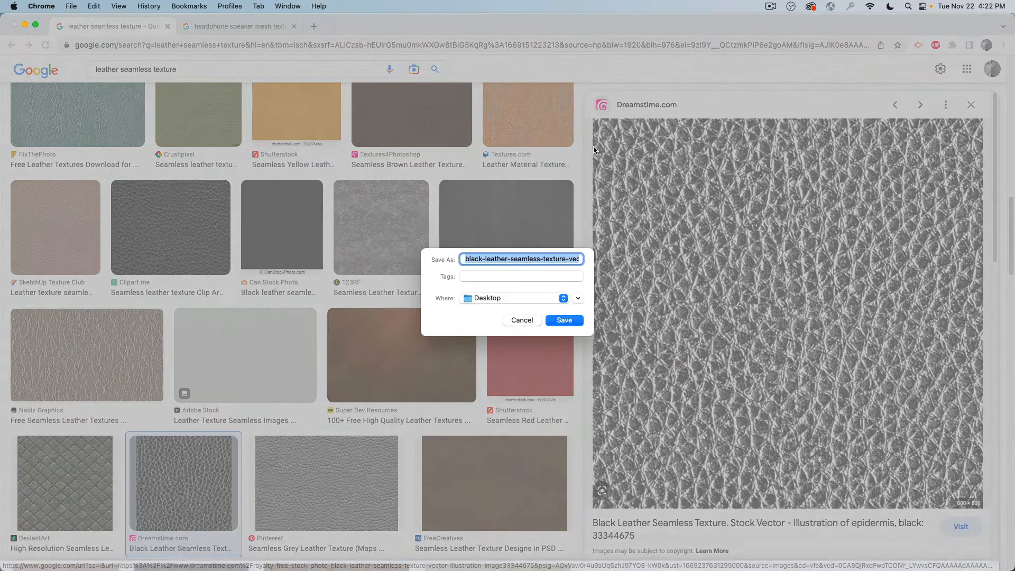
click(569, 324)
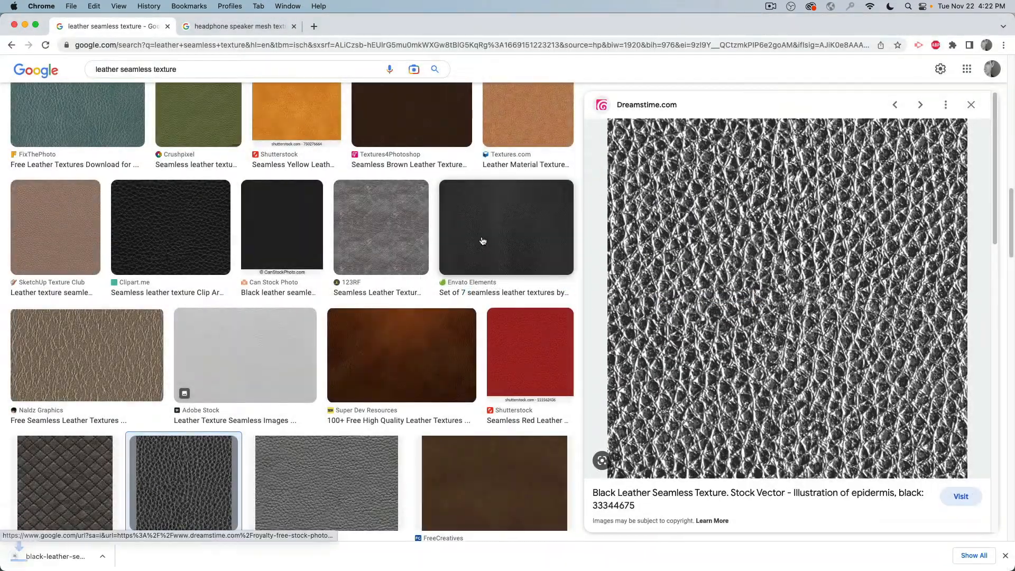
Preview the Texturise grey leather and Naldz Graphics black leather textures and look through the remaining image results
scroll(481, 238, down, 5)
click(211, 233)
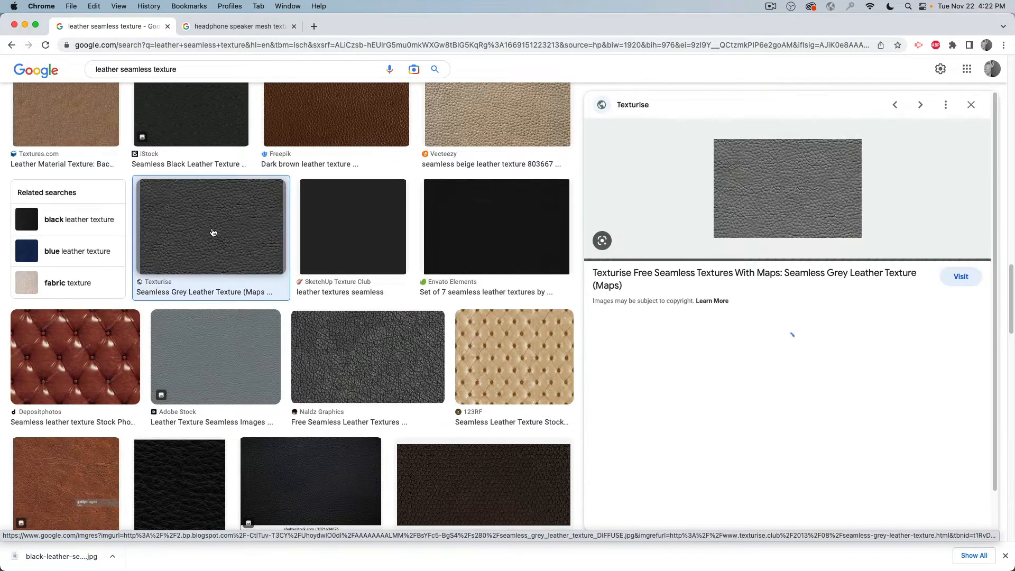
click(403, 352)
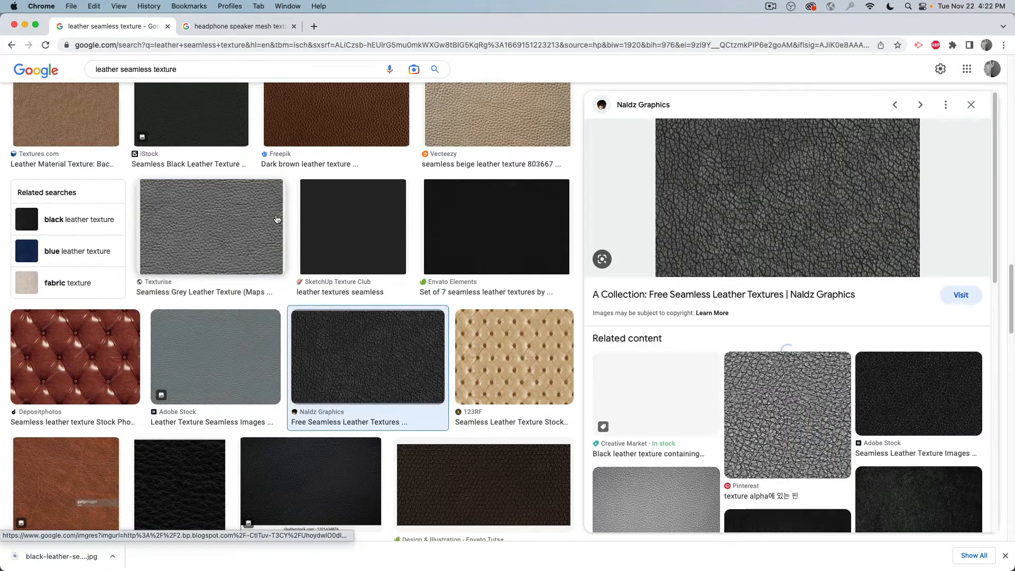
scroll(277, 220, down, 5)
scroll(277, 220, down, 3)
scroll(276, 220, up, 15)
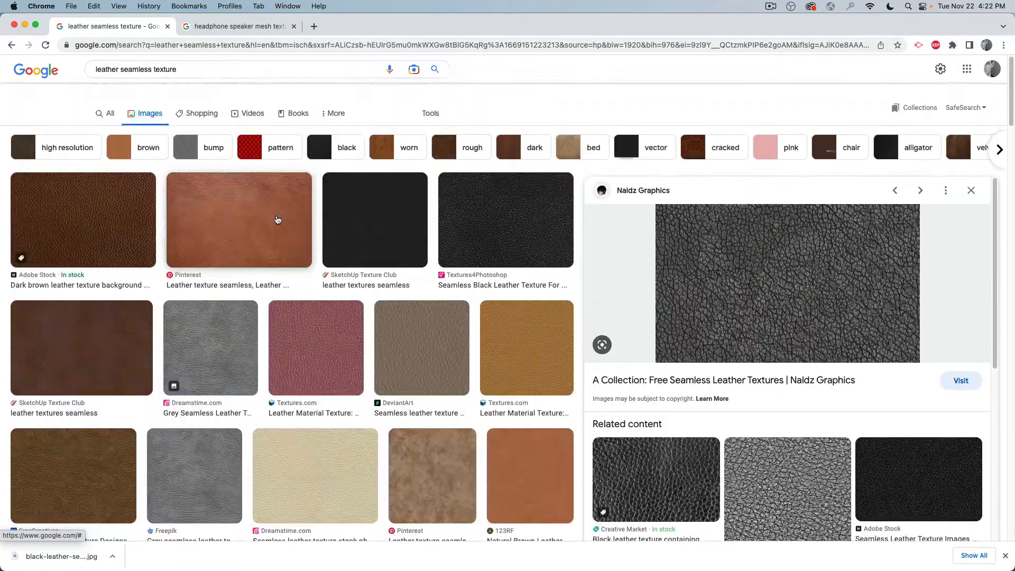
Filter the leather texture image results to large size and look through them for a suitable texture
click(434, 115)
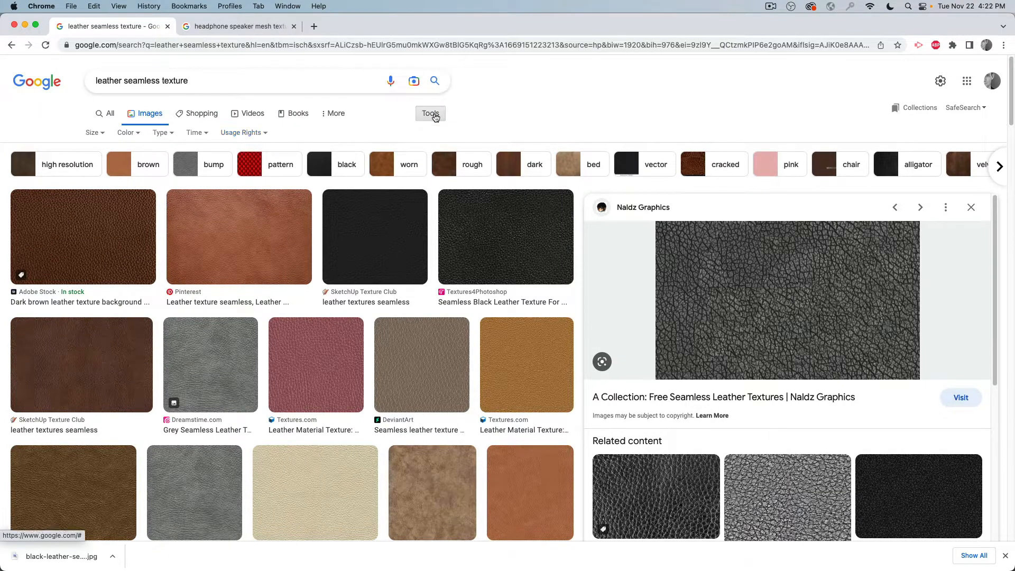
click(90, 132)
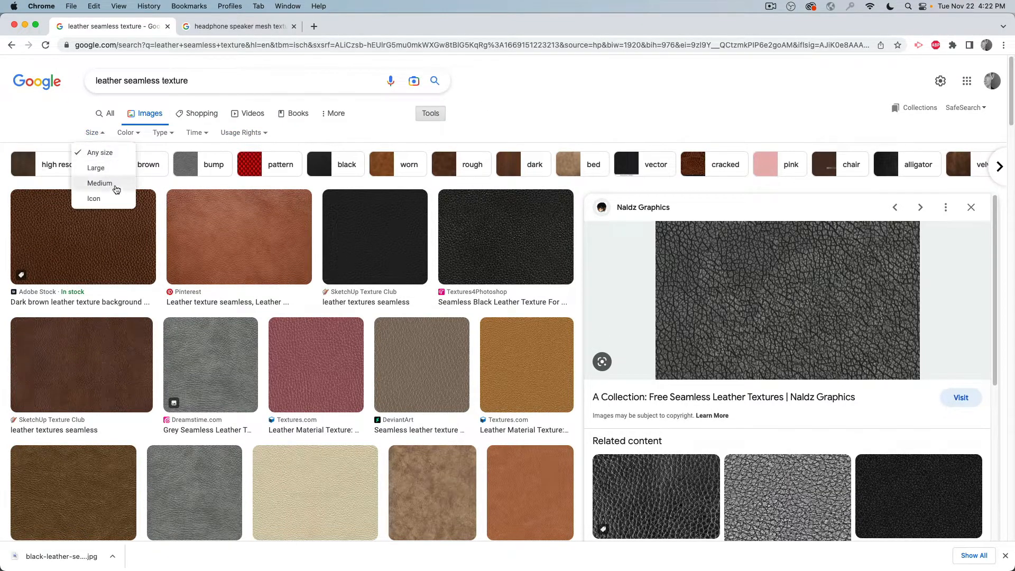
click(106, 167)
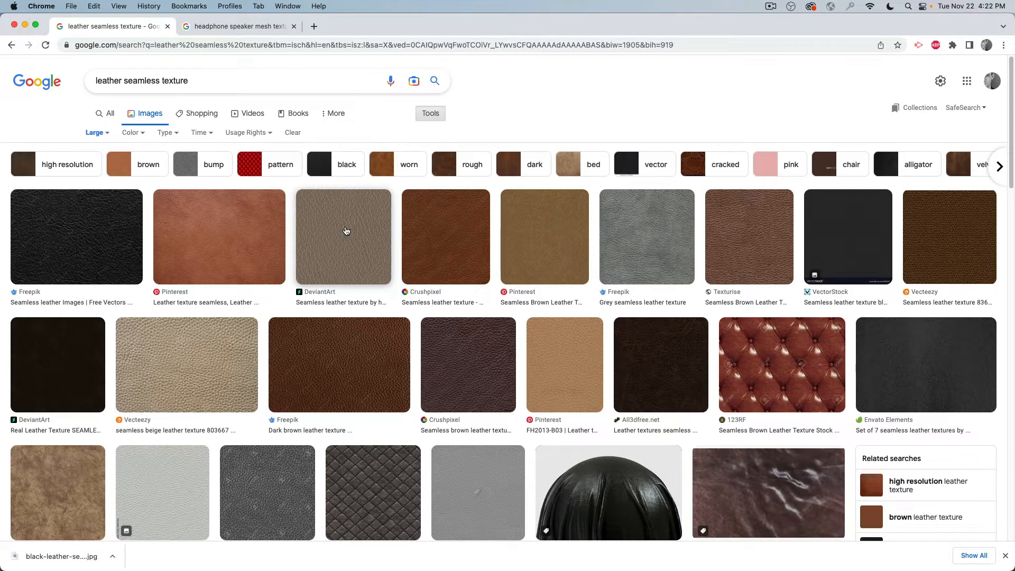
scroll(334, 249, down, 5)
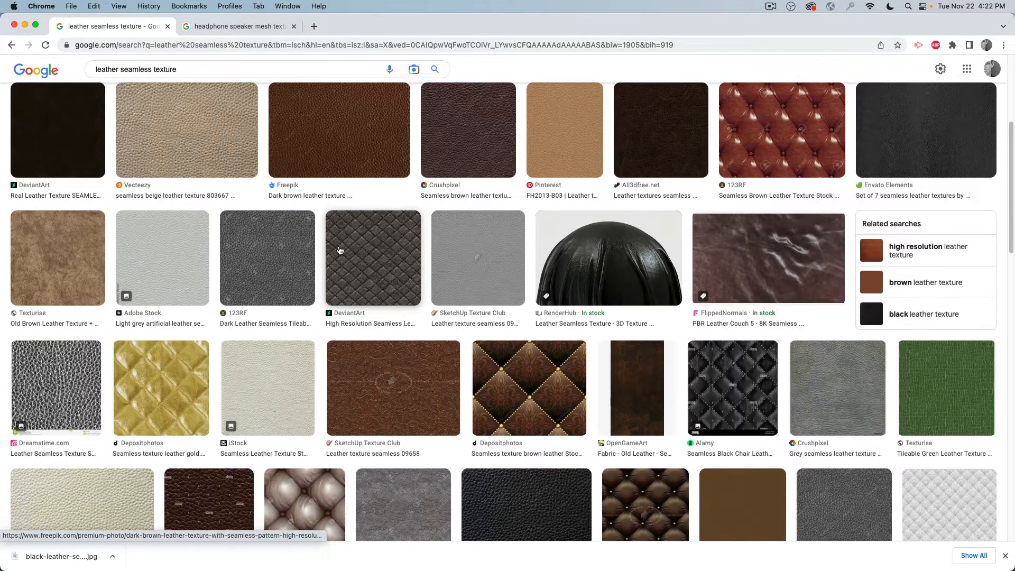
scroll(332, 242, down, 5)
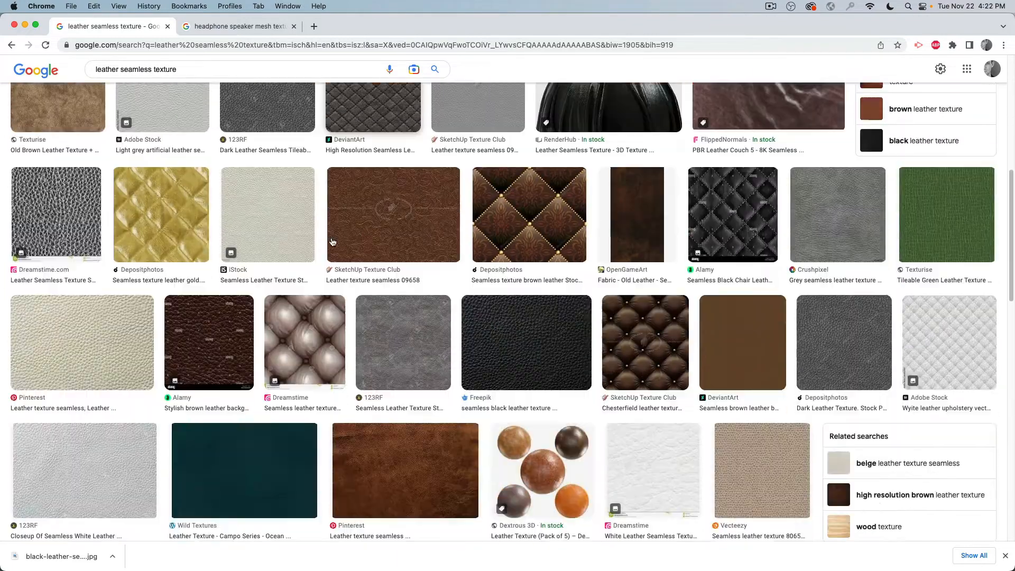
Save the beige Pinterest leather texture image to the Desktop under the name leather
click(114, 300)
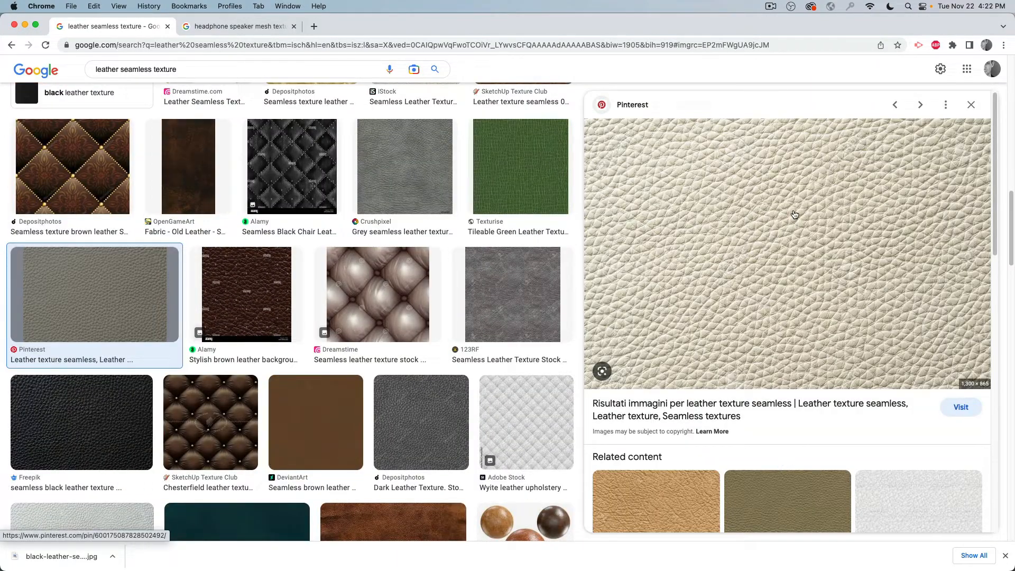
right_click(740, 216)
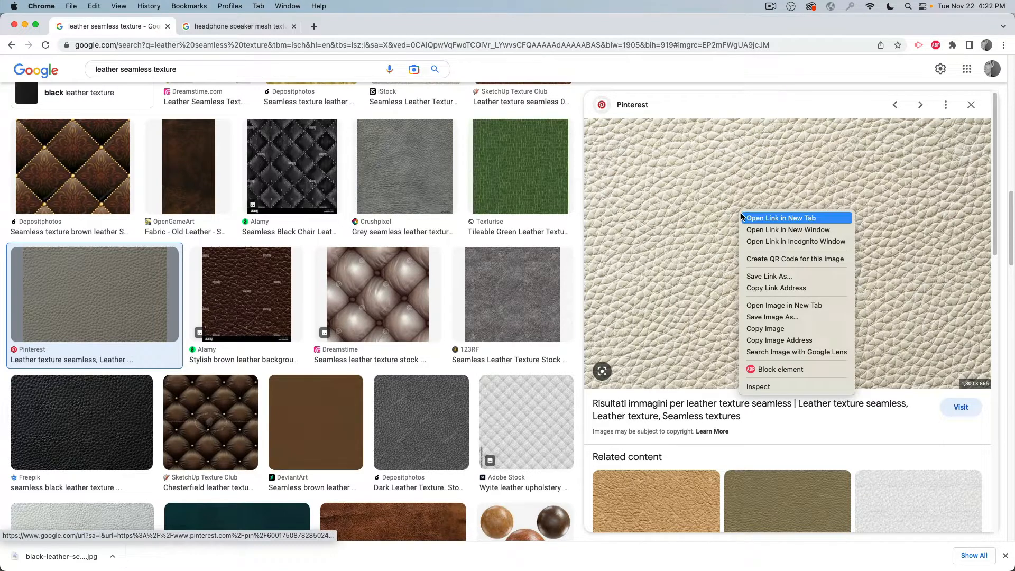
click(785, 317)
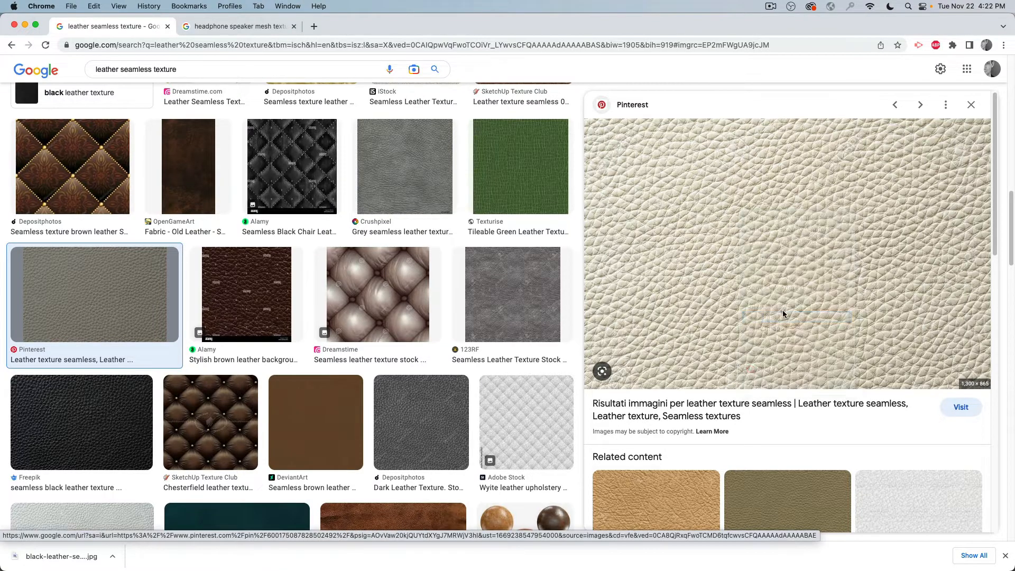
text(le)
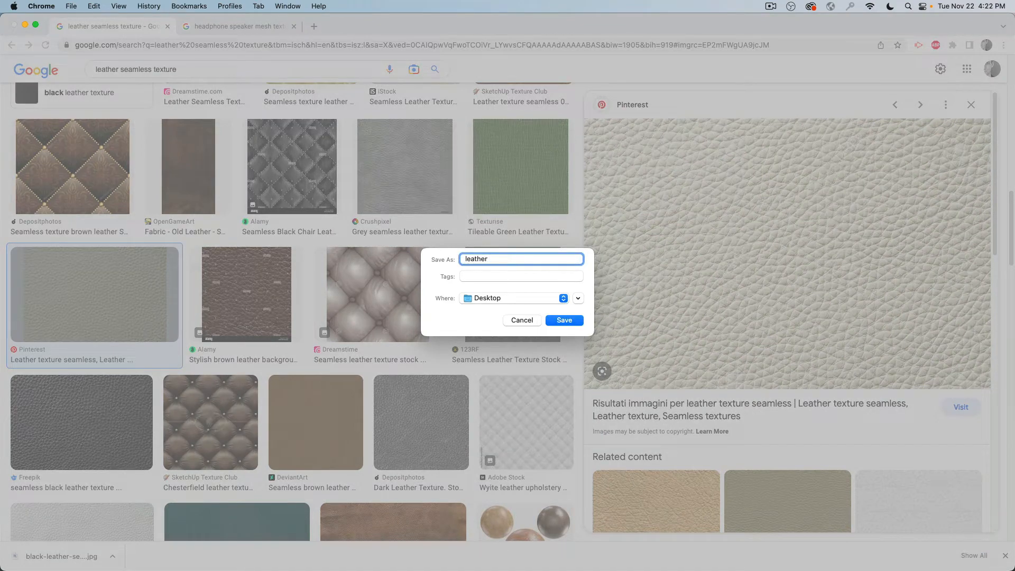
text(ather)
click(564, 320)
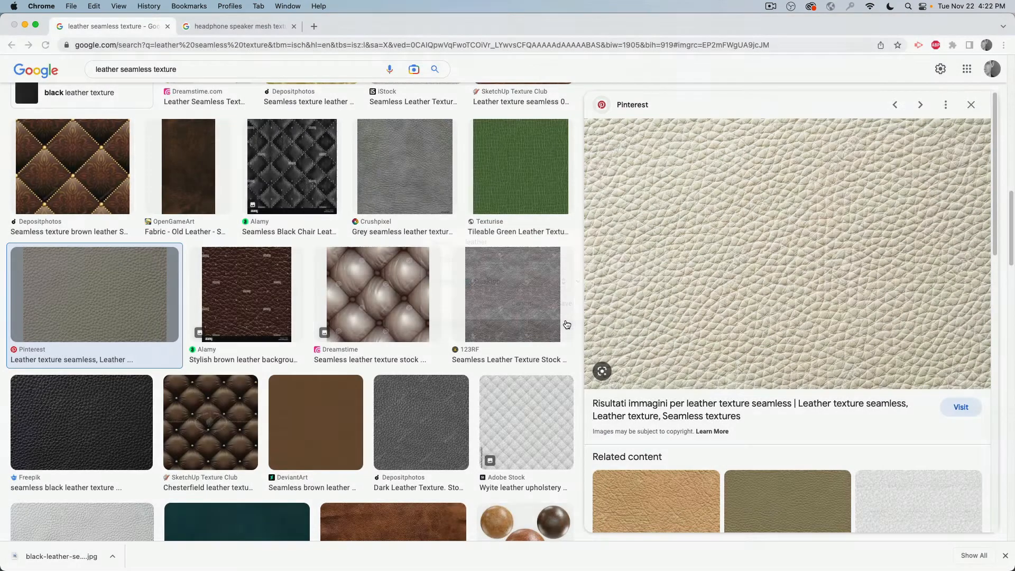
scroll(553, 317, down, 1)
scroll(553, 317, down, 2)
scroll(773, 311, down, 3)
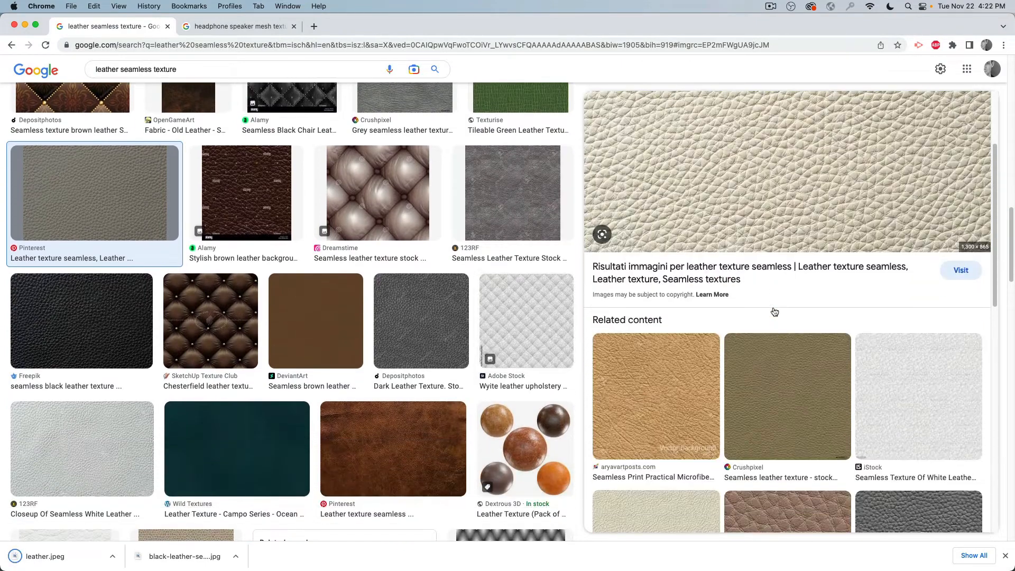
Switch to Blender and isolate the black inner side pad above the ear cup in local view
key(super+Tab)
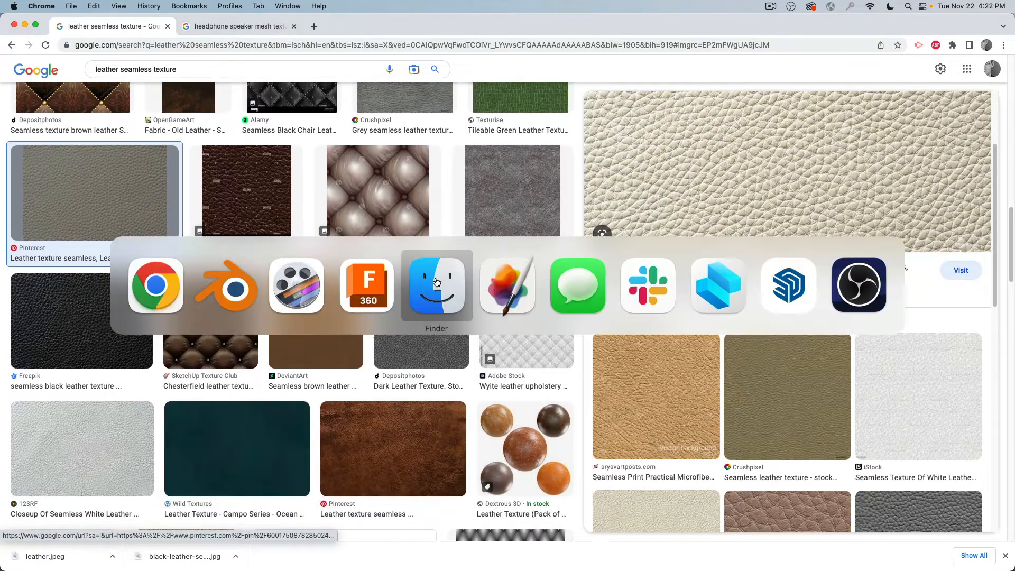
click(222, 286)
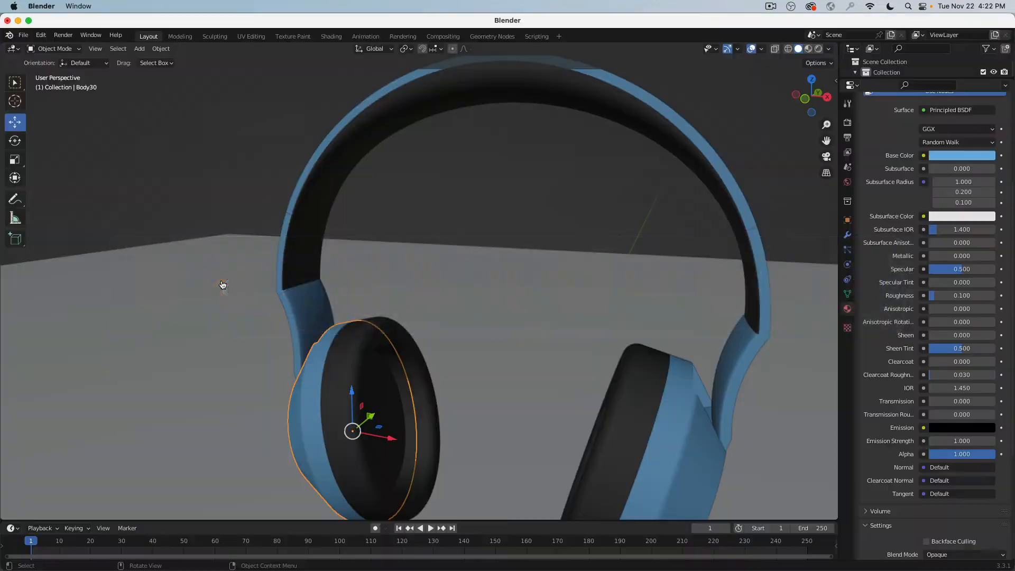
click(310, 258)
key(KP_Divide)
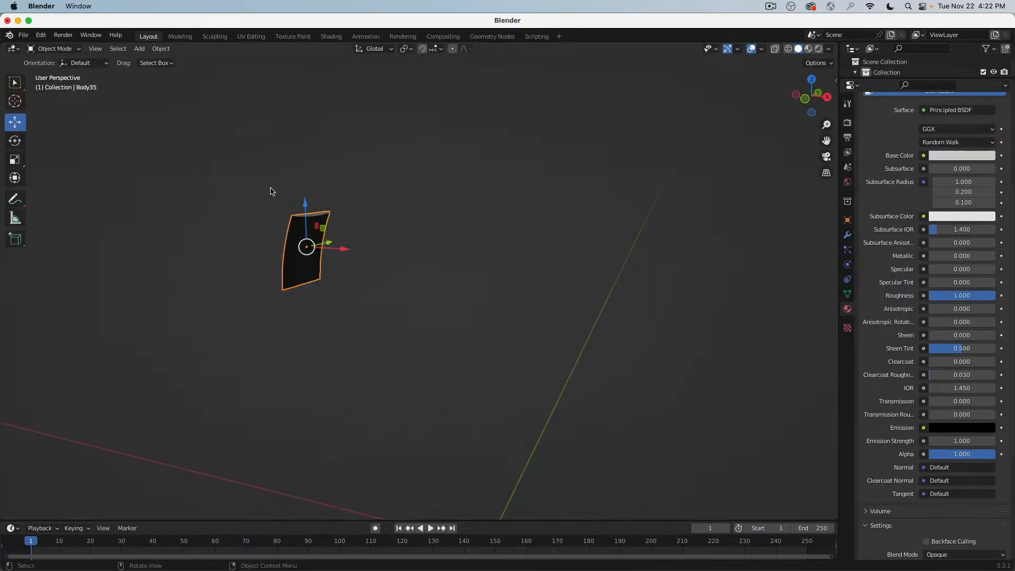
middle_drag(272, 193, 522, 224)
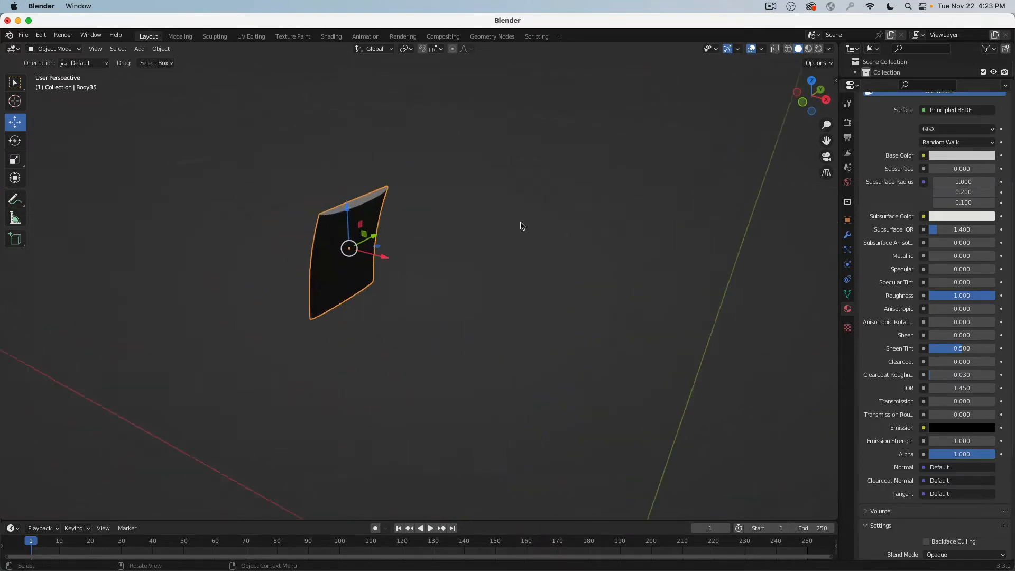
Rename the pad's Leather_-_Matte_(Black) material to Leather
scroll(897, 210, up, 5)
scroll(897, 207, up, 2)
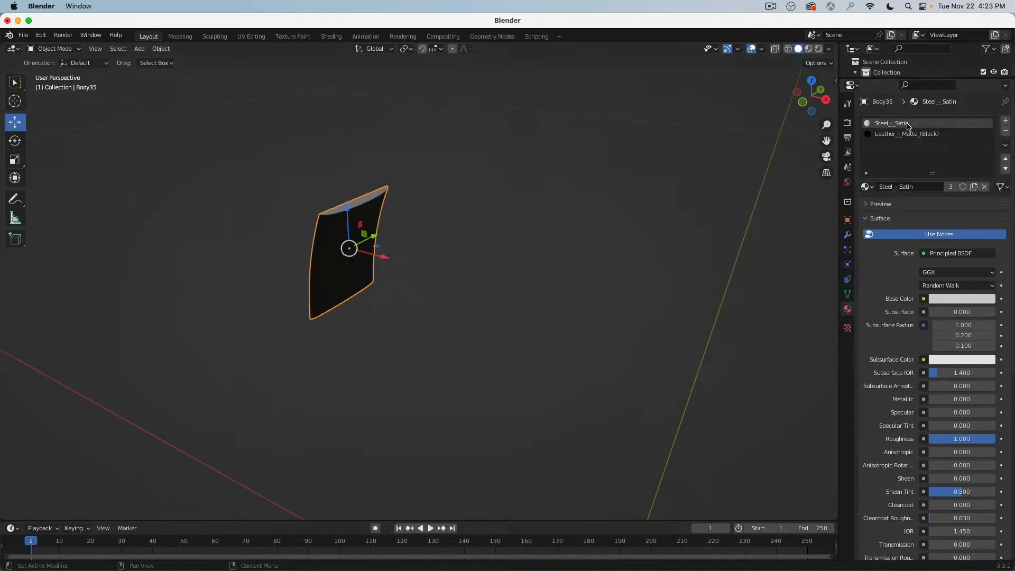
middle_drag(494, 183, 423, 196)
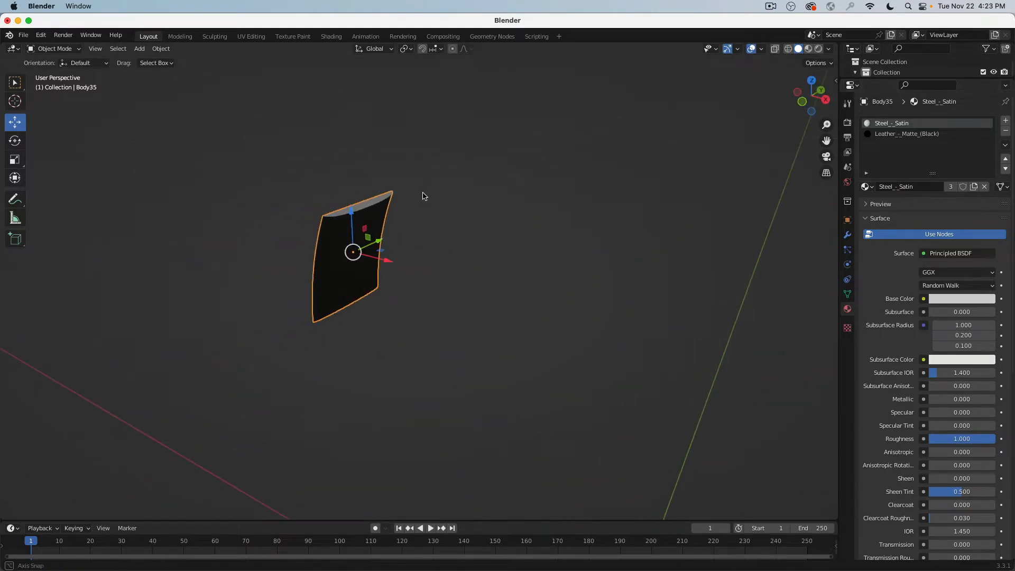
click(899, 134)
click(915, 188)
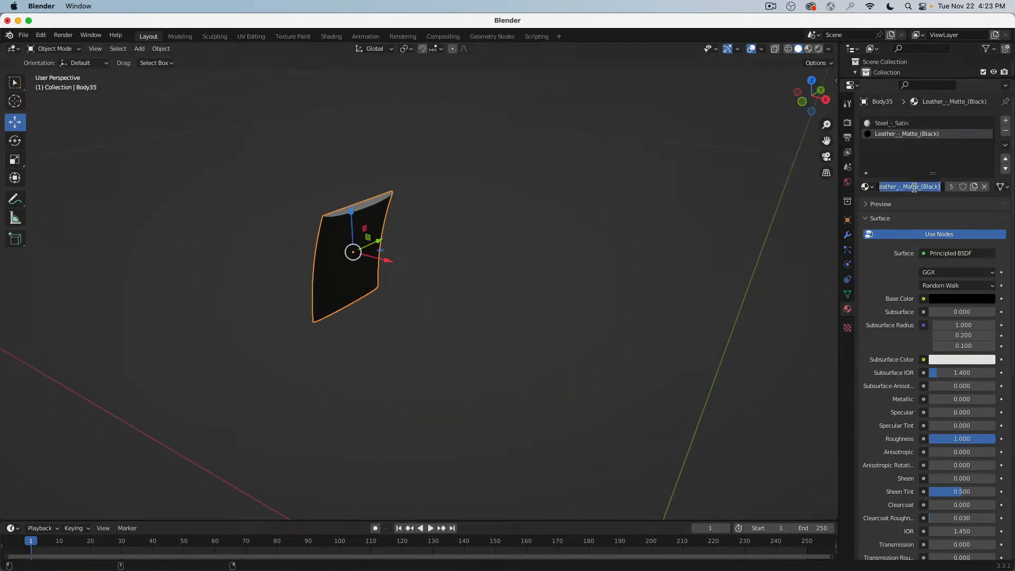
text(Leather)
key(Return)
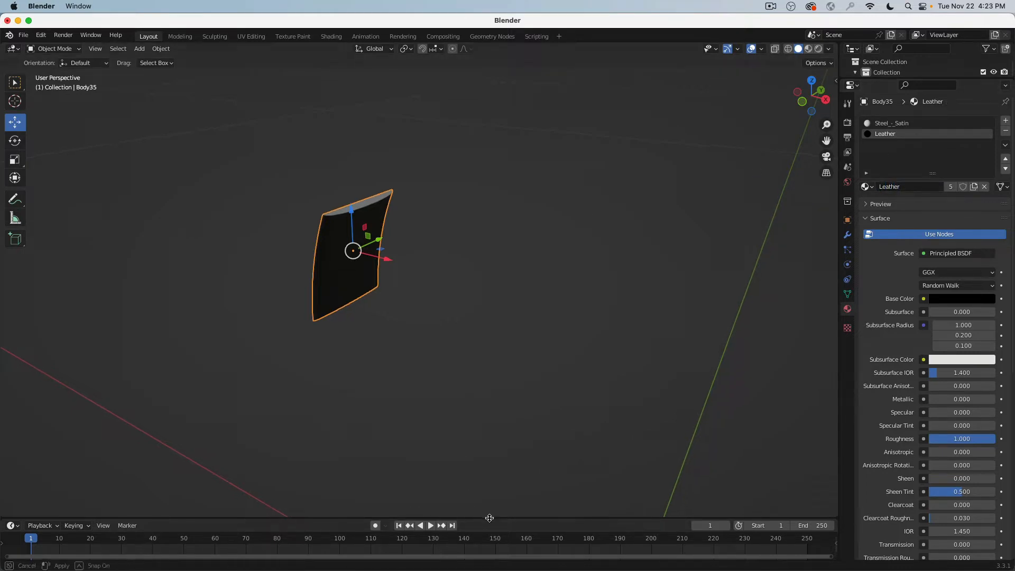
Enlarge the timeline area to about half the window height and turn it into a Shader Editor showing the Leather nodes
drag(488, 519, 461, 282)
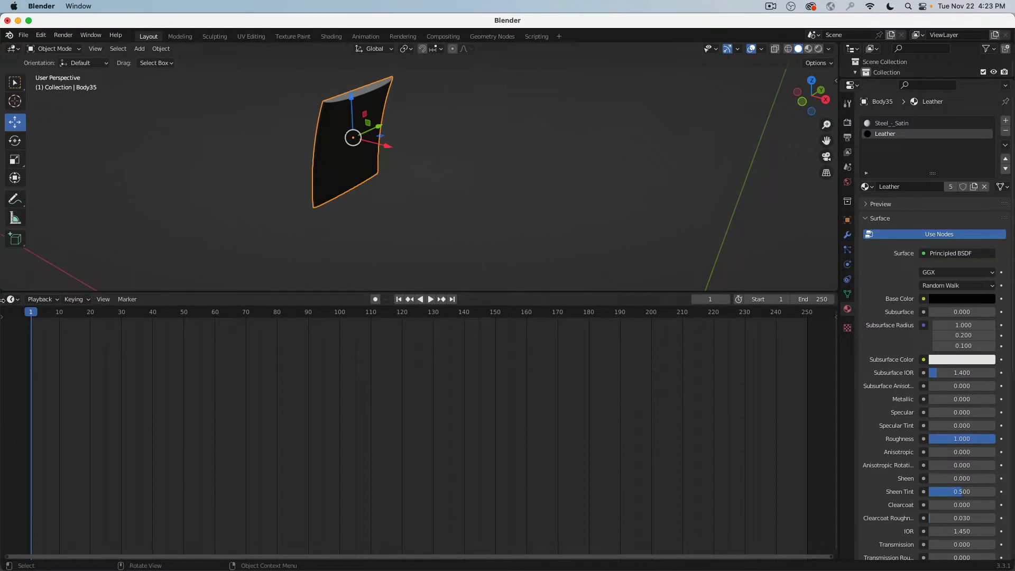
click(12, 299)
click(58, 402)
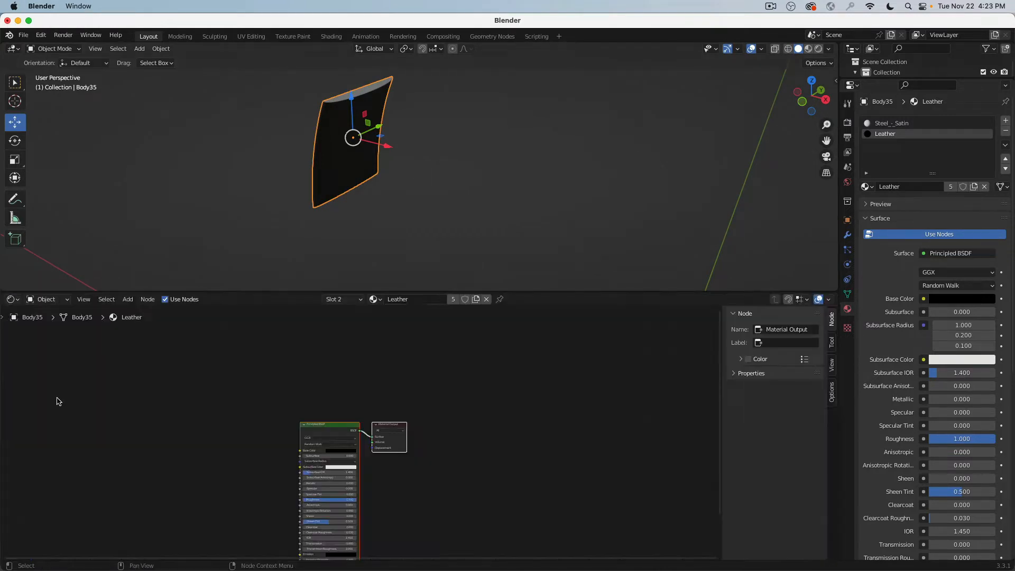
drag(391, 424, 460, 394)
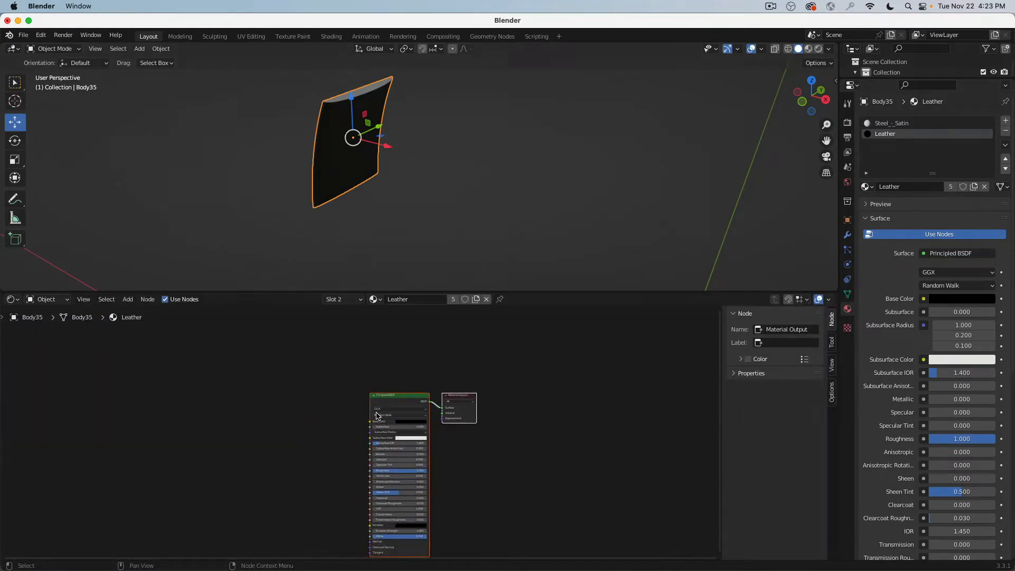
scroll(377, 414, up, 12)
Add an Image Texture node beside the Principled BSDF node in the Leather material
click(129, 300)
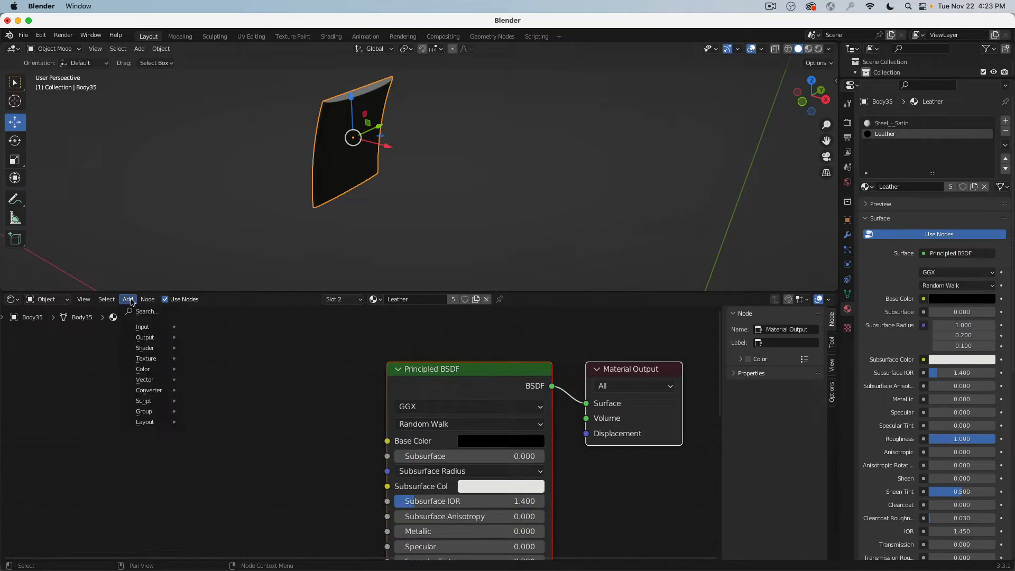
click(128, 300)
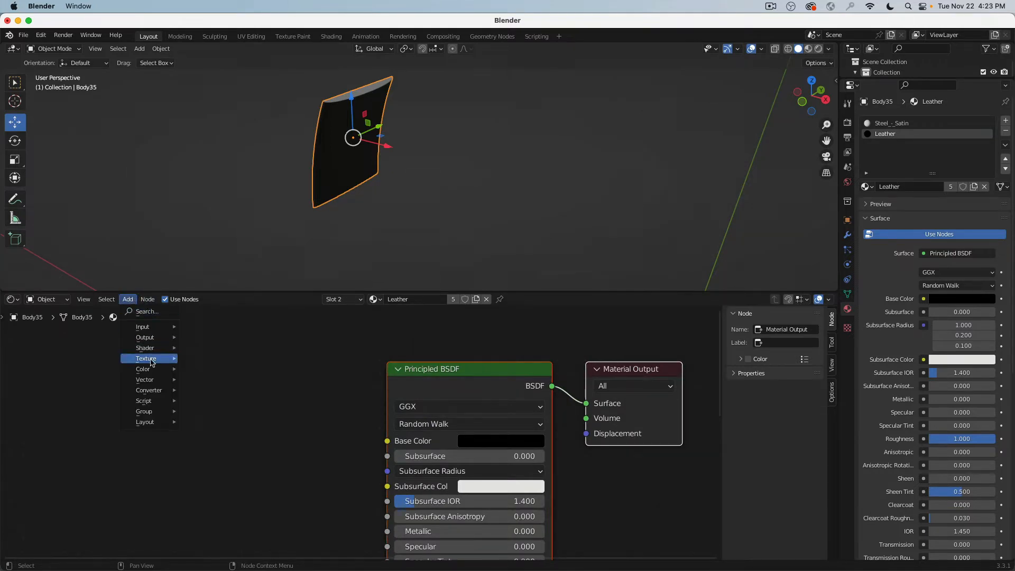
mouse_move(151, 361)
click(226, 410)
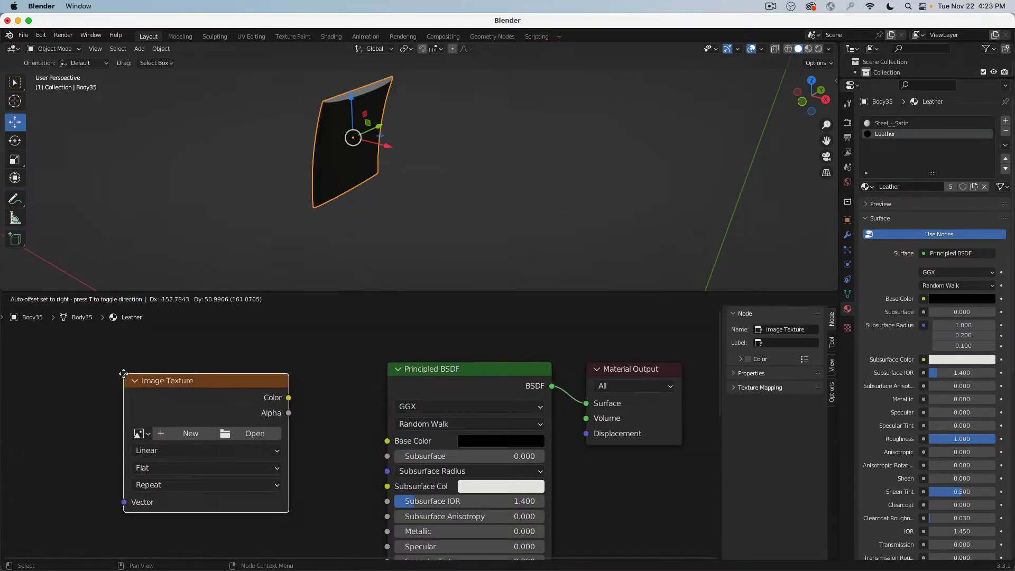
click(124, 374)
Load the black leather JPG from the Desktop into the Image Texture node and connect its Color output to Base Color
click(249, 433)
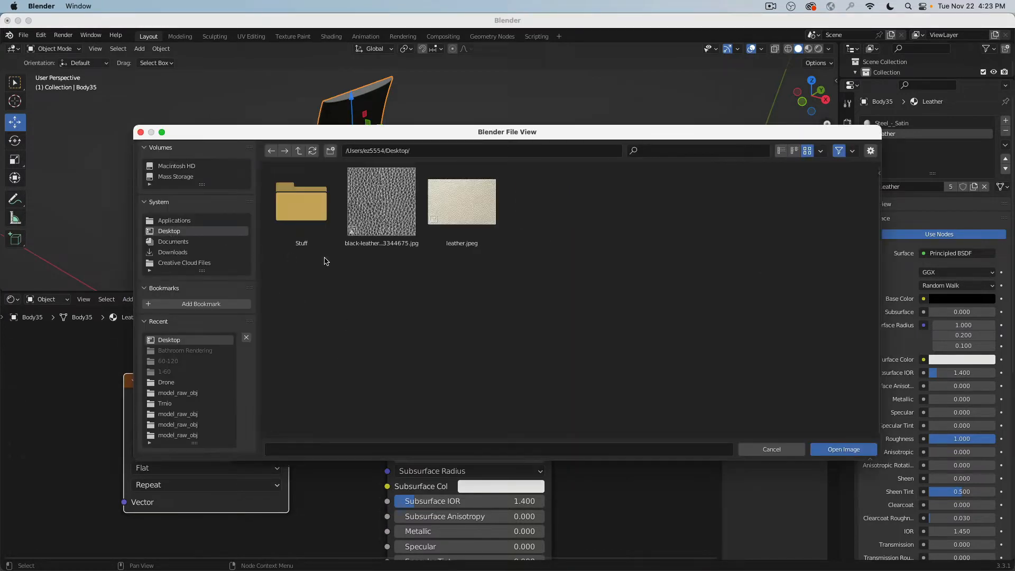
click(450, 204)
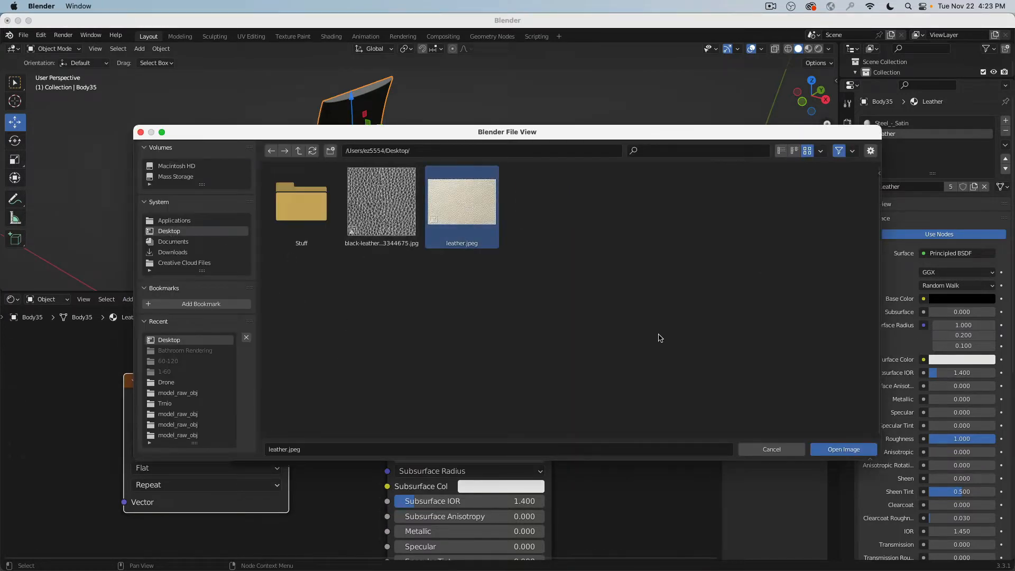
click(381, 217)
click(843, 449)
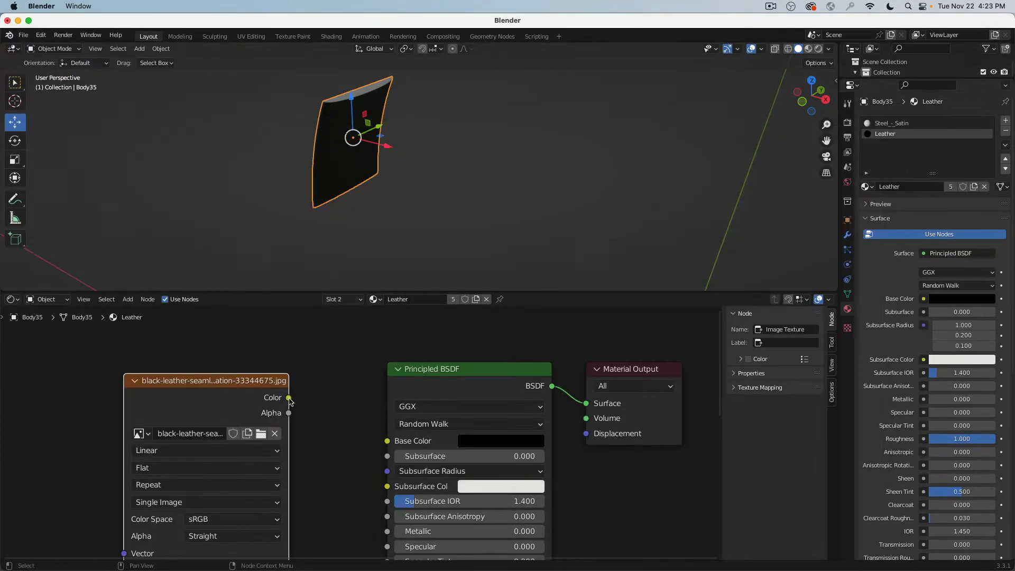
drag(290, 402, 388, 441)
drag(264, 378, 209, 400)
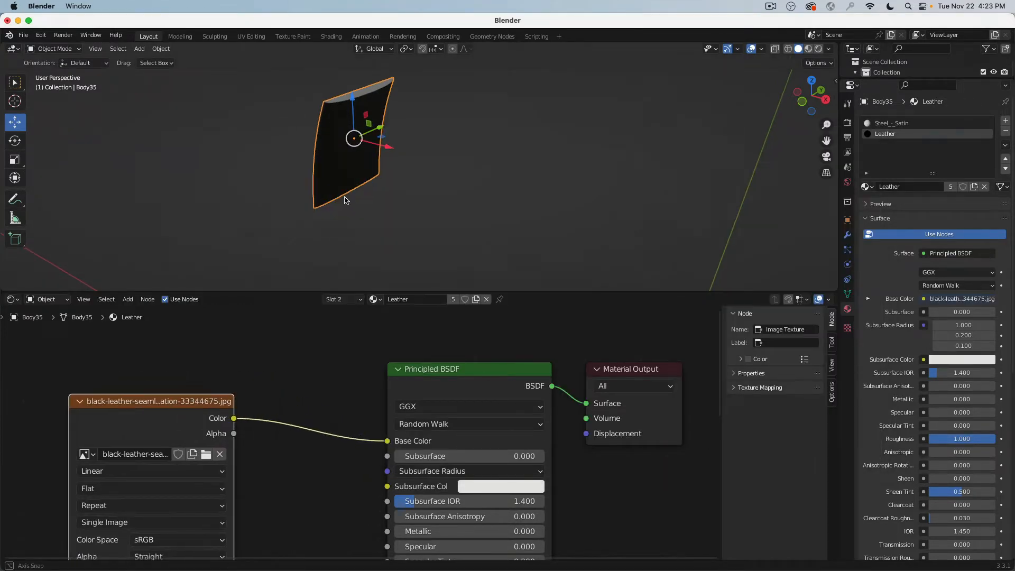
Show the viewport in Material Preview shading and inspect the leather texture on the pad up close
mouse_move(345, 199)
middle_down()
mouse_move(313, 170)
mouse_move(370, 180)
middle_up()
click(808, 49)
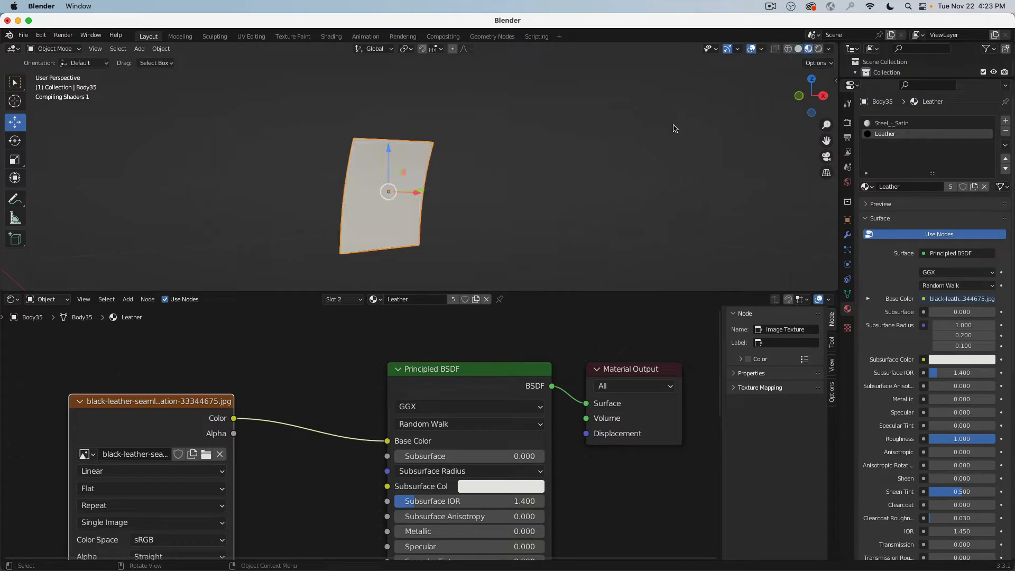
middle_drag(435, 182, 400, 182)
scroll(460, 177, up, 7)
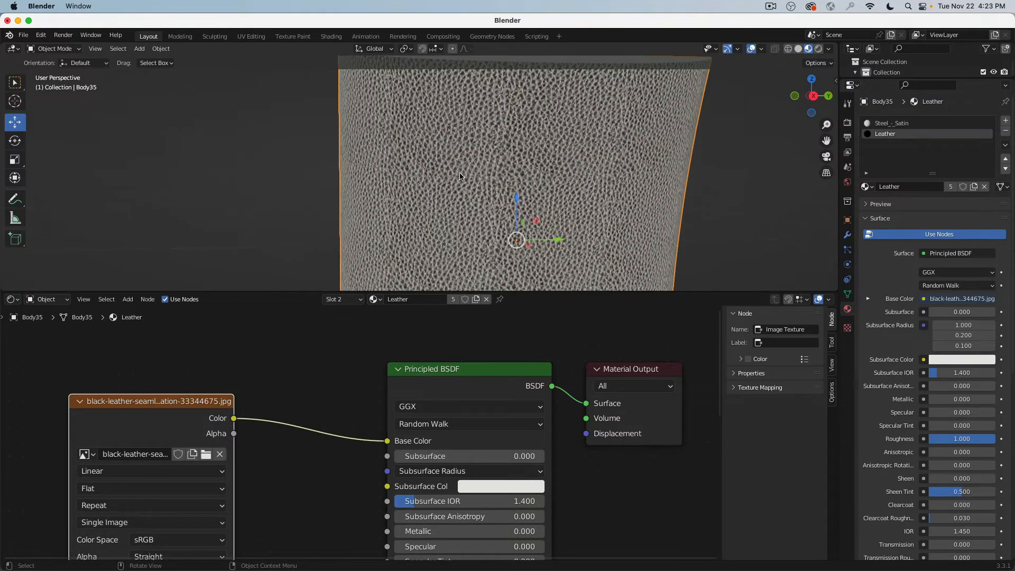
middle_drag(460, 176, 444, 212)
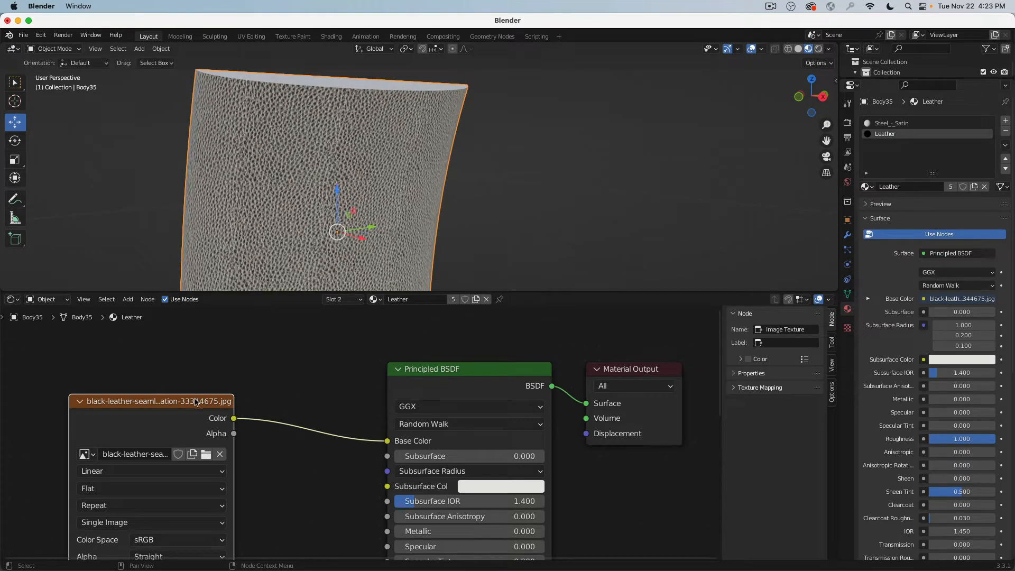
Unhide all hidden objects in the scene and inspect the black leather texture on the model up close
scroll(196, 402, down, 4)
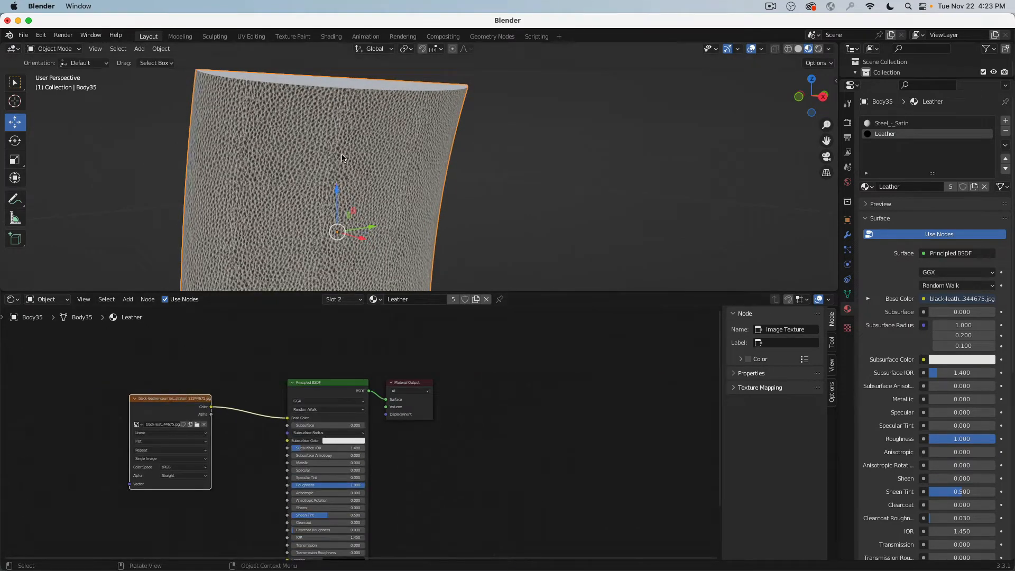
scroll(341, 157, down, 2)
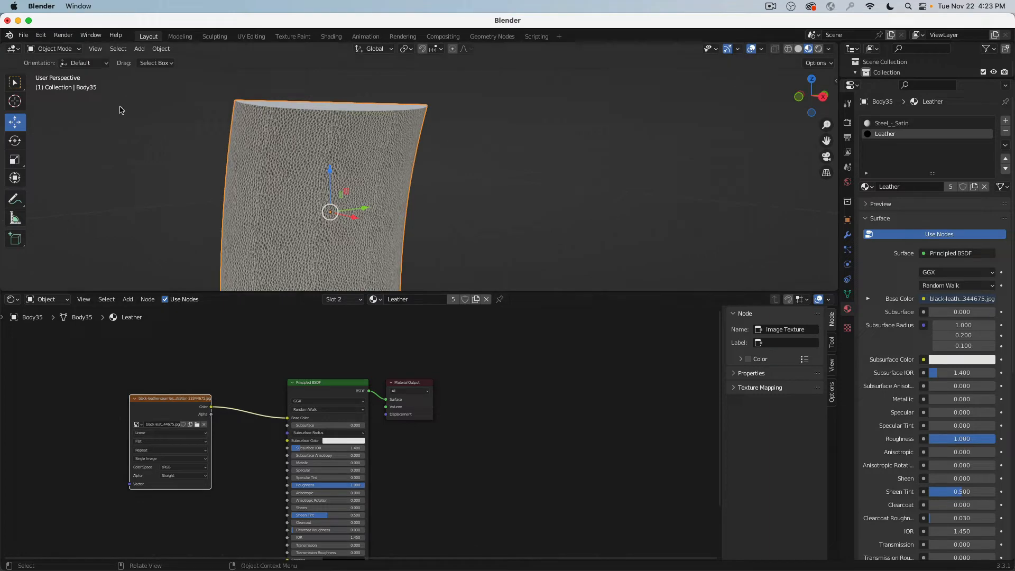
key(alt+h)
middle_drag(159, 145, 389, 165)
shift+middle_drag(459, 193, 341, 264)
scroll(453, 239, up, 5)
scroll(367, 182, up, 3)
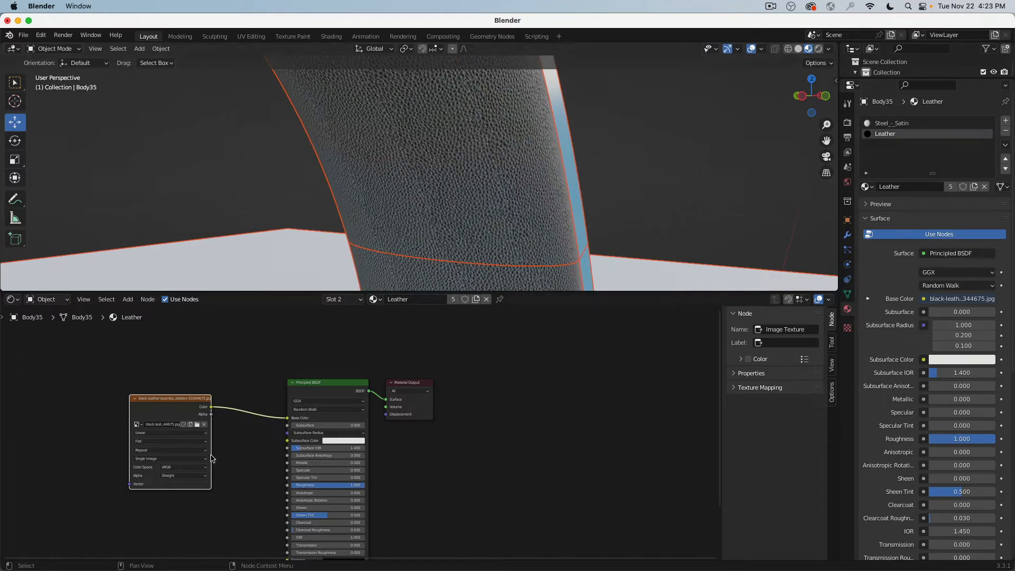
Replace the Image Texture node's image with leather.jpeg from the Desktop and inspect it on the model
click(197, 425)
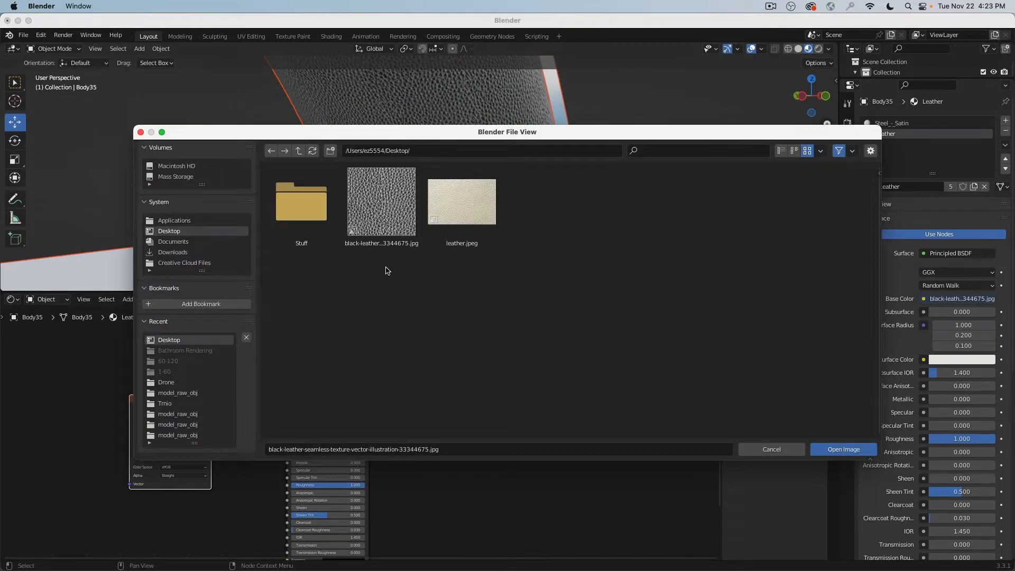
click(461, 206)
click(841, 449)
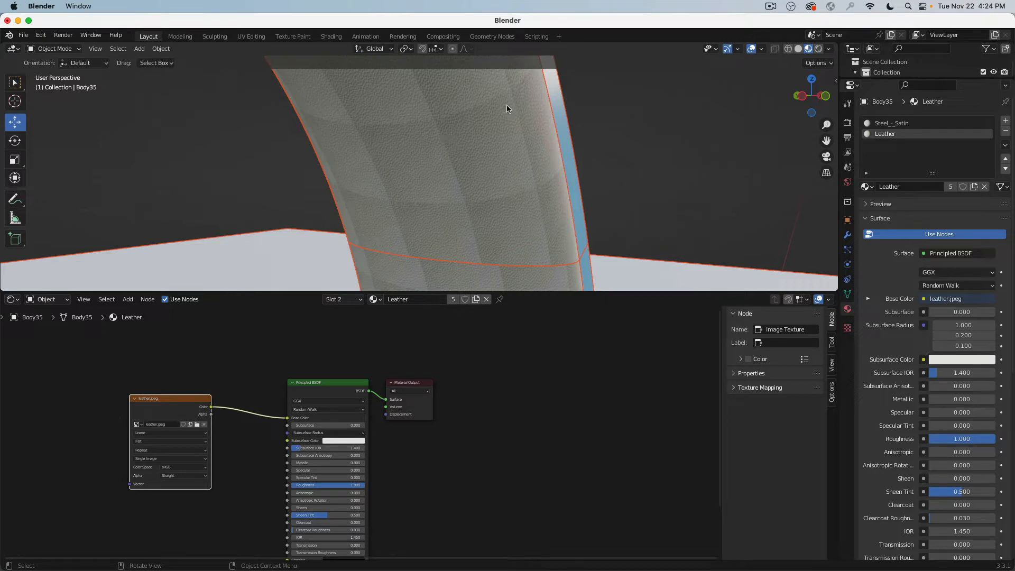
middle_drag(377, 197, 411, 201)
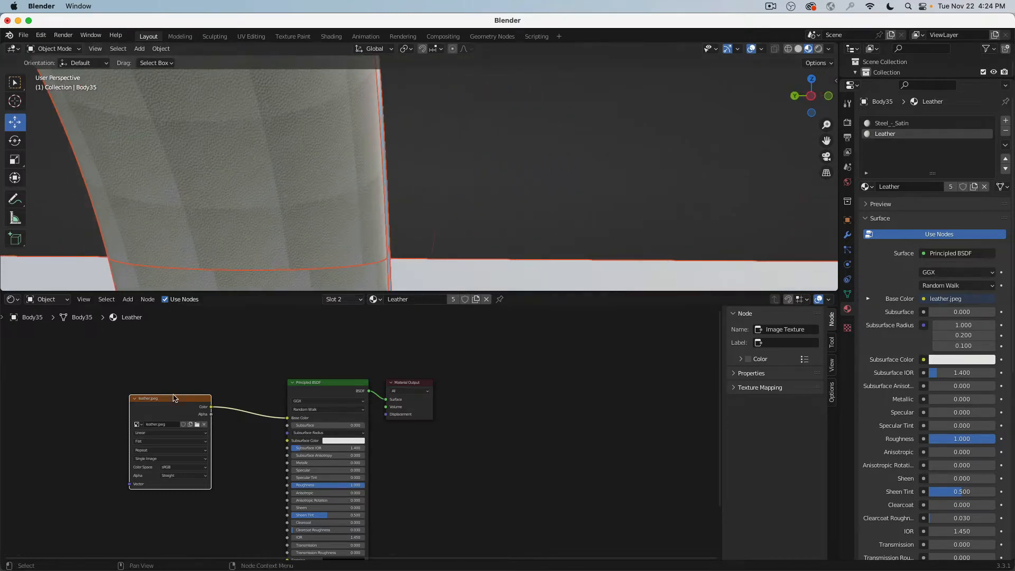
Load the black leather JPG from the Desktop back into the Image Texture node and inspect the surface from another side
click(198, 425)
click(377, 224)
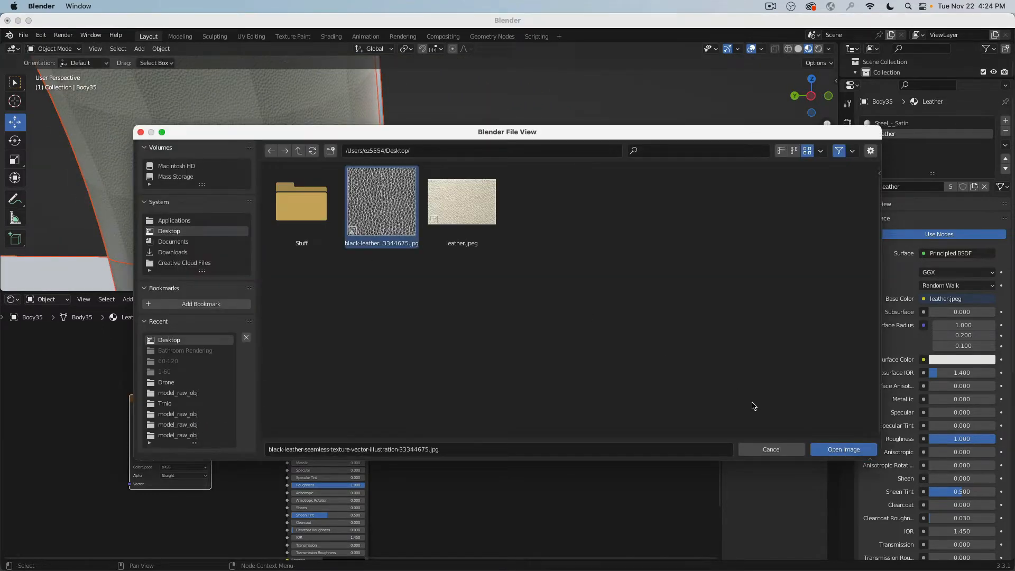
click(842, 449)
middle_drag(451, 195, 227, 192)
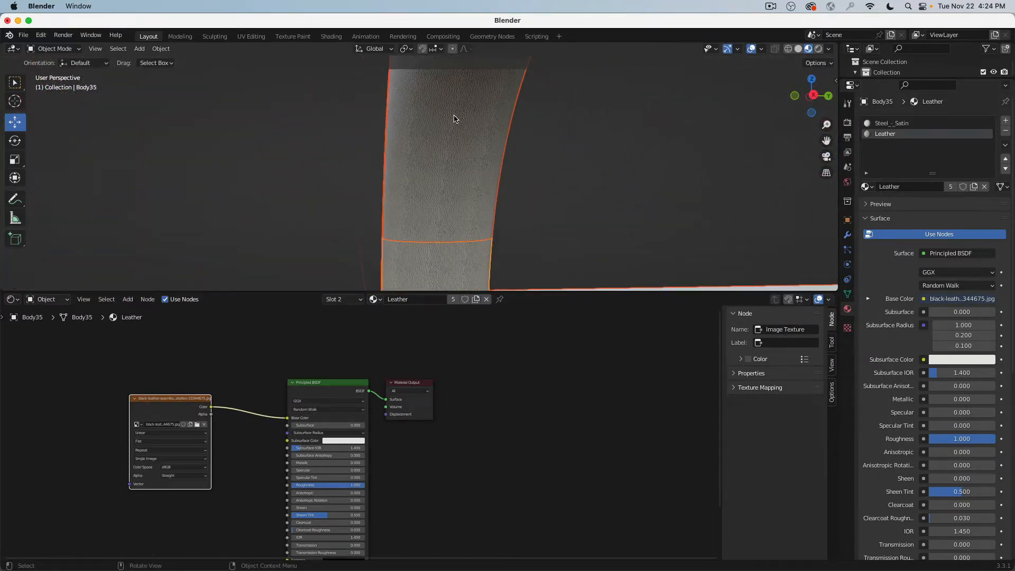
scroll(435, 233, up, 2)
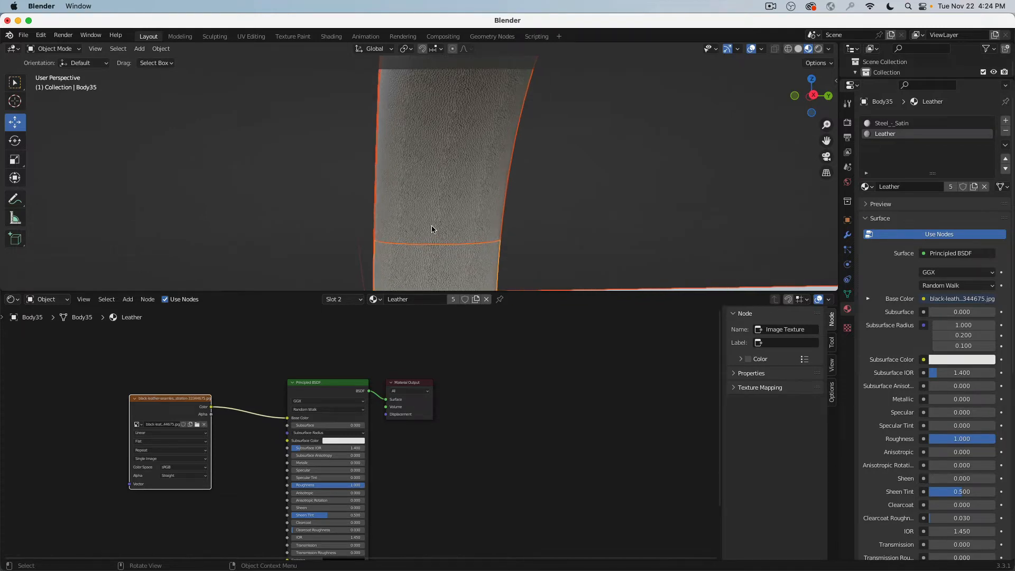
scroll(433, 229, down, 1)
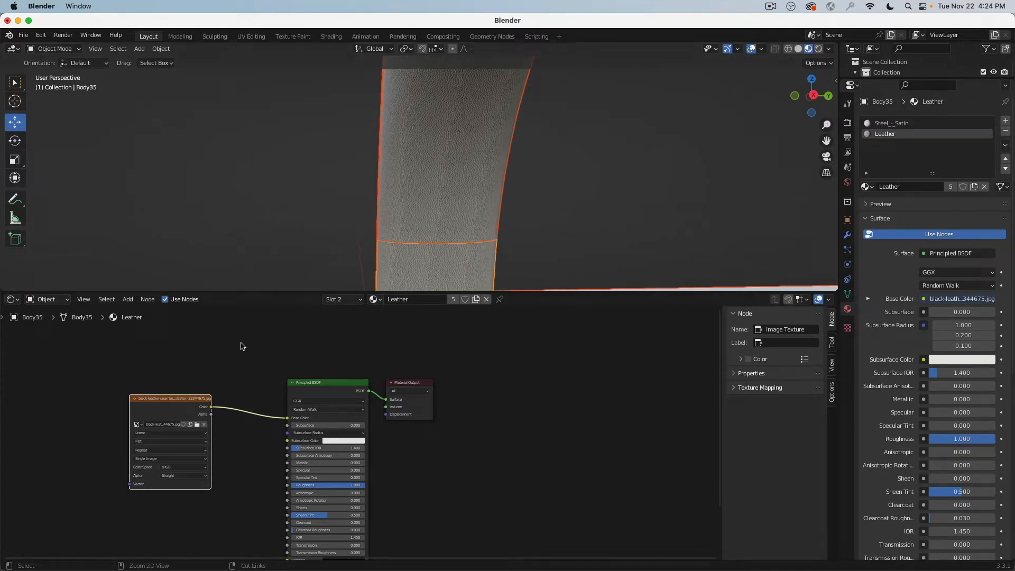
Switch to Chrome, find the Vecteezy seamless yellow leather texture in the image results and save the image to the Desktop
key(super+Tab)
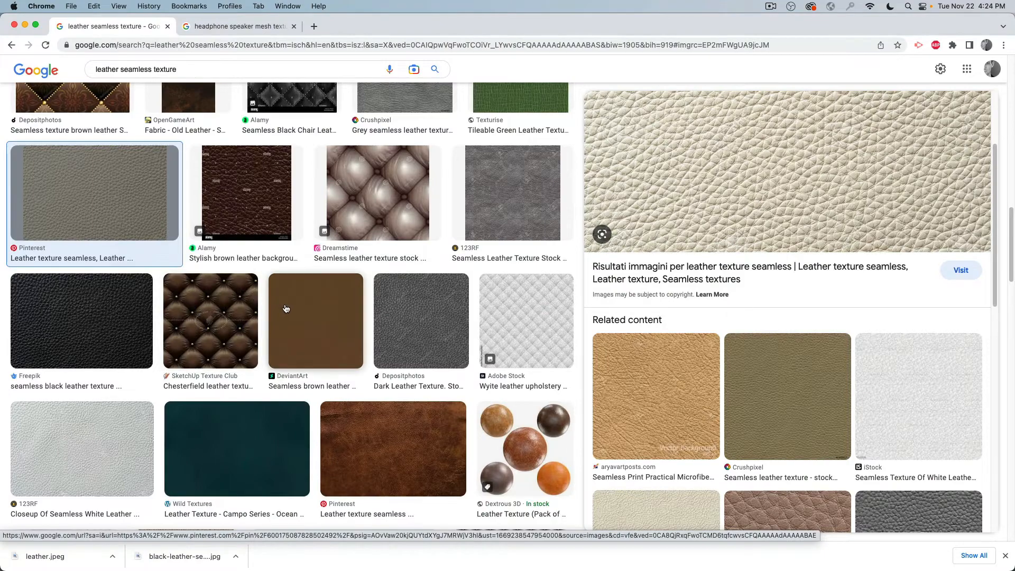
scroll(288, 309, down, 10)
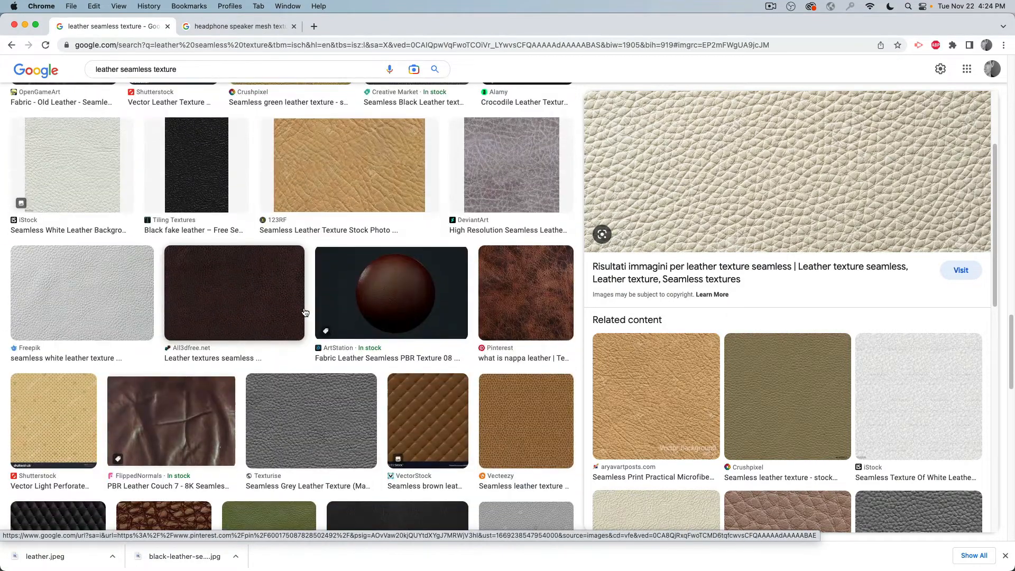
scroll(305, 312, down, 10)
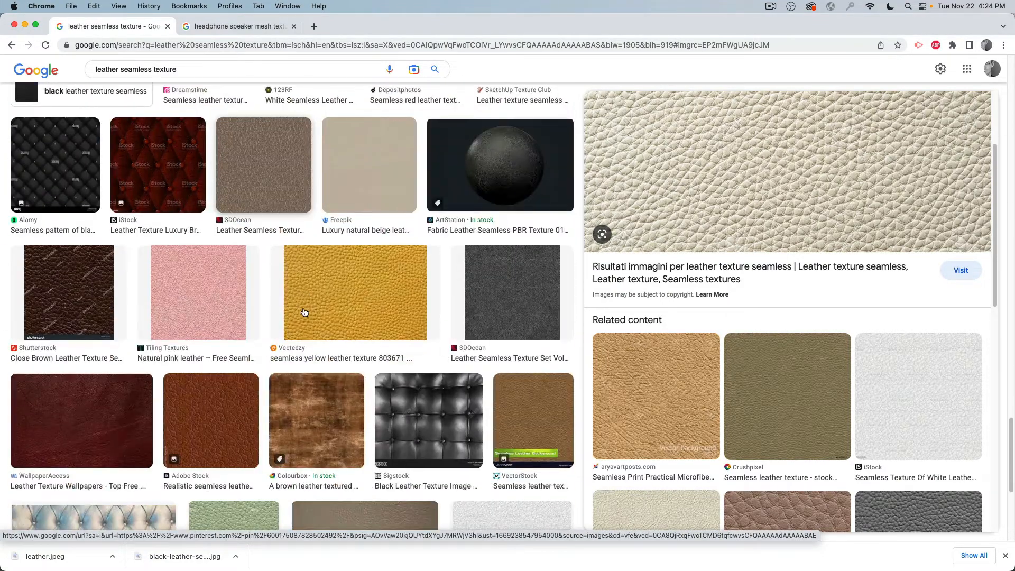
click(346, 299)
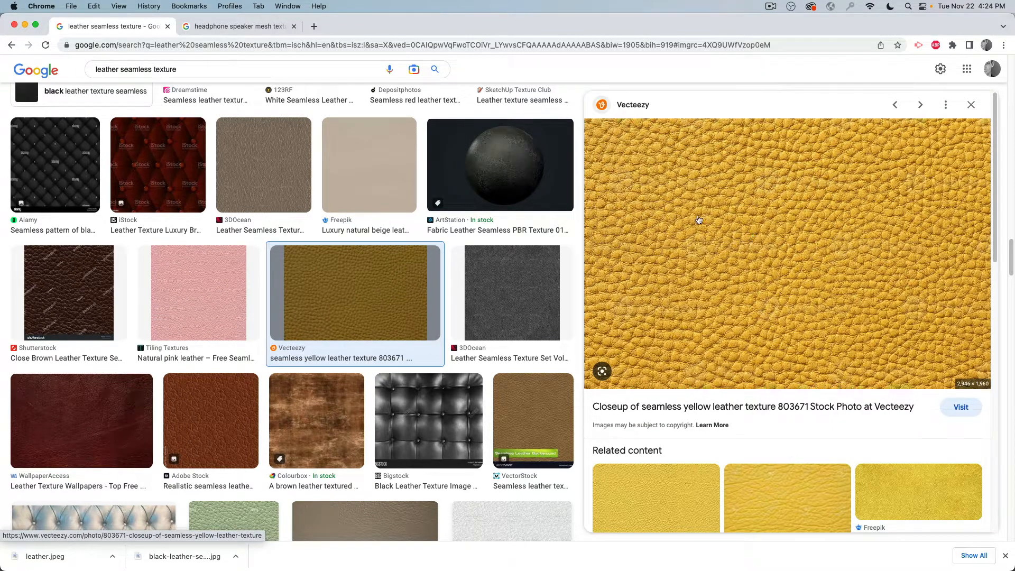
right_click(698, 220)
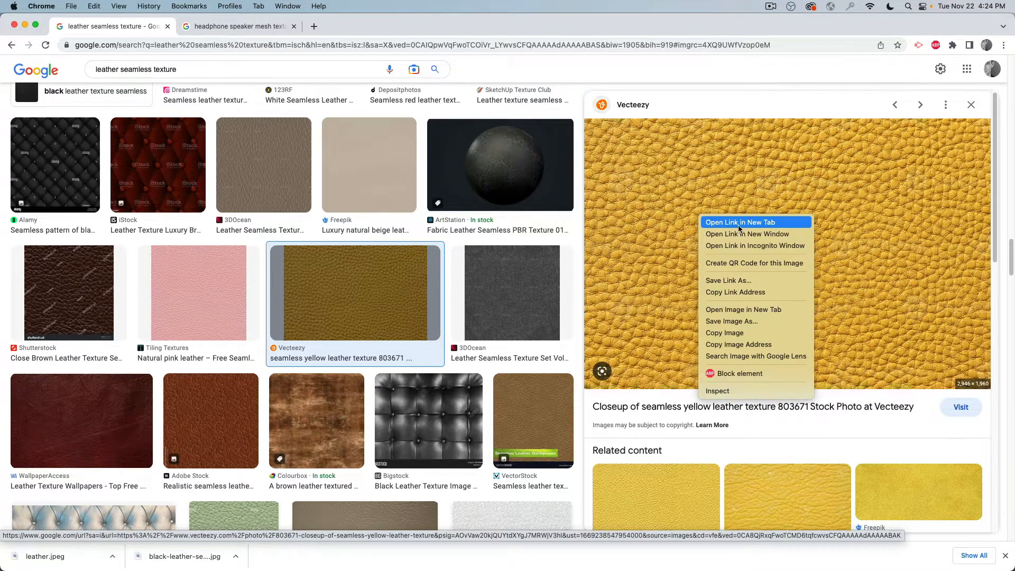
click(756, 321)
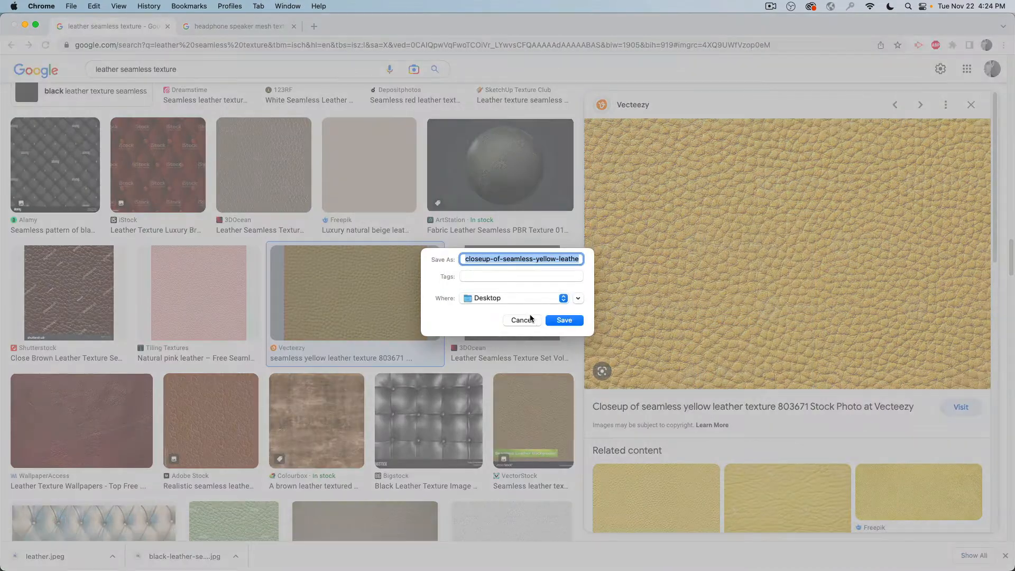
click(530, 317)
right_click(689, 242)
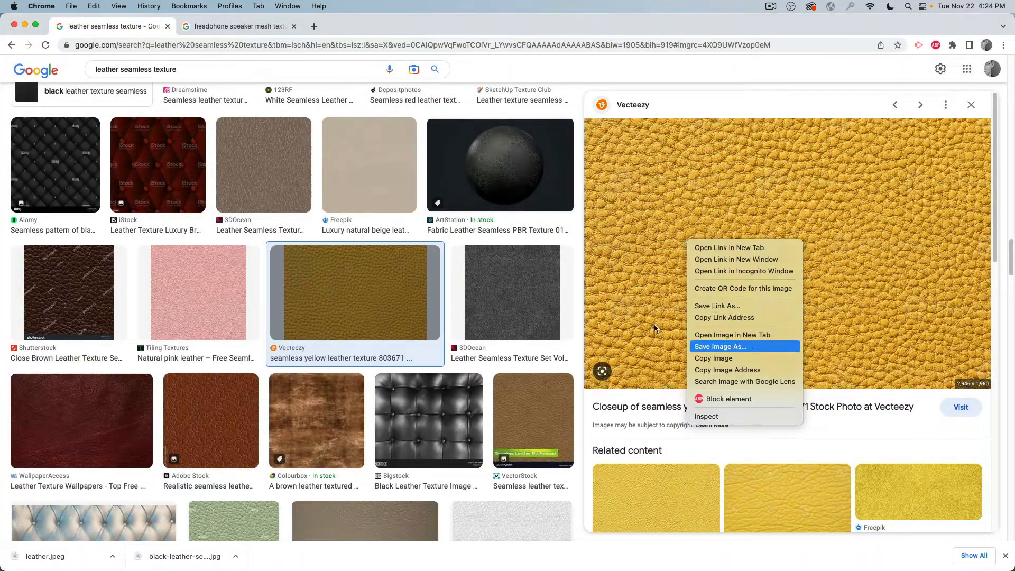
click(721, 347)
click(561, 317)
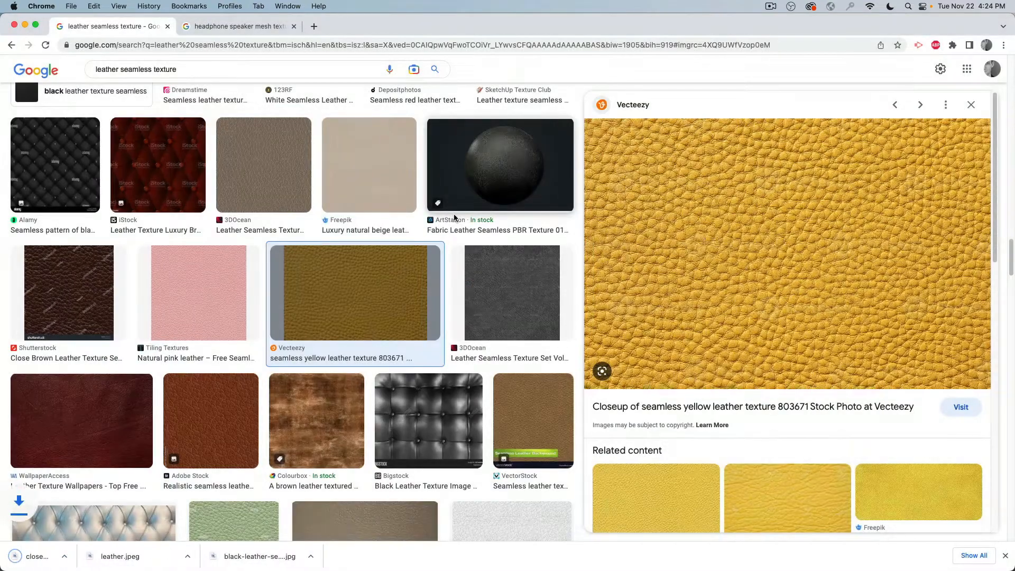
Switch back to Blender, load the closeup yellow leather JPG from the Desktop into the Image Texture node and inspect it up close
key(super+Tab)
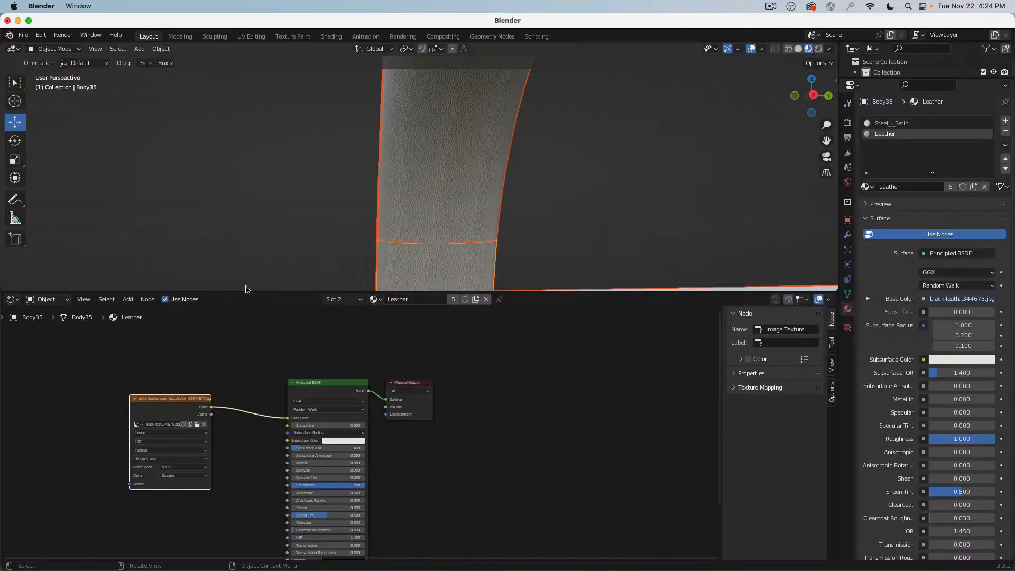
click(197, 430)
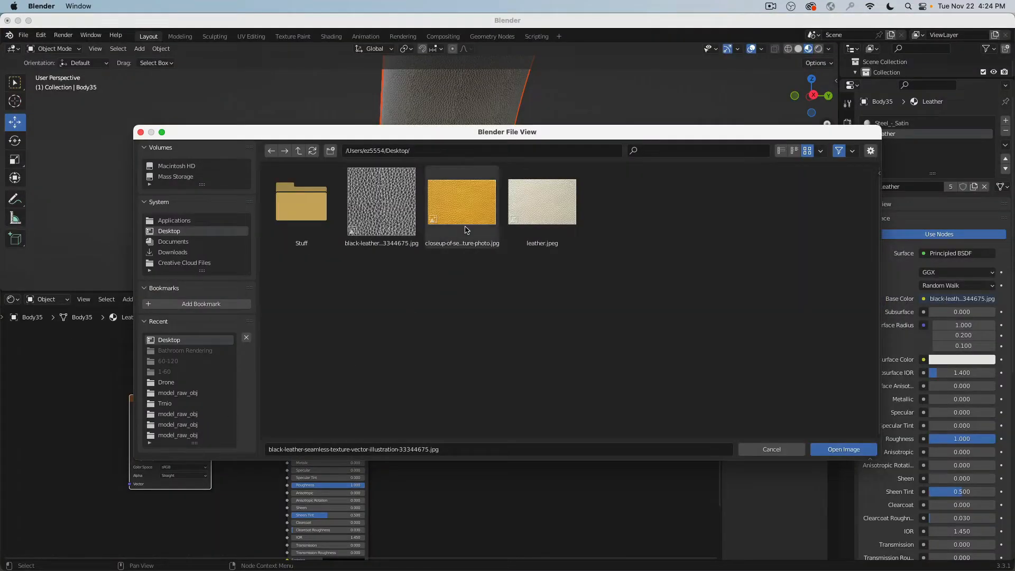
click(461, 204)
click(831, 449)
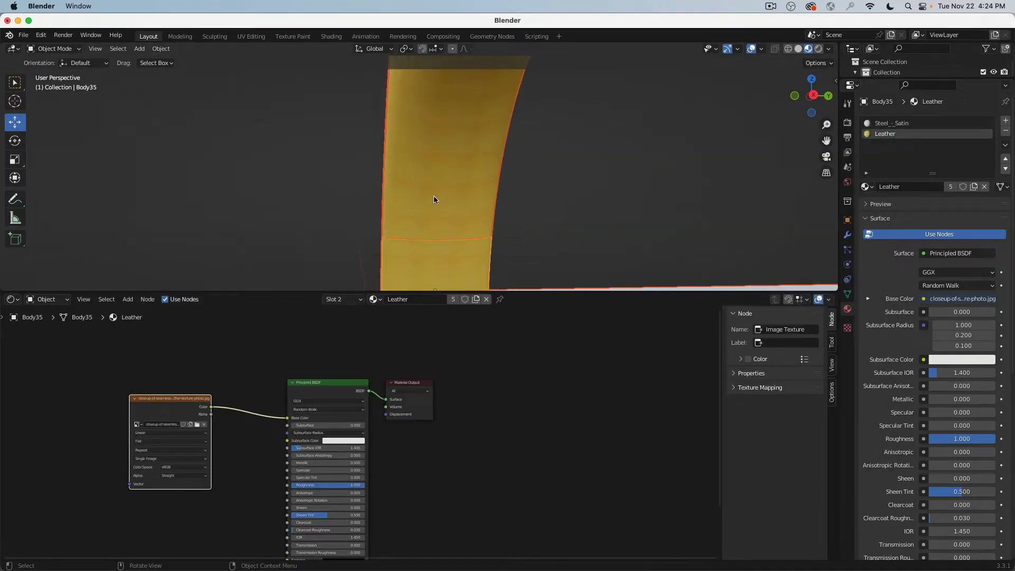
middle_drag(434, 196, 381, 200)
scroll(380, 204, up, 5)
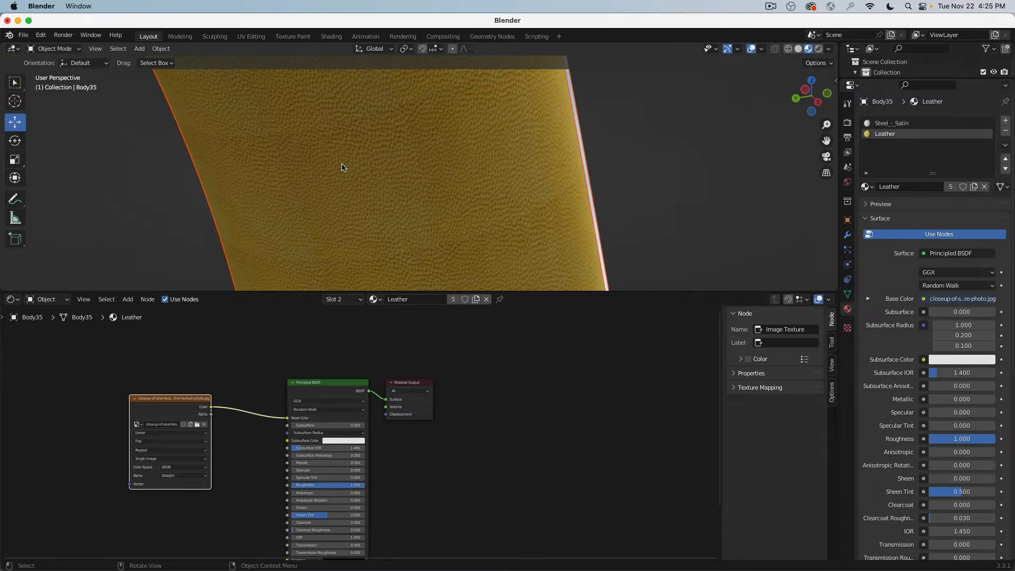
Switch to Chrome and browse the seamless leather texture results, previewing the Sherwood-Toffee faux leather and the Freepik red leather
key(super+Tab)
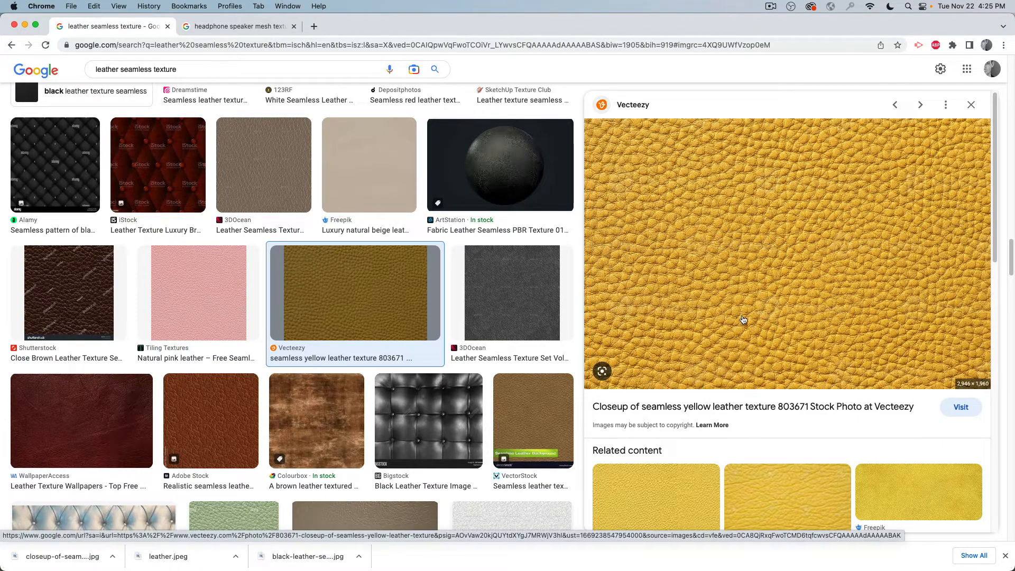
scroll(716, 210, down, 5)
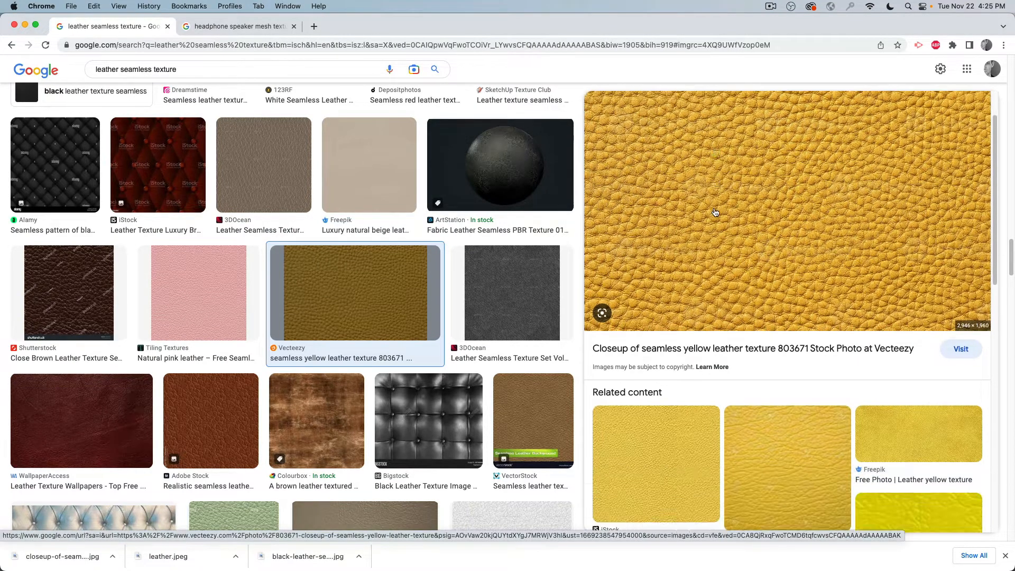
scroll(441, 275, down, 5)
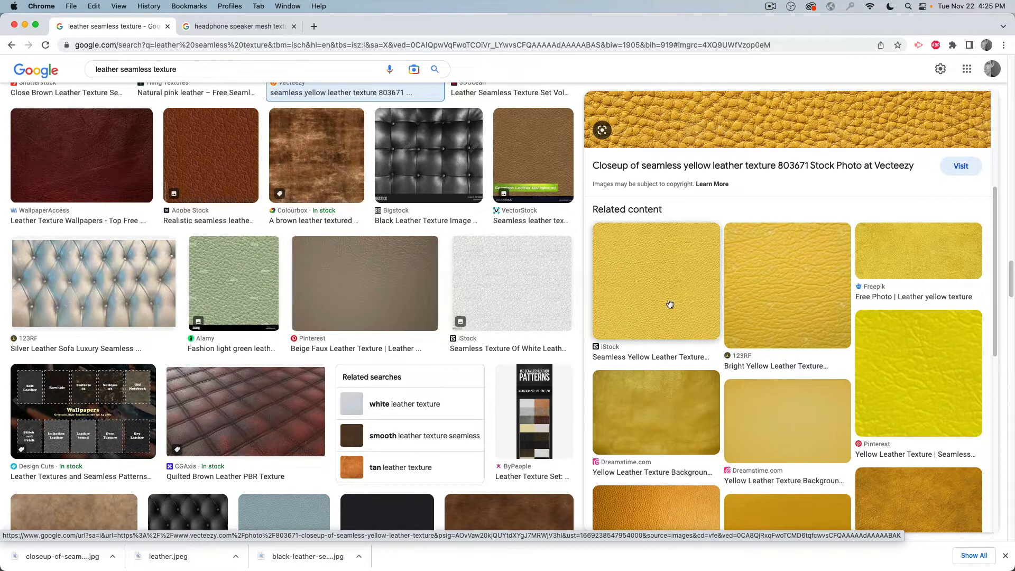
scroll(666, 303, down, 5)
scroll(463, 297, down, 5)
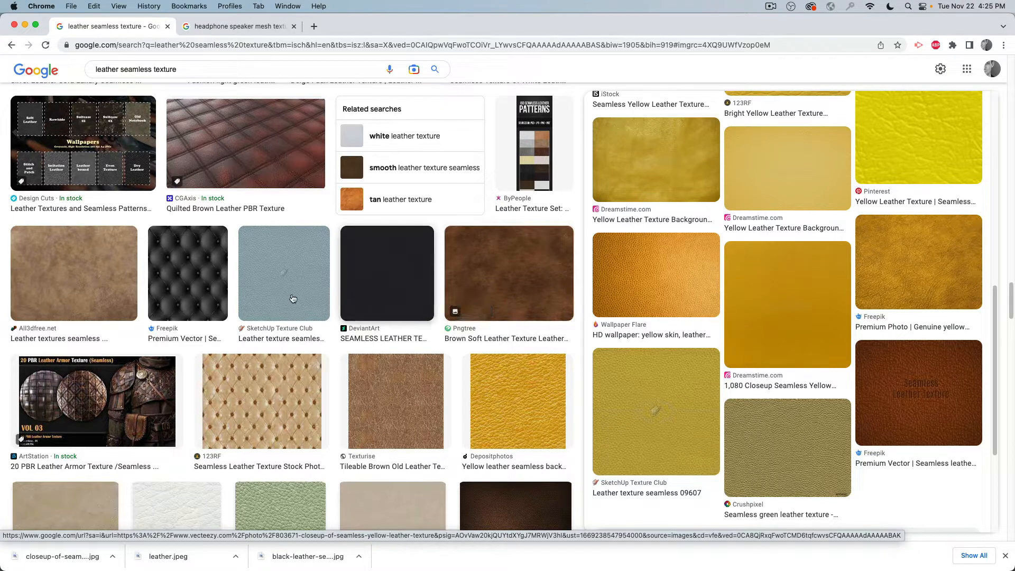
scroll(245, 308, down, 10)
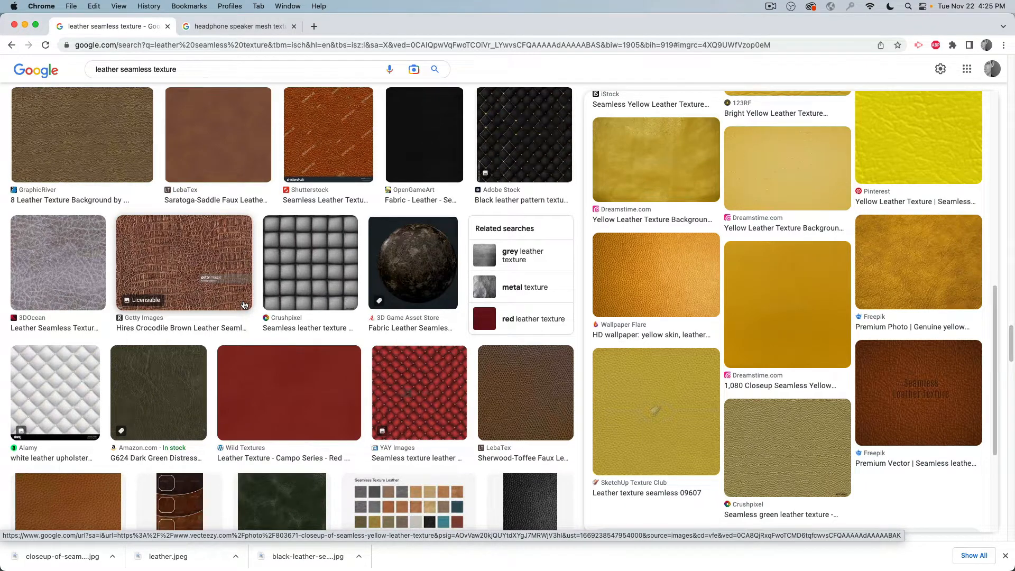
click(519, 378)
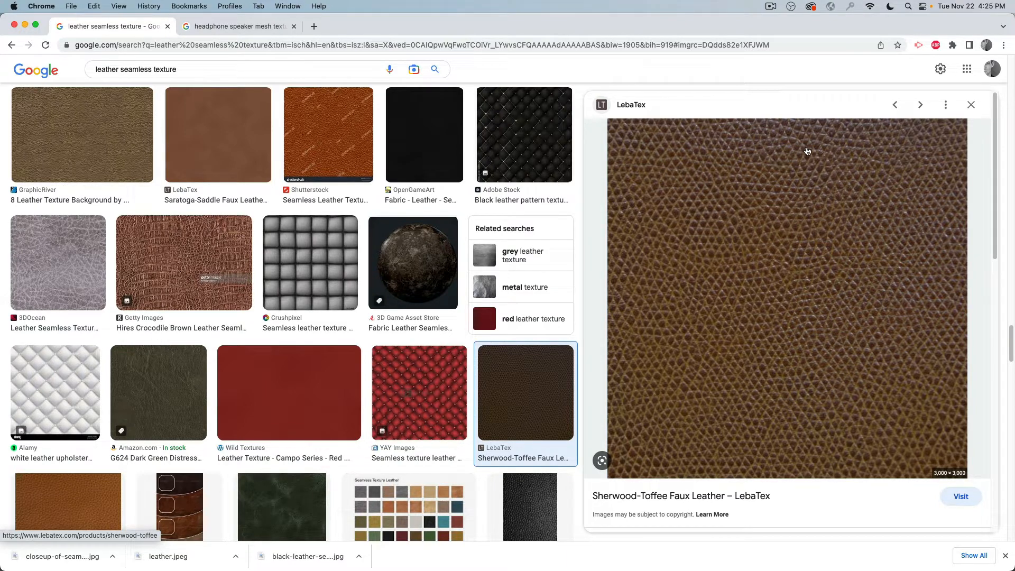
scroll(448, 265, down, 10)
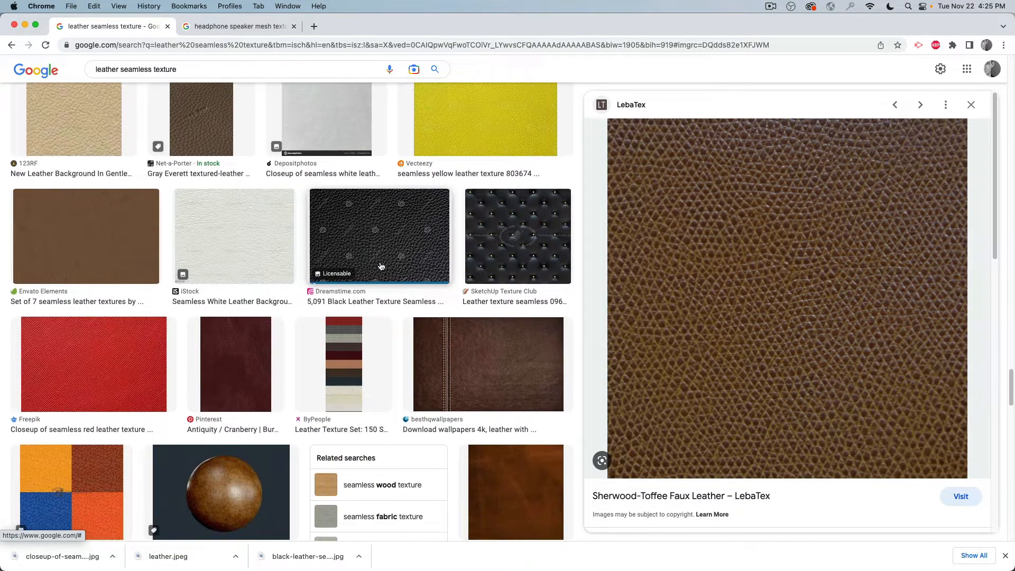
click(94, 364)
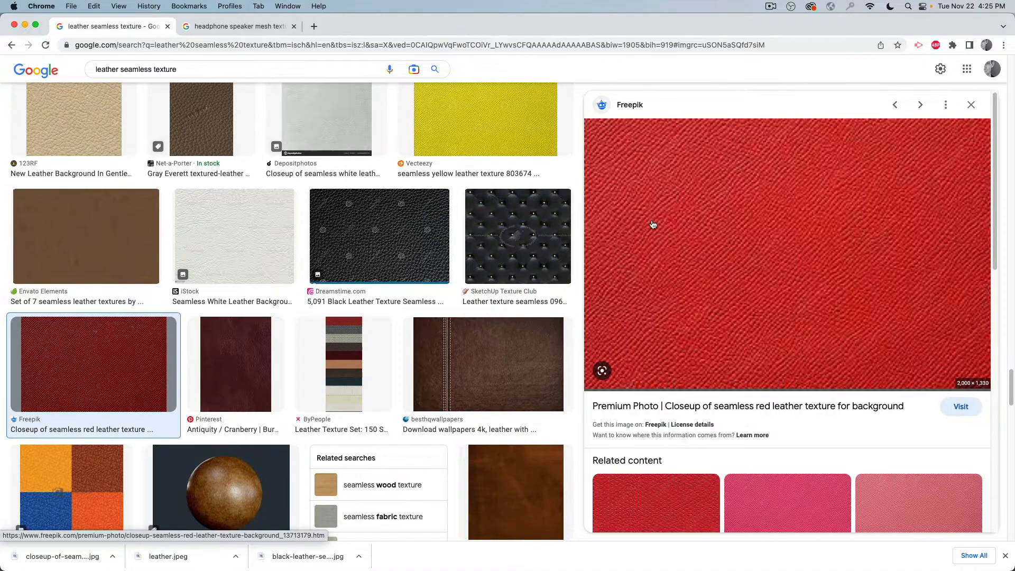
scroll(401, 240, down, 7)
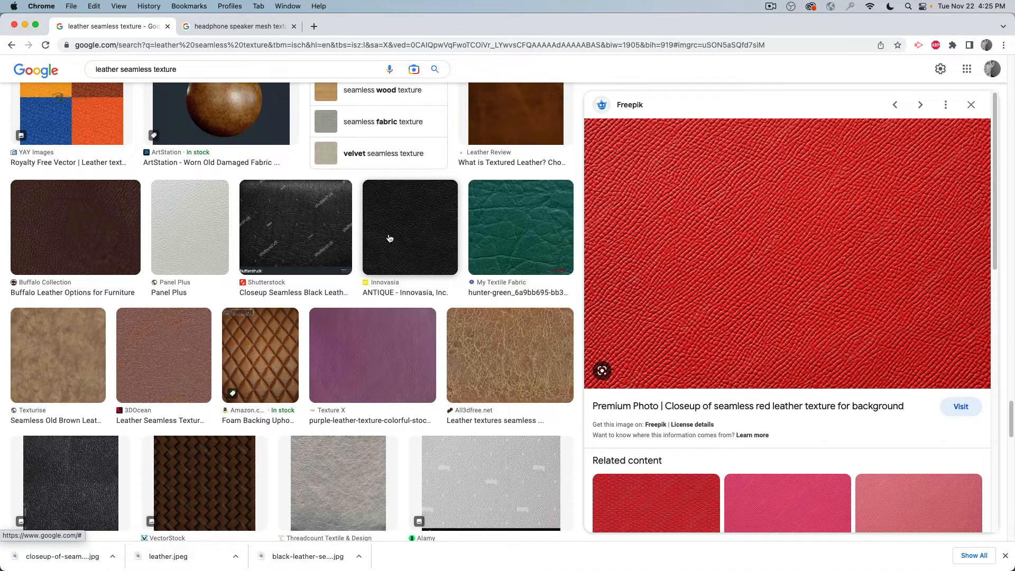
scroll(389, 238, down, 4)
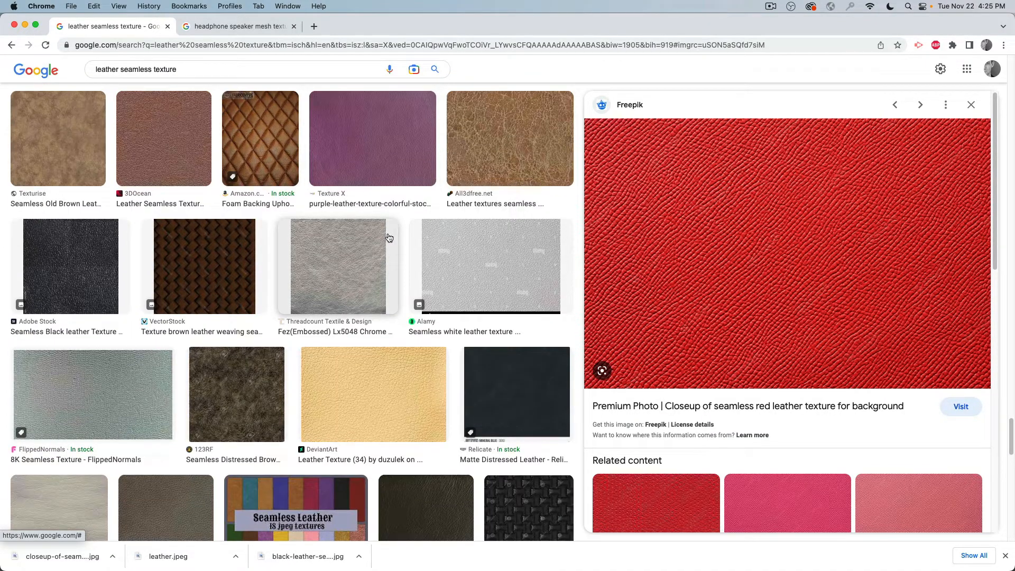
scroll(389, 236, down, 2)
scroll(390, 235, down, 5)
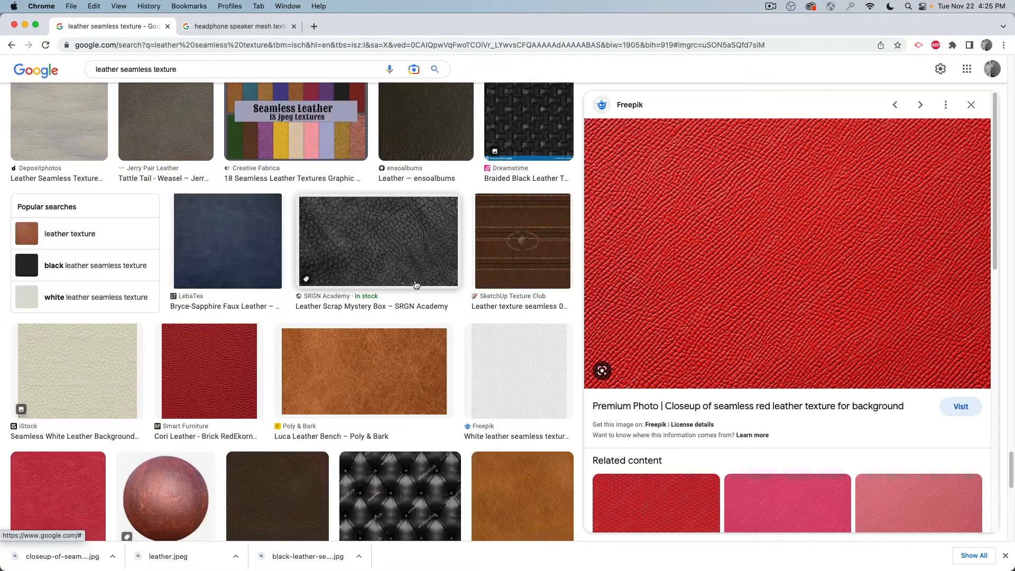
Switch back to Blender, load the black leather JPG from the Desktop into the Image Texture node and select the headband pad to inspect it
key(super+Tab)
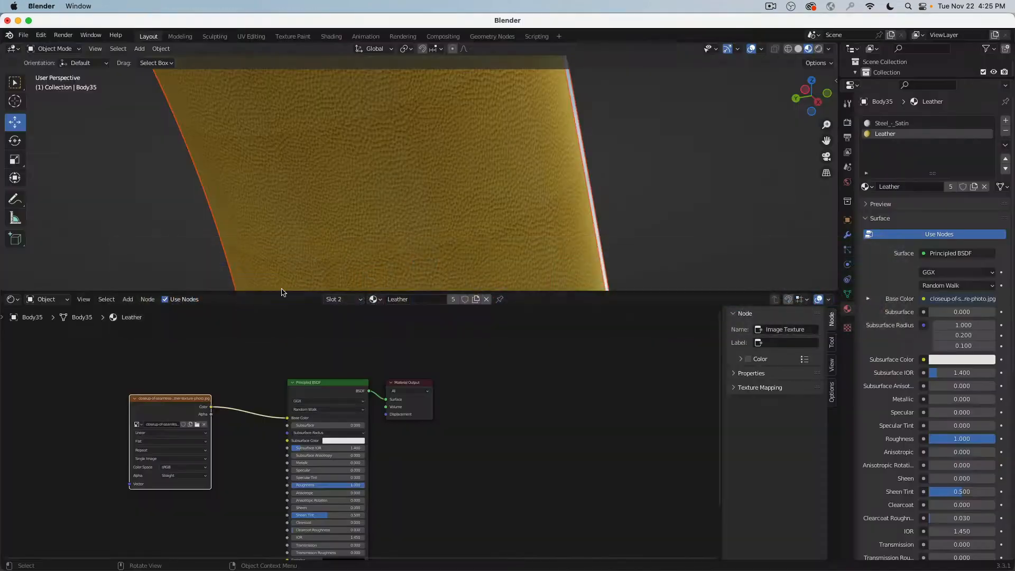
click(196, 428)
click(381, 209)
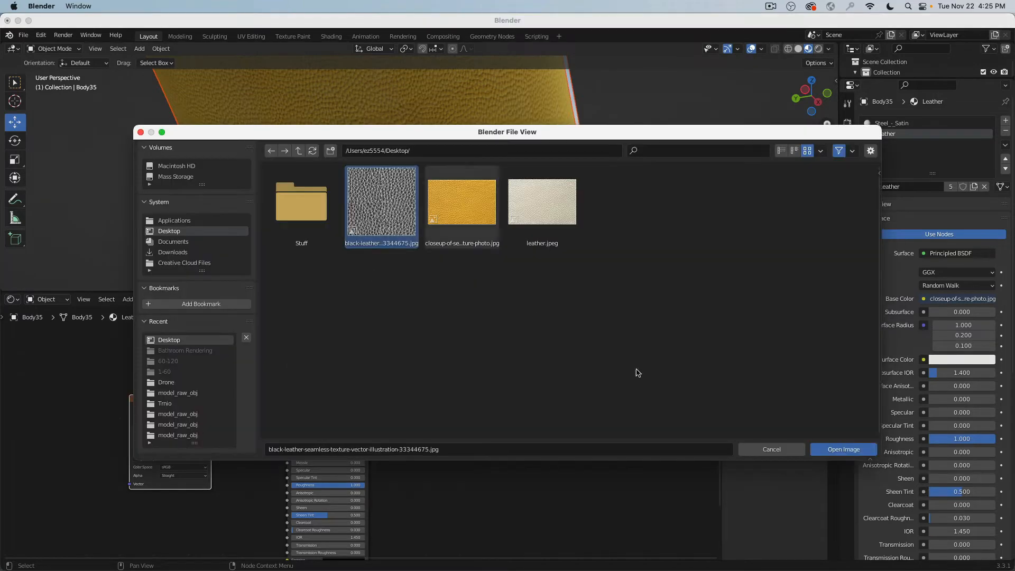
click(843, 449)
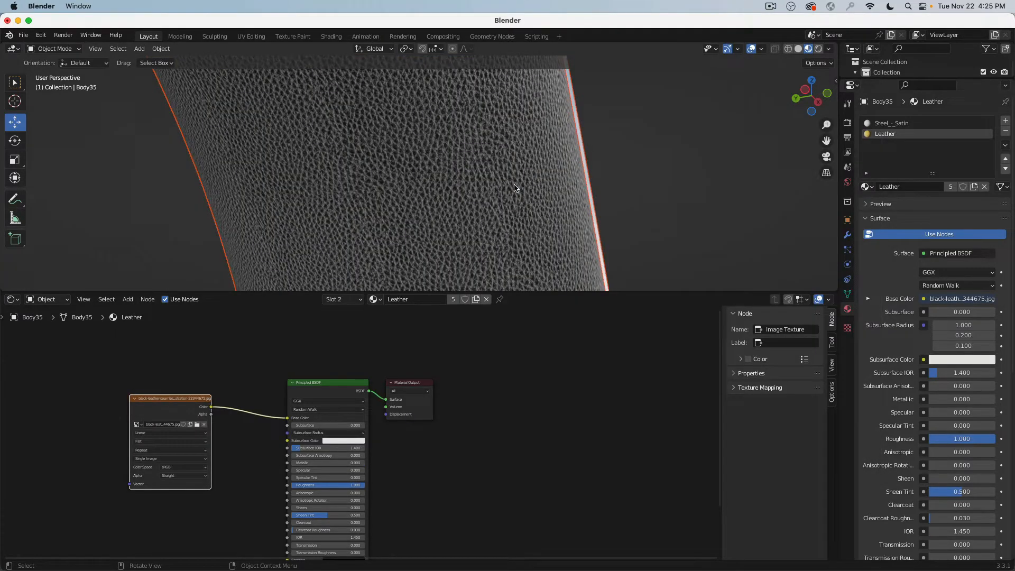
middle_drag(492, 188, 328, 203)
scroll(436, 190, down, 8)
middle_drag(340, 167, 278, 145)
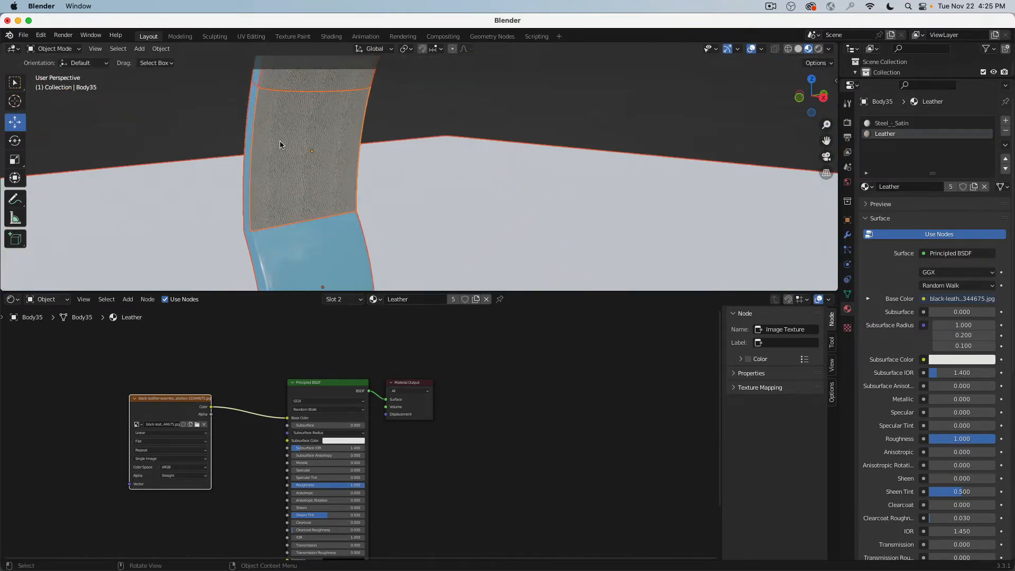
click(268, 137)
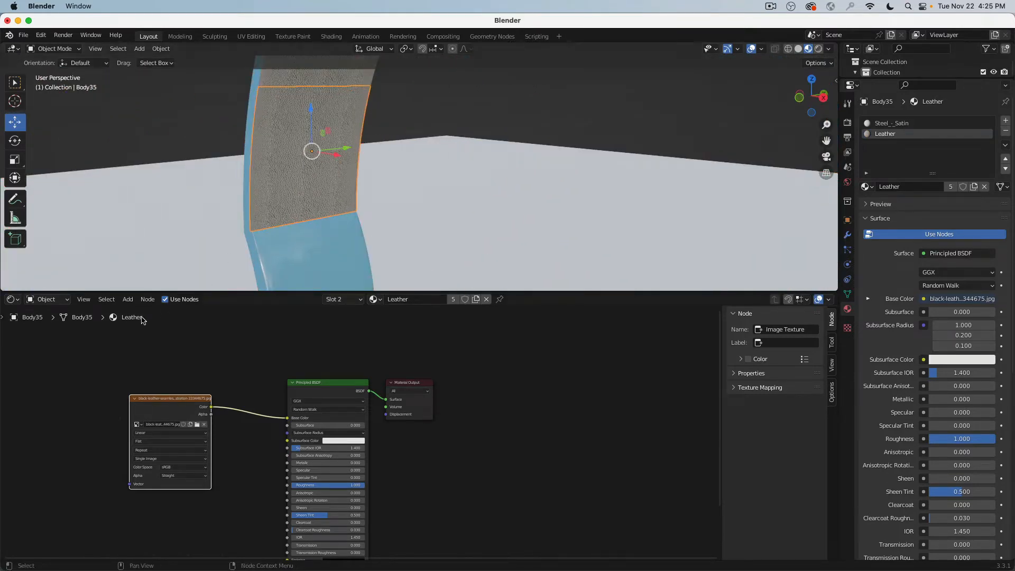
Space the Image Texture node away from the Principled BSDF and place a new Mapping node in front of it
drag(170, 402, 51, 403)
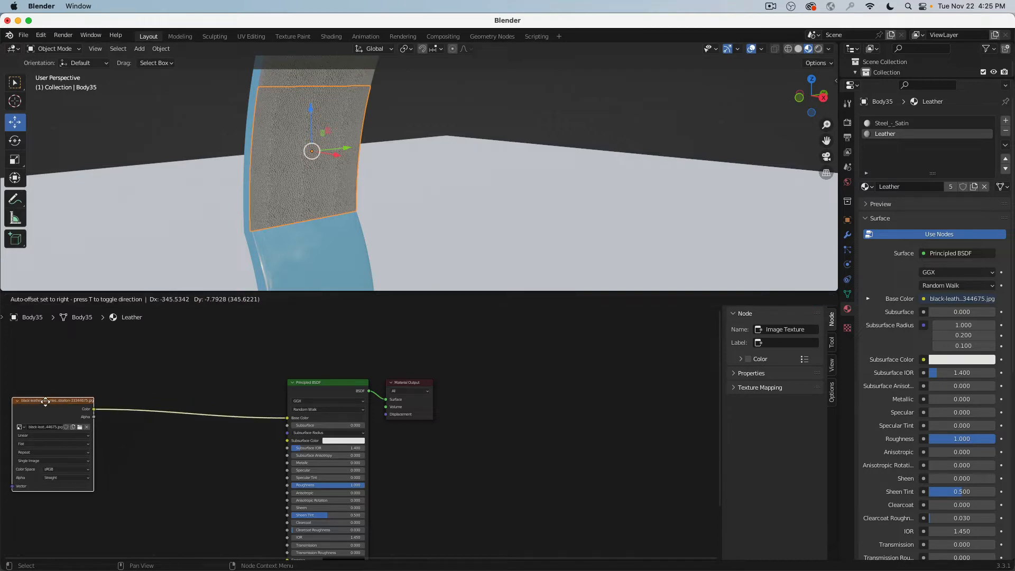
scroll(274, 356, left, 10)
drag(288, 382, 161, 388)
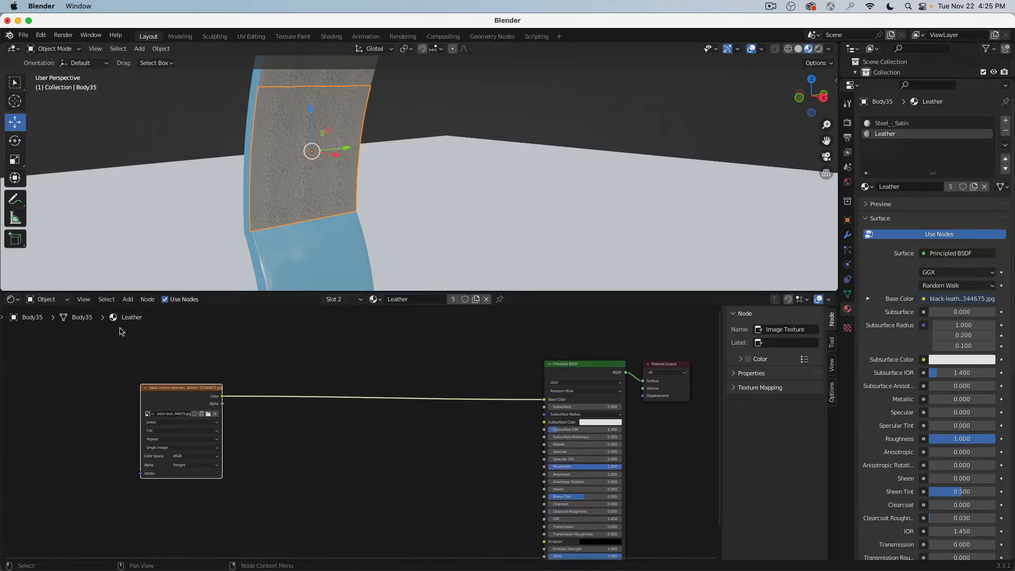
click(127, 299)
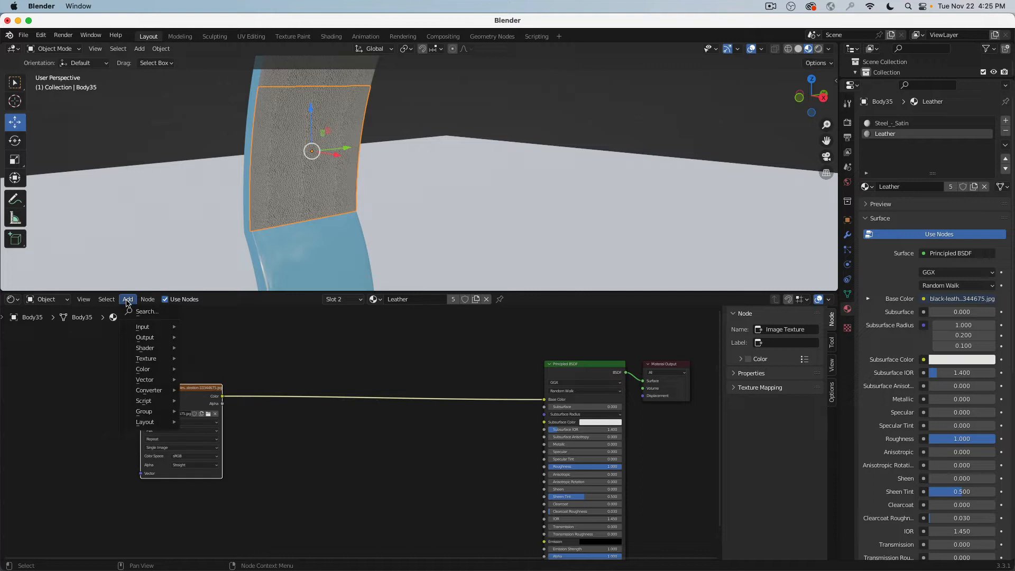
mouse_move(152, 391)
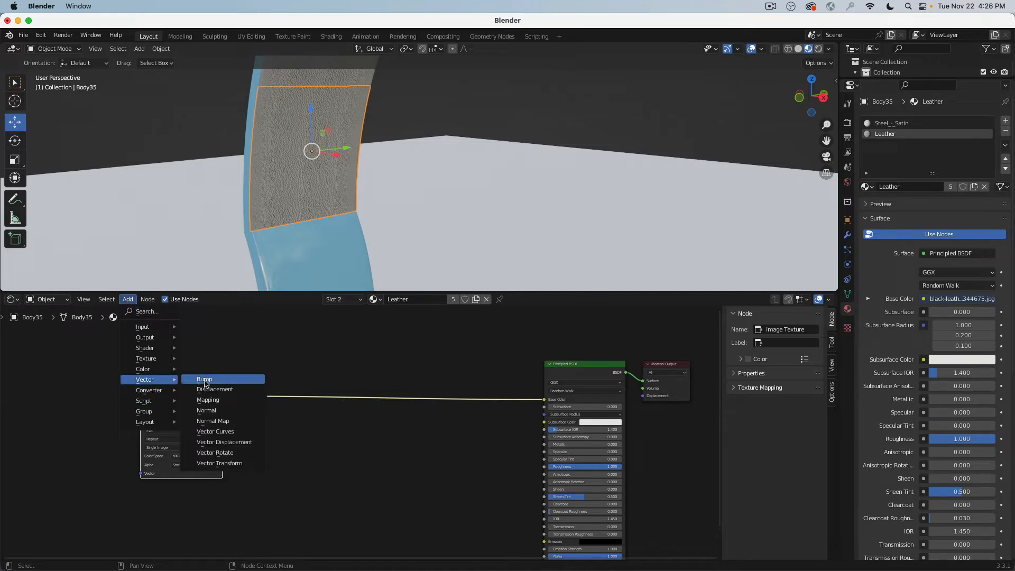
click(213, 400)
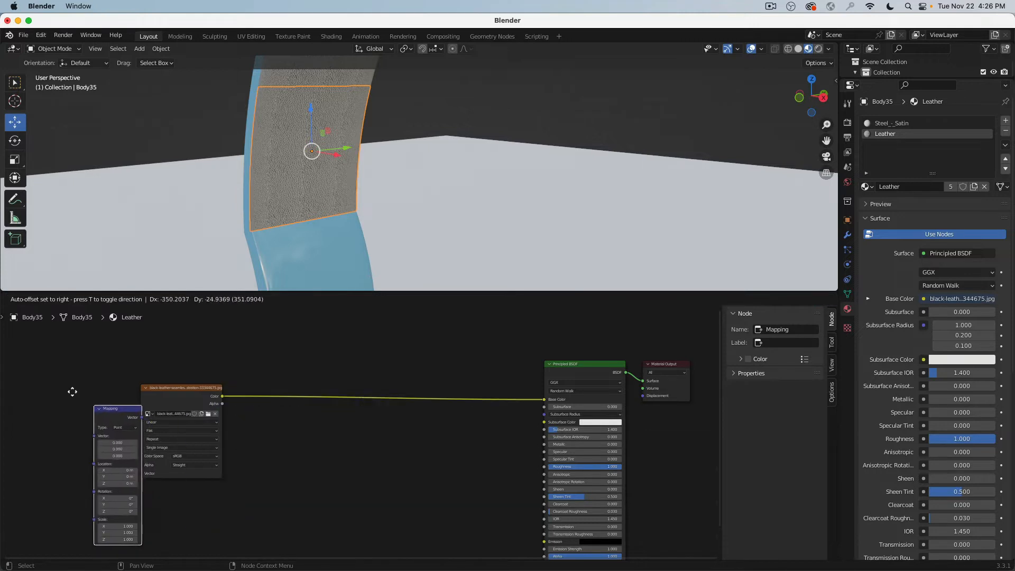
click(118, 373)
middle_drag(119, 374, 344, 370)
Add a Texture Coordinate node, link its UV output to the Mapping vector, and link Mapping to the Image Texture's Vector input
click(128, 300)
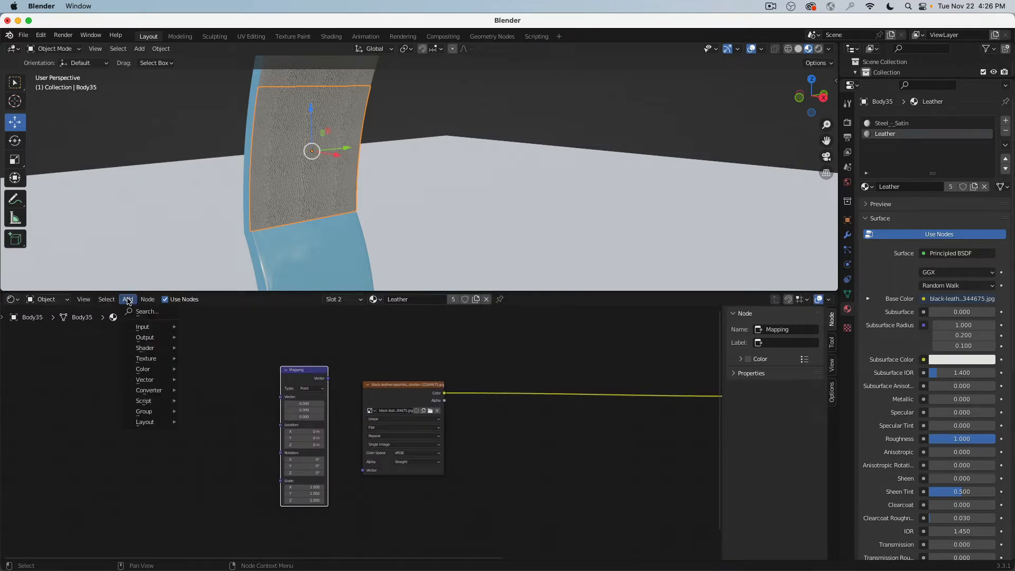
mouse_move(146, 331)
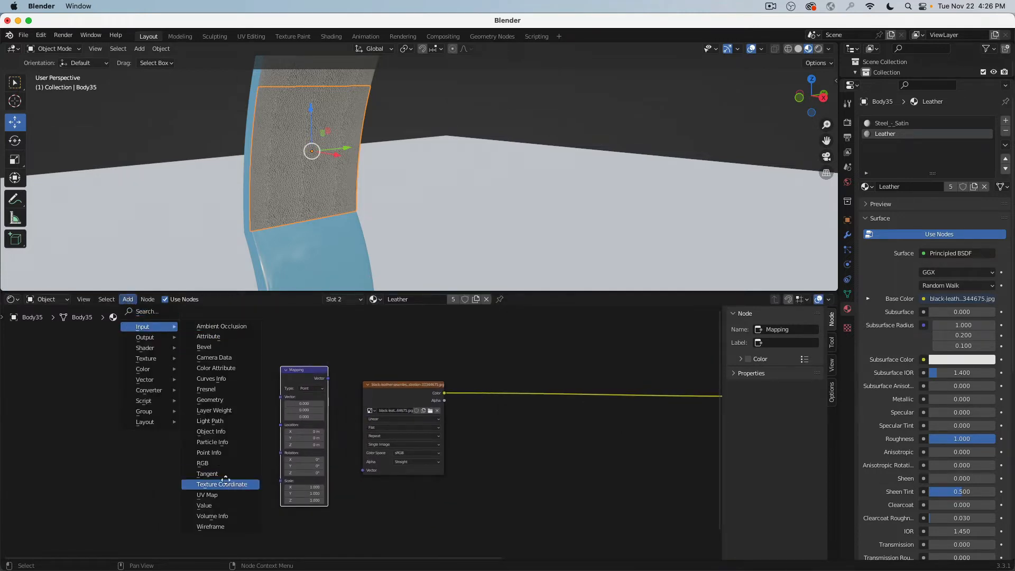
click(226, 483)
click(173, 365)
scroll(227, 390, up, 4)
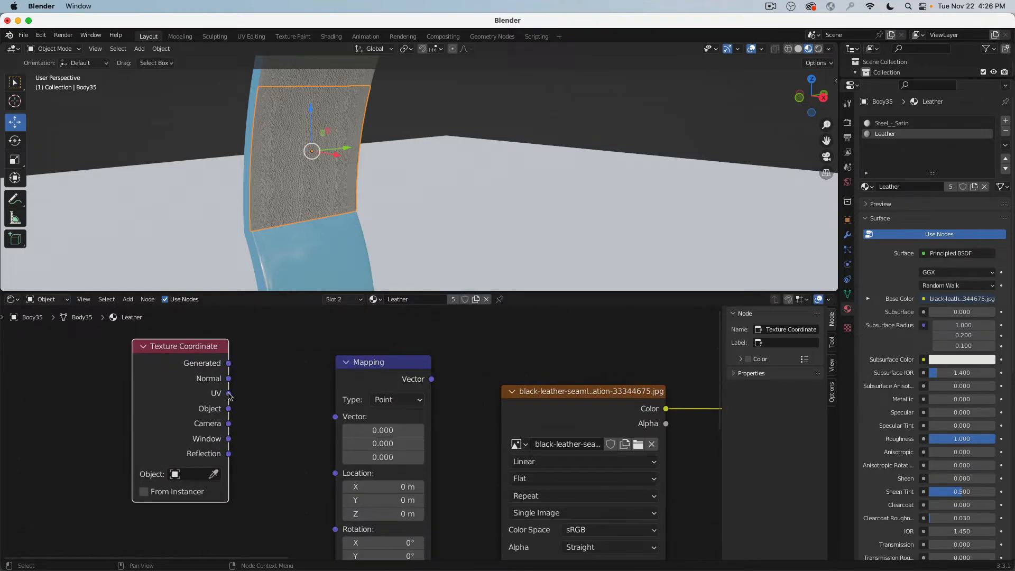
drag(229, 394, 335, 416)
key(Home)
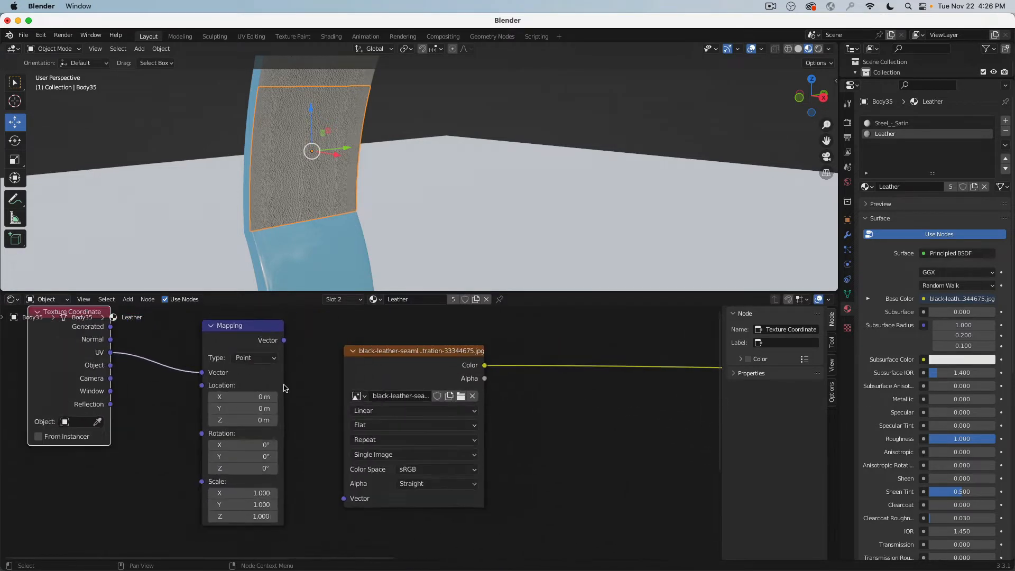
drag(283, 340, 344, 498)
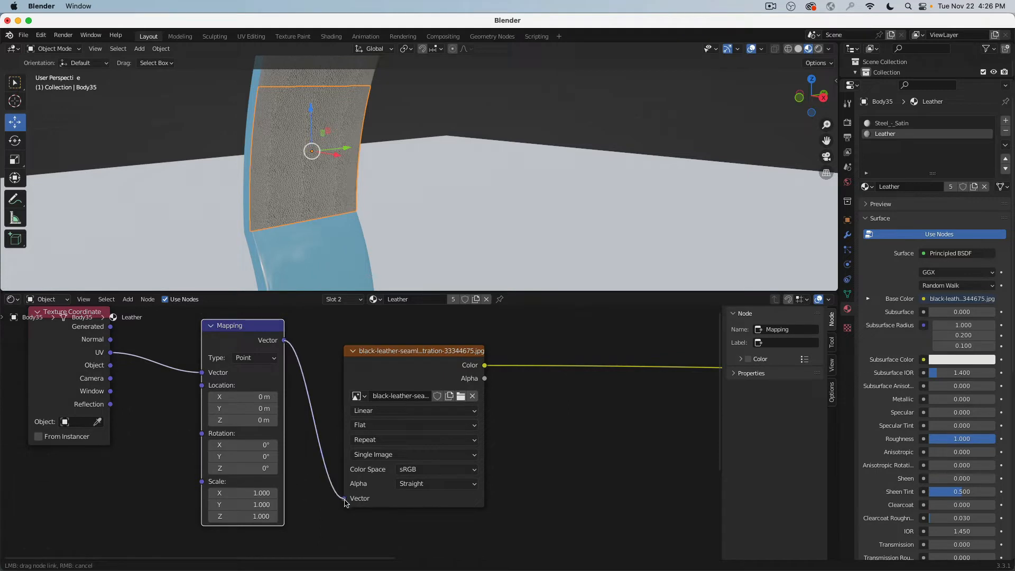
Try Mapping scales of 1.2 and 0.5 on all three axes for the leather texture
drag(243, 493, 264, 516)
scroll(251, 498, left, 5)
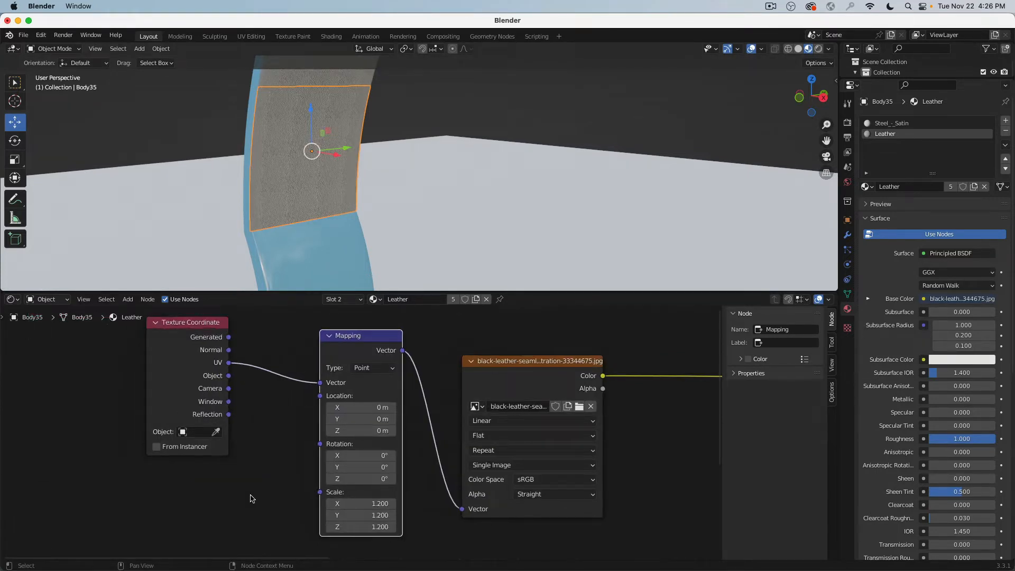
drag(359, 503, 359, 527)
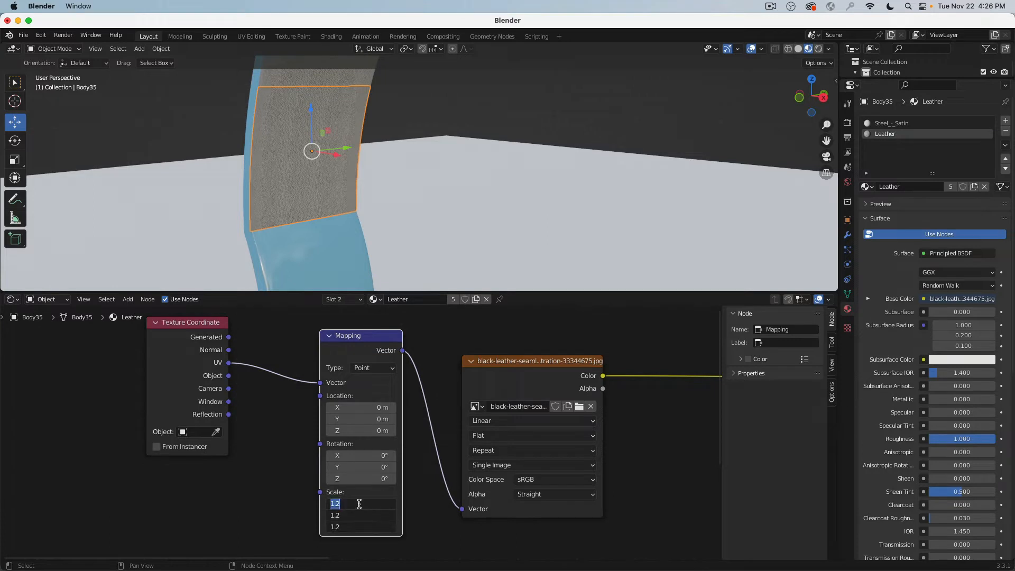
text(.5)
key(Return)
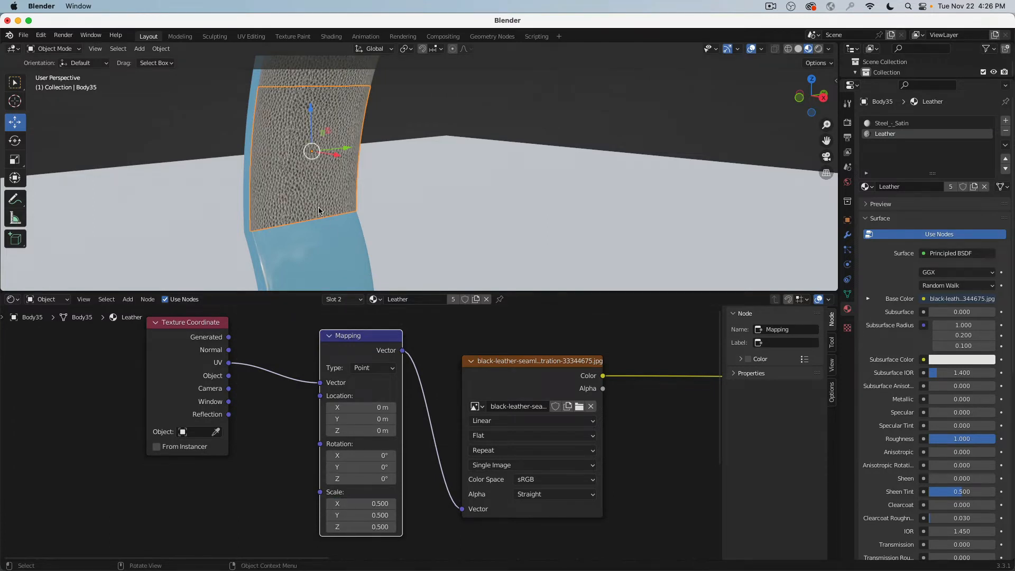
Set the Mapping scale to 0.3 on all three axes and inspect the headband leather
drag(375, 499, 374, 526)
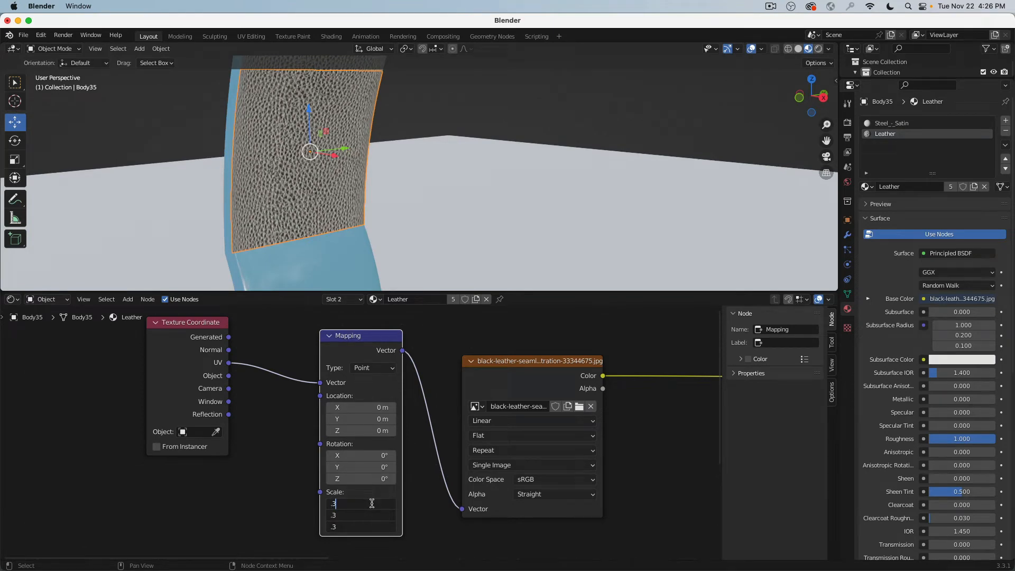
text(.3)
key(Return)
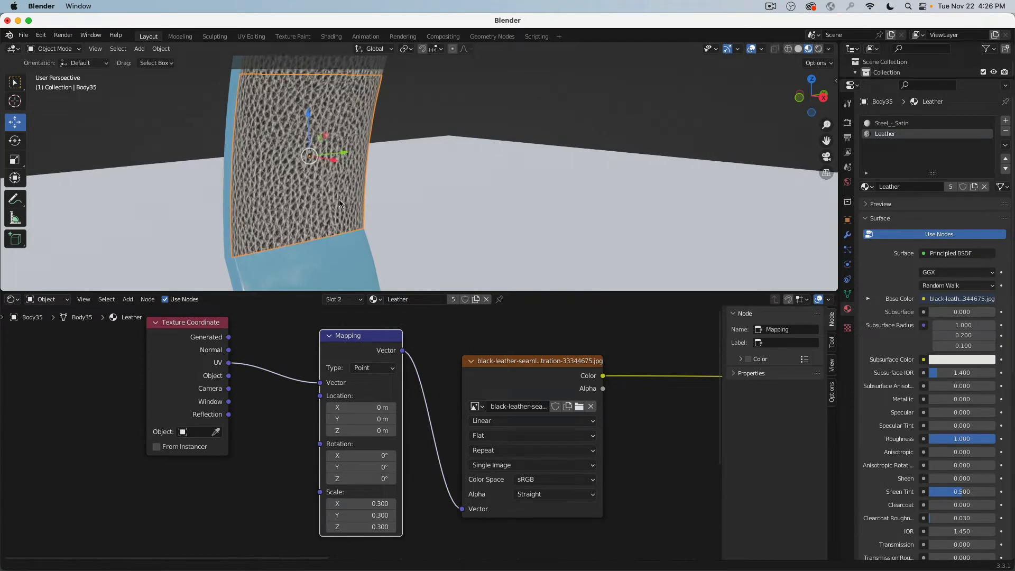
scroll(339, 202, down, 6)
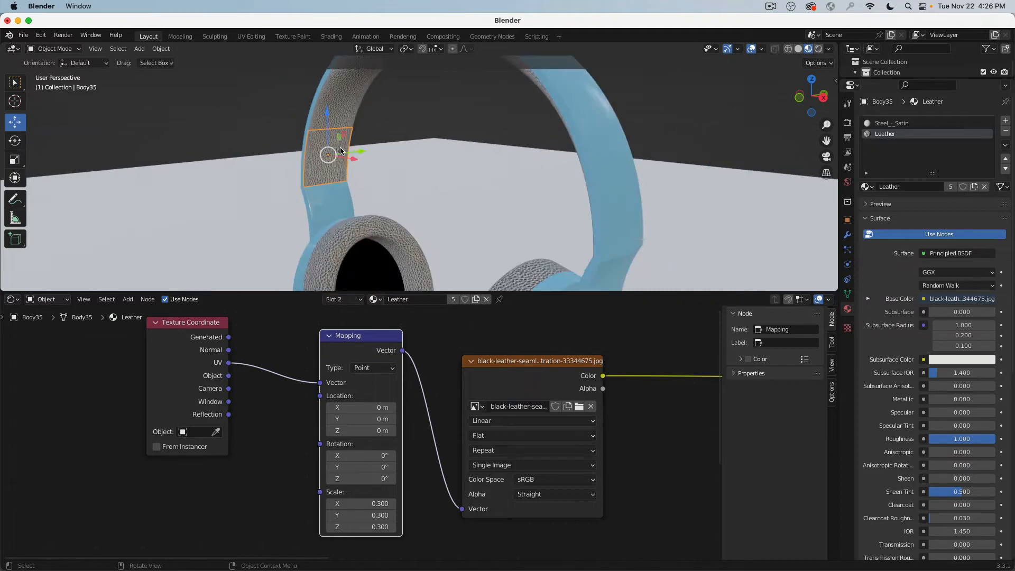
middle_drag(340, 151, 412, 174)
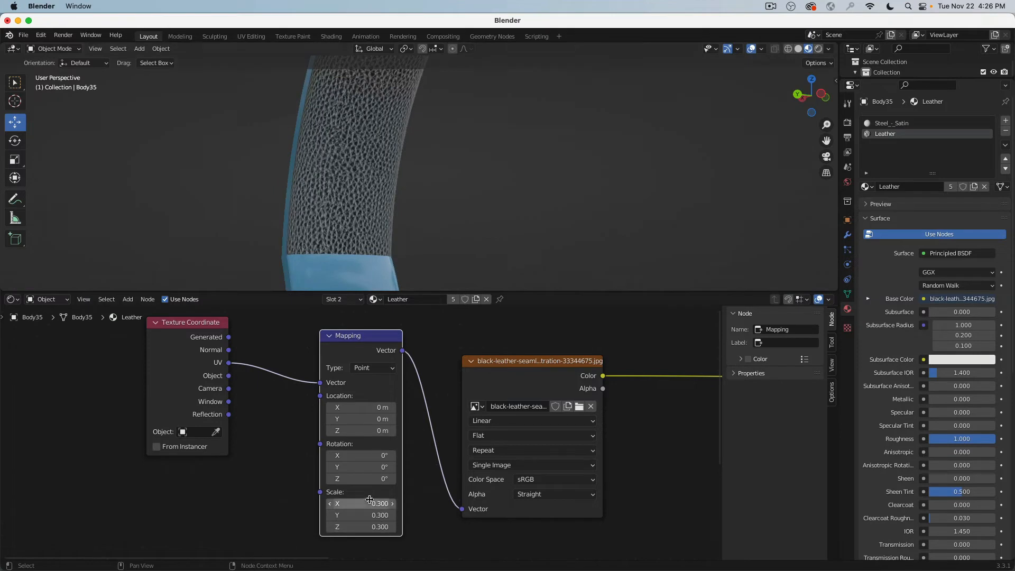
Try Mapping scales of 0.5 and 0.4 on all axes and view the headband pad from the other side
drag(370, 500, 369, 526)
text(0.5)
key(Return)
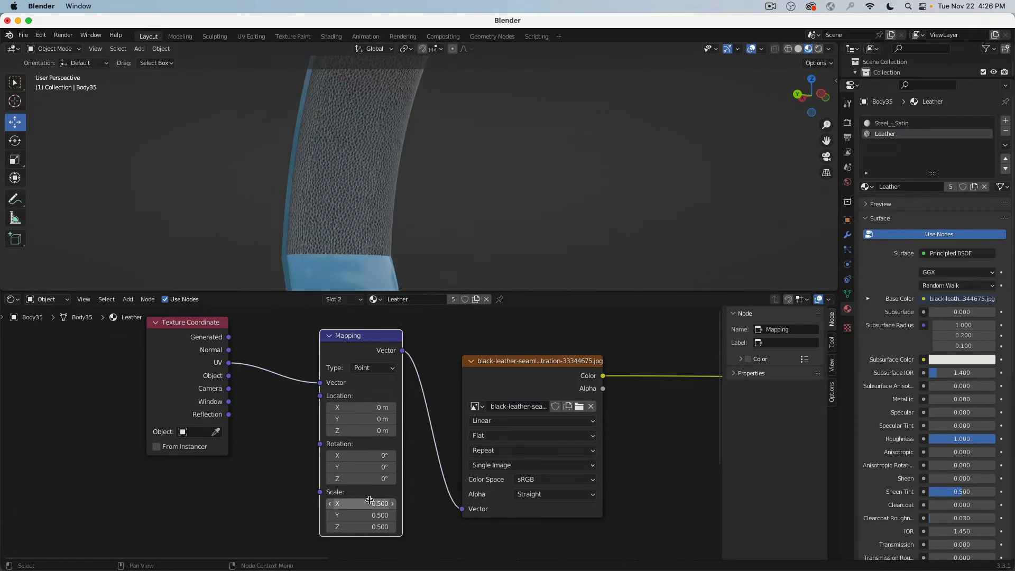
drag(369, 501, 369, 527)
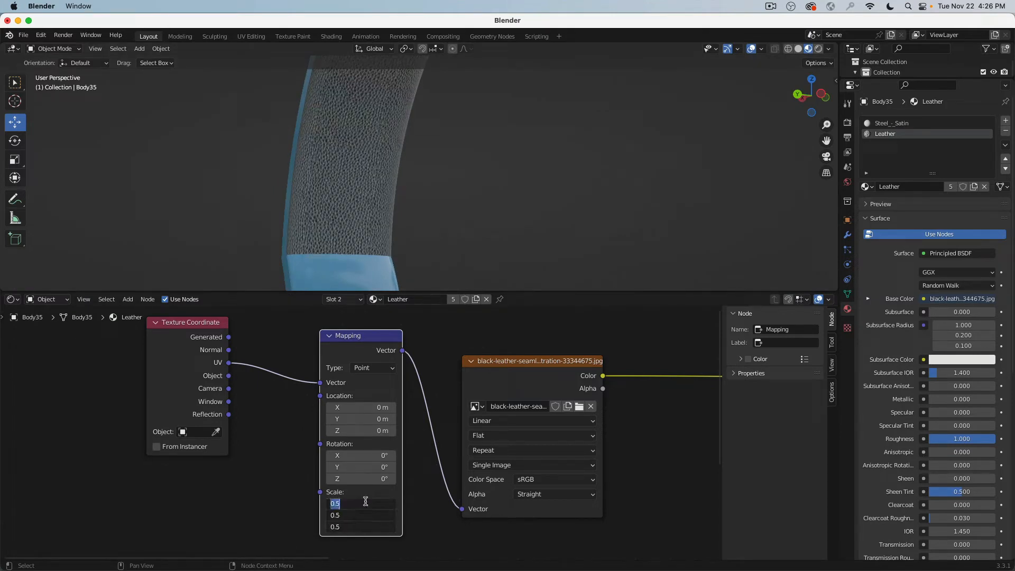
text(0.4)
key(Return)
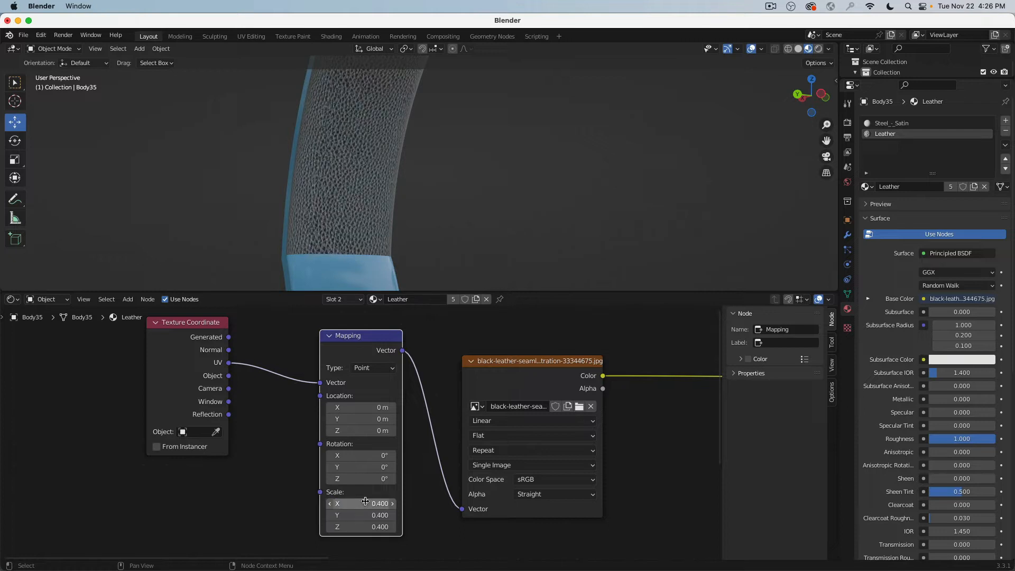
middle_drag(411, 212, 373, 196)
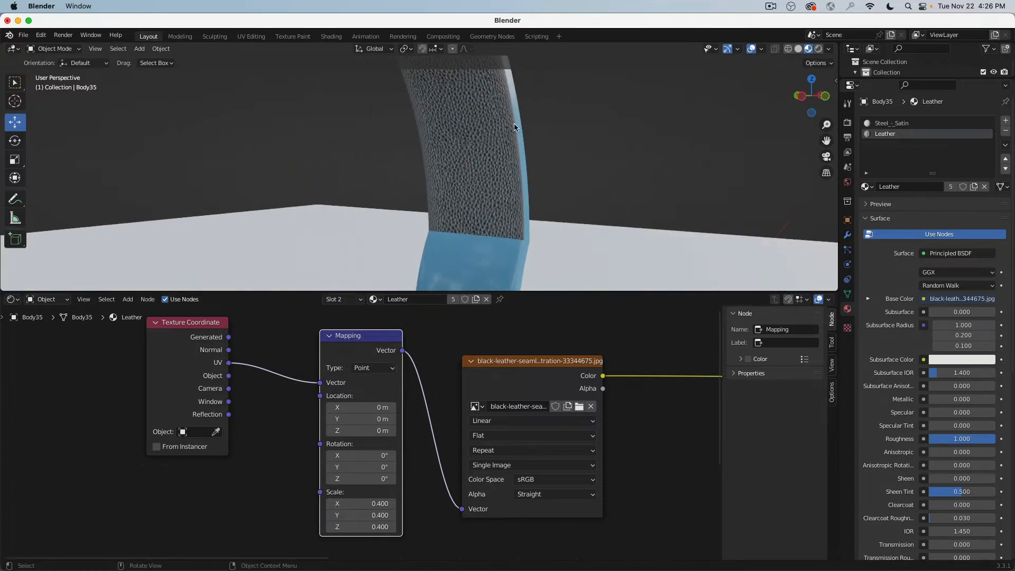
Set the Mapping scale to 0.3 on all three axes and inspect the leather grain on the ear cushions
drag(384, 502, 383, 527)
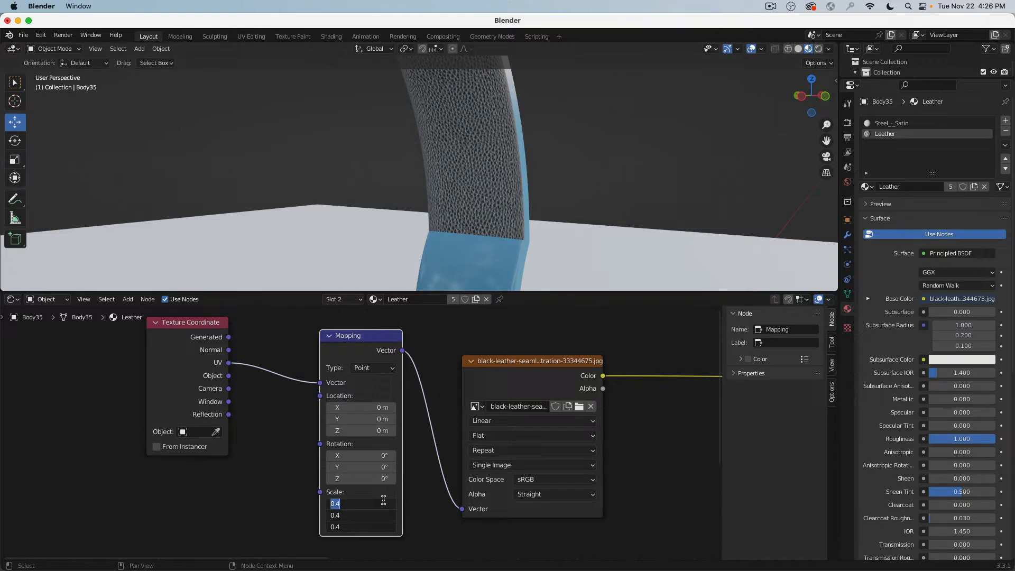
key(Return)
scroll(459, 125, down, 6)
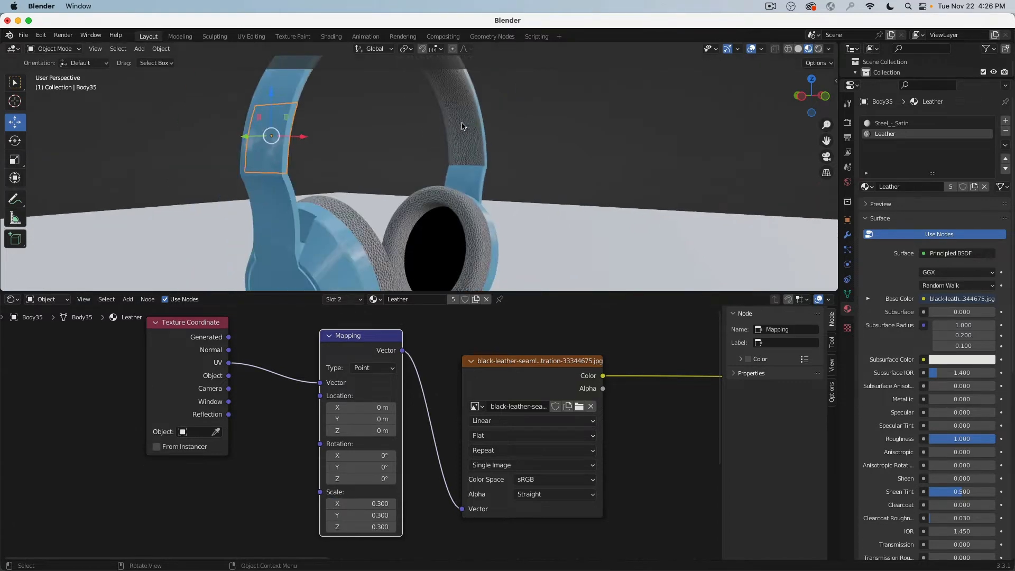
middle_drag(512, 179, 339, 159)
scroll(406, 151, up, 6)
scroll(331, 154, up, 4)
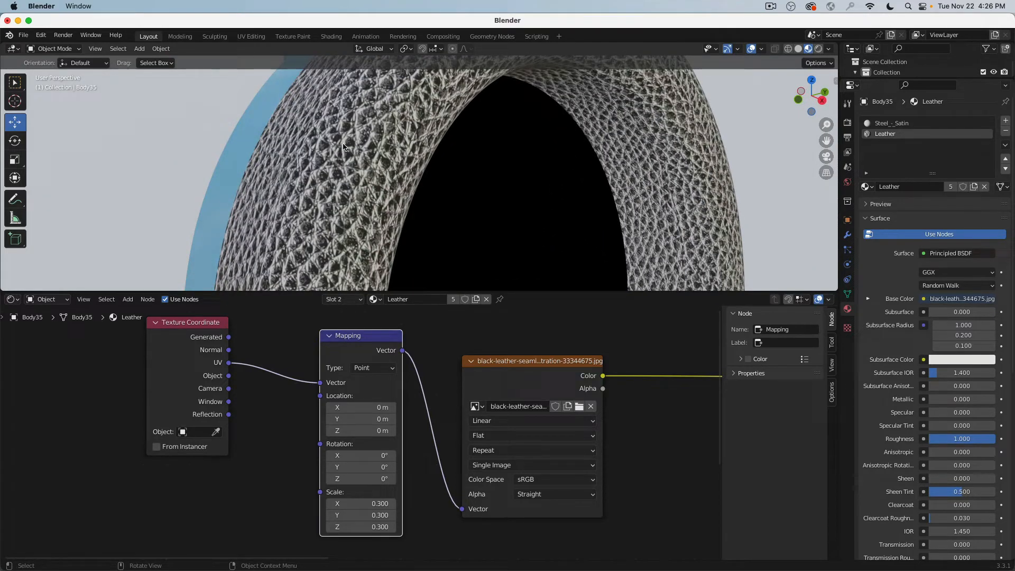
scroll(349, 159, down, 4)
middle_drag(349, 159, 400, 142)
scroll(401, 141, down, 3)
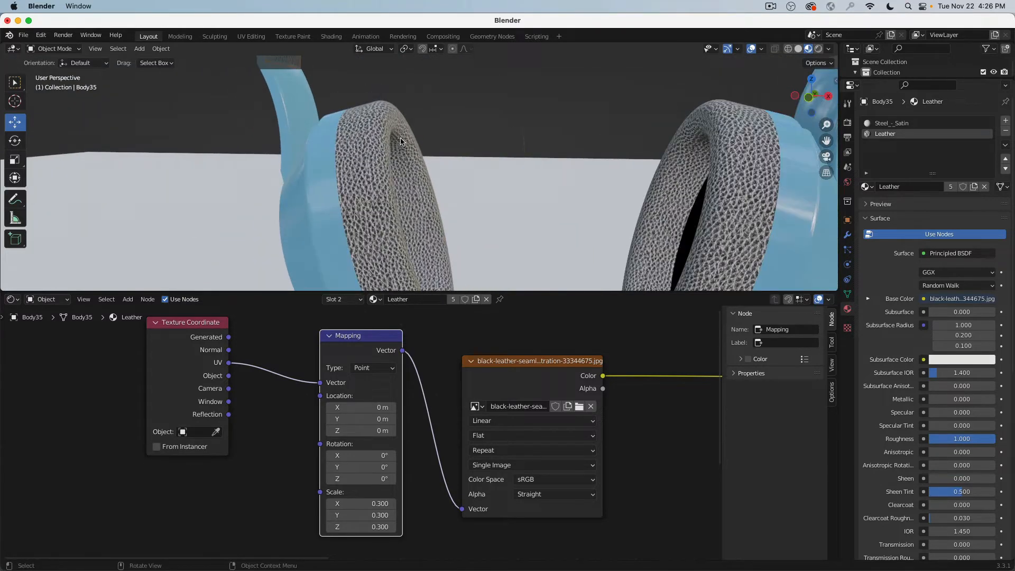
Space out the Texture Coordinate, Mapping and Image Texture nodes evenly and move them together closer to the Principled BSDF
drag(200, 328, 140, 369)
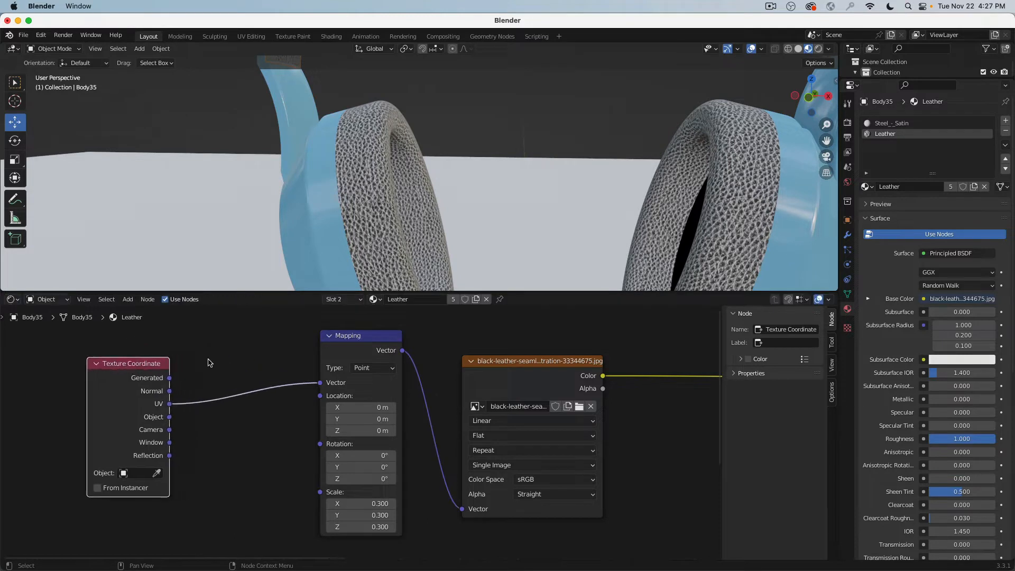
drag(354, 339, 273, 354)
drag(499, 367, 424, 366)
scroll(317, 398, down, 5)
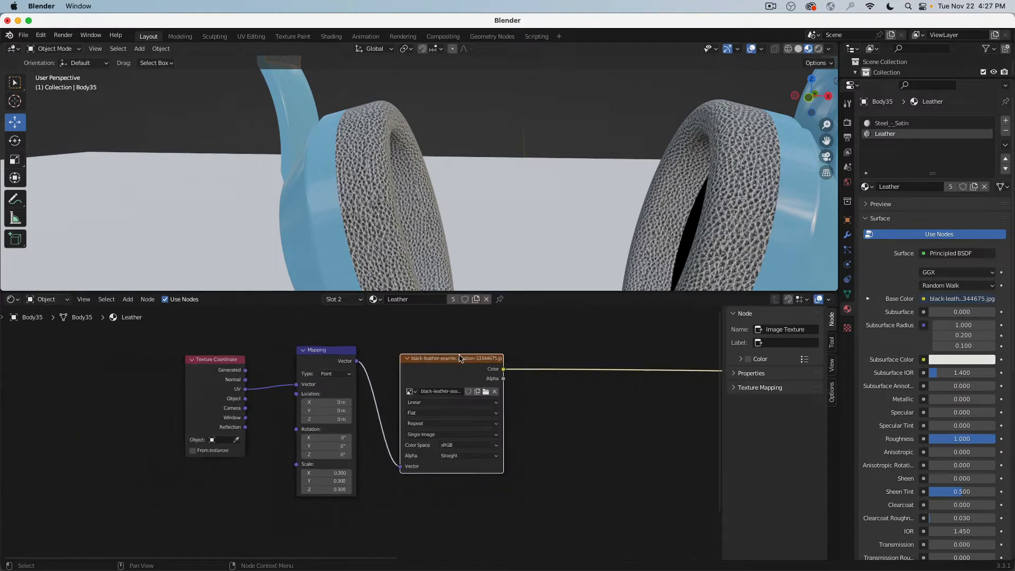
drag(52, 390, 317, 509)
drag(250, 408, 465, 411)
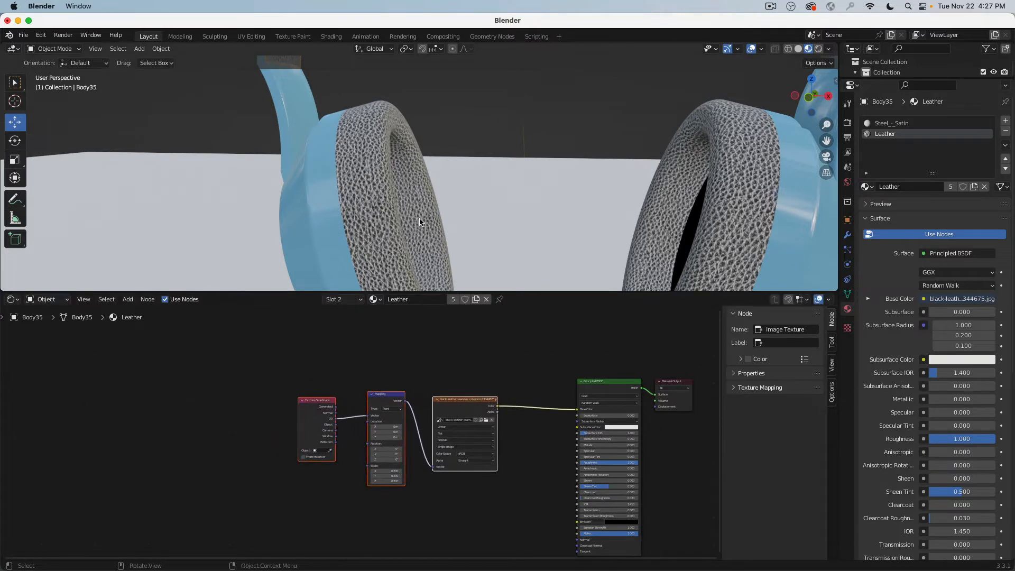
Select the ear cup, switch to Chrome, and save the previewed Dreamstime speaker grill image to the Desktop as "speaker mesh"
middle_drag(517, 203, 448, 199)
click(432, 194)
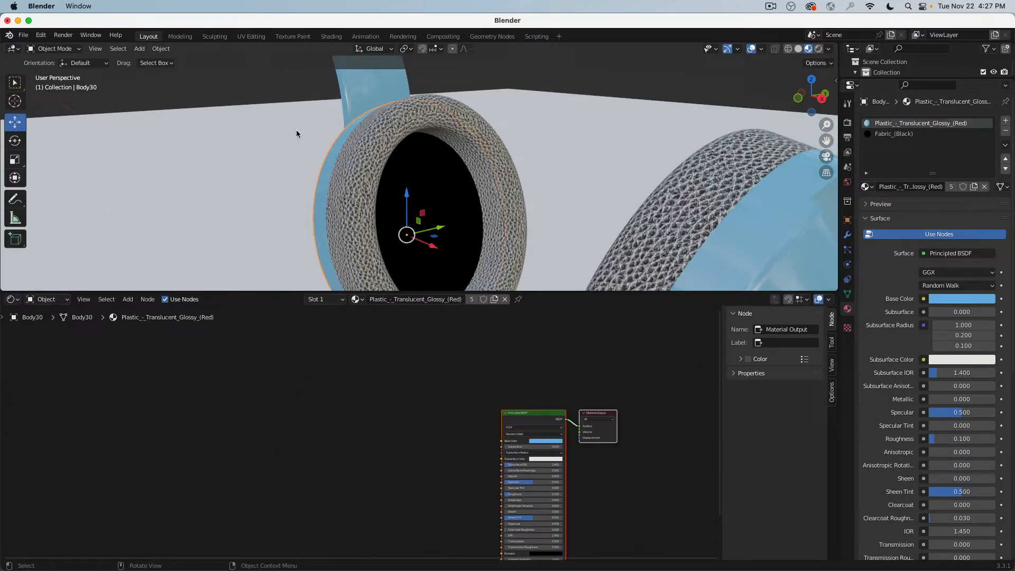
key(super+Tab)
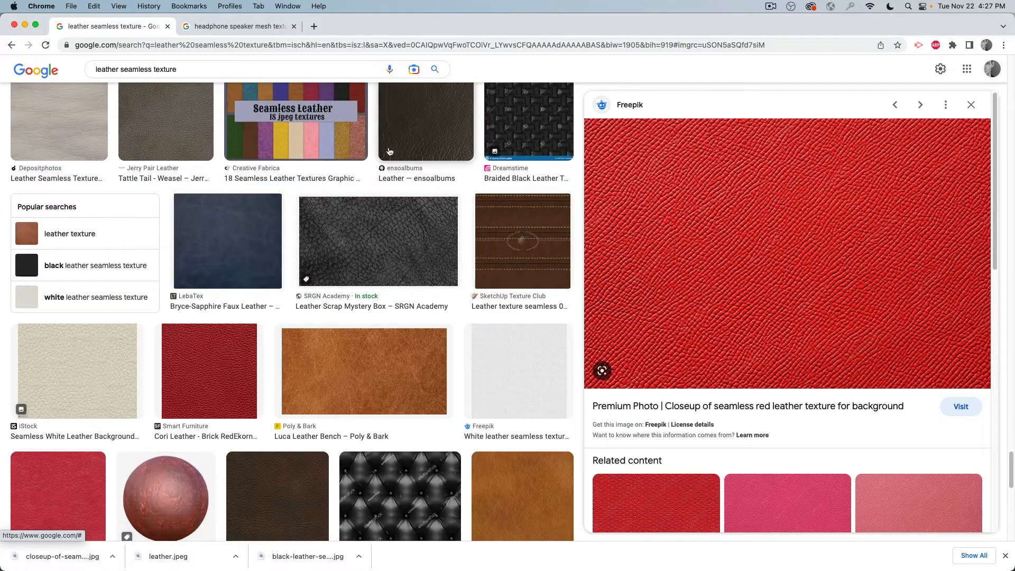
click(217, 25)
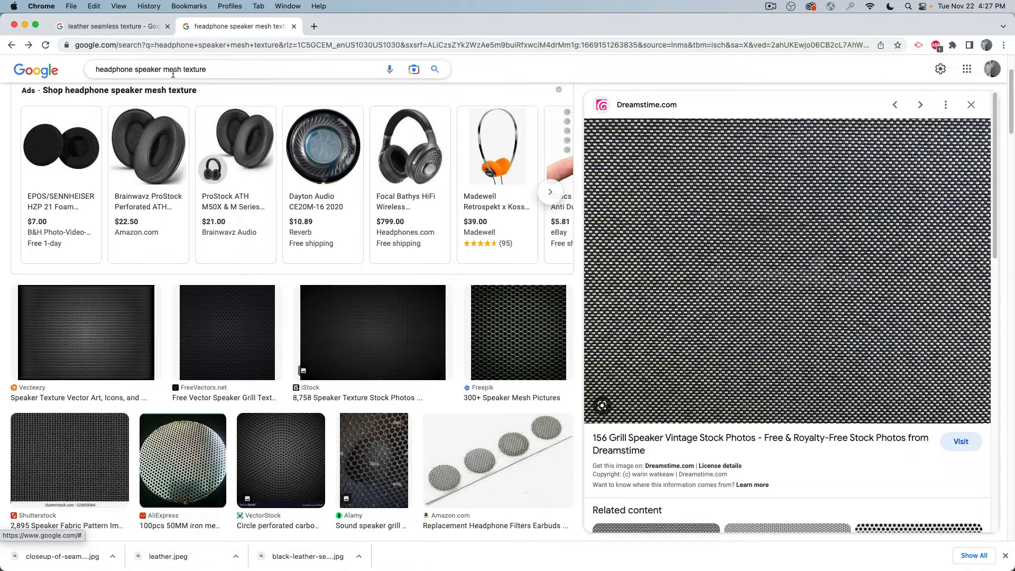
scroll(396, 201, up, 2)
scroll(342, 212, down, 7)
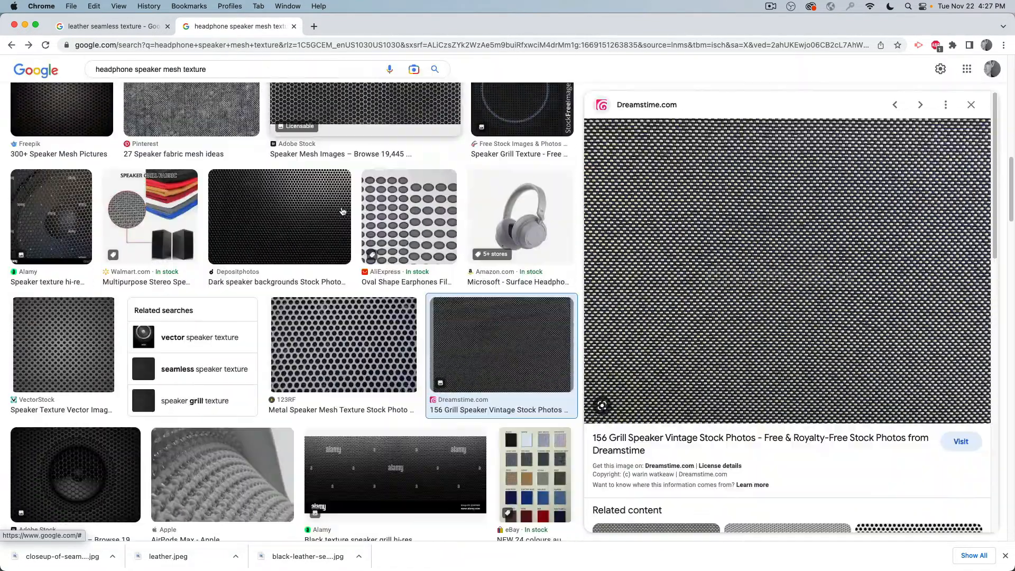
scroll(342, 211, down, 10)
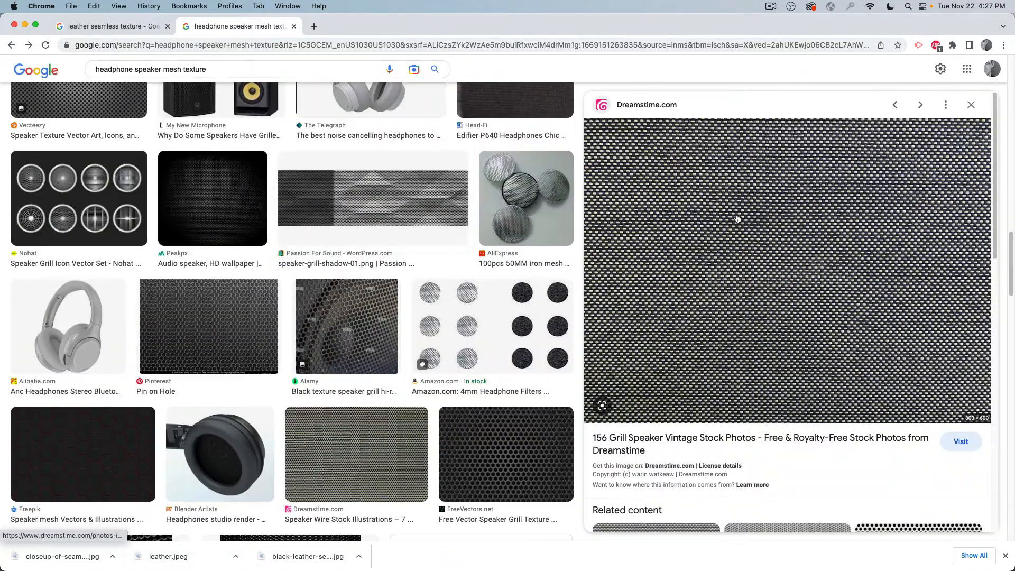
right_click(735, 218)
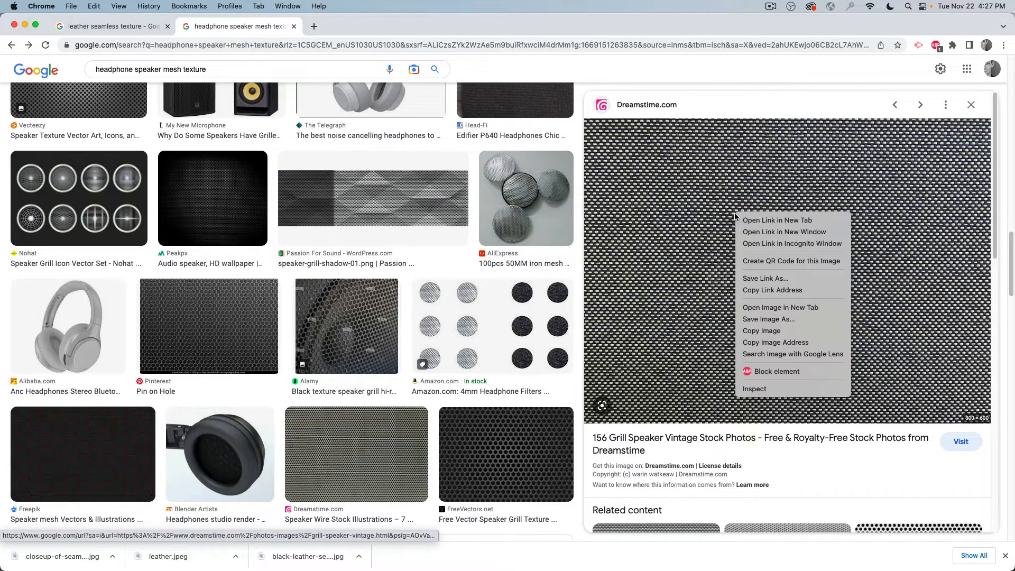
click(801, 319)
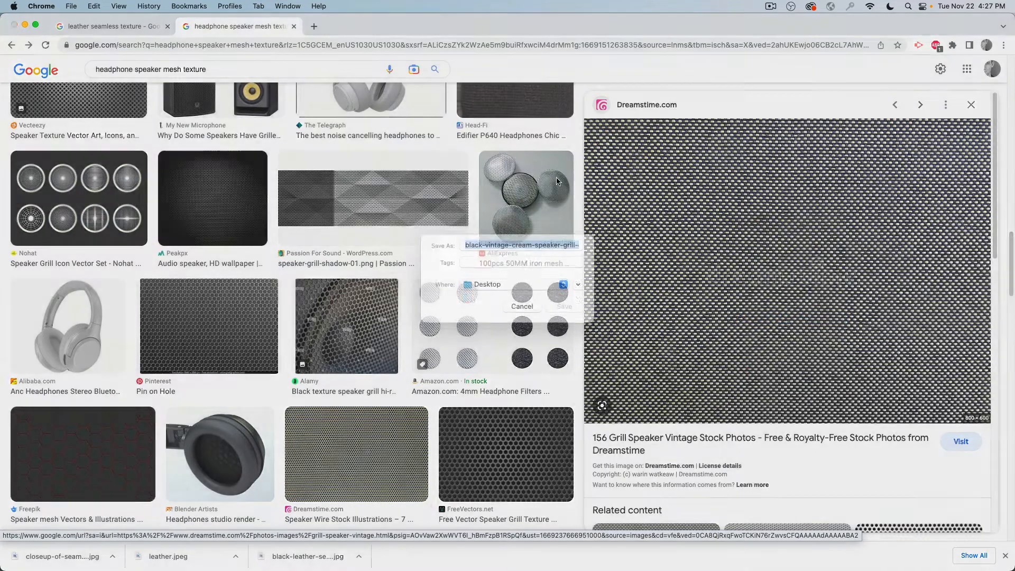
text(speaker mesh)
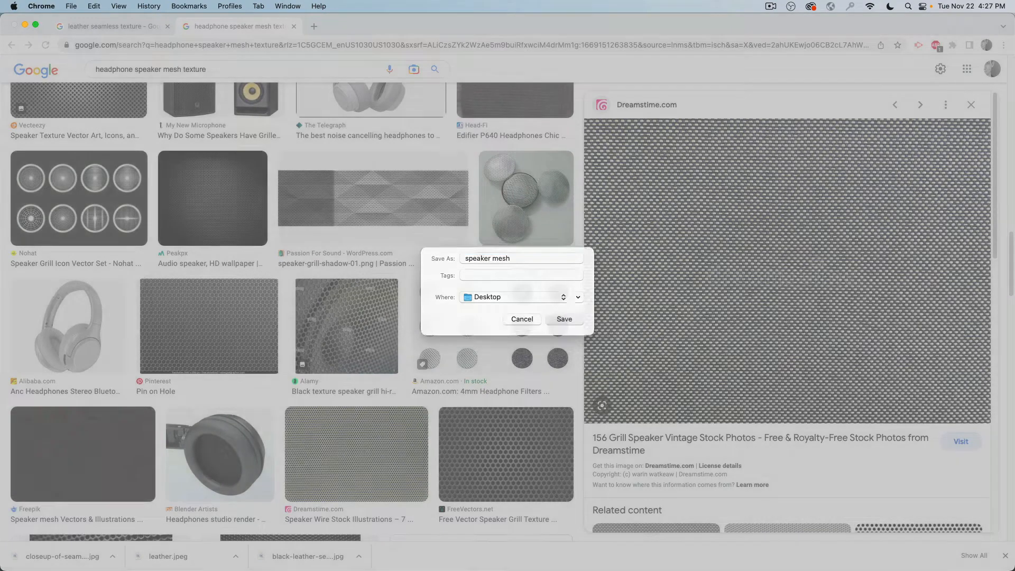
key(Return)
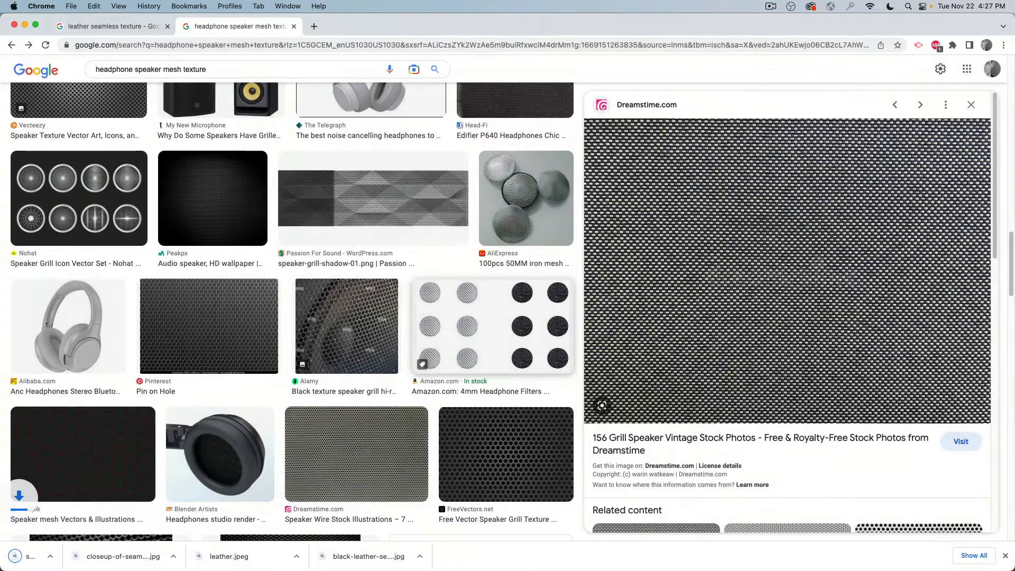
Switch to Blender and rename the ear cup's Fabric_(Black) material to "Spekaer Mesh"
key(super+Tab)
click(243, 284)
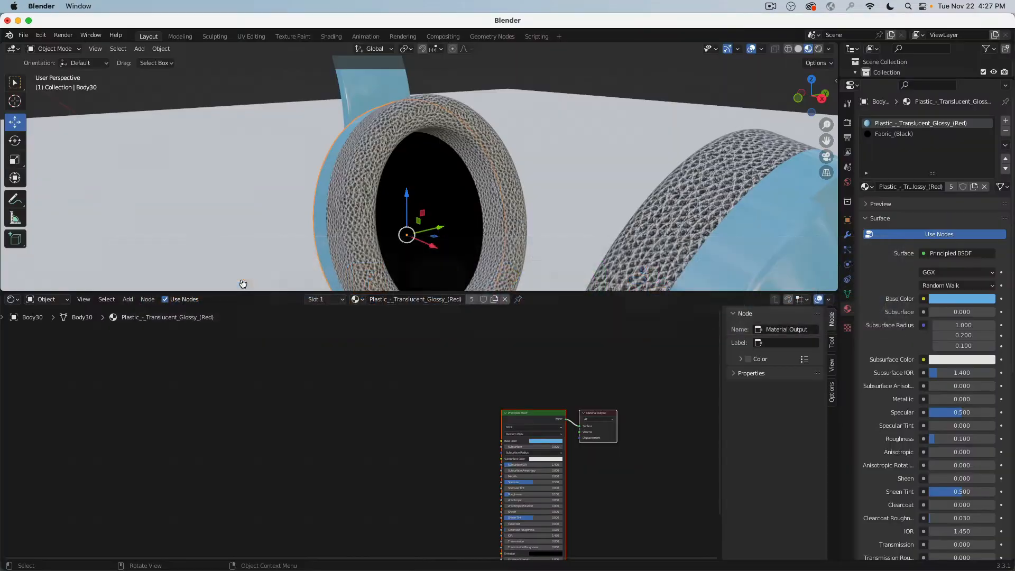
click(890, 135)
double_click(921, 185)
text(Sp)
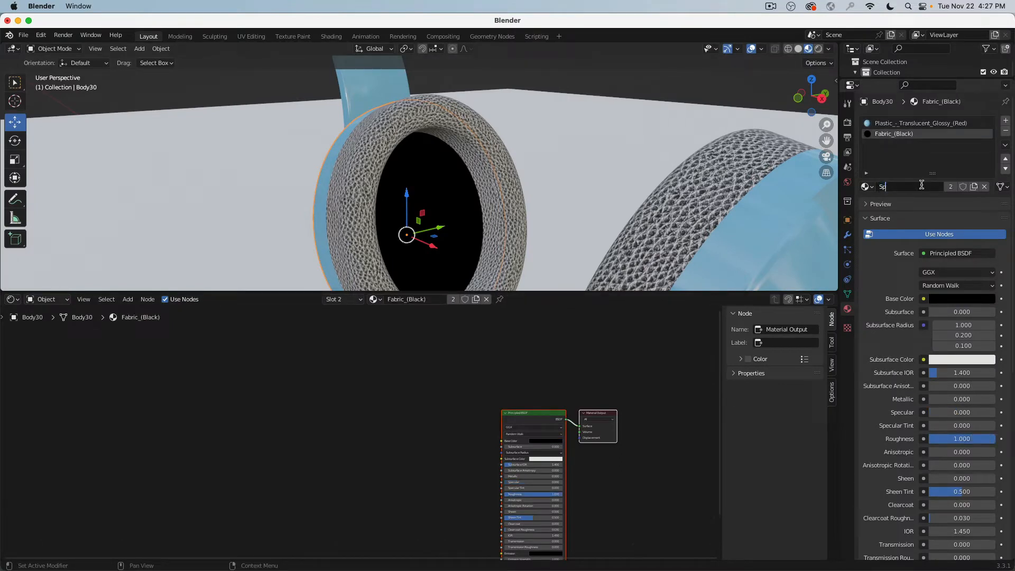
text(ekaer Mesh)
key(Return)
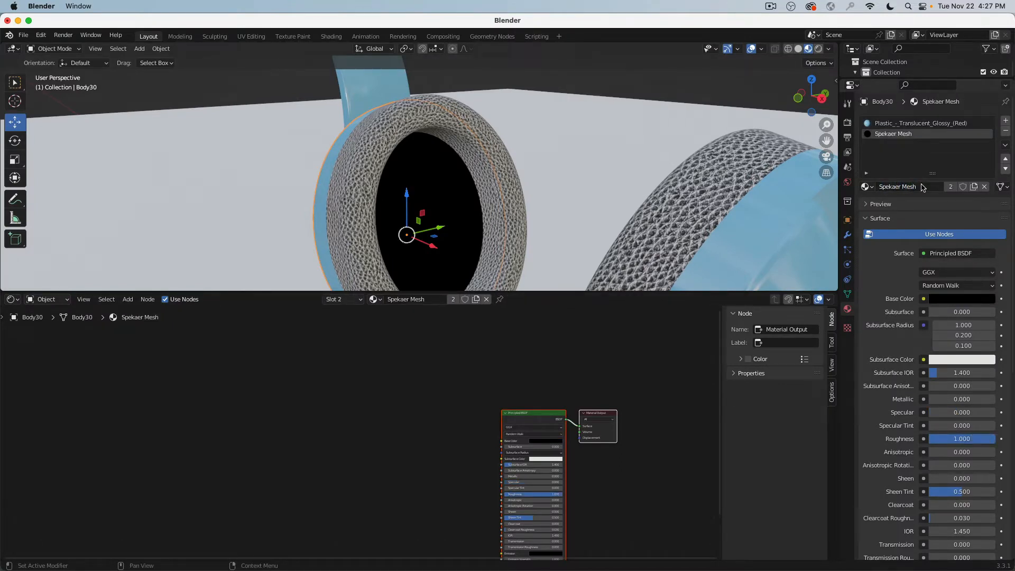
Copy the cushion's Texture Coordinate, Mapping and Image Texture nodes into the ear cup's Spekaer Mesh material, placed clear of the Principled BSDF
click(358, 181)
scroll(373, 395, up, 2)
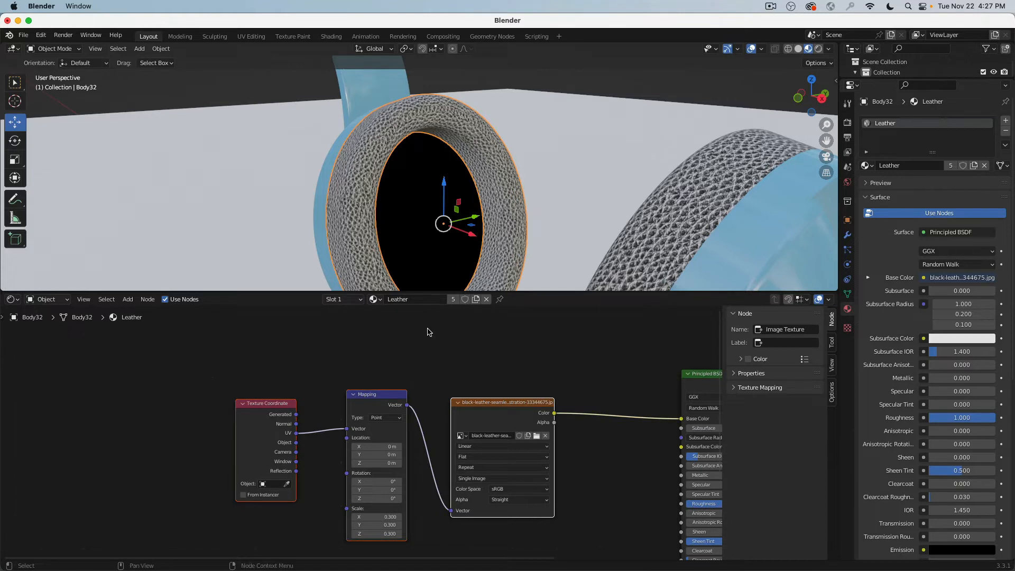
click(415, 237)
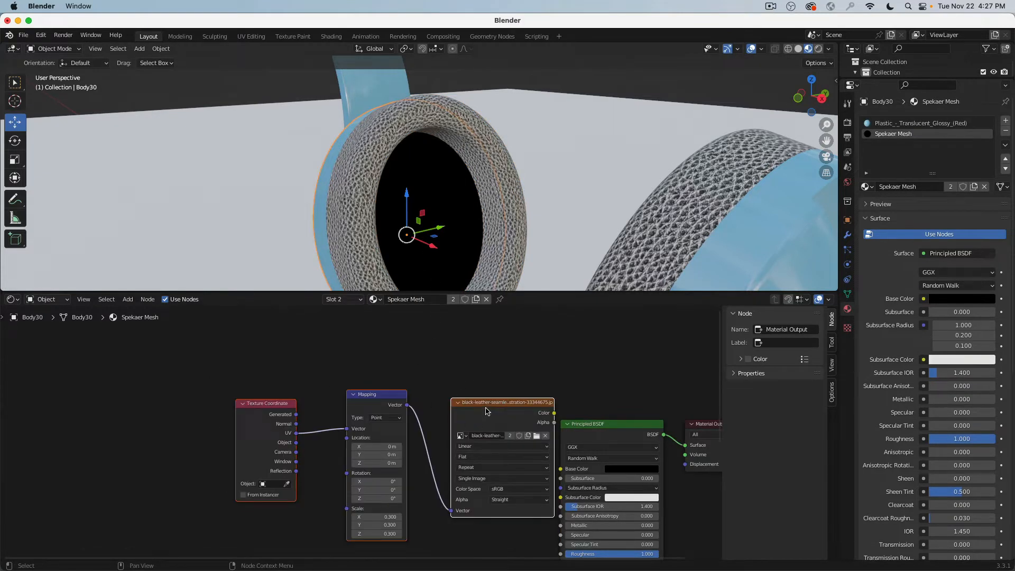
drag(487, 411, 382, 420)
Replace the leather image with speaker mesh.jpeg from the Desktop and connect the texture's Color output to the Principled BSDF Base Color
click(440, 446)
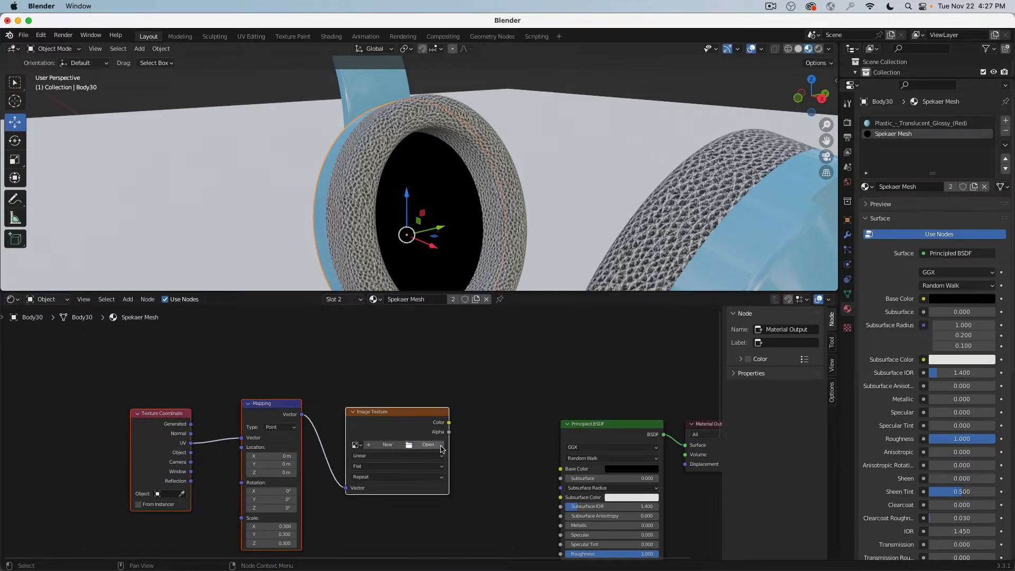
click(428, 445)
click(169, 232)
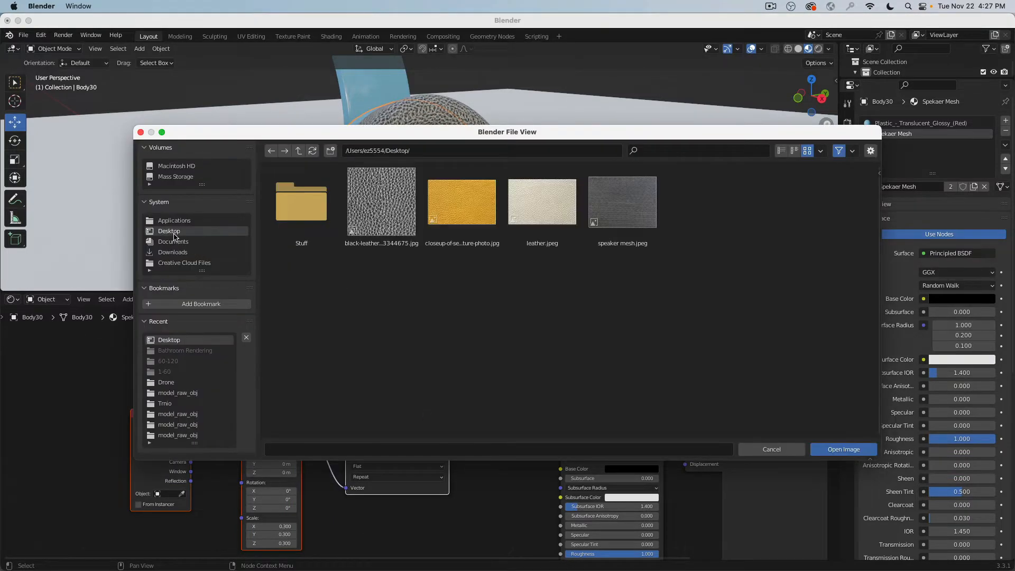
click(624, 243)
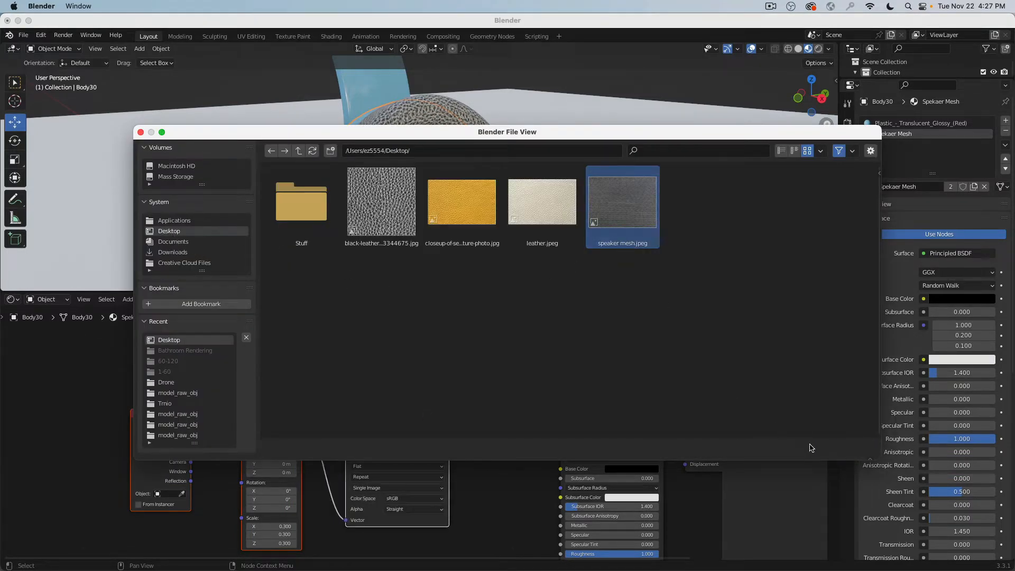
click(814, 449)
drag(449, 423, 560, 468)
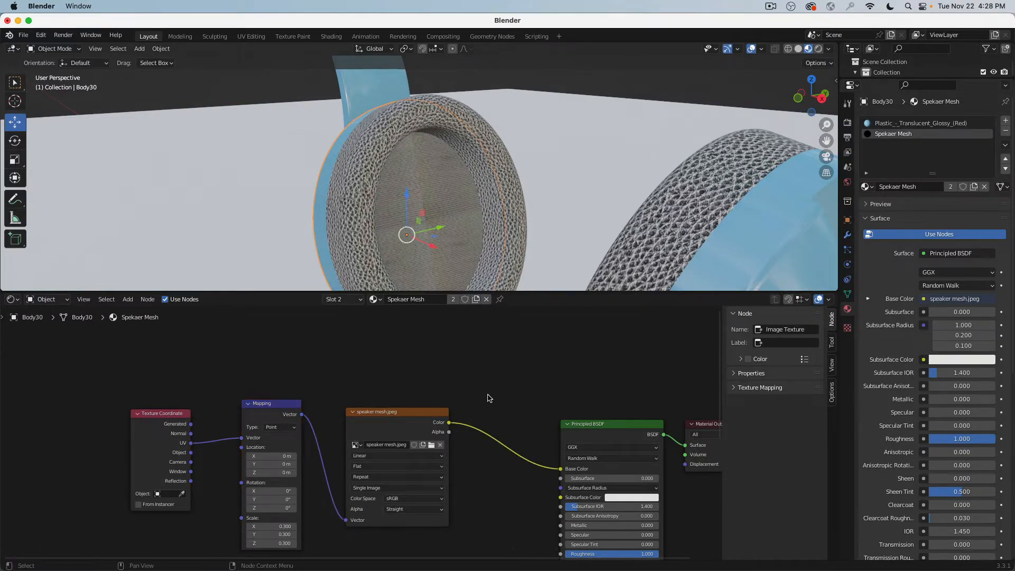
Try Mapping scales of 1 and 0.1 on all axes and inspect the mesh pattern inside the ear cup
scroll(392, 270, up, 5)
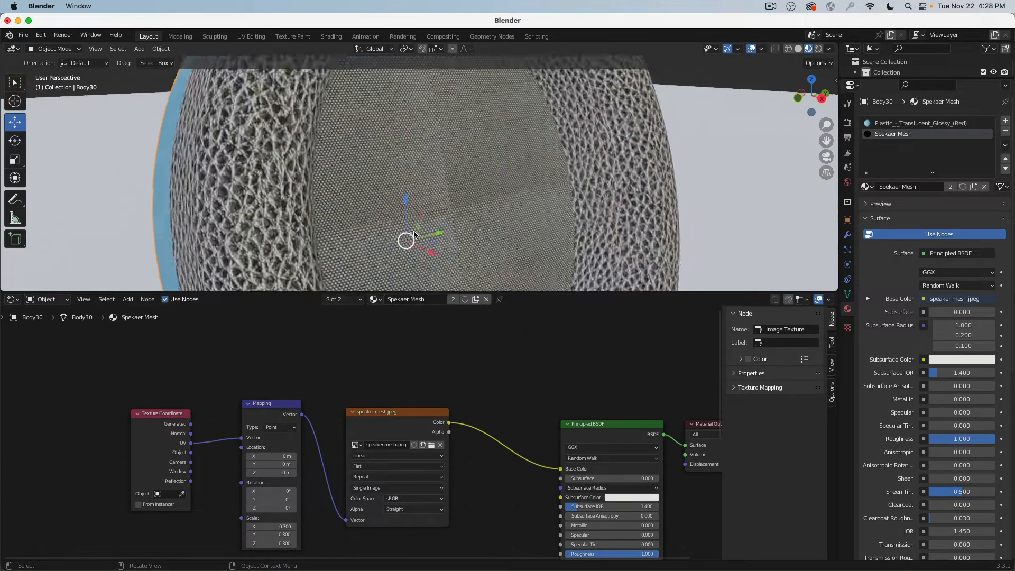
middle_drag(465, 198, 435, 195)
scroll(435, 195, down, 2)
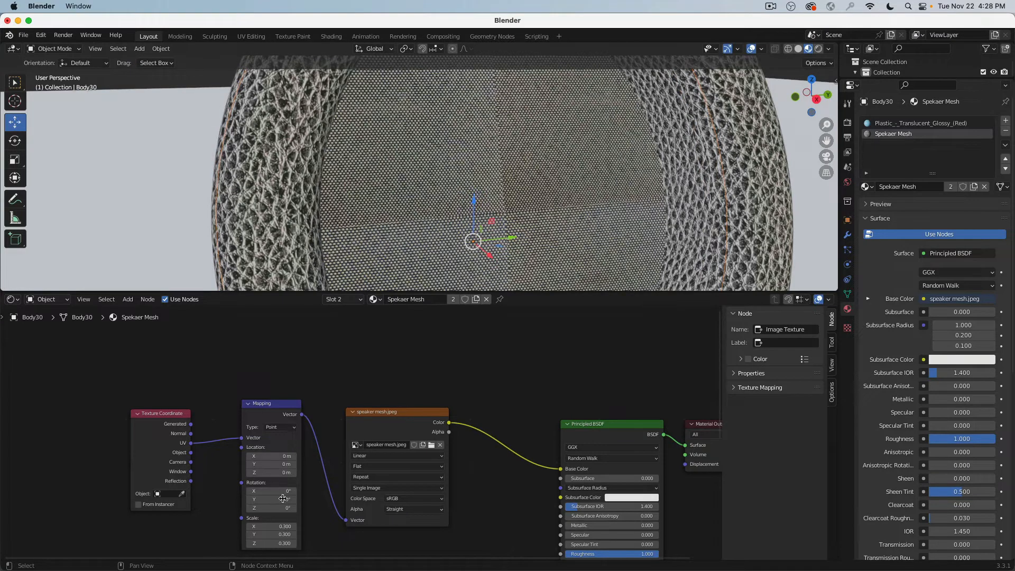
drag(279, 525, 280, 543)
key(Return)
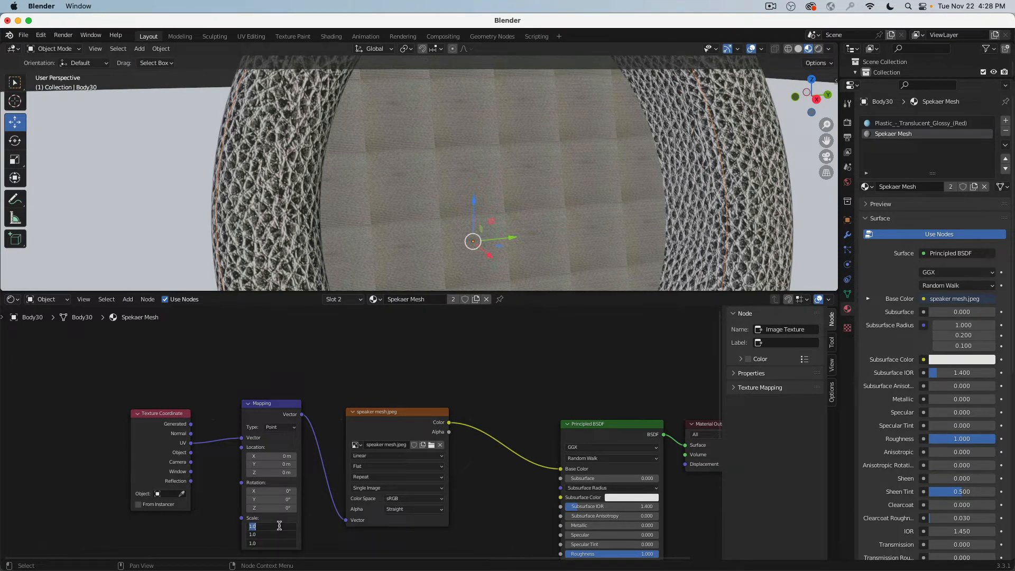
key(Return)
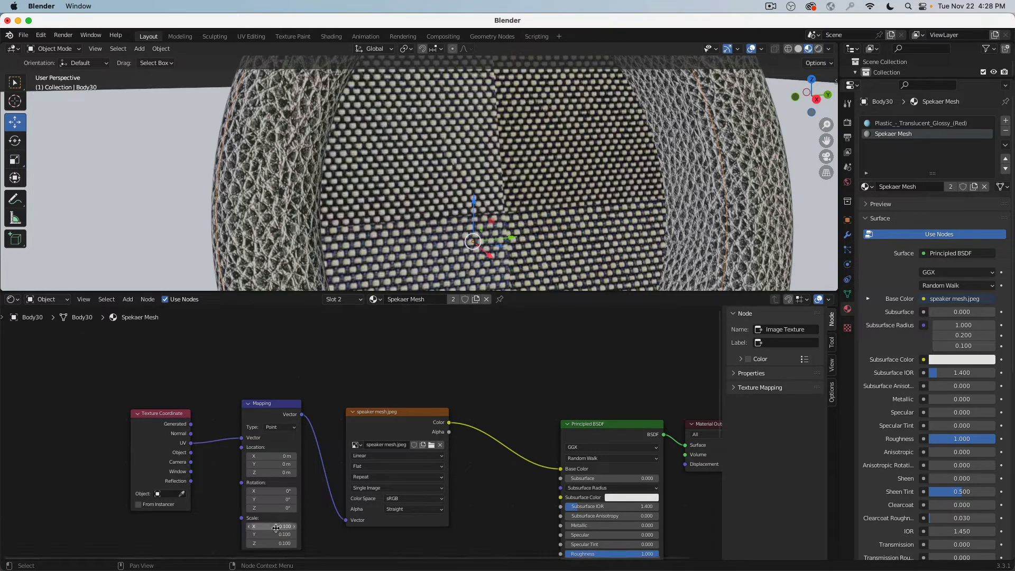
drag(276, 527, 276, 543)
click(489, 404)
Delete the Texture Coordinate and Mapping nodes and move the speaker mesh Image Texture node closer to the Principled BSDF
scroll(487, 403, up, 1)
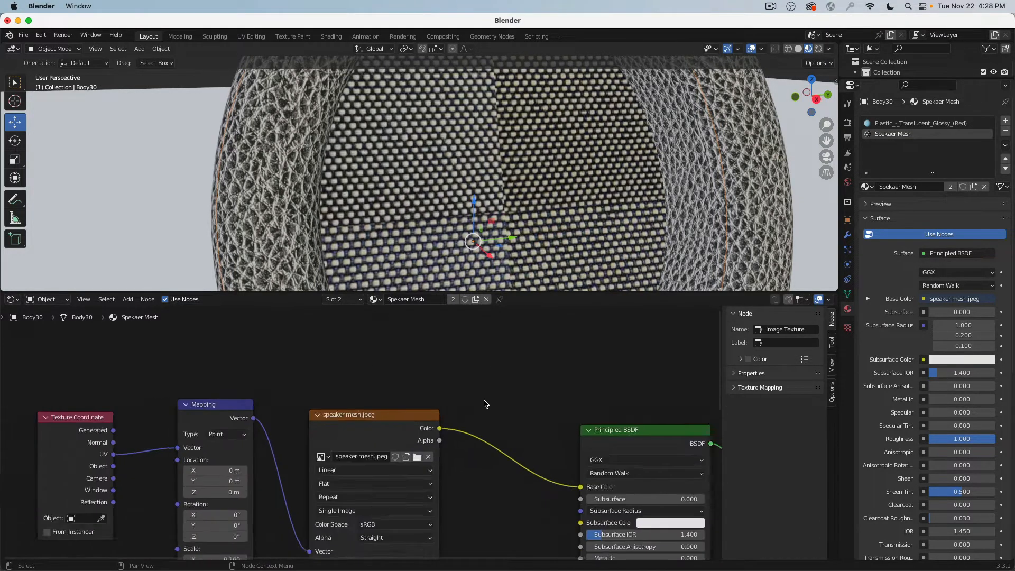
scroll(484, 403, down, 3)
click(284, 403)
click(259, 415)
shift+click(328, 418)
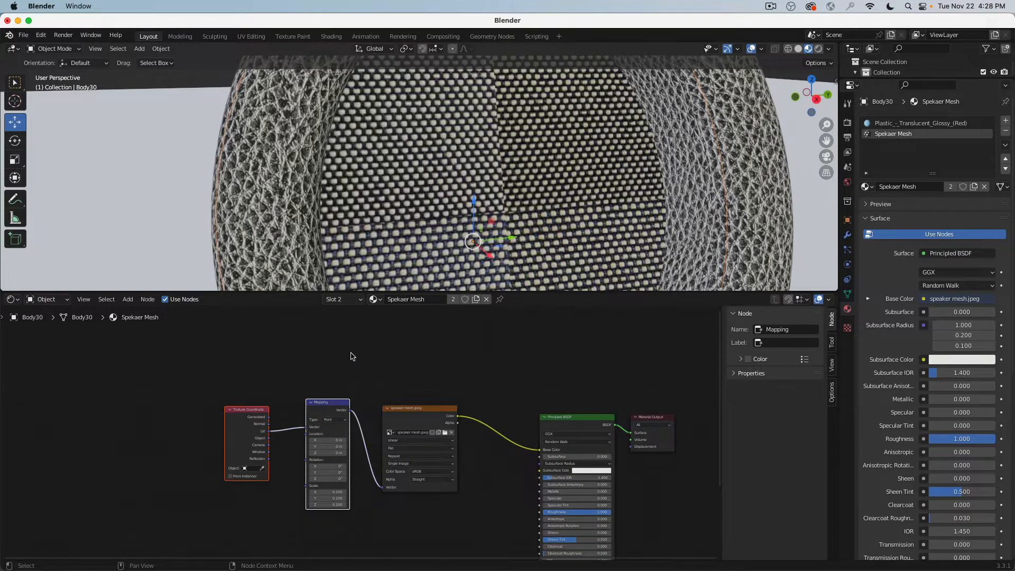
key(x)
drag(413, 427, 444, 448)
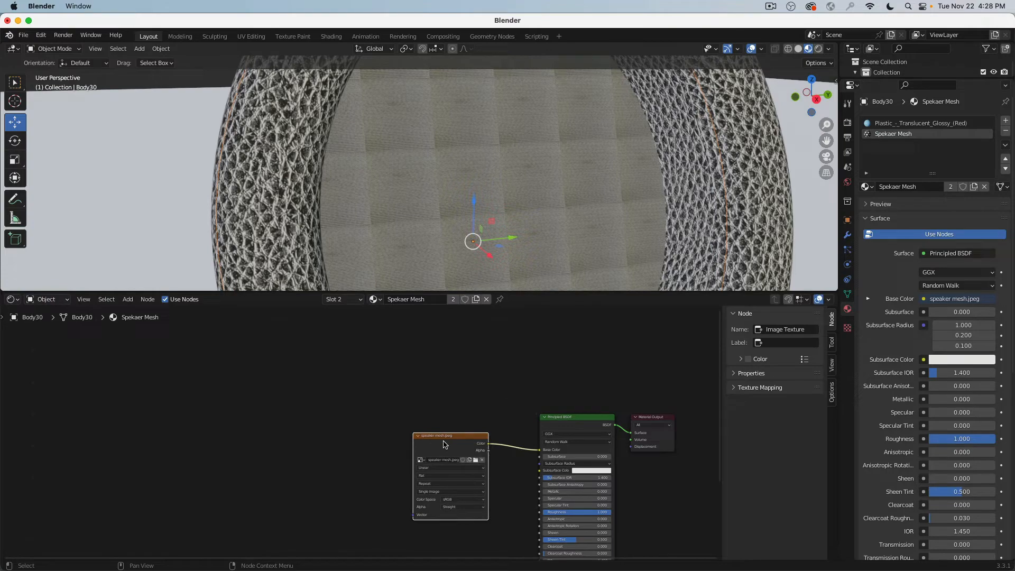
Select both ear cup bodies and hide all other objects to isolate them
scroll(436, 178, down, 6)
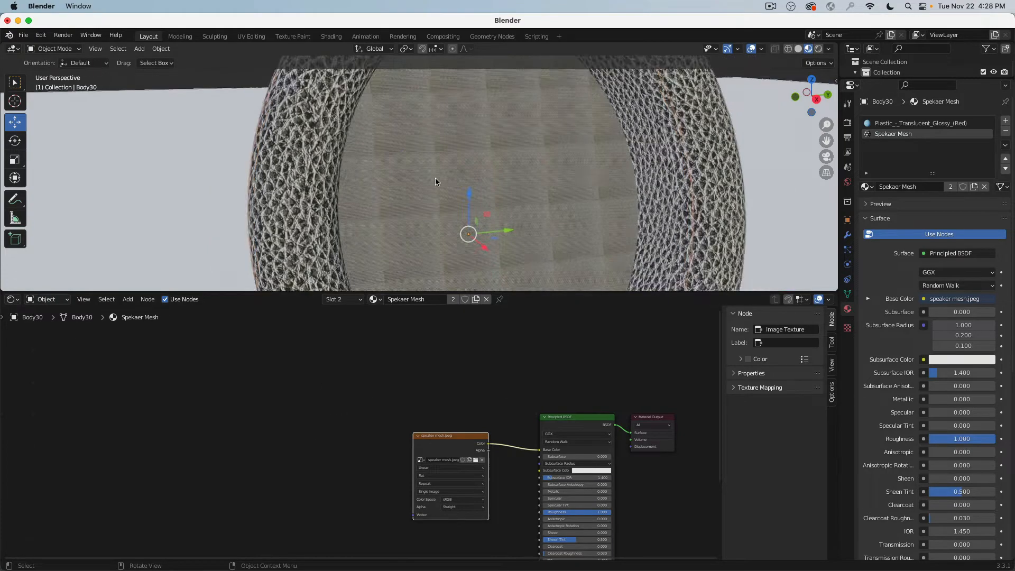
middle_drag(437, 182, 559, 182)
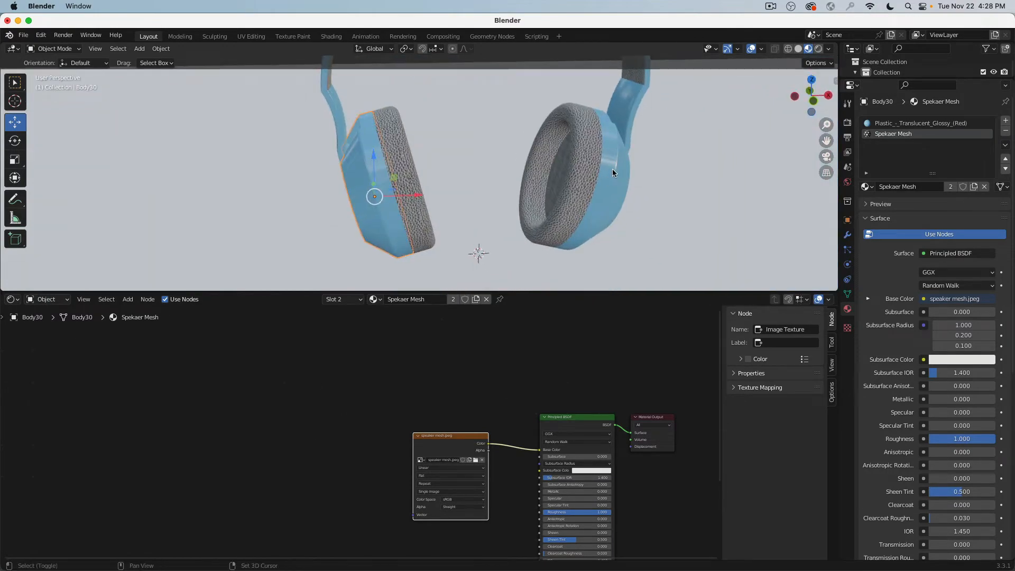
click(550, 171)
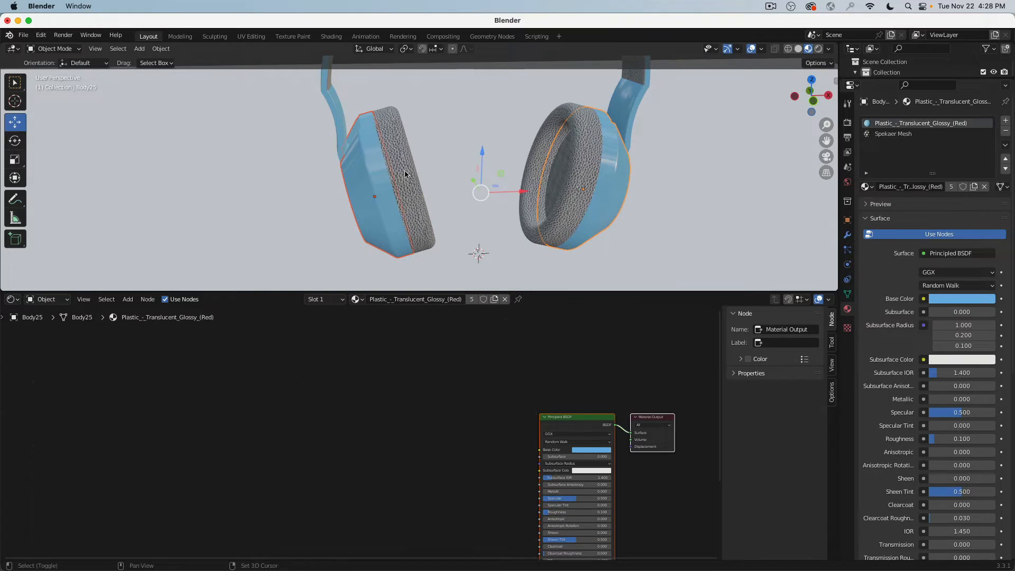
key(shift+h)
middle_drag(437, 186, 415, 159)
Select only the ear cup showing the mesh face and enter Edit Mode with that face in close view
click(414, 162)
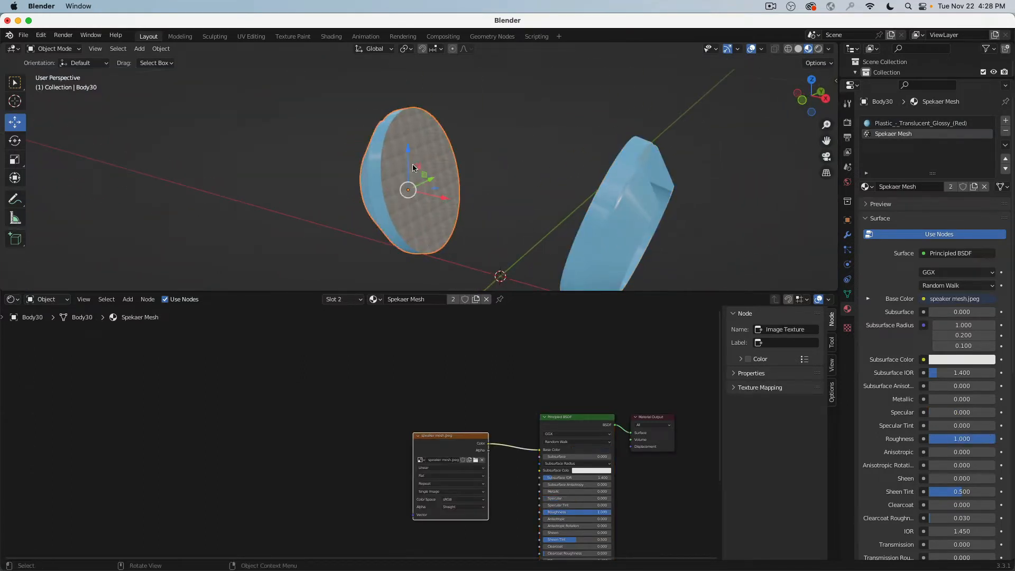
click(65, 51)
click(53, 72)
scroll(399, 165, up, 5)
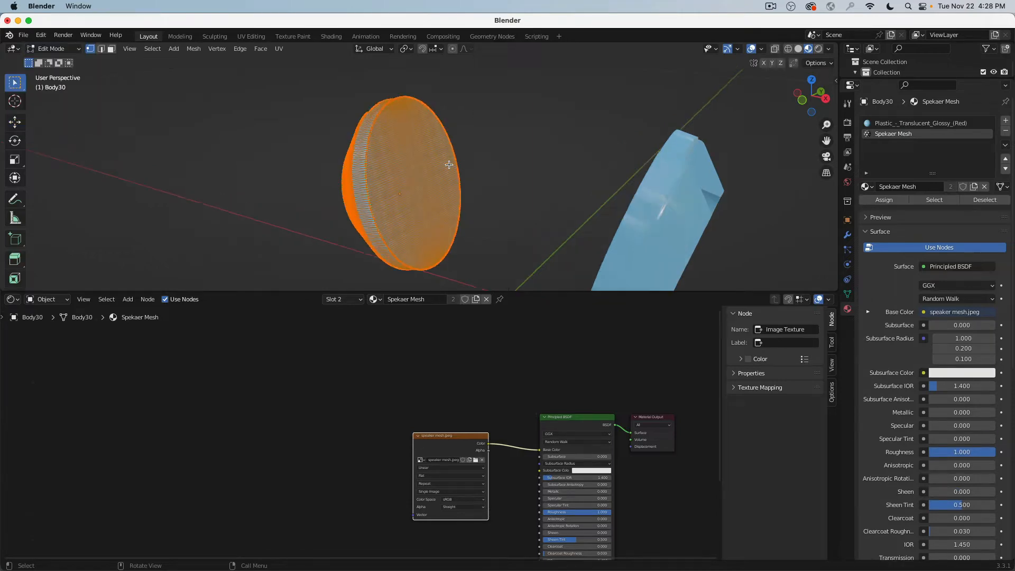
middle_drag(399, 166, 317, 171)
Split the node editor area vertically and change one of the halves to the UV Editor
right_click(617, 292)
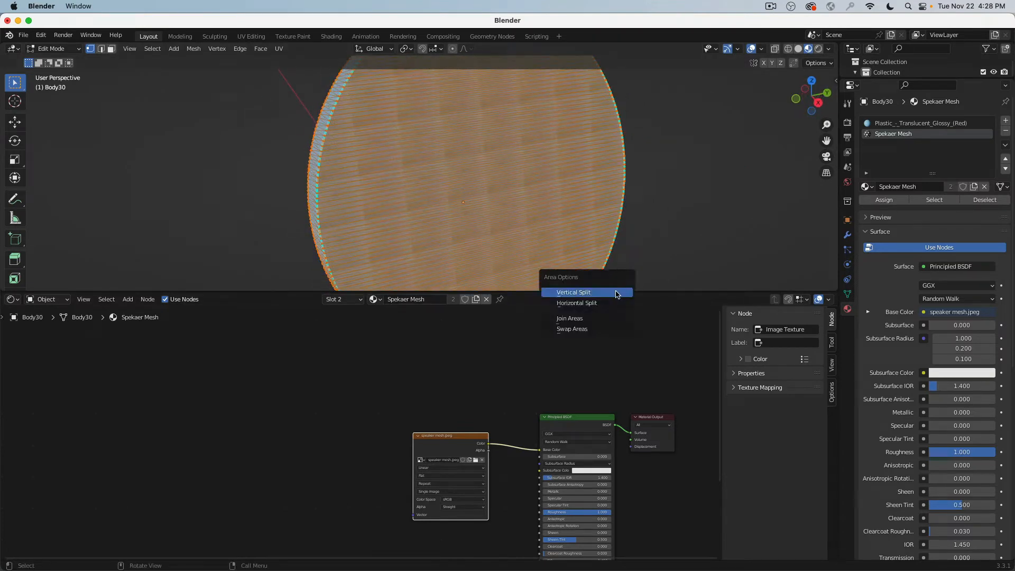
right_click(541, 294)
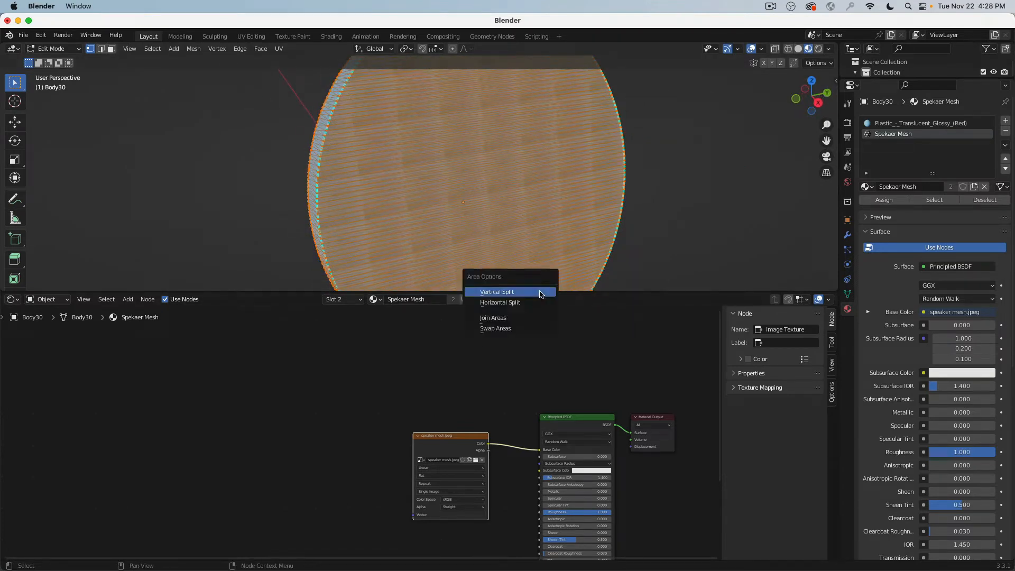
click(540, 292)
click(406, 322)
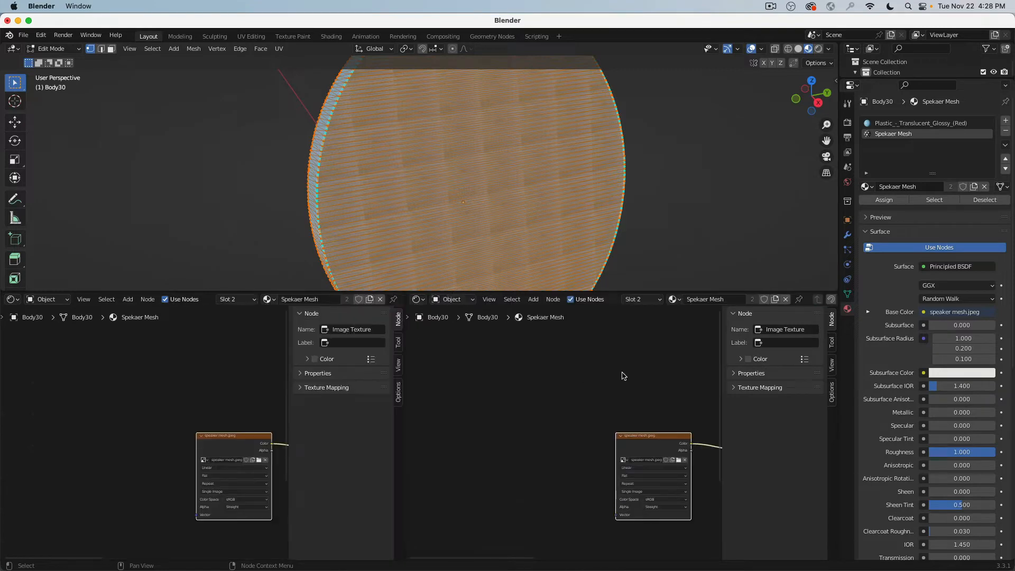
scroll(527, 379, right, 8)
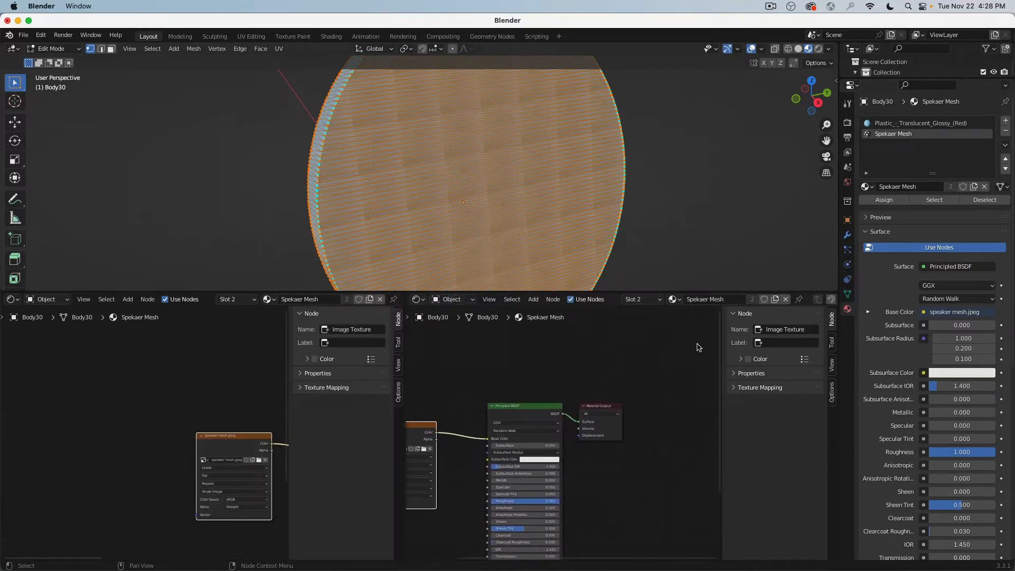
click(418, 300)
click(457, 352)
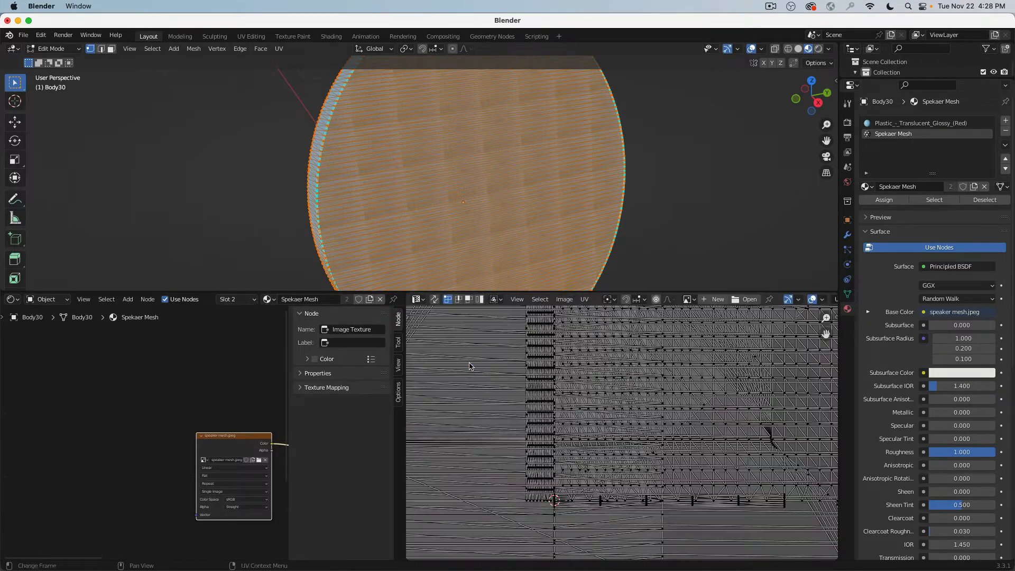
Clear the selection on the ear cup and select only the faces assigned to the Spekaer Mesh material
scroll(613, 387, down, 4)
scroll(613, 388, up, 2)
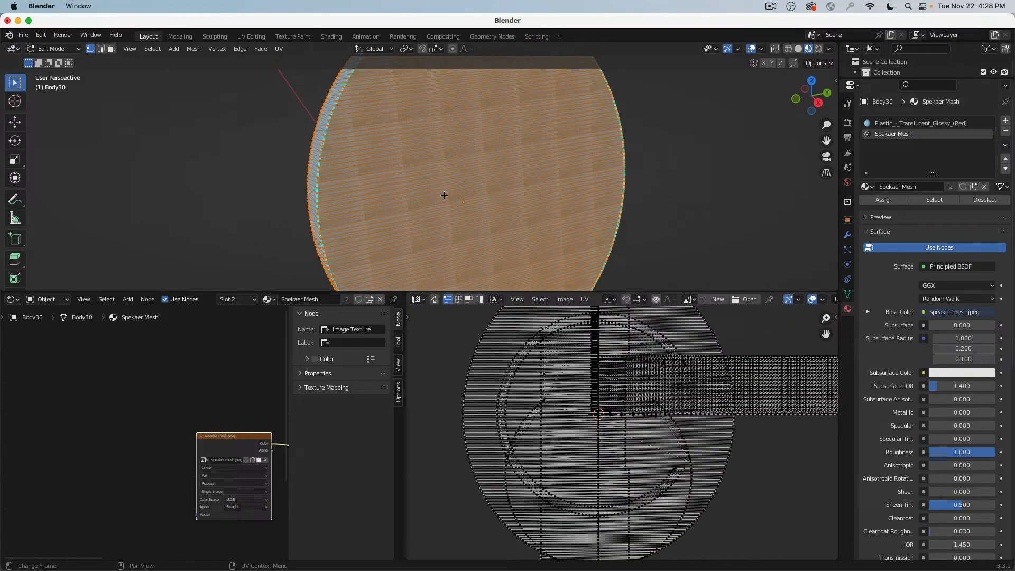
mouse_move(444, 195)
middle_down()
mouse_move(548, 172)
mouse_move(492, 173)
mouse_move(596, 163)
mouse_move(450, 197)
middle_up()
middle_drag(201, 390, 186, 358)
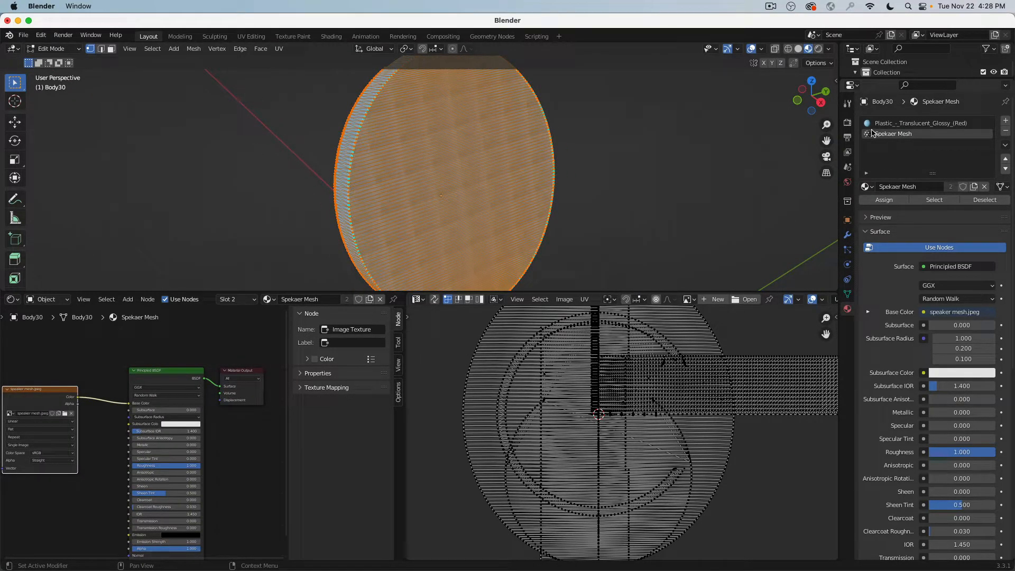
key(alt+a)
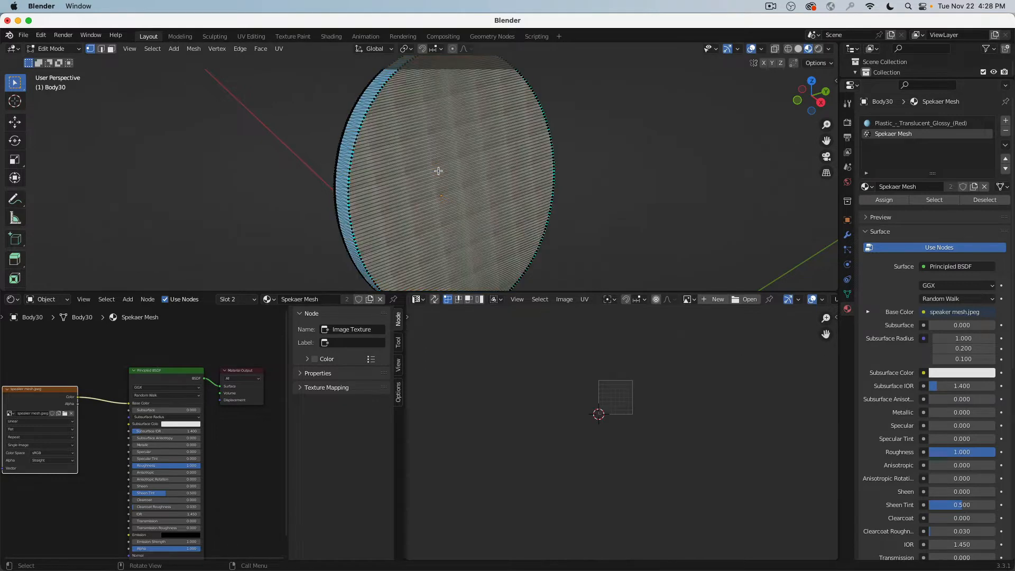
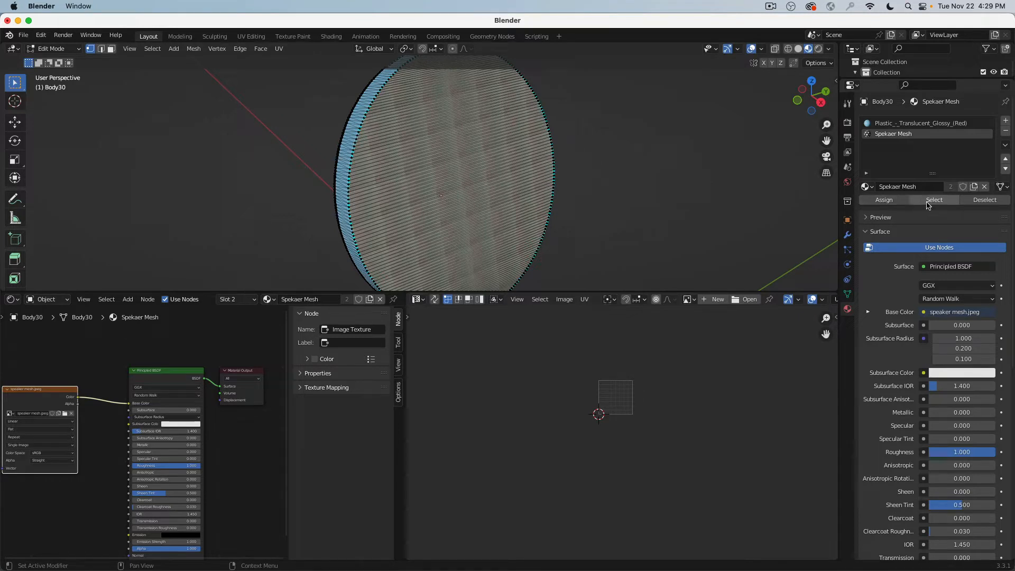
click(935, 199)
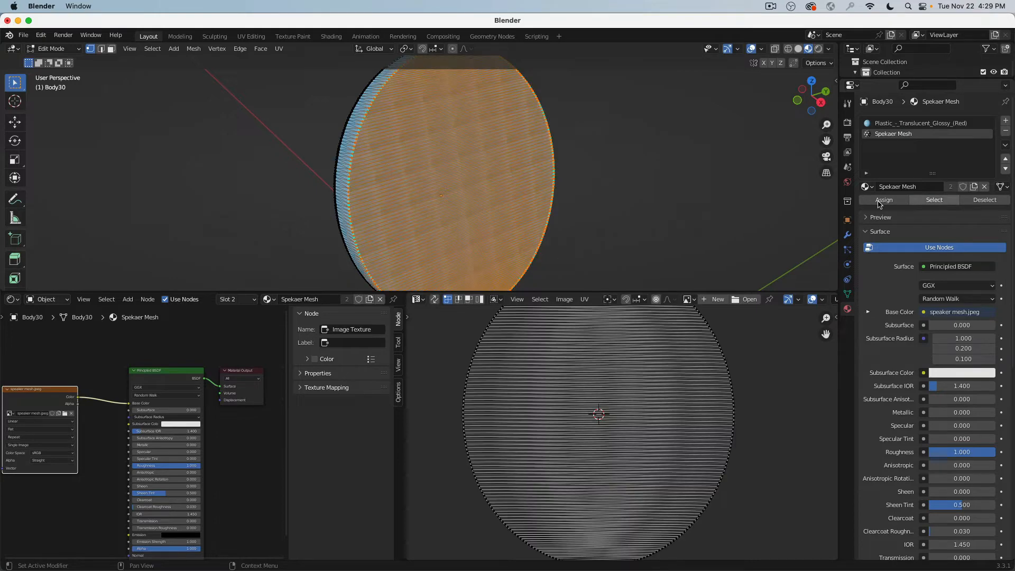
Select the mesh face's whole UV island and scale it down to roughly the size of the UV tile
scroll(623, 371, down, 3)
scroll(623, 371, up, 3)
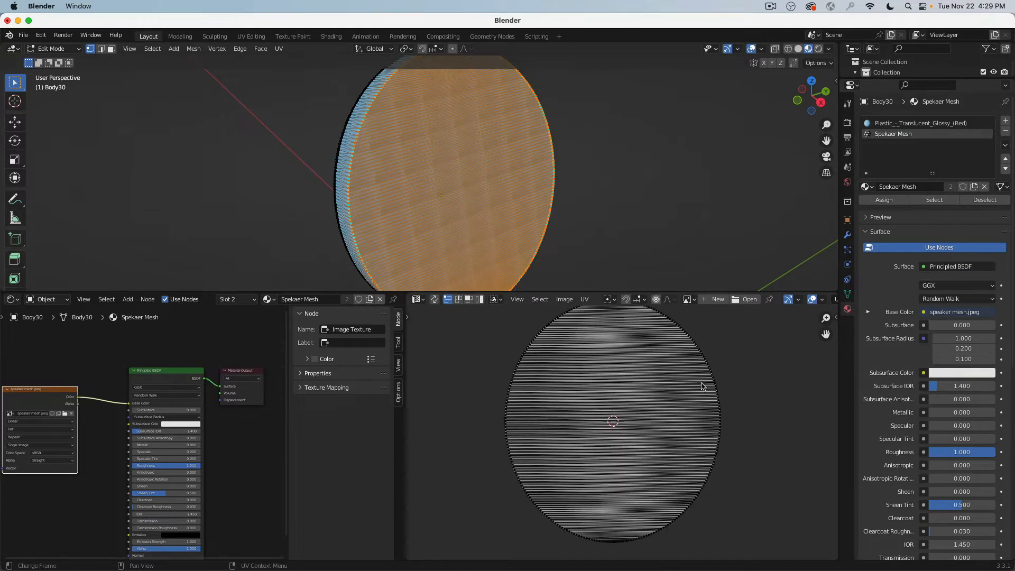
key(a)
key(s)
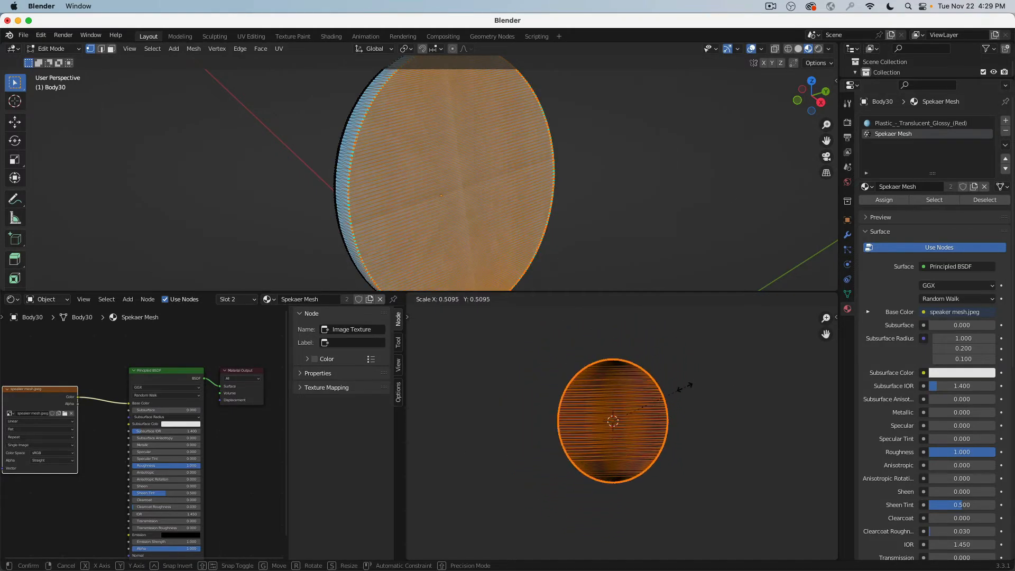
click(637, 414)
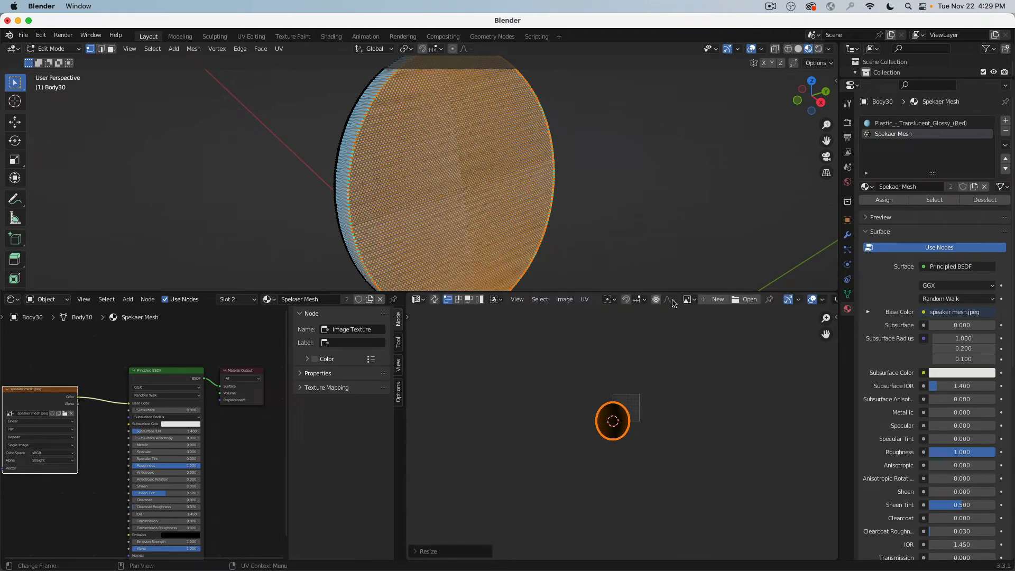
Show speaker mesh.jpeg in the UV Editor, then shrink the UV island further and move it inside the image
click(687, 300)
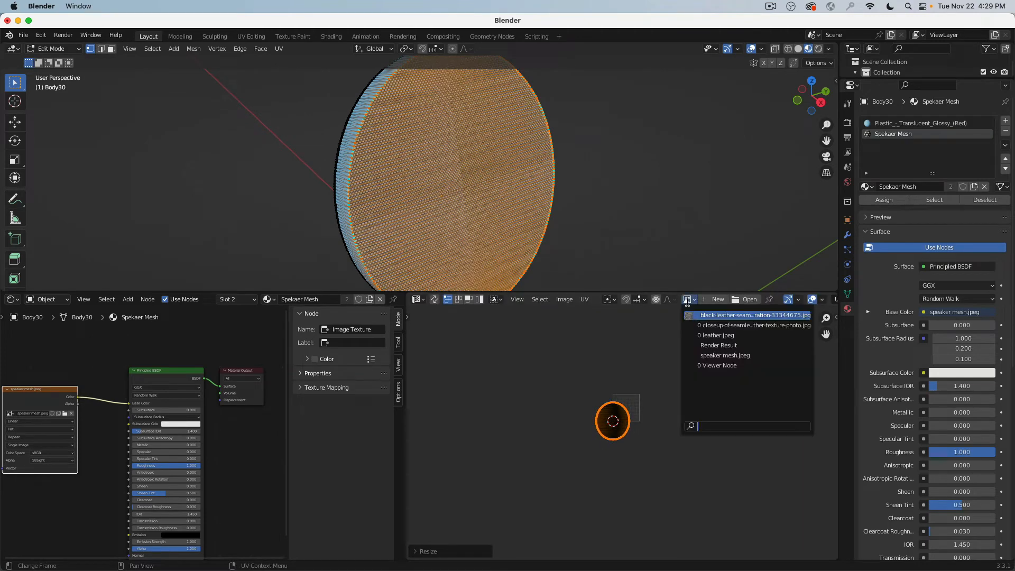
click(718, 355)
scroll(634, 391, up, 3)
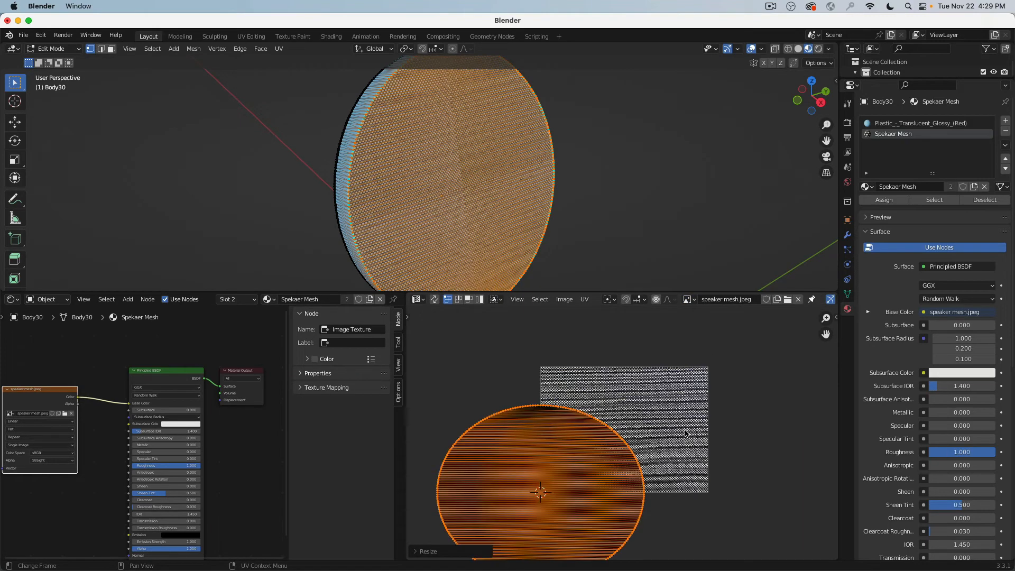
key(s)
key(g)
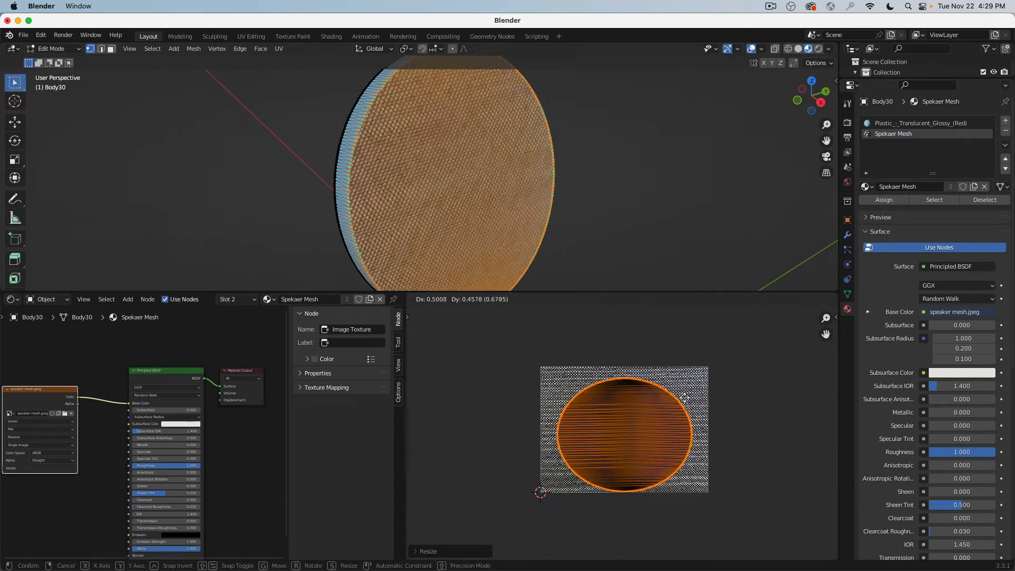
click(688, 397)
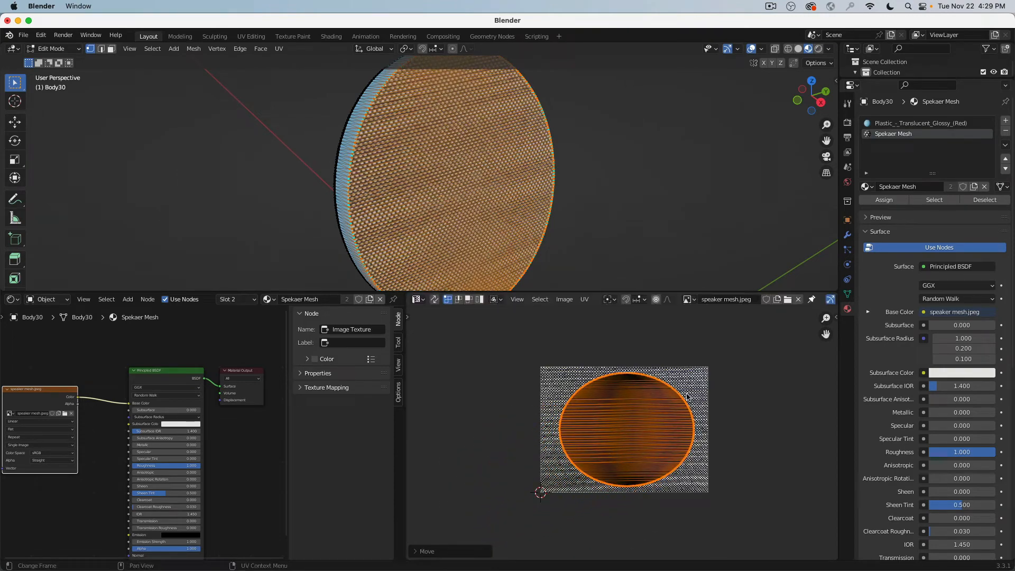
Fine-tune the position of the UV island within the speaker mesh image while checking the pattern on the ear cup
middle_drag(534, 183, 528, 188)
scroll(526, 190, up, 5)
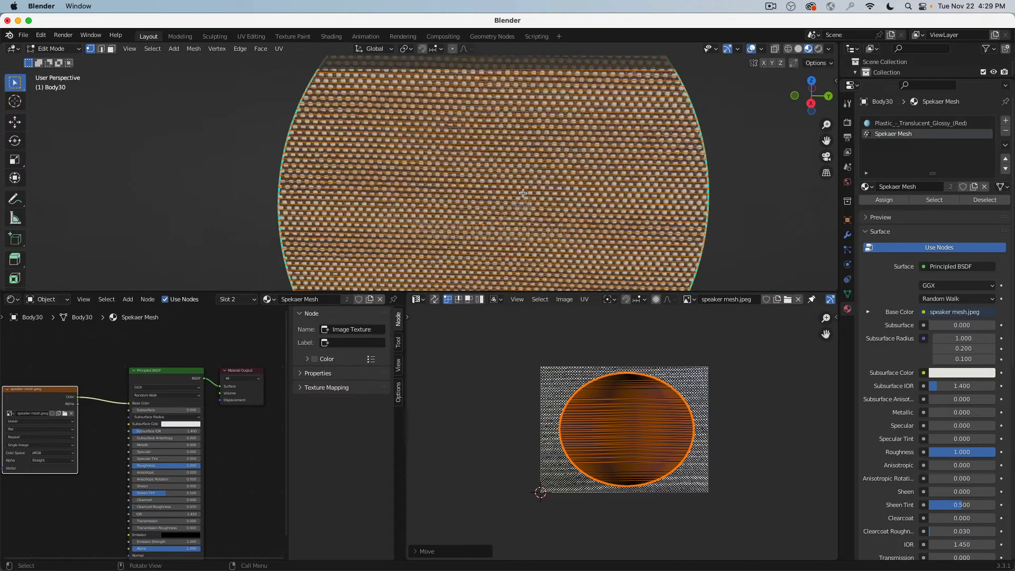
key(g)
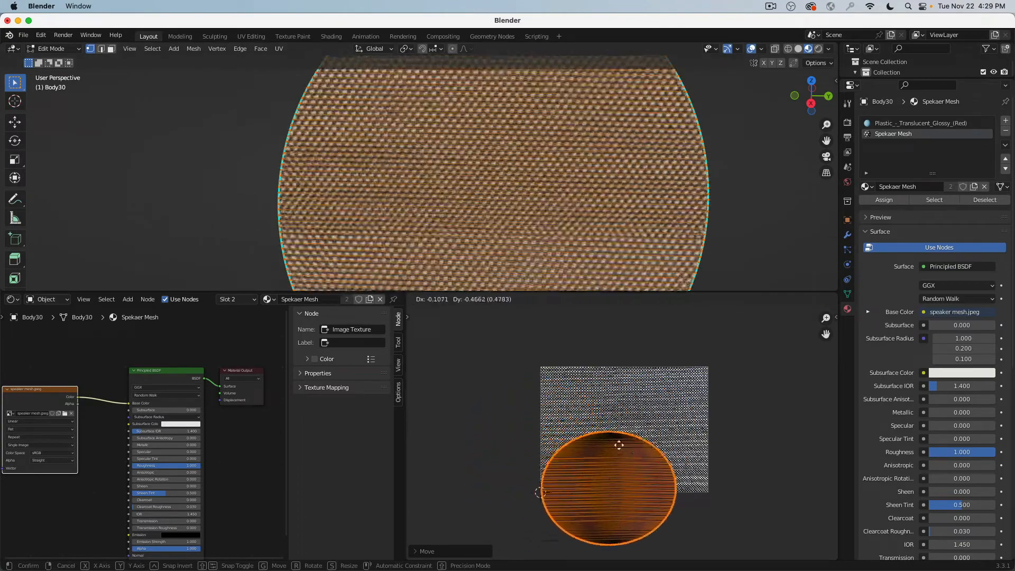
click(624, 390)
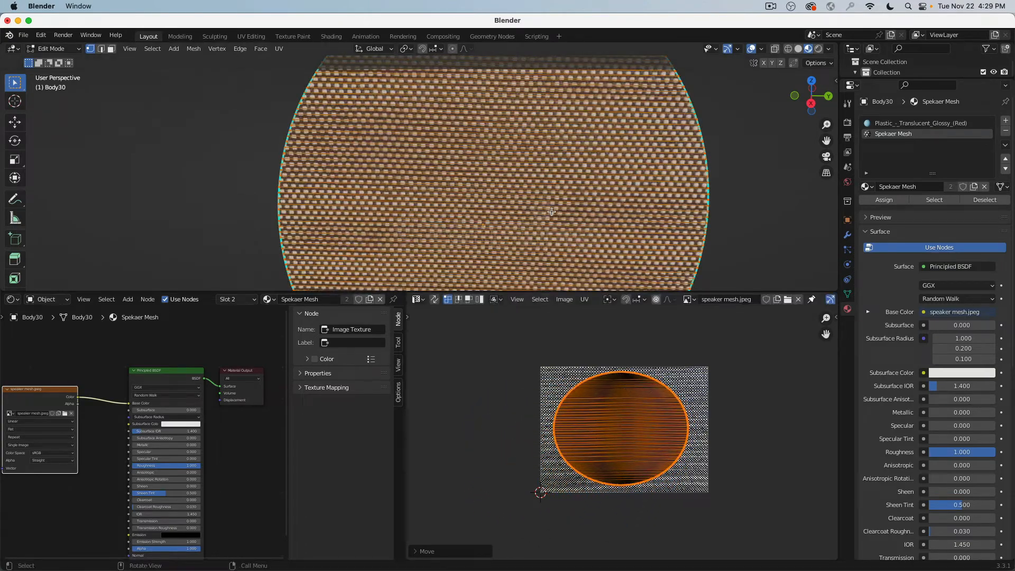
Switch to editing the other ear cup and select only its faces assigned to the Spekaer Mesh material
scroll(523, 206, down, 3)
scroll(524, 206, down, 3)
middle_drag(524, 207, 655, 209)
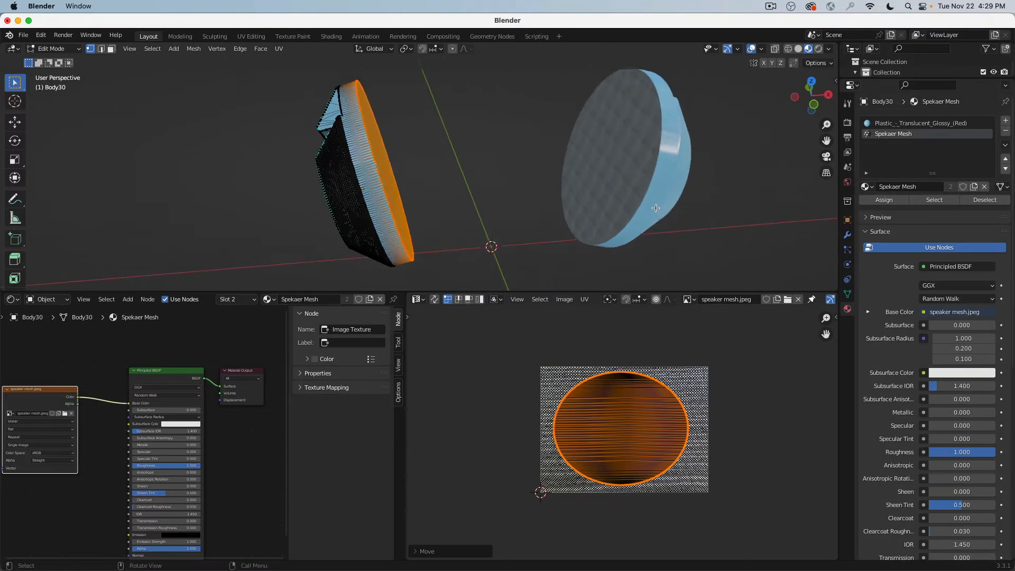
key(Tab)
click(629, 180)
key(Tab)
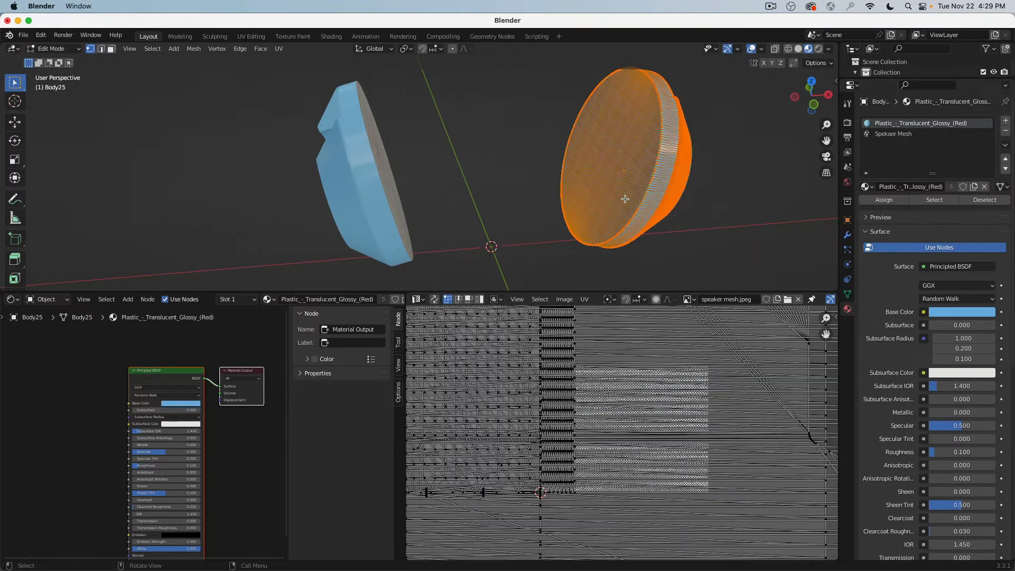
key(alt+a)
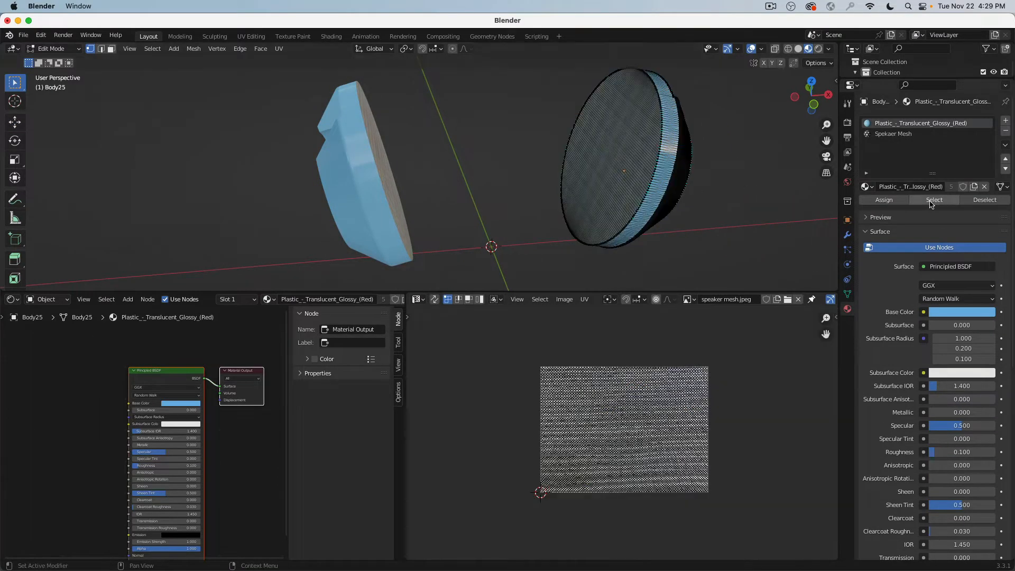
click(893, 134)
click(933, 201)
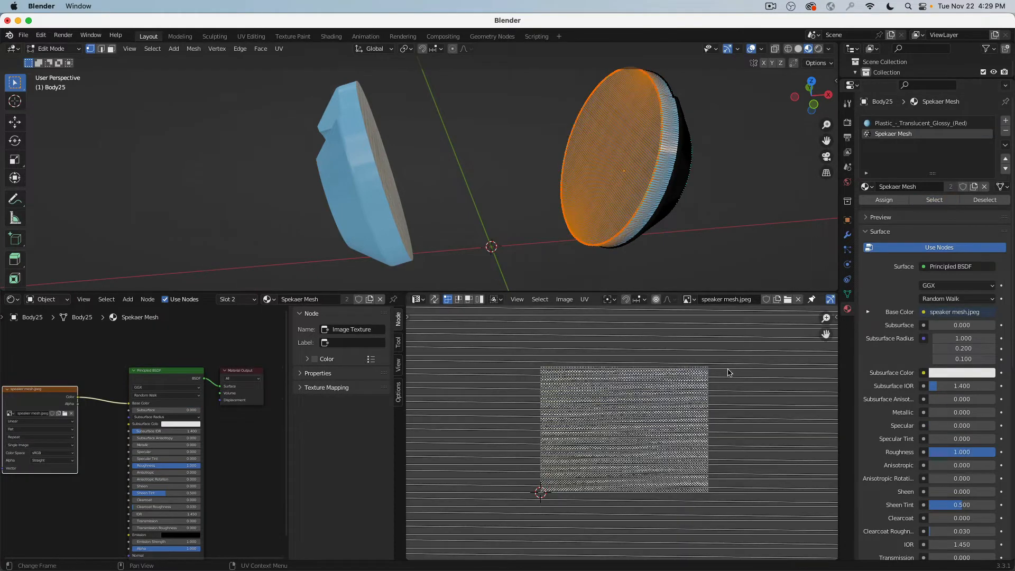
Scale down the second ear cup's UV island and move it inside the speaker mesh image
key(s)
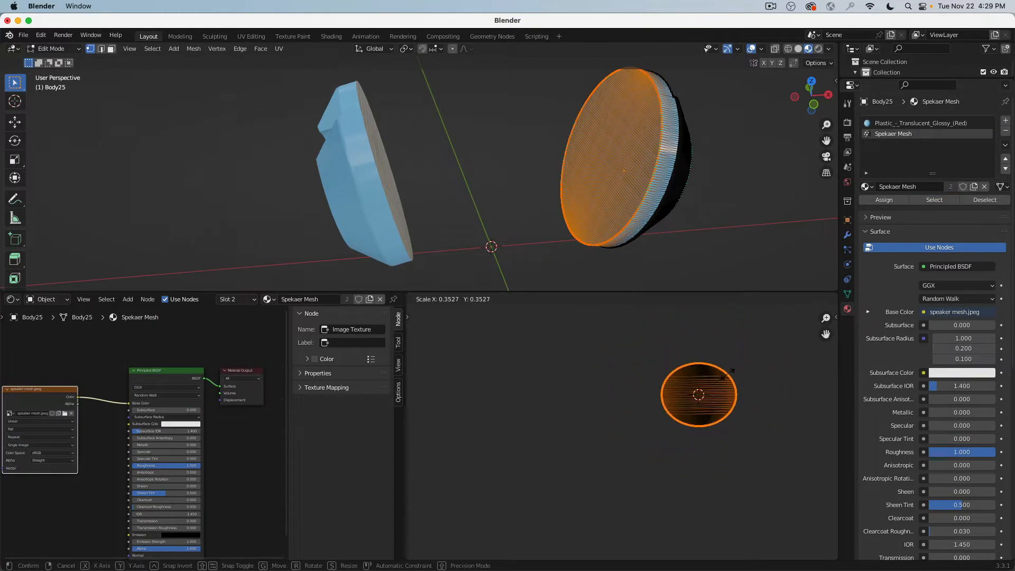
click(732, 377)
scroll(733, 378, up, 8)
key(s)
click(551, 415)
key(g)
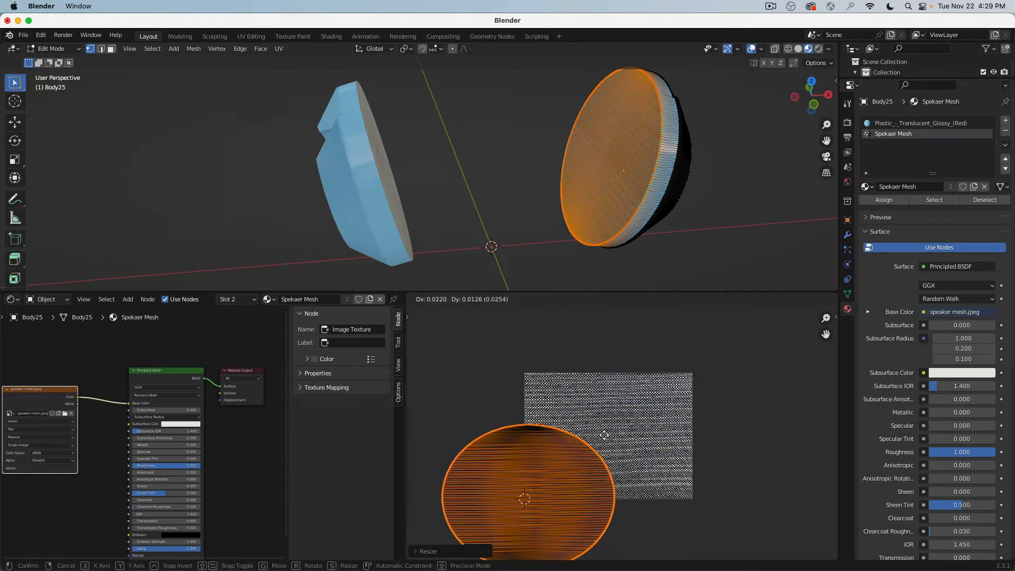
click(662, 394)
Select both ear cups in Object Mode and edit them together so their two UV islands can be compared
key(Tab)
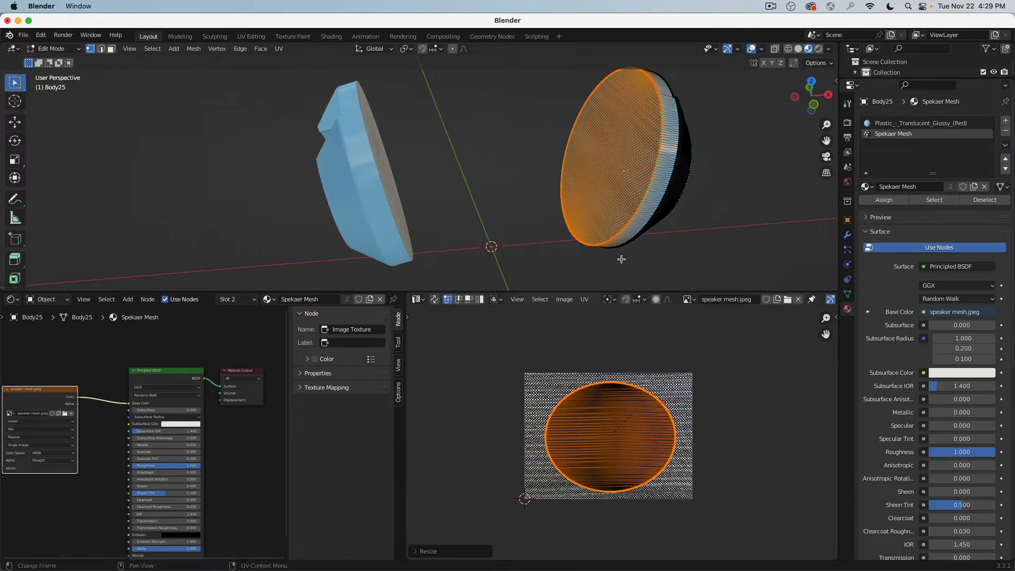
middle_drag(616, 256, 527, 186)
click(491, 192)
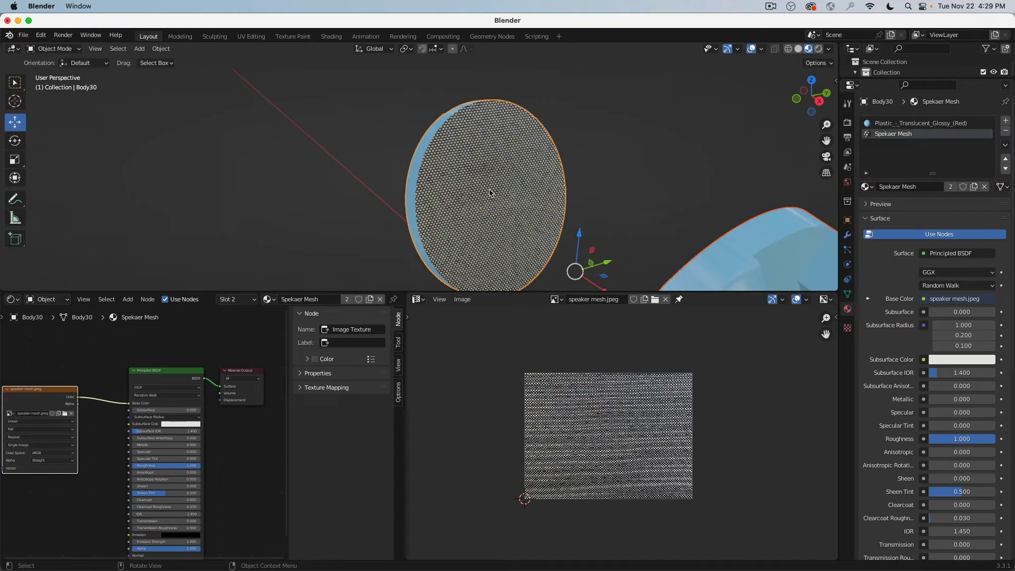
key(Tab)
scroll(674, 431, up, 4)
scroll(662, 422, down, 2)
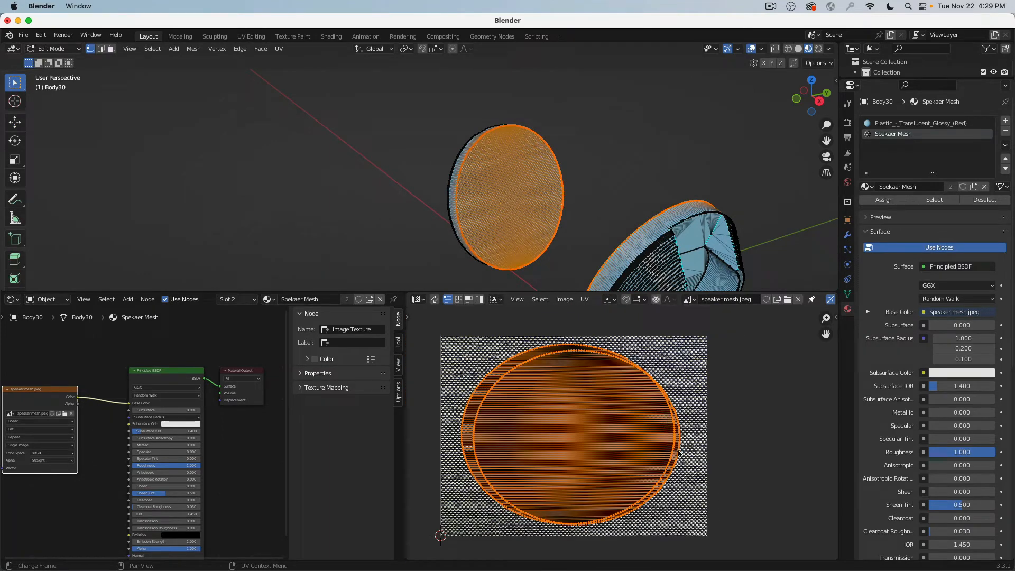
middle_drag(568, 248, 596, 230)
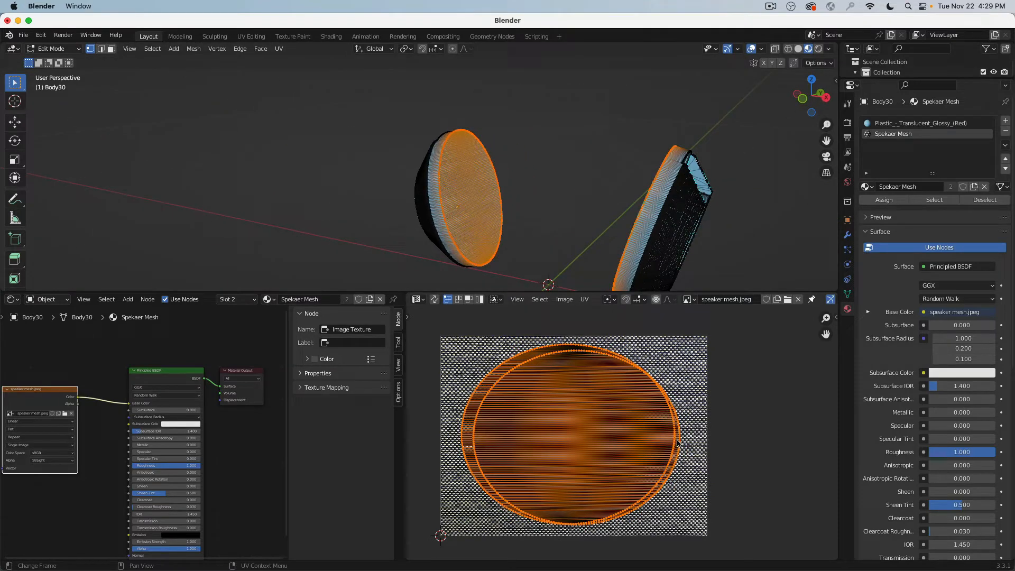
Select only the smaller UV island, move it over the other one and scale it up slightly to match
key(alt+a)
key(l)
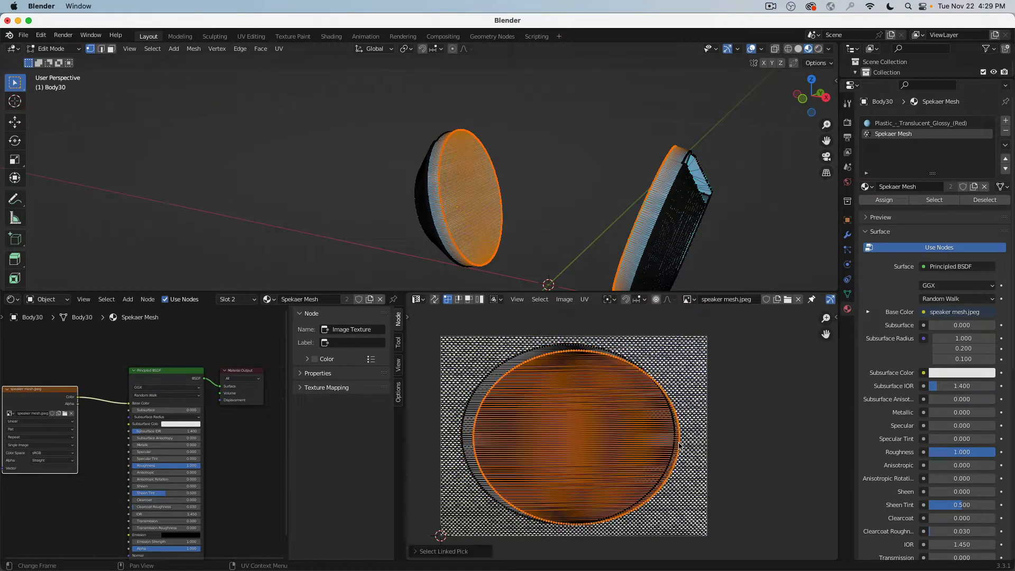
key(g)
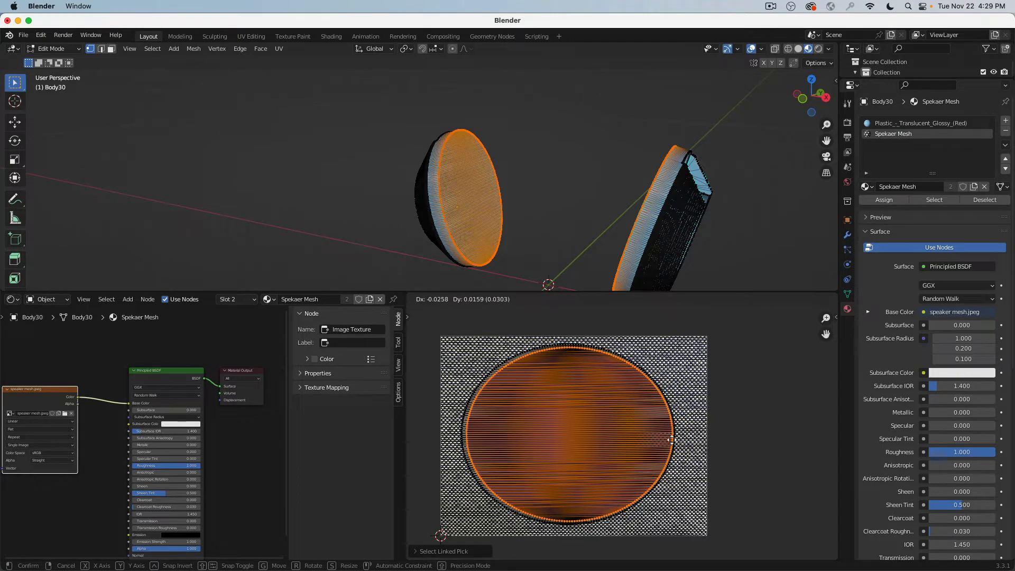
click(672, 441)
scroll(672, 442, up, 1)
key(s)
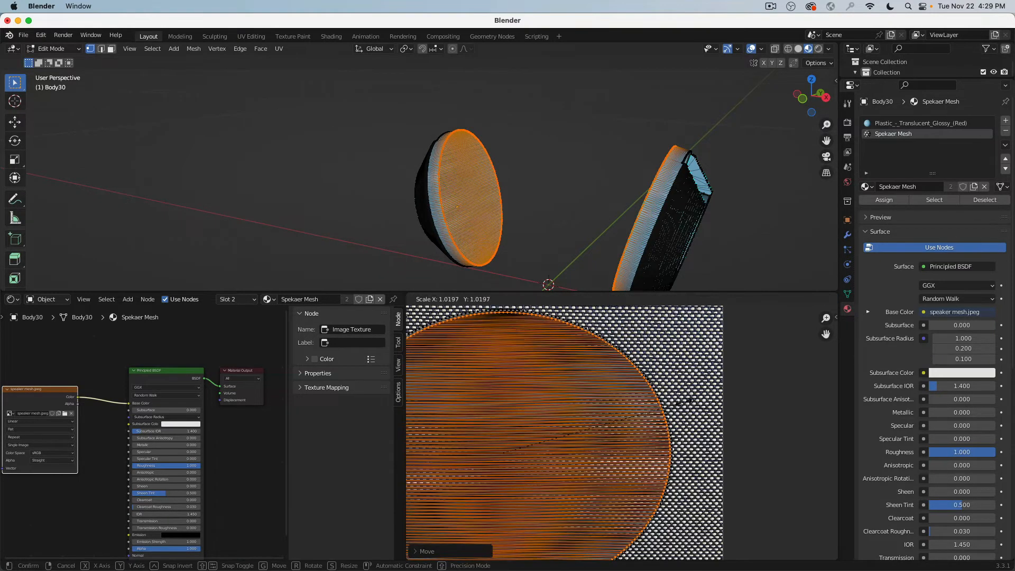
click(678, 400)
scroll(672, 403, down, 3)
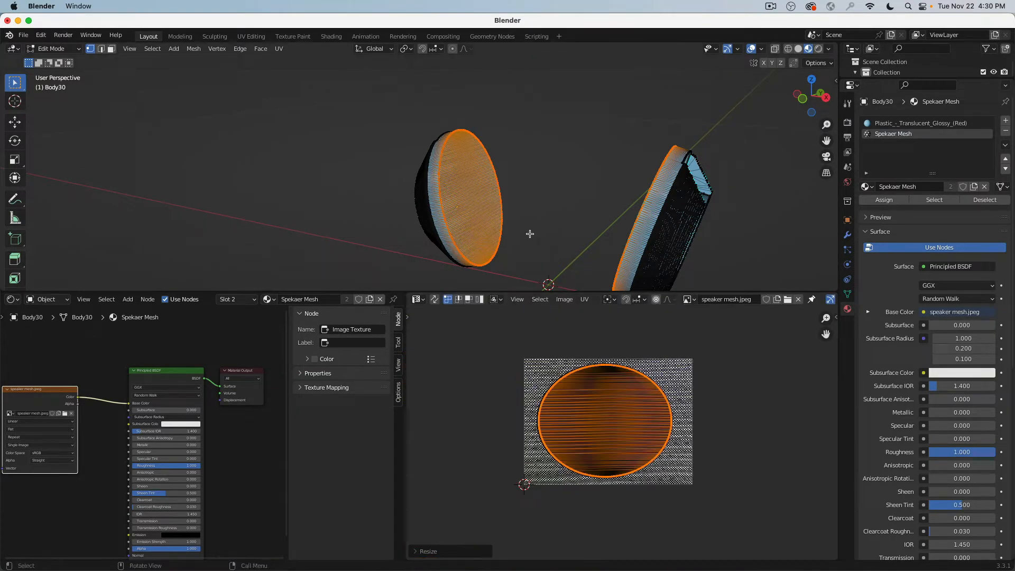
Return to Object Mode, unhide all objects and check the mesh and leather textures on the ear cup up close
key(Tab)
middle_drag(529, 234, 479, 201)
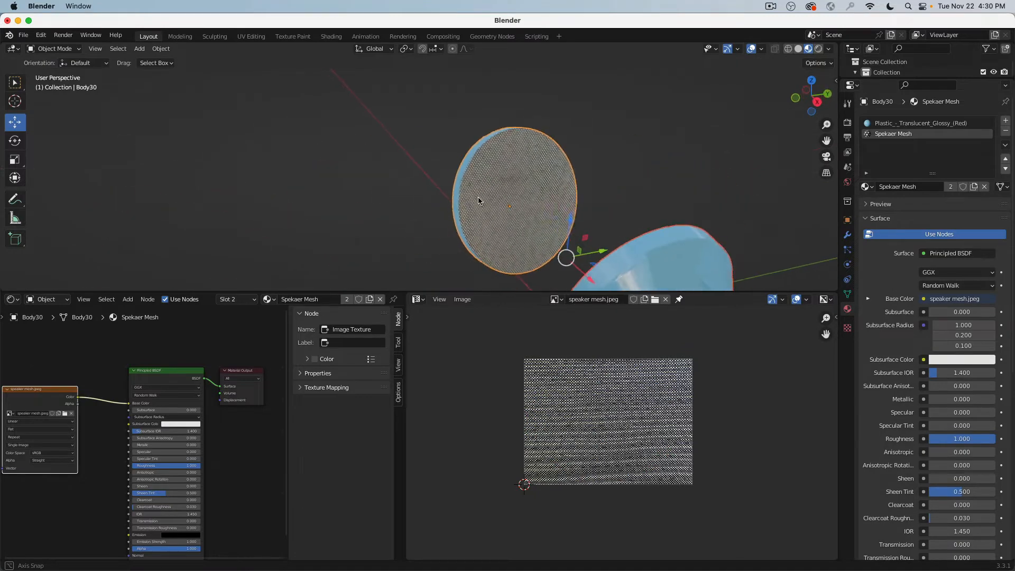
scroll(479, 201, up, 6)
scroll(497, 168, down, 2)
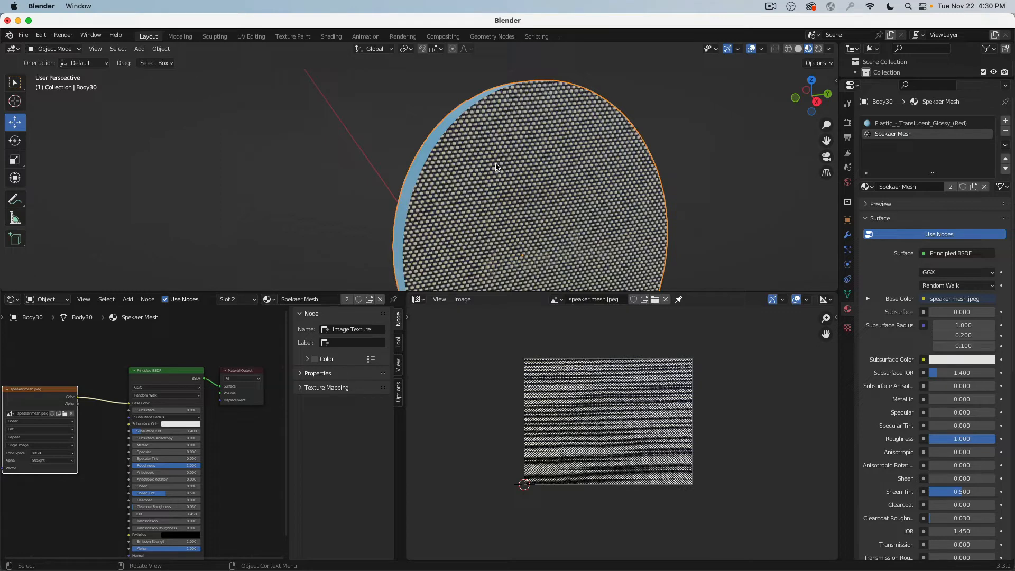
key(alt+h)
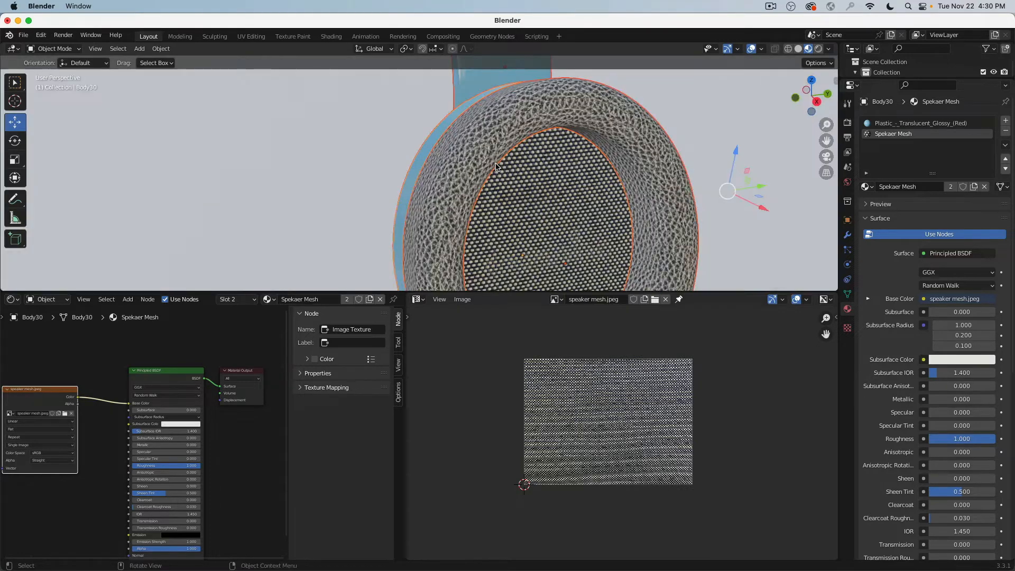
scroll(495, 166, down, 5)
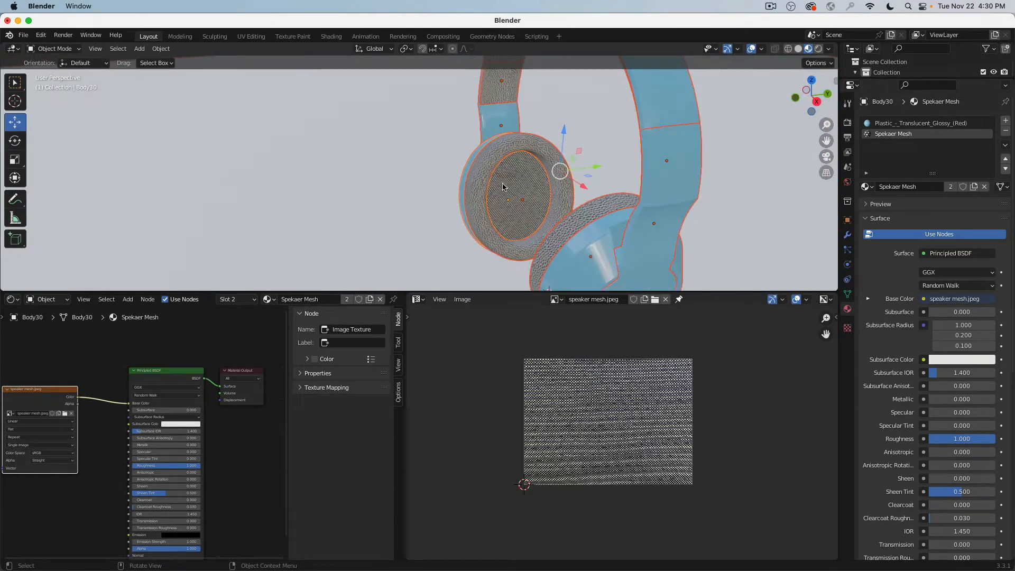
scroll(503, 186, up, 4)
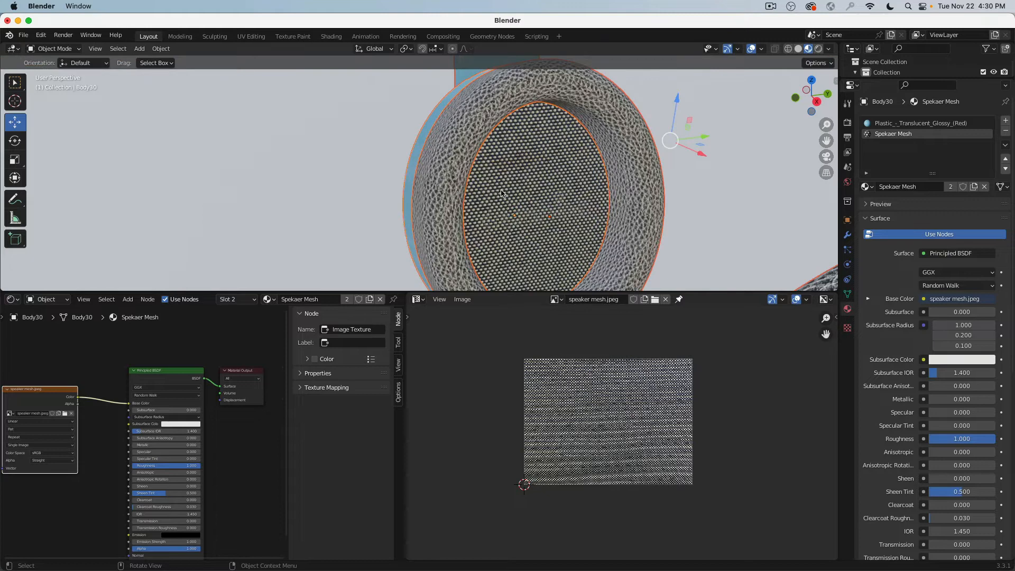
middle_drag(370, 185, 415, 180)
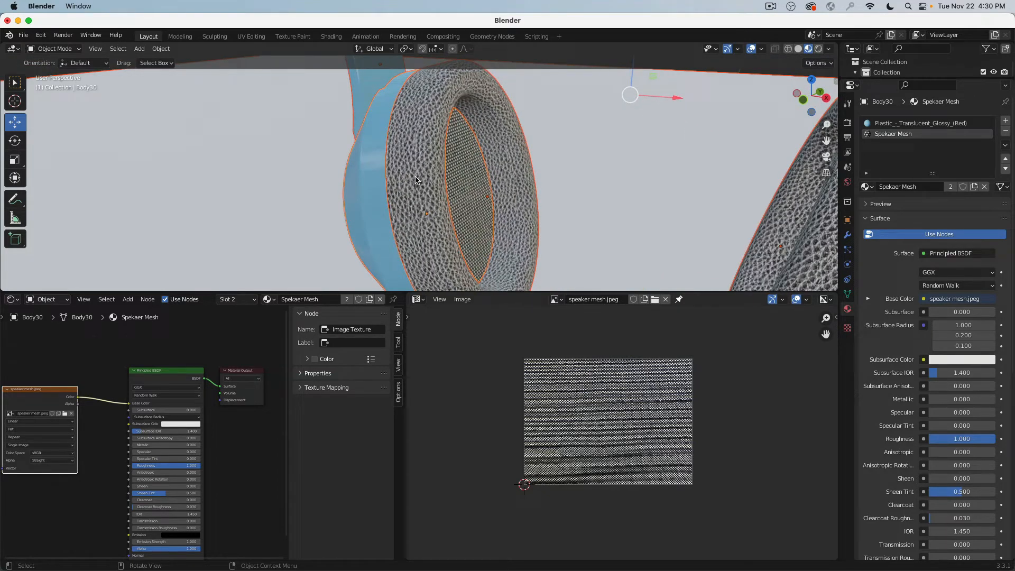
Frame the whole headphone model and switch the render engine to Cycles
scroll(441, 154, down, 6)
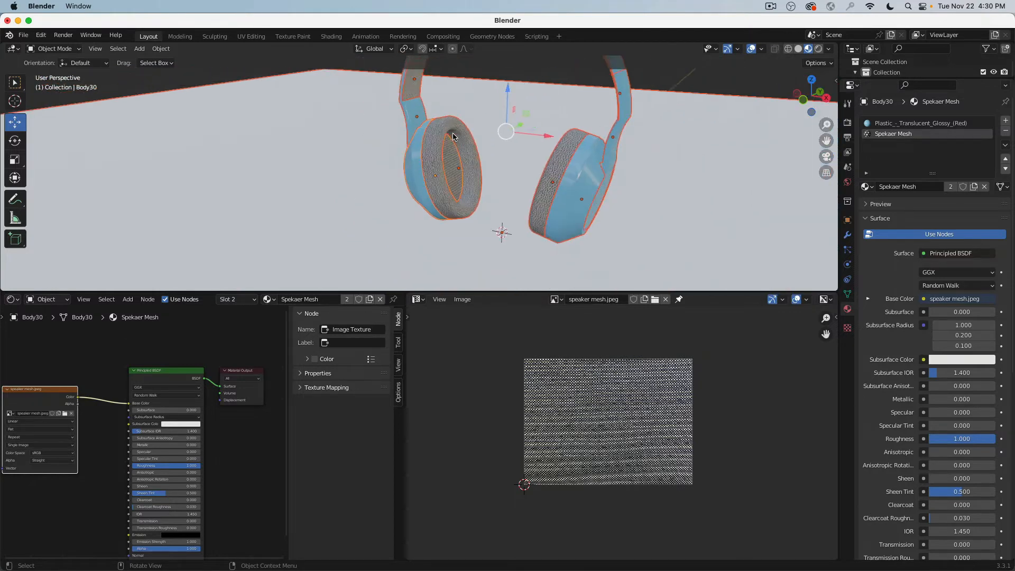
scroll(423, 224, up, 2)
middle_drag(423, 224, 415, 193)
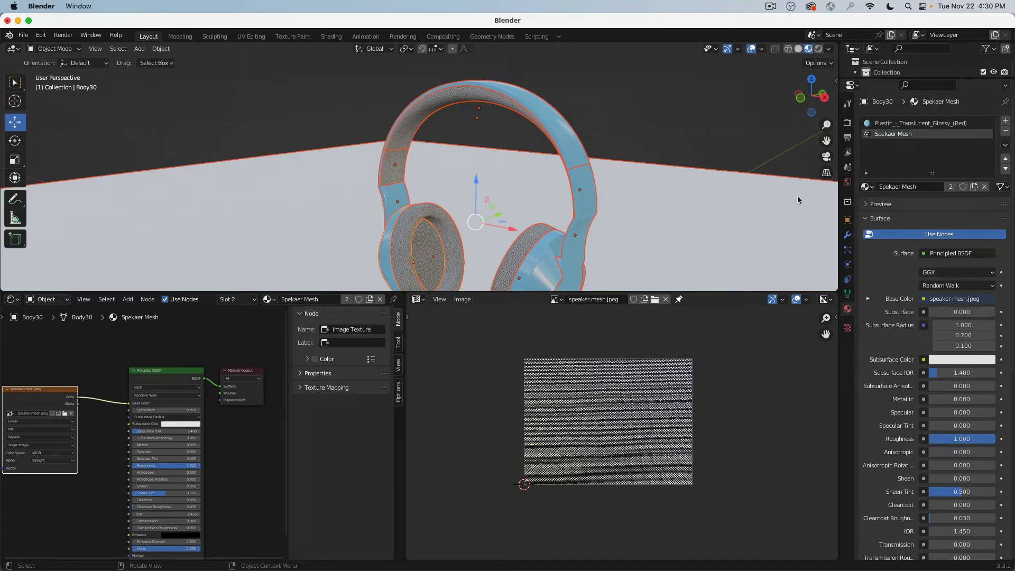
click(848, 123)
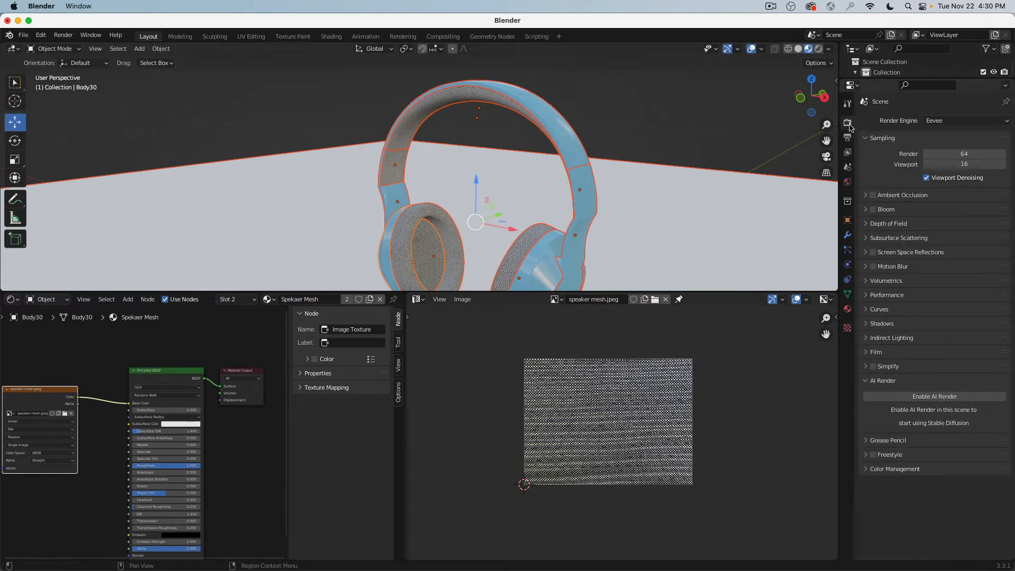
click(934, 123)
click(940, 154)
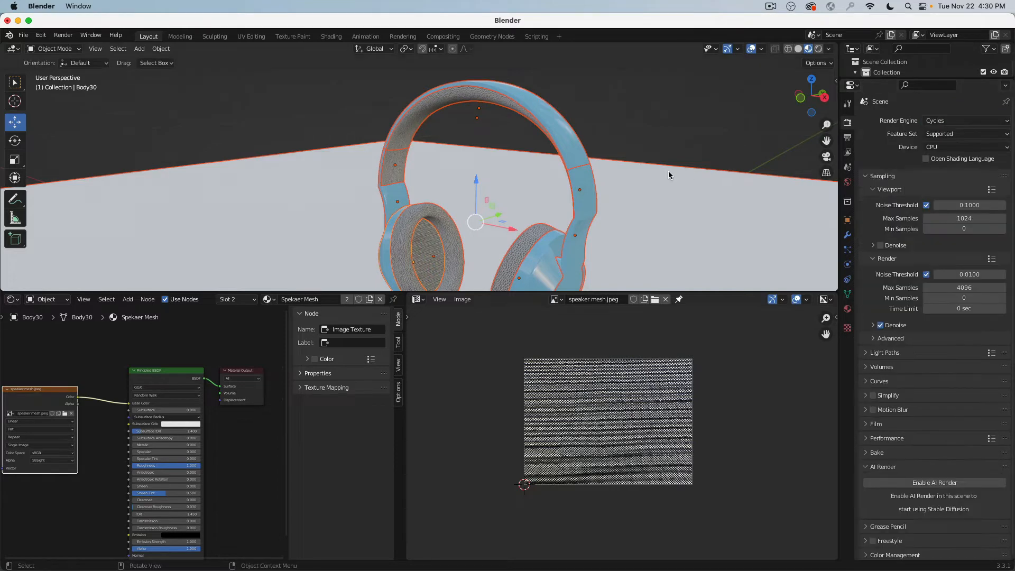
Add an area light at the centre of the headphones and raise it about 0.23 m along Z above the headband
click(811, 79)
scroll(543, 178, down, 1)
key(shift+a)
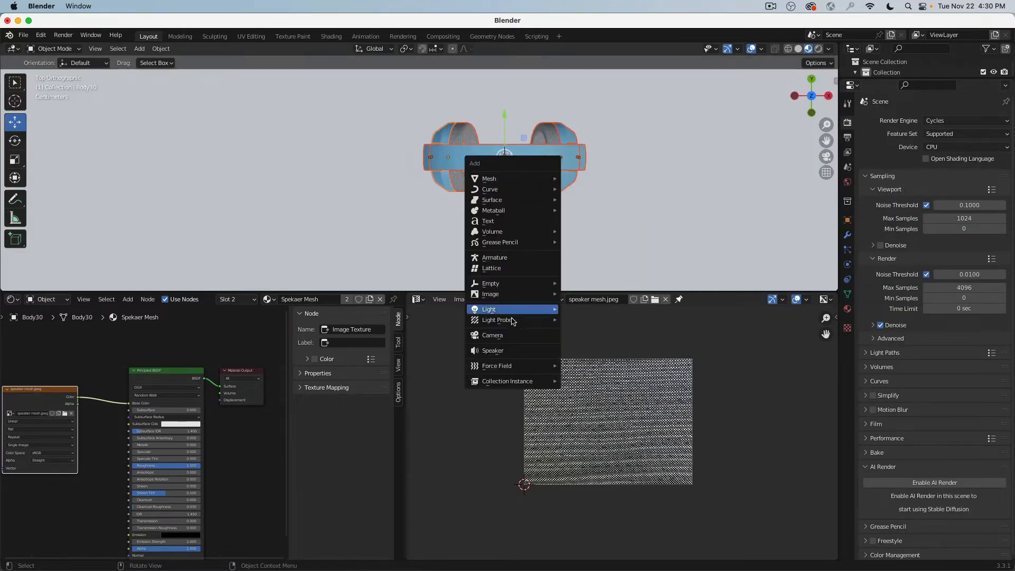
mouse_move(517, 317)
click(587, 344)
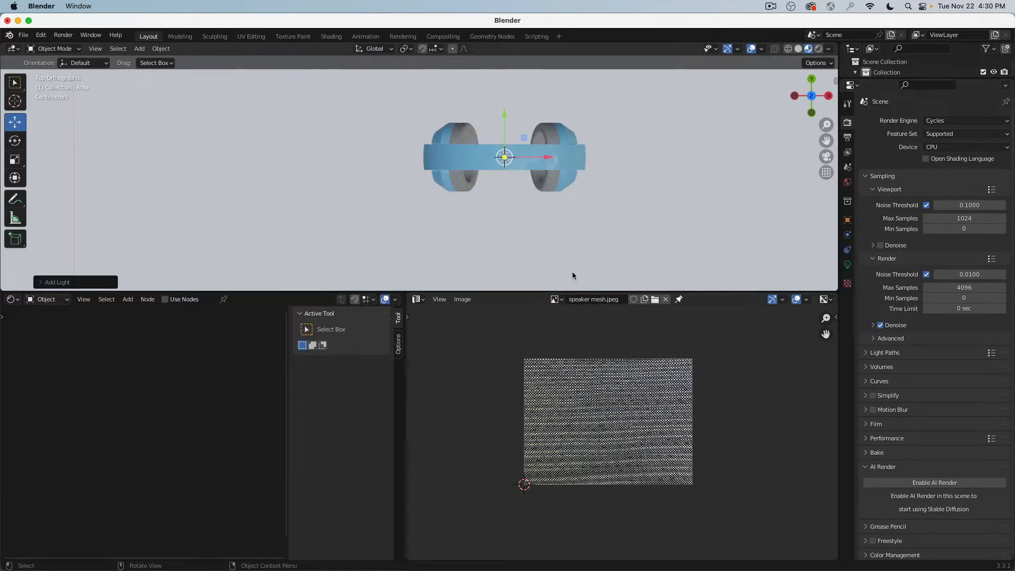
middle_drag(573, 211, 536, 189)
key(g)
key(z)
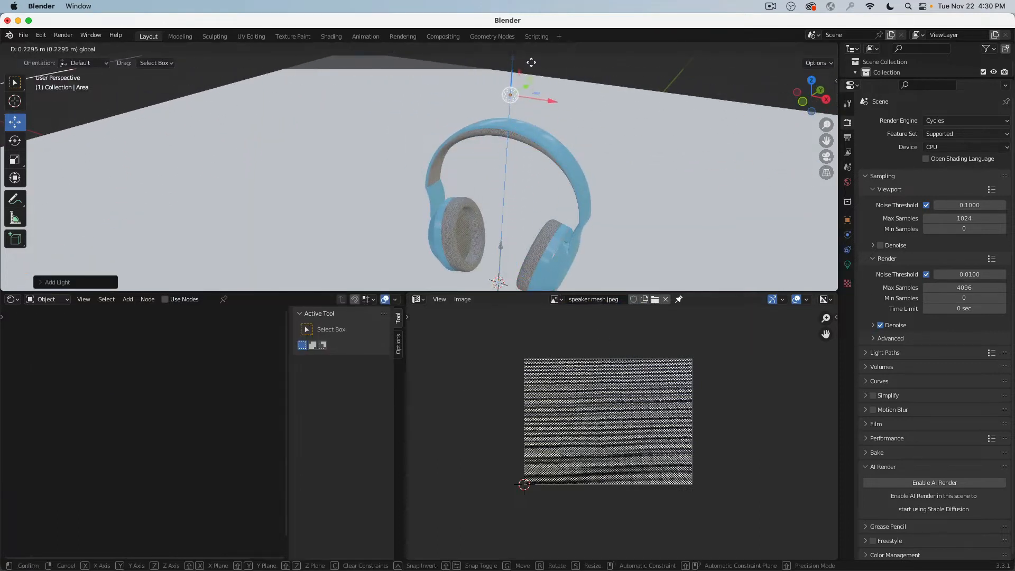
click(780, 42)
Switch the 3D viewport to rendered shading and check how the area light falls on the headphones
click(818, 50)
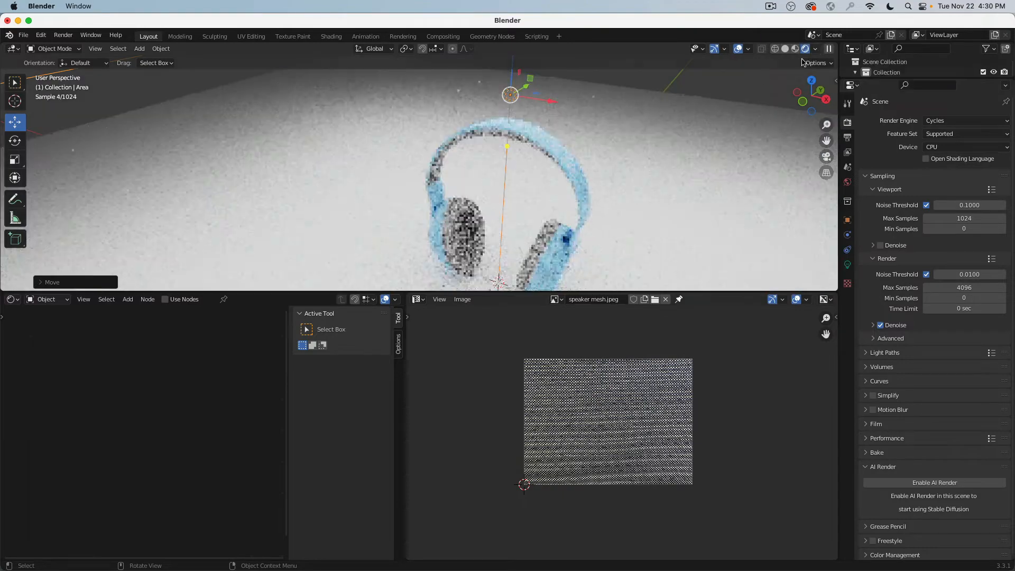
middle_drag(669, 204, 575, 192)
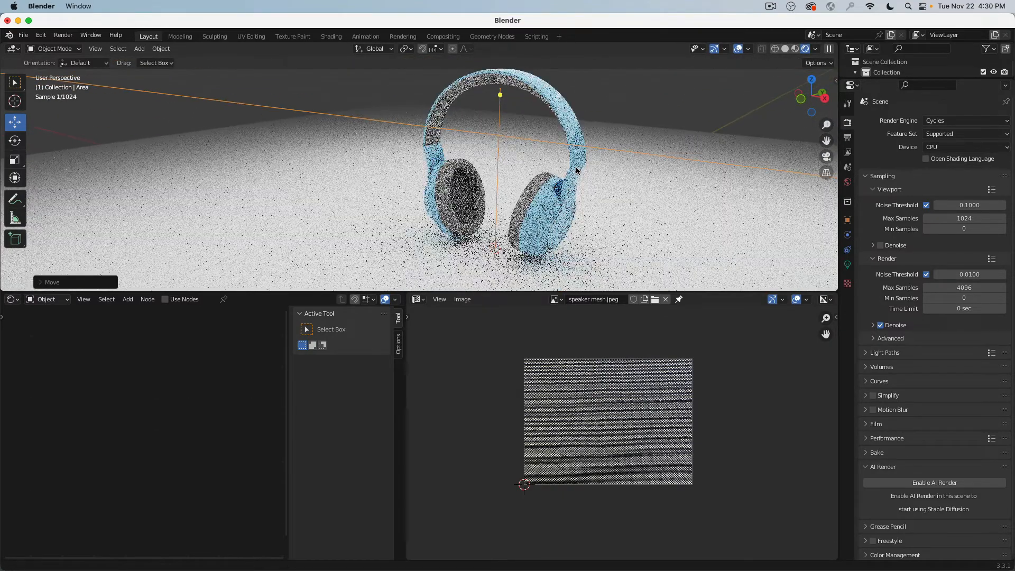
scroll(531, 153, up, 2)
shift+middle_drag(532, 153, 526, 174)
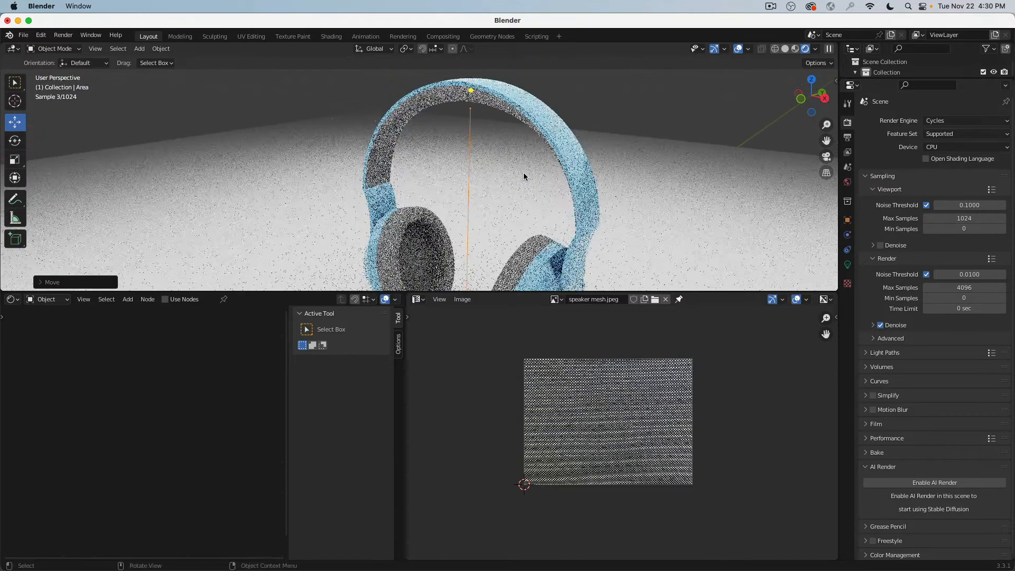
Set the world background strength to 0
click(848, 182)
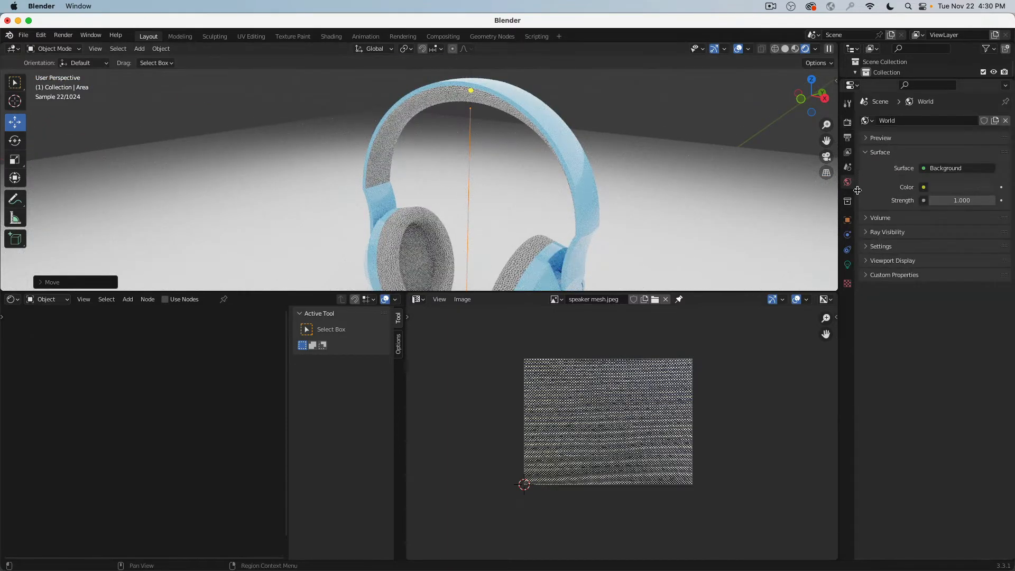
double_click(958, 201)
text(0)
key(Return)
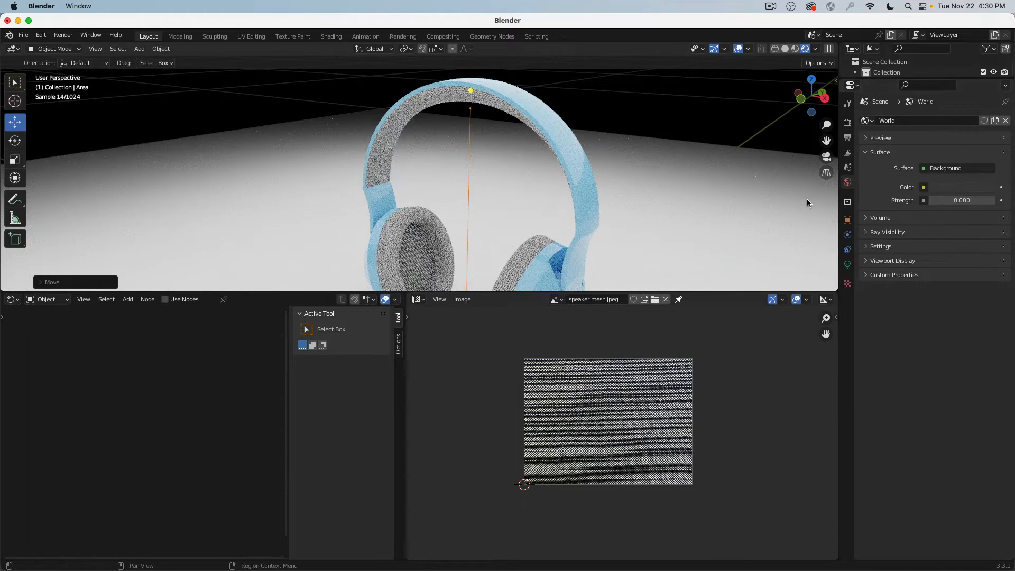
Select the floor plane and scale it up well beyond its current edges around the headphones
click(665, 200)
scroll(666, 204, down, 4)
key(s)
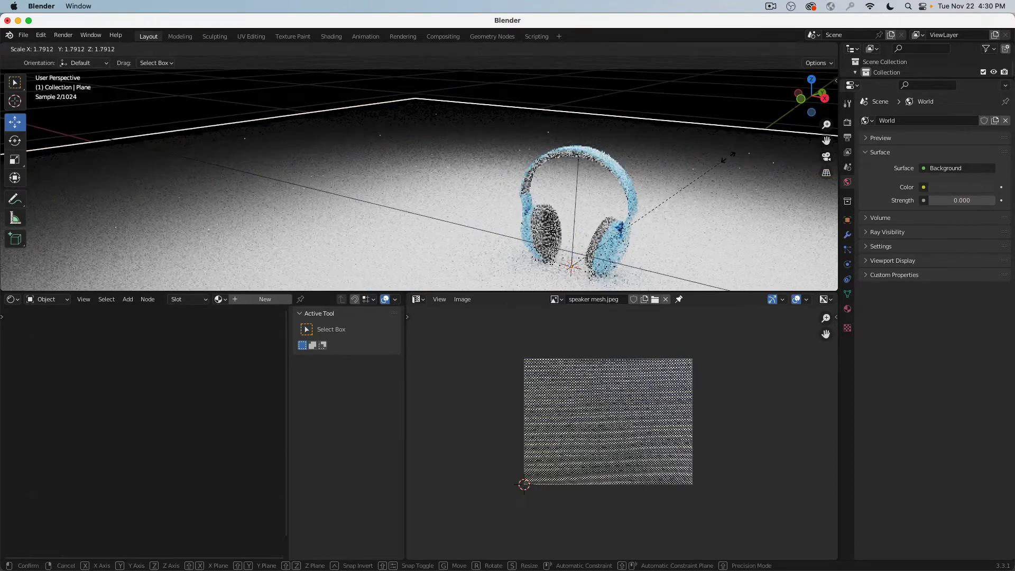
click(221, 236)
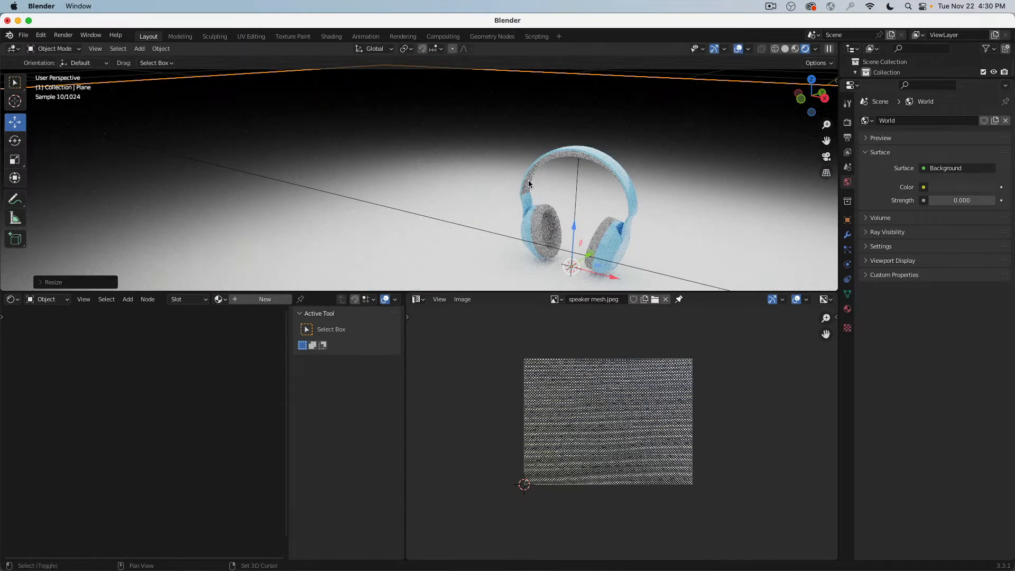
Make the 3D viewport slightly taller, frame the headphones closely and select the upper headband to show its plastic material
shift+middle_drag(530, 183, 464, 135)
drag(495, 293, 494, 382)
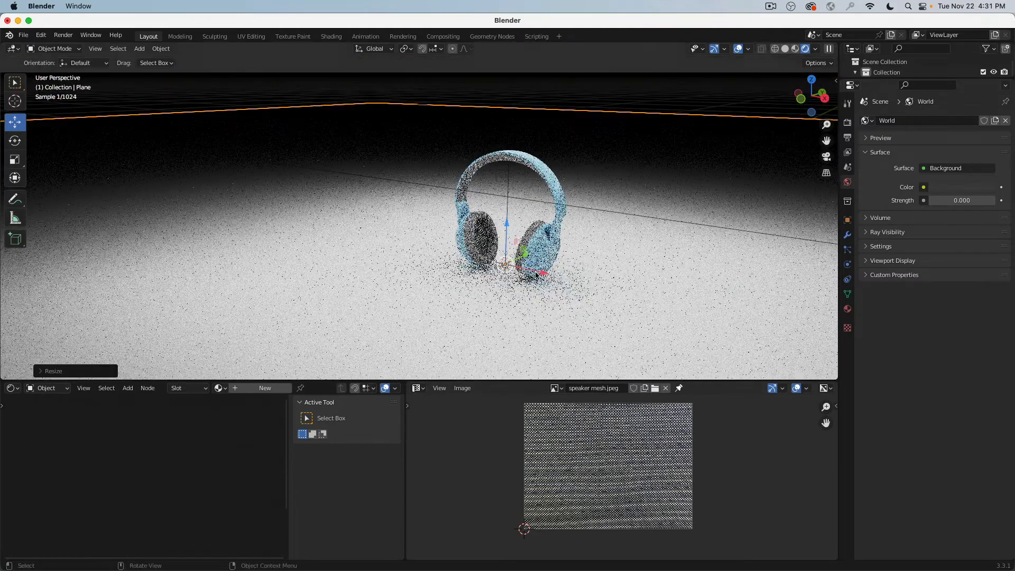
scroll(536, 285, up, 6)
mouse_move(536, 282)
shift+middle_down()
mouse_move(536, 294)
mouse_move(545, 271)
shift+middle_up()
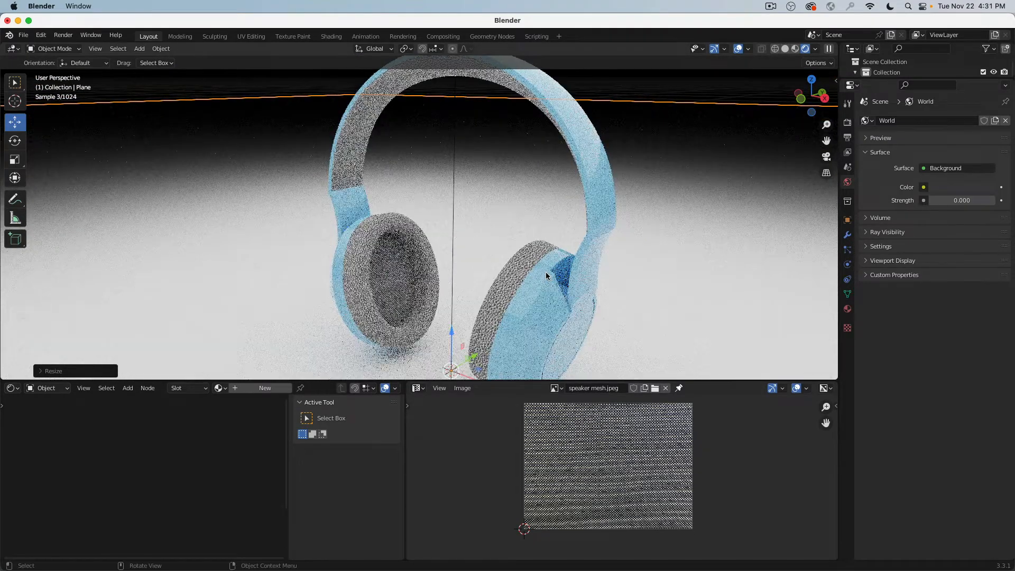
click(595, 146)
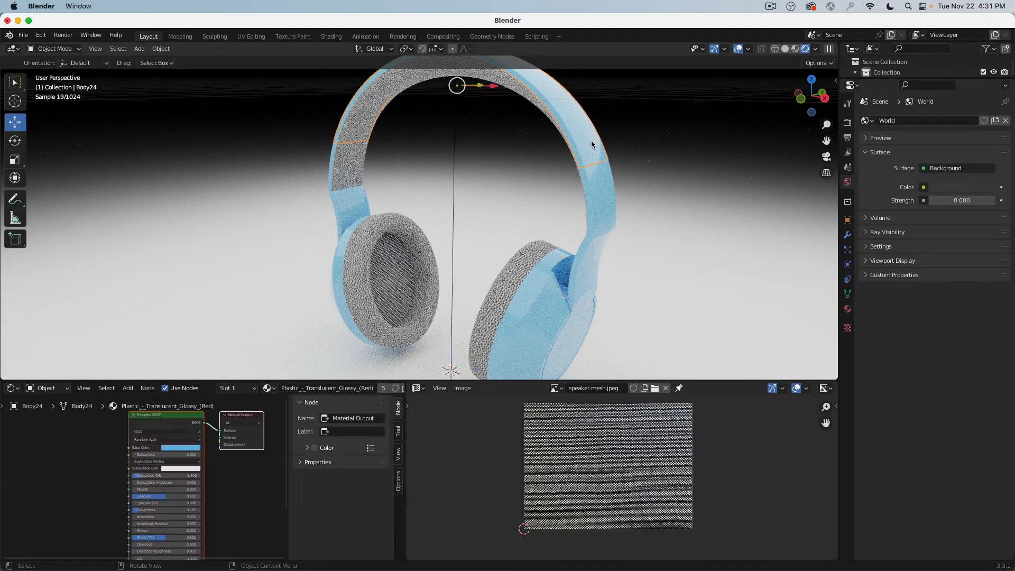
drag(427, 379, 474, 321)
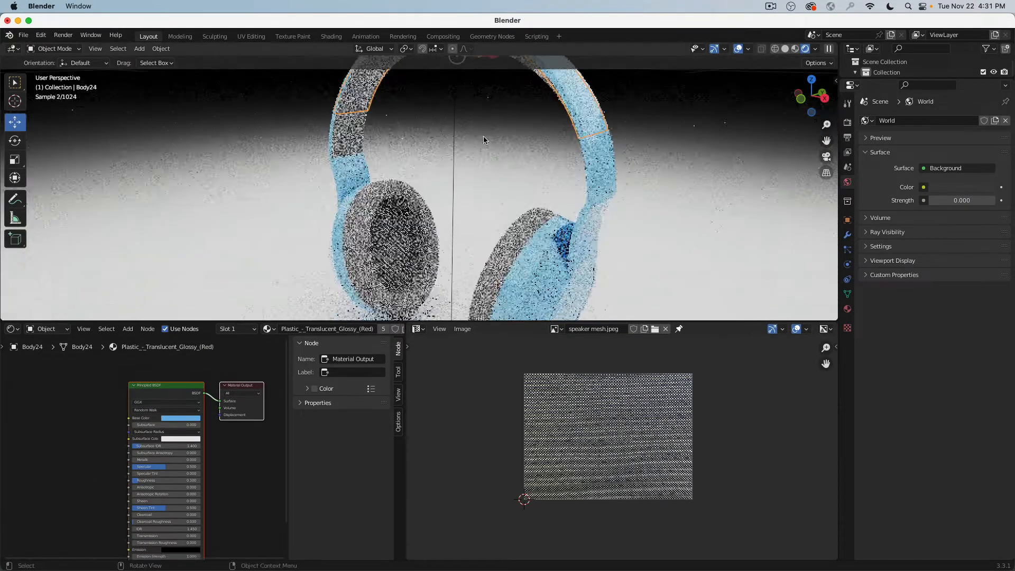
Split the 3D viewport vertically into two side-by-side views
right_click(610, 42)
click(606, 58)
click(428, 159)
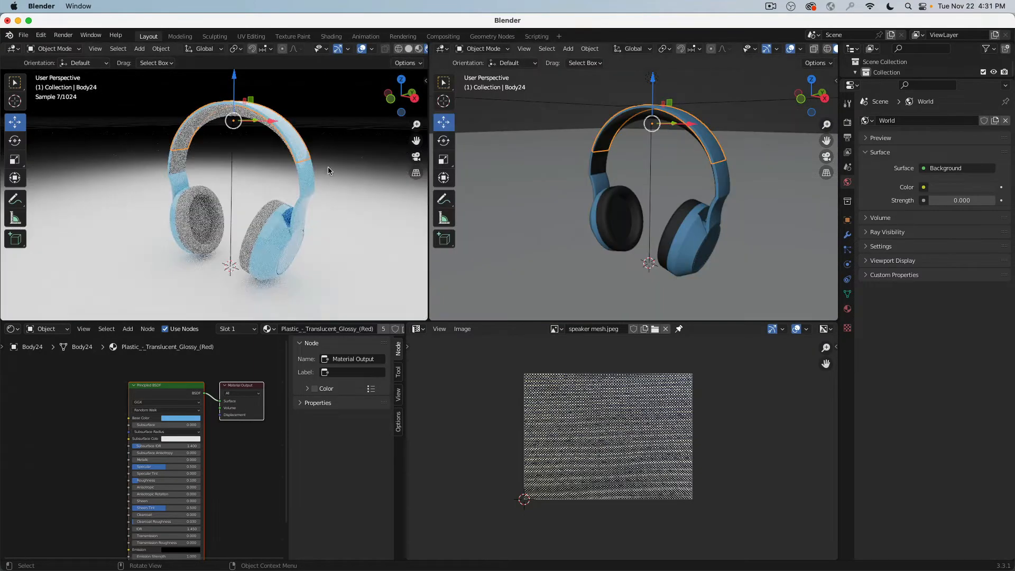
Zoom the rendered view in on the blue headband and enlarge the Principled BSDF node, hiding the node editor's sidebar
scroll(327, 166, up, 15)
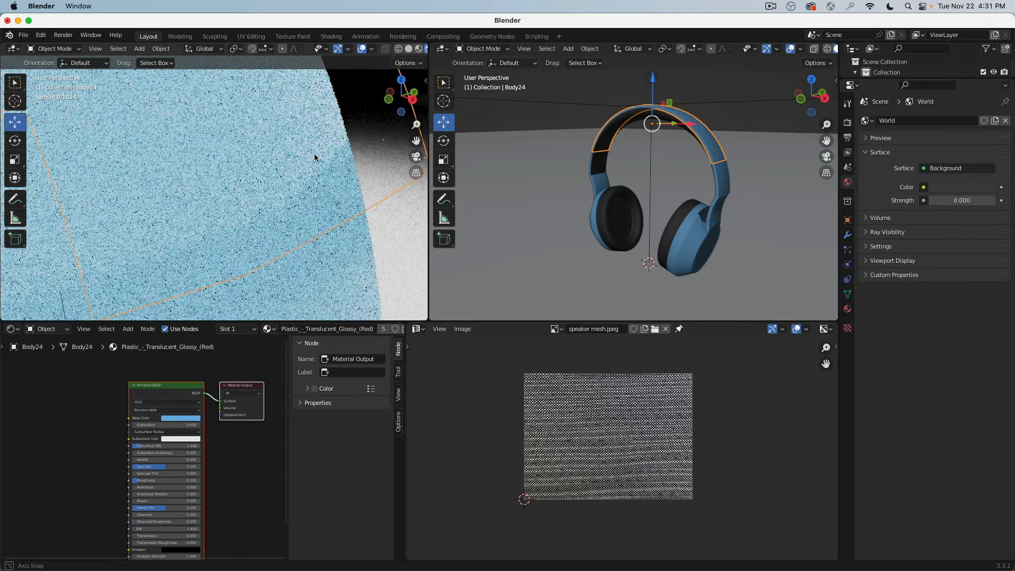
middle_drag(314, 157, 344, 177)
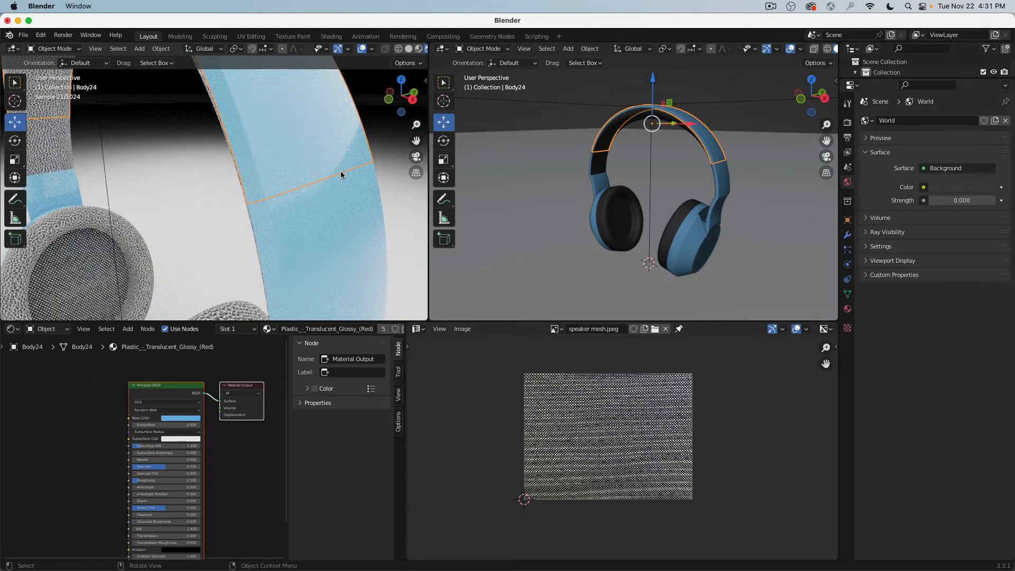
scroll(157, 419, up, 1)
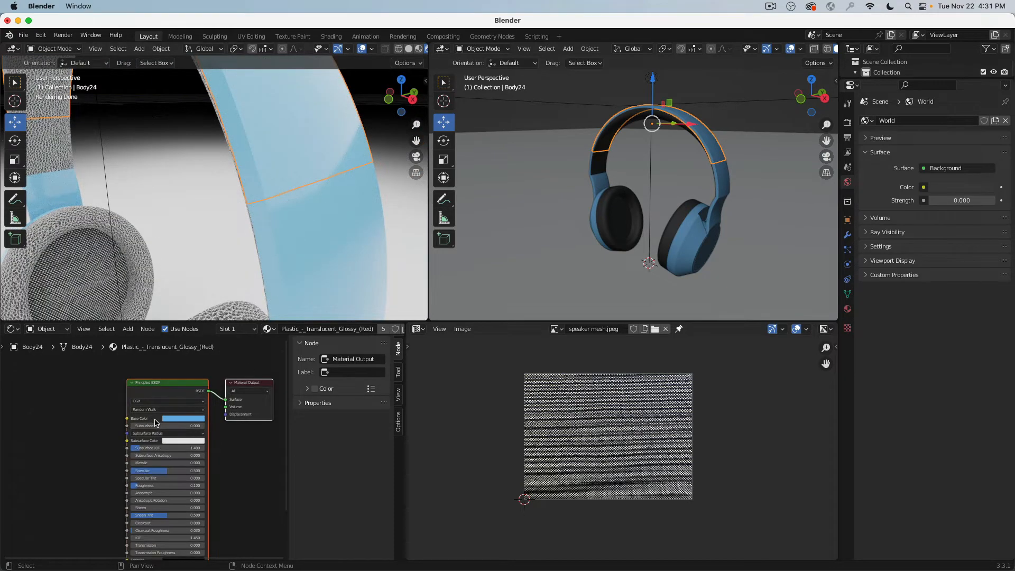
key(n)
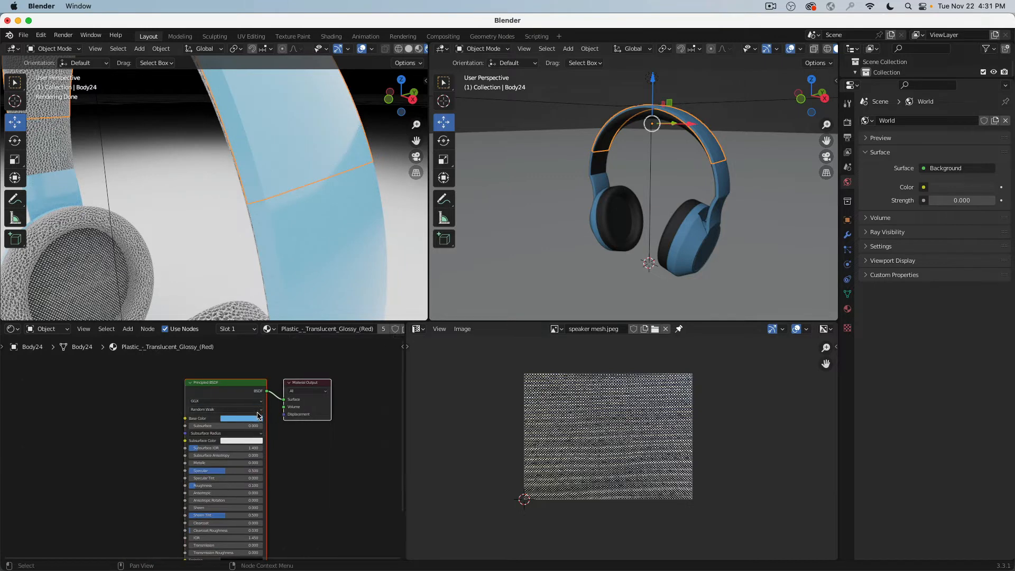
scroll(200, 424, up, 3)
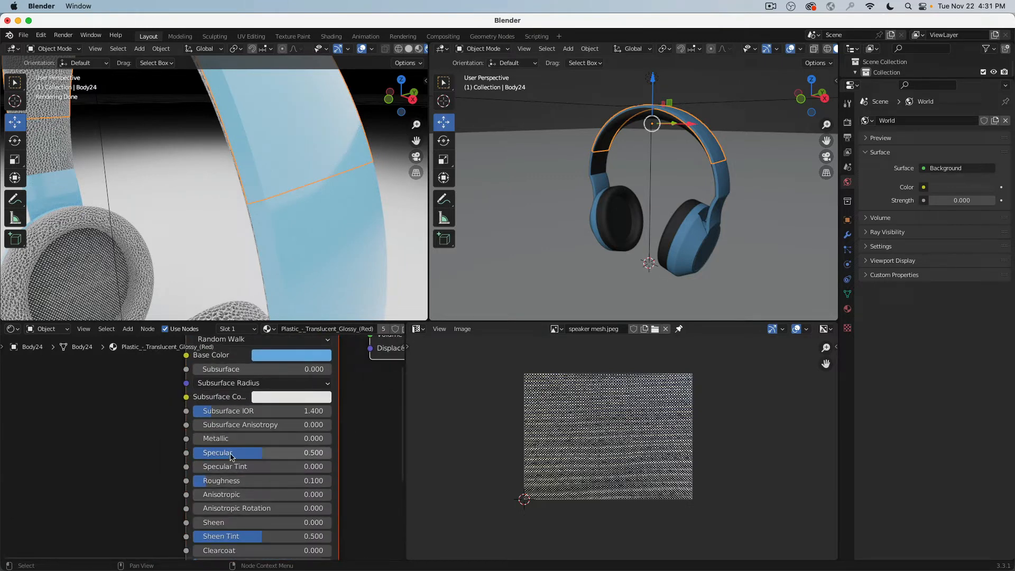
Try a roughness of 0.2 on the blue plastic material, and settle on a roughness of 0
drag(225, 482, 211, 483)
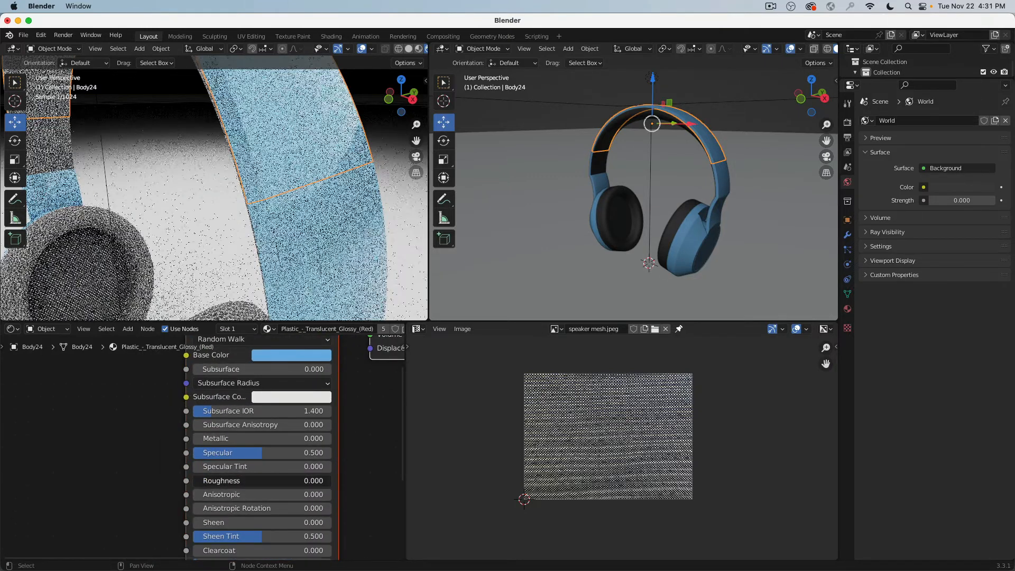
click(211, 482)
text(.2)
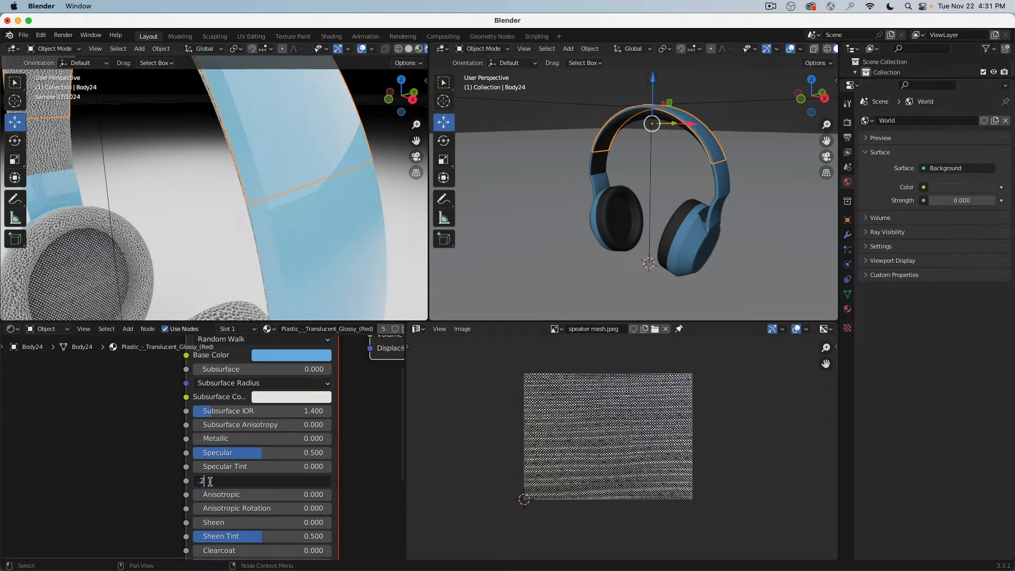
key(Return)
click(210, 482)
text(0)
key(Return)
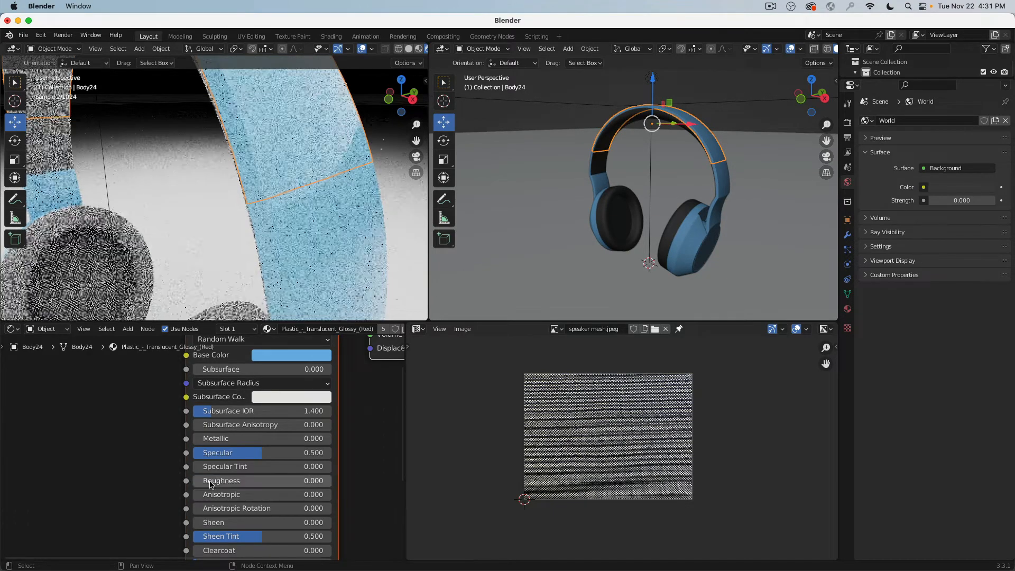
Add a Noise Texture node beside the lower part of the plastic material's Principled BSDF node
scroll(166, 482, down, 3)
middle_drag(177, 482, 265, 365)
middle_drag(204, 492, 207, 426)
scroll(207, 426, down, 1)
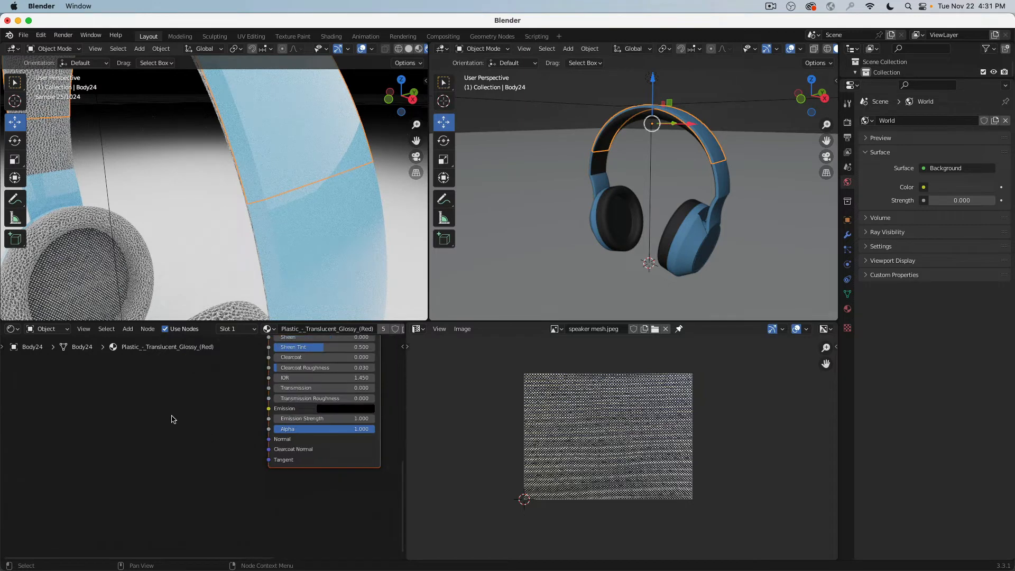
click(125, 329)
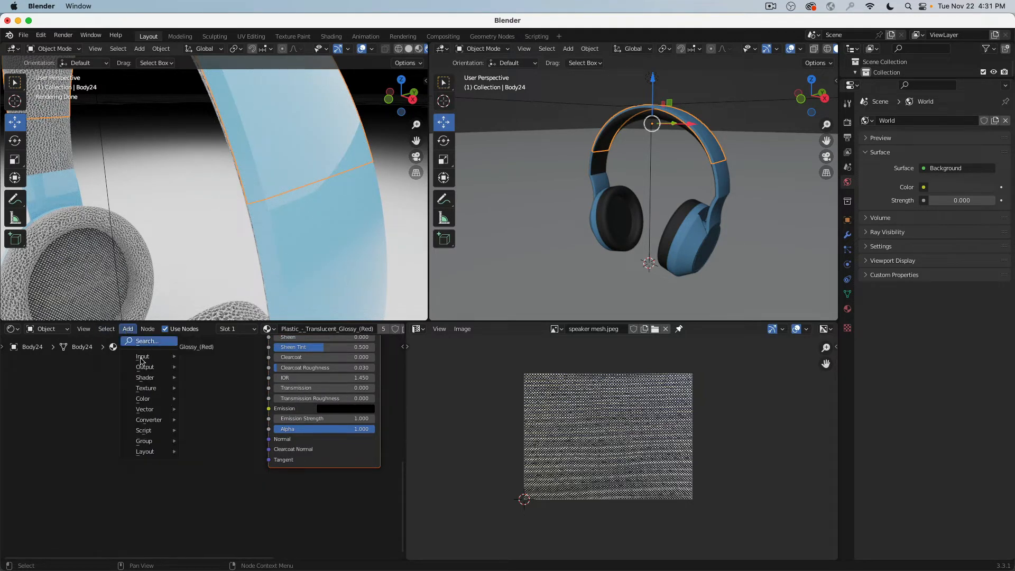
mouse_move(154, 402)
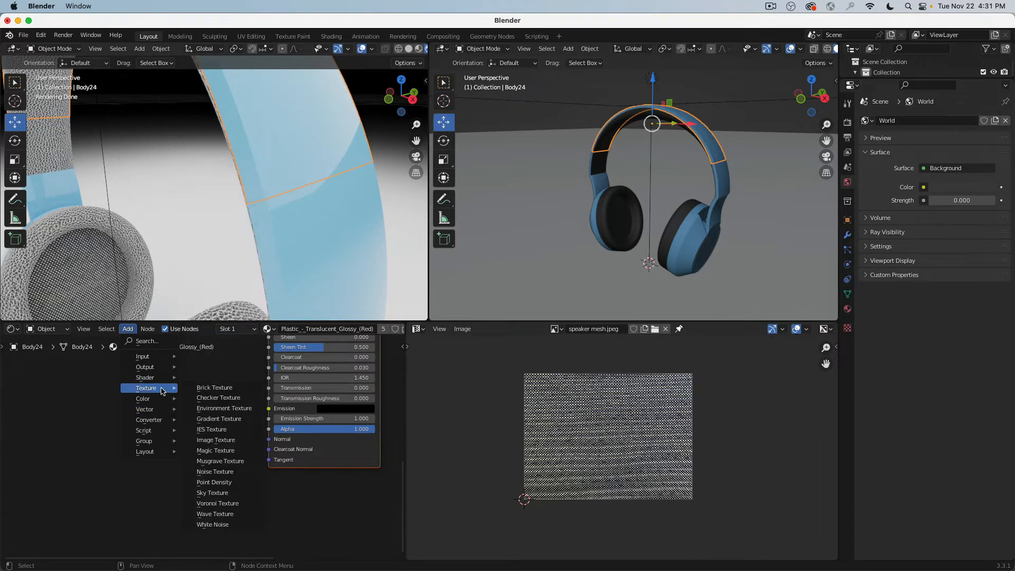
click(214, 471)
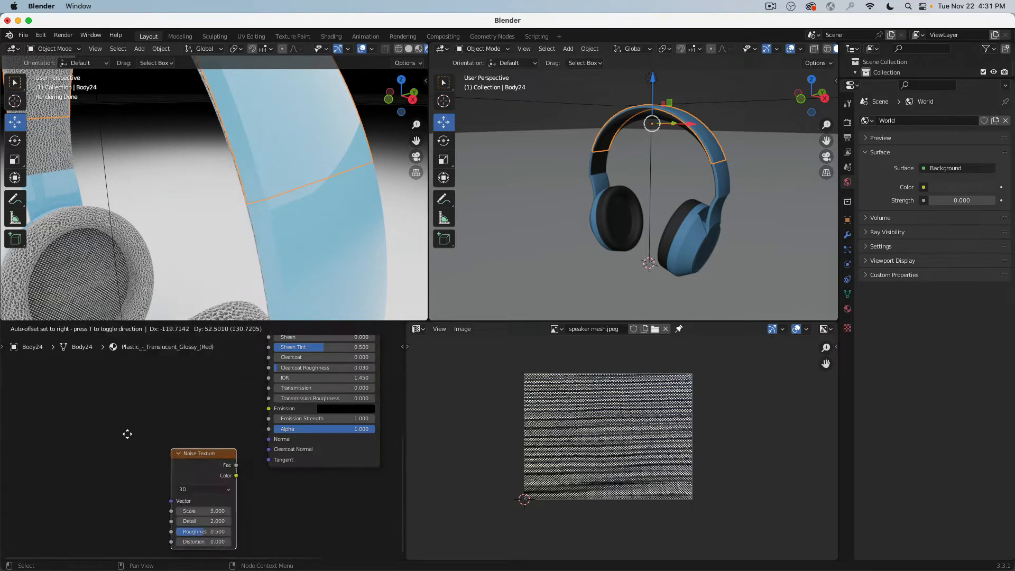
click(58, 396)
Set the Noise Texture's scale to 500
click(138, 474)
text(50)
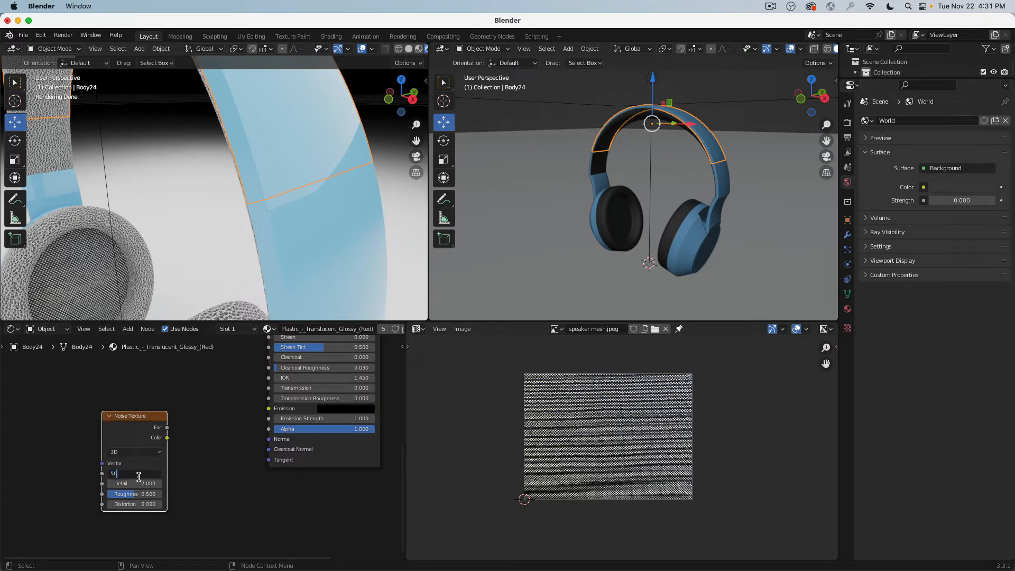
text(0)
key(Return)
Add a Texture Coordinate node in front of the Noise Texture node
scroll(157, 448, down, 6)
middle_drag(186, 372, 310, 464)
scroll(201, 386, down, 1)
middle_drag(192, 391, 215, 317)
click(128, 329)
mouse_move(140, 360)
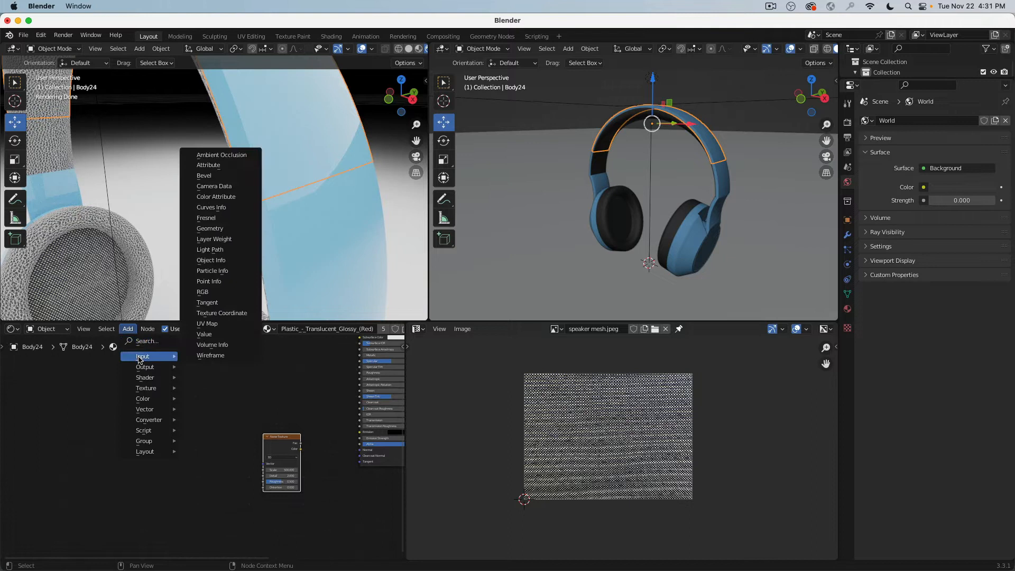
click(197, 313)
click(204, 465)
Connect the Texture Coordinate's Object output to the Noise Texture's Vector input
scroll(244, 476, up, 2)
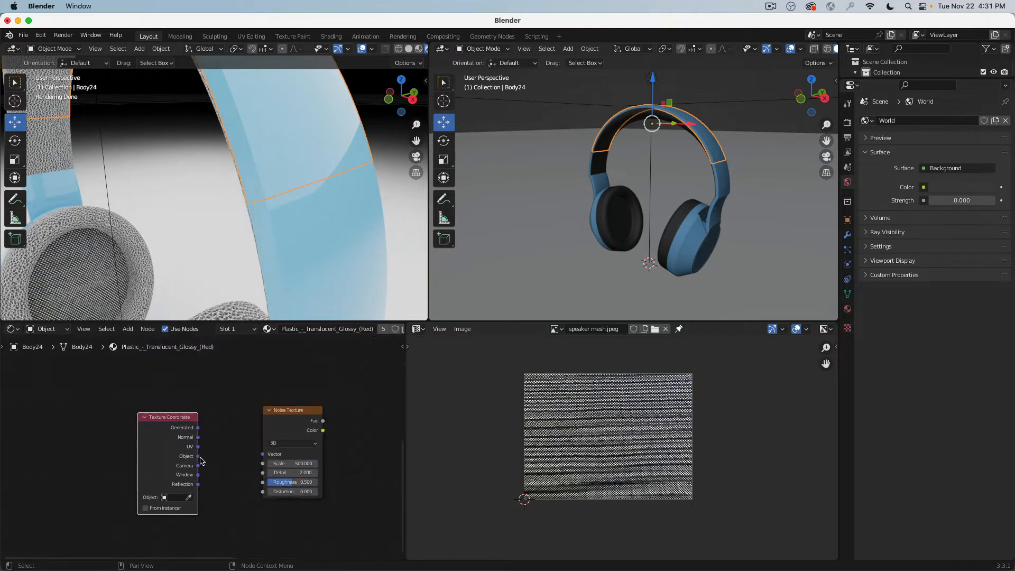
drag(200, 456, 264, 455)
scroll(137, 474, down, 1)
middle_drag(227, 417, 182, 499)
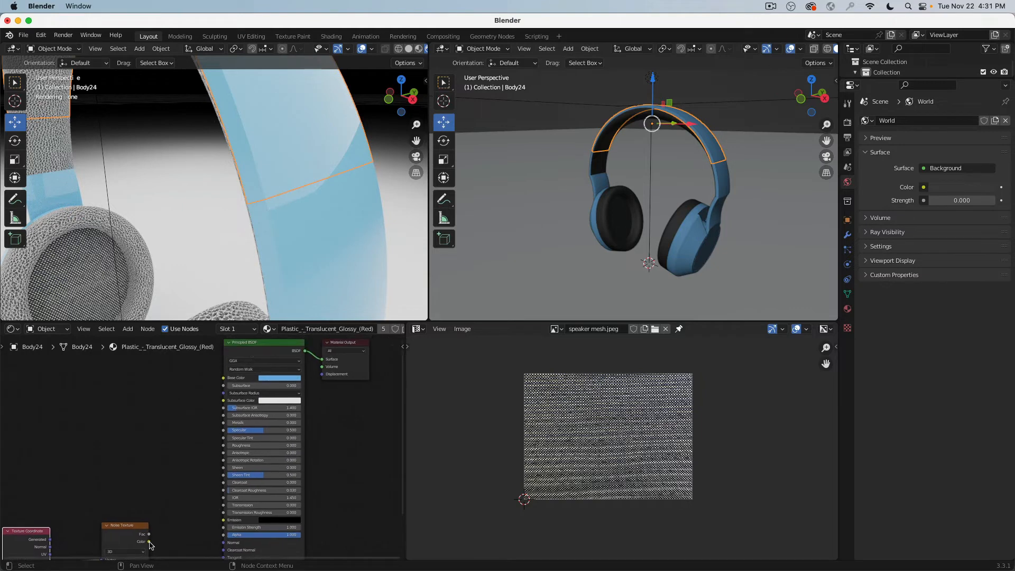
Link the Noise Texture's Color output to the plastic's Base Color and set the noise scale to 2000
drag(150, 542, 223, 378)
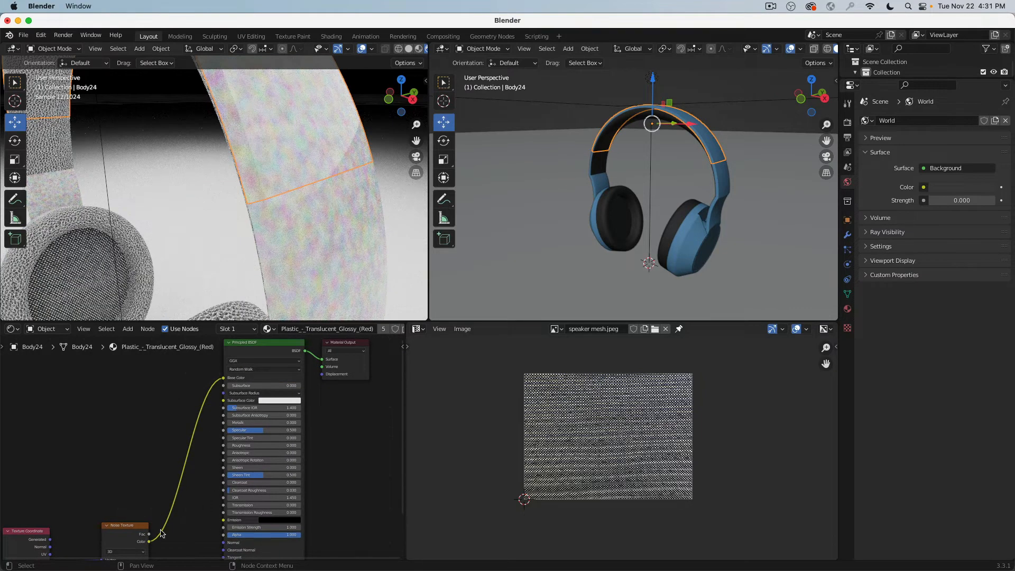
middle_drag(161, 533, 158, 455)
scroll(154, 460, up, 2)
click(147, 496)
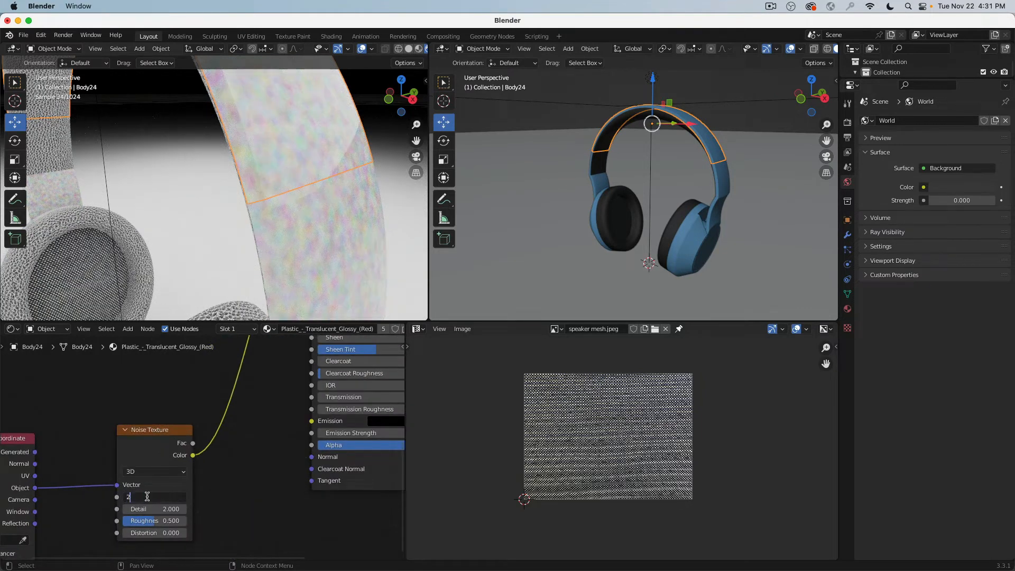
text(2000)
key(Return)
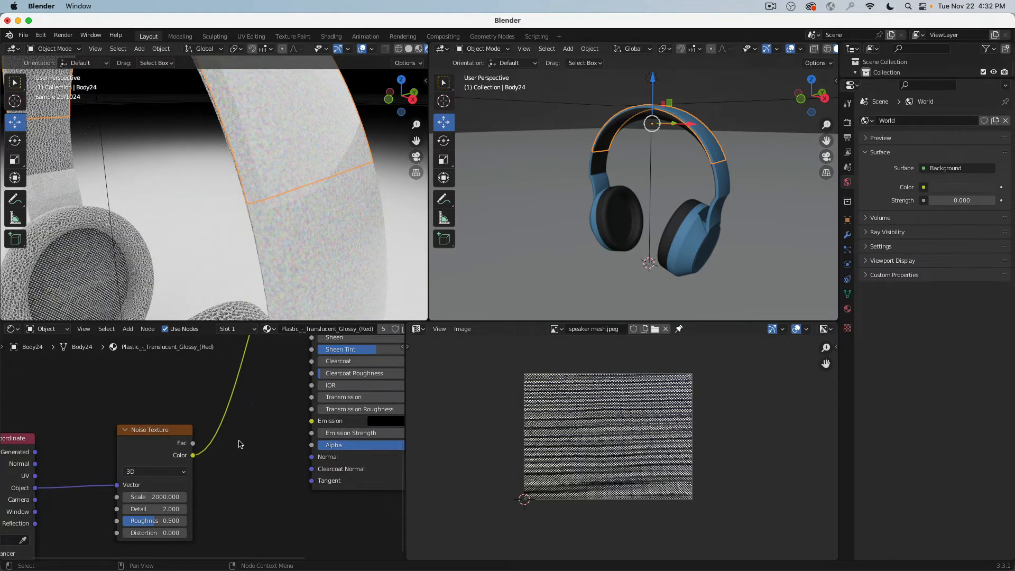
Disconnect the Noise Texture from the plastic material's Base Color input
scroll(200, 507, down, 2)
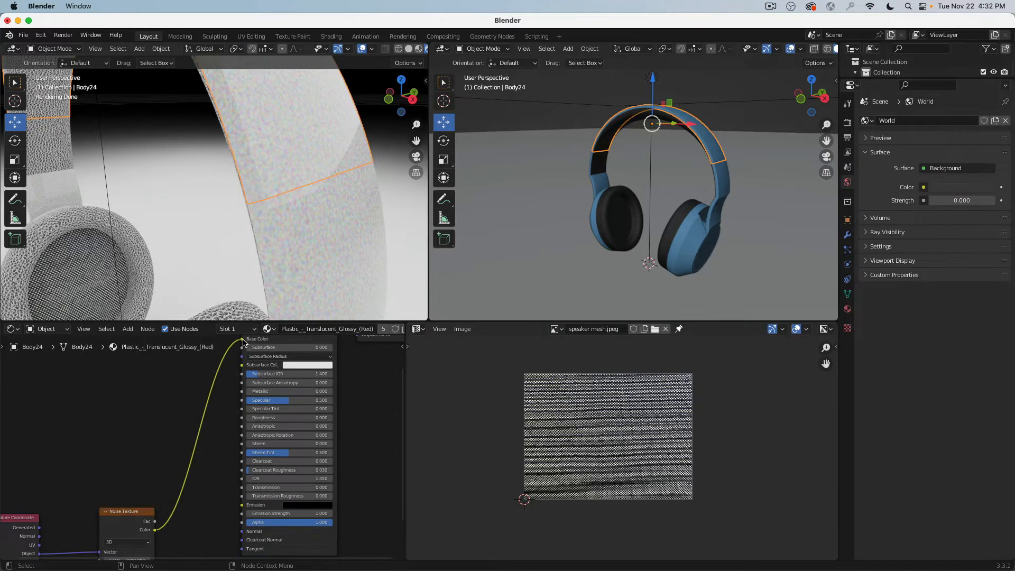
drag(243, 341, 206, 420)
Add a Bump node that takes the noise Color as Height and feeds its Normal output into the Principled BSDF's Normal
scroll(190, 445, up, 2)
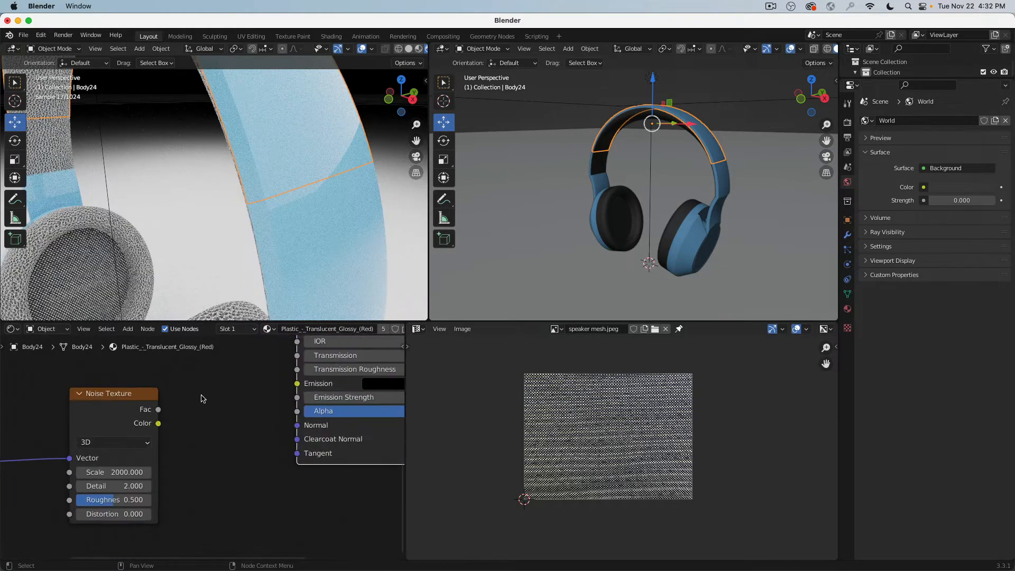
scroll(206, 418, up, 1)
key(shift+a)
mouse_move(181, 484)
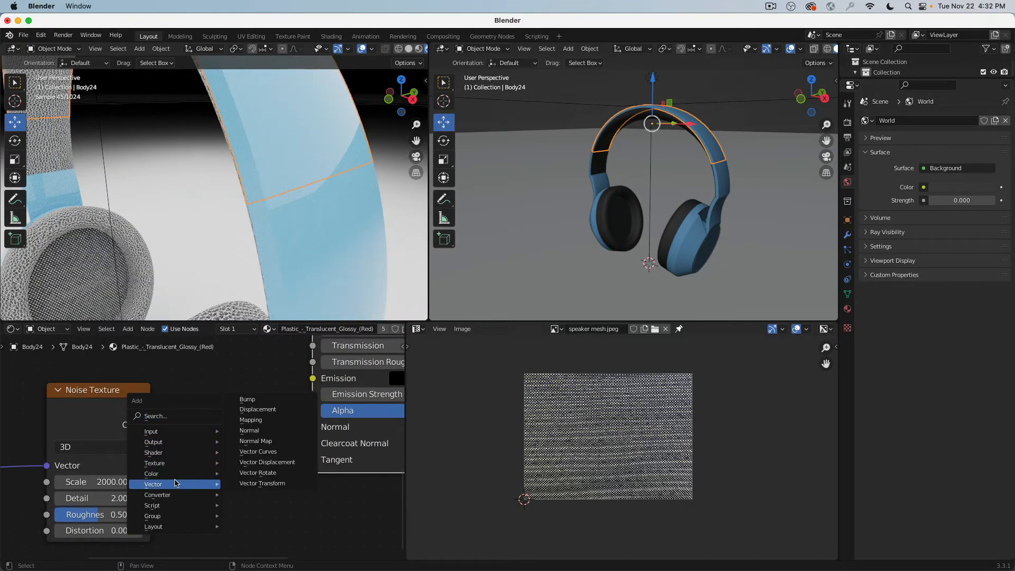
click(248, 399)
click(174, 375)
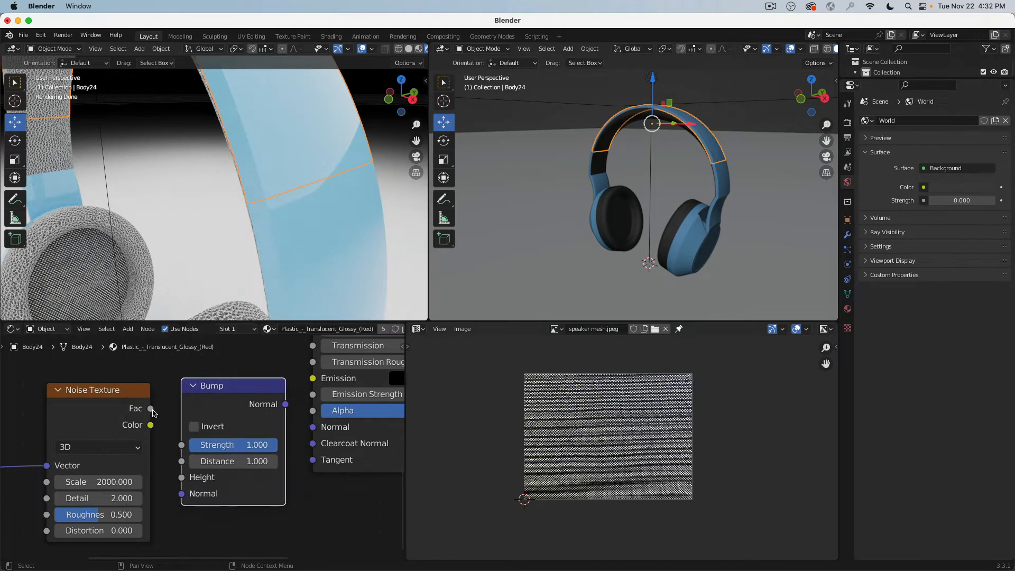
drag(150, 430, 181, 477)
drag(286, 403, 314, 430)
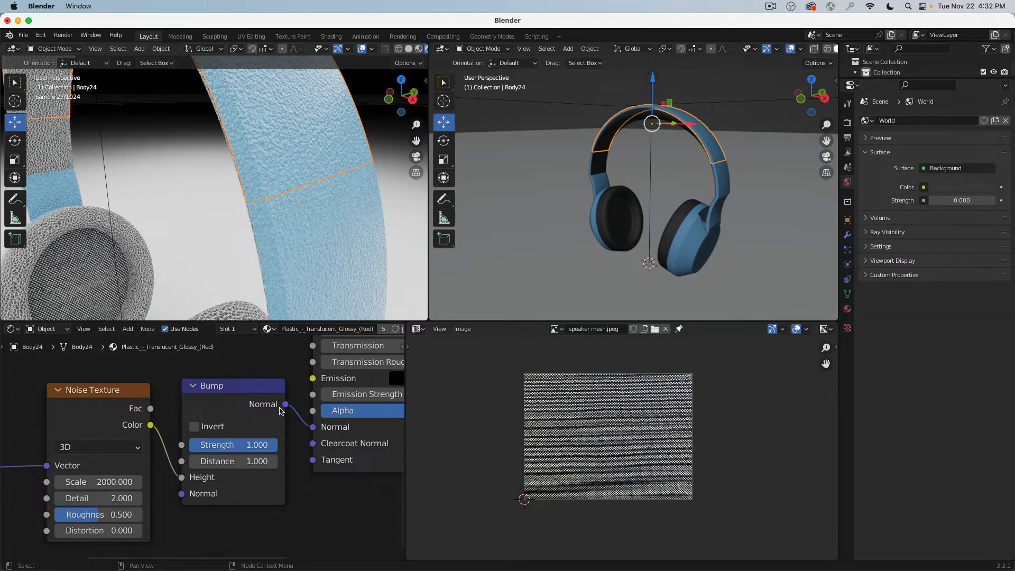
Set the Bump node's strength to 0.1
click(244, 448)
text(0.1)
key(Return)
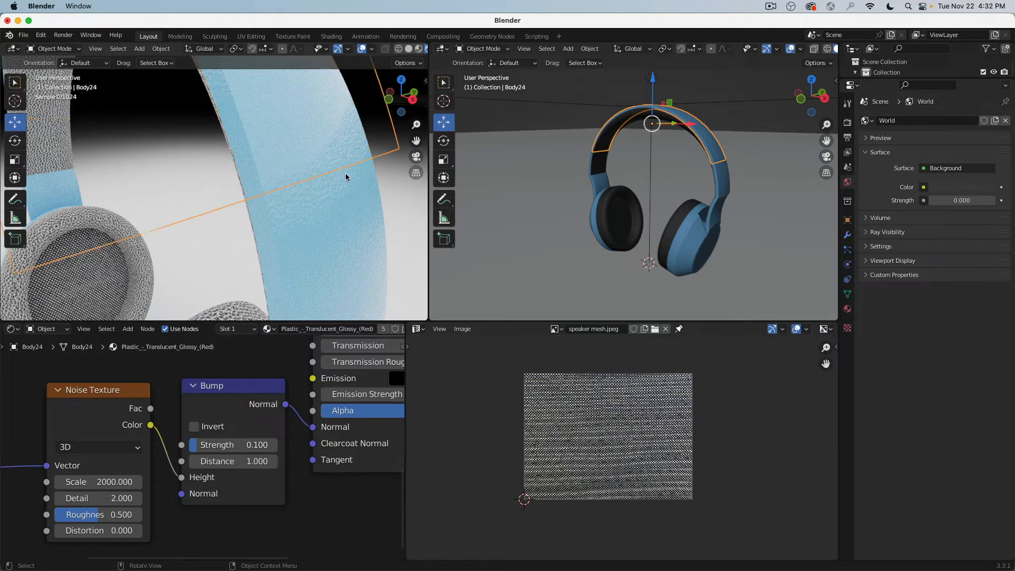
Set the Bump node's strength to 0.05 after inspecting the plastic surface of the headband up close
scroll(345, 175, up, 6)
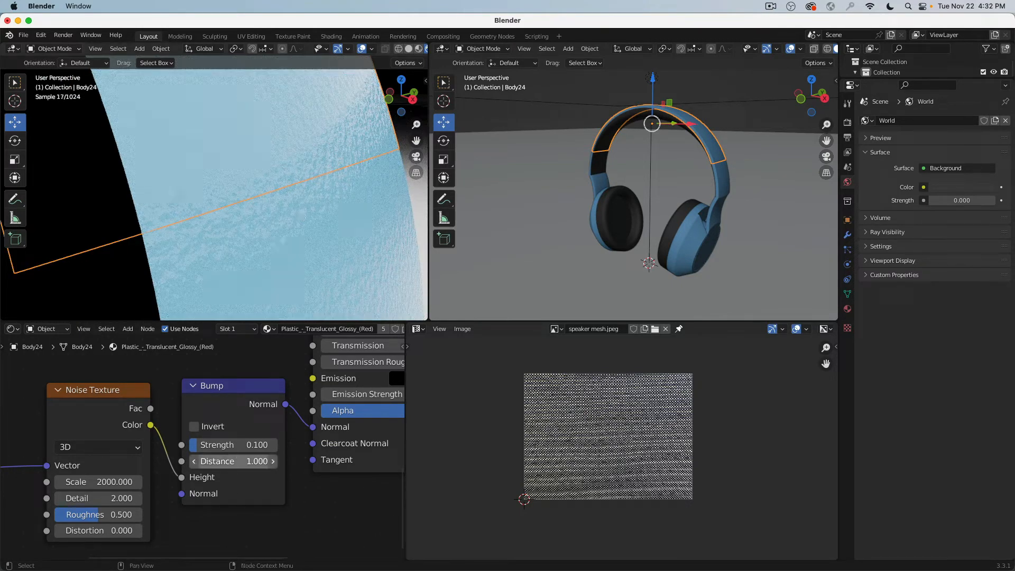
click(244, 443)
text(.0)
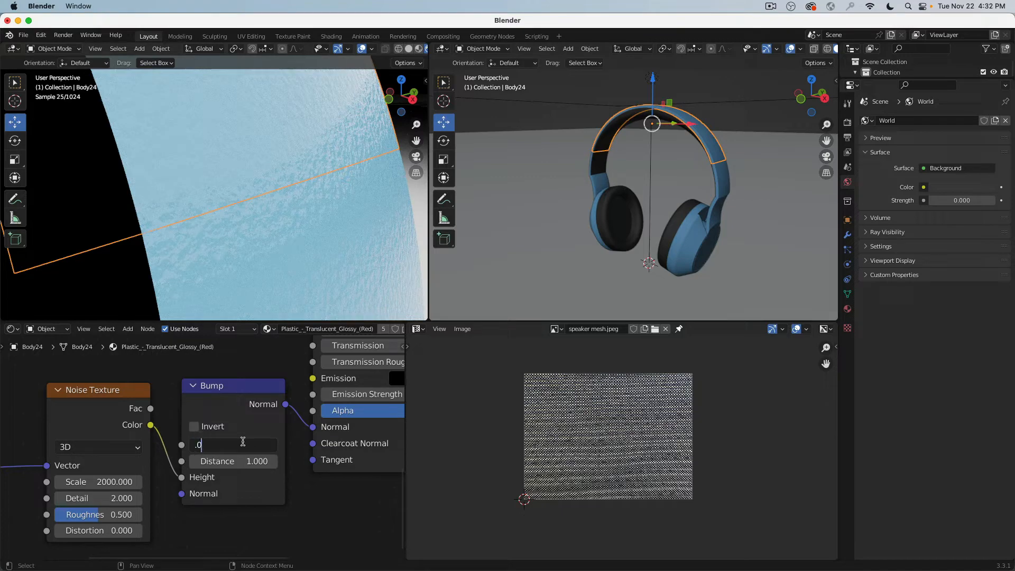
text(5)
key(Return)
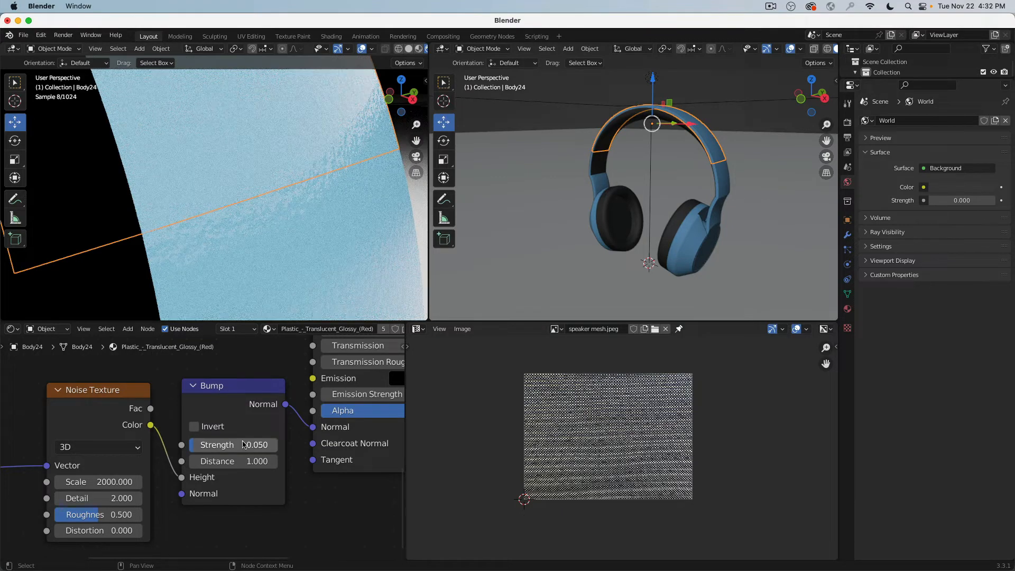
Set the plastic material's Roughness to 0.1 in its Principled BSDF node
scroll(220, 263, down, 10)
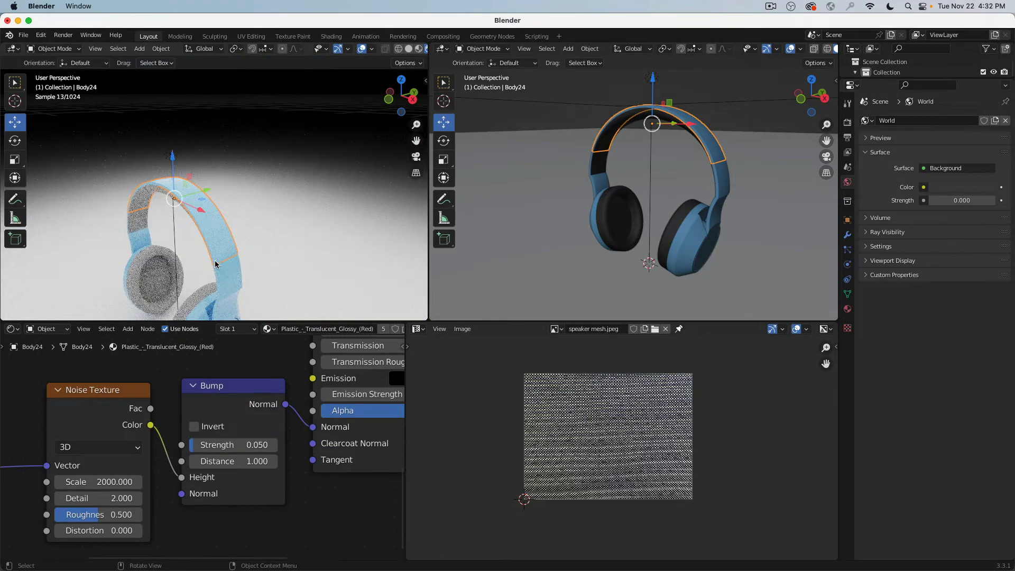
scroll(140, 263, up, 3)
scroll(231, 415, up, 10)
scroll(231, 415, right, 5)
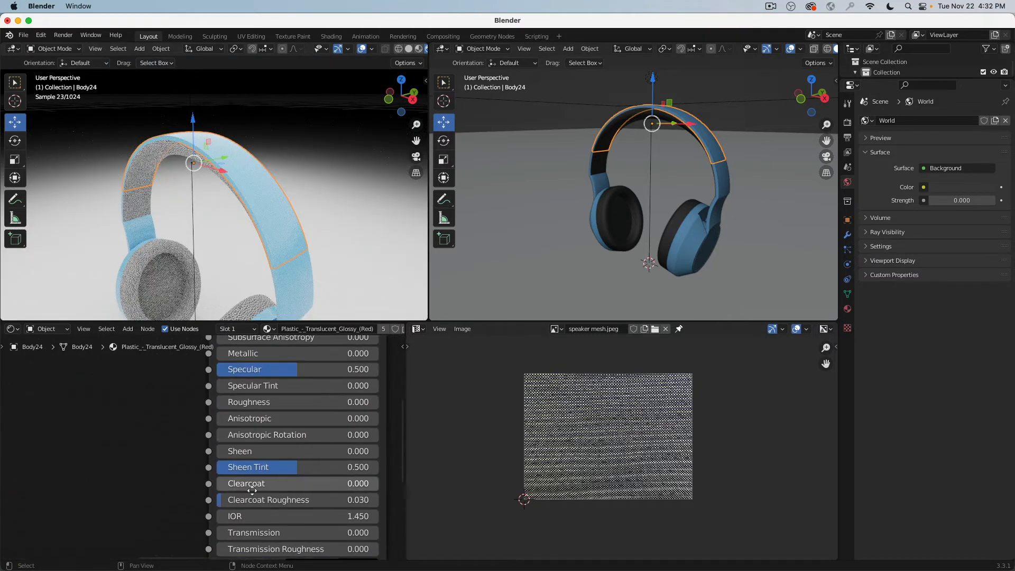
click(235, 410)
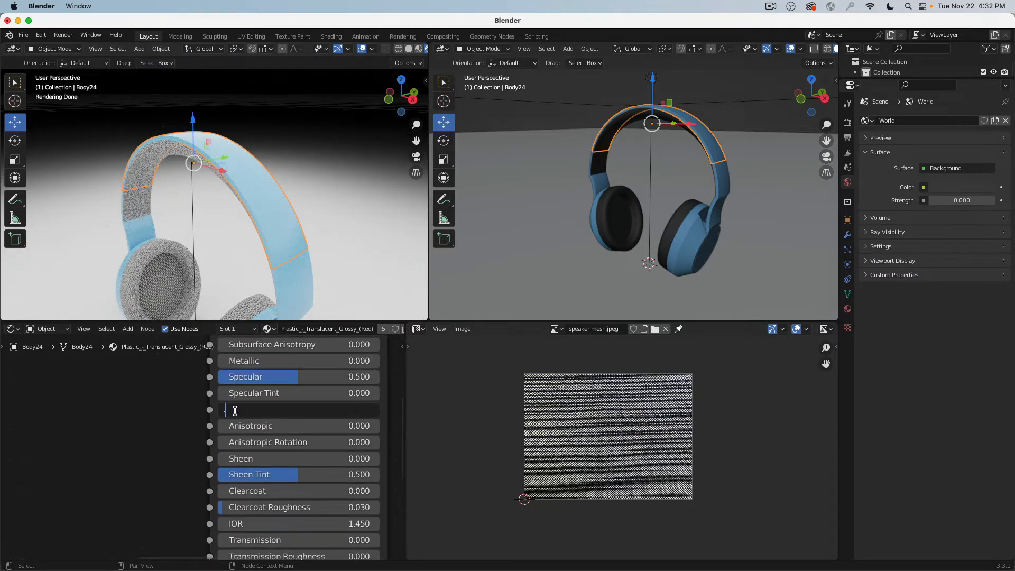
text(.1)
key(Return)
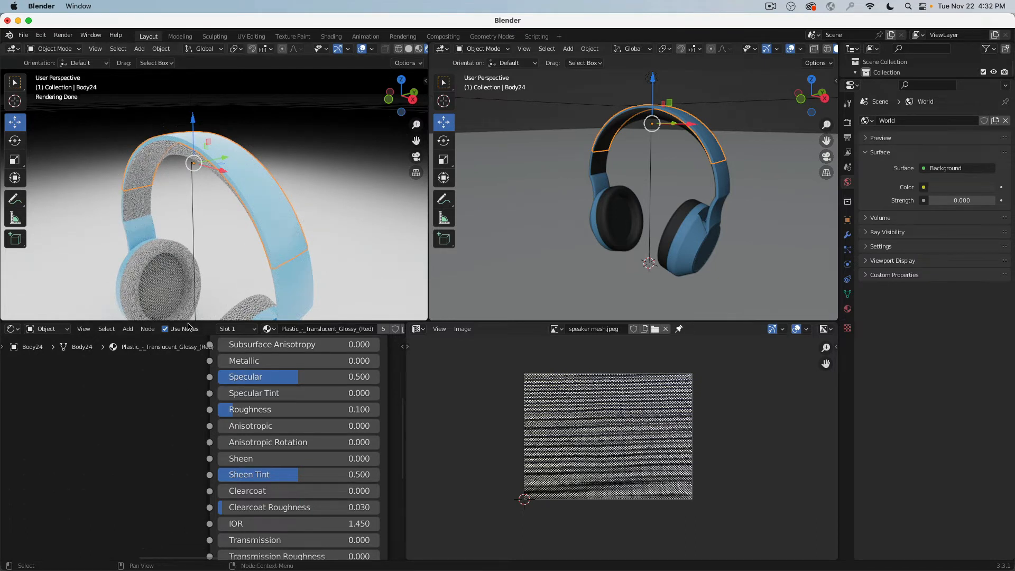
Select the headband's inner leather pad and disconnect the leather image texture from the Leather material's Base Color
click(138, 202)
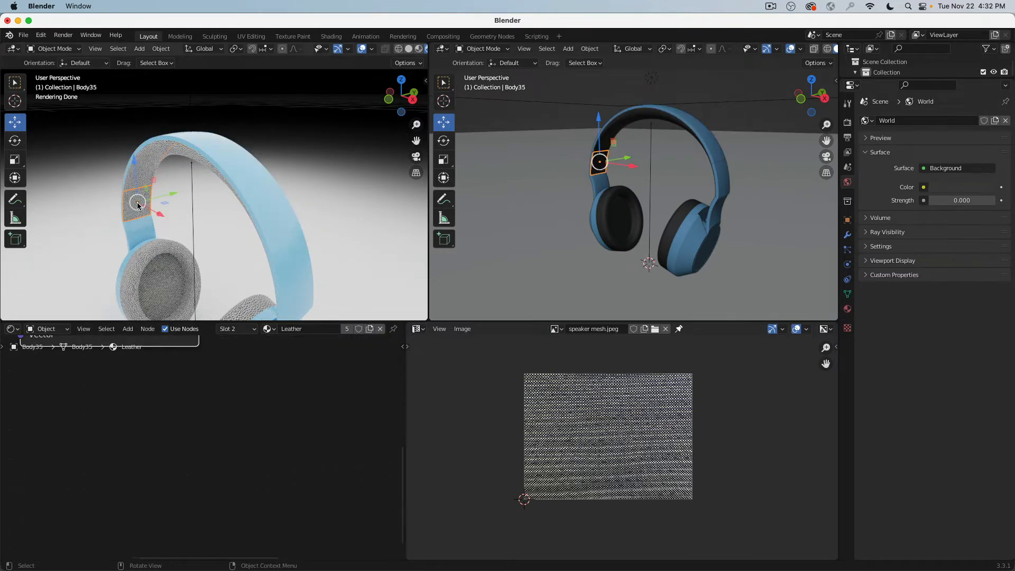
key(Home)
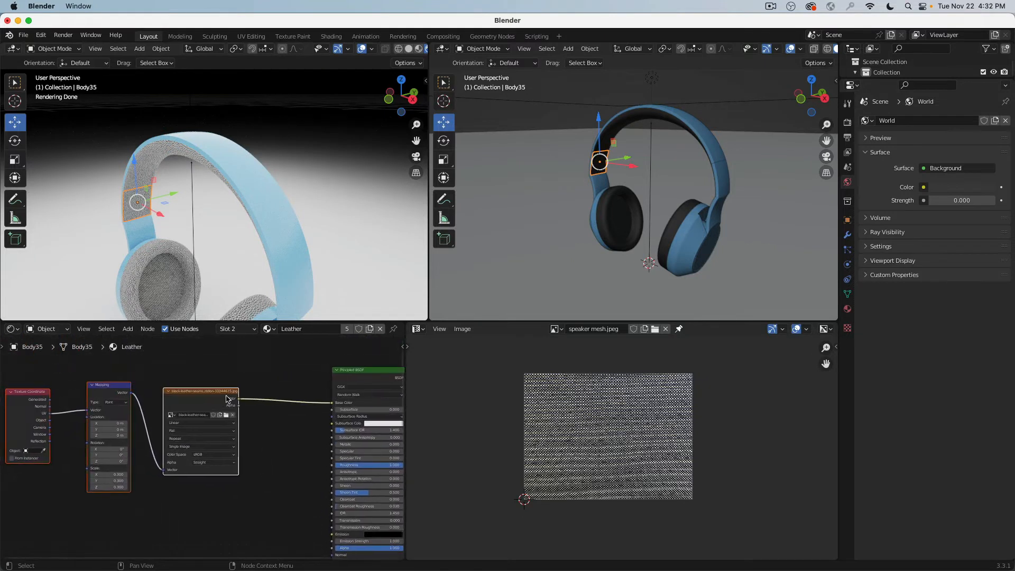
scroll(324, 415, up, 2)
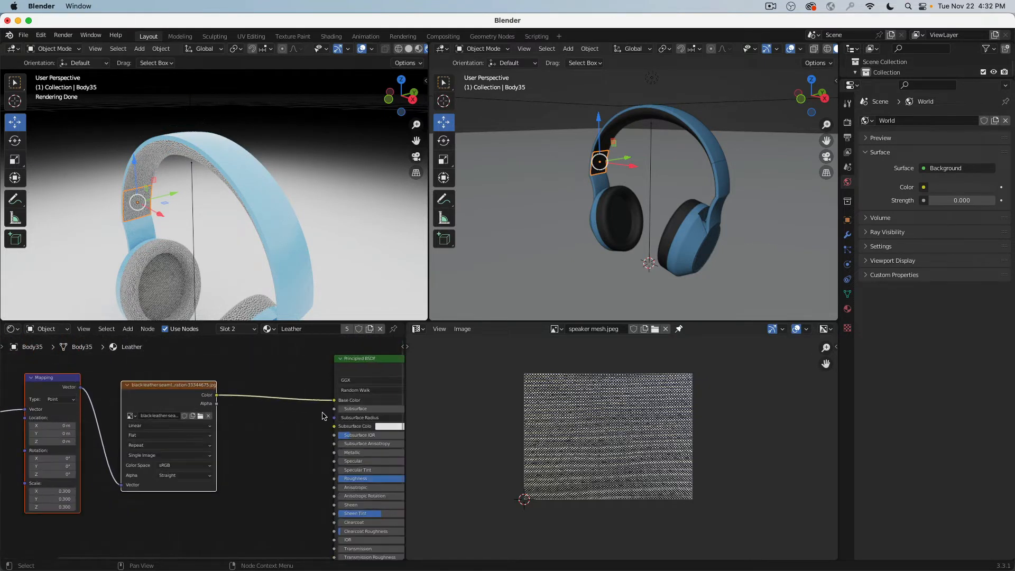
drag(334, 399, 279, 403)
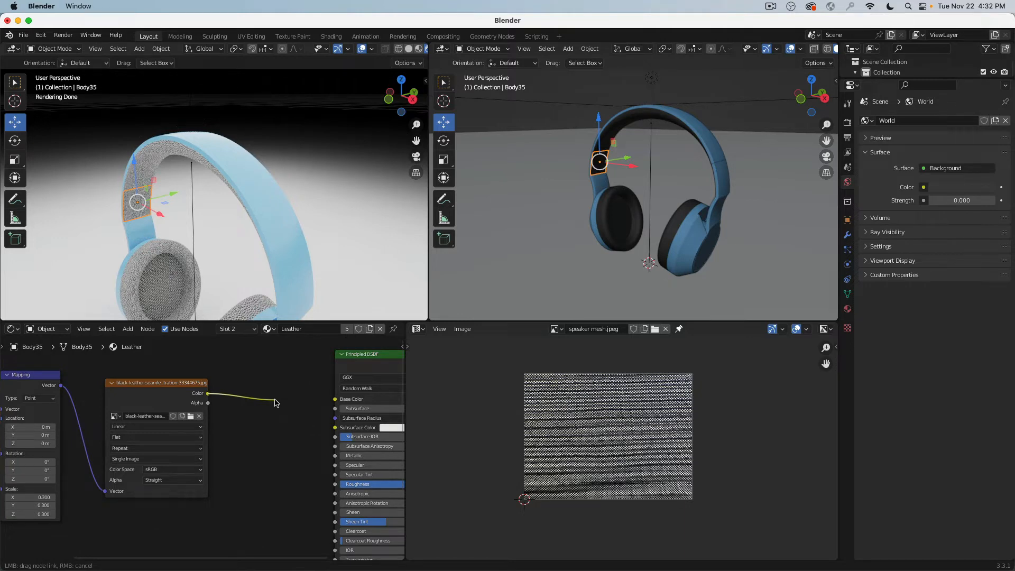
drag(275, 403, 274, 403)
Set the Leather material's Roughness to 0 and its Specular to 1
scroll(307, 446, up, 2)
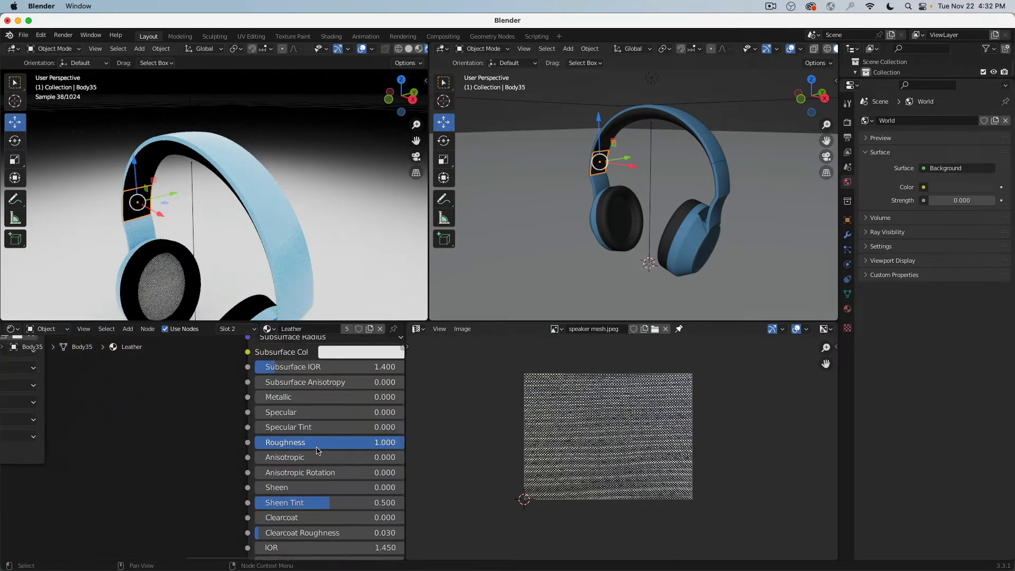
drag(318, 450, 249, 450)
drag(296, 412, 404, 413)
middle_drag(233, 248, 276, 242)
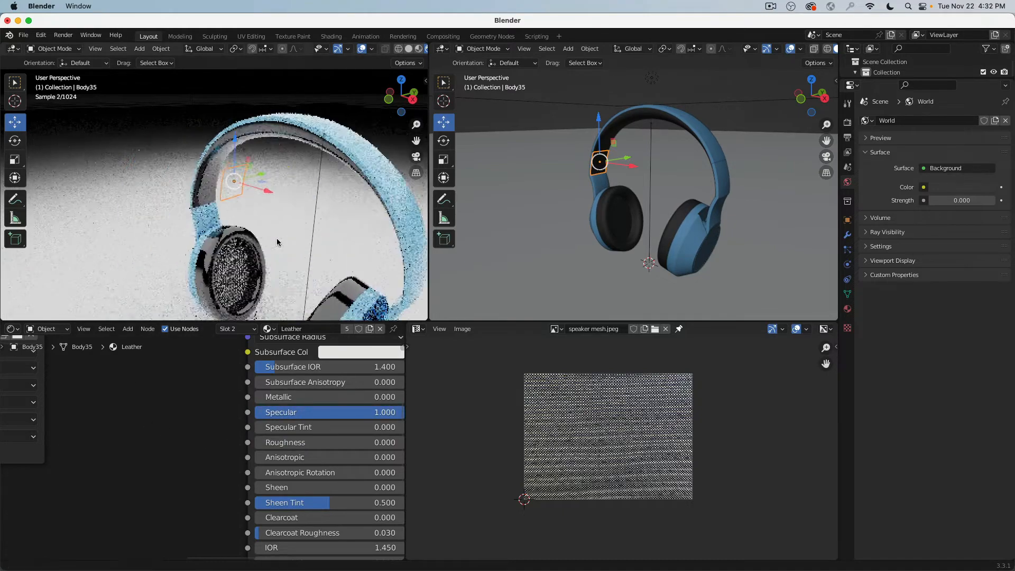
Move the Leather material's Texture Coordinate, Mapping and image texture nodes down beside the lower inputs of the shader node
scroll(277, 242, up, 5)
scroll(142, 427, down, 2)
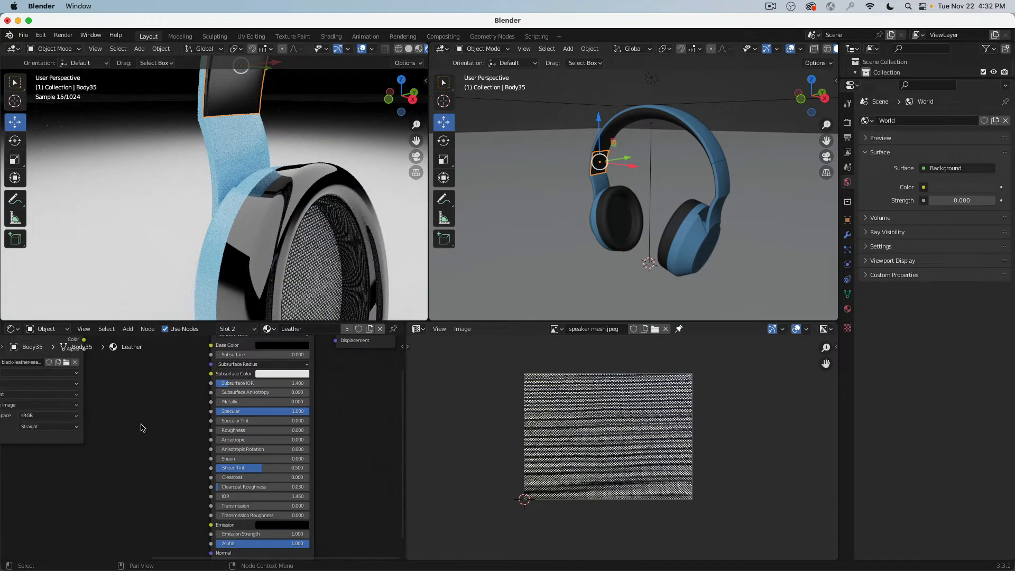
scroll(275, 423, down, 4)
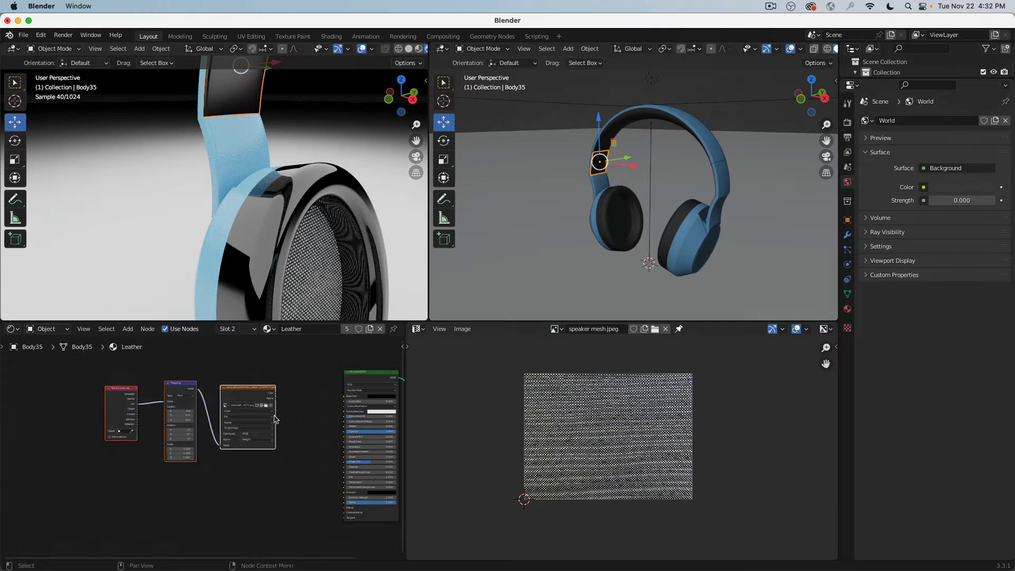
drag(275, 419, 280, 522)
scroll(281, 522, up, 1)
middle_drag(280, 523, 257, 446)
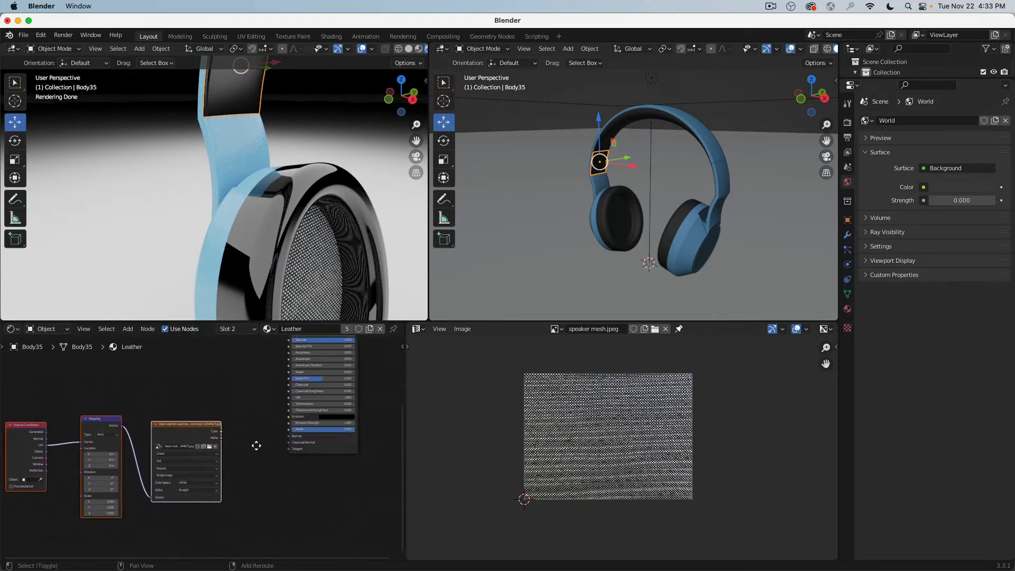
Add a Bump node, linking the leather image's Color to its Height and its Normal output to the shader's Normal input
scroll(257, 445, up, 5)
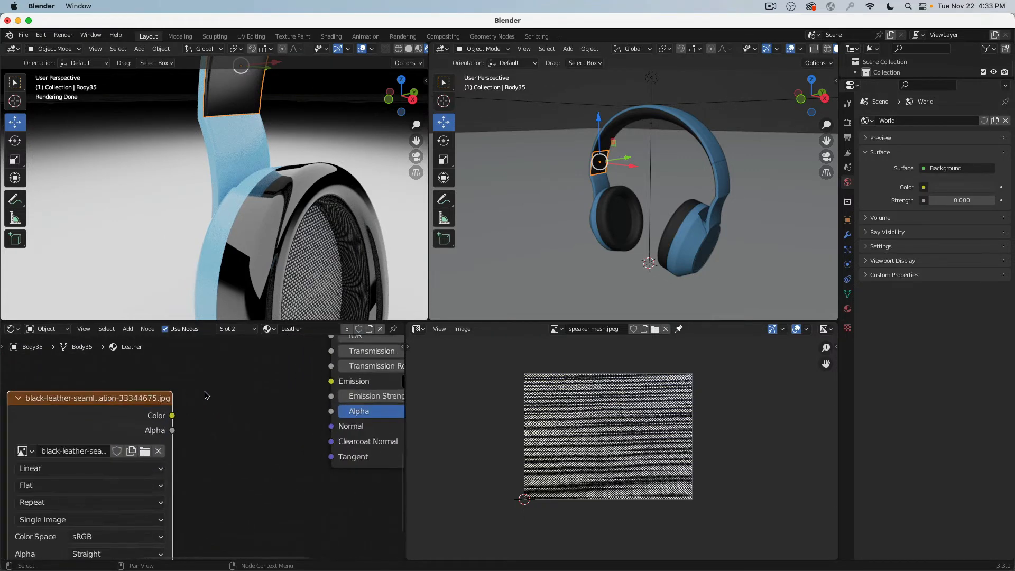
key(shift+a)
mouse_move(190, 406)
click(249, 405)
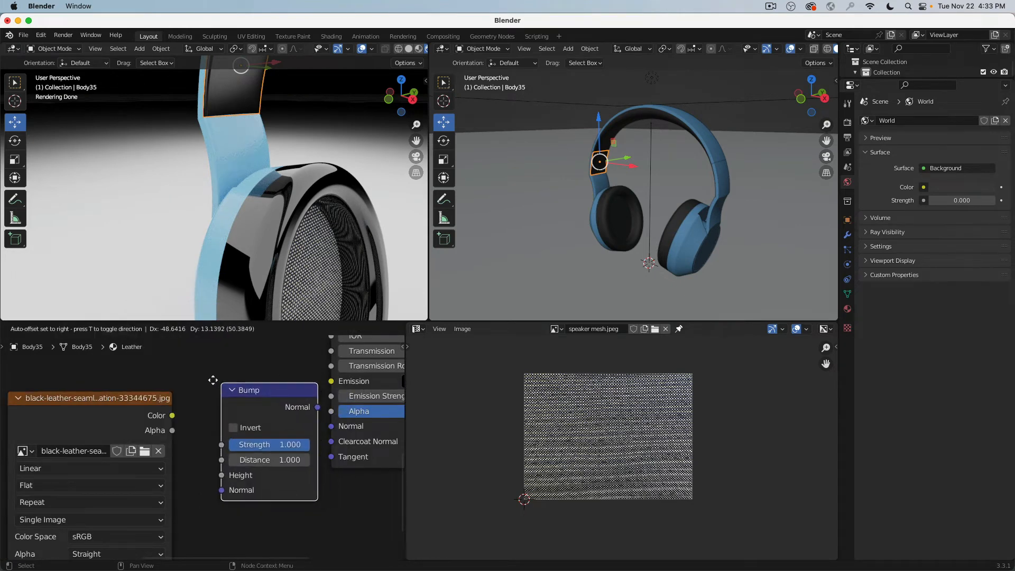
click(203, 389)
drag(173, 416, 208, 468)
drag(304, 400, 331, 426)
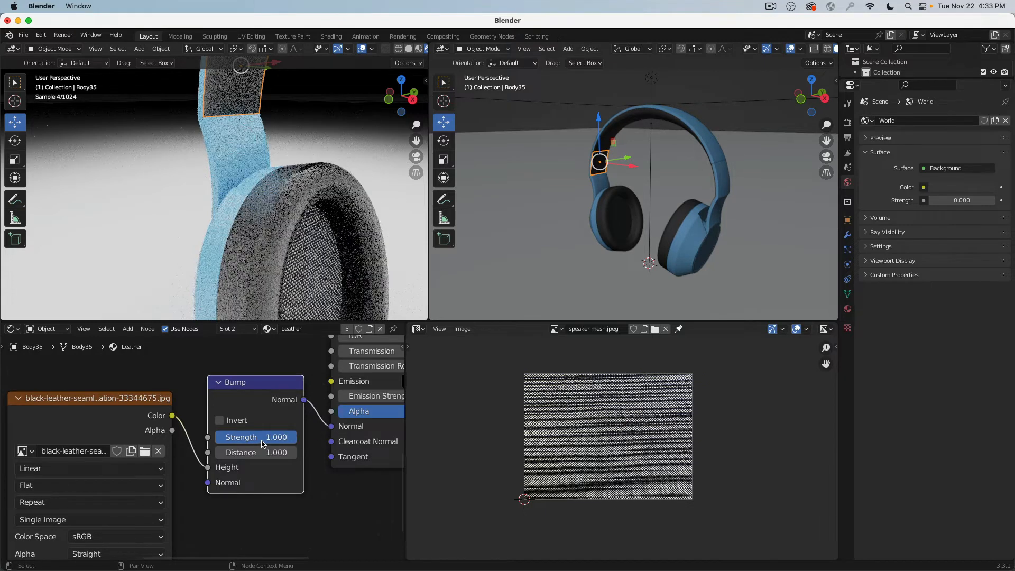
Set the Bump node's Strength to 0.1
click(261, 438)
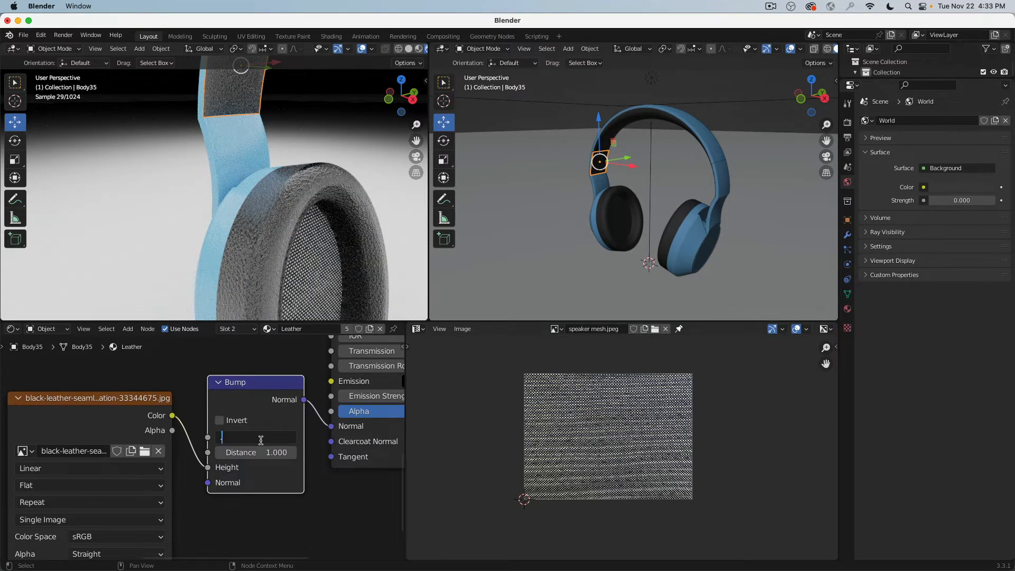
text(.1)
key(Return)
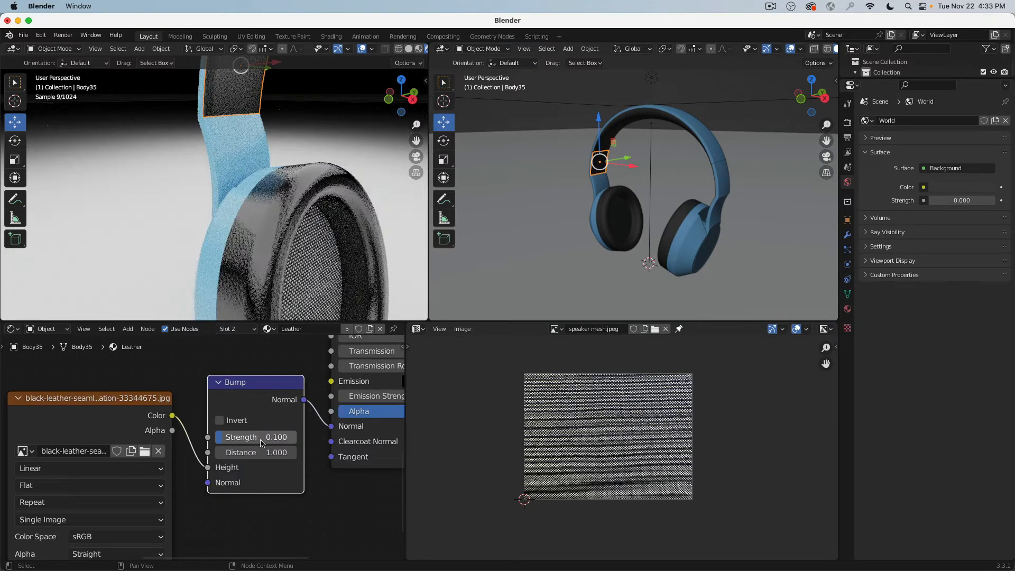
Inspect the leather bump on the ear cushion and headband, and set the shader's Roughness to 0.2
scroll(310, 197, up, 6)
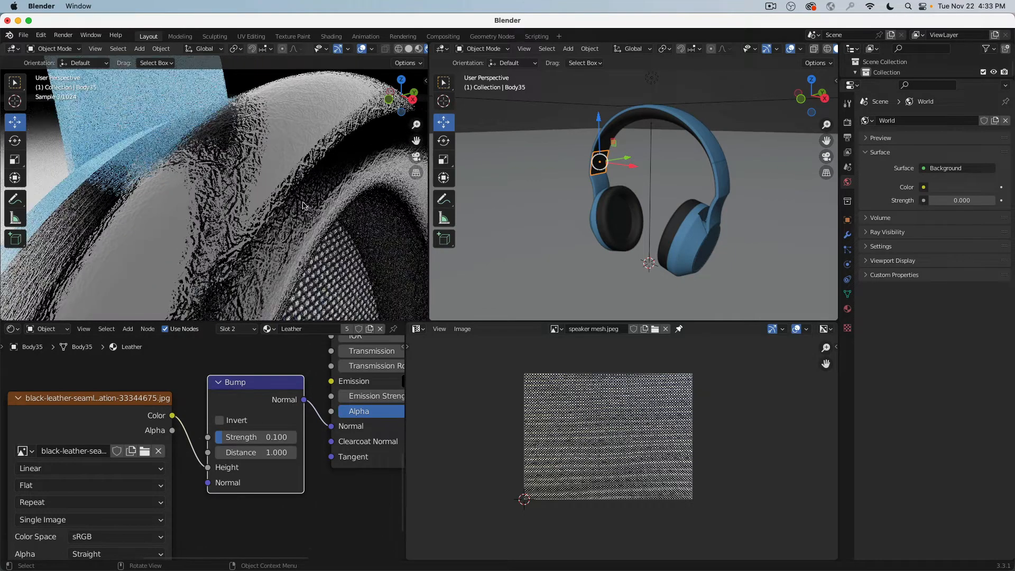
scroll(280, 200, up, 5)
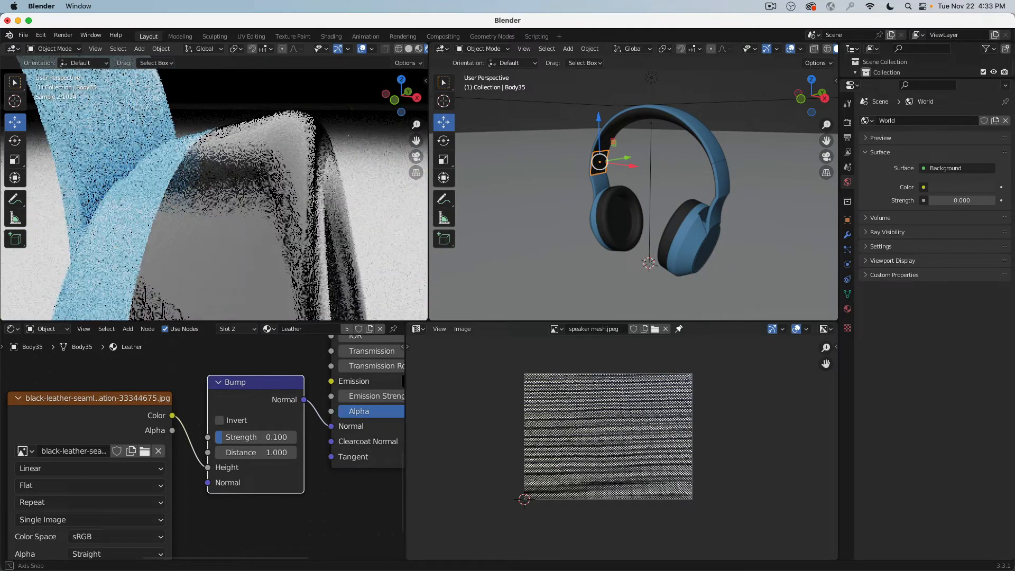
middle_drag(282, 200, 288, 199)
scroll(289, 199, down, 6)
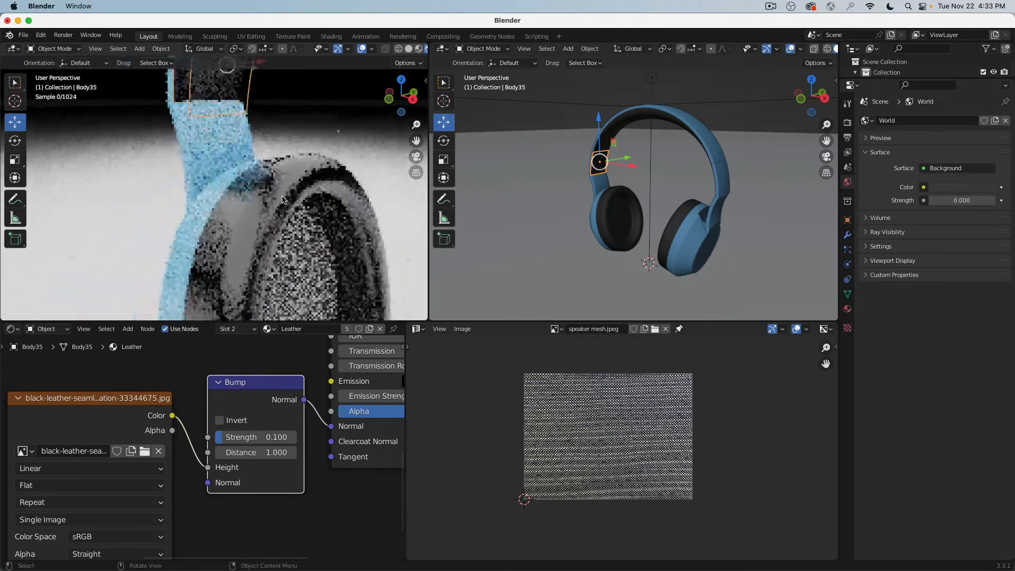
shift+middle_drag(297, 95, 251, 283)
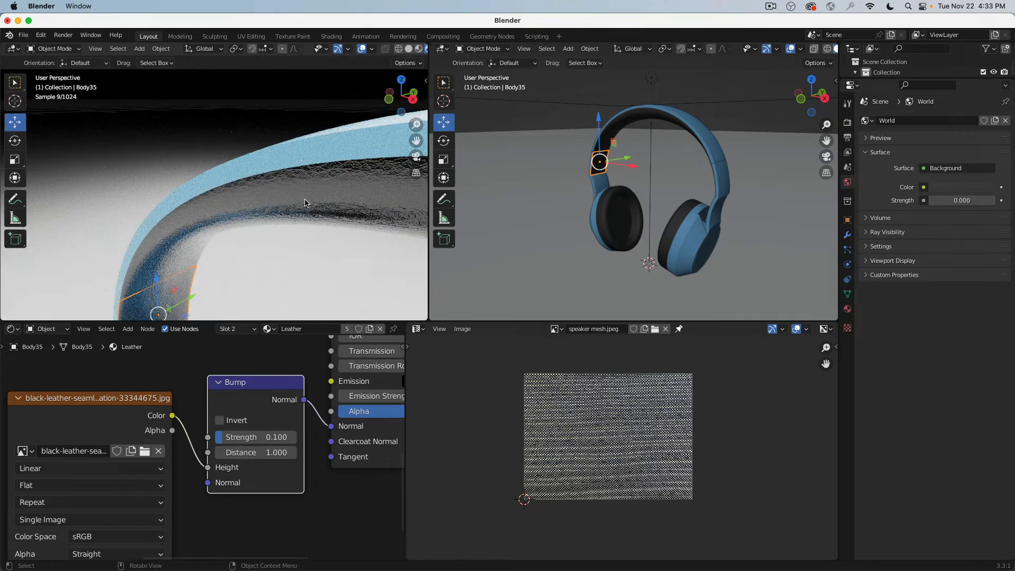
shift+middle_drag(277, 237, 273, 176)
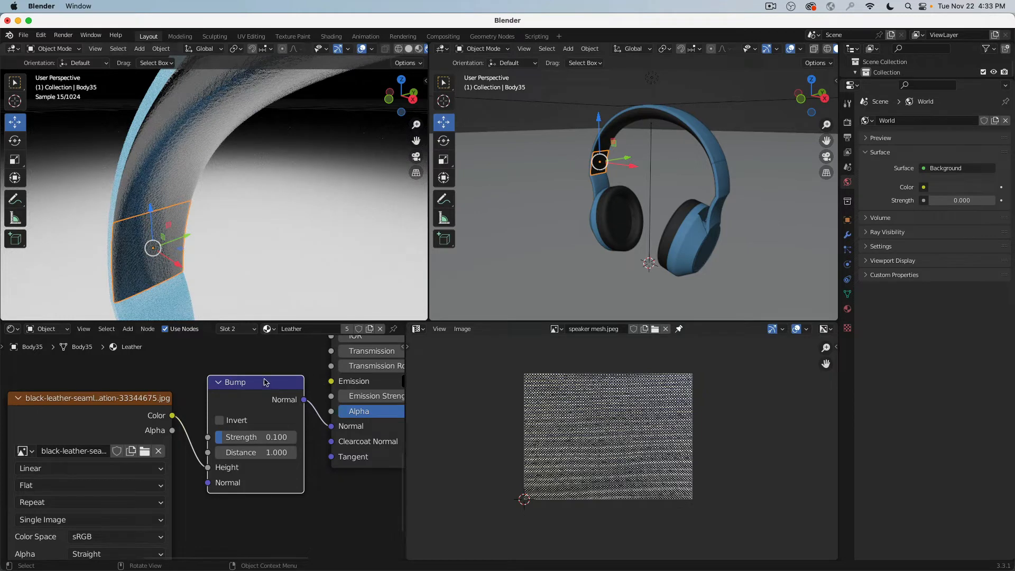
middle_drag(267, 382, 206, 540)
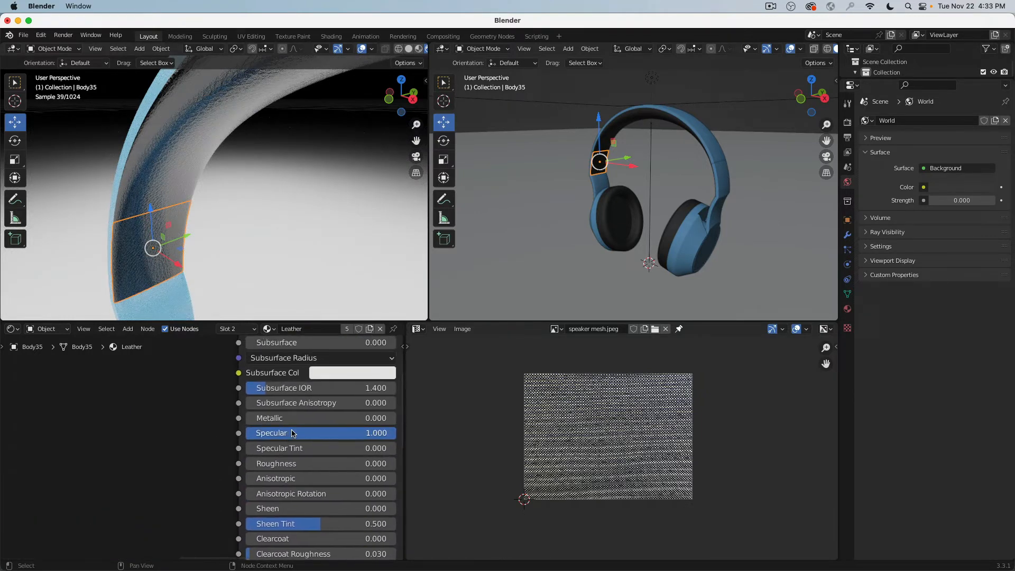
click(296, 464)
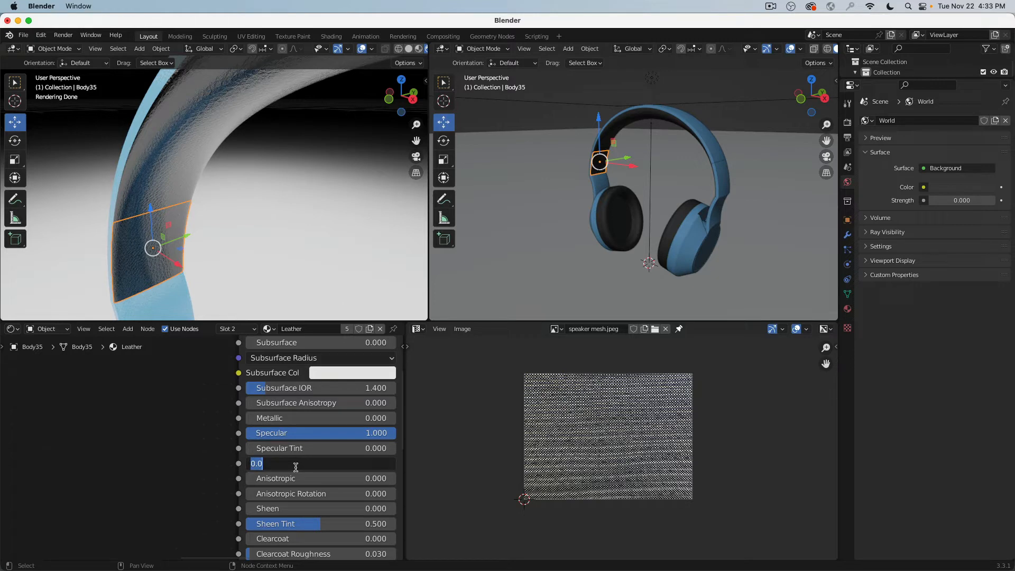
text(.2)
key(Return)
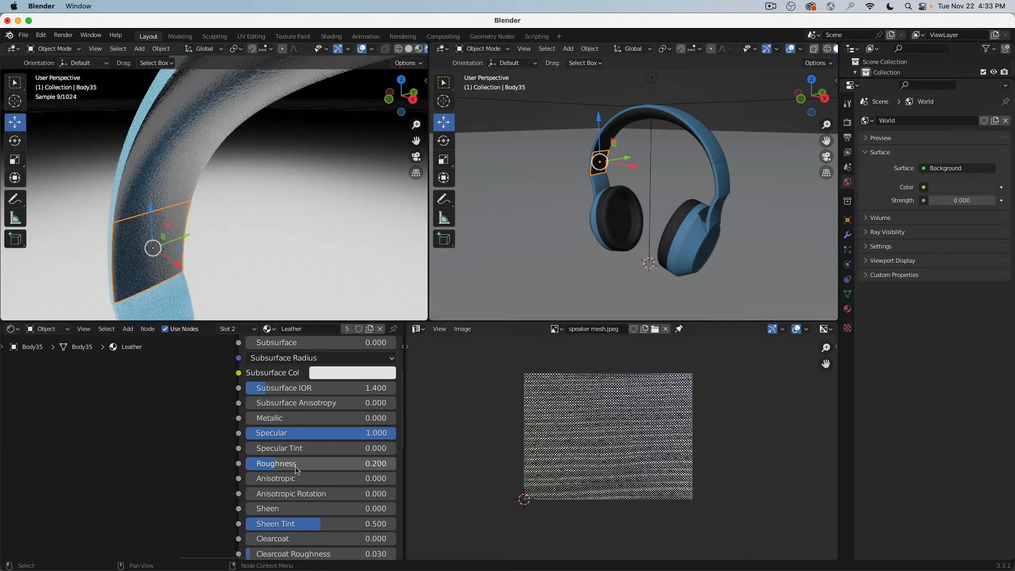
Rearrange the Leather nodes, raising the texture nodes and placing the Bump node lower, beside the shader's Normal input
scroll(174, 503, down, 8)
middle_drag(159, 511, 328, 389)
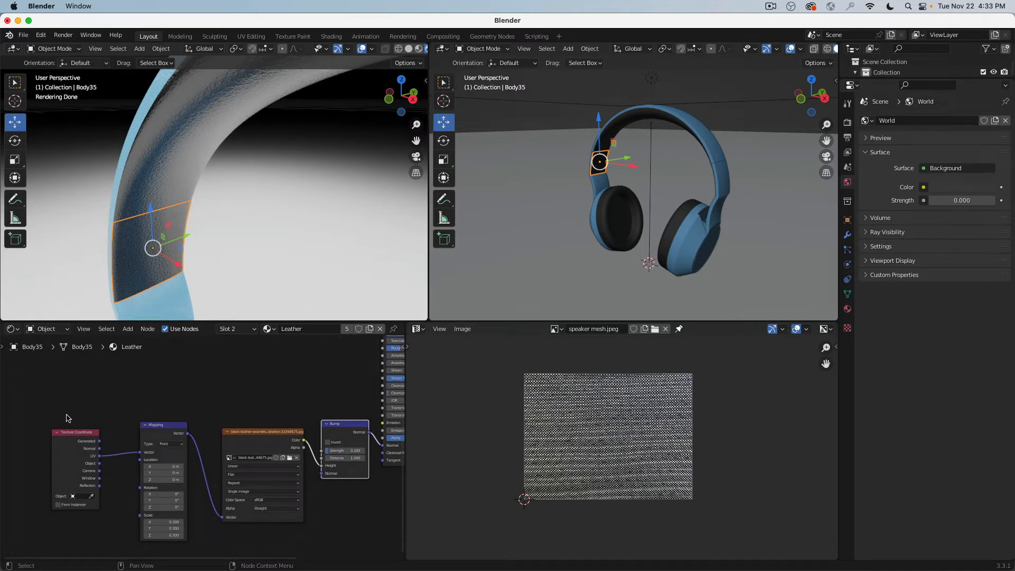
drag(56, 418, 198, 415)
click(275, 378)
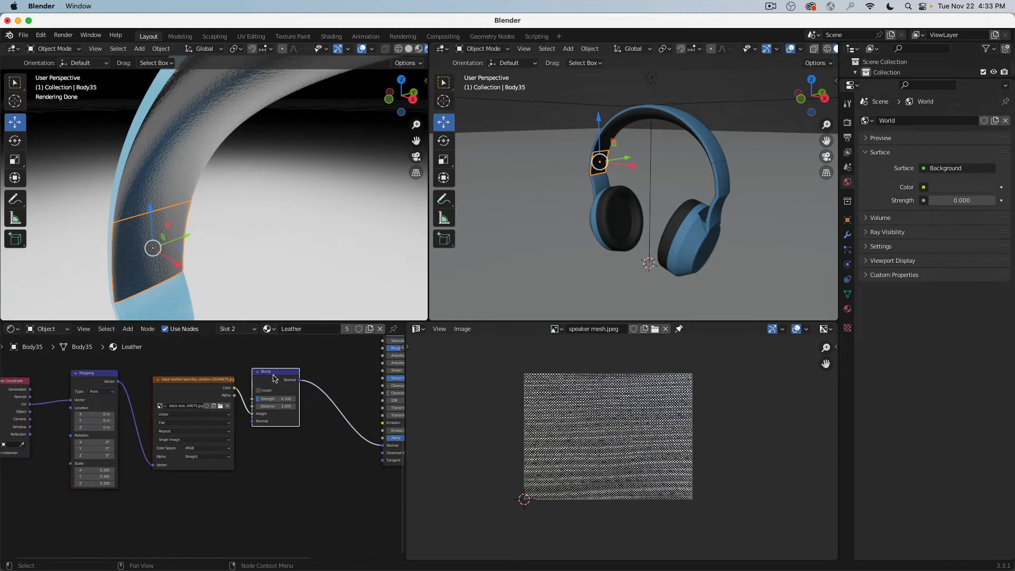
drag(274, 377, 331, 453)
Link the leather image's Color output to the shader's Roughness input and check the texture on the headband
middle_drag(285, 397, 153, 476)
scroll(222, 470, up, 2)
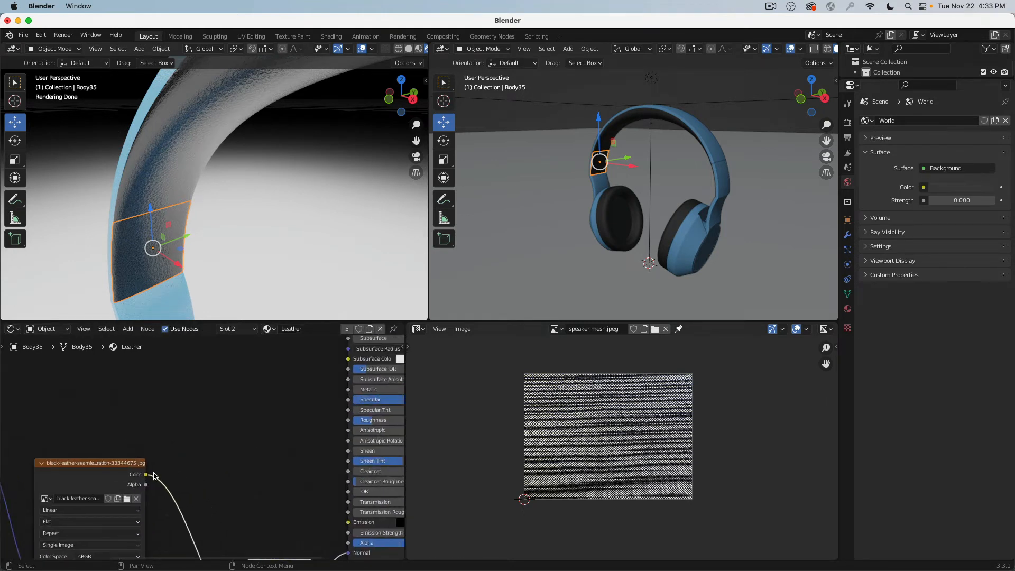
drag(146, 475, 351, 423)
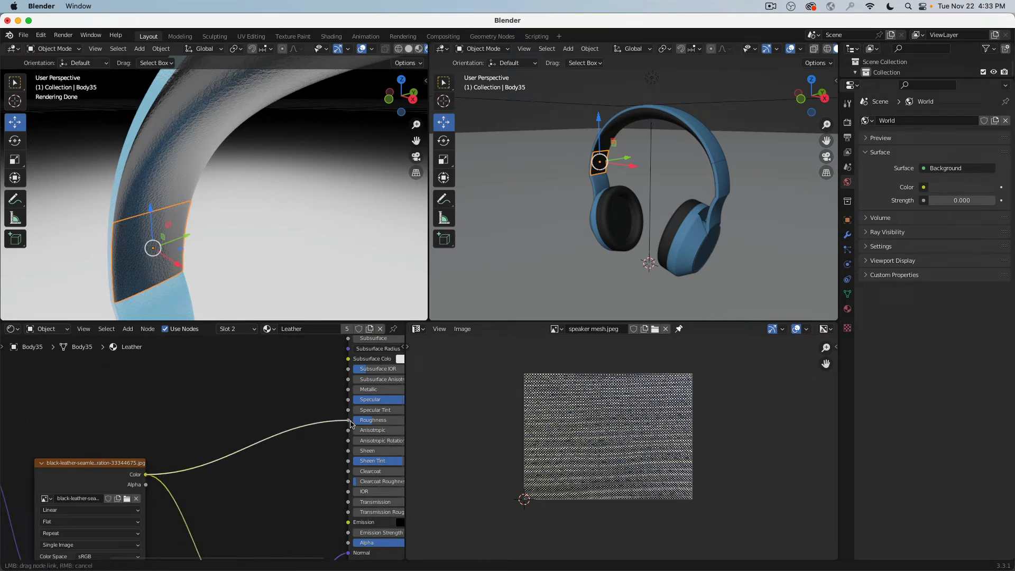
drag(350, 423, 348, 421)
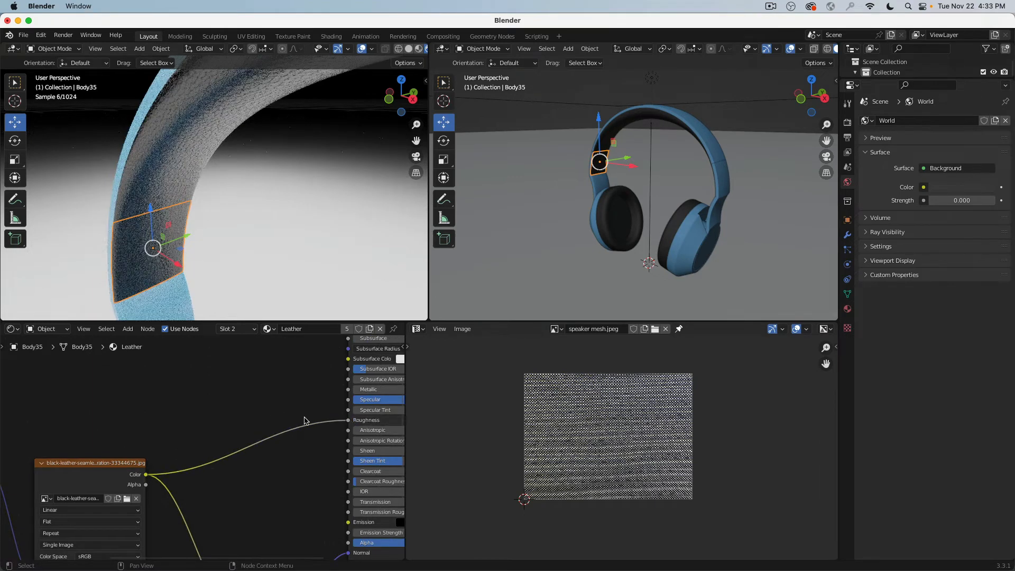
scroll(167, 153, up, 3)
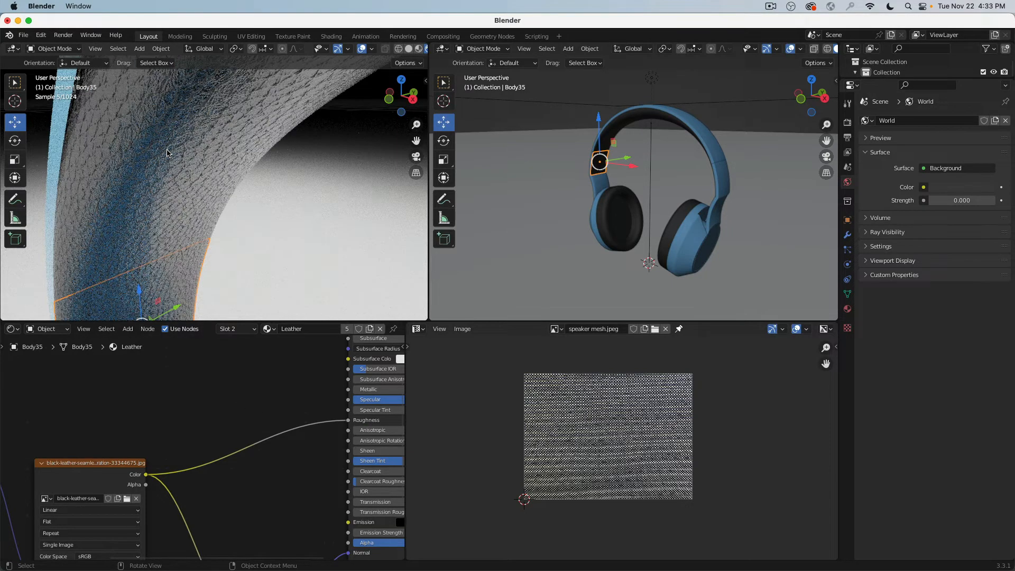
scroll(166, 154, down, 1)
scroll(300, 444, down, 4)
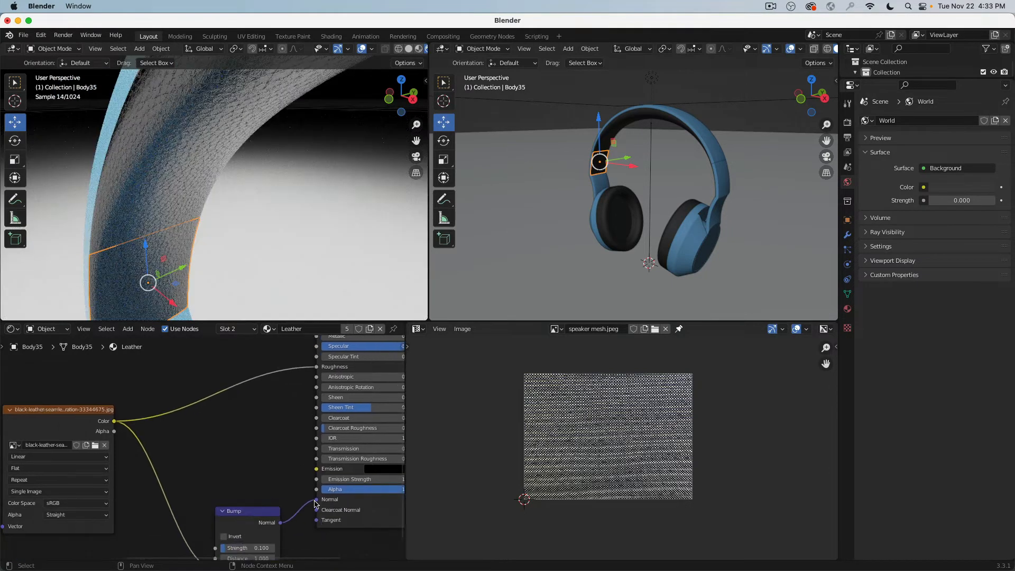
Disconnect the Bump node from the shader's Normal input to inspect the roughness texture alone on the headband
drag(315, 501, 296, 505)
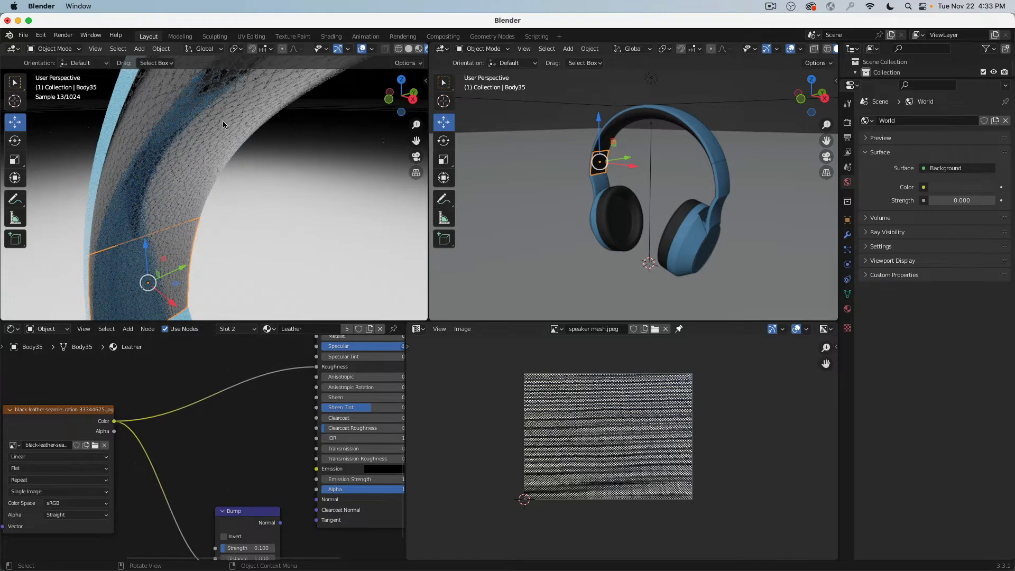
shift+middle_drag(171, 154, 232, 175)
scroll(298, 170, up, 4)
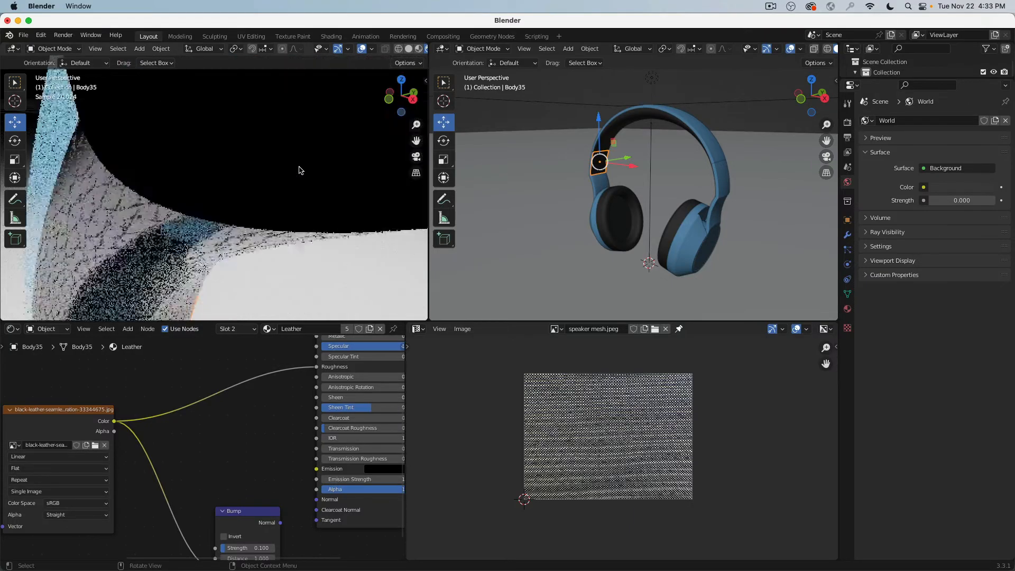
scroll(299, 170, down, 3)
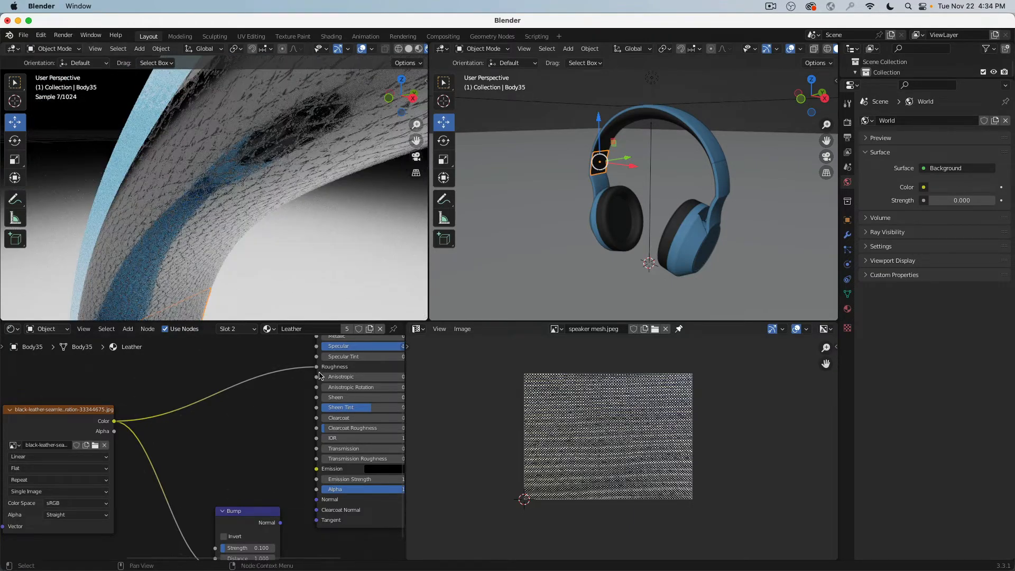
Unlink and relink the leather image's Color and the shader's Roughness input to compare the headband without bump
drag(313, 368, 270, 423)
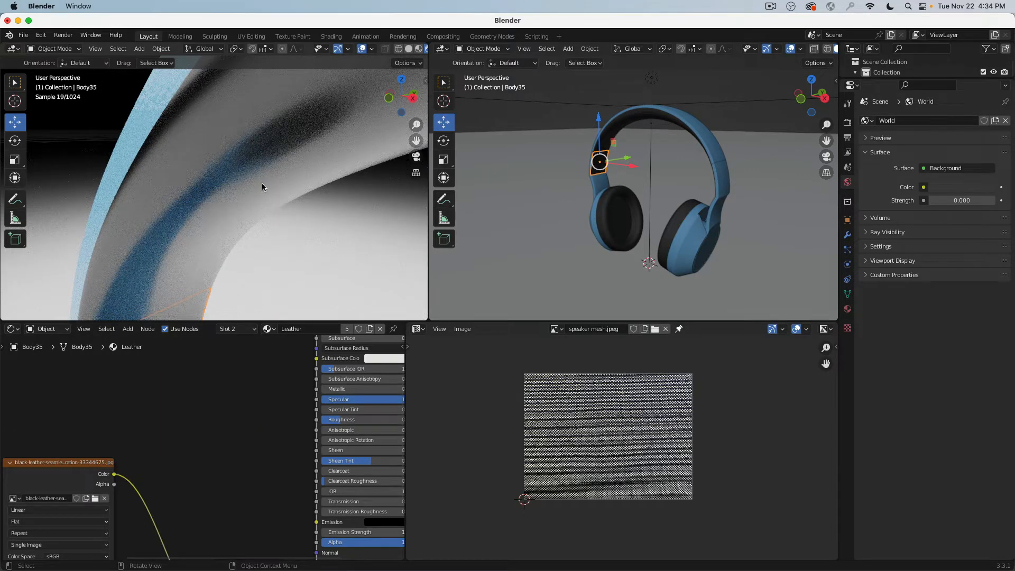
drag(114, 474, 316, 419)
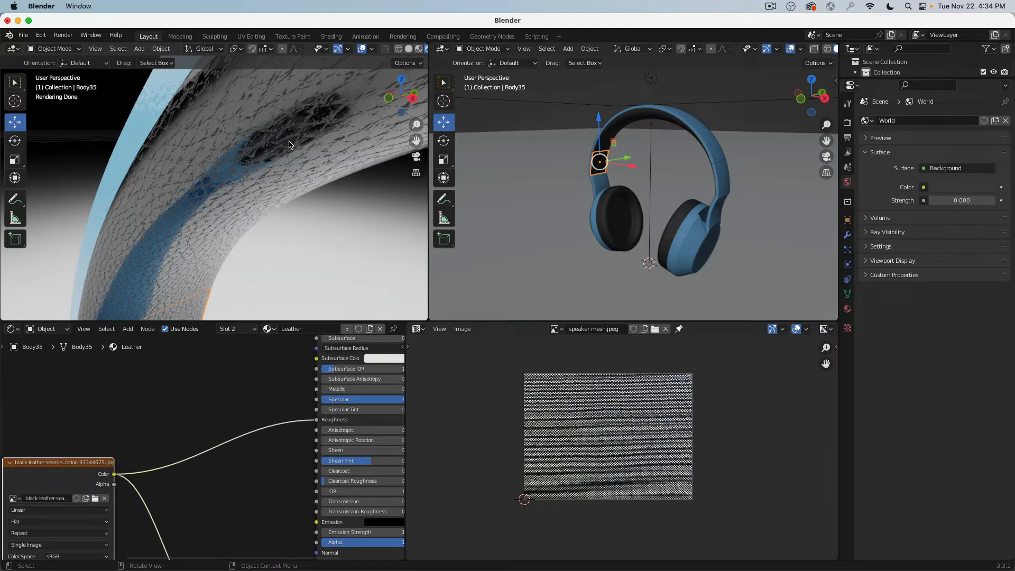
Reconnect the Bump node's Normal output to the shader's Normal input
scroll(243, 481, down, 5)
scroll(243, 481, right, 2)
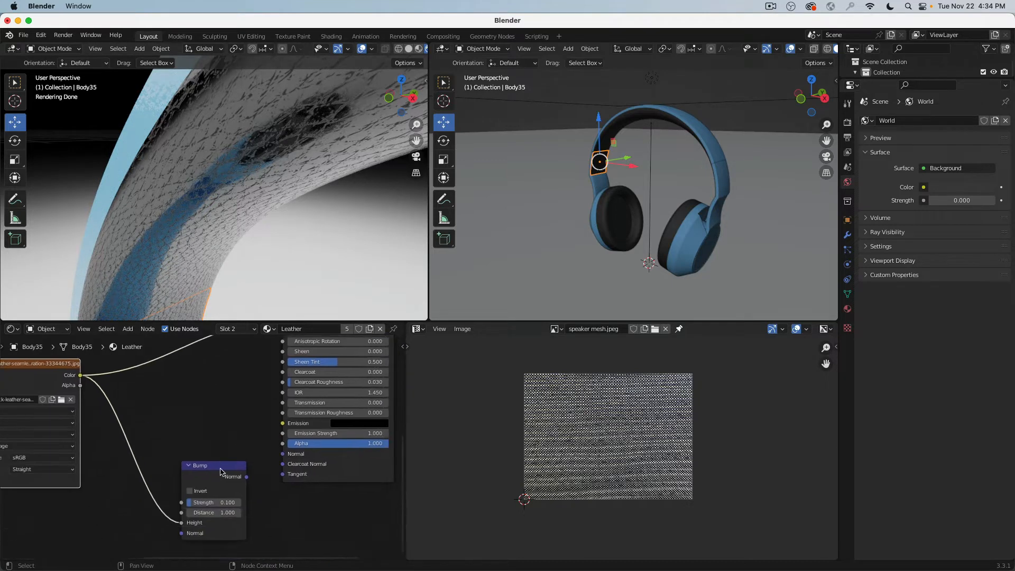
drag(247, 469, 282, 442)
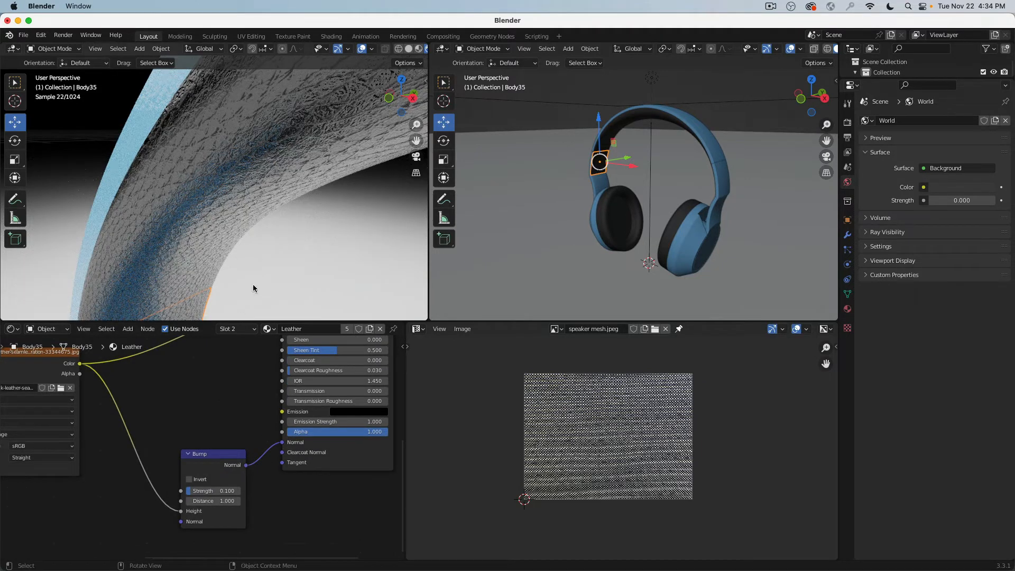
With the bump connected, unlink and relink the image's Color to Roughness, comparing the leather's look on the headphones
scroll(227, 433, up, 5)
scroll(226, 433, right, 1)
drag(260, 405, 243, 406)
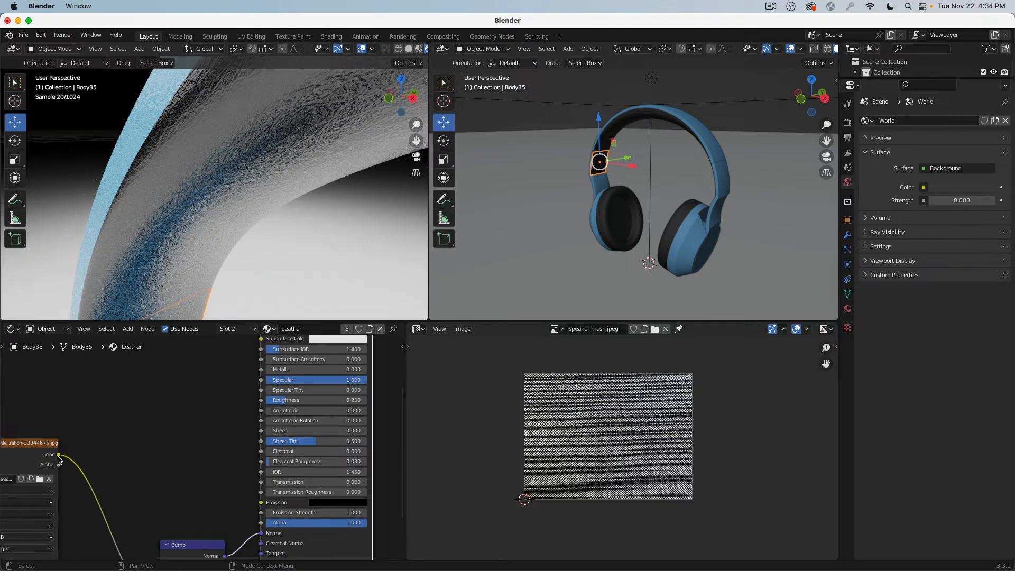
drag(58, 455, 265, 405)
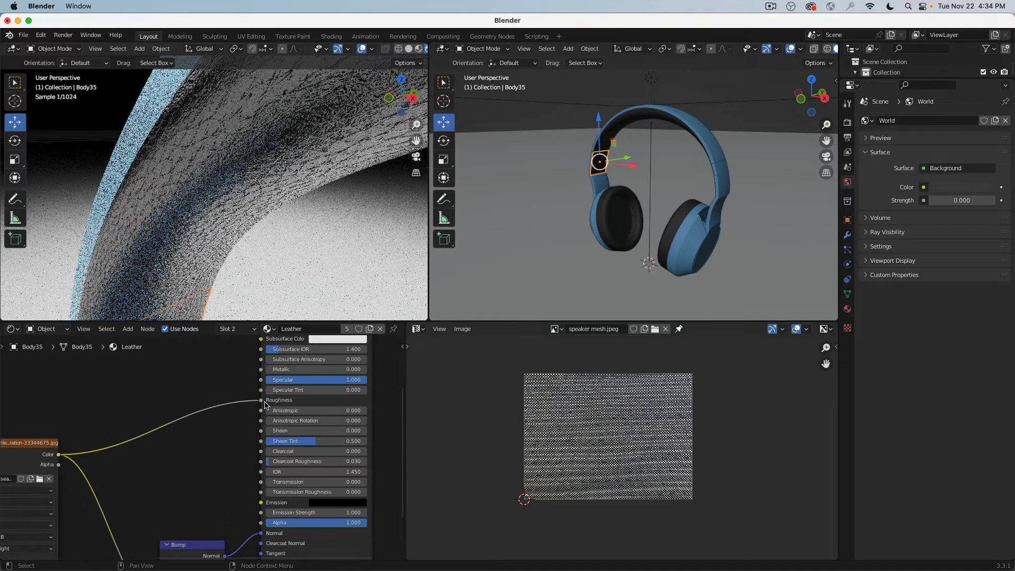
scroll(268, 212, down, 7)
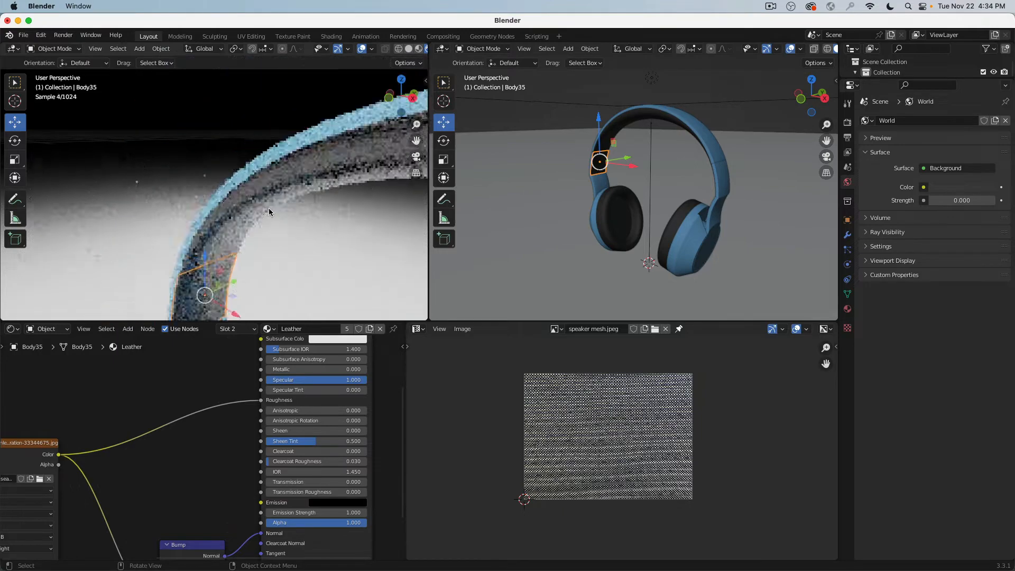
shift+middle_drag(274, 217, 216, 155)
scroll(216, 154, down, 2)
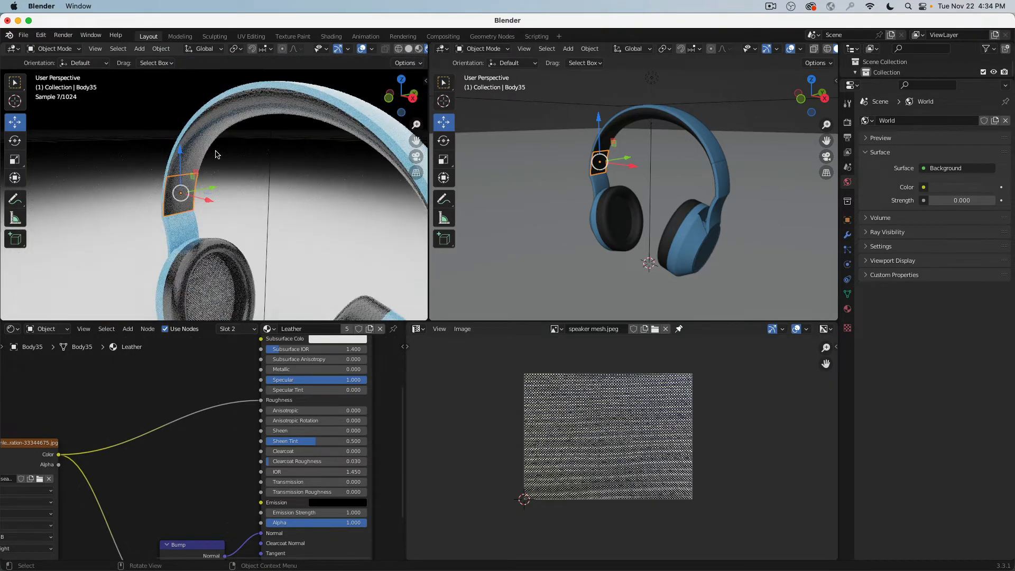
middle_drag(197, 391, 182, 411)
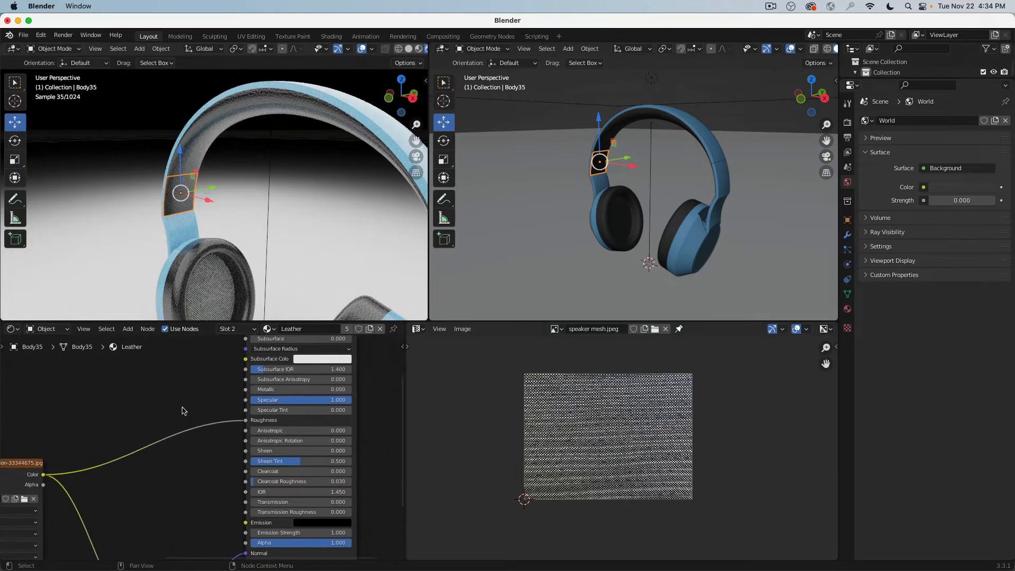
Try Specular values of 0.1 and 0.2 on the Leather material's Principled BSDF
click(291, 402)
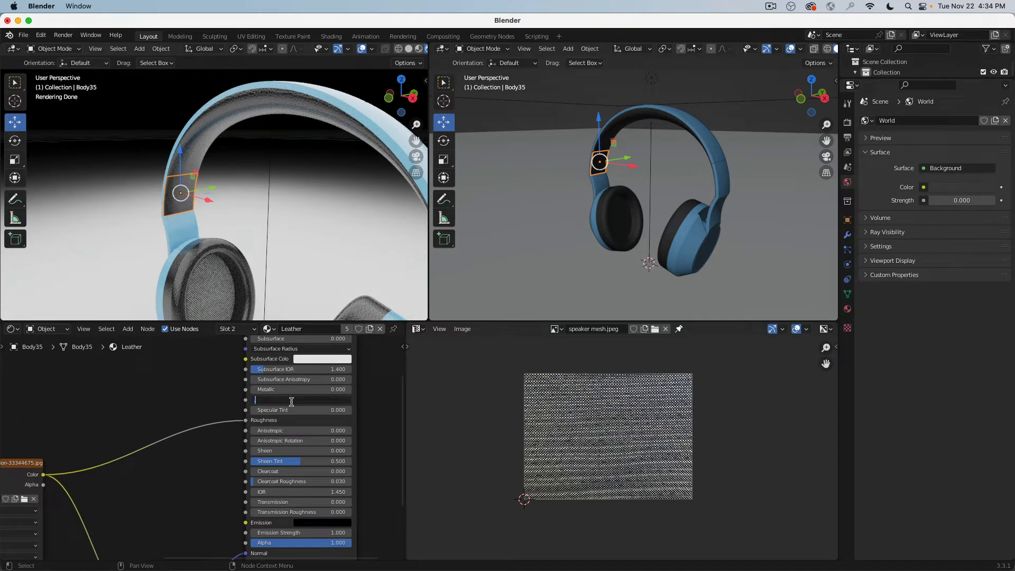
text(0.1)
key(Return)
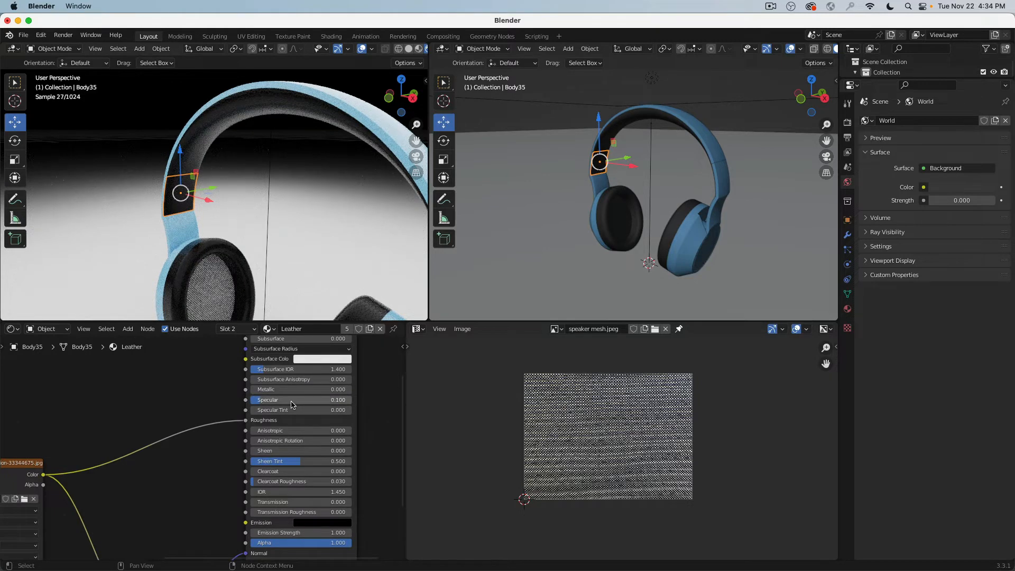
click(291, 403)
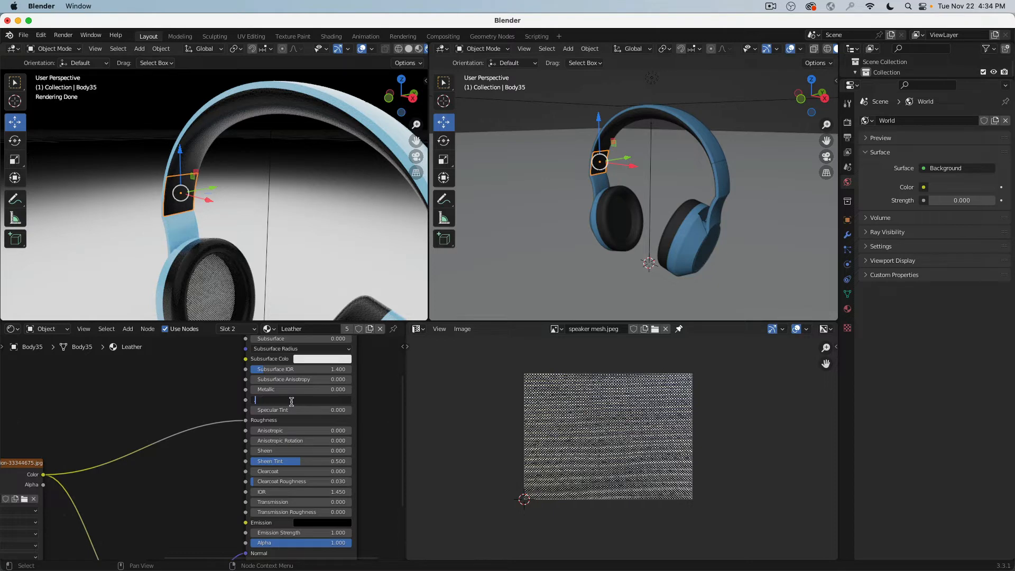
text(0.2)
key(Return)
Lighten the Leather shader's Base Color slightly to a near-black gray with value 0.014
scroll(295, 412, up, 5)
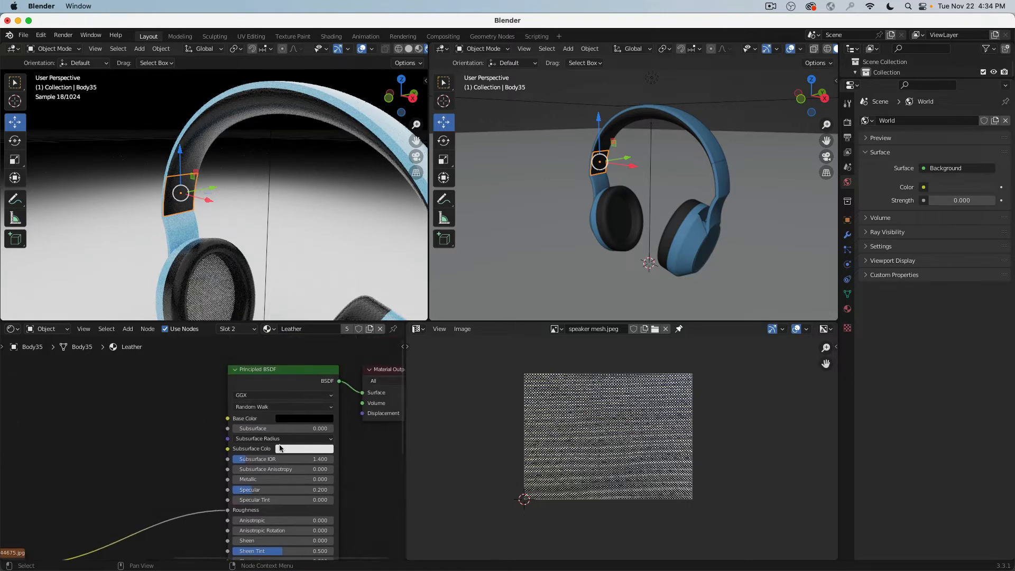
click(298, 419)
drag(356, 341, 356, 345)
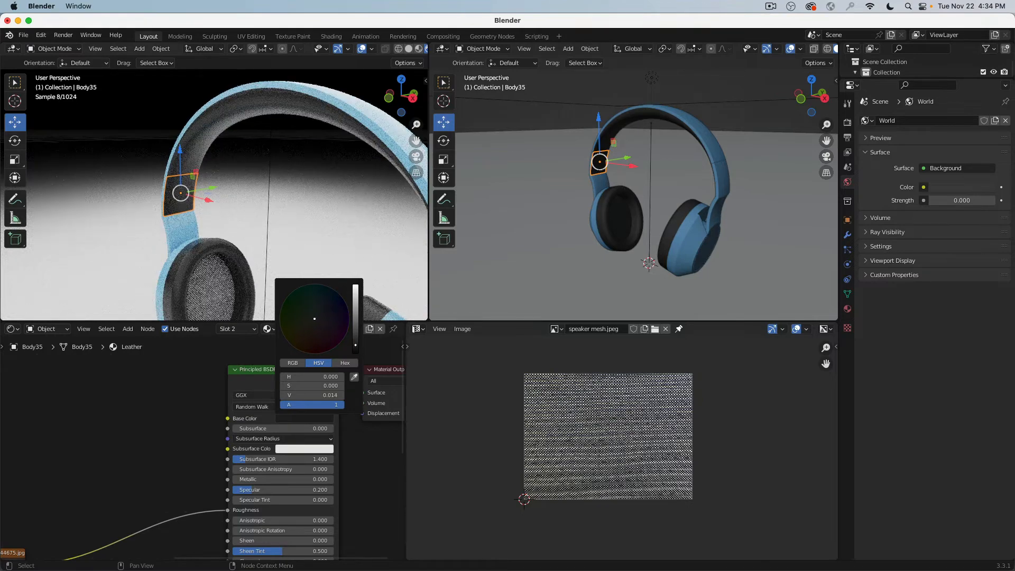
click(141, 237)
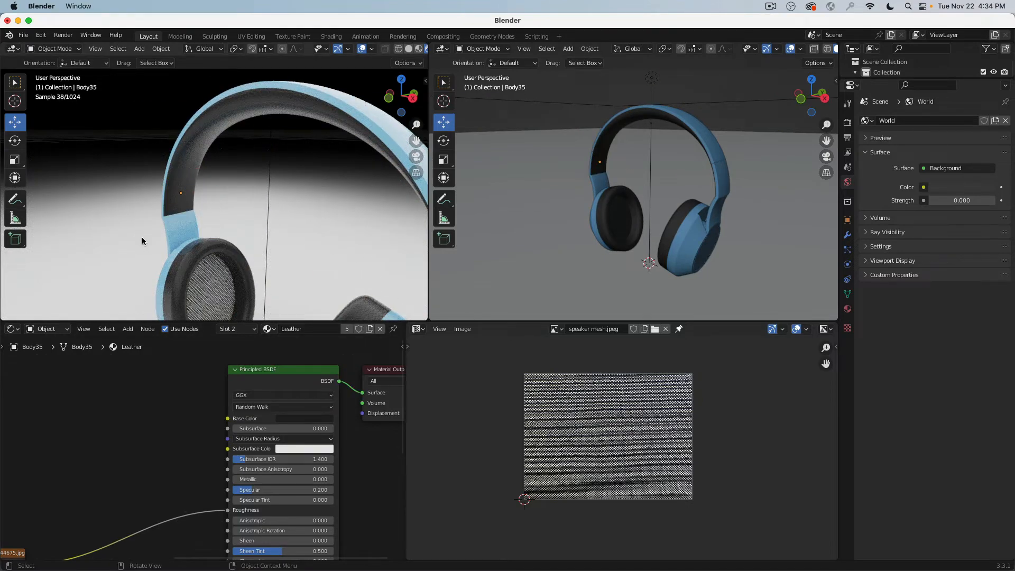
Try a Specular of 0.01 on the Leather shader while viewing the ear cushion up close
middle_drag(141, 237, 207, 265)
scroll(219, 263, up, 4)
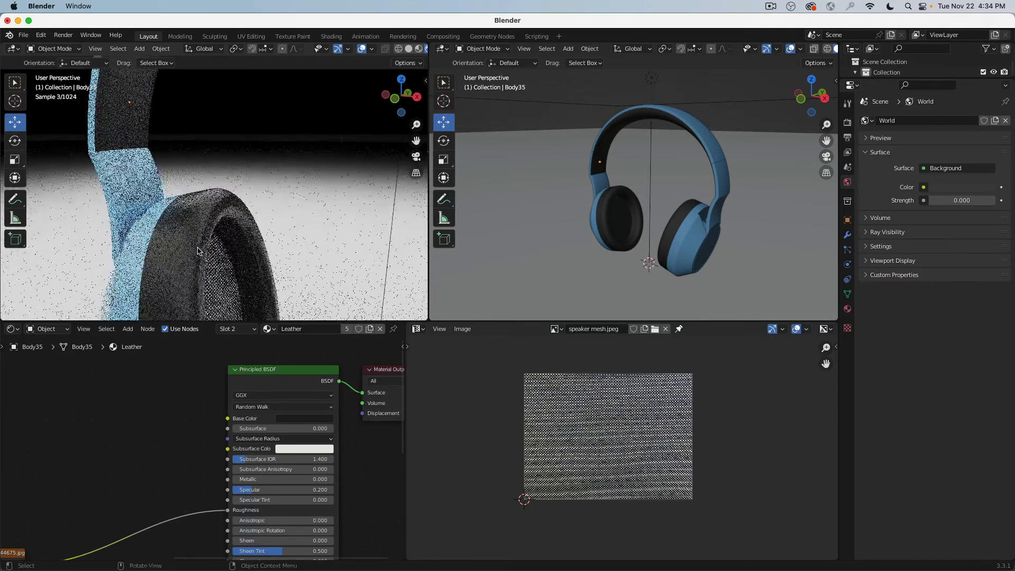
scroll(208, 266, up, 2)
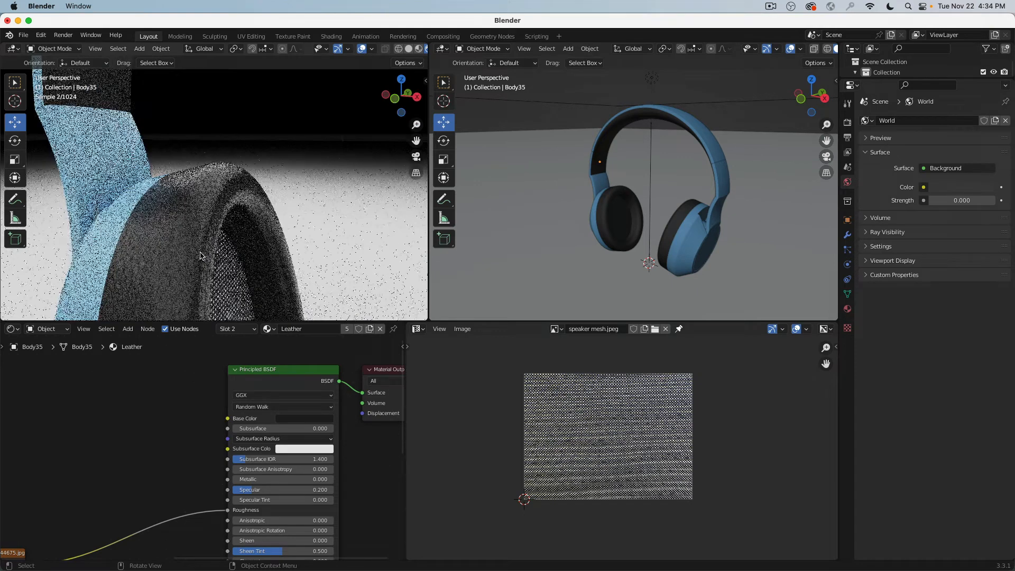
click(266, 489)
text(.01)
key(Return)
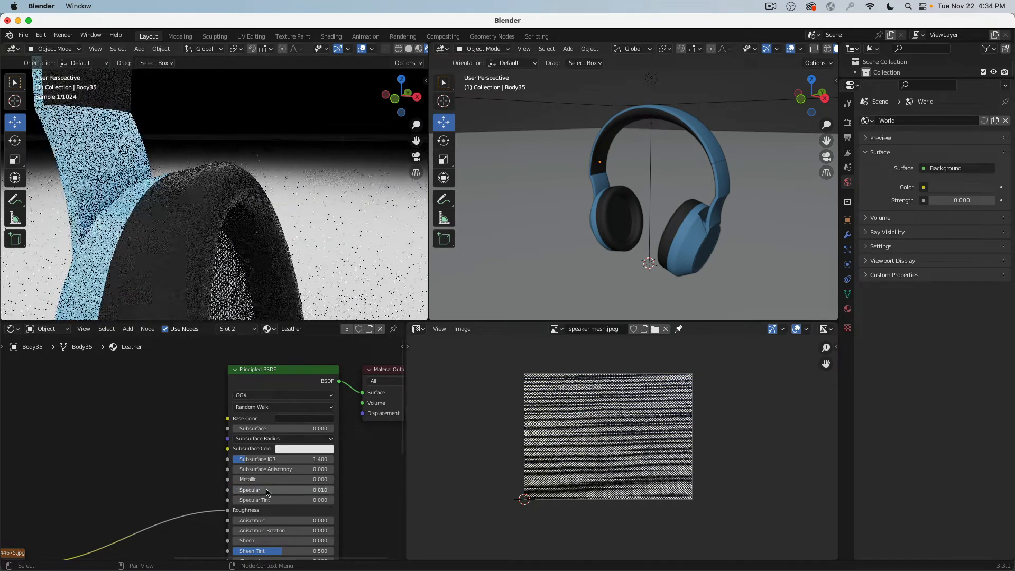
Set the Leather shader's Specular to 0.1 and check the ear cushion from several angles
click(266, 490)
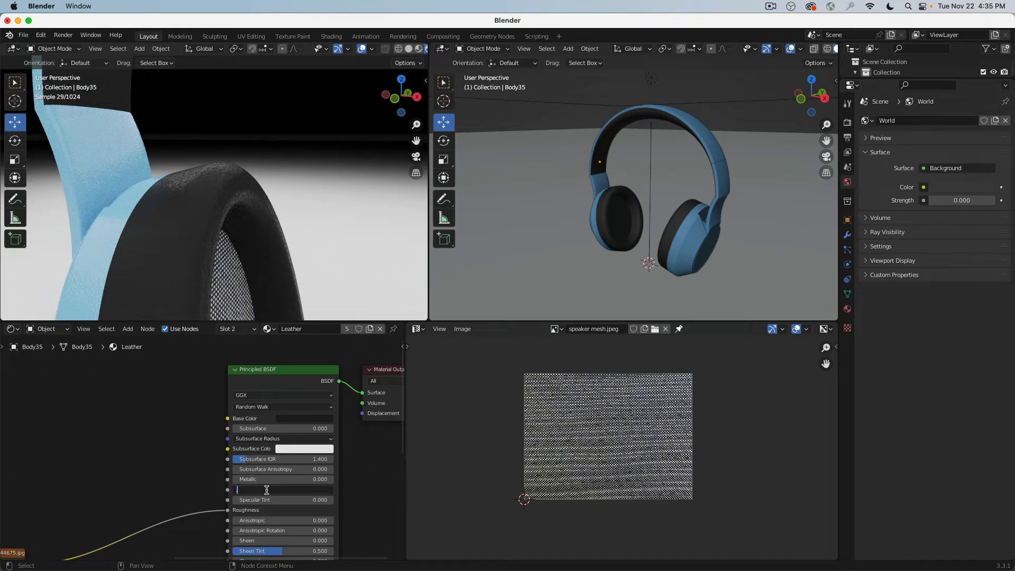
text(.1)
key(Return)
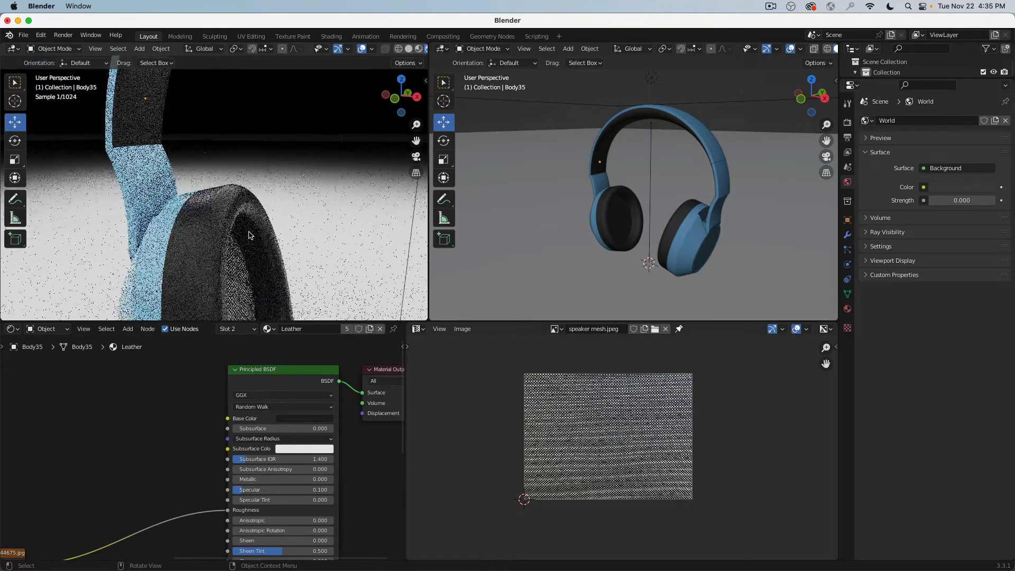
middle_drag(251, 235, 210, 215)
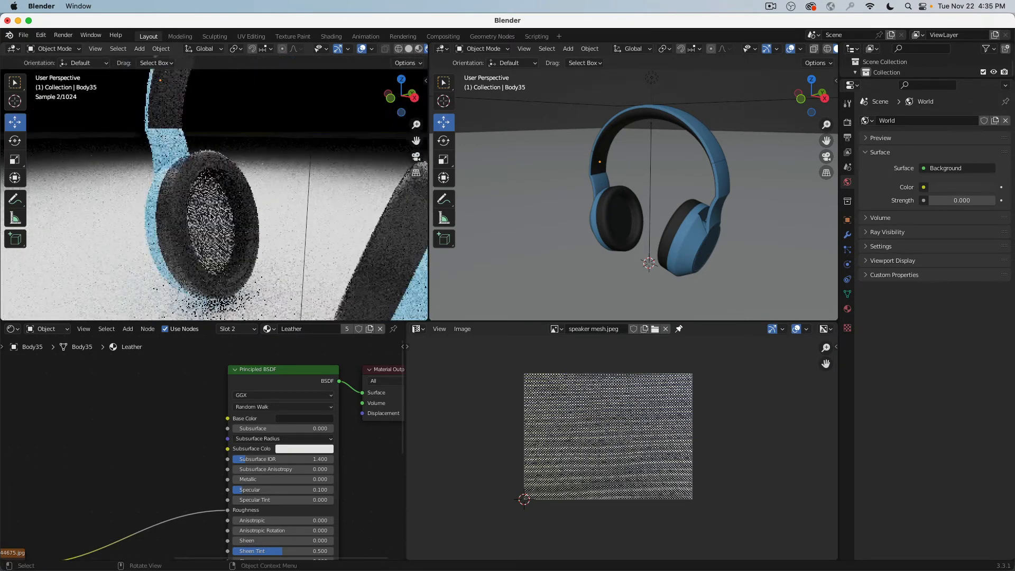
scroll(211, 216, up, 5)
Show the ear cup speaker mesh's material properties and move its image texture node farther from the Principled BSDF
click(211, 215)
scroll(199, 433, down, 3)
middle_drag(161, 418, 255, 405)
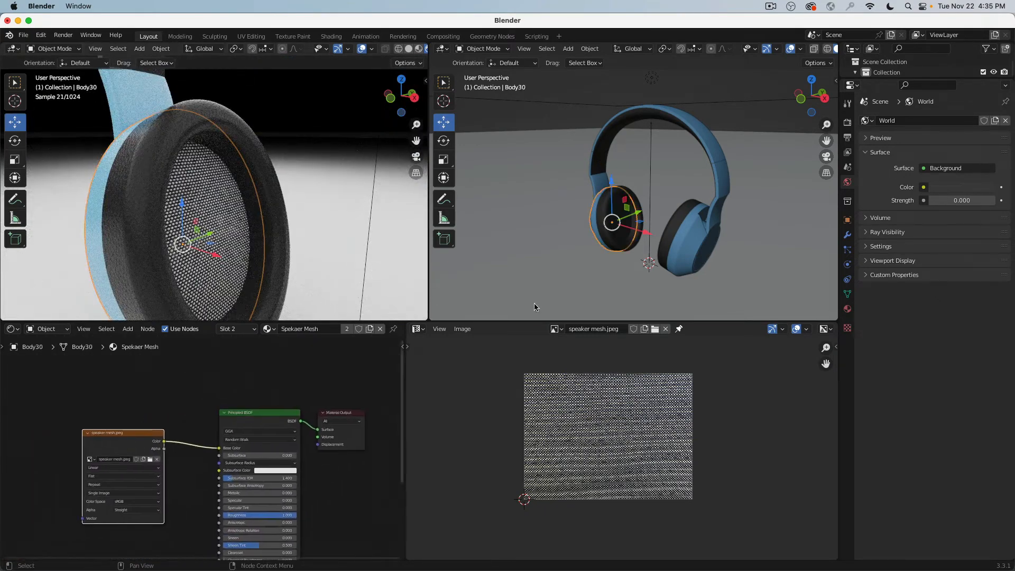
click(847, 308)
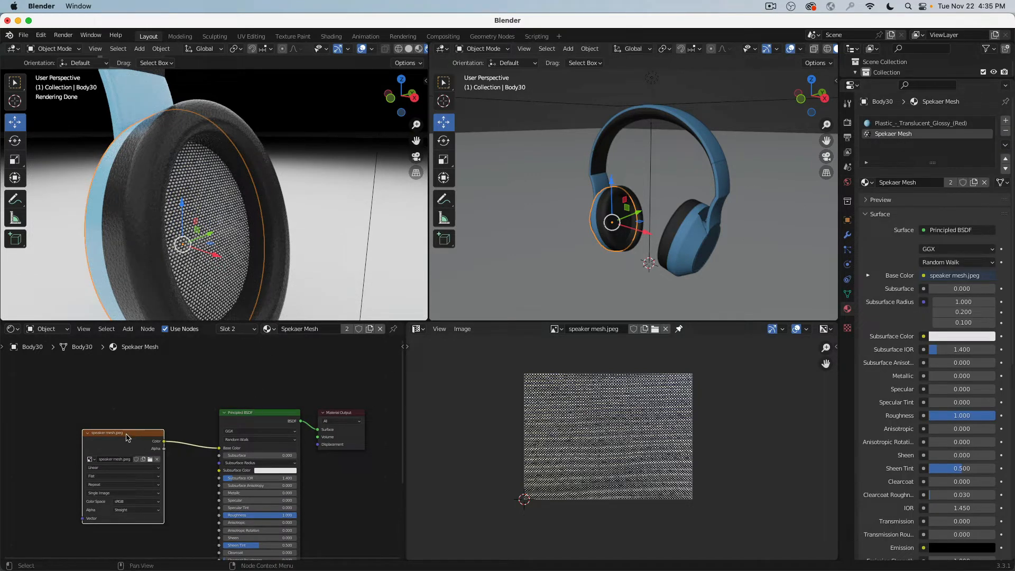
drag(112, 434, 38, 439)
middle_drag(127, 395, 183, 386)
scroll(194, 413, up, 3)
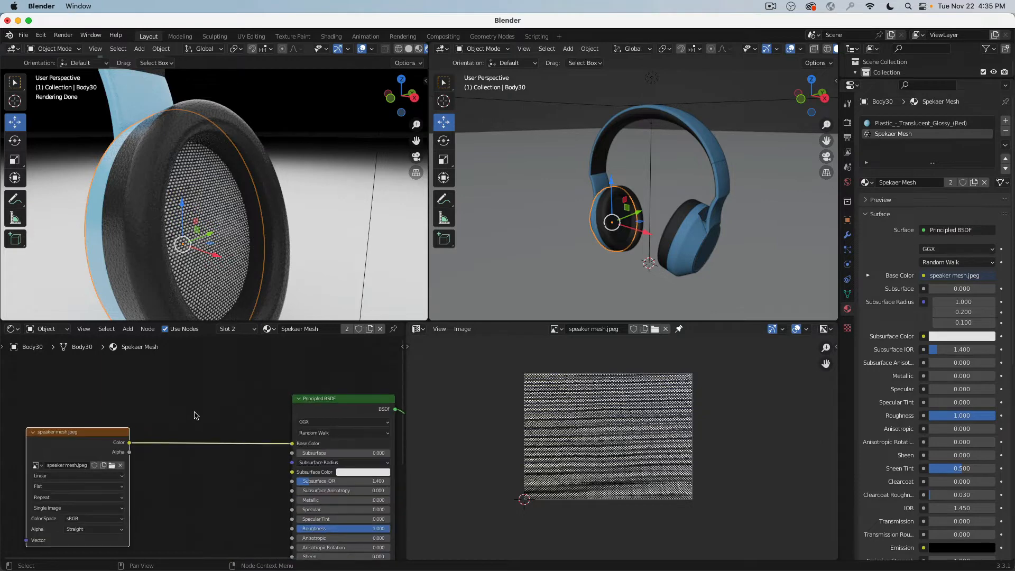
Insert a MixRGB node between the speaker mesh image and Base Color, linking the image's Color to its Fac input
key(shift+a)
mouse_move(164, 401)
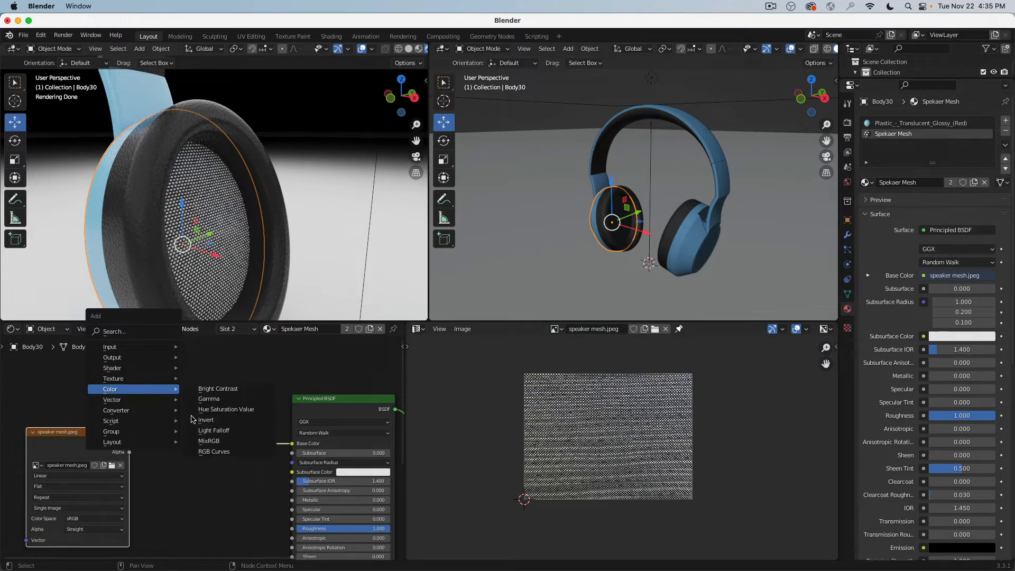
click(209, 441)
click(201, 472)
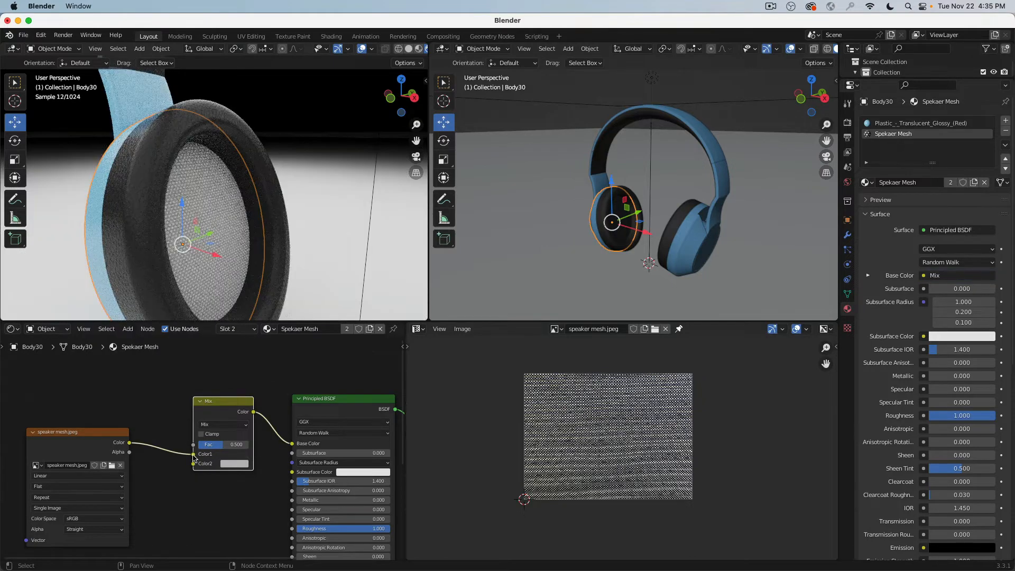
drag(194, 453, 194, 445)
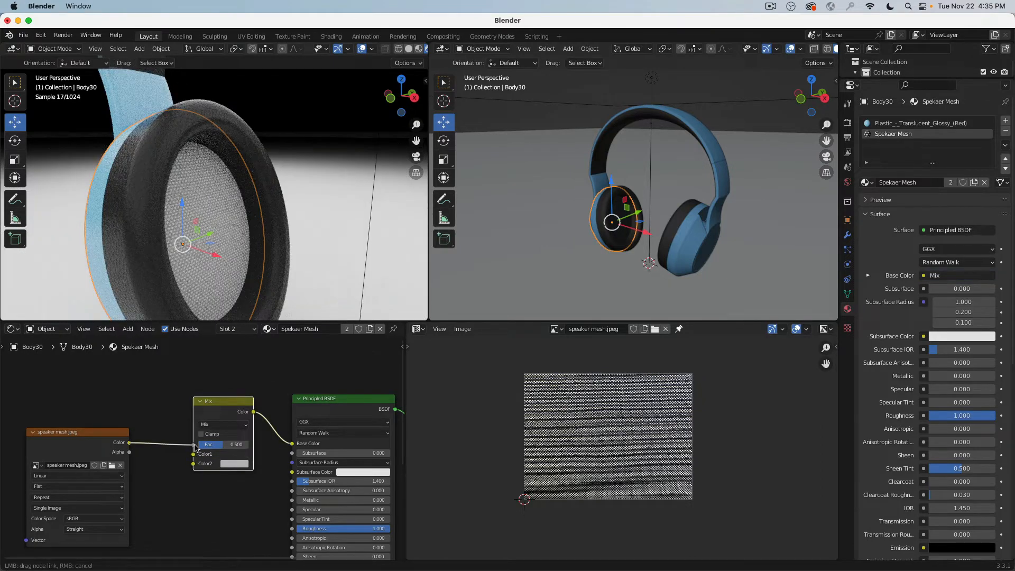
Set the Mix node's Color1 to near-black and Color2 to dark gray, and inspect the speaker mesh up close
click(231, 457)
drag(295, 370, 294, 383)
click(236, 464)
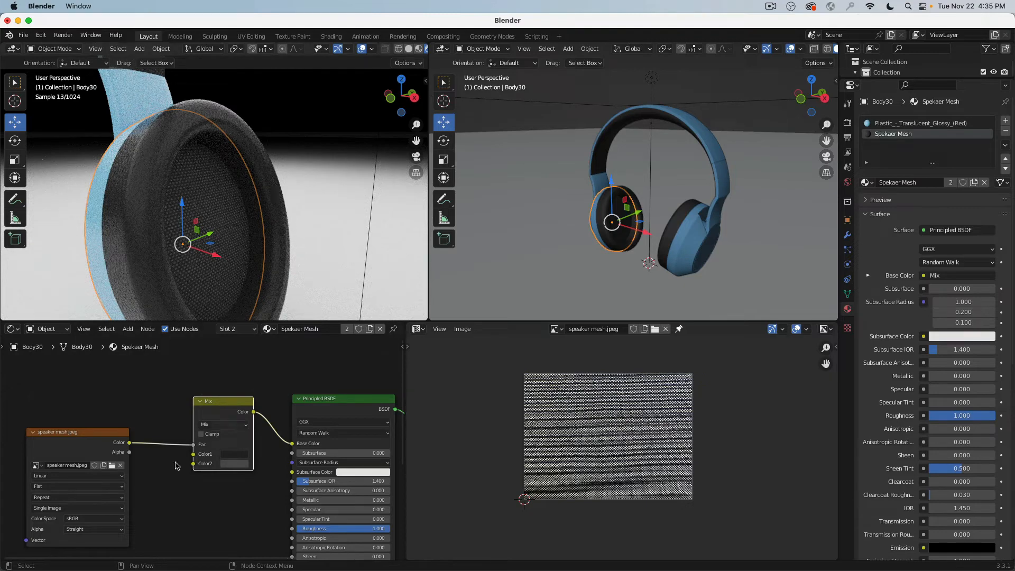
click(96, 435)
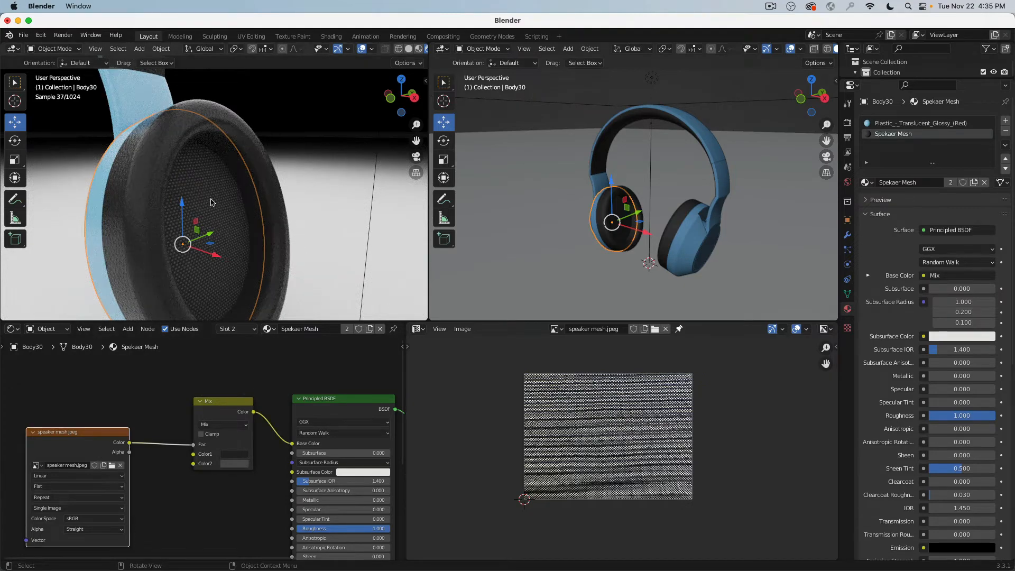
scroll(212, 203, up, 5)
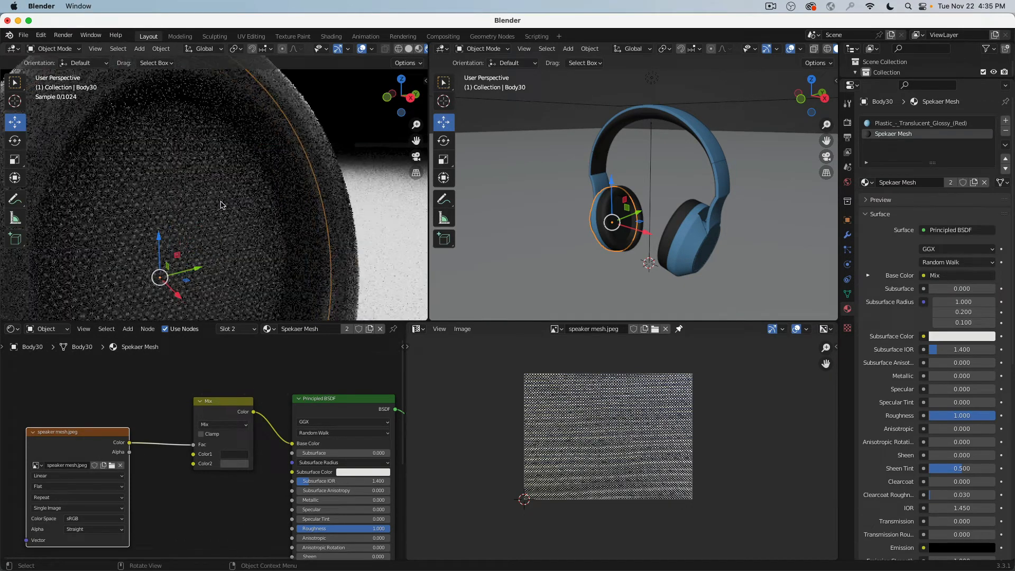
scroll(222, 205, down, 2)
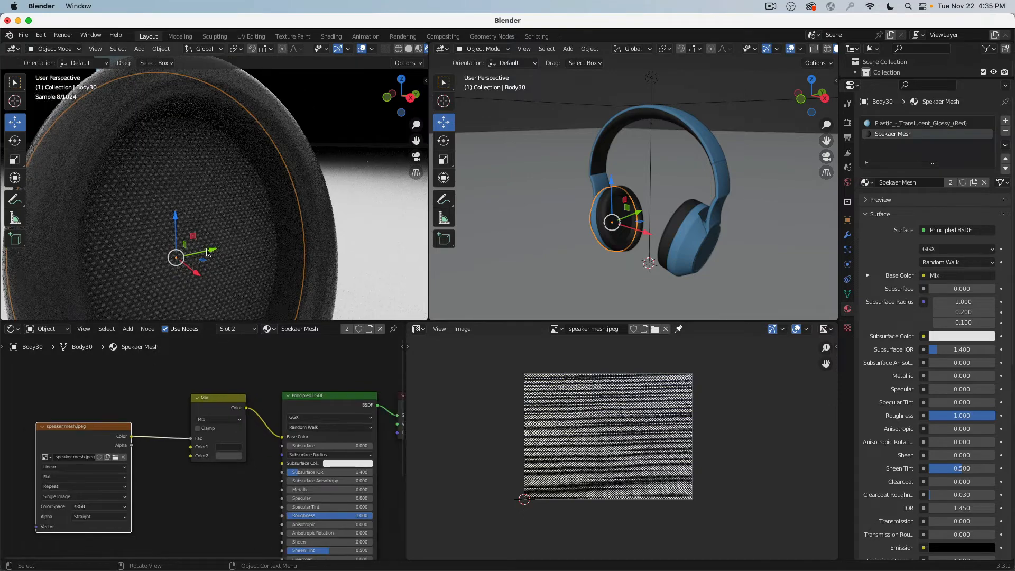
Set the speaker mesh shader's Roughness to 0 and its Specular to 0.05
scroll(207, 252, down, 3)
middle_drag(290, 517, 261, 480)
scroll(268, 480, up, 5)
drag(270, 481, 142, 481)
mouse_move(291, 453)
mouse_down()
mouse_move(307, 453)
mouse_move(297, 453)
mouse_up()
scroll(97, 449, down, 4)
middle_drag(97, 448, 213, 420)
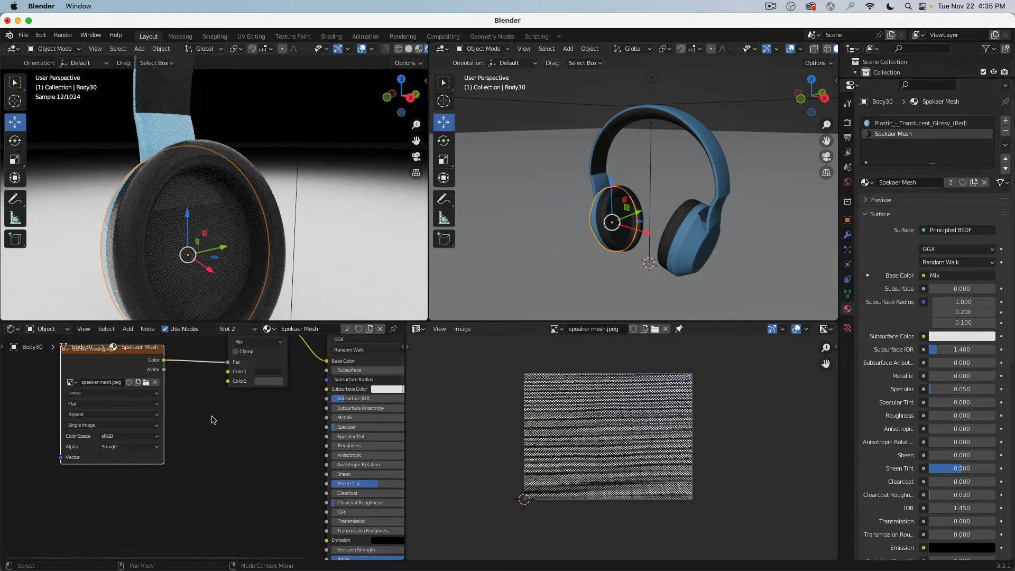
Move the speaker mesh image and Mix nodes together away from the Principled BSDF to make room between them
scroll(162, 398, down, 2)
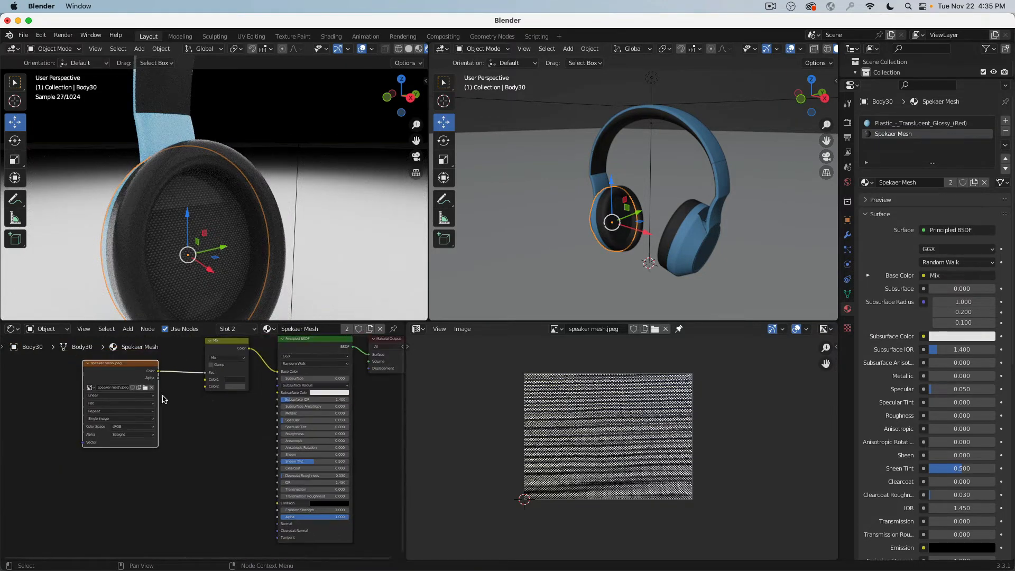
shift+click(227, 346)
click(134, 369)
shift+click(230, 349)
drag(230, 347, 114, 393)
Add a Bump node and link the Mix node's Color output to its Height input
key(shift+a)
mouse_move(172, 467)
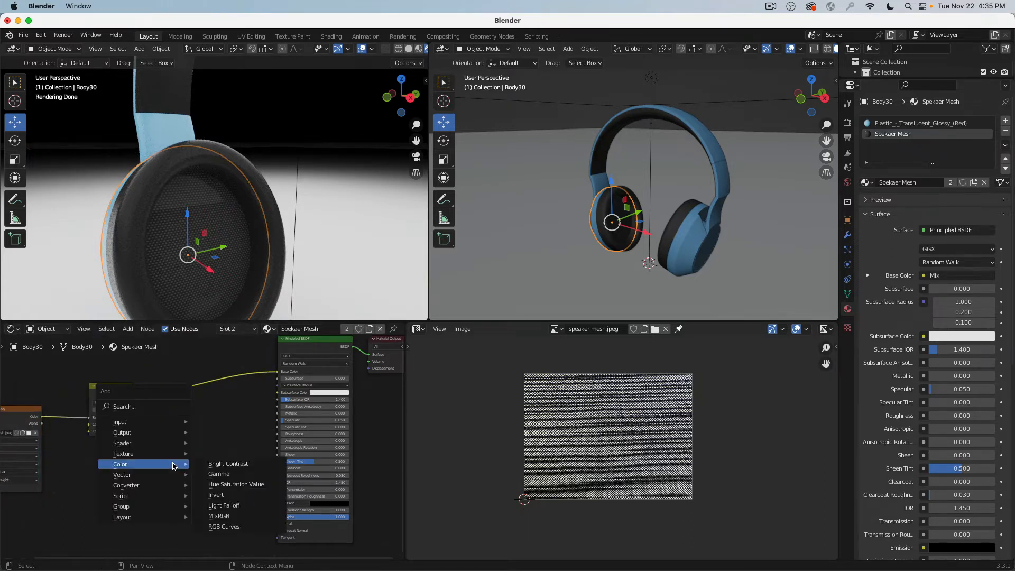
mouse_move(162, 487)
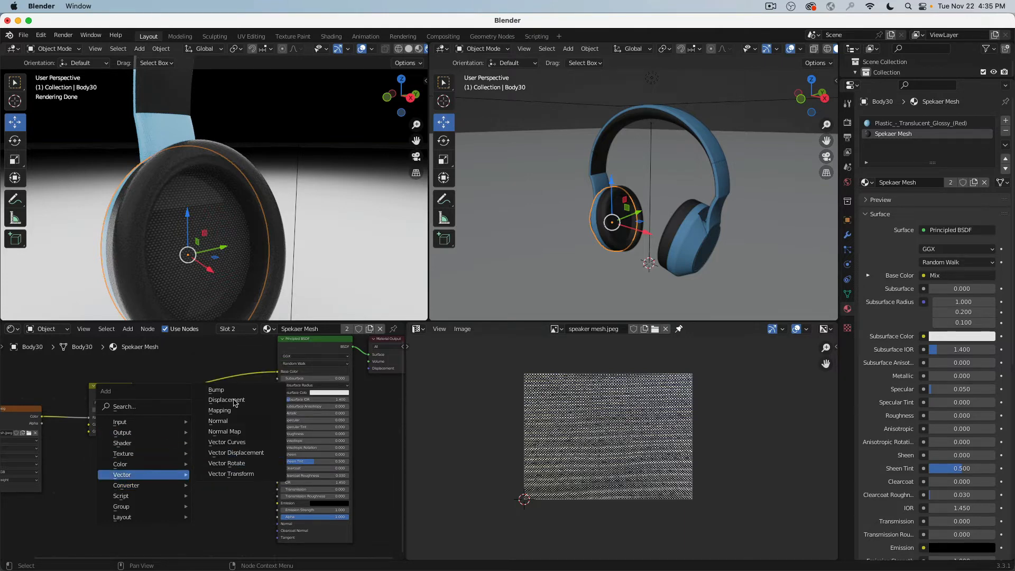
click(222, 390)
click(177, 407)
scroll(132, 398, up, 2)
drag(130, 394, 194, 474)
Link the Bump node's Normal output to the speaker mesh shader's Normal input
middle_drag(255, 438, 227, 388)
drag(227, 382, 302, 529)
key(Escape)
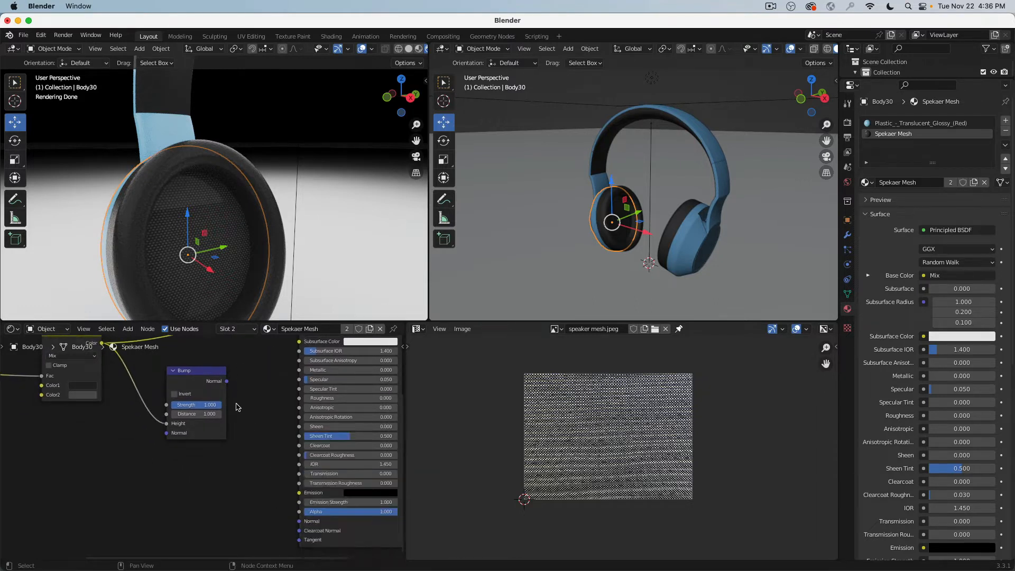
drag(227, 381, 299, 521)
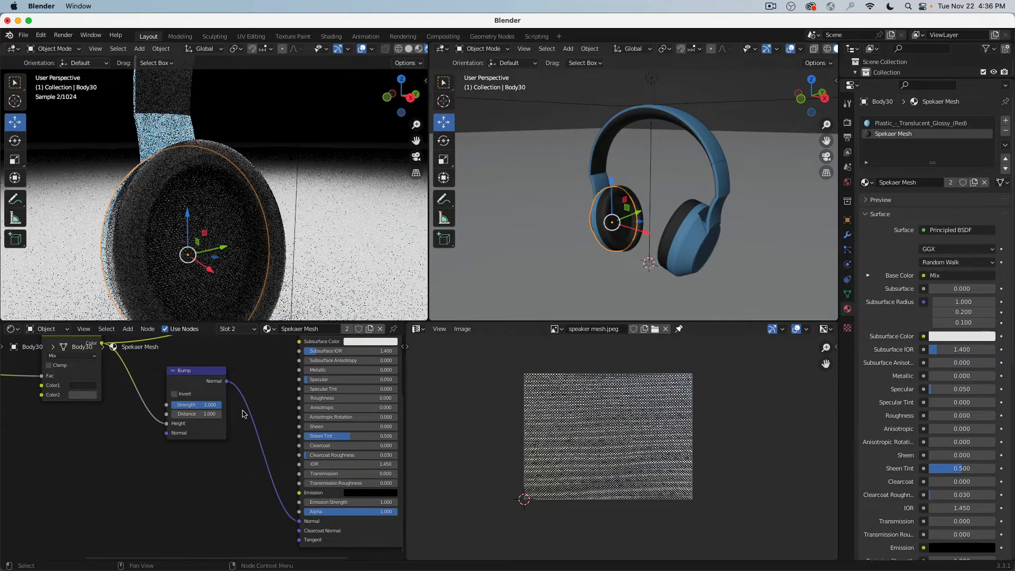
Try Bump Strength values of 0.1 and 0.01, examining the speaker mesh closely
click(202, 405)
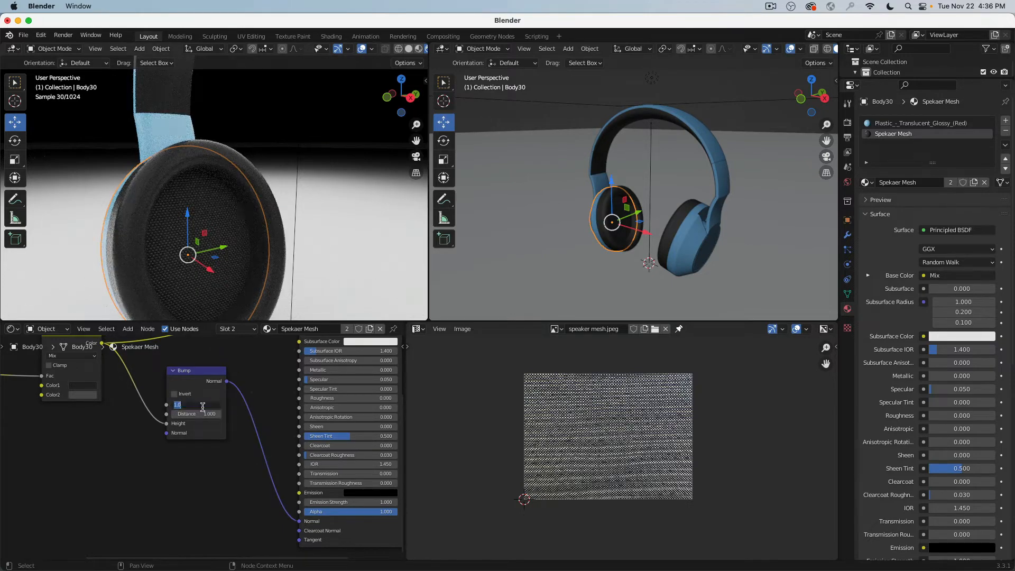
text(0.1)
key(Return)
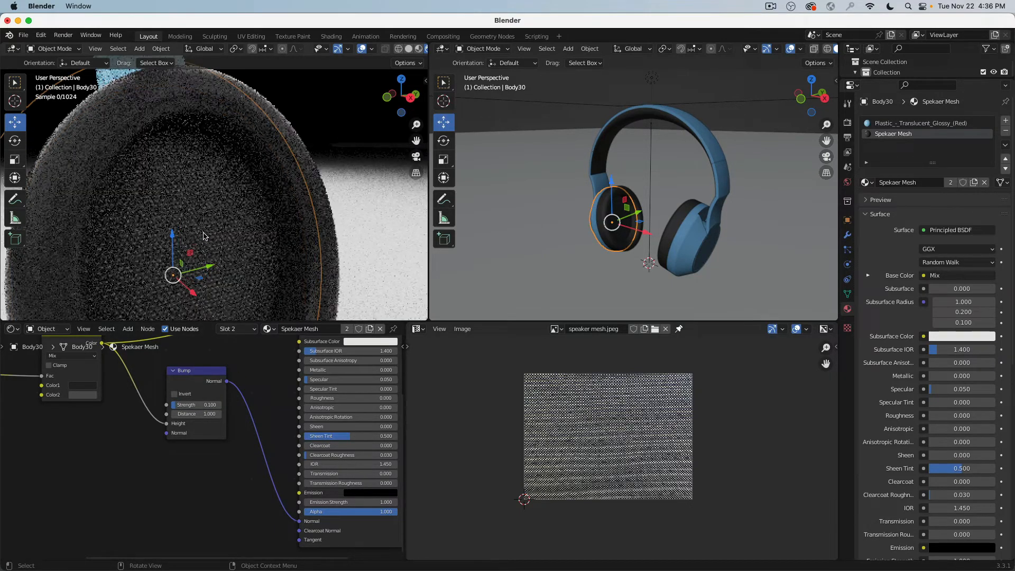
click(197, 407)
text(.01)
key(Return)
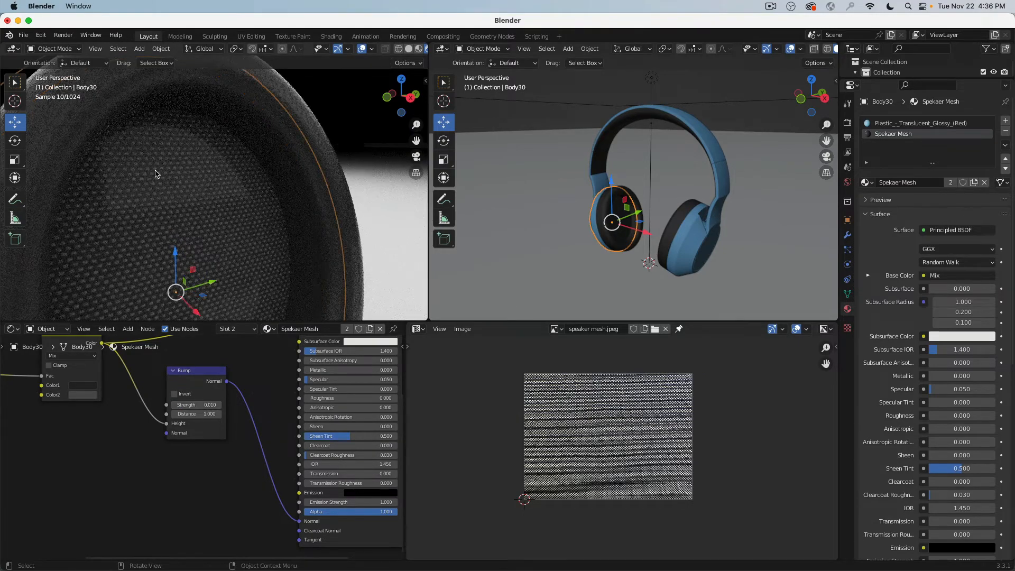
scroll(156, 173, up, 3)
scroll(159, 175, up, 4)
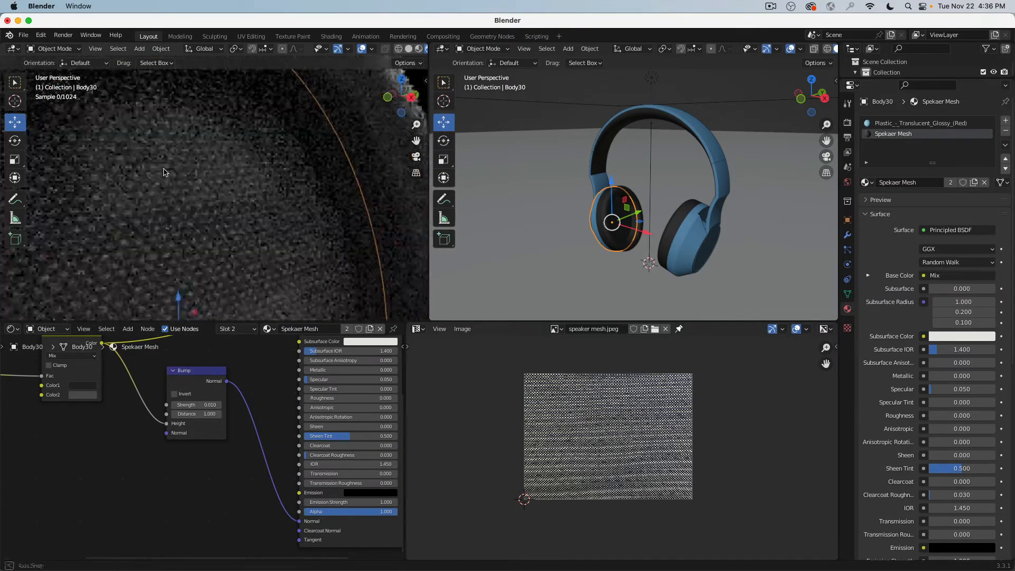
Set the speaker mesh Bump node's Strength to 0.05 and select the node
click(196, 403)
text(.05)
key(Return)
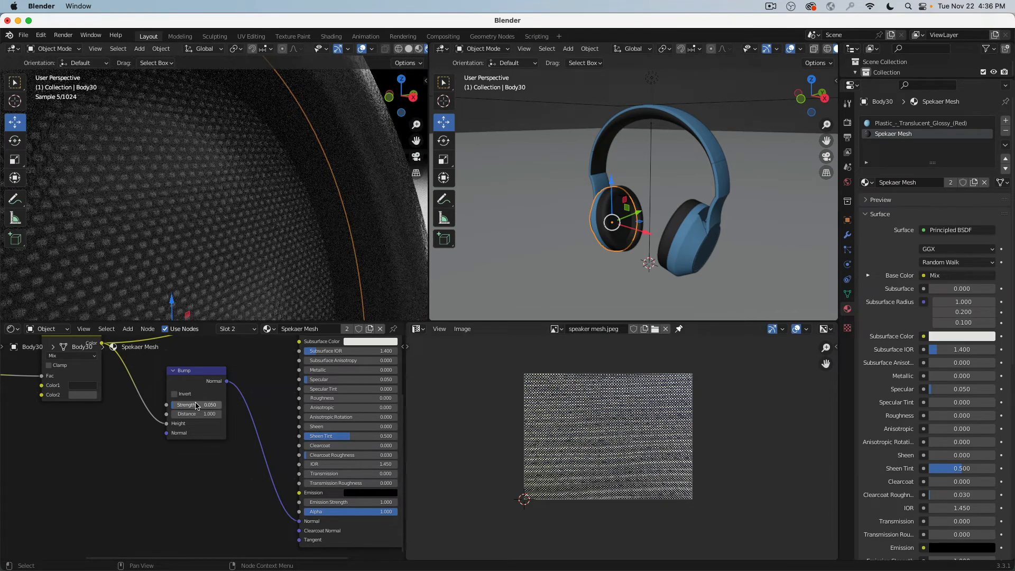
scroll(214, 399, down, 2)
middle_drag(230, 379, 231, 381)
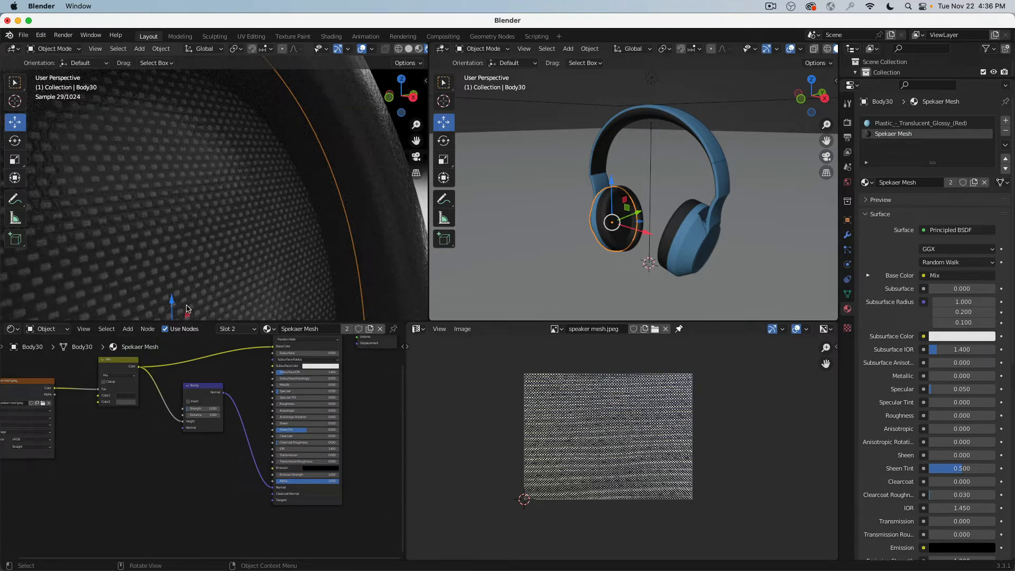
click(203, 396)
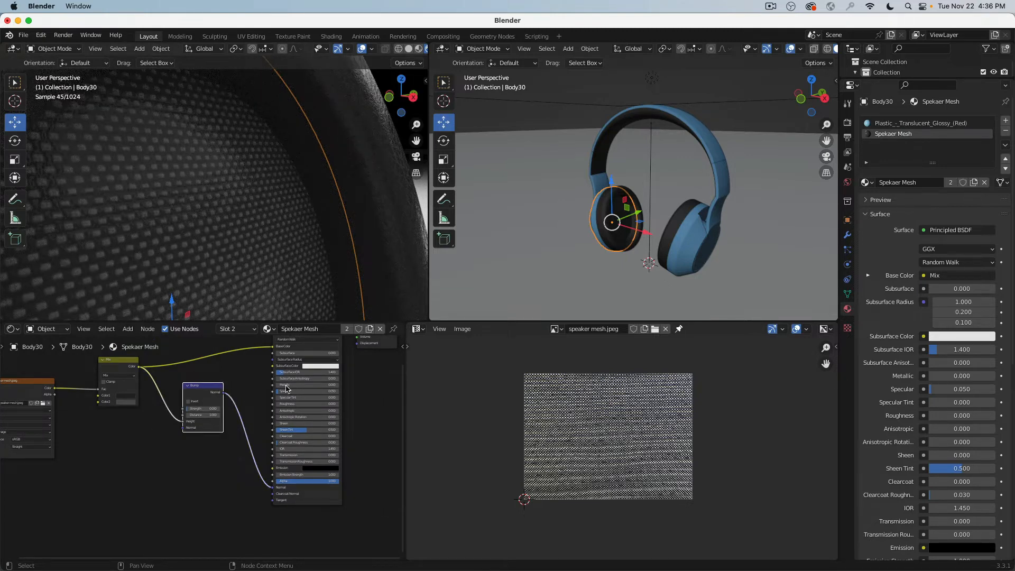
Set the speaker mesh Bump node's Strength to 0.1
scroll(286, 388, up, 2)
drag(325, 395, 288, 395)
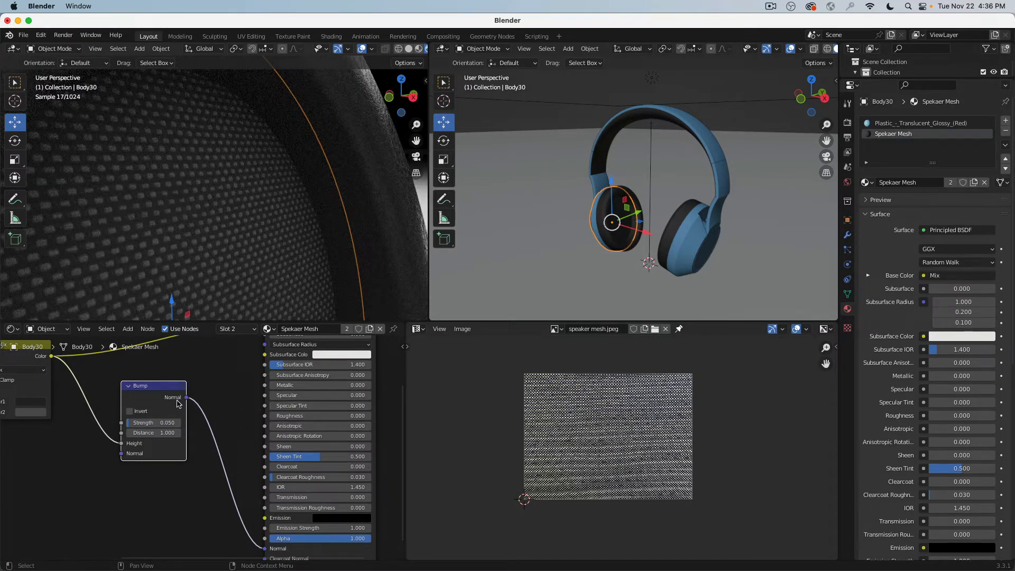
click(168, 422)
text(0.1)
key(Return)
Disconnect the links feeding the Principled BSDF's Normal and Base Color inputs to isolate the speaker mesh shading
drag(264, 548, 228, 511)
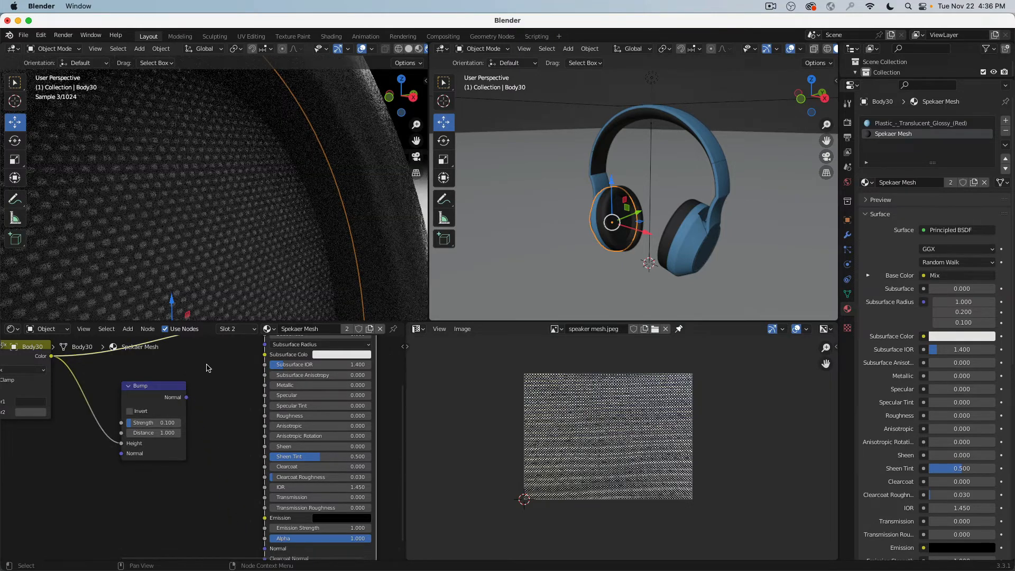
scroll(214, 406, up, 3)
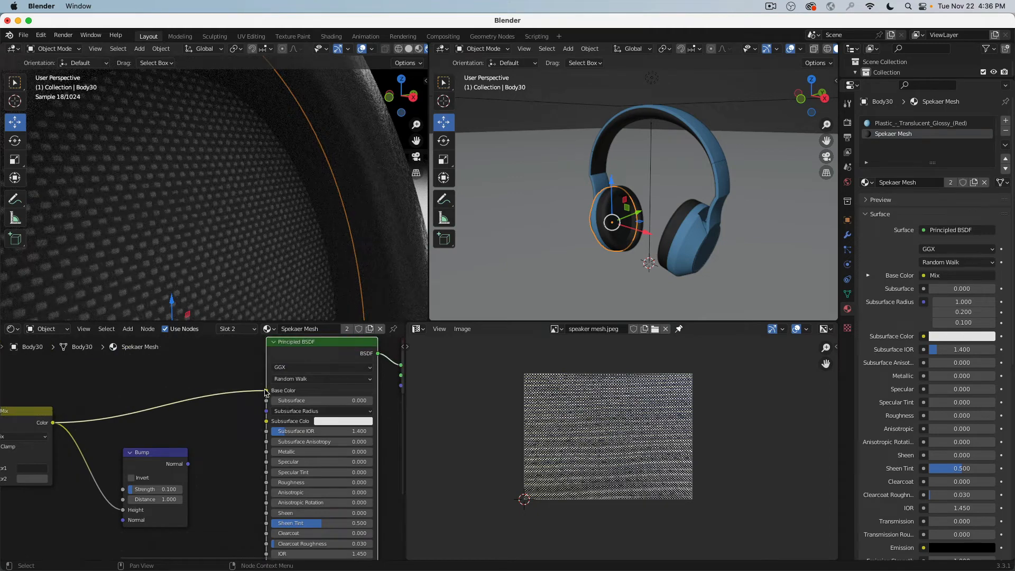
drag(266, 391, 222, 408)
scroll(227, 423, down, 2)
drag(338, 379, 341, 347)
scroll(211, 390, down, 2)
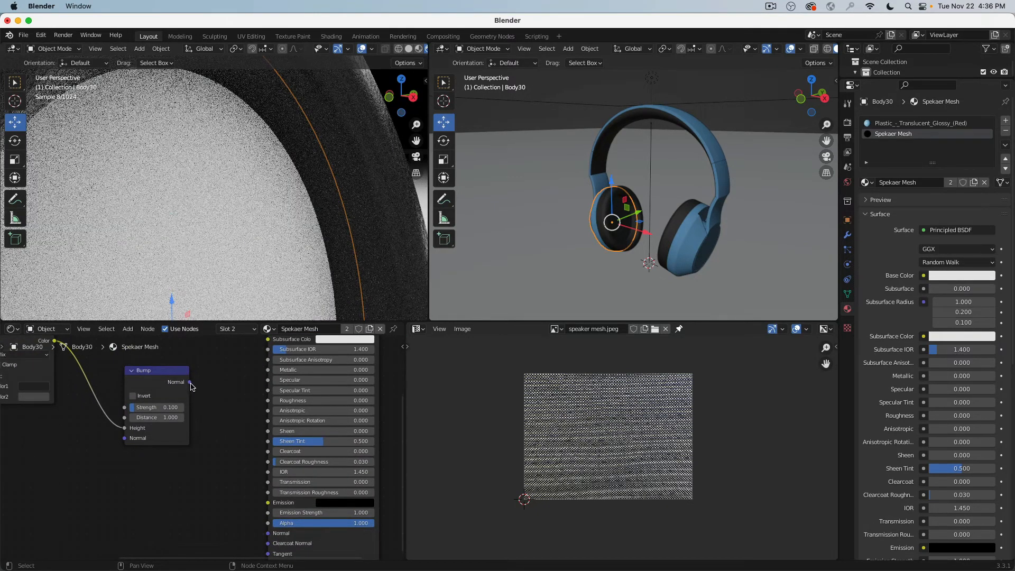
Relink the Bump node's Normal output to the Principled BSDF's Normal input and try a Strength of 1
drag(192, 386, 268, 533)
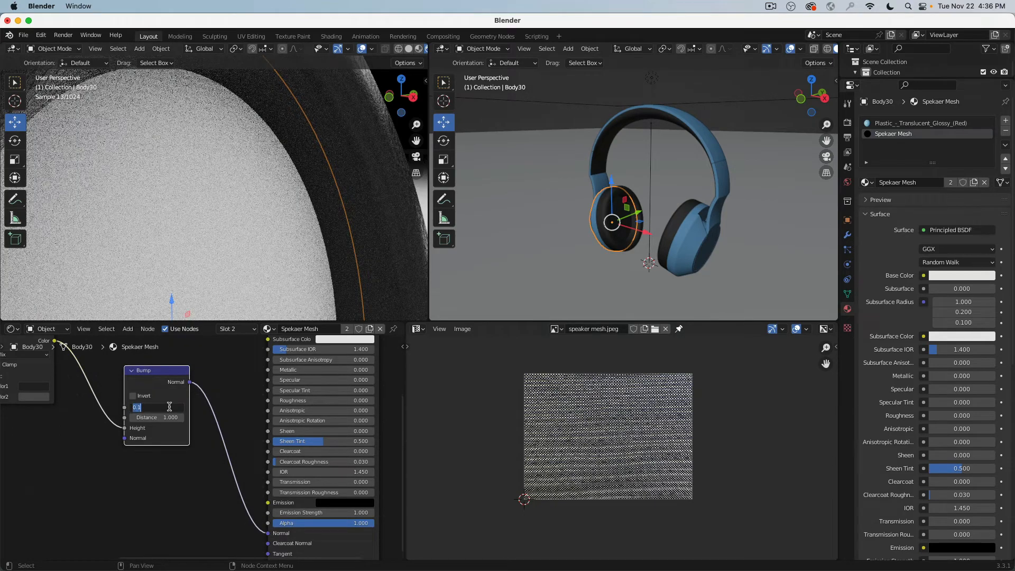
text(1)
key(Return)
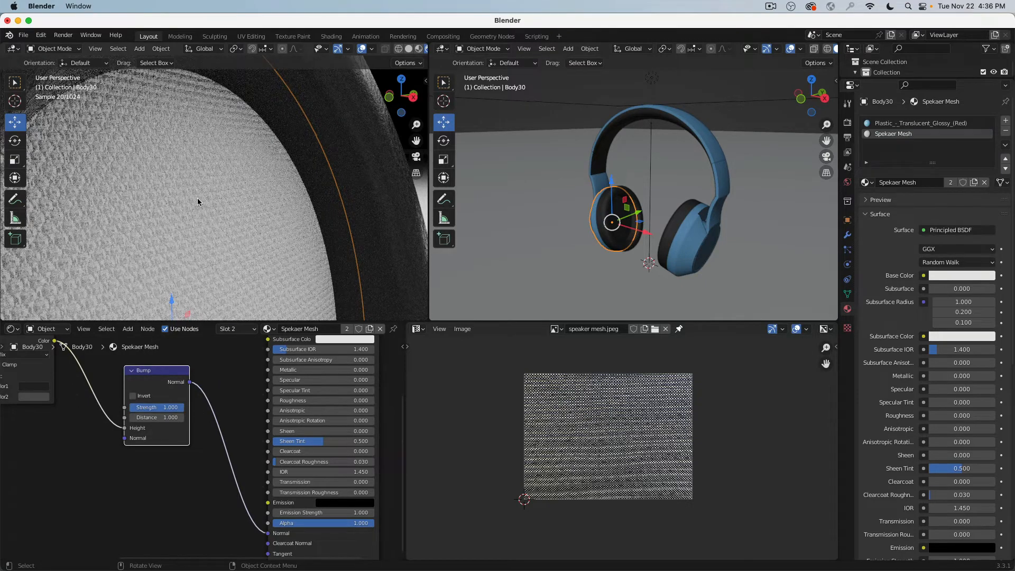
Try a Bump Strength of 0.5 on the speaker mesh, then set it to 0.2
double_click(159, 408)
text(0.5)
key(Return)
double_click(158, 409)
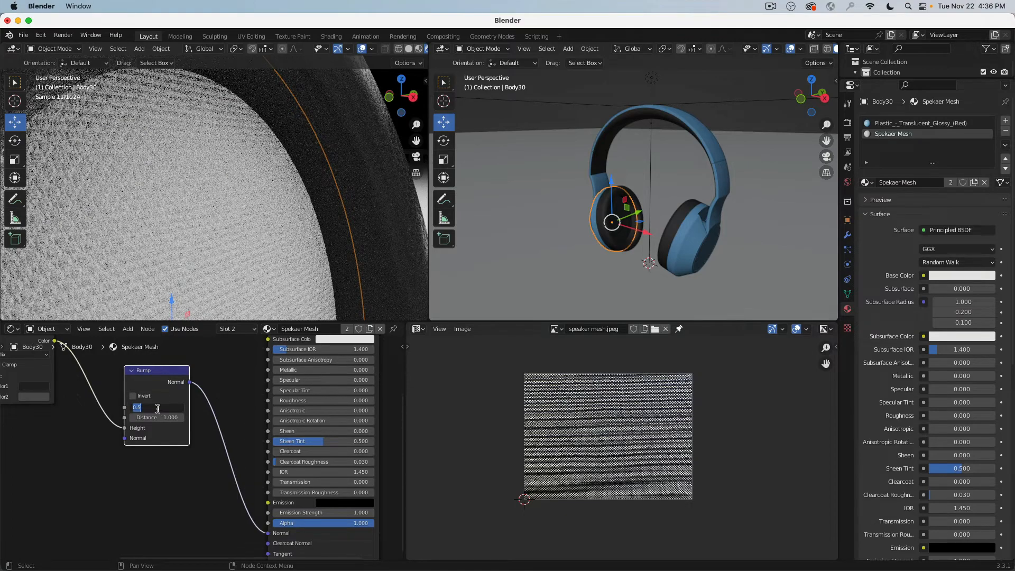
text(0.2)
key(Return)
Relink the Mix node's Color output to the Principled BSDF's Base Color and inspect the headphones from several angles
middle_drag(55, 344, 74, 432)
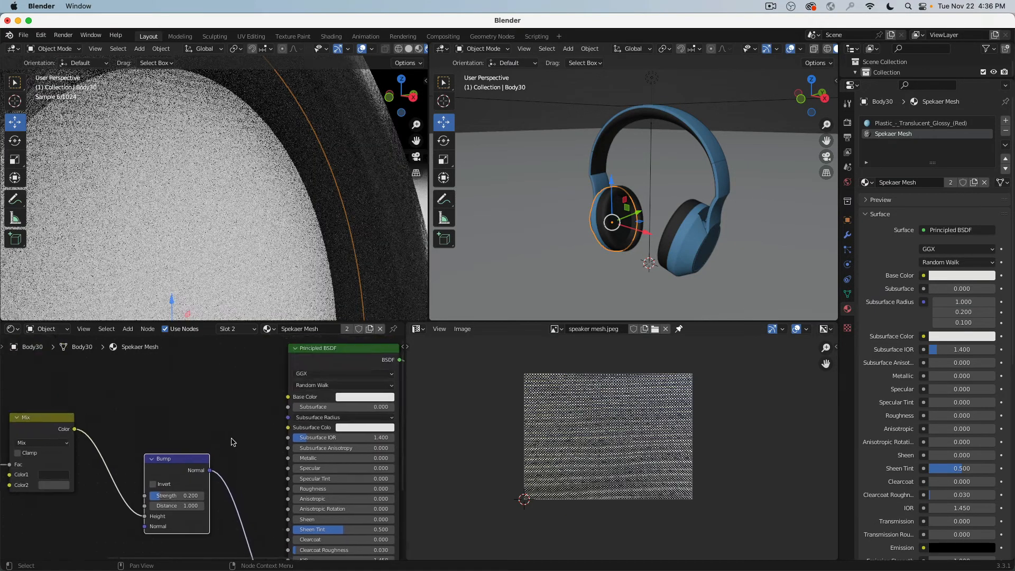
drag(75, 429, 288, 397)
scroll(268, 222, down, 5)
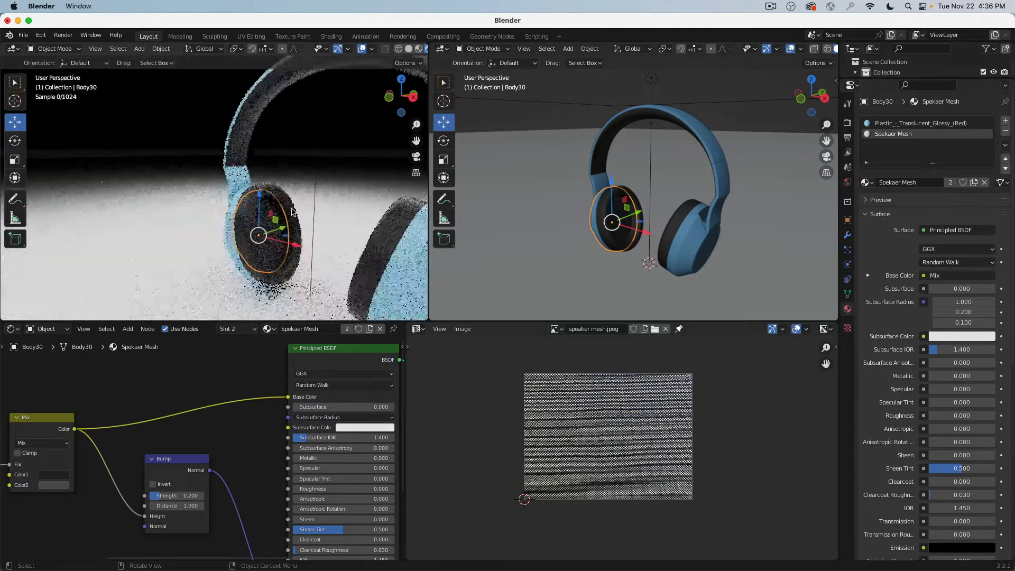
middle_drag(292, 212, 250, 201)
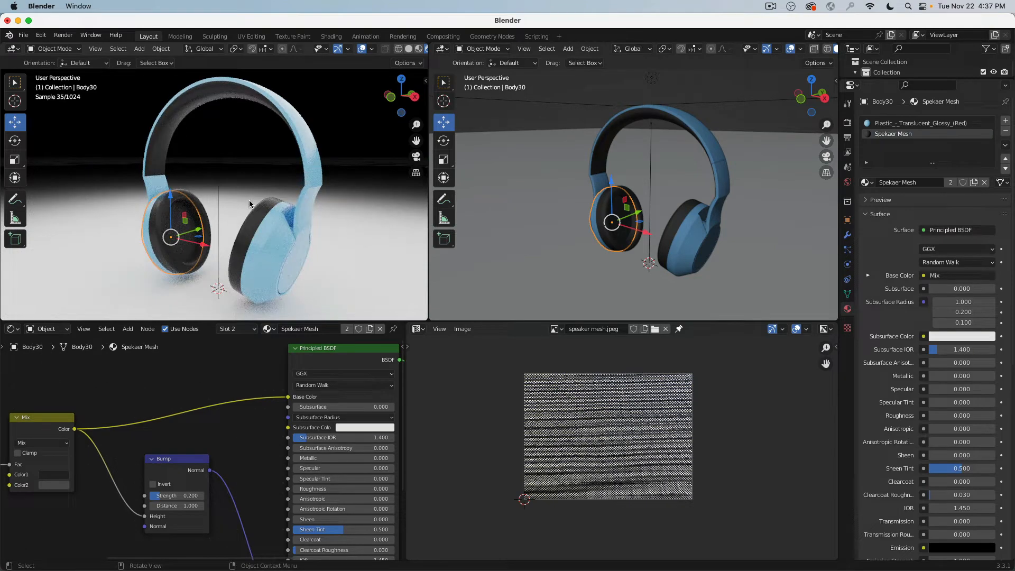
key(KP_1)
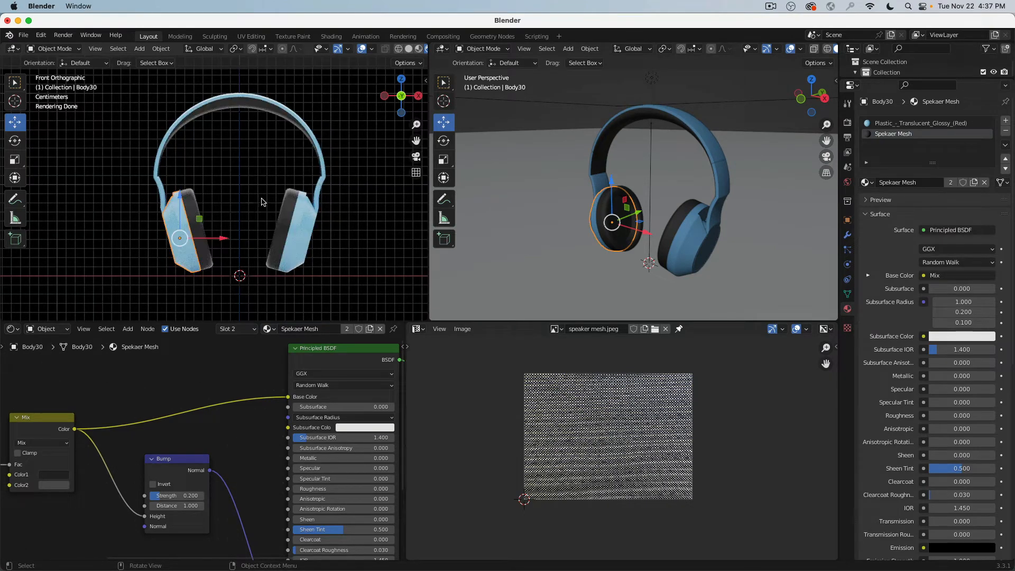
middle_drag(262, 201, 221, 223)
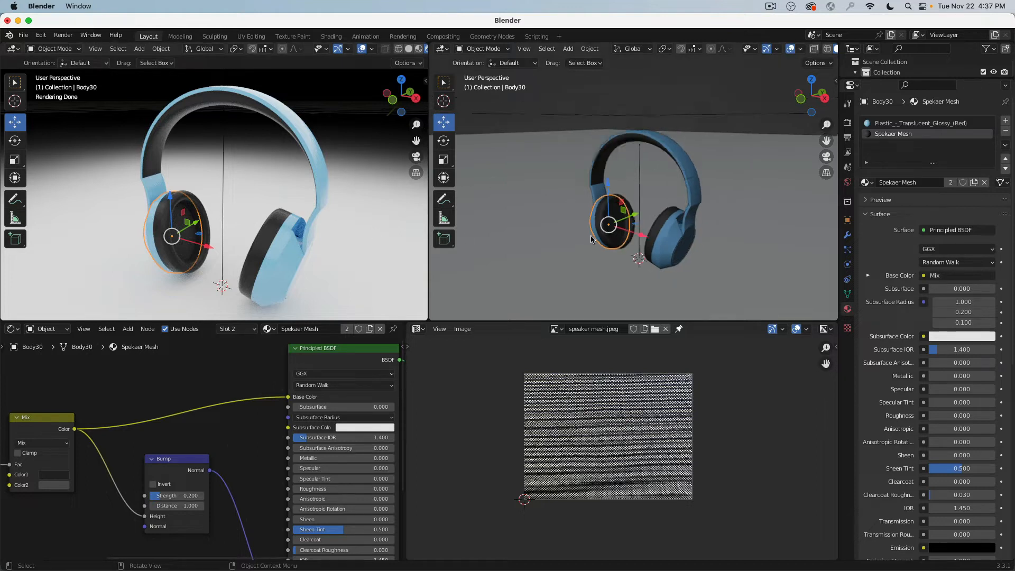
Add a camera to the scene and set the transform orientation to Local
scroll(591, 236, down, 5)
key(shift+a)
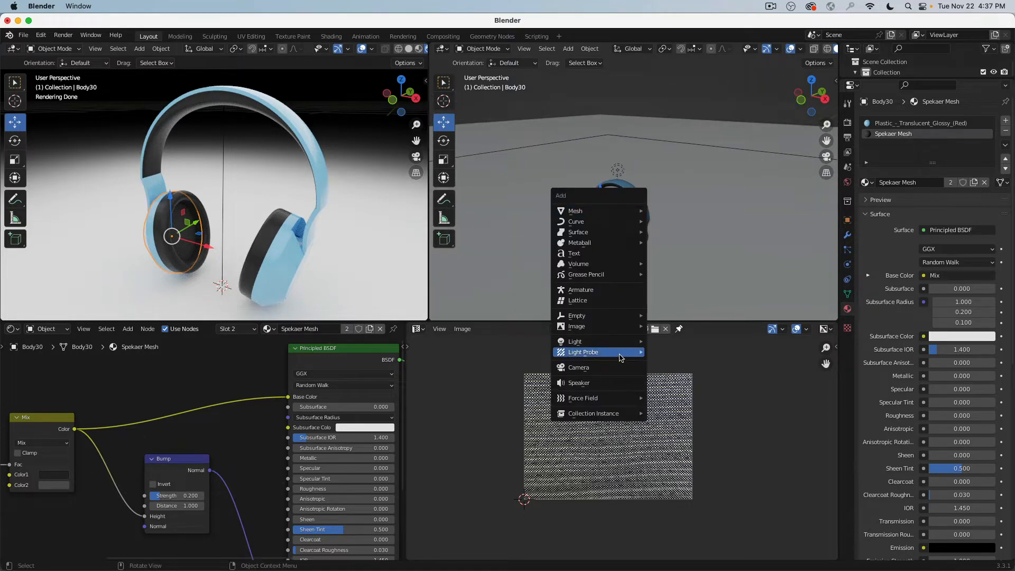
click(581, 367)
middle_drag(635, 233, 596, 243)
click(650, 53)
click(618, 92)
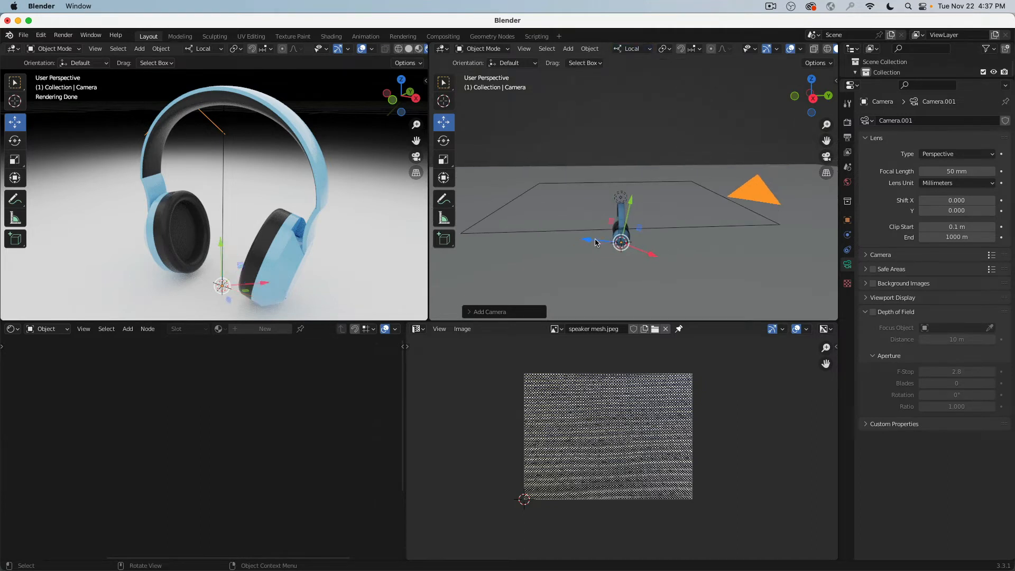
Move the camera back from the headphones along its local Z axis and scale it down
drag(596, 243, 702, 210)
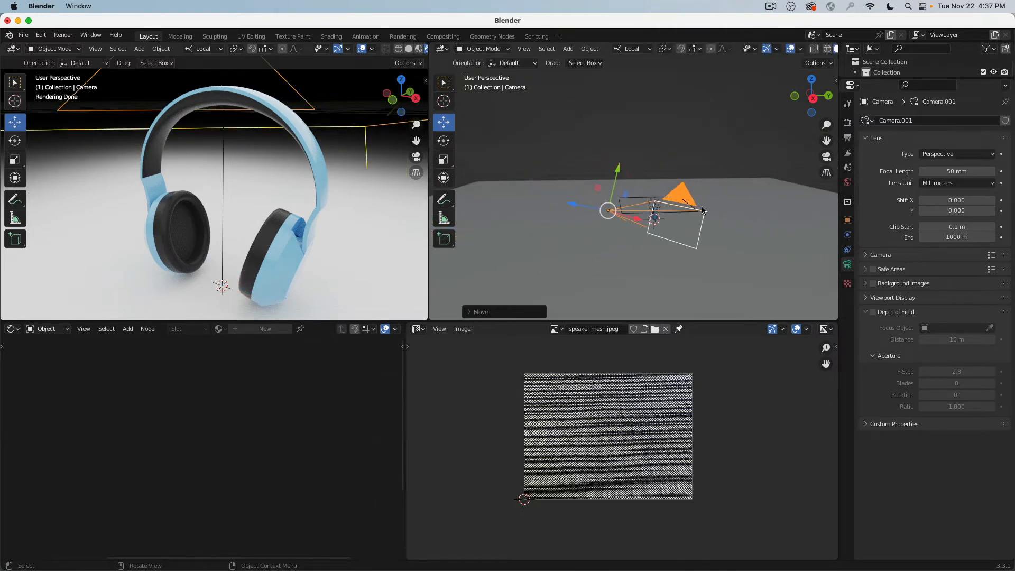
key(s)
click(646, 207)
middle_drag(646, 208, 619, 212)
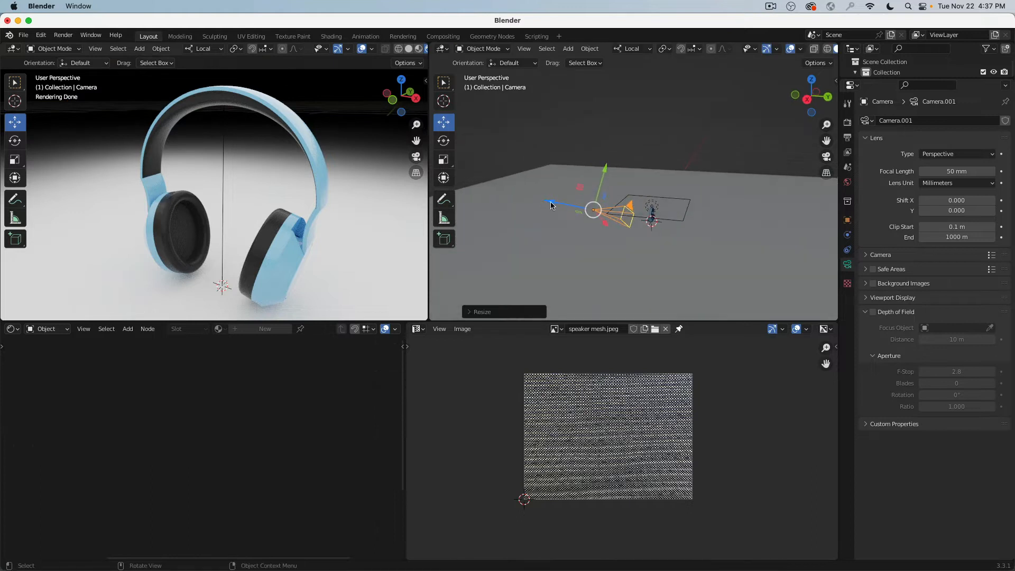
drag(551, 206, 598, 203)
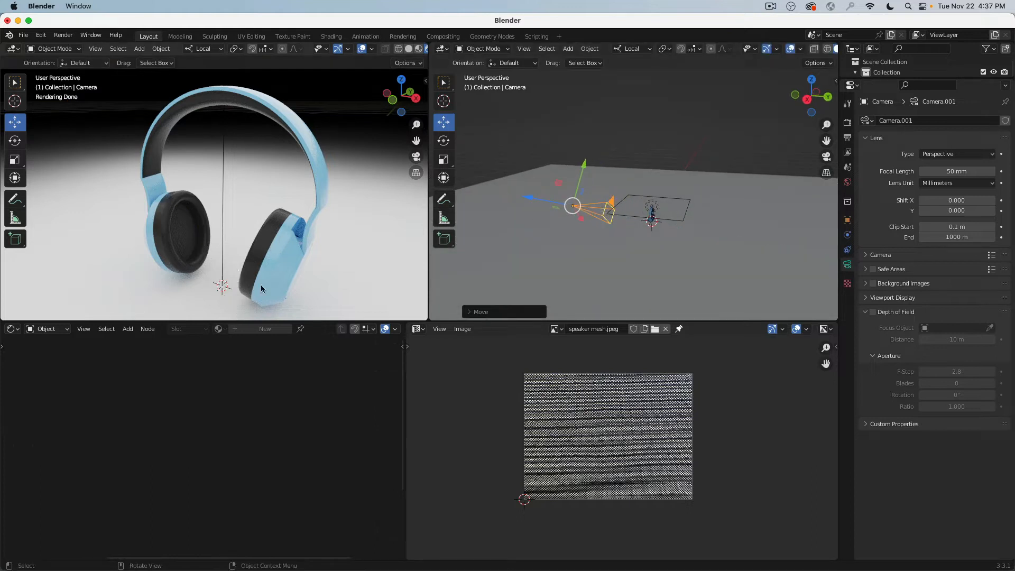
Add a Plain Axes empty at the base of the headphones
scroll(639, 223, up, 3)
key(shift+a)
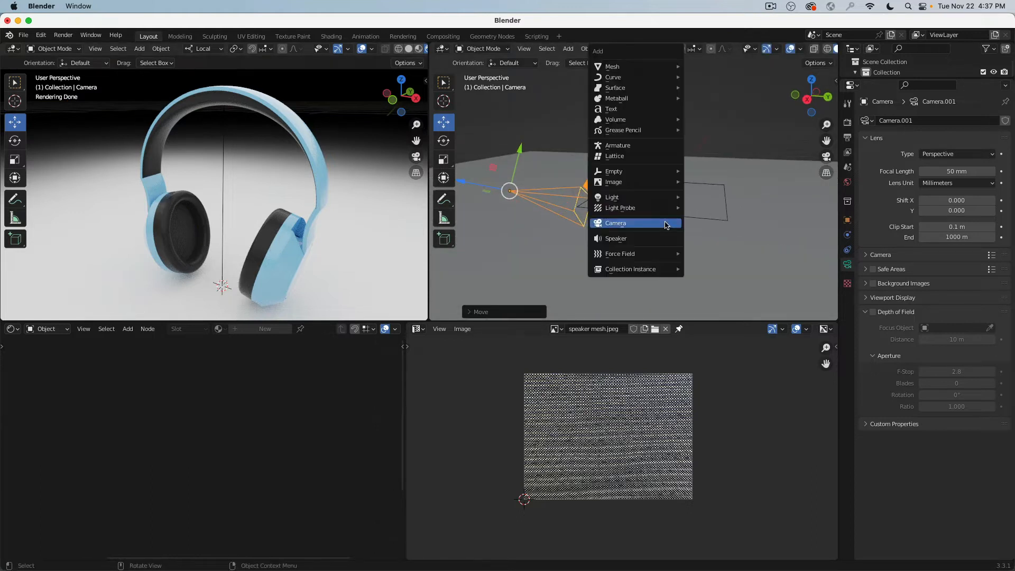
mouse_move(646, 173)
click(706, 172)
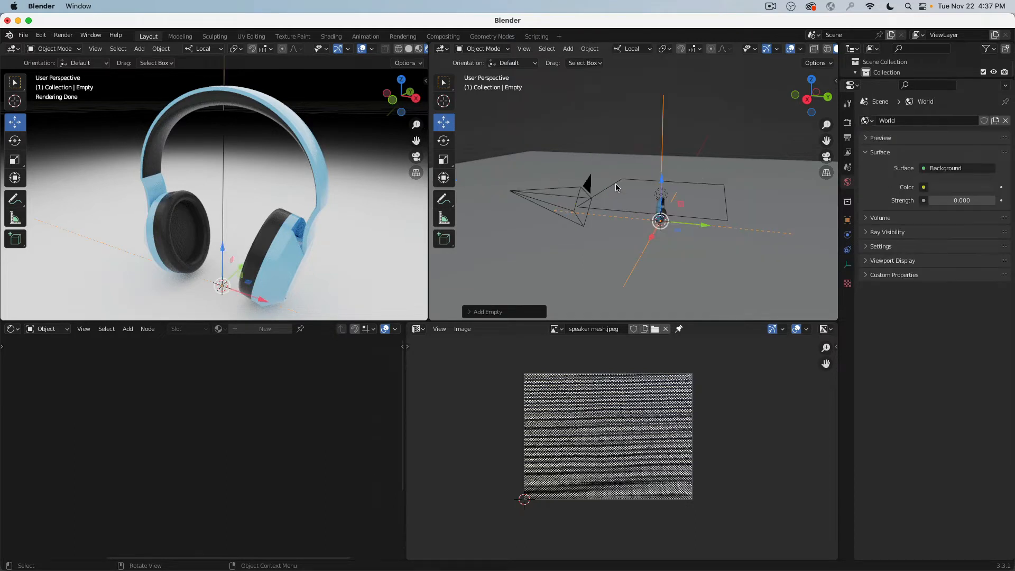
Make the camera aim at the empty with a Track To constraint
click(584, 195)
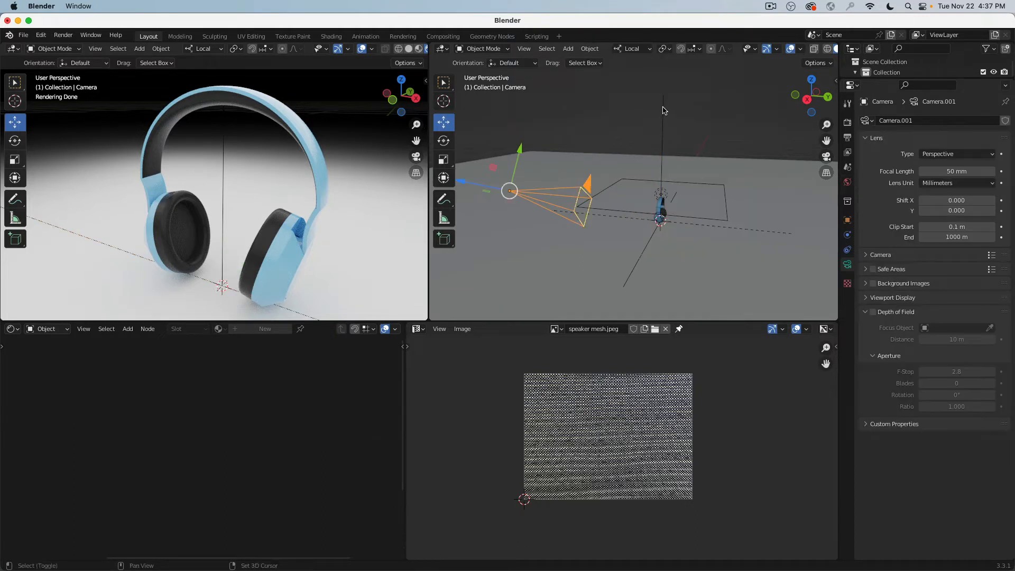
click(663, 110)
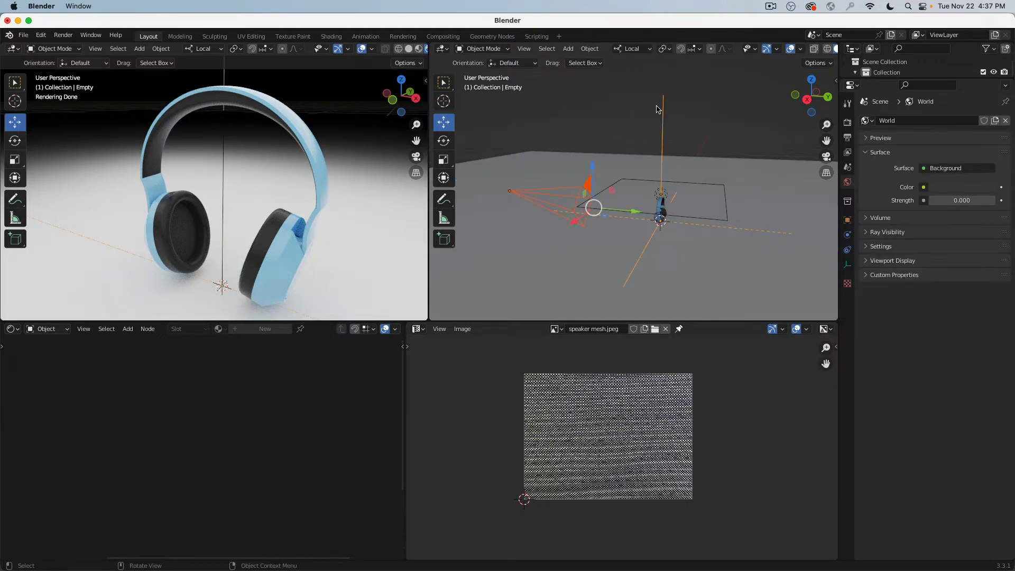
click(587, 50)
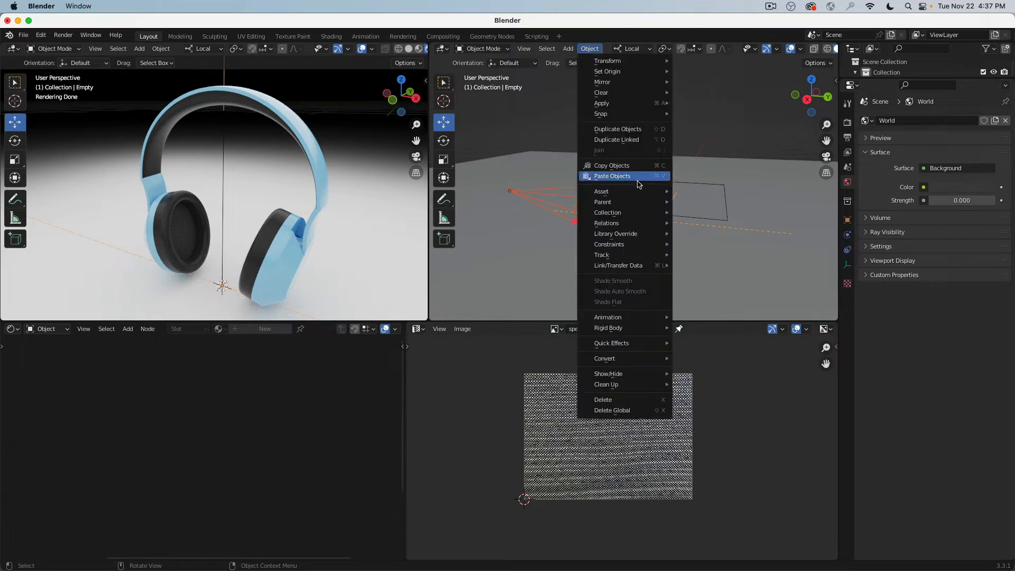
mouse_move(635, 255)
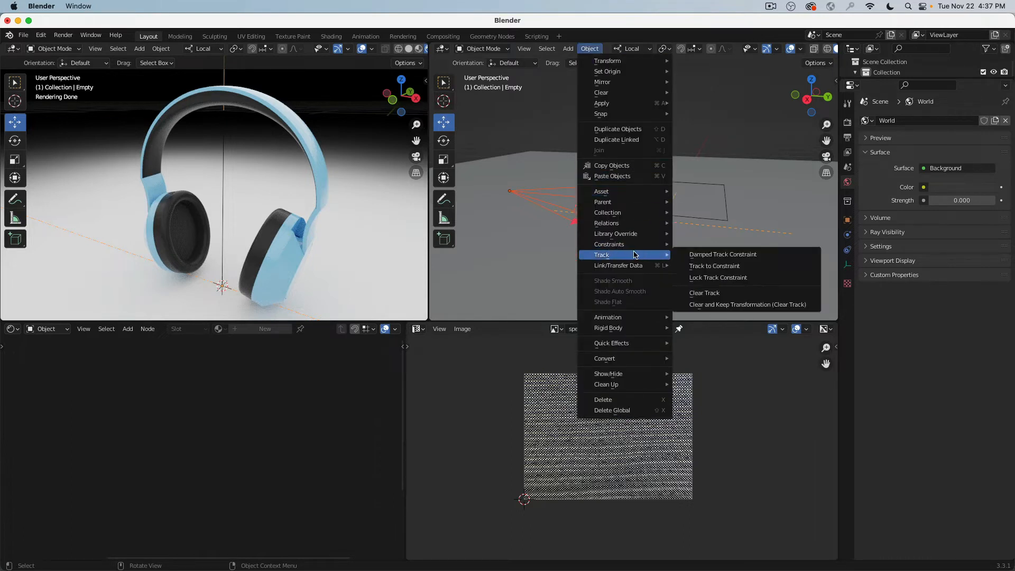
click(748, 266)
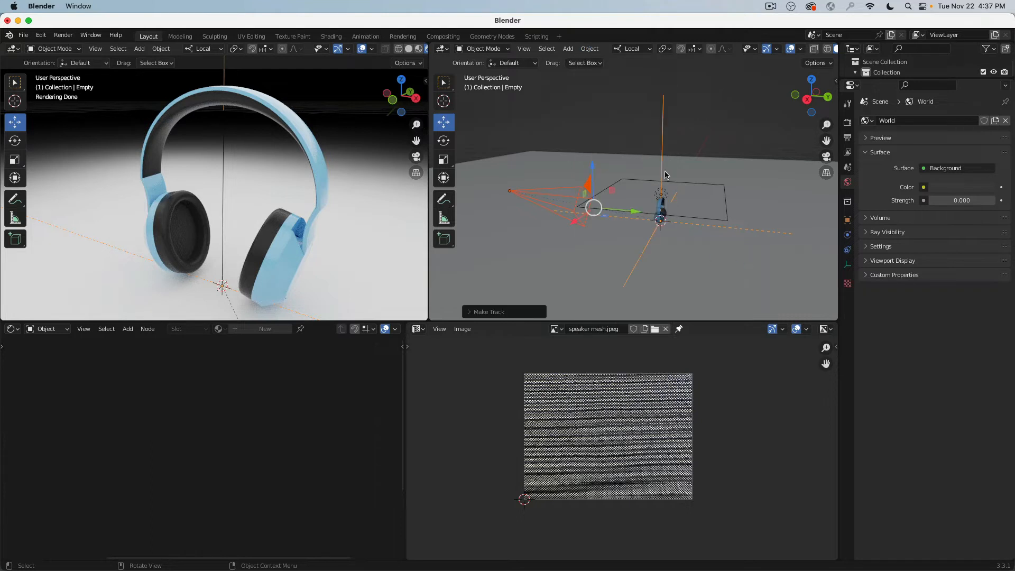
Try moving the empty freely to test the camera's tracking
click(665, 114)
key(g)
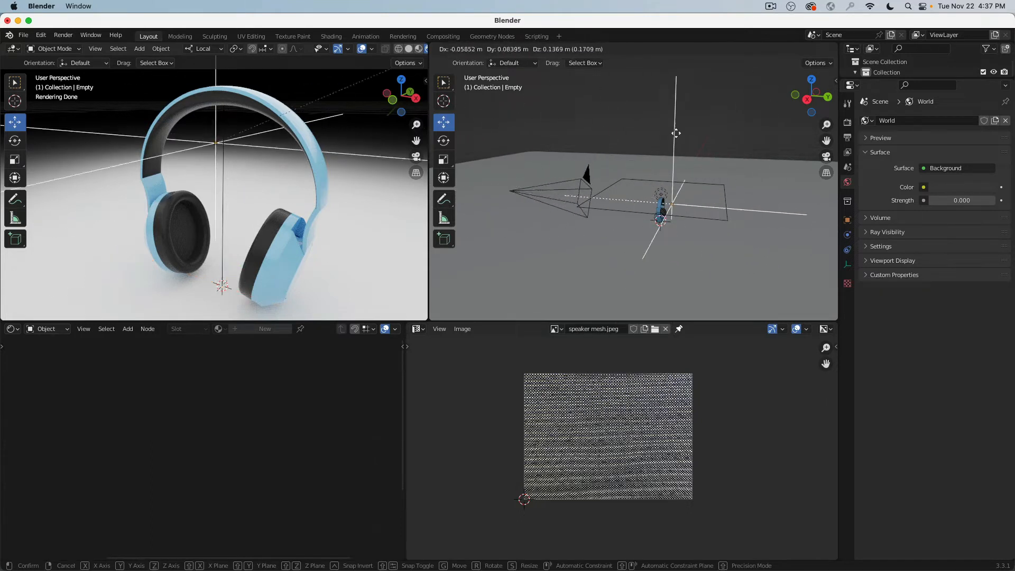
key(Escape)
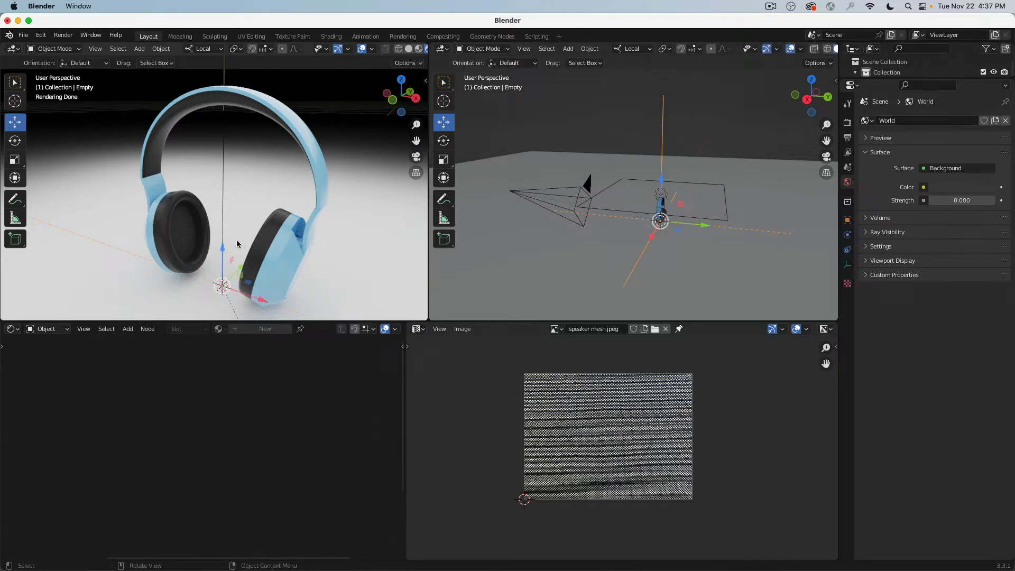
Raise the empty along its Z axis to between the ear cups and look through the camera
drag(237, 243, 244, 182)
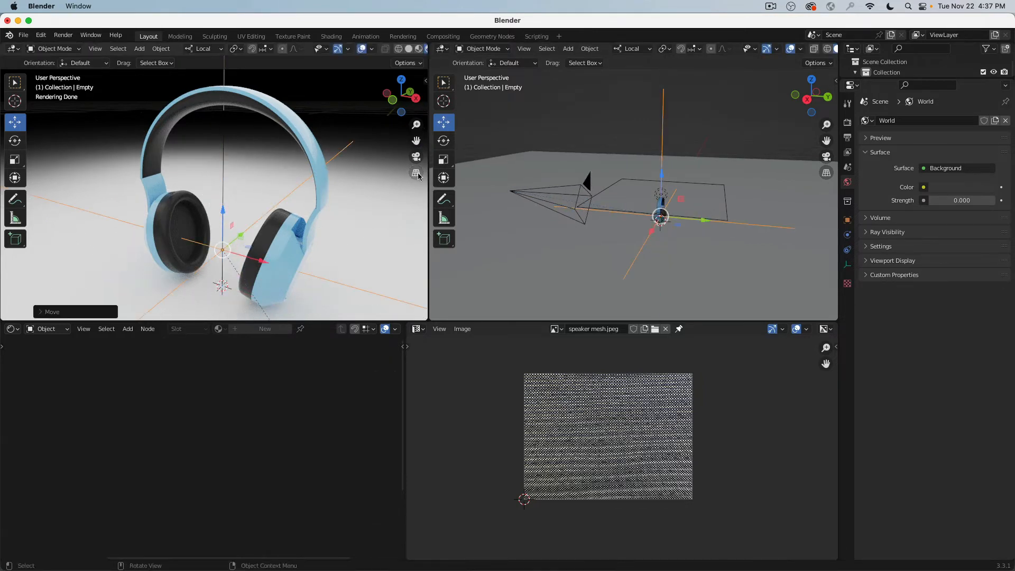
click(416, 156)
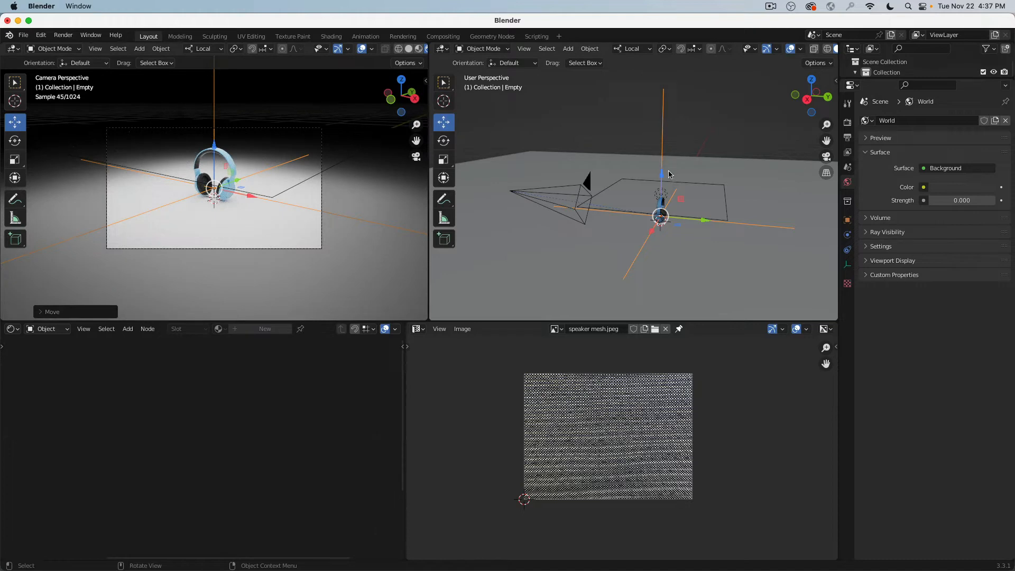
Try shifting the empty vertically and the camera along its local Y axis to test the framing
mouse_move(662, 174)
mouse_down()
mouse_move(662, 166)
mouse_move(663, 215)
mouse_move(668, 172)
mouse_up()
key(Escape)
click(528, 196)
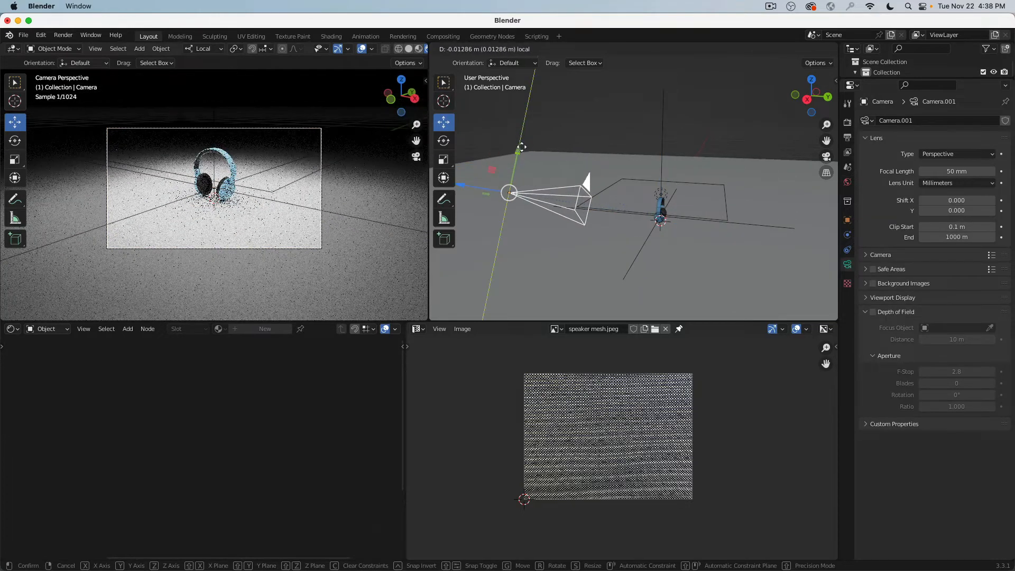
scroll(679, 205, up, 3)
Set the empty's display size to 10 cm
click(630, 131)
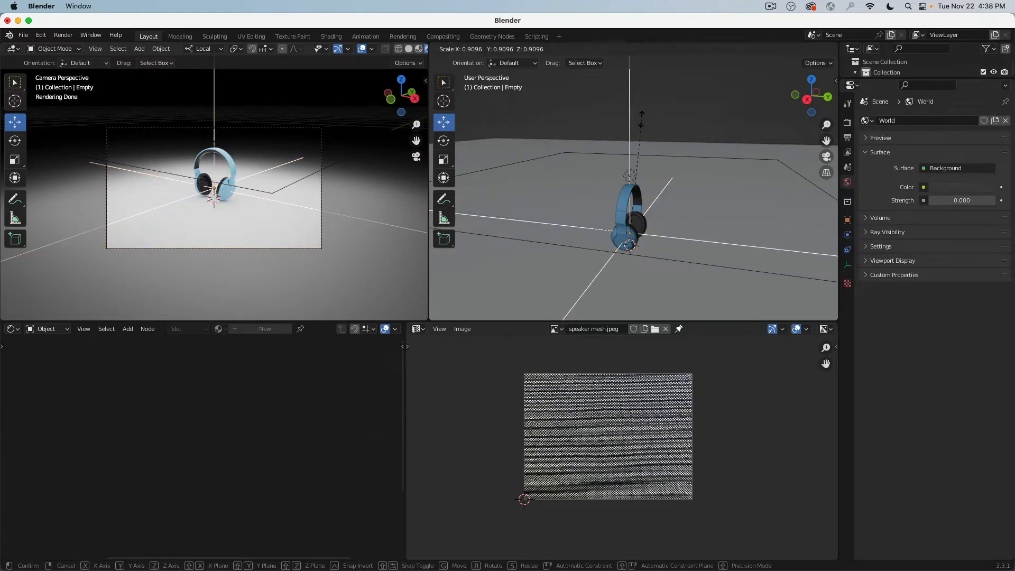
click(852, 261)
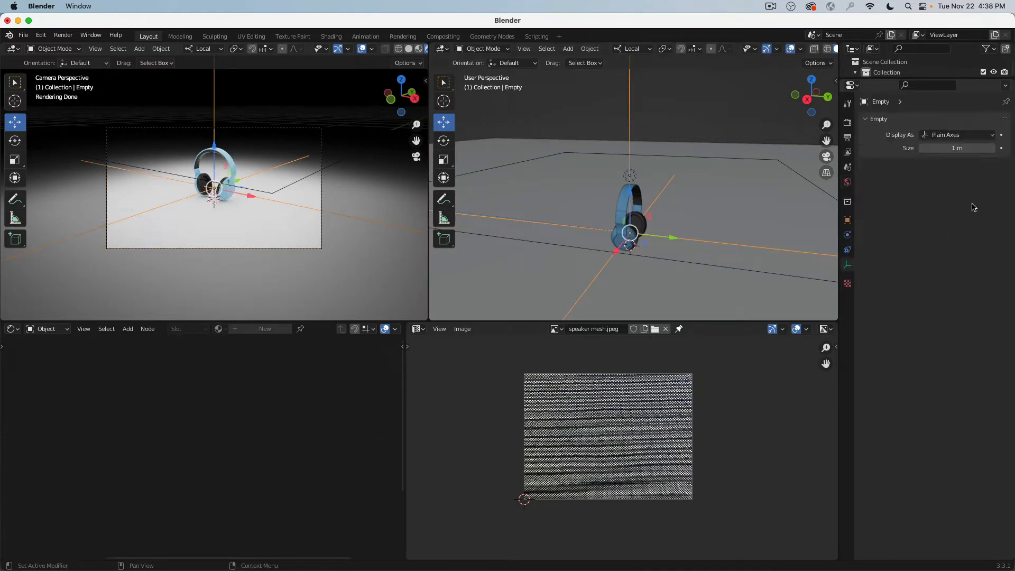
click(960, 150)
text(10cm)
key(Return)
Set the output resolution to 1000 × 1000 px
scroll(332, 156, up, 2)
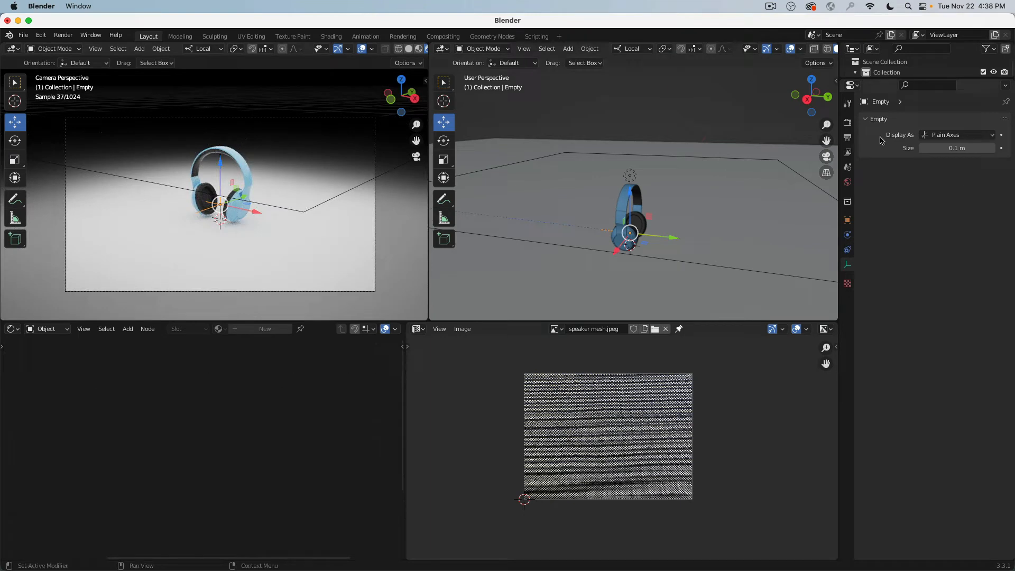
click(847, 122)
click(847, 138)
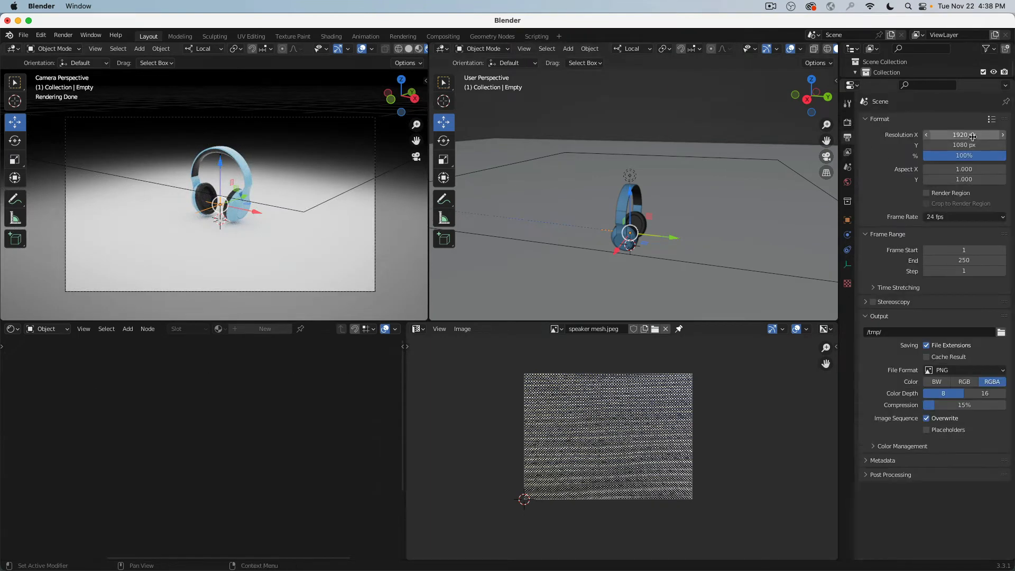
click(965, 135)
text(1000)
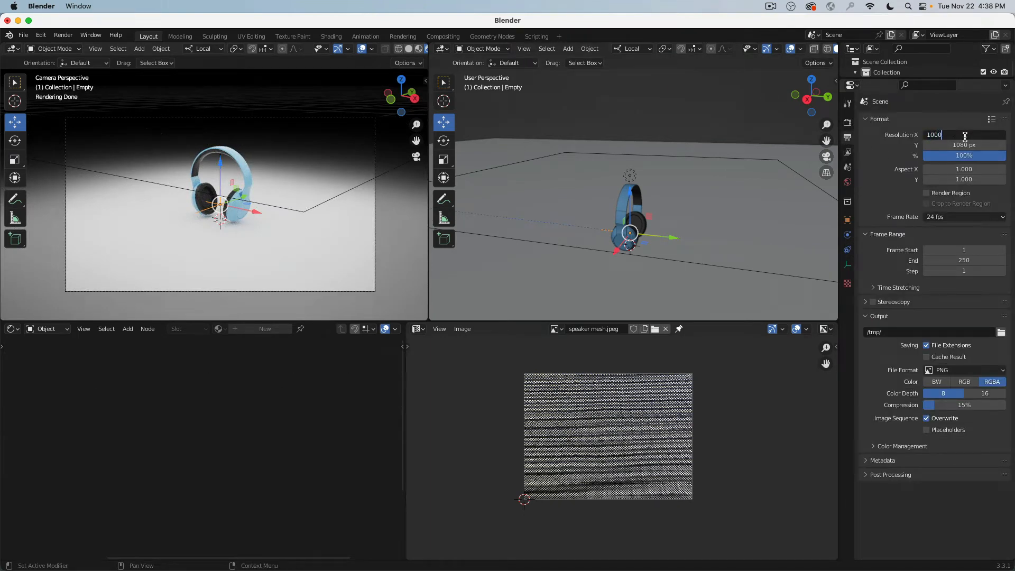
key(Tab)
text(1000)
key(Return)
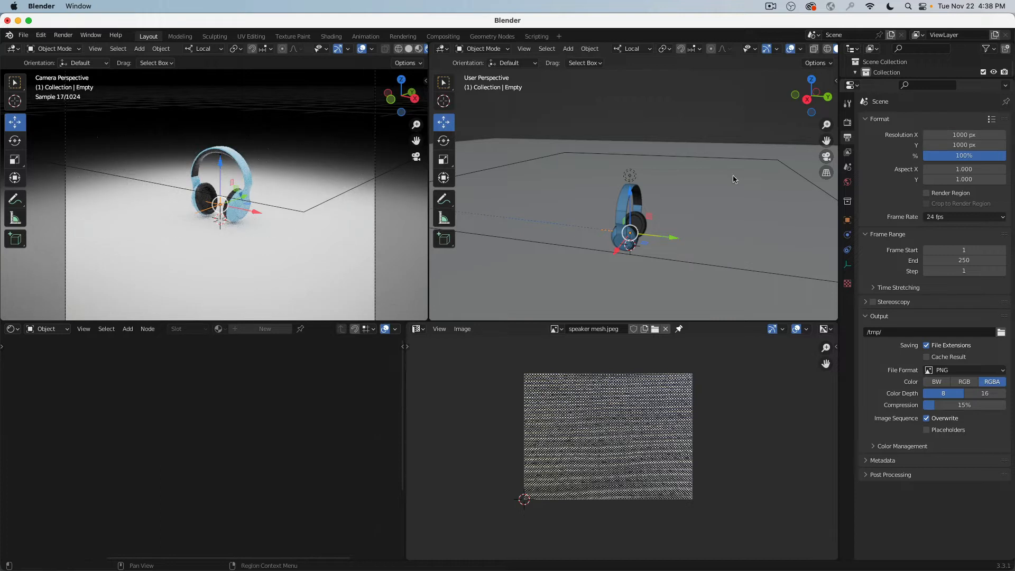
Set the camera's focal length to 75 mm
middle_drag(732, 175, 698, 201)
click(502, 154)
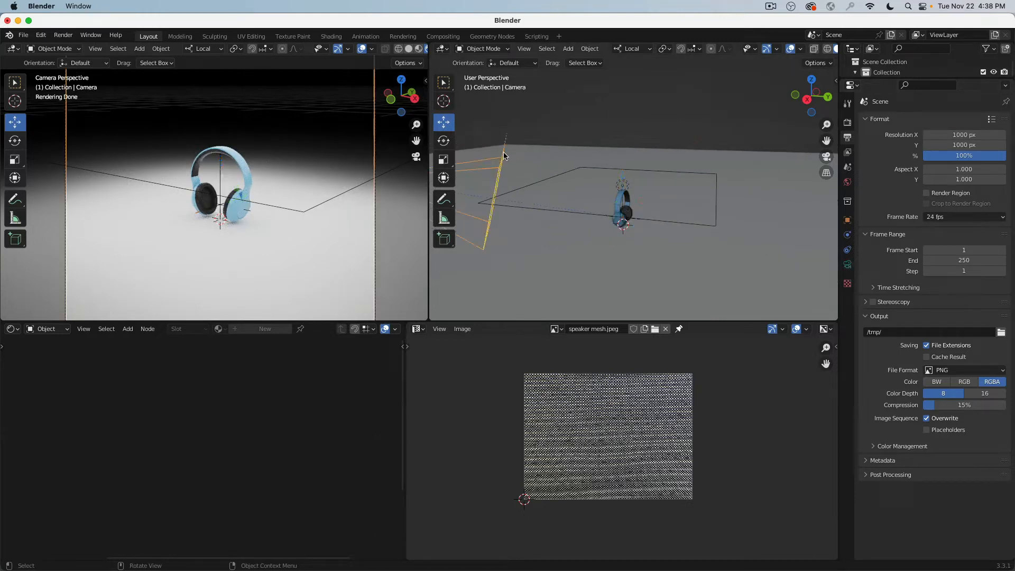
click(847, 264)
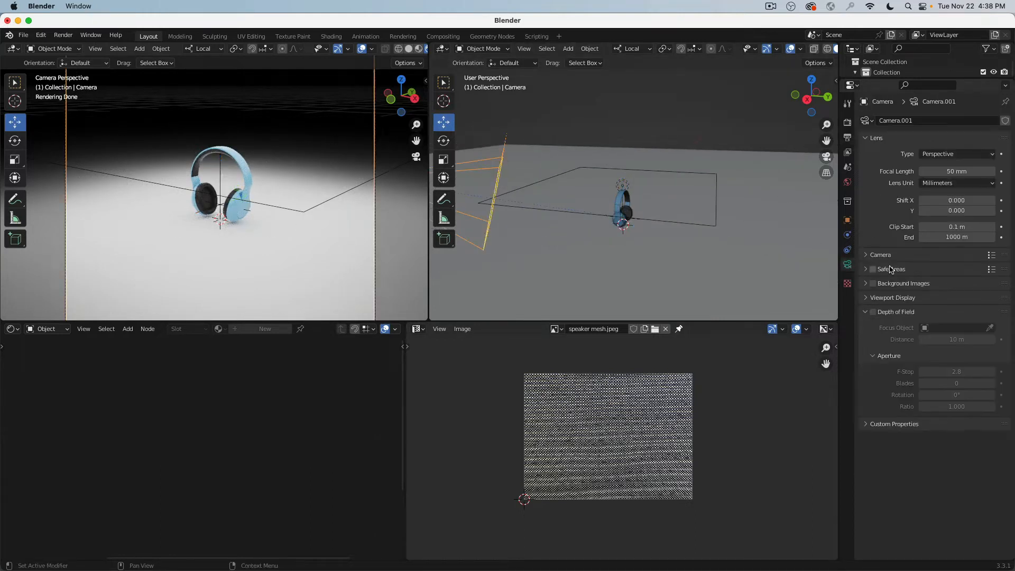
click(962, 170)
text(75)
key(Return)
Move the camera along its local Z axis closer to the headphones and raise the empty slightly to adjust the framing
scroll(501, 176, down, 4)
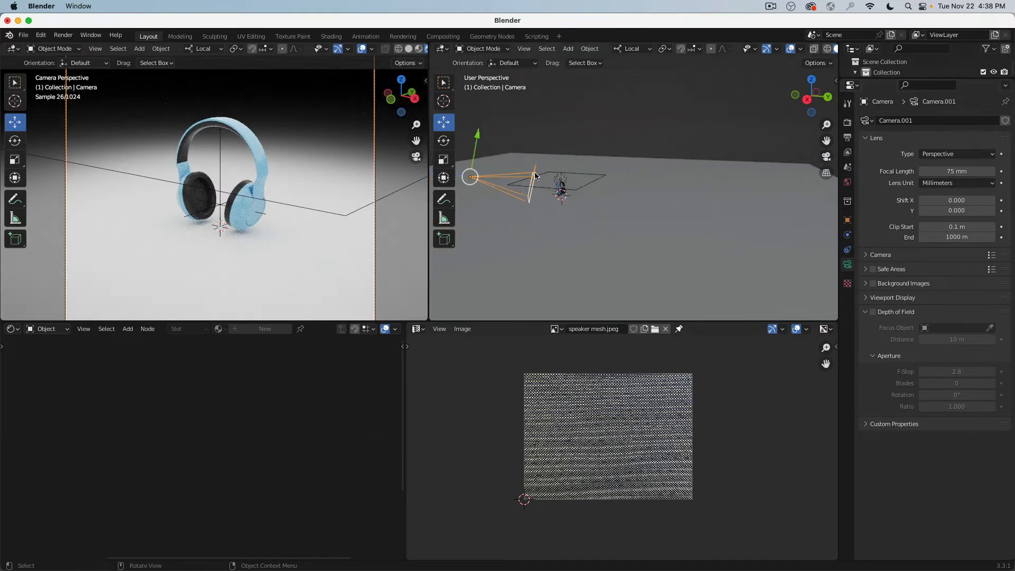
shift+middle_drag(471, 183, 553, 196)
drag(514, 182, 336, 176)
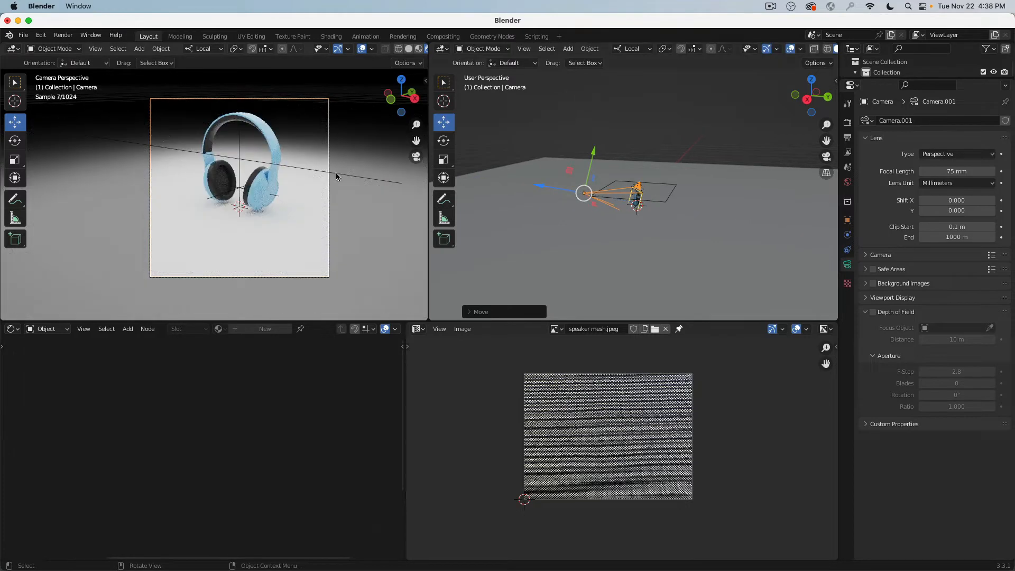
click(239, 189)
drag(240, 158, 243, 152)
scroll(257, 158, up, 2)
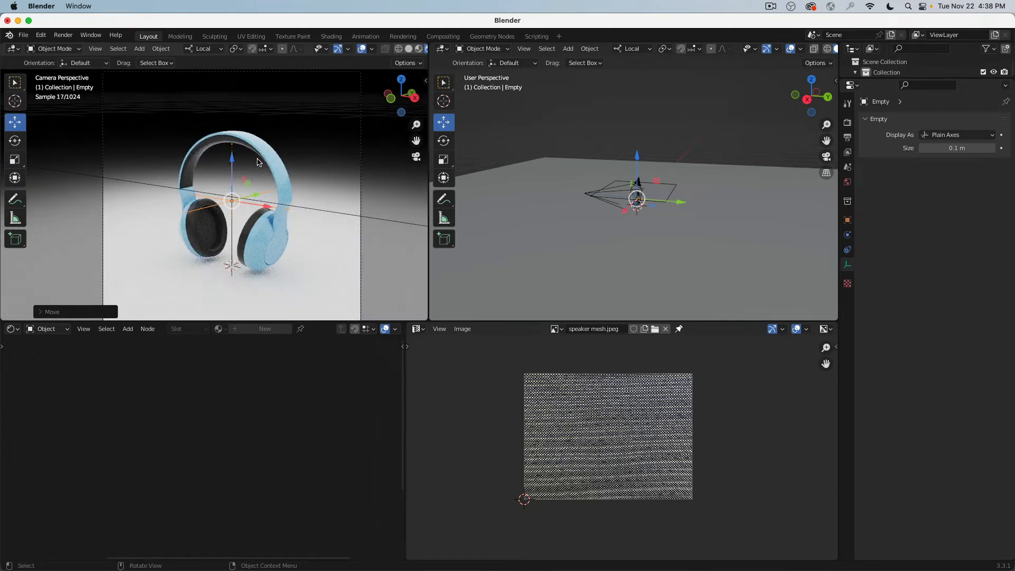
Add a new material to the ground plane and darken its base color to nearly black
click(326, 264)
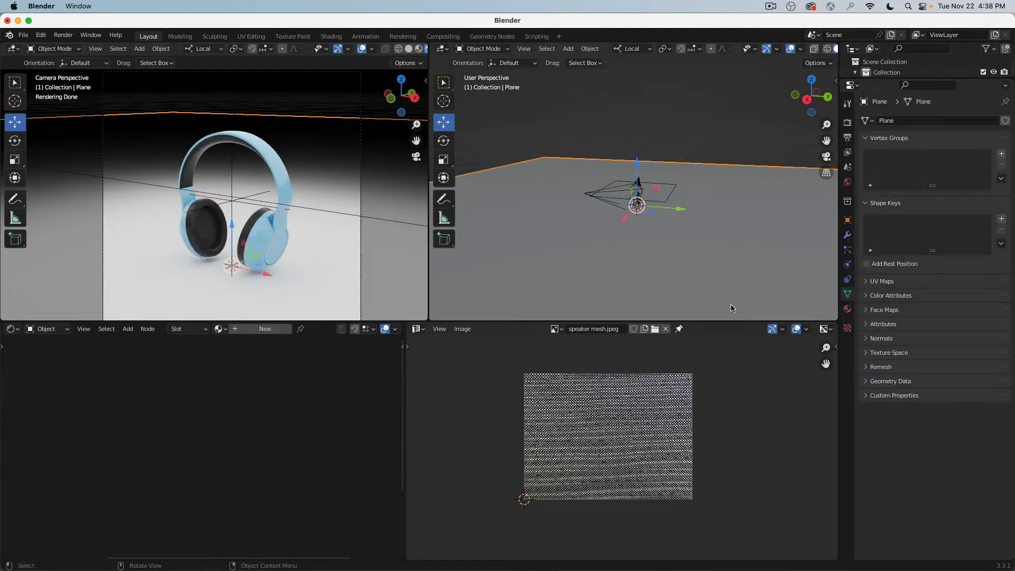
click(848, 309)
click(928, 165)
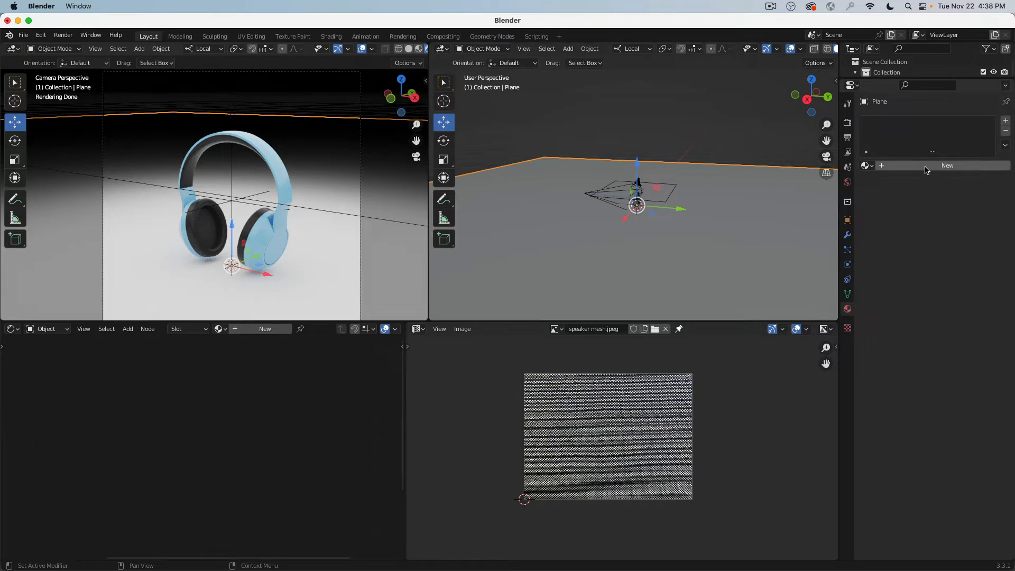
click(961, 259)
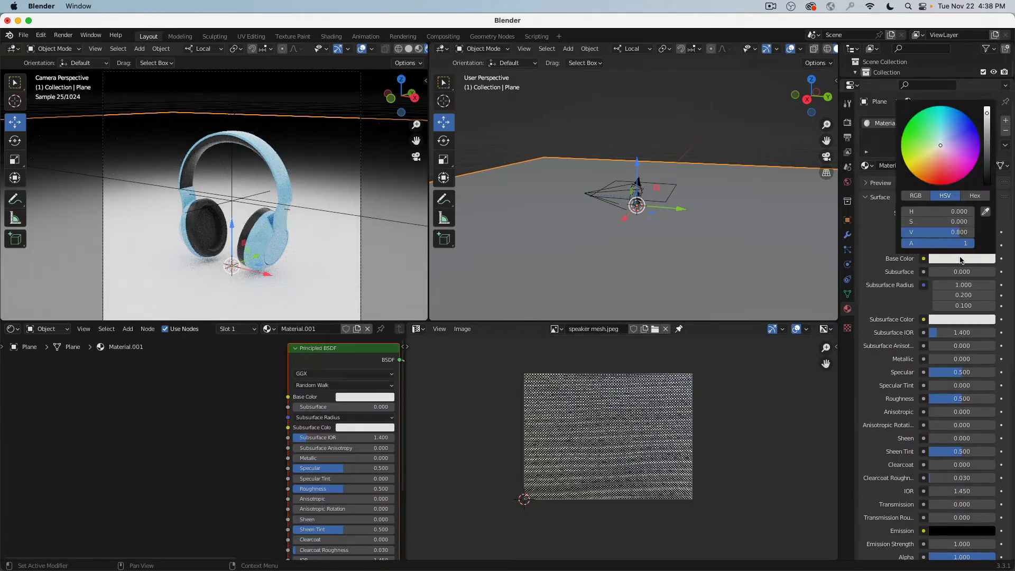
drag(987, 165, 986, 179)
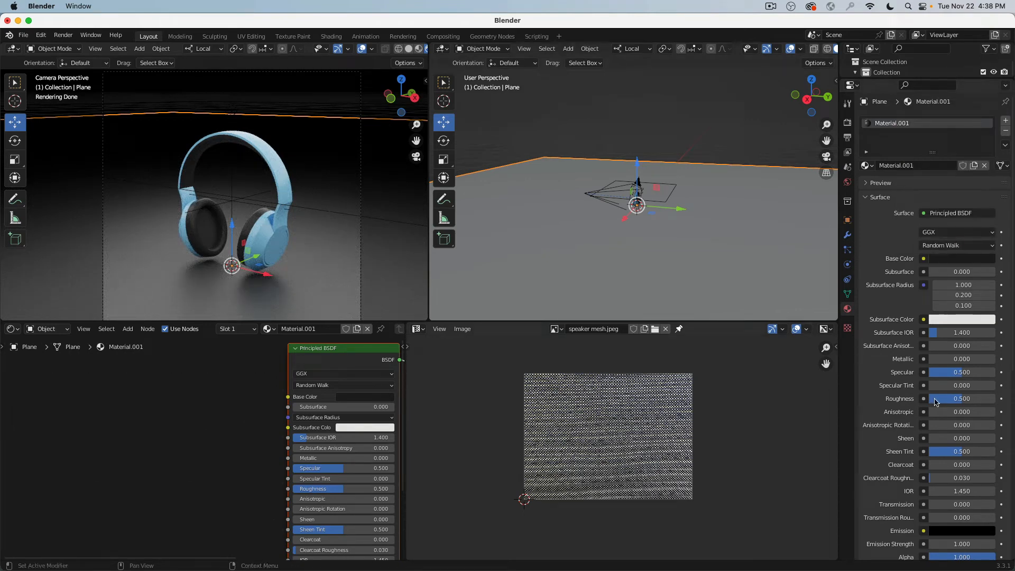
Try a glossy ground plane material with specular at 1.0 and roughness at 0.2
drag(977, 399, 996, 372)
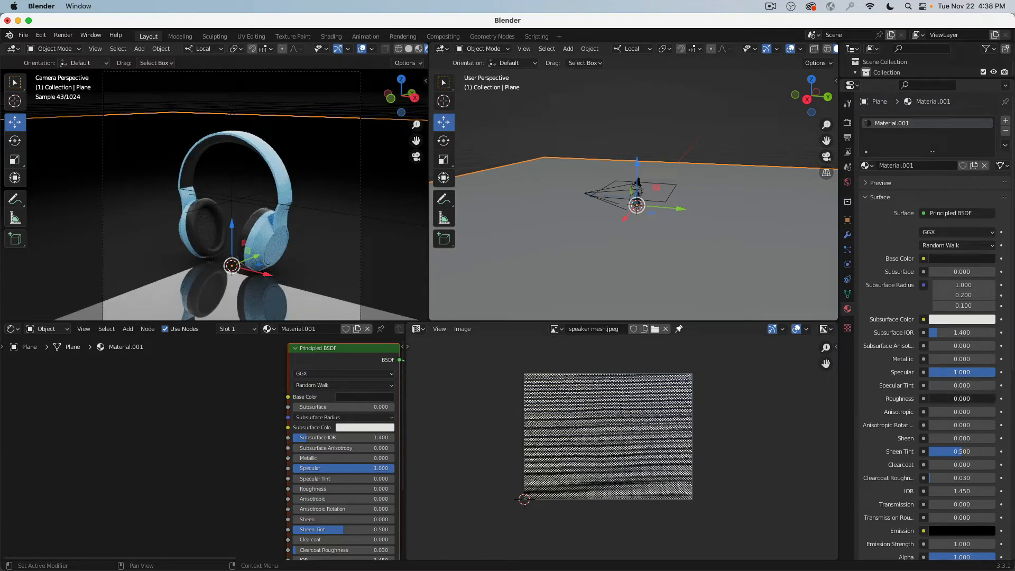
click(955, 399)
text(.2)
key(Return)
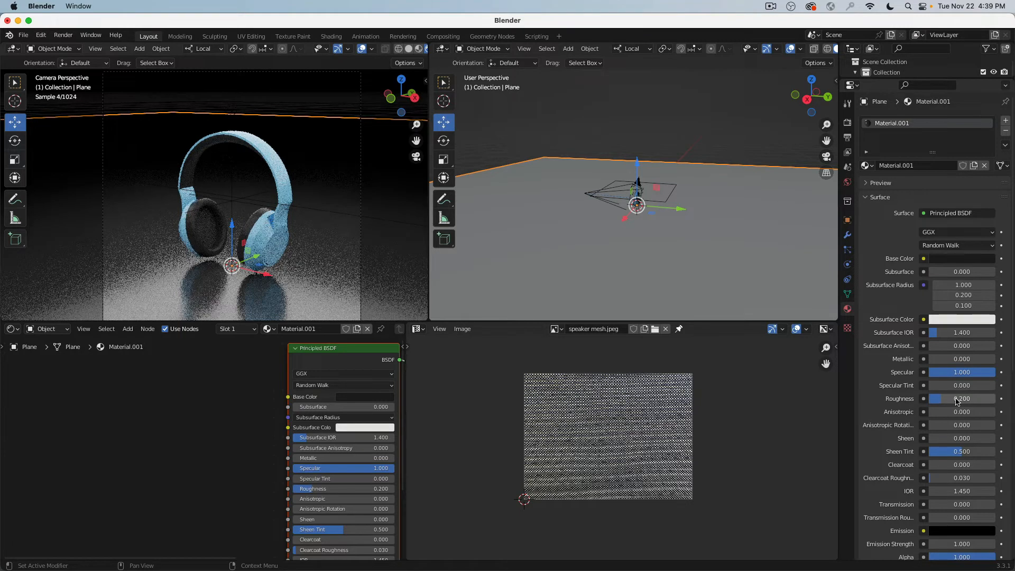
Reset the ground plane material's roughness and specular to 0.5
click(952, 400)
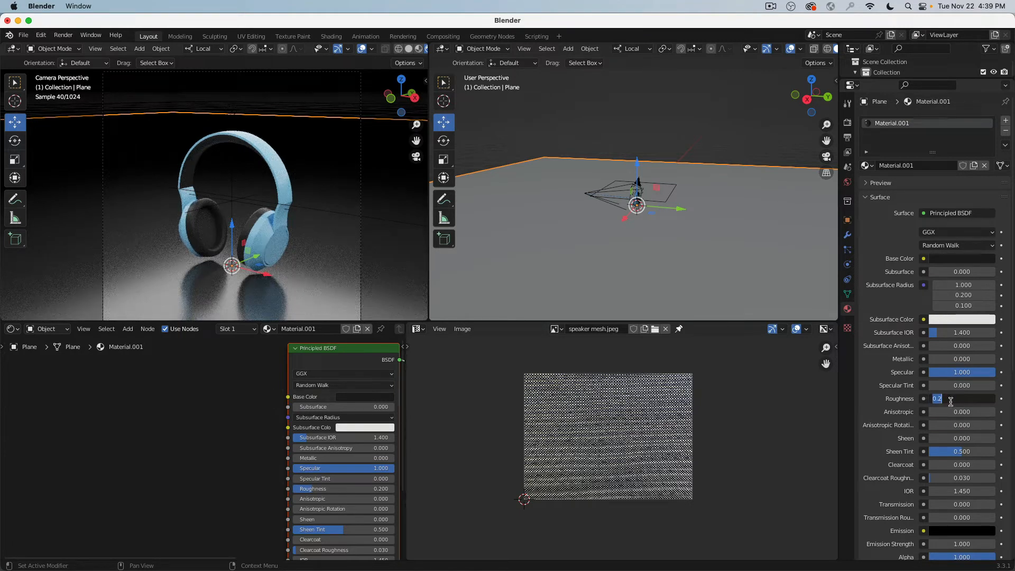
key(Return)
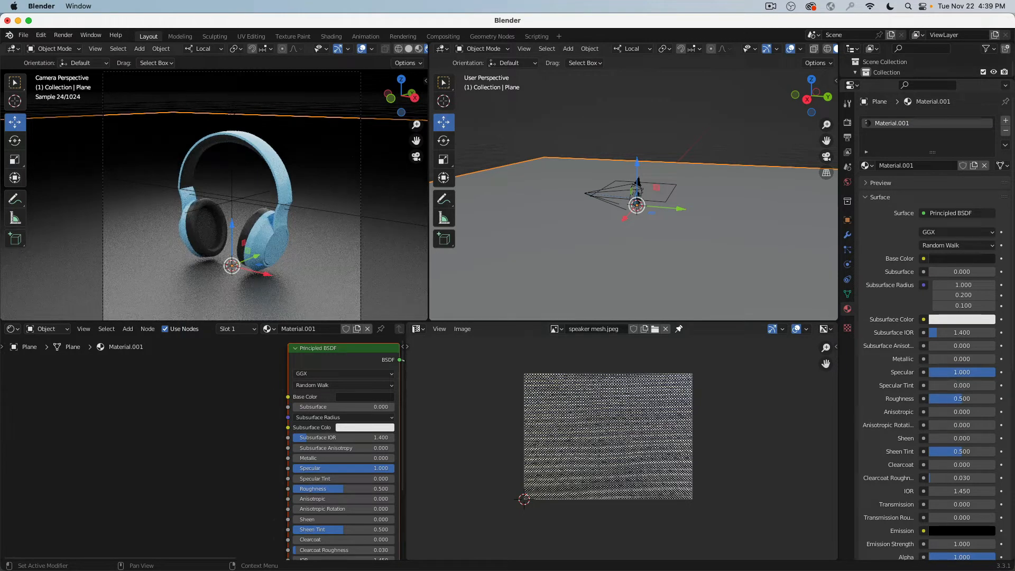
click(953, 372)
text(.5)
key(Return)
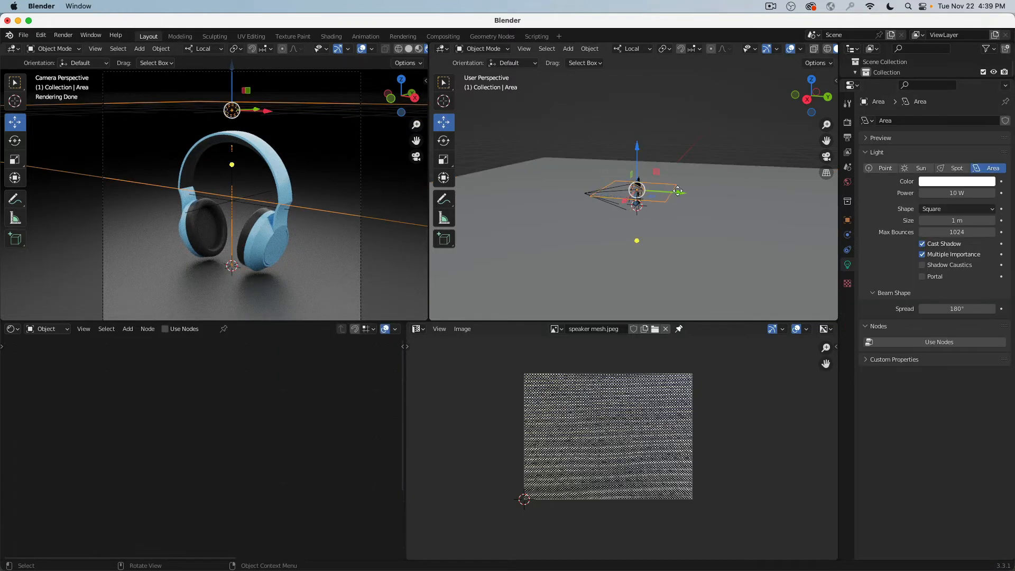
Raise the area light higher above the headphones and lighten the ground plane's base color to light grey
drag(644, 157, 649, 137)
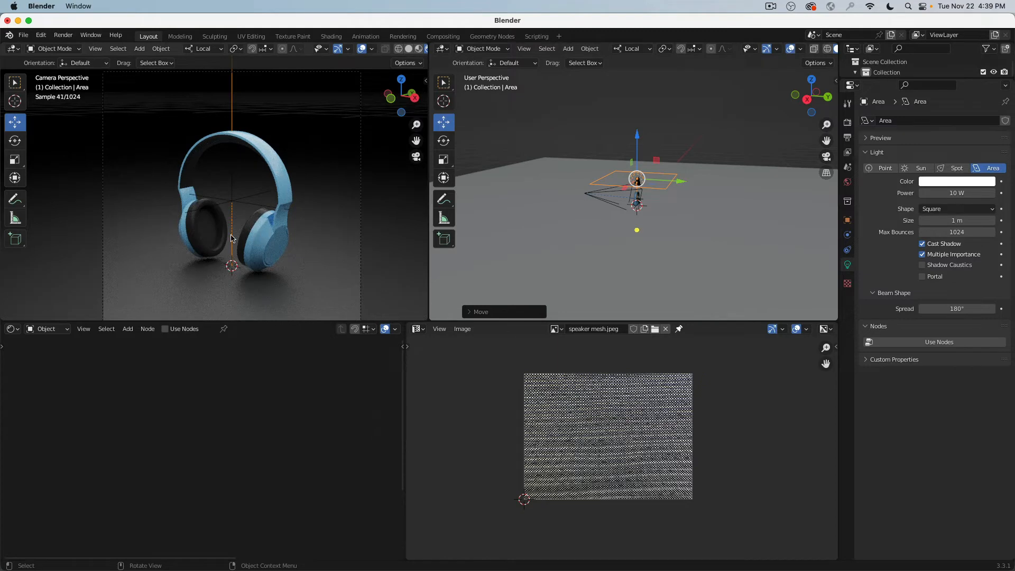
click(657, 226)
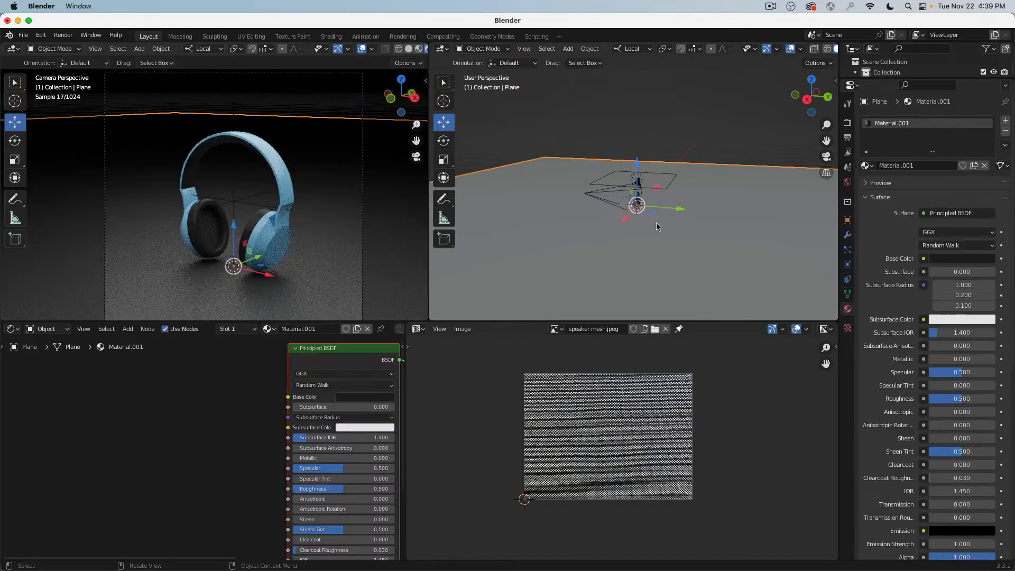
click(969, 259)
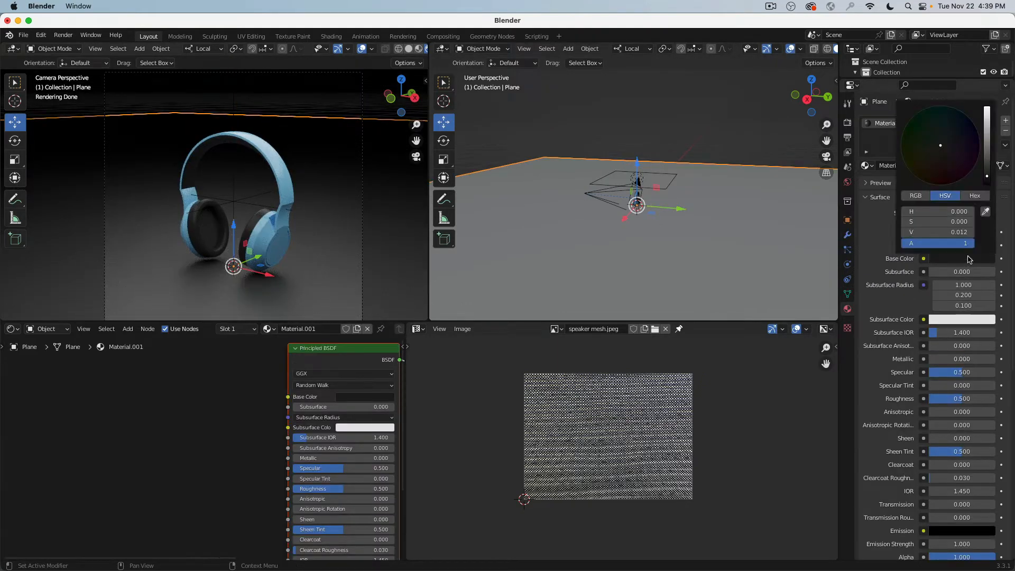
drag(938, 232, 976, 232)
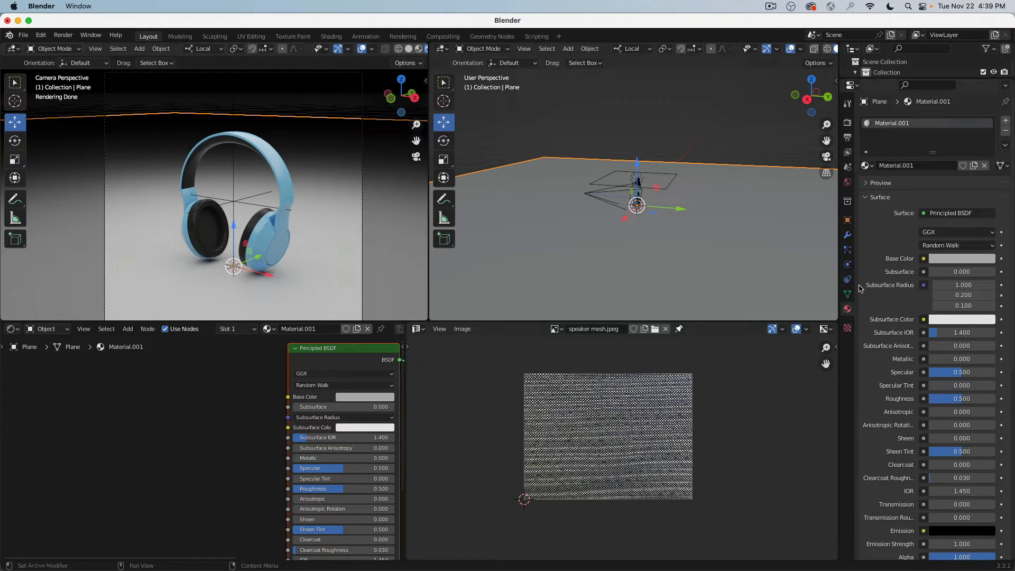
Set the world background color to white
click(848, 181)
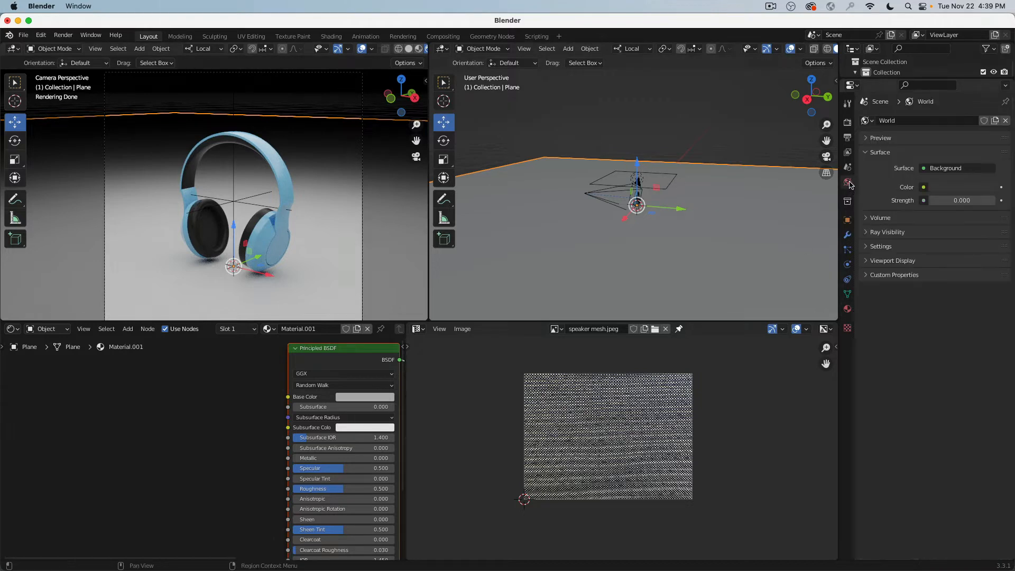
click(962, 187)
click(991, 188)
click(987, 206)
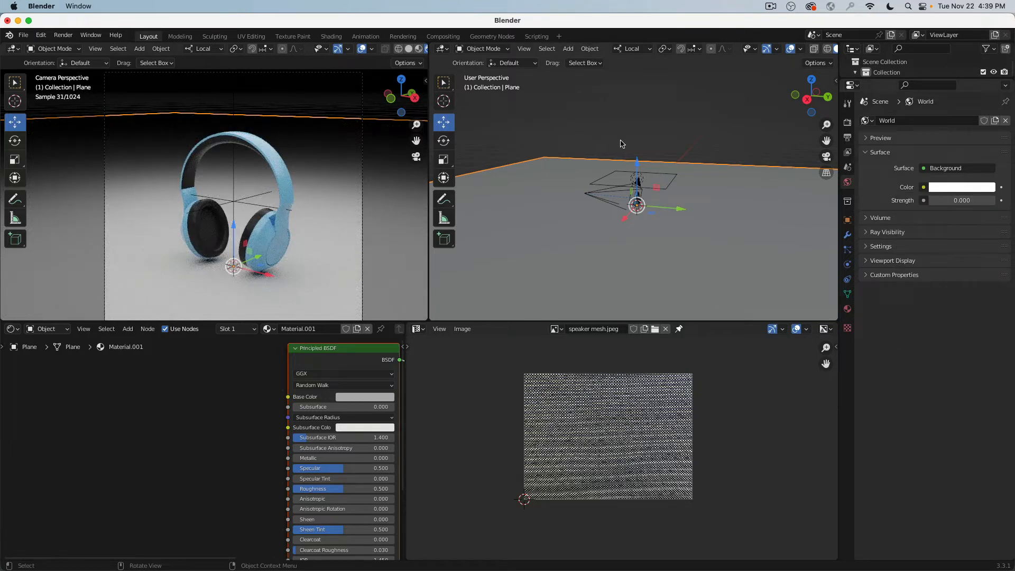
Try a world background strength of 0.1, and return it to 0
click(968, 200)
text(0.1)
key(Return)
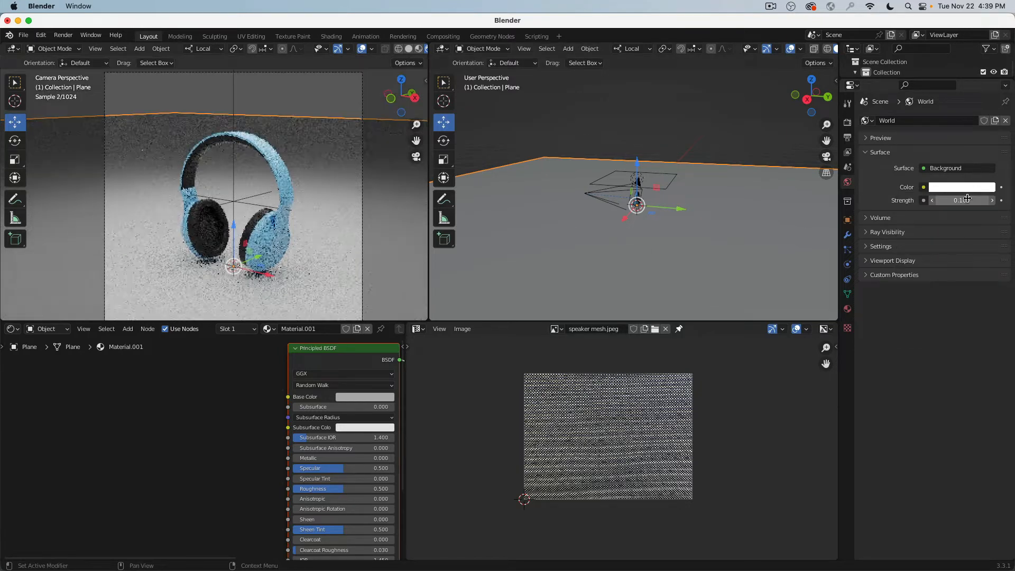
click(967, 200)
text(0)
key(Return)
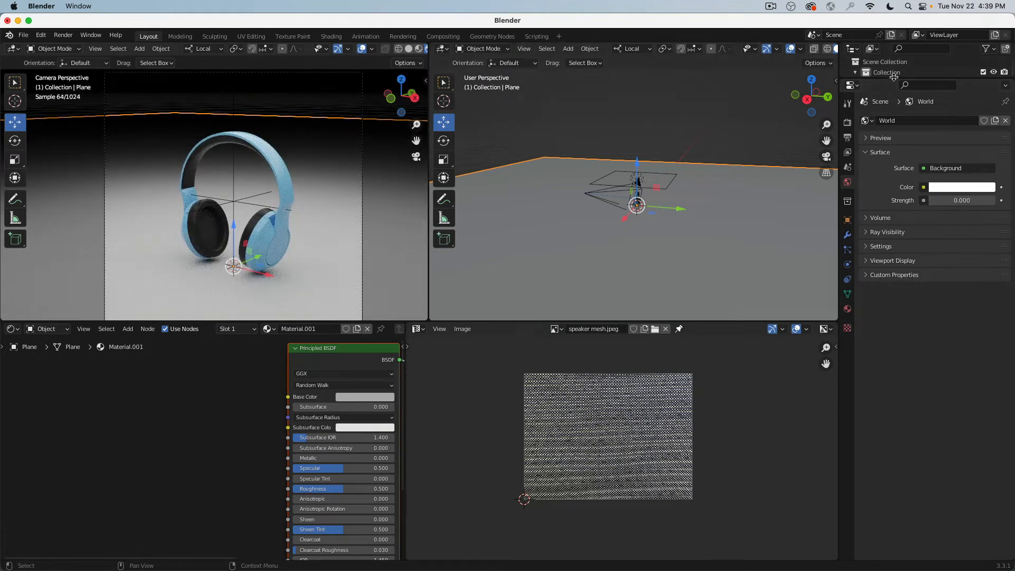
Enlarge the object list, move the camera, empty and area light out of Collection into the Scene Collection, and collapse Collection
drag(894, 78, 905, 340)
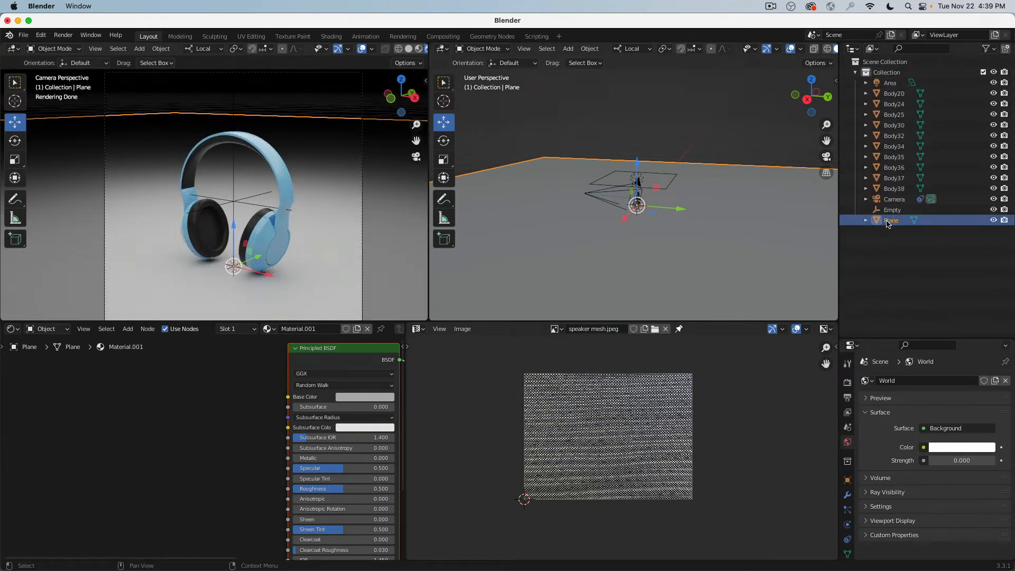
click(894, 200)
ctrl+click(893, 210)
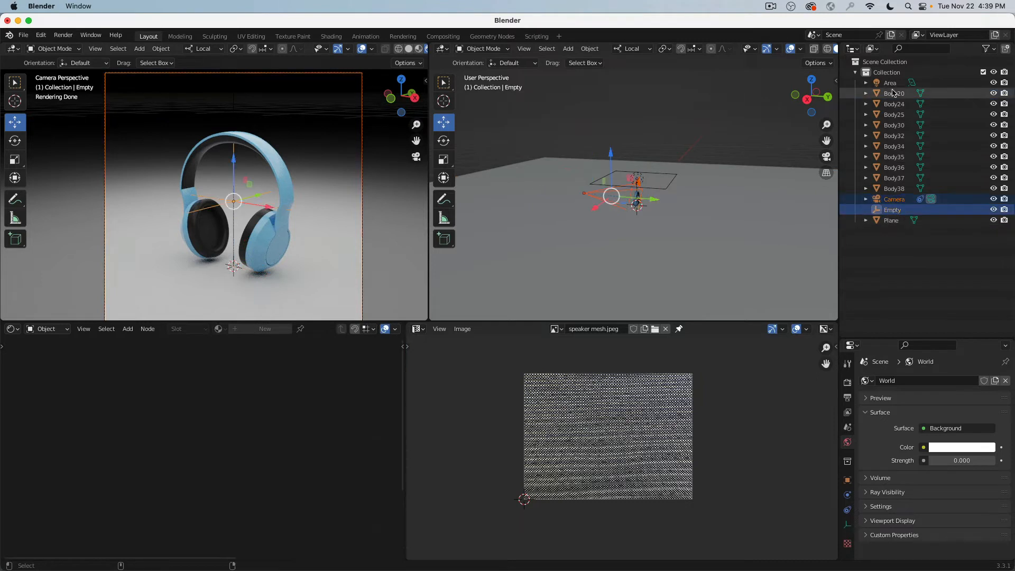
ctrl+click(893, 85)
drag(890, 84, 877, 62)
click(856, 72)
click(873, 125)
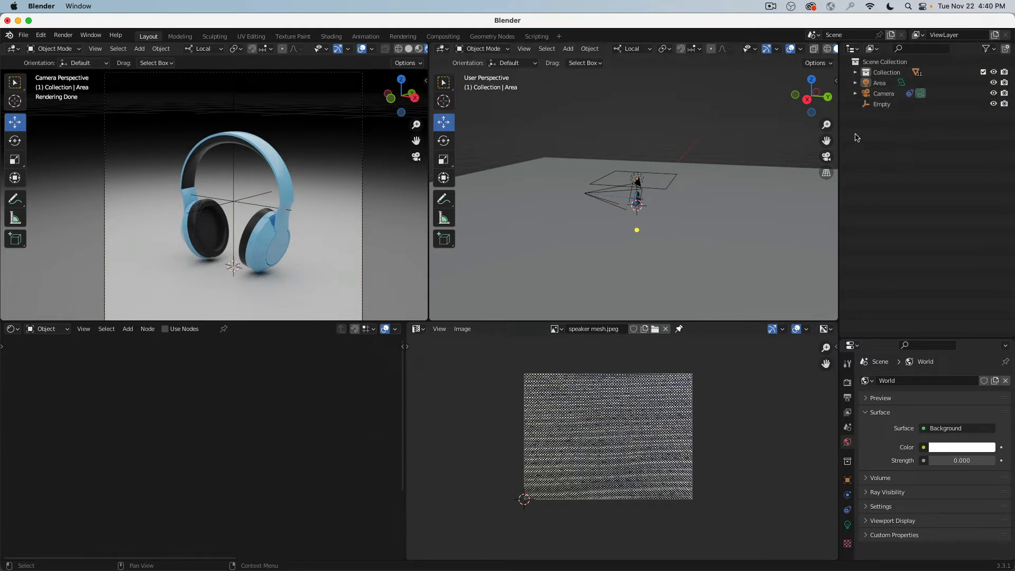
Duplicate the area light in place and move the copy along its local Y axis to the camera's side of the headphones
click(631, 173)
click(643, 172)
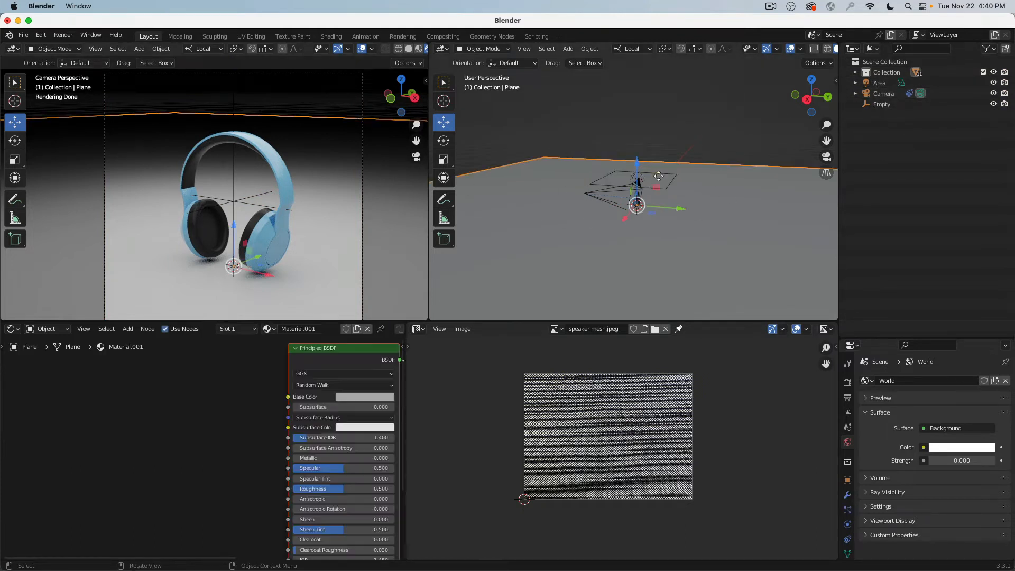
click(882, 83)
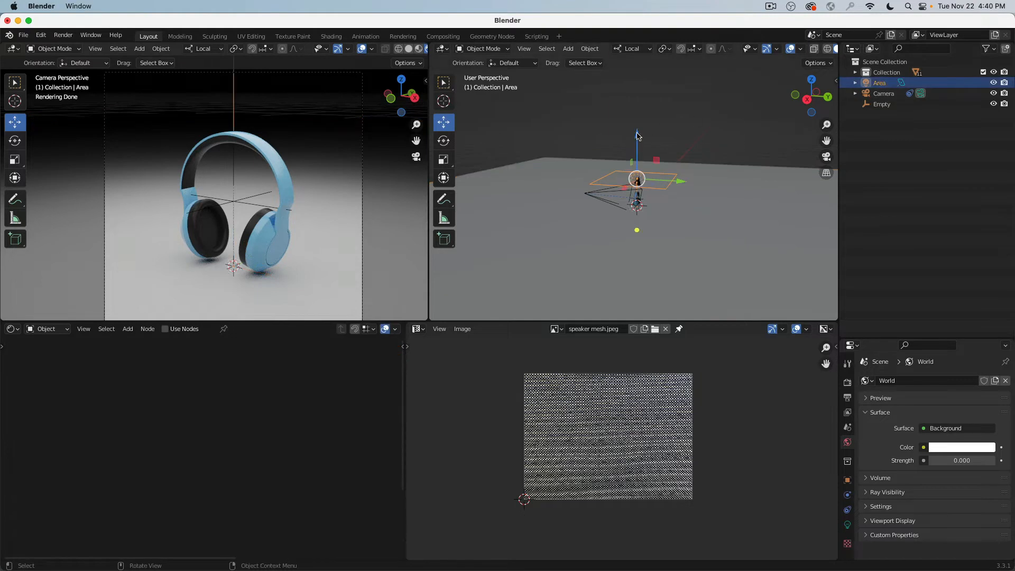
key(shift+d)
click(637, 134)
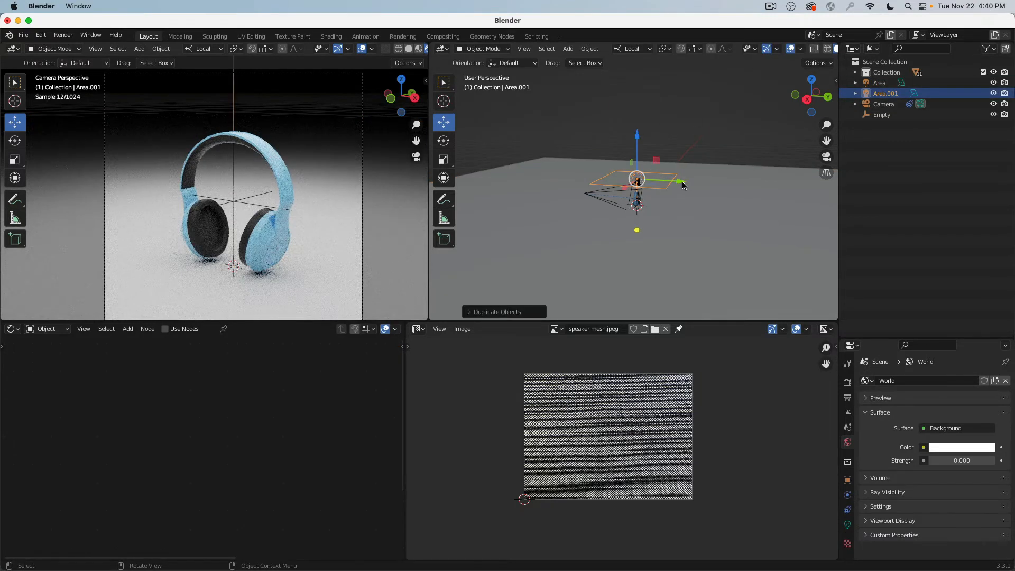
drag(682, 182, 630, 182)
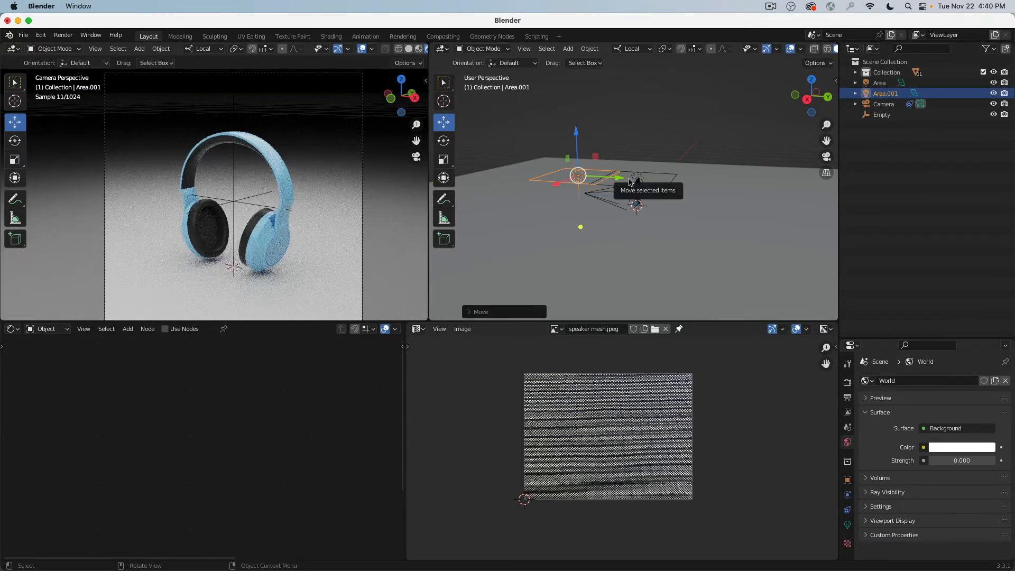
Rotate the duplicated area light 90° about its local X axis to face the headphones
text(rx)
text(90)
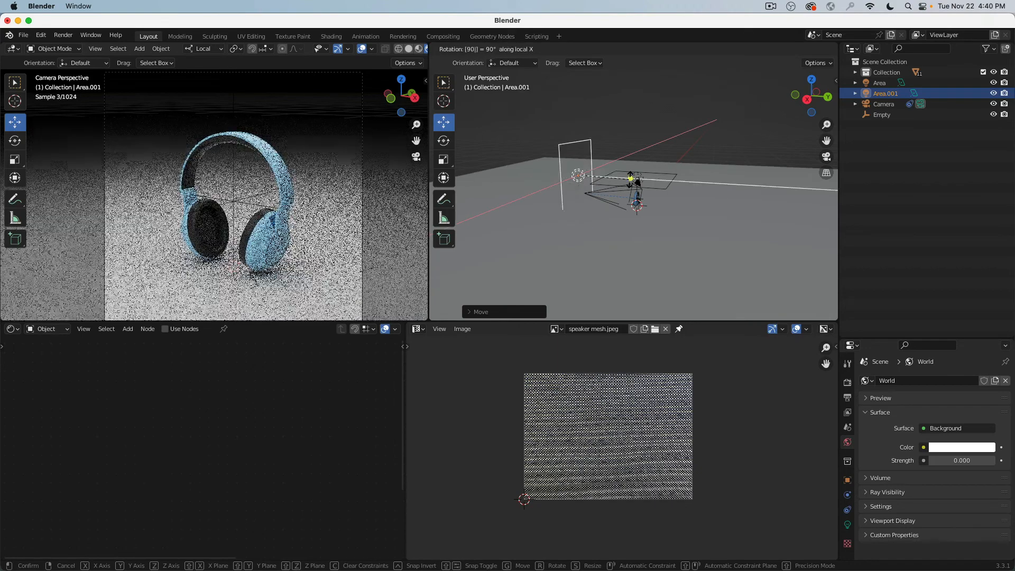
key(Return)
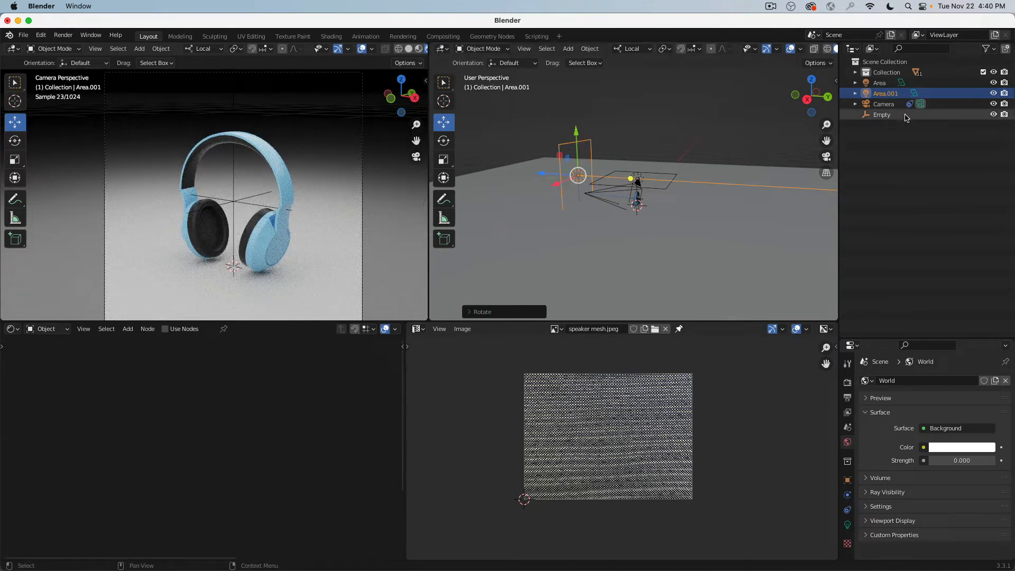
Show the selectability and viewport-disable toggles in the object list and hide the original area light
click(989, 49)
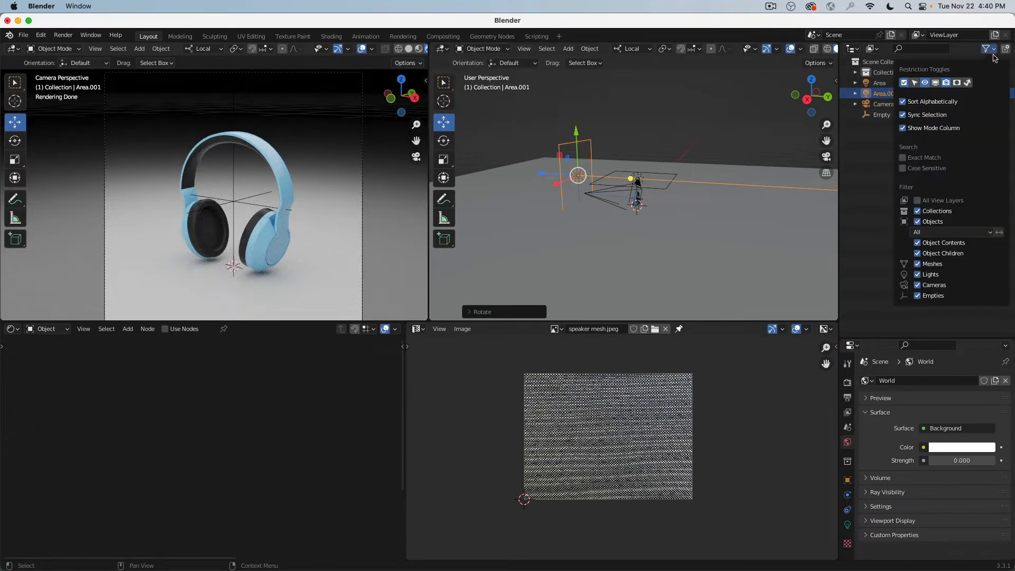
click(913, 82)
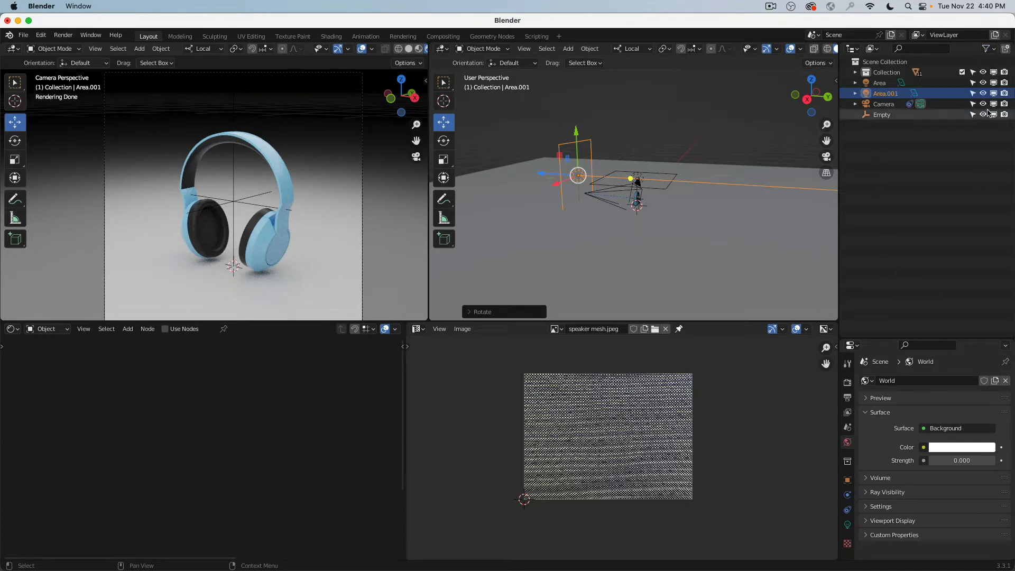
click(984, 83)
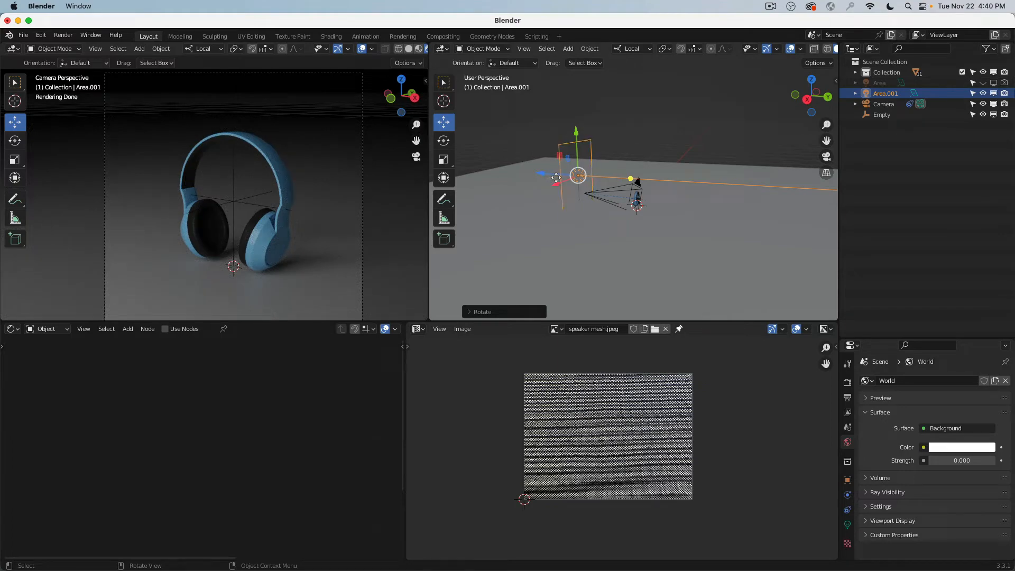
Move the duplicated area light along its local Z axis closer to the headphones
drag(544, 175, 567, 176)
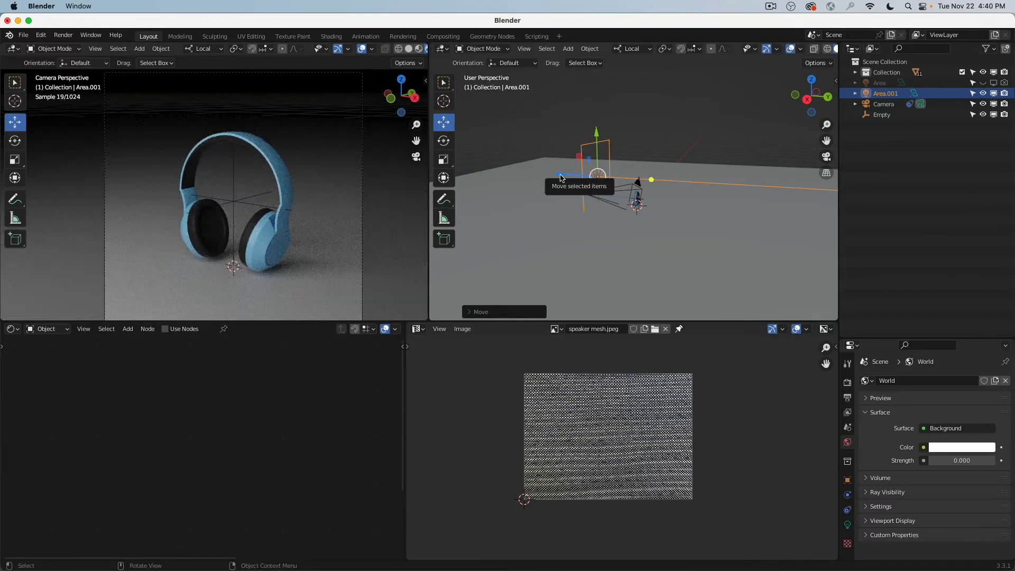
From the top view, duplicate the camera-side area light and place the copy beside the headphones, offset about 1.06 m in X and 0.57 m in Y
middle_drag(574, 179, 652, 187)
scroll(658, 217, up, 6)
scroll(652, 187, down, 3)
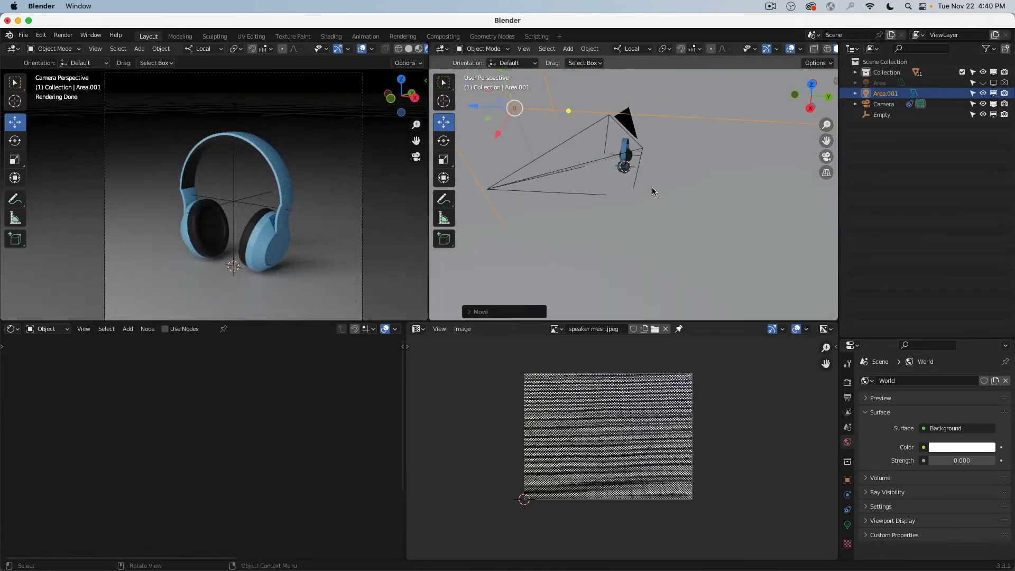
middle_drag(575, 173, 655, 202)
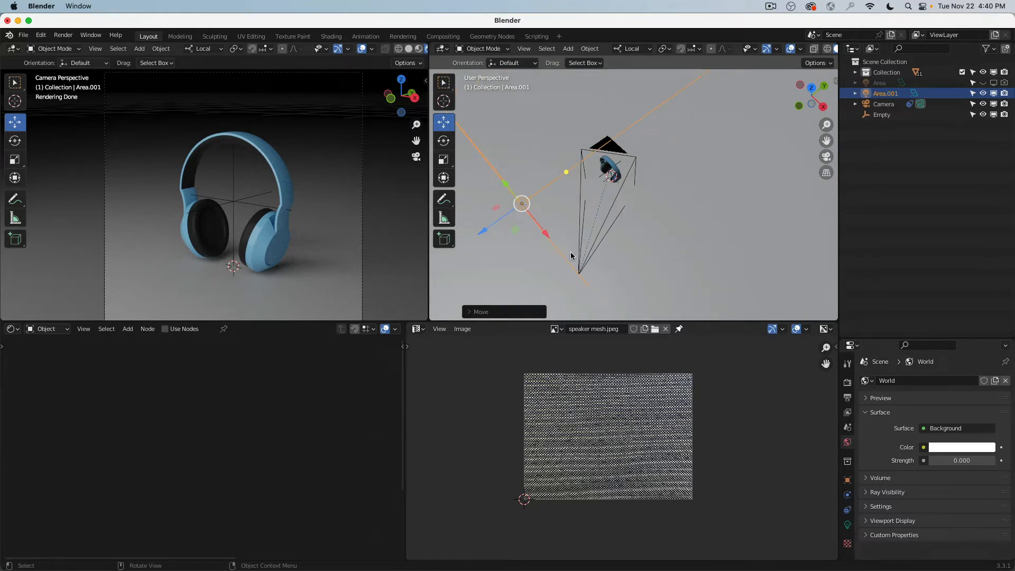
key(KP_7)
scroll(671, 257, down, 3)
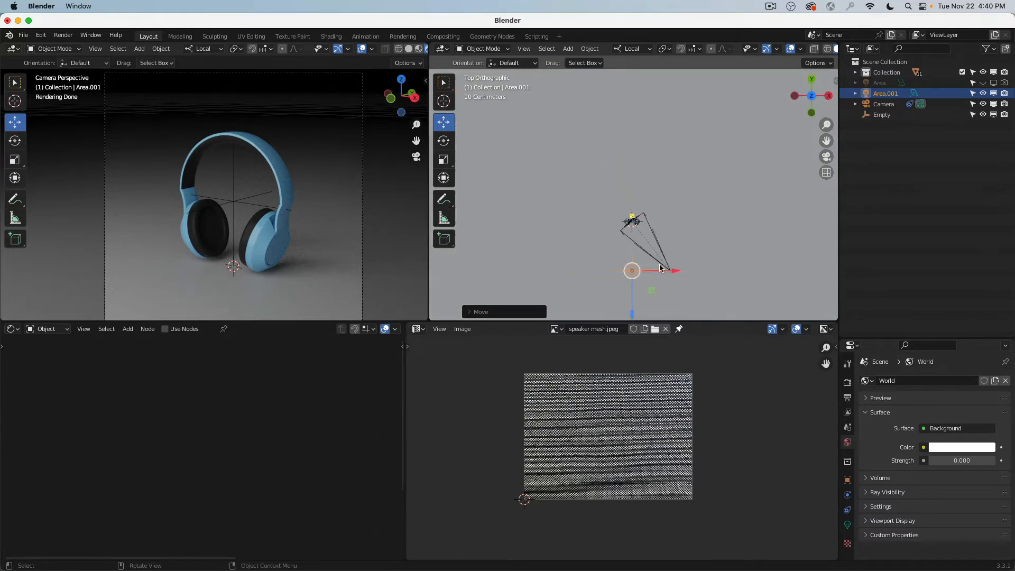
shift+middle_drag(657, 248, 643, 210)
key(shift+d)
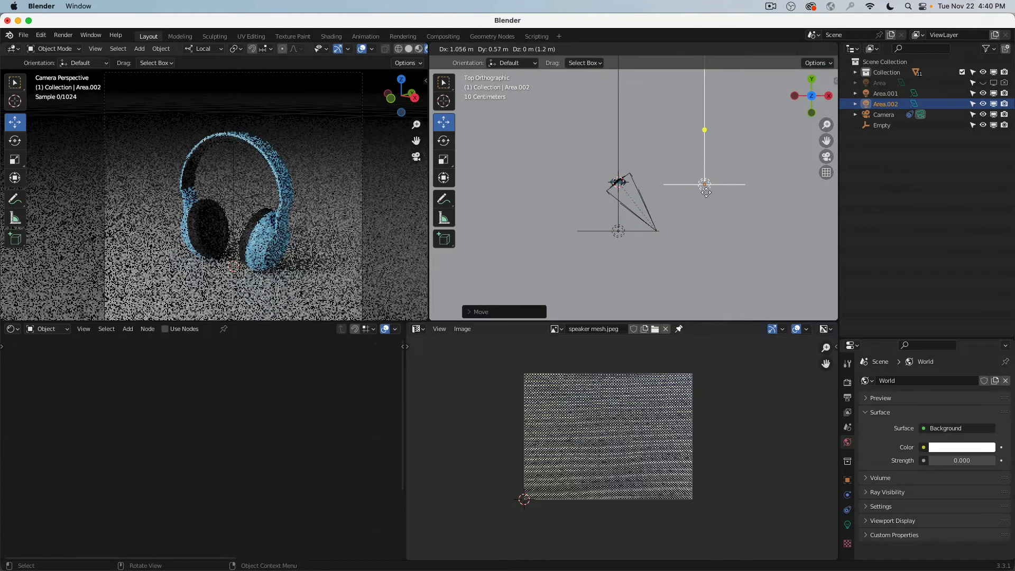
click(715, 188)
Rotate the copied area light 90° so it faces the headphones from the side, and shift it into line with them
text(r90)
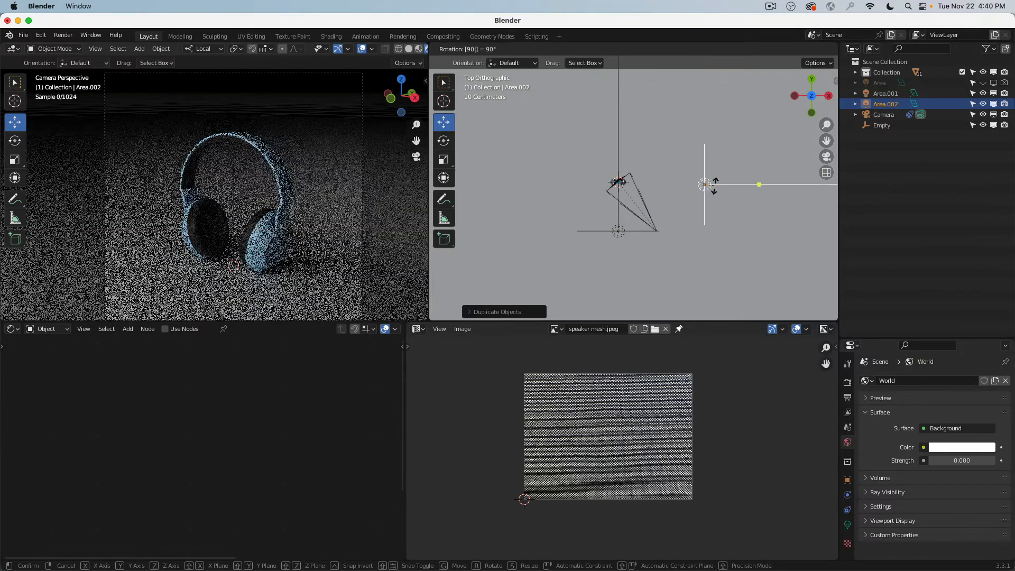
key(Return)
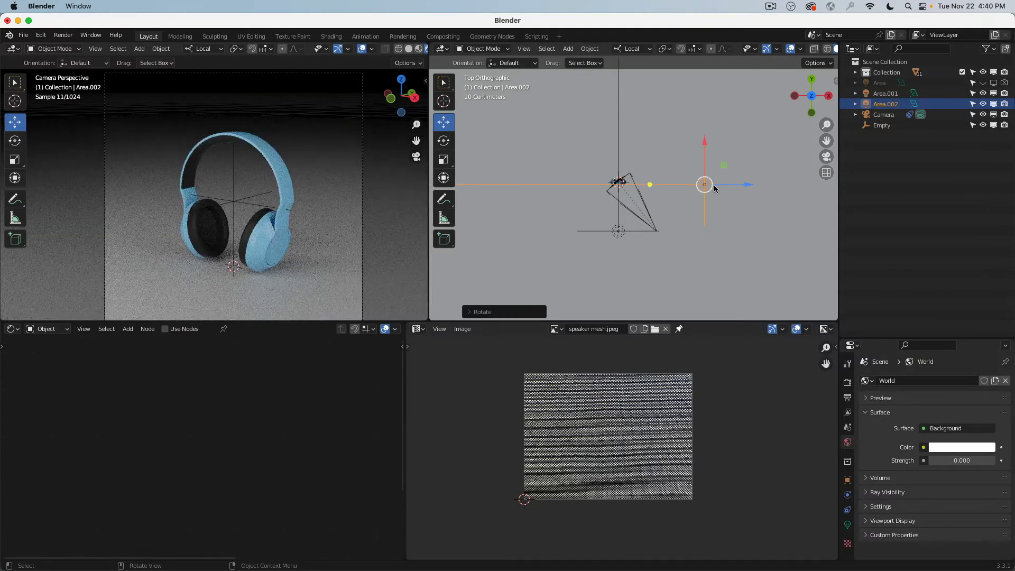
key(g)
click(707, 187)
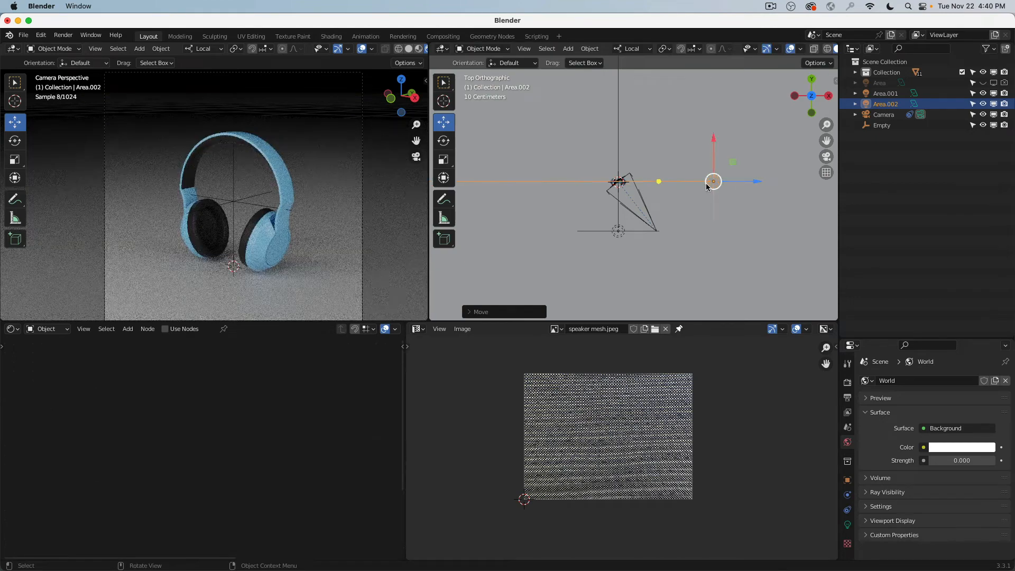
Hide the camera-side area light to check the side light on its own, and reveal it again
click(618, 233)
key(h)
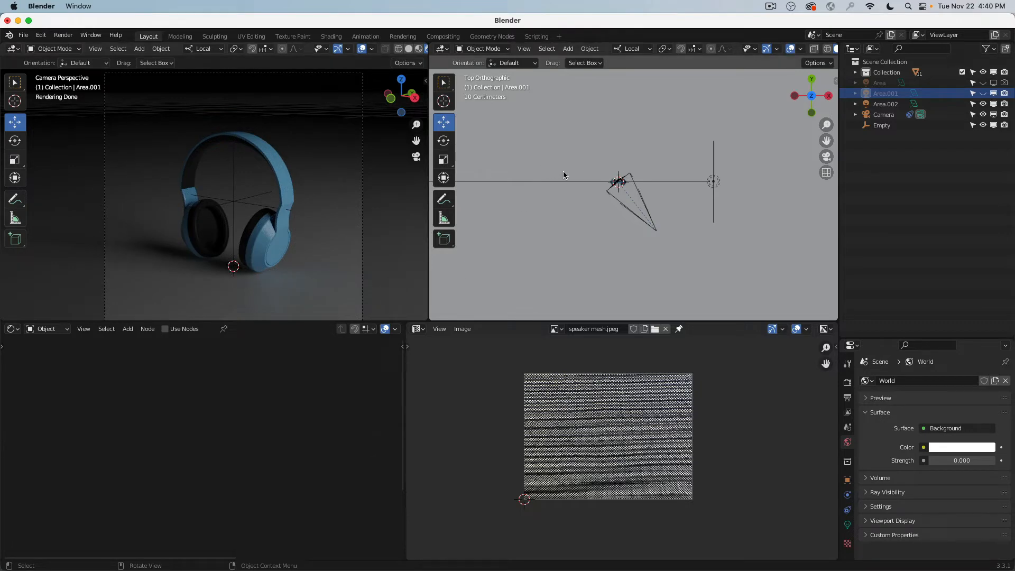
key(alt+h)
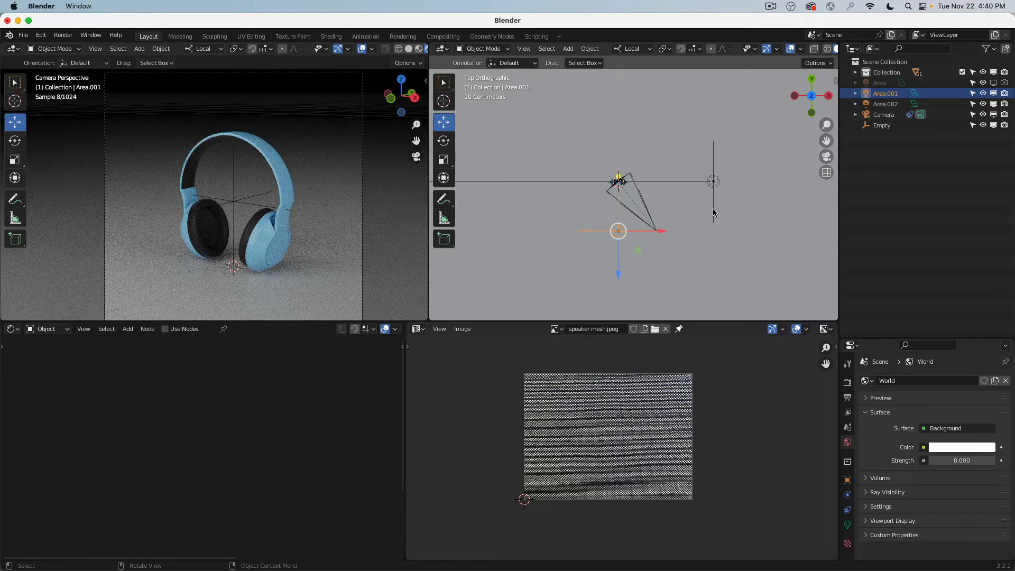
Move the camera-side area light diagonally in front of the headphones, opposite the side light, and rotate it to aim at them
key(g)
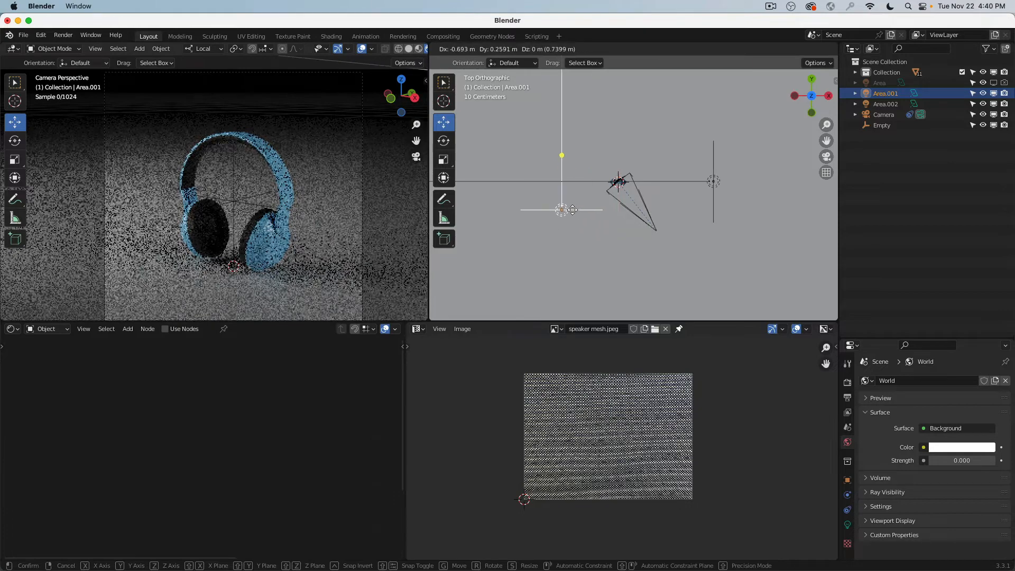
click(531, 234)
key(r)
click(689, 236)
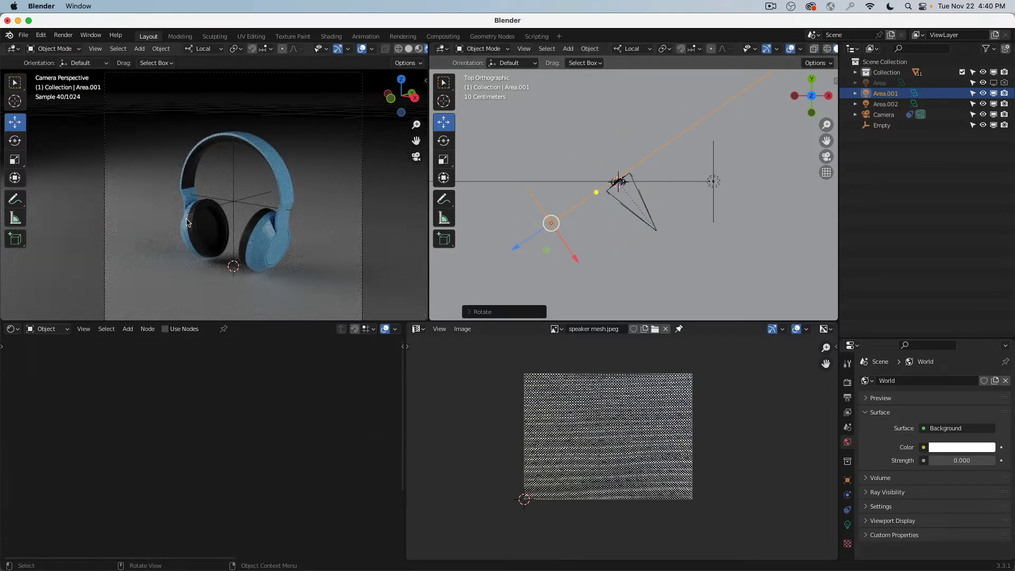
Undo and redo the light's move and rotation to compare both lighting versions up close in the camera view
scroll(186, 227, up, 2)
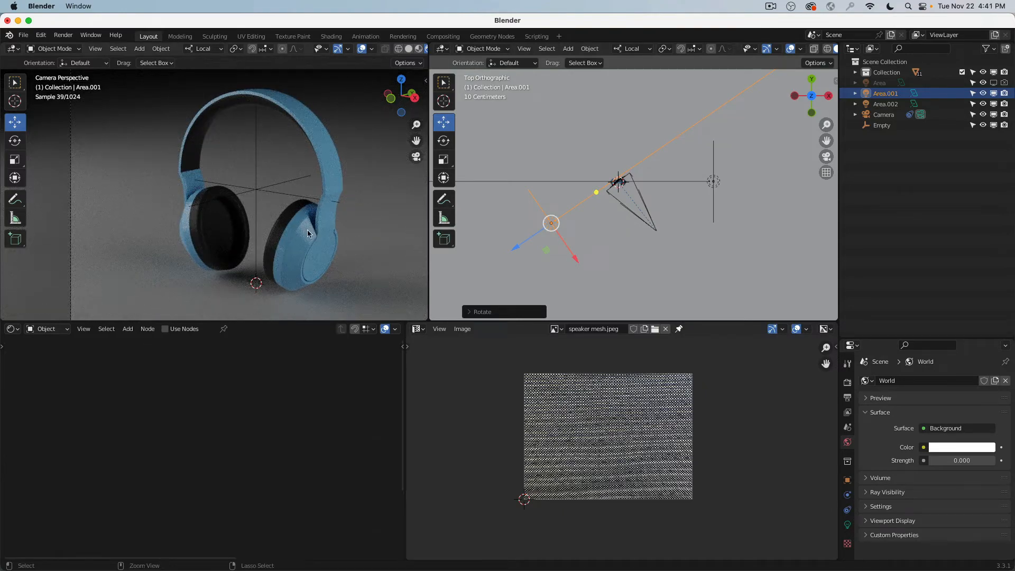
key(super+z)
key(super+z)
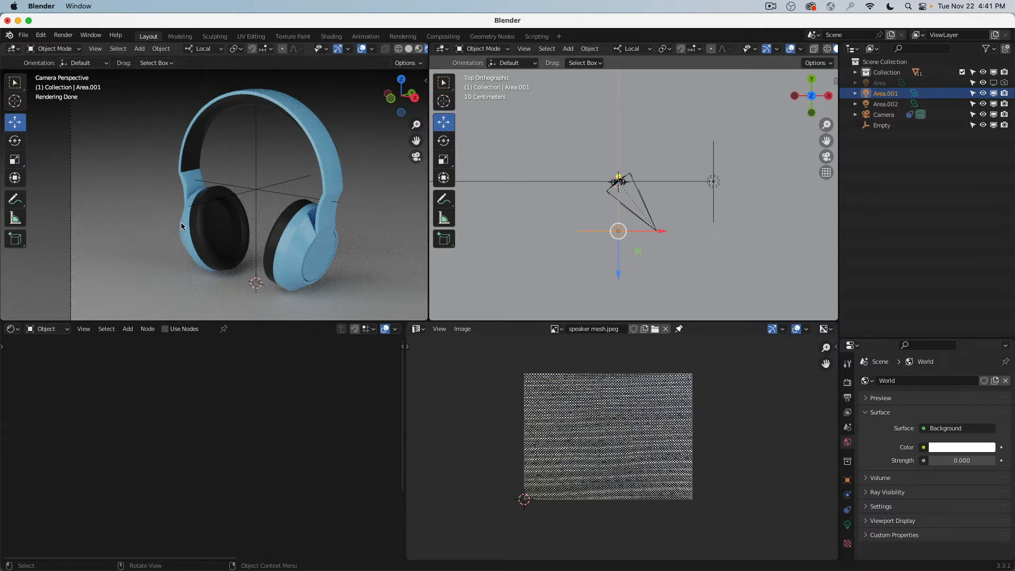
key(super+shift+z)
key(super+shift+z)
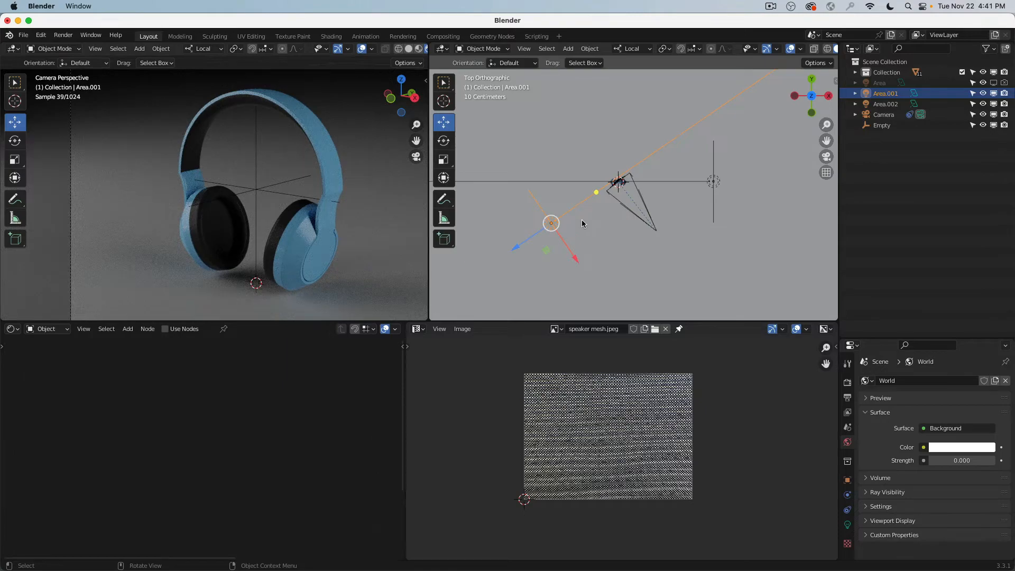
Try the diagonal area light directly opposite the side light, facing the headphones, and undo the move and rotation
key(g)
click(563, 183)
key(r)
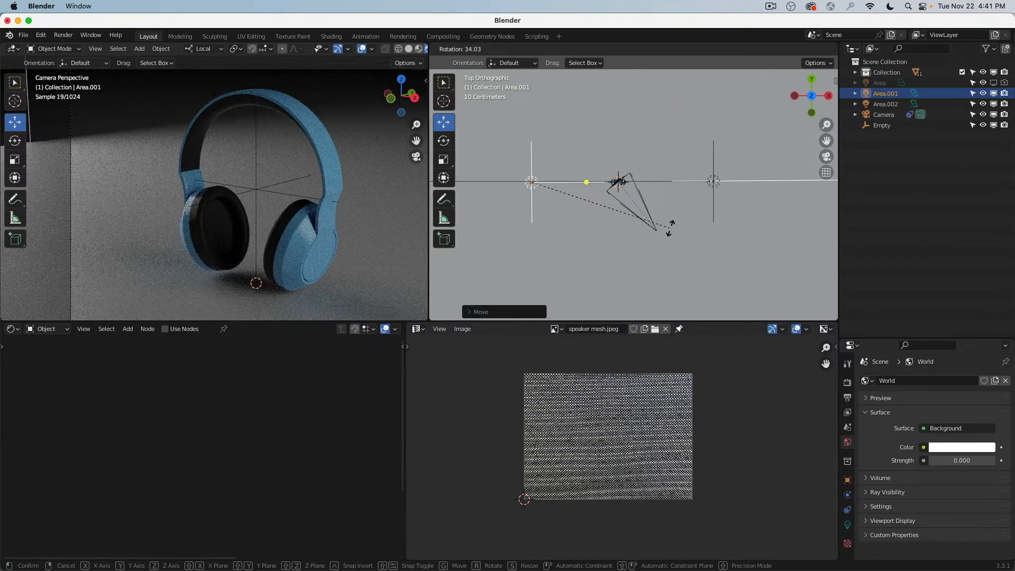
click(670, 227)
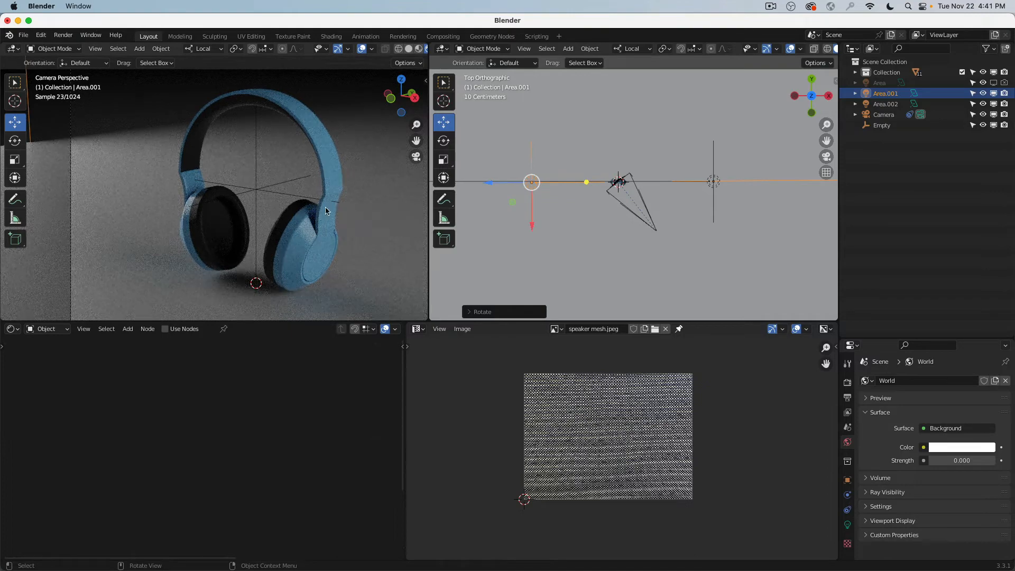
key(ctrl+z)
key(ctrl+z)
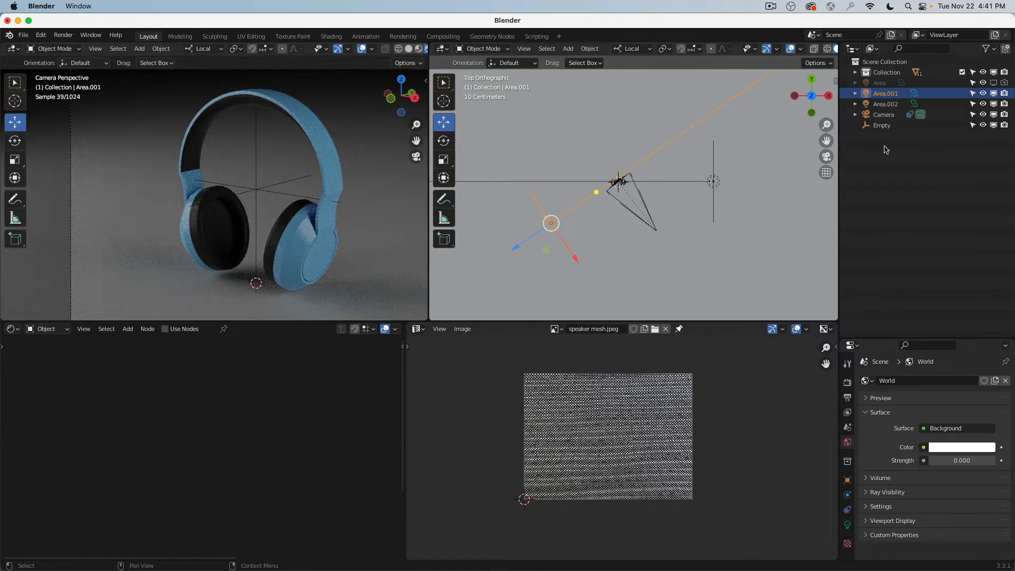
Re-enable the original overhead area light in the viewport and raise it slightly along its Z axis
click(994, 83)
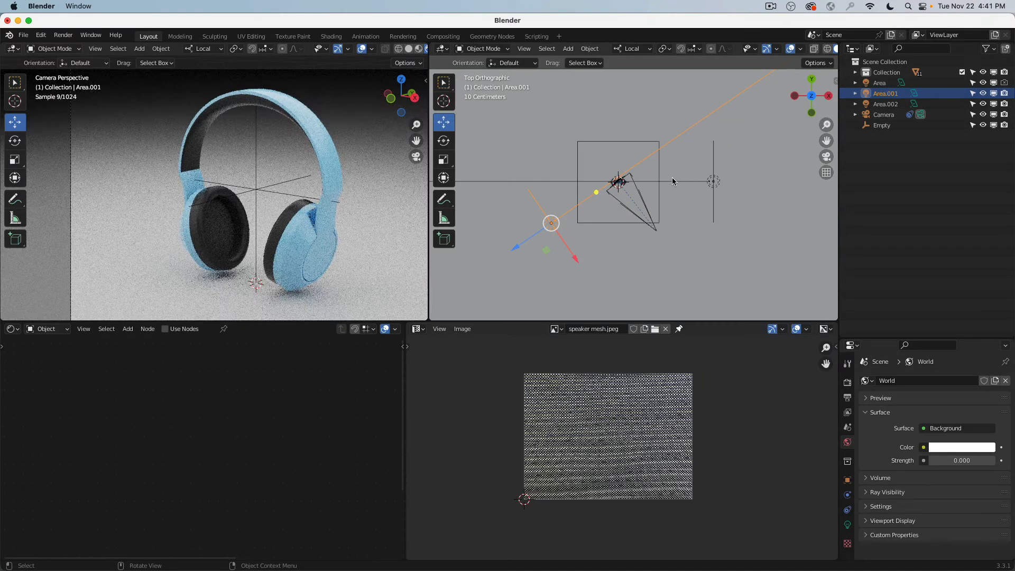
middle_drag(567, 209, 586, 163)
click(585, 163)
drag(586, 139, 590, 133)
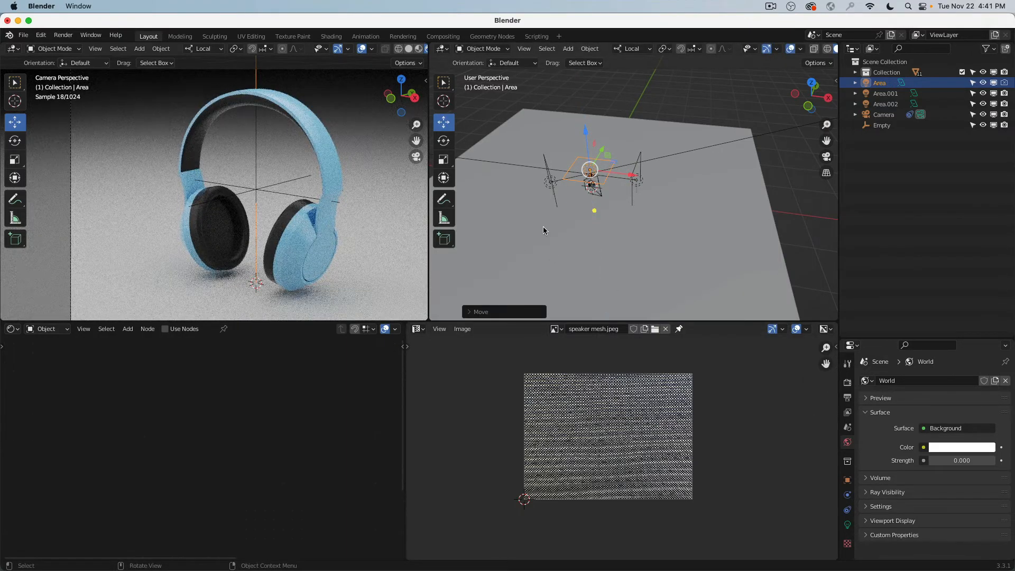
Deselect the light and examine the three-light result on the ear cups and the whole headphones in the camera view
click(338, 239)
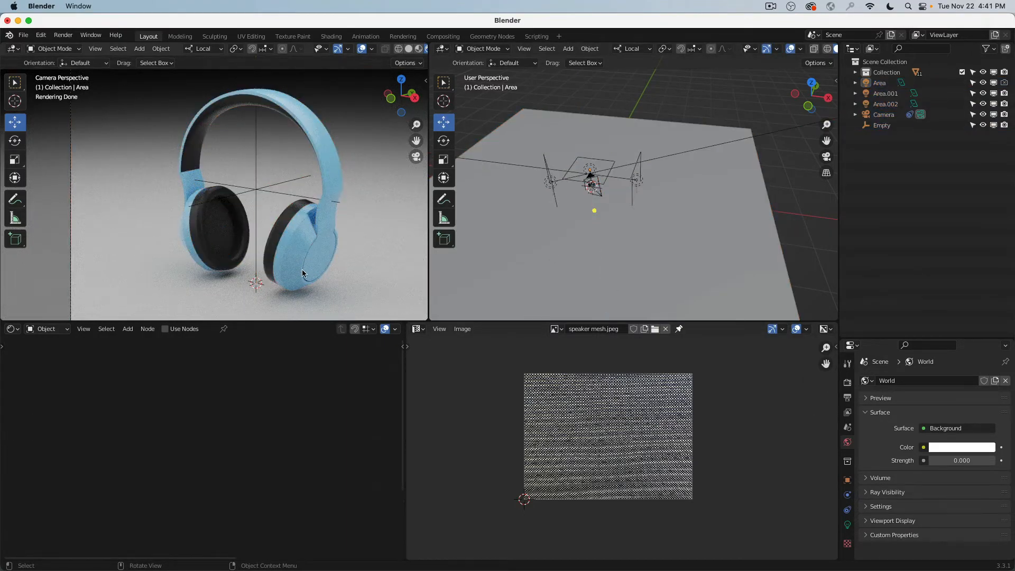
scroll(303, 268, up, 4)
scroll(297, 276, up, 3)
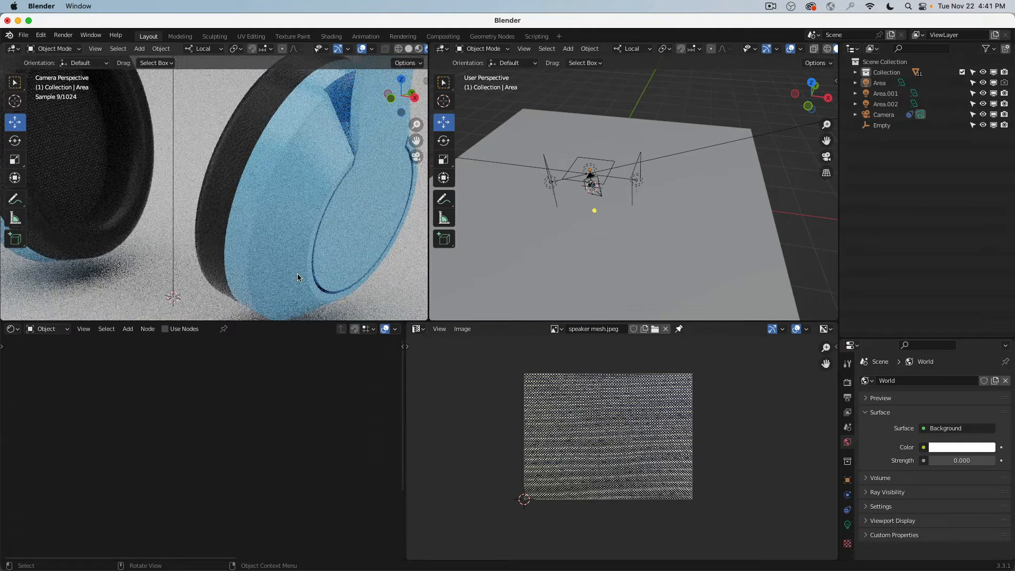
scroll(297, 273, down, 7)
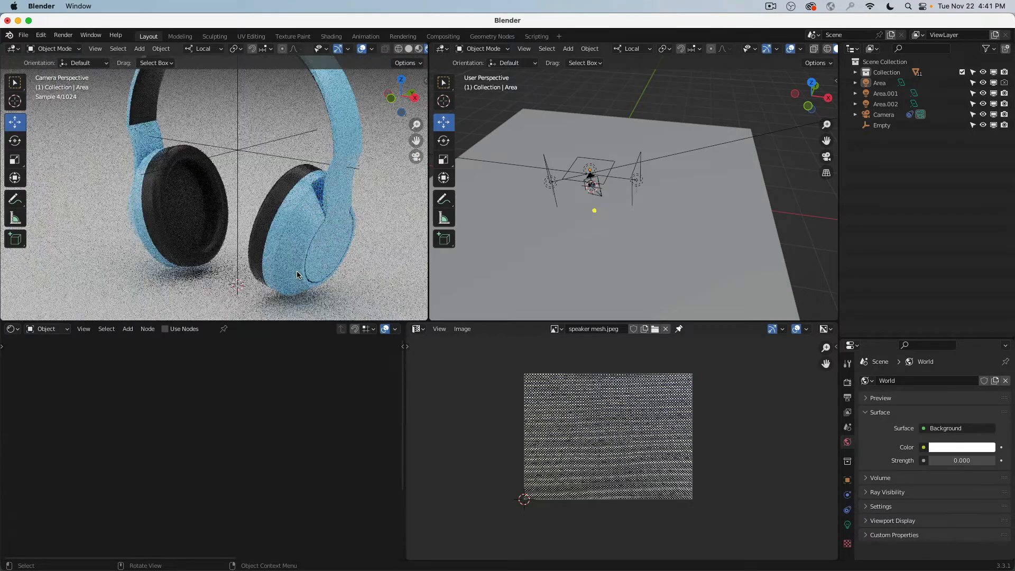
scroll(245, 157, up, 4)
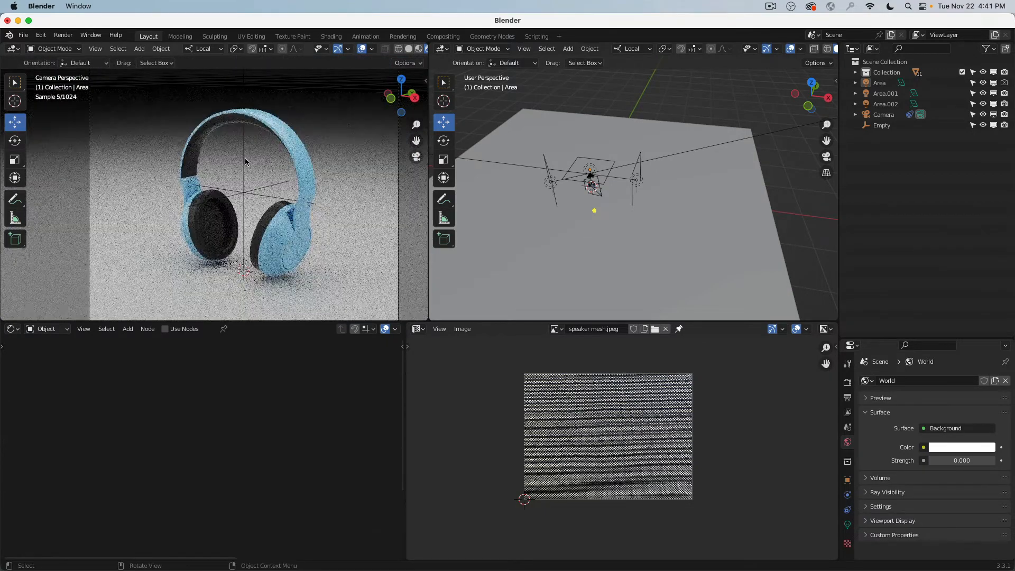
shift+middle_drag(227, 152, 218, 151)
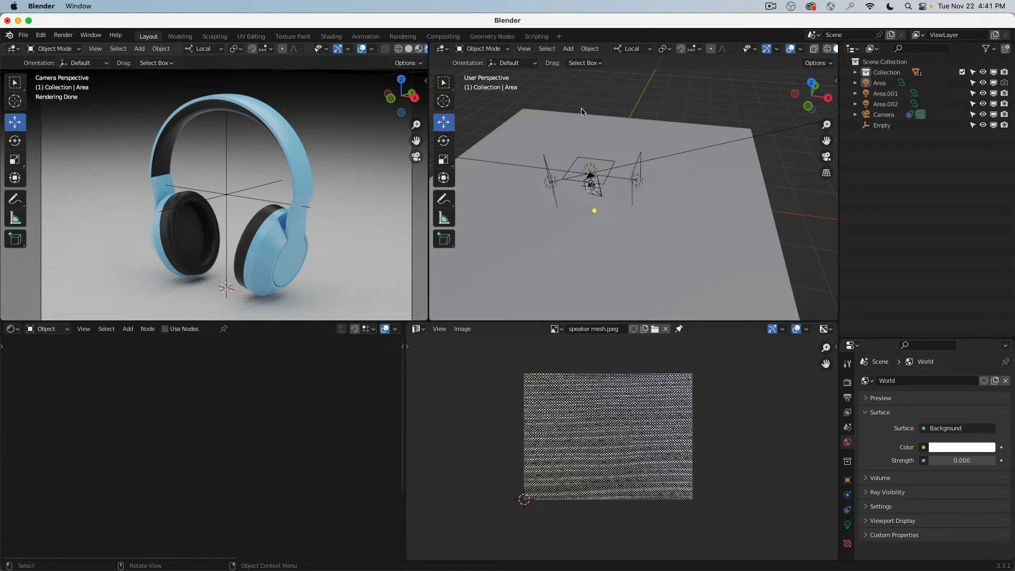
Create a new collection, move the three area lights into it, and exclude that collection from the view layer
right_click(843, 251)
click(875, 199)
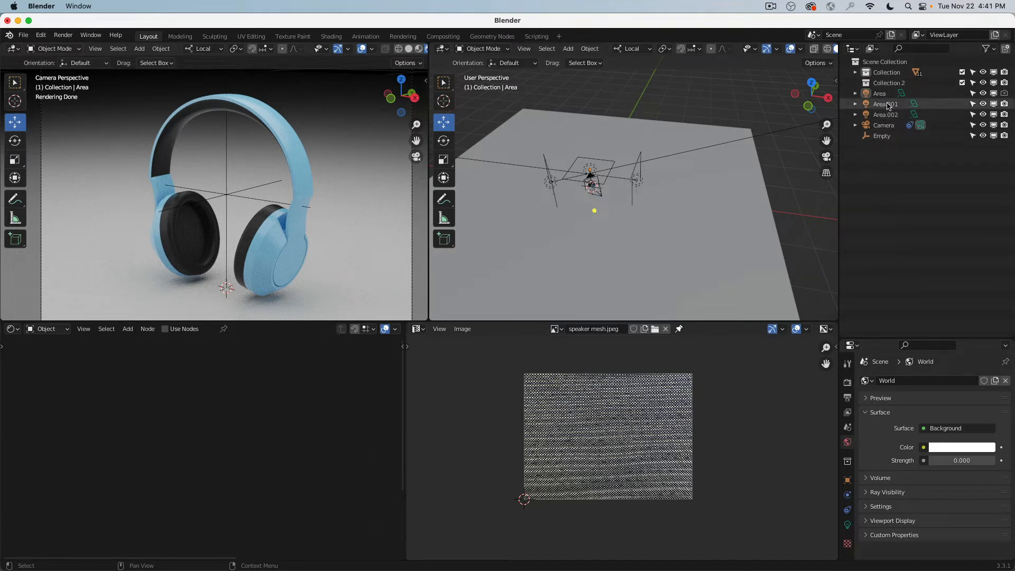
click(883, 95)
shift+click(885, 114)
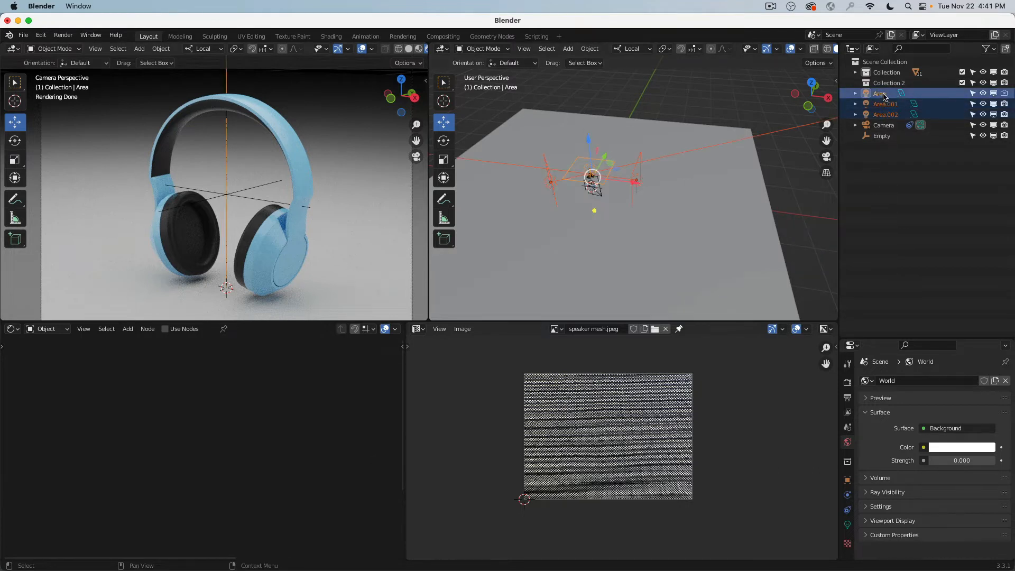
drag(884, 97, 888, 83)
click(962, 82)
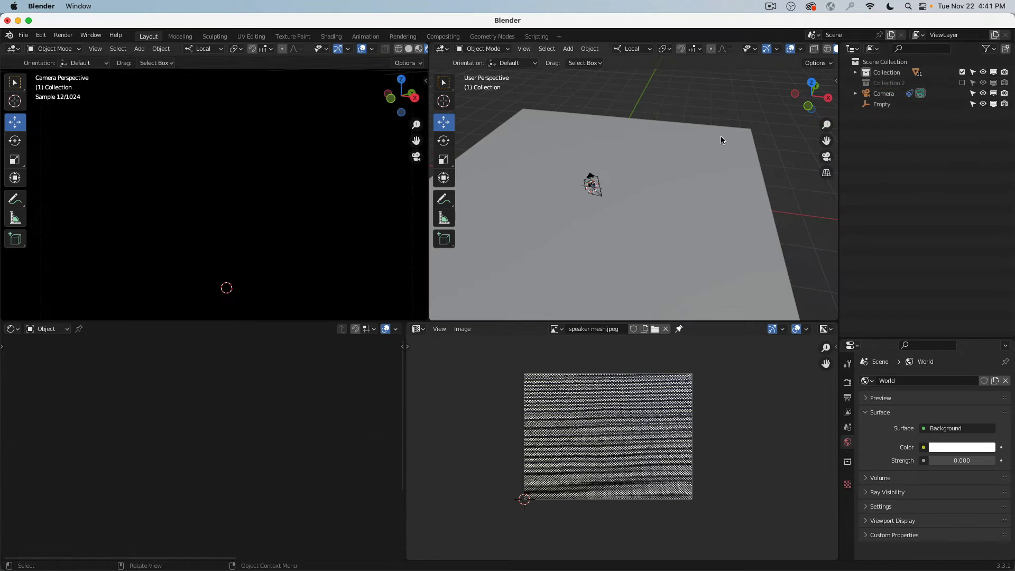
Add a new area light at the 3D cursor and rotate it 90° in the right side view to face the camera side
key(KP_7)
key(shift+a)
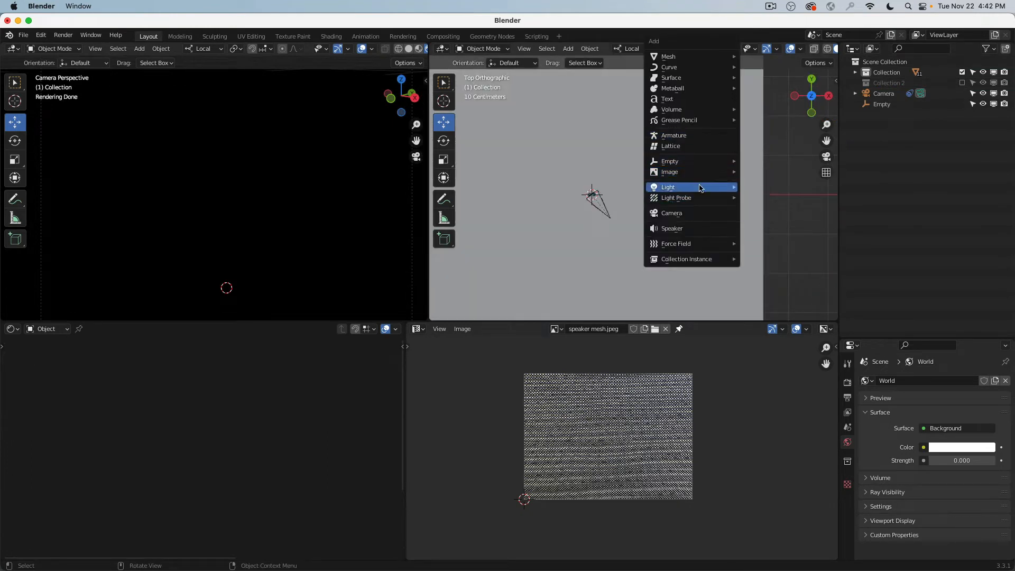
mouse_move(699, 188)
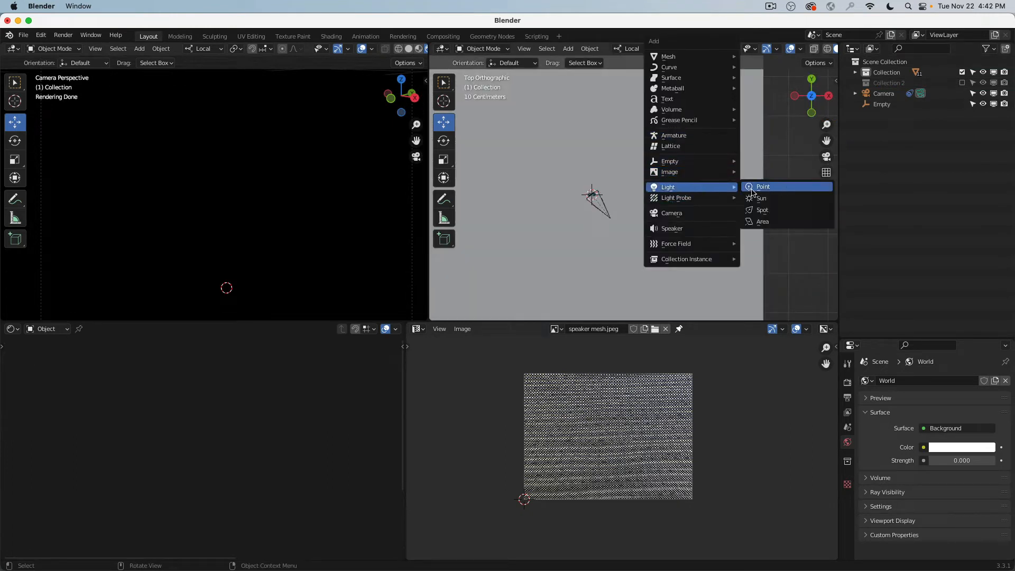
click(771, 222)
key(KP_3)
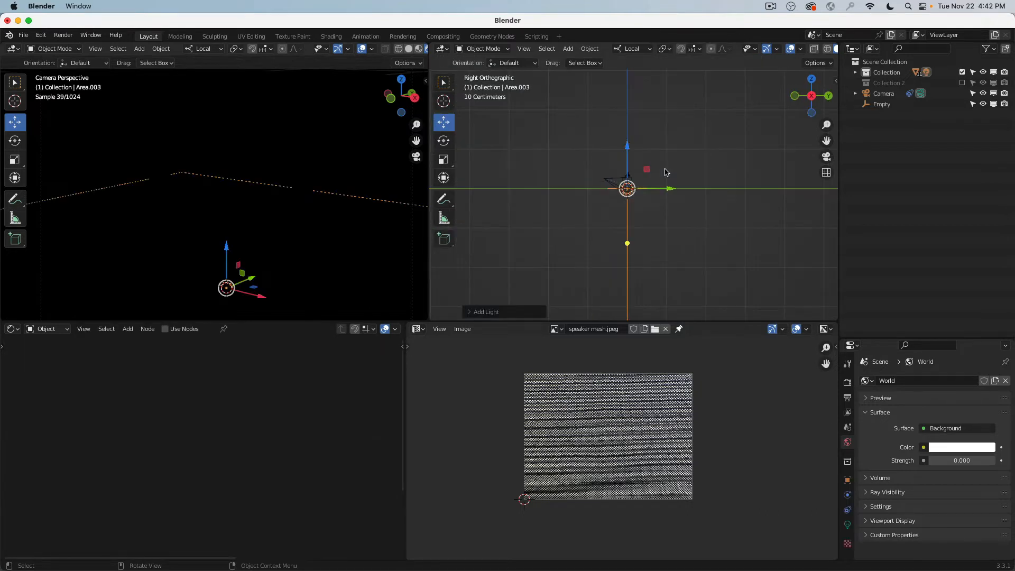
key(r)
key(Return)
text(r90)
key(Return)
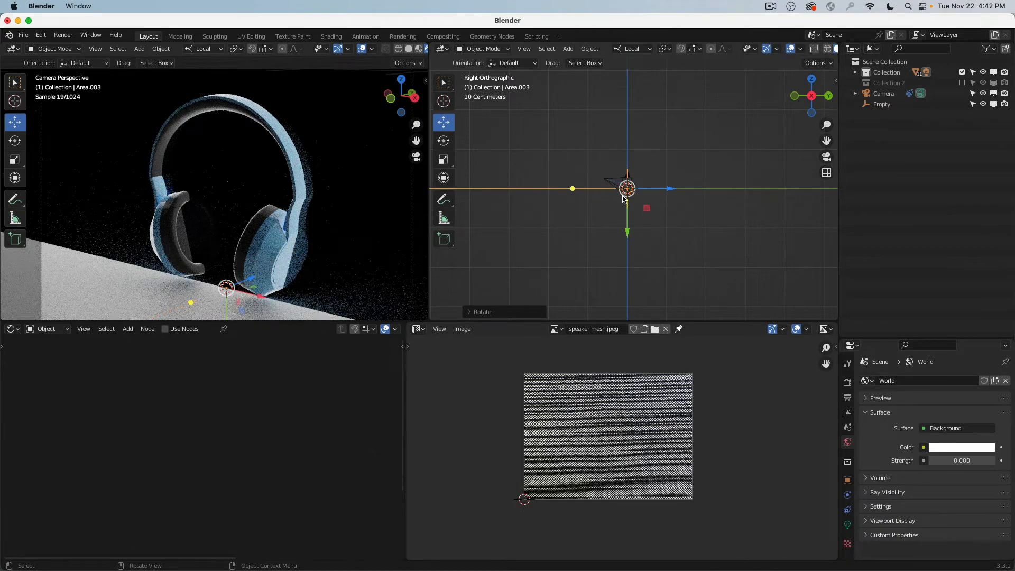
Move the new area light behind and above the headphones, tilt it down to aim at them, and deselect it
drag(665, 191, 693, 187)
drag(655, 231, 658, 203)
key(r)
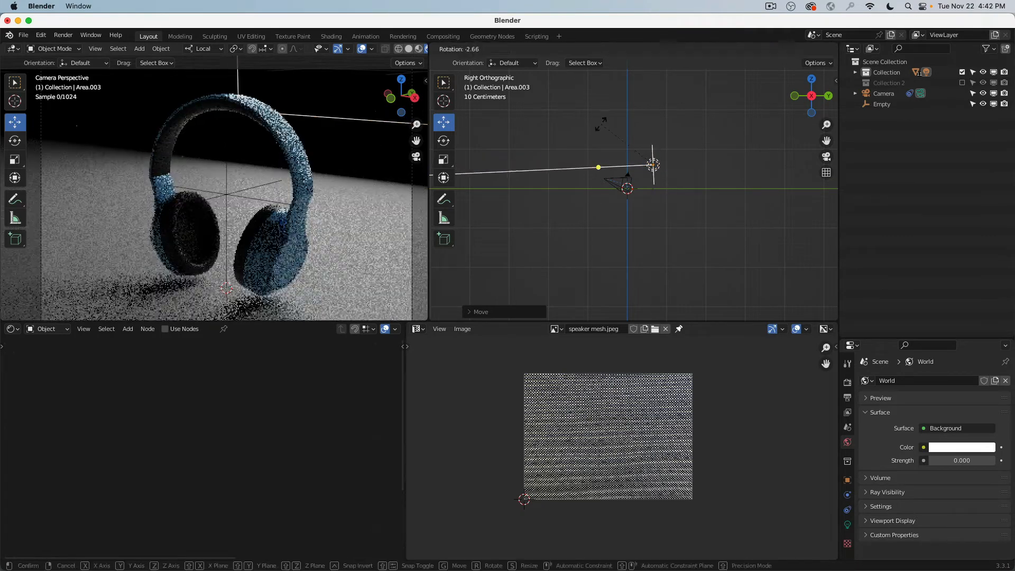
click(607, 166)
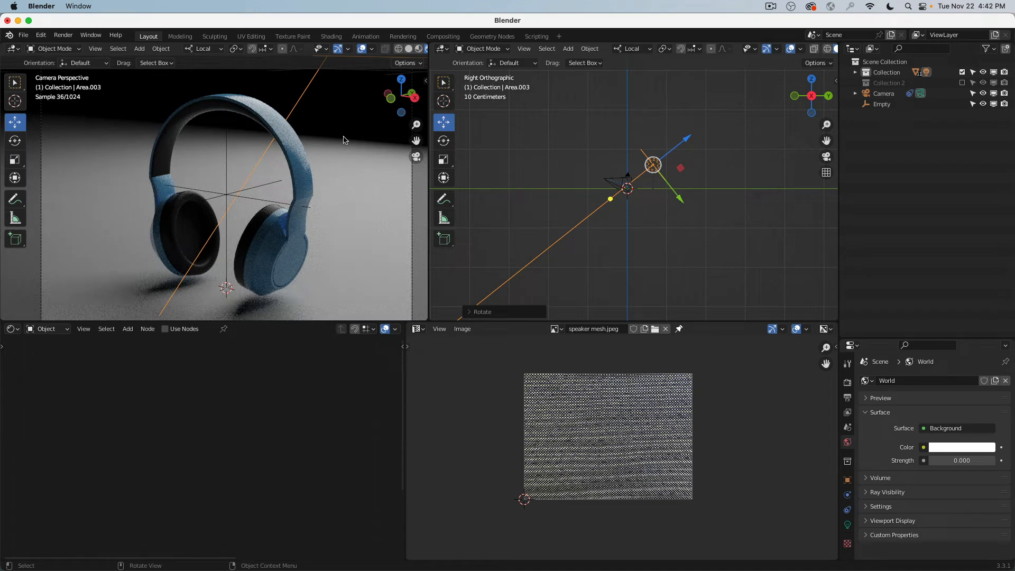
key(a)
key(a)
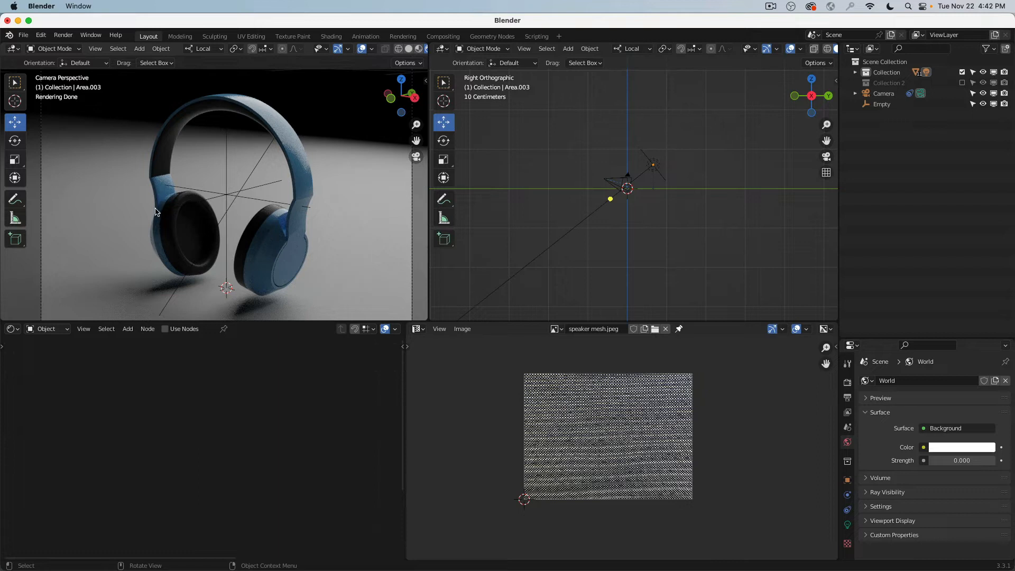
key(KP_7)
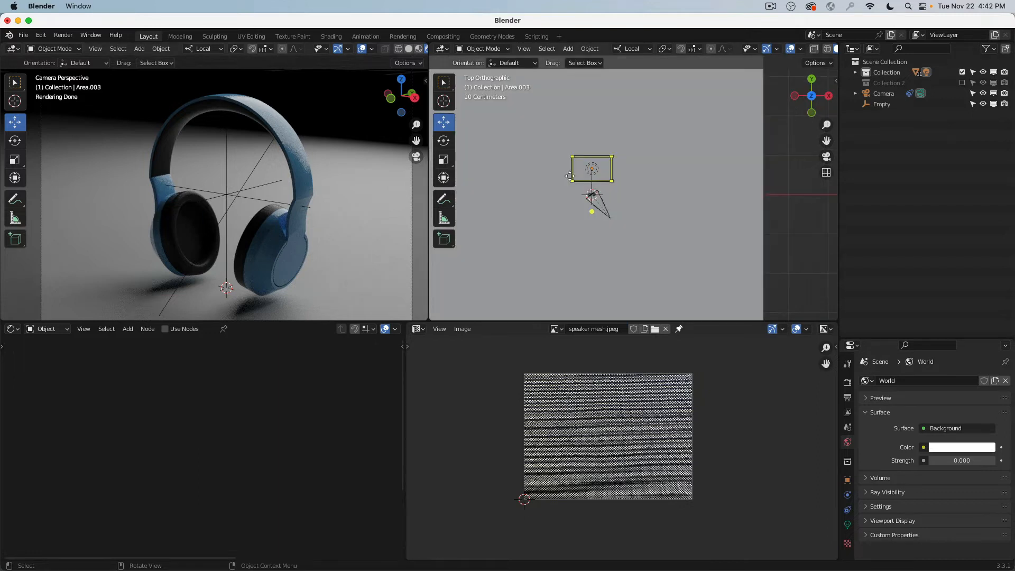
Add a second area light, move it in front of and above the headphones in the right side view, and rotate it -90°
key(shift+a)
mouse_move(595, 241)
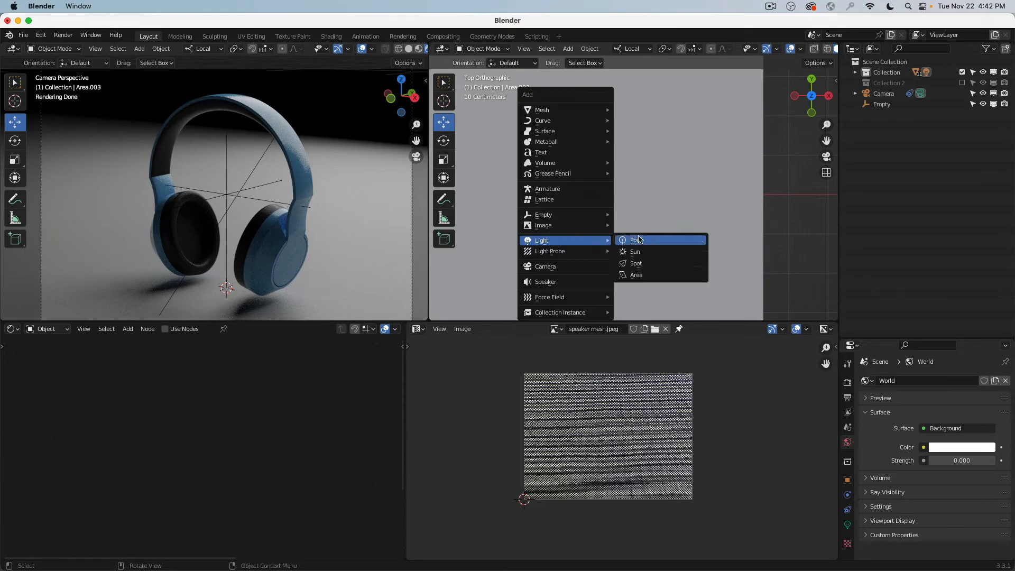
click(652, 276)
key(KP_3)
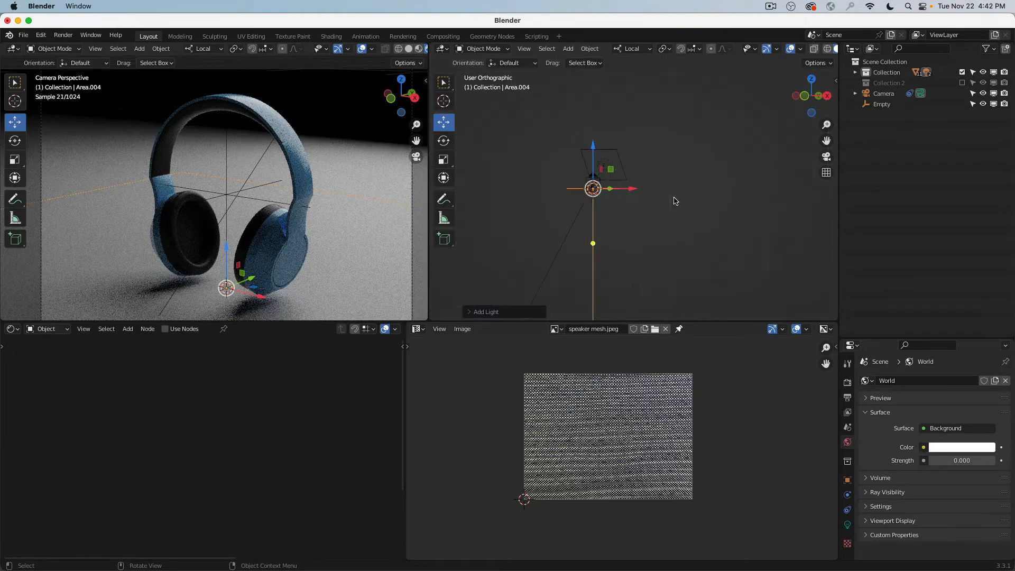
key(g)
click(652, 195)
text(r)
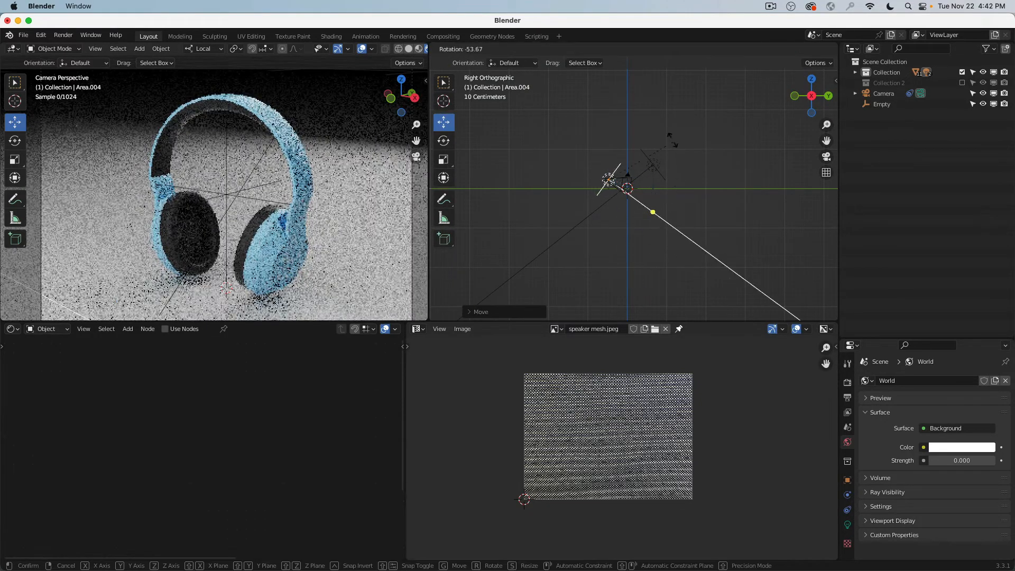
text(-90)
key(Return)
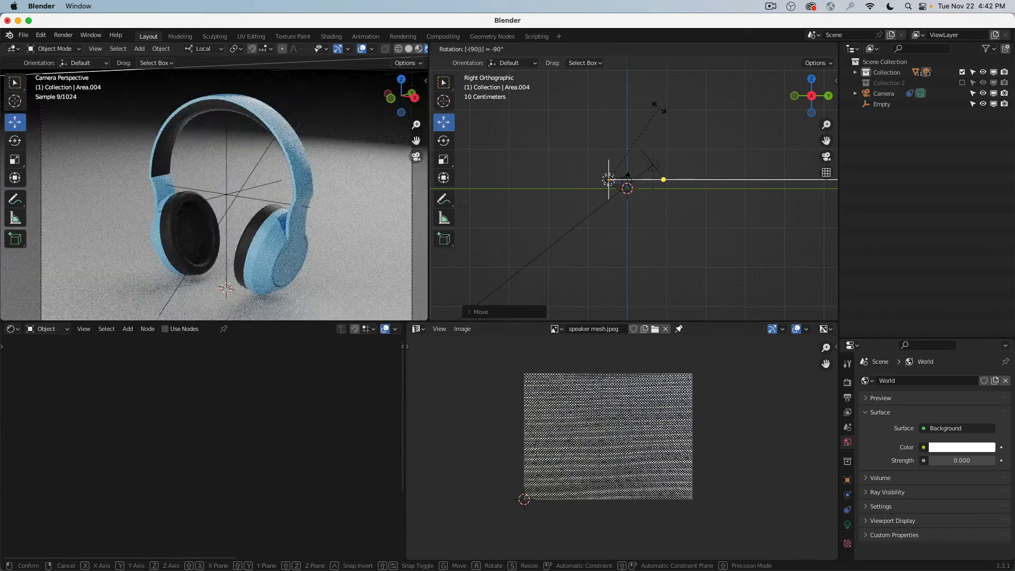
In the top view, rotate and move the new area light to the headphones' front-left side so it aims at them
key(KP_7)
scroll(601, 209, up, 1)
key(g)
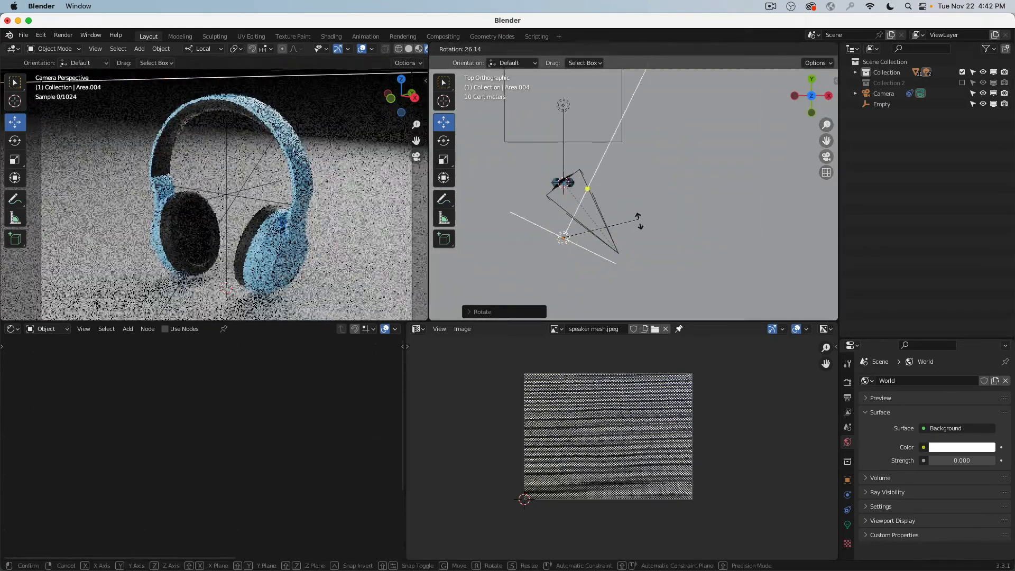
click(616, 182)
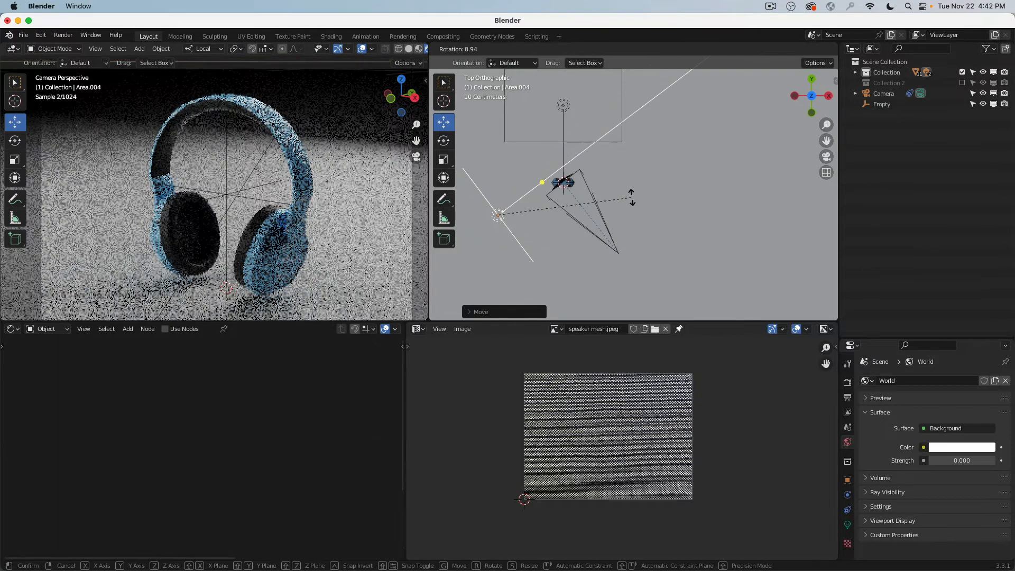
key(g)
click(634, 211)
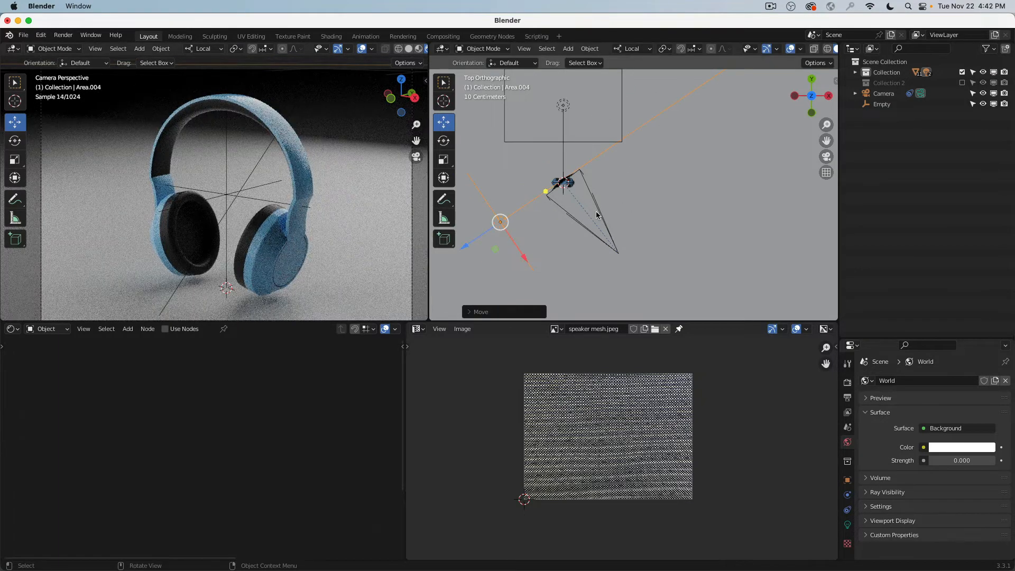
middle_drag(601, 213, 579, 158)
scroll(576, 148, up, 3)
scroll(576, 148, up, 3)
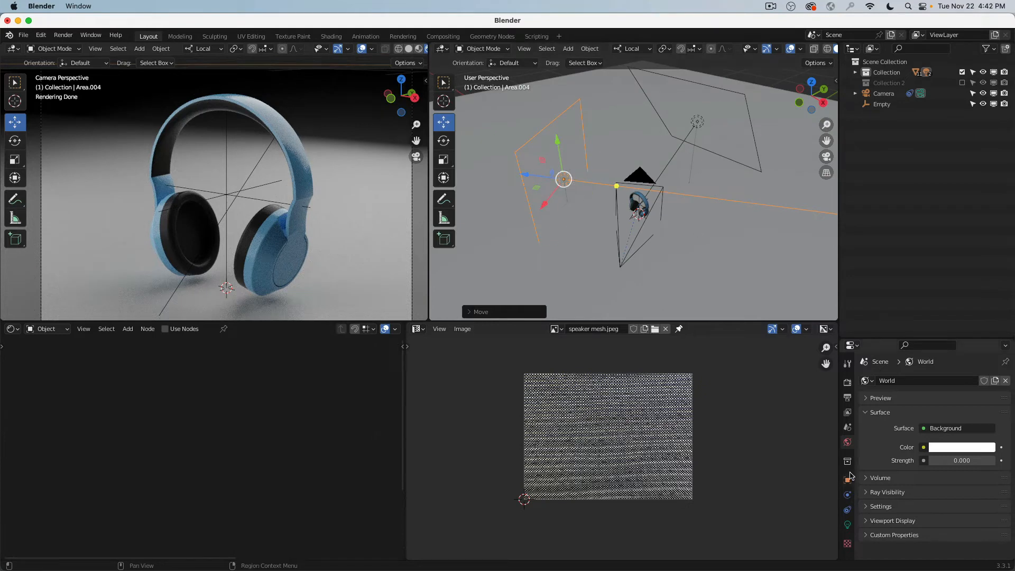
Try the new area light at 5 W, restore its power to 10 W, and deselect the light
click(848, 524)
click(951, 453)
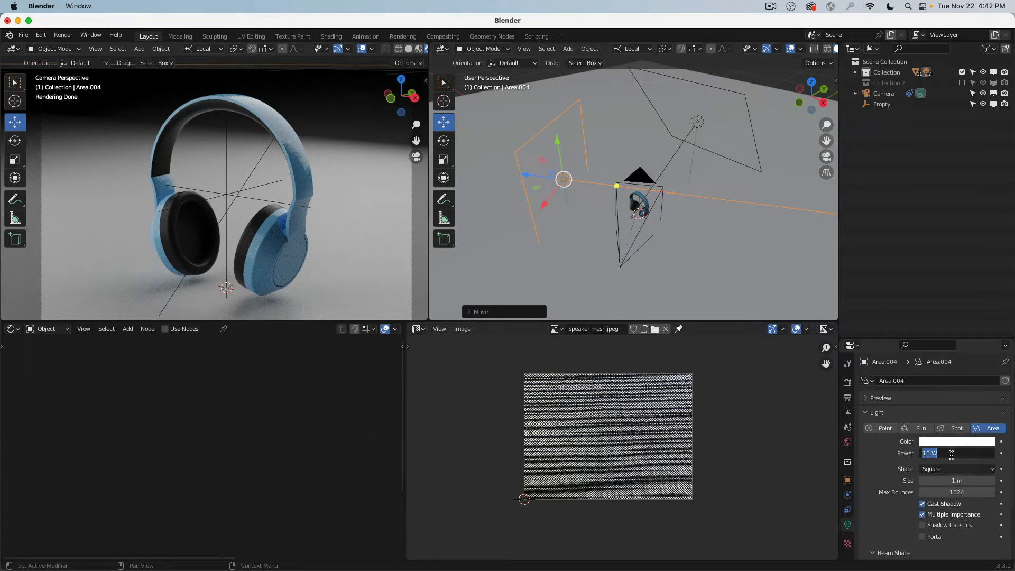
text(5)
key(Return)
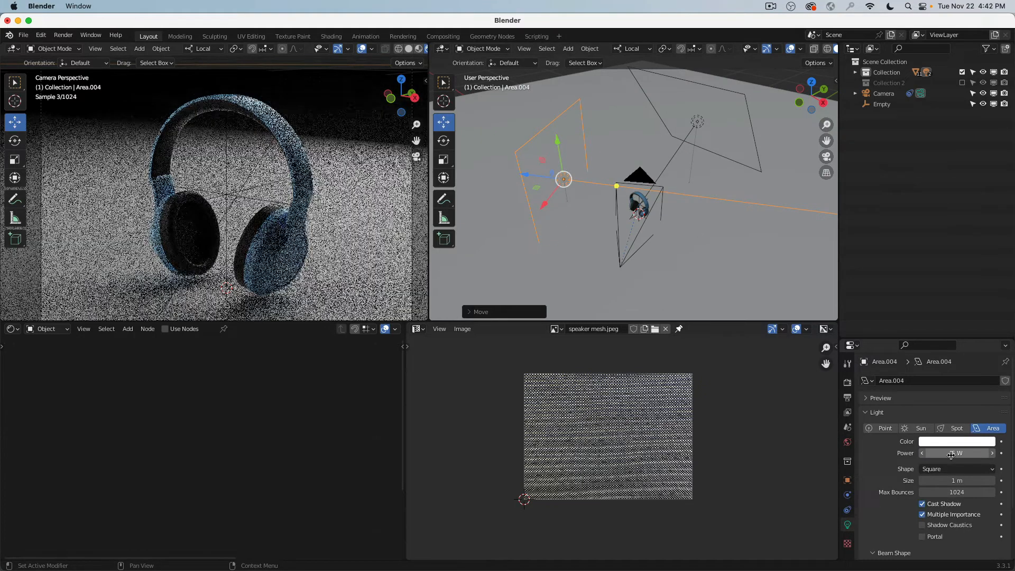
click(951, 454)
text(10)
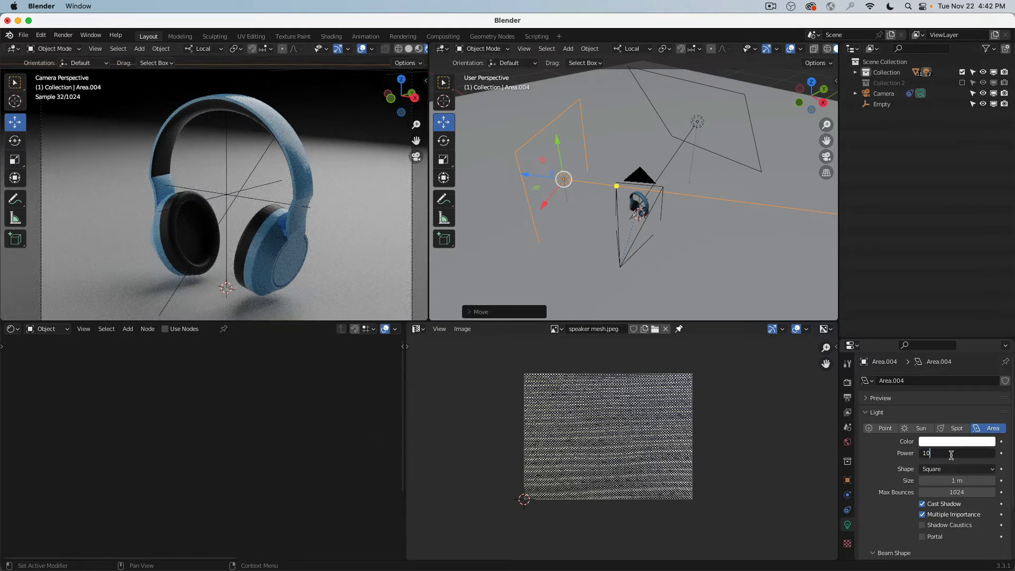
key(Return)
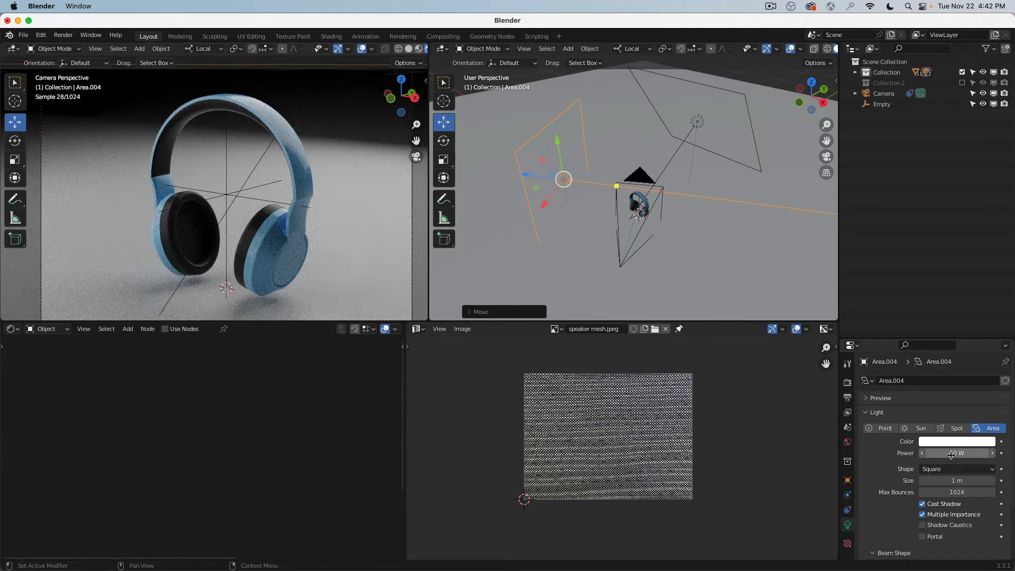
click(302, 183)
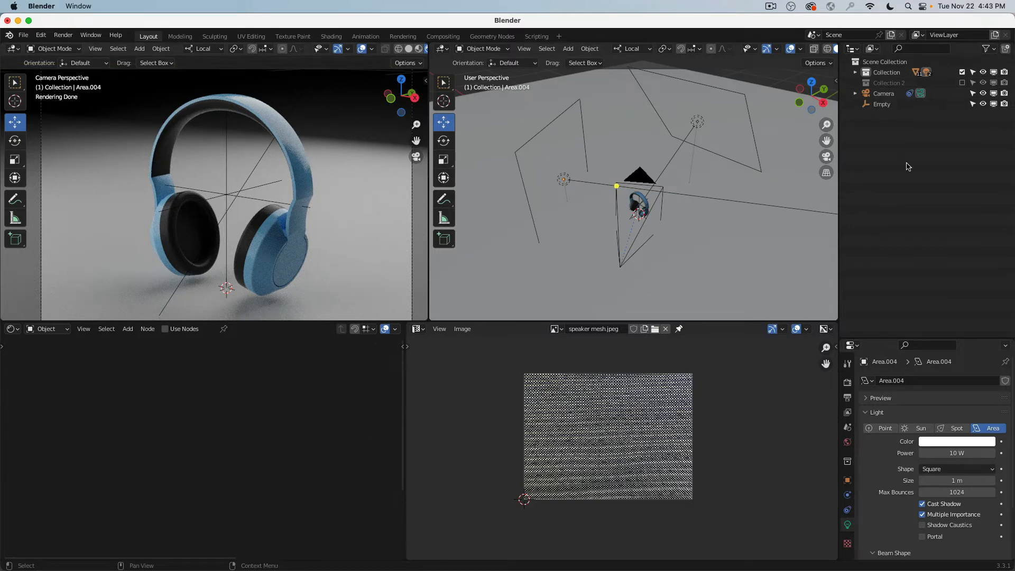
Create another collection, rename the excluded light collection Light Idea 1, and name the new one Light Idea 2
right_click(880, 158)
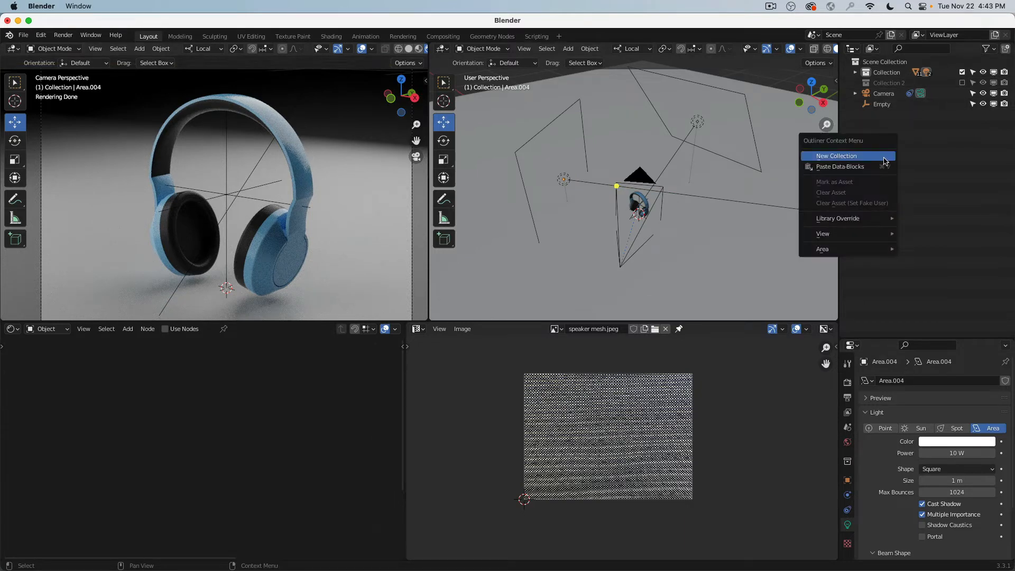
click(876, 157)
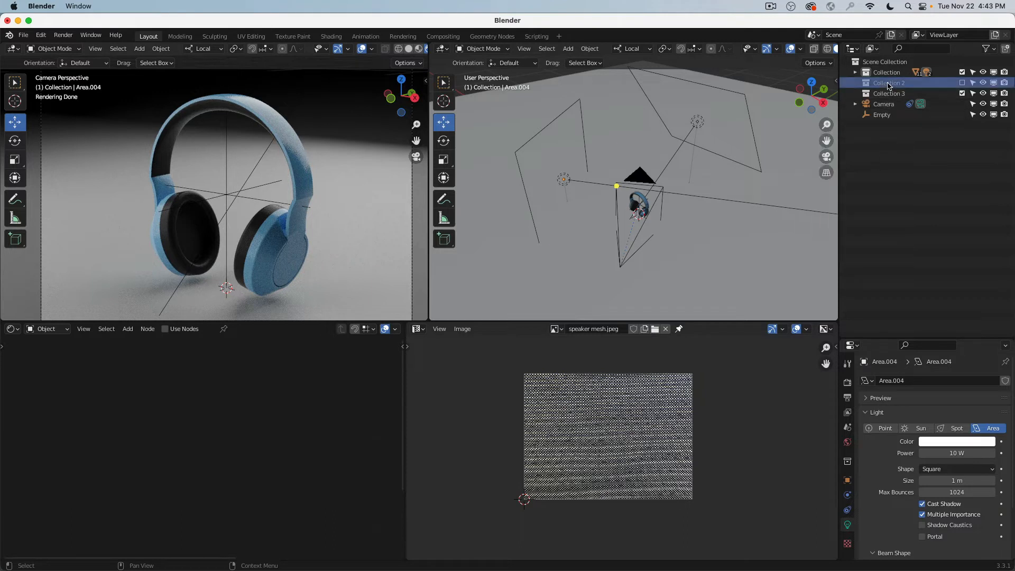
double_click(894, 83)
text(Light)
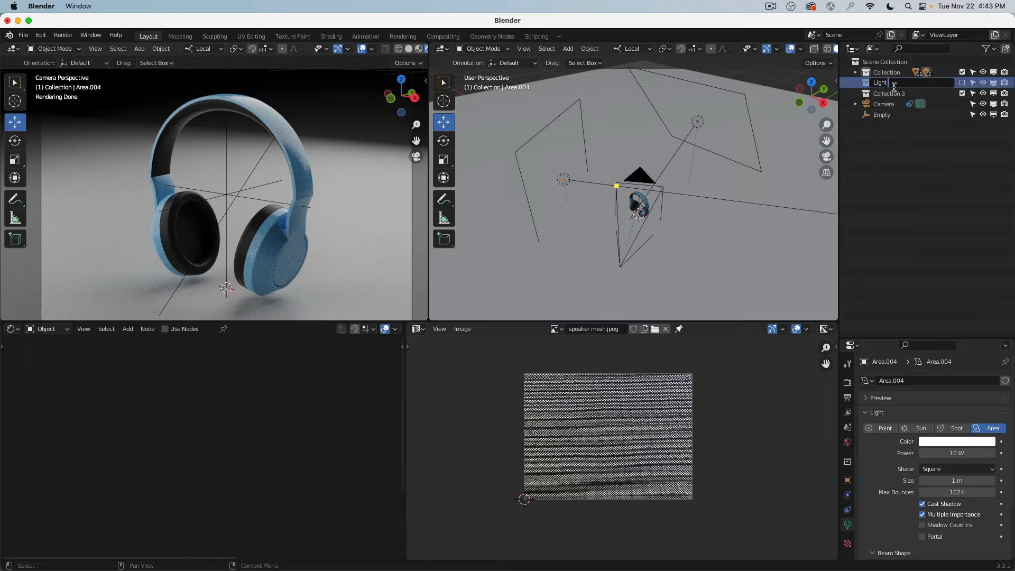
text( le)
key(Return)
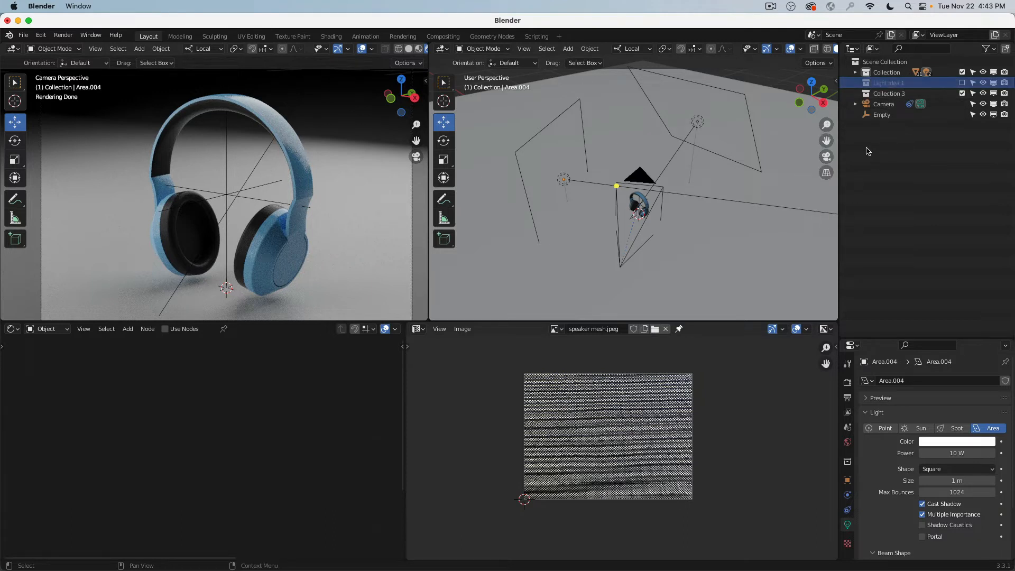
double_click(887, 93)
text(Light)
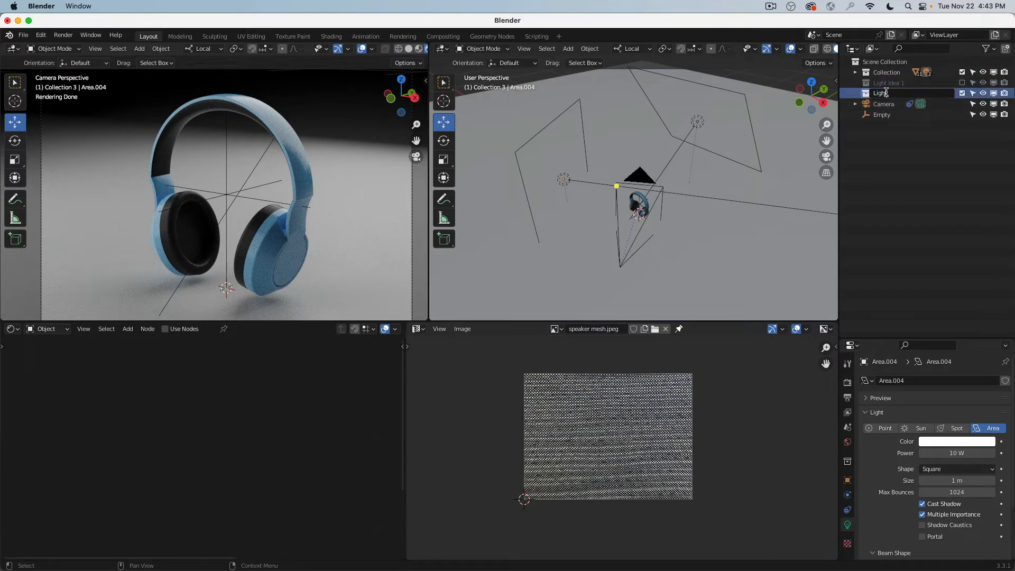
text( Idea 2)
key(Return)
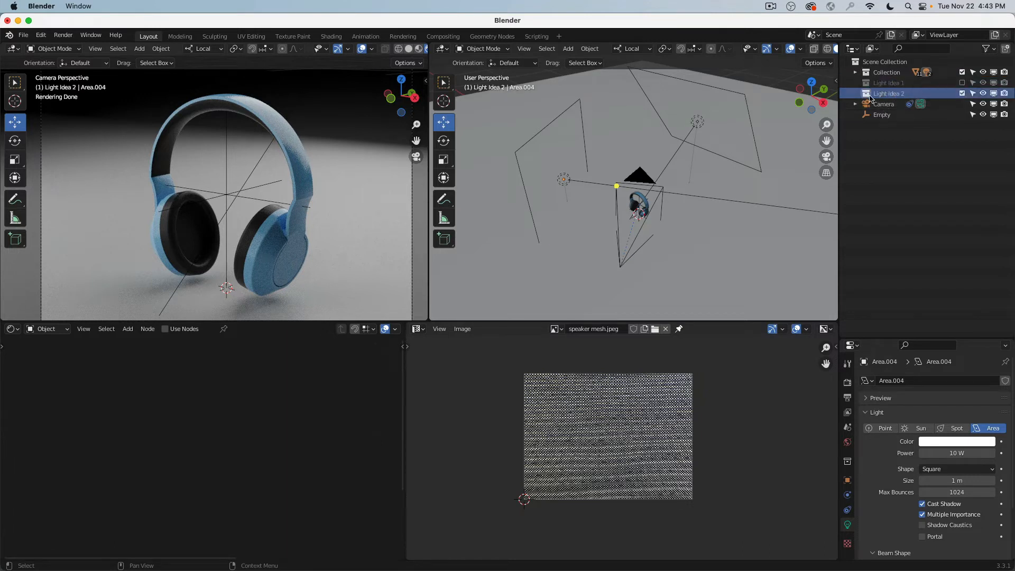
Move the back and front-left area lights into the Light Idea 2 collection
click(564, 179)
shift+click(697, 122)
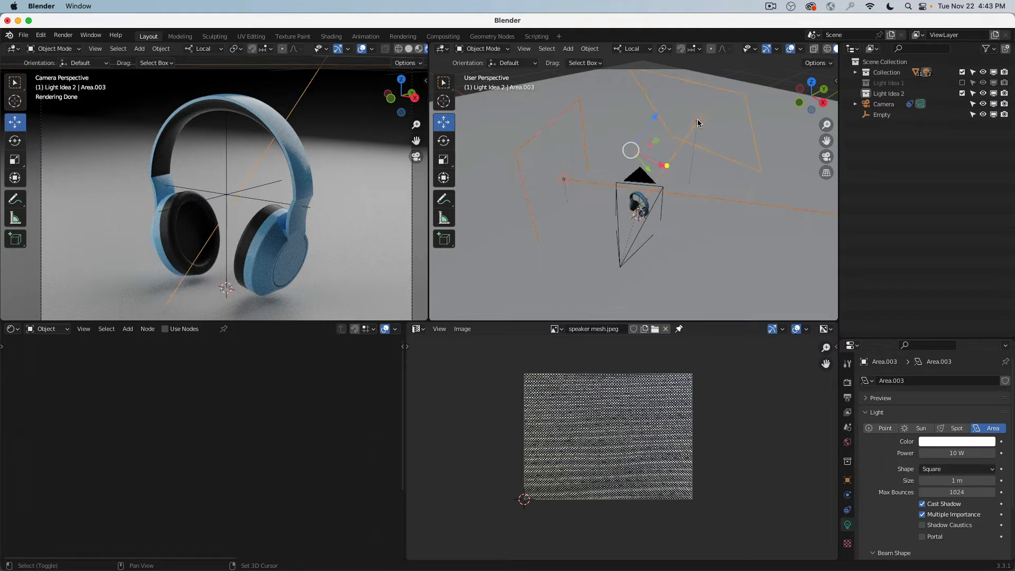
key(m)
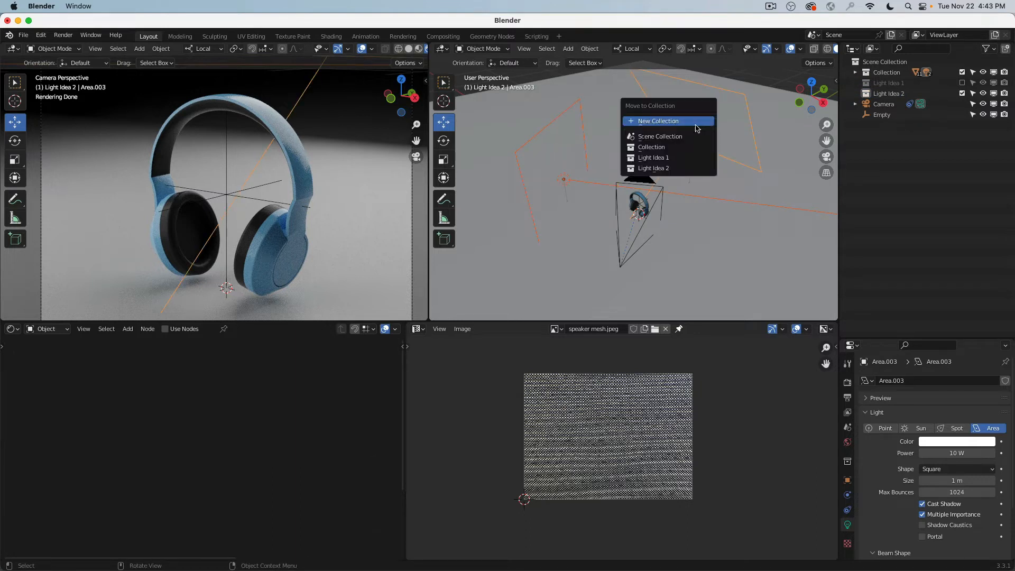
click(686, 168)
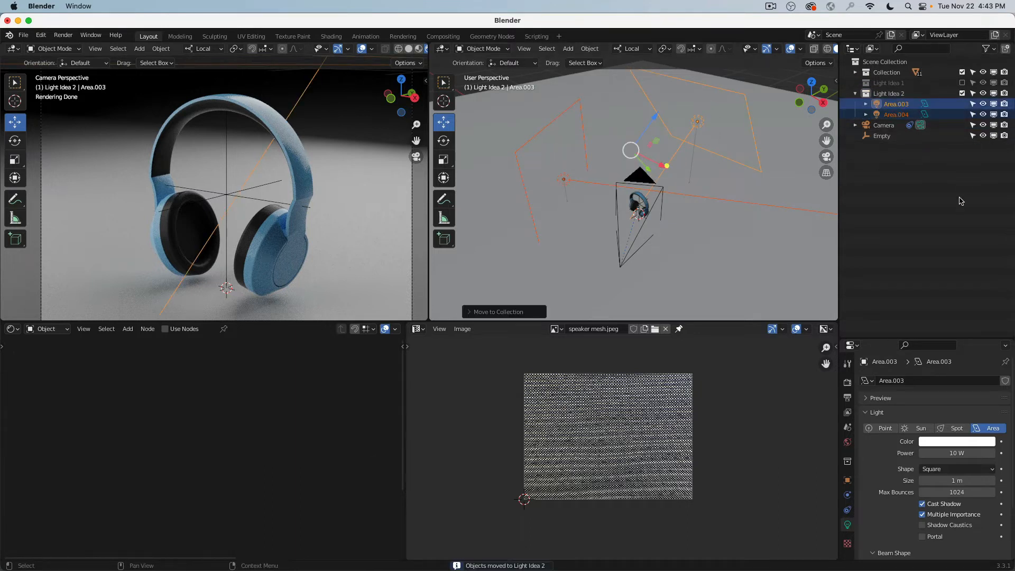
Set the output resolution percentage to 25%
click(847, 383)
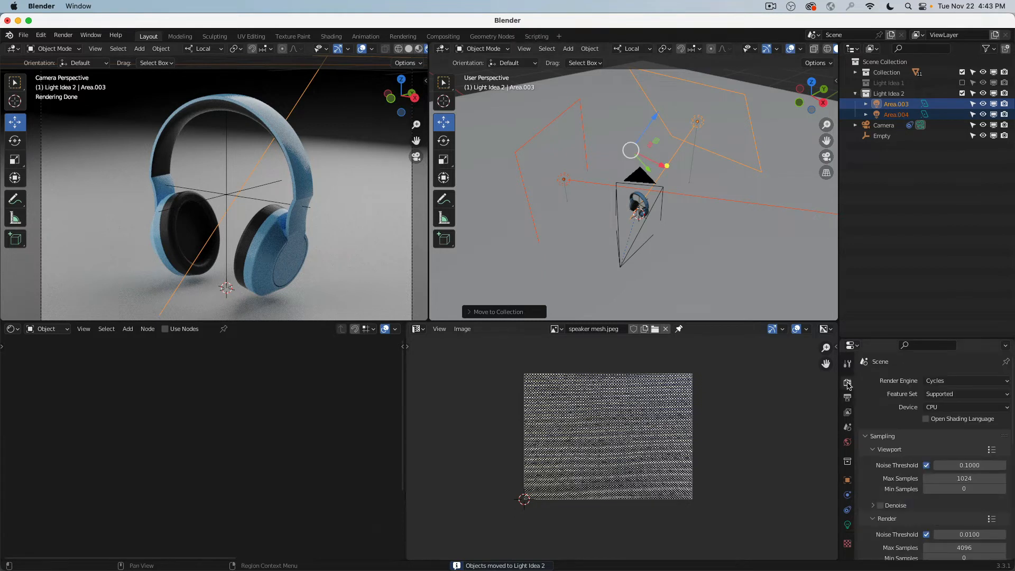
click(848, 398)
click(962, 415)
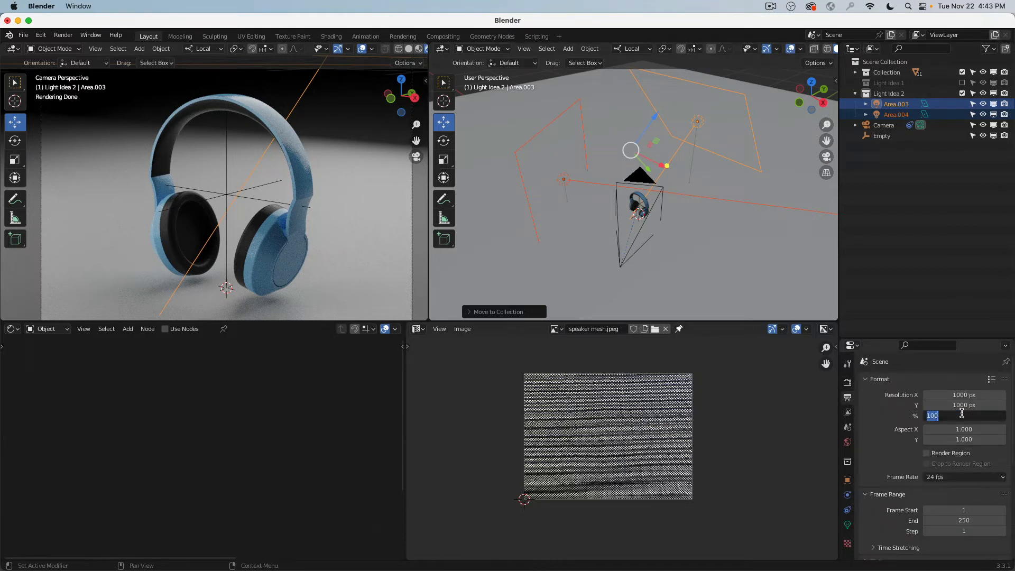
text(25)
key(Return)
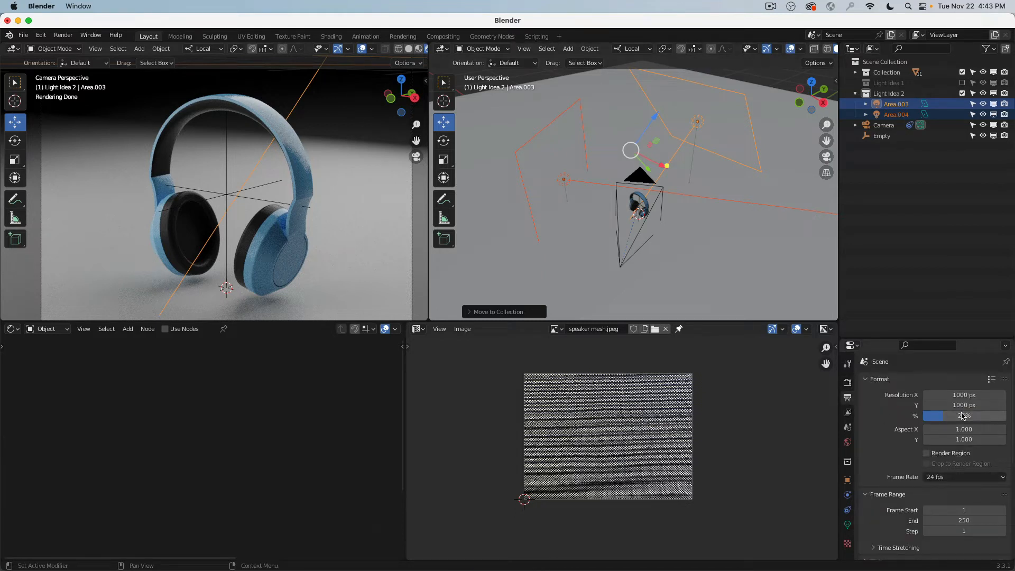
Set the final render's maximum samples to 100 and render a test image
click(847, 382)
scroll(941, 449, down, 4)
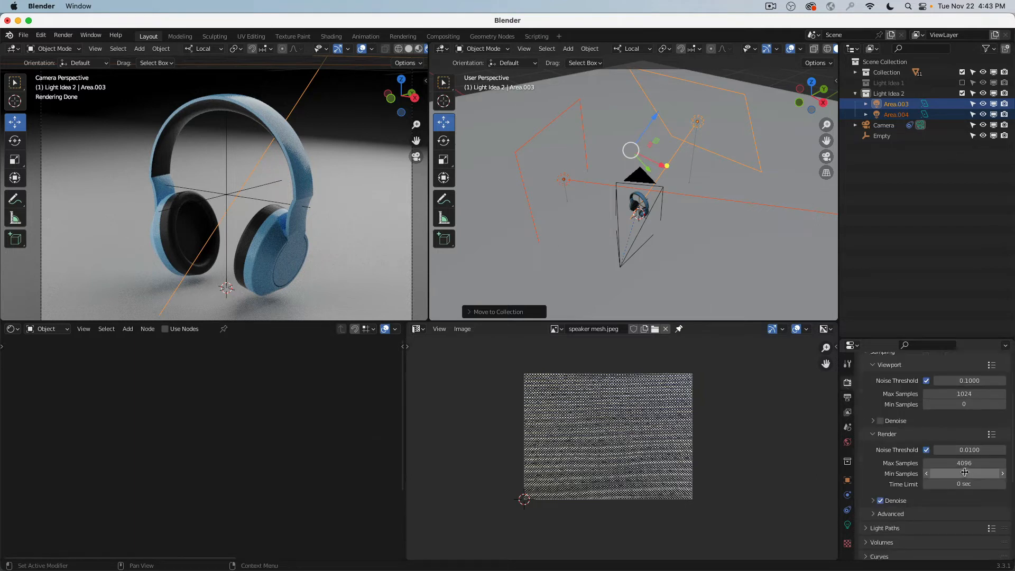
click(964, 463)
text(100)
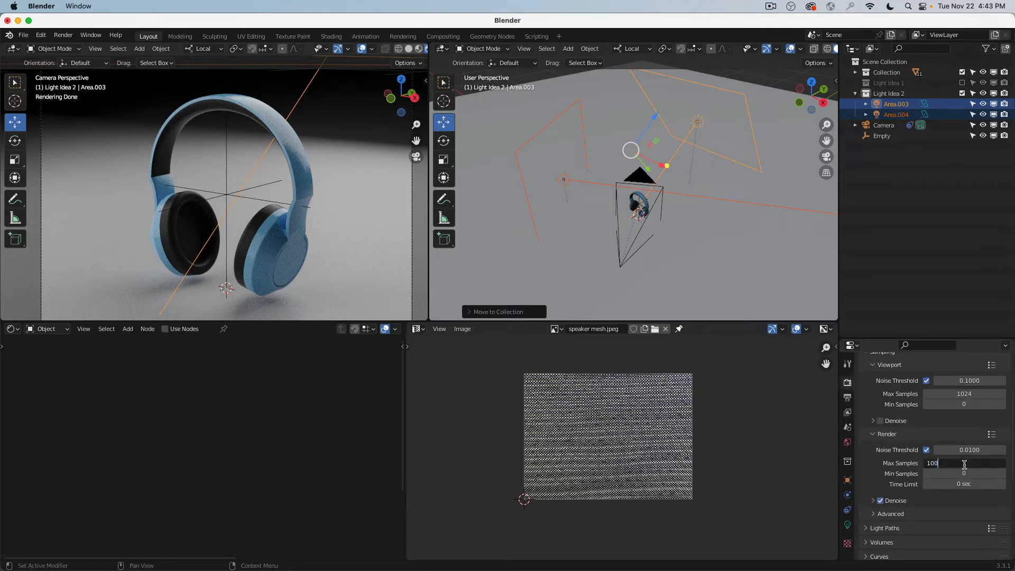
key(Return)
click(63, 35)
click(84, 47)
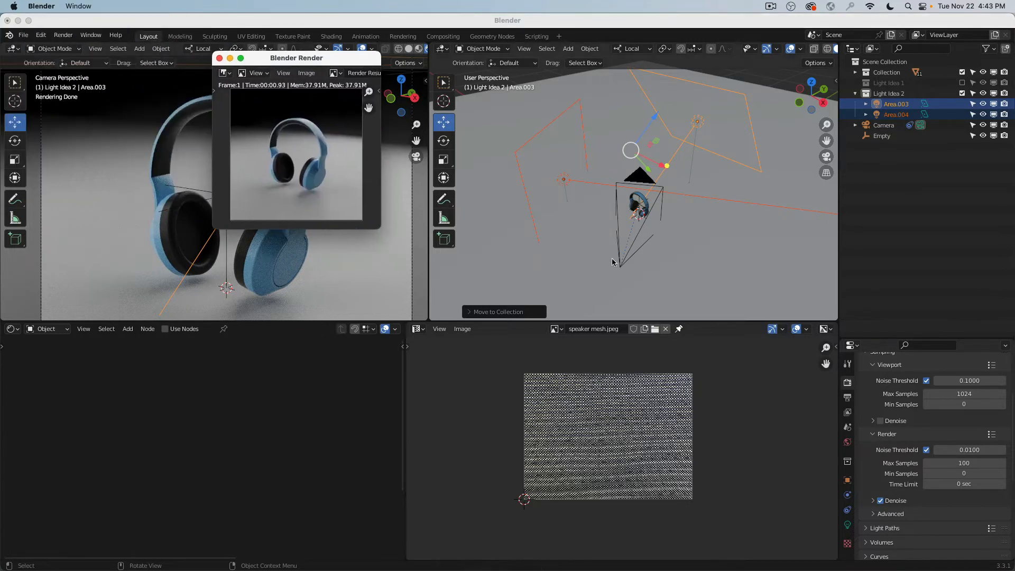
Set the output resolution percentage to 50% and render the image again
scroll(983, 428, up, 4)
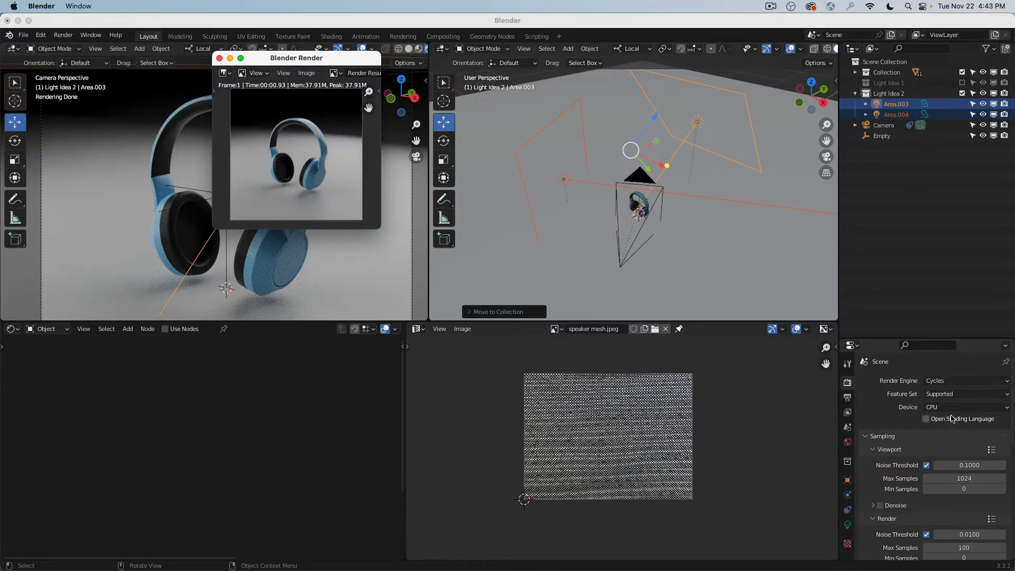
click(848, 414)
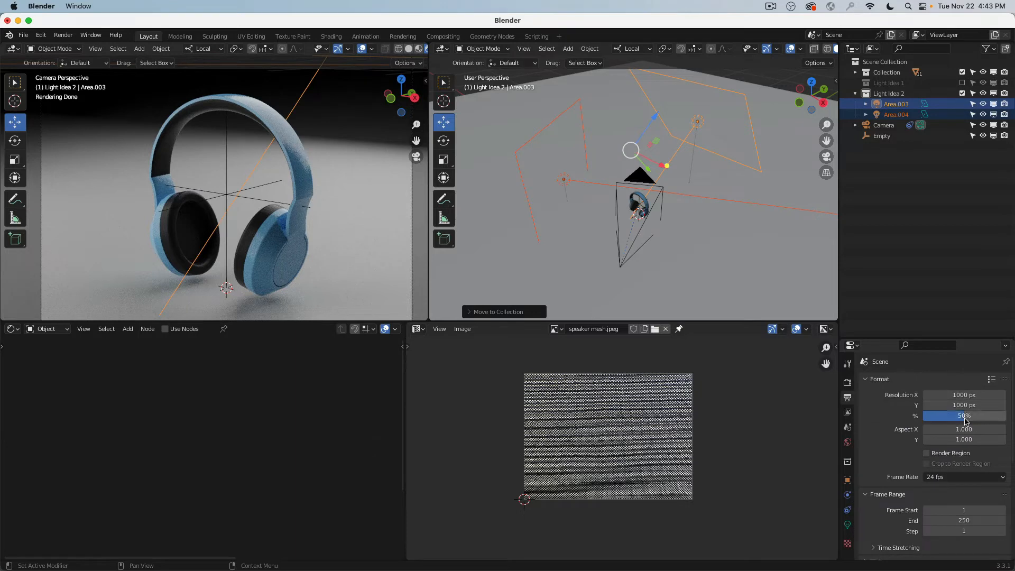
click(63, 35)
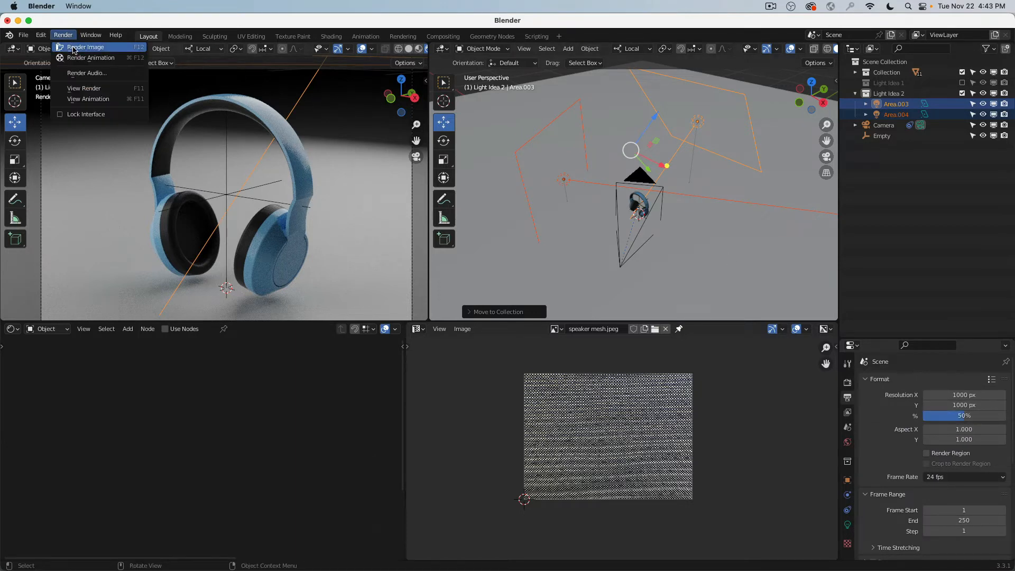
click(74, 47)
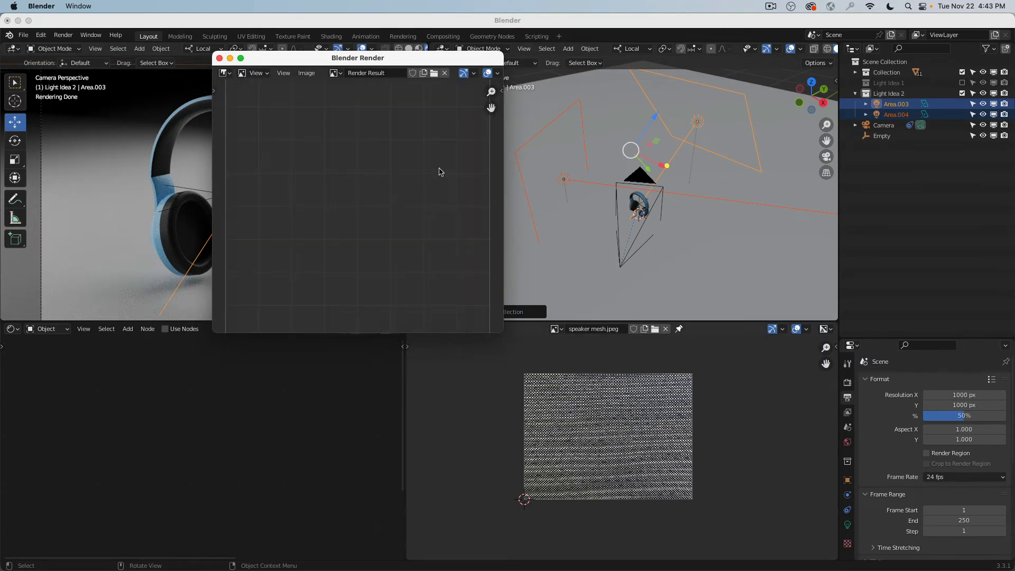
Exclude Light Idea 2, enable Light Idea 1, and render the image for comparison with the previous render
click(960, 159)
click(962, 93)
click(962, 83)
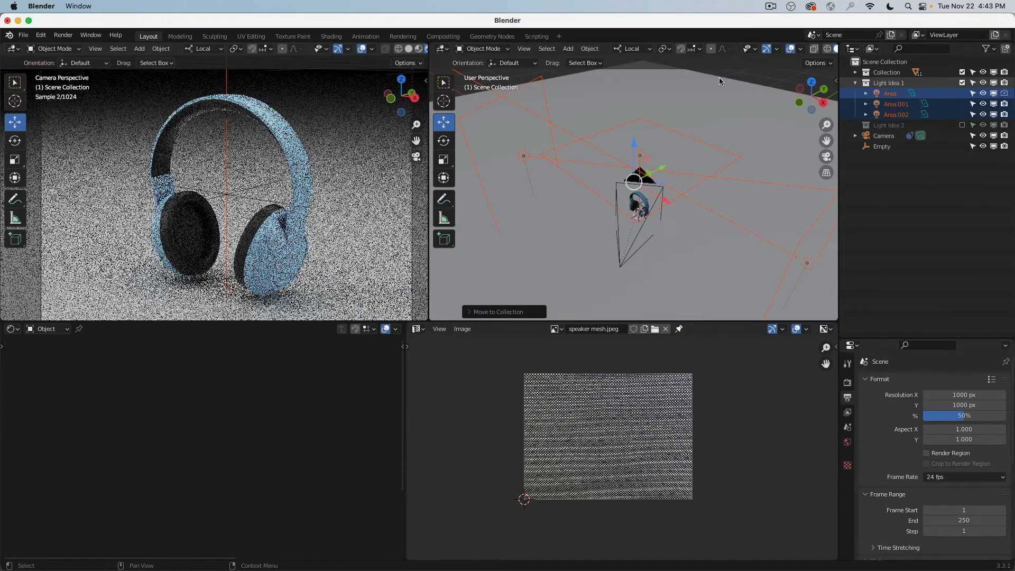
click(63, 35)
click(84, 47)
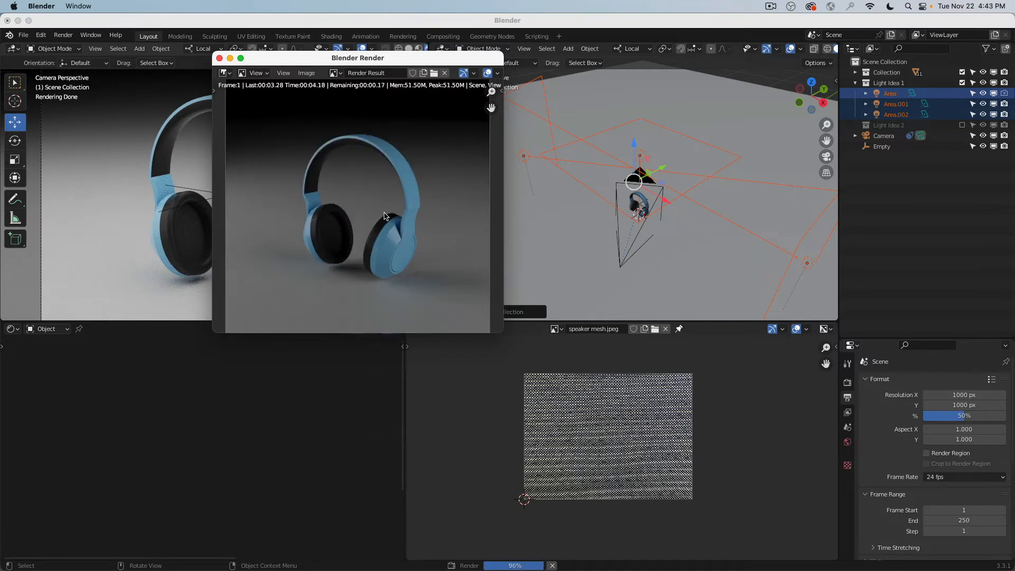
key(j)
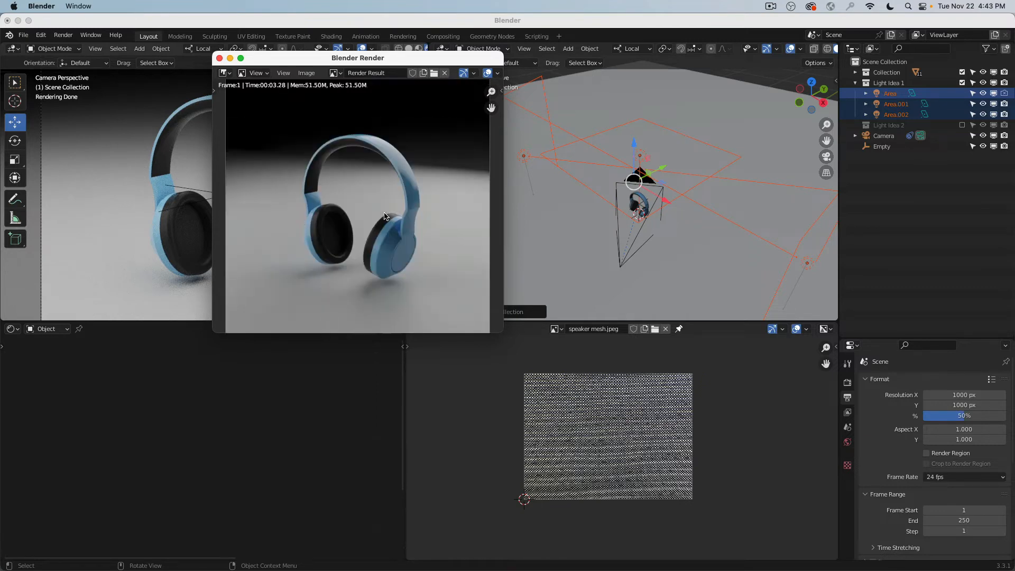
Flip back and forth between the two stored renders to compare the Light Idea 1 and Light Idea 2 lighting
key(j)
key(j)
key(j)
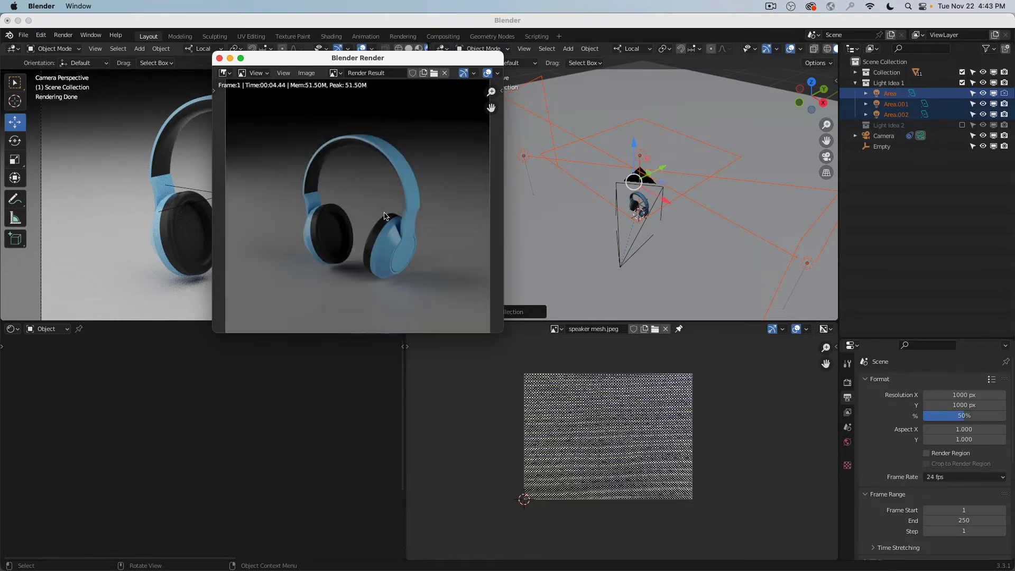
key(j)
key(j)
key(j)
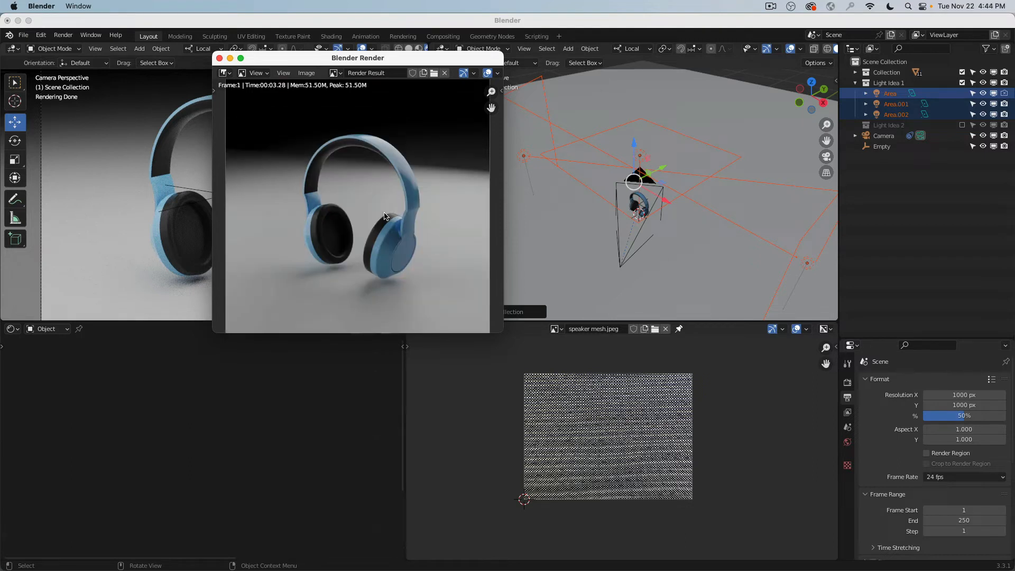
key(j)
key(j)
key(j)
key(j)
key(j)
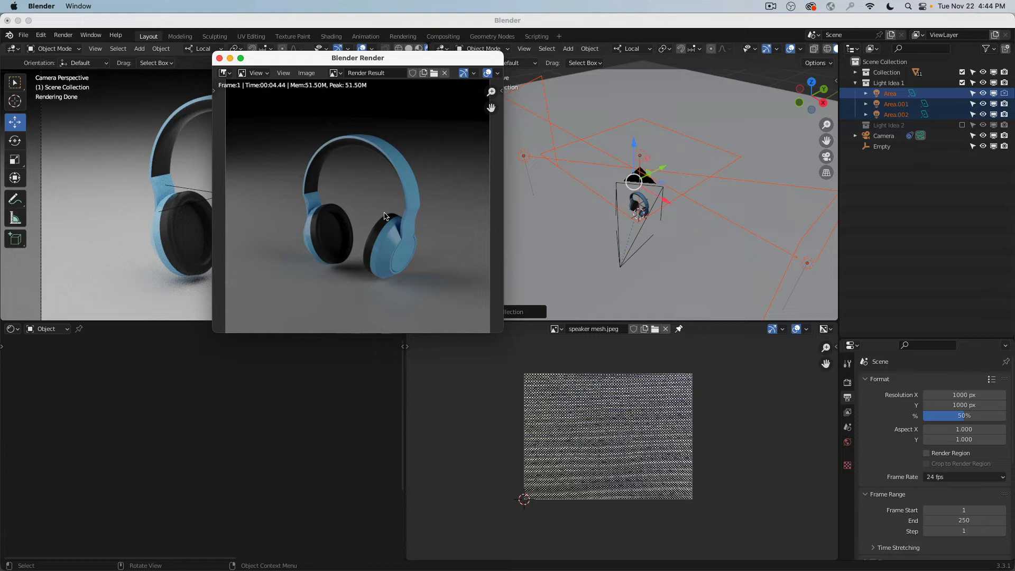
key(j)
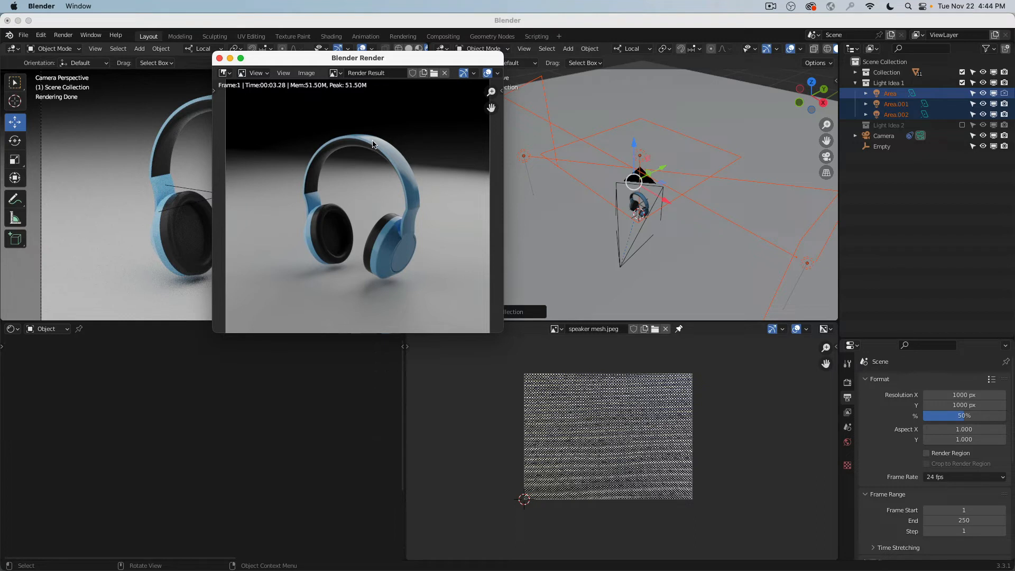
Compare the headband and ear-cup highlights up close in both stored renders, and close the render window
scroll(373, 145, up, 4)
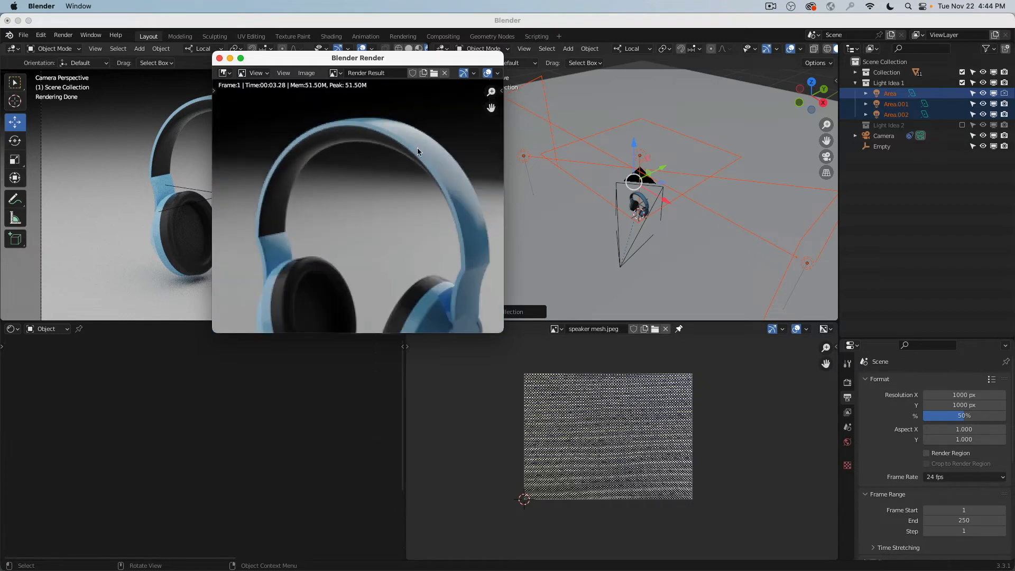
scroll(382, 140, down, 2)
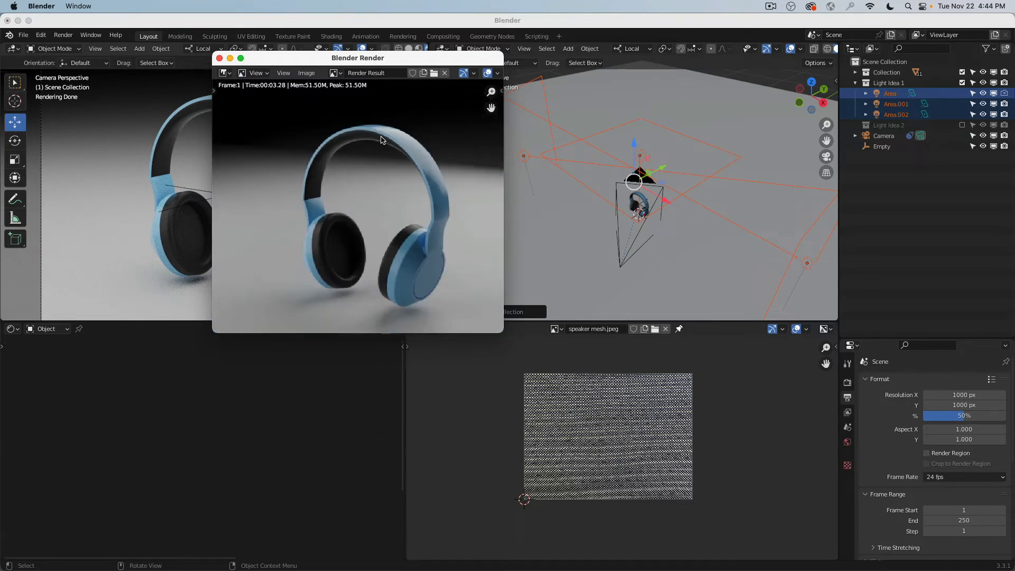
key(j)
key(j)
key(j)
key(j)
key(j)
key(j)
key(j)
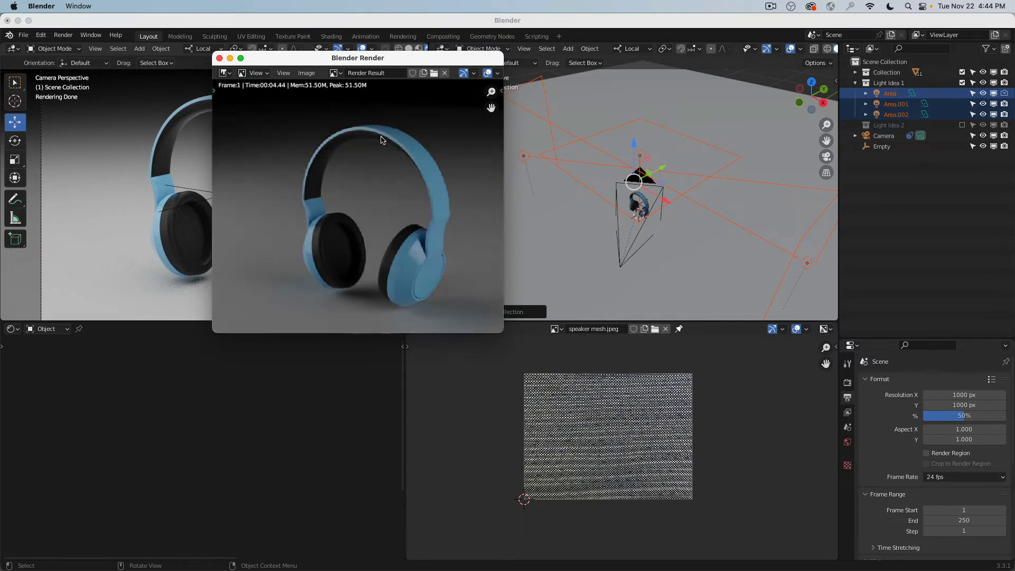
scroll(384, 141, down, 3)
middle_drag(374, 141, 344, 149)
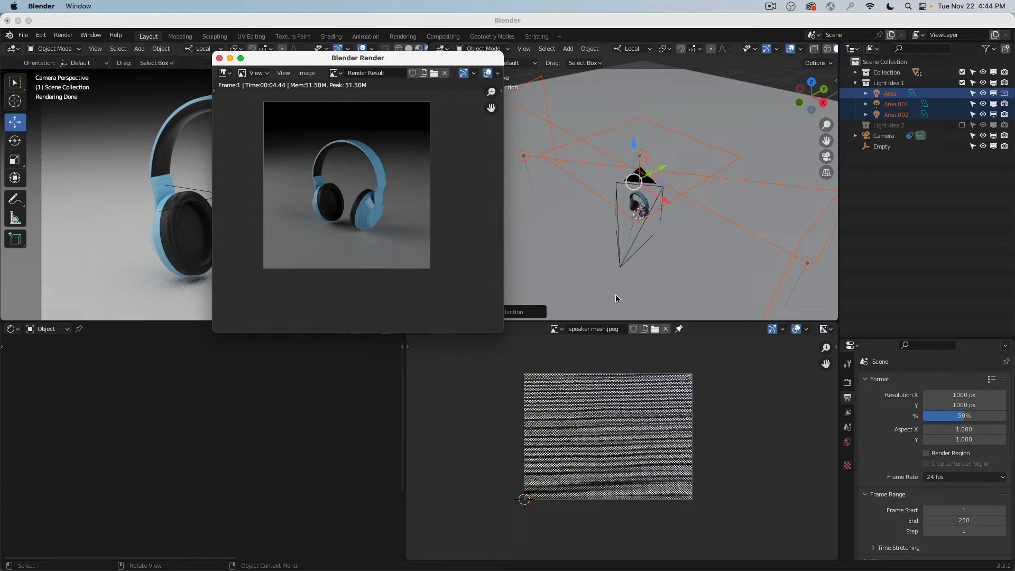
click(219, 58)
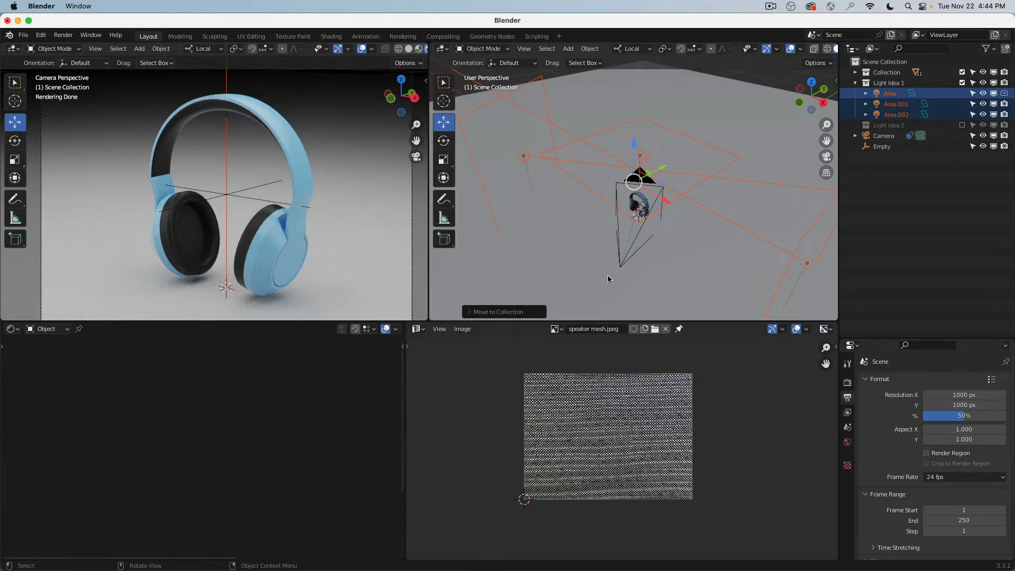
Duplicate the camera together with its target empty, placing the copies slightly in front of the originals in the top view
click(621, 268)
middle_drag(620, 267, 605, 191)
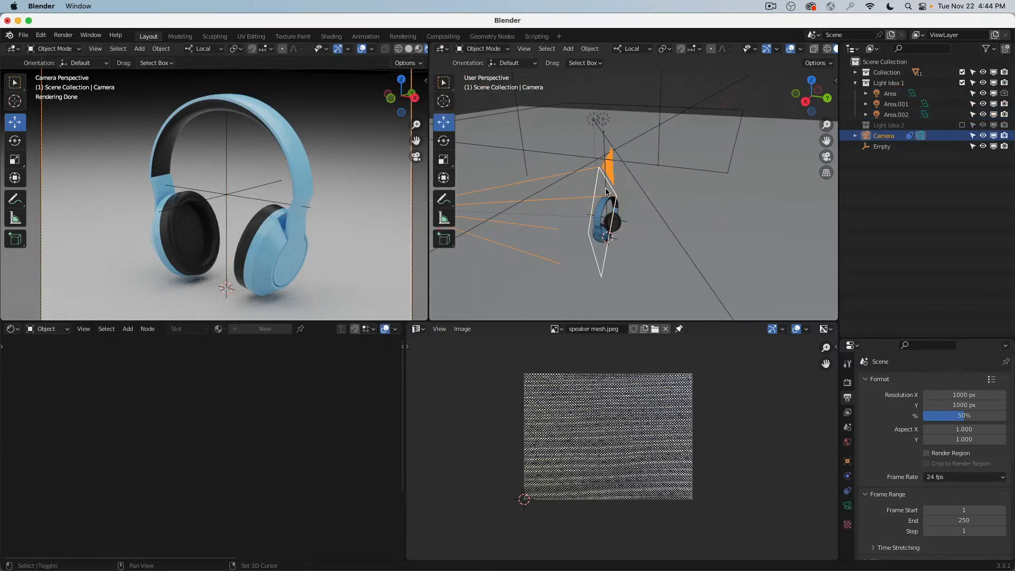
shift+click(626, 221)
key(KP_7)
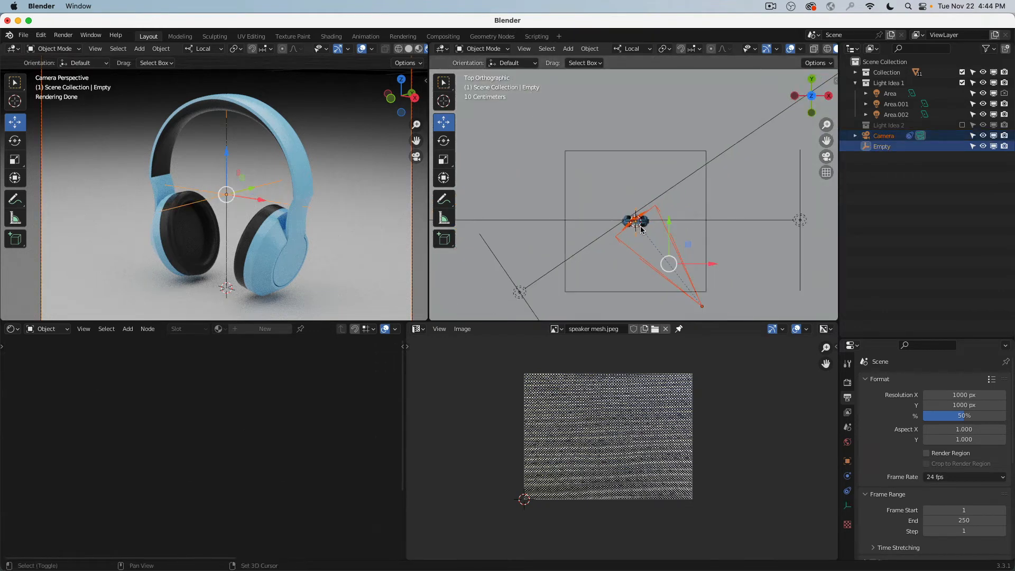
key(shift+d)
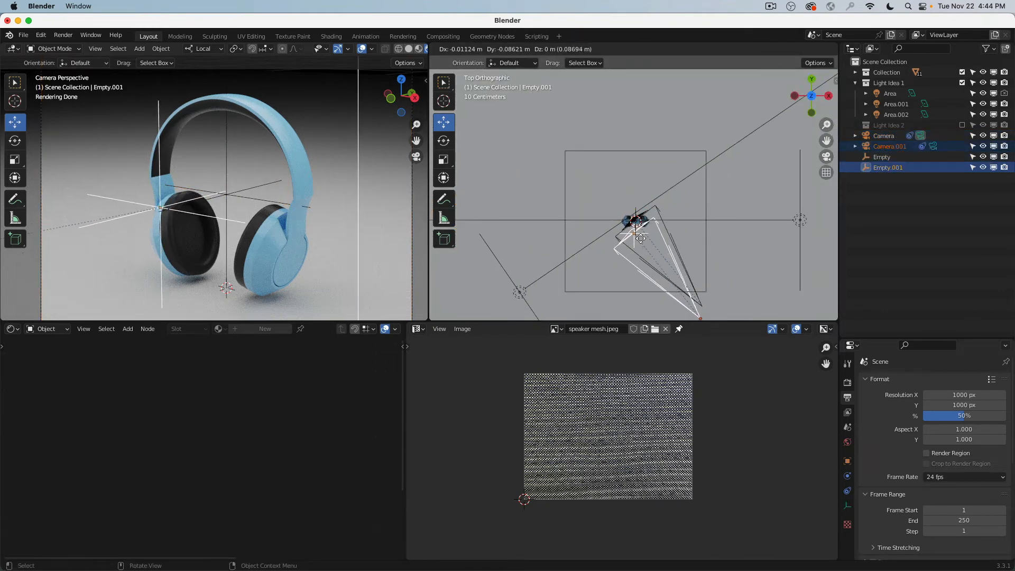
click(639, 237)
Move the duplicated camera so it faces the headphones straight from the front
scroll(641, 239, down, 2)
click(682, 295)
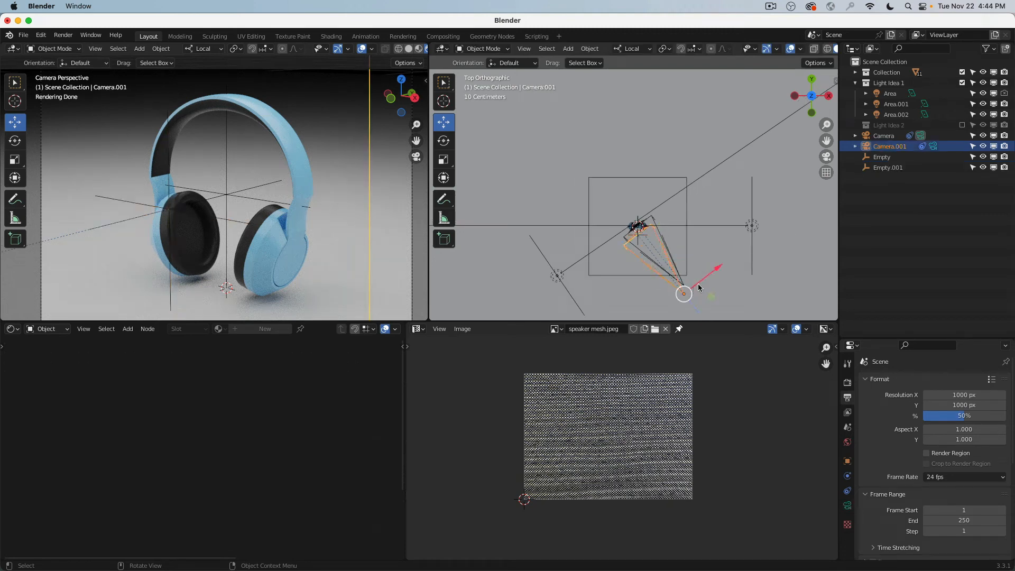
key(g)
click(664, 309)
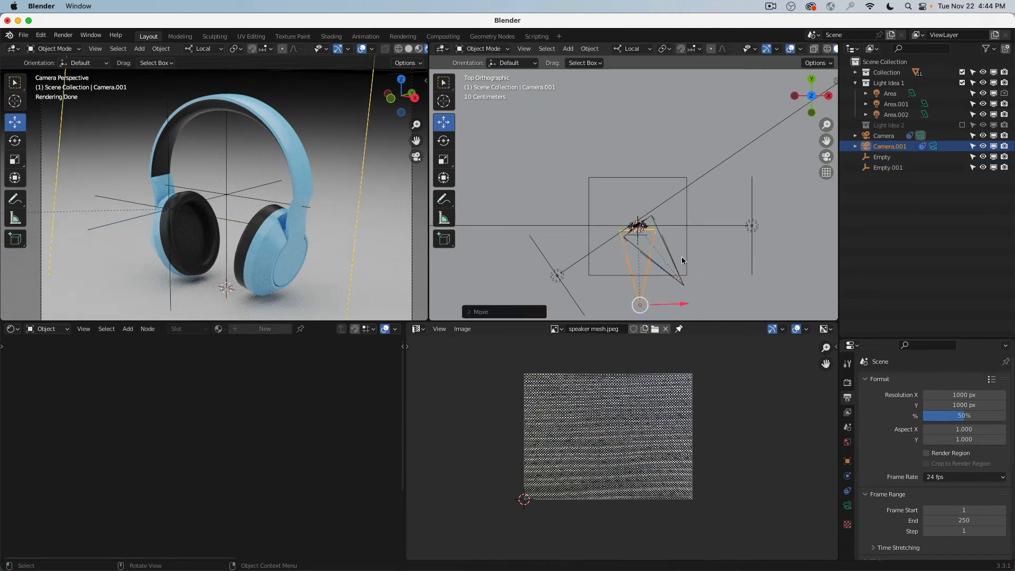
Scale down the duplicated camera and the original camera to make both camera frames smaller in the viewport
key(s)
click(672, 252)
middle_drag(672, 251, 654, 233)
click(648, 235)
key(s)
click(667, 256)
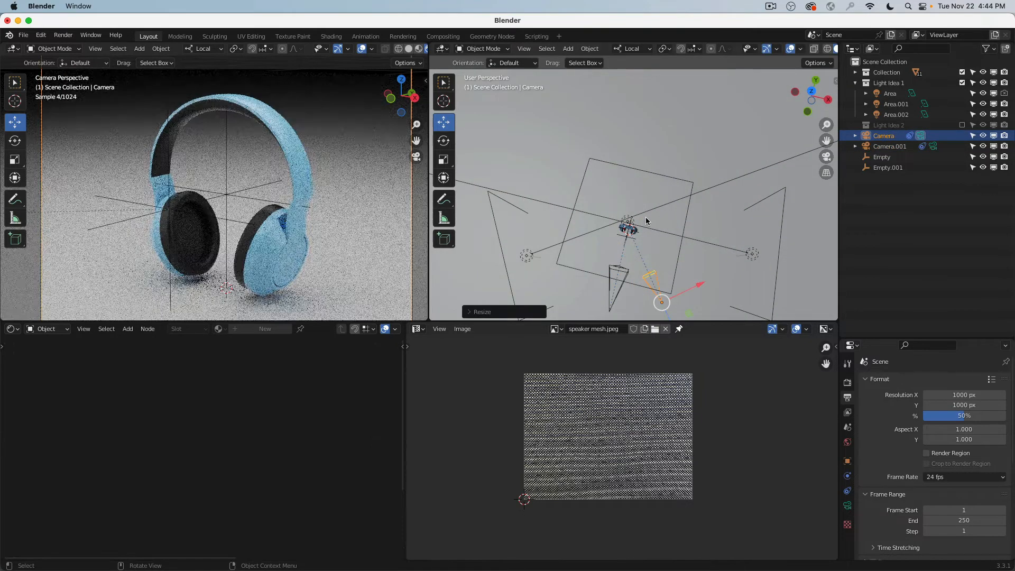
Make Camera.001 the active scene camera
key(KP_1)
key(KP_6)
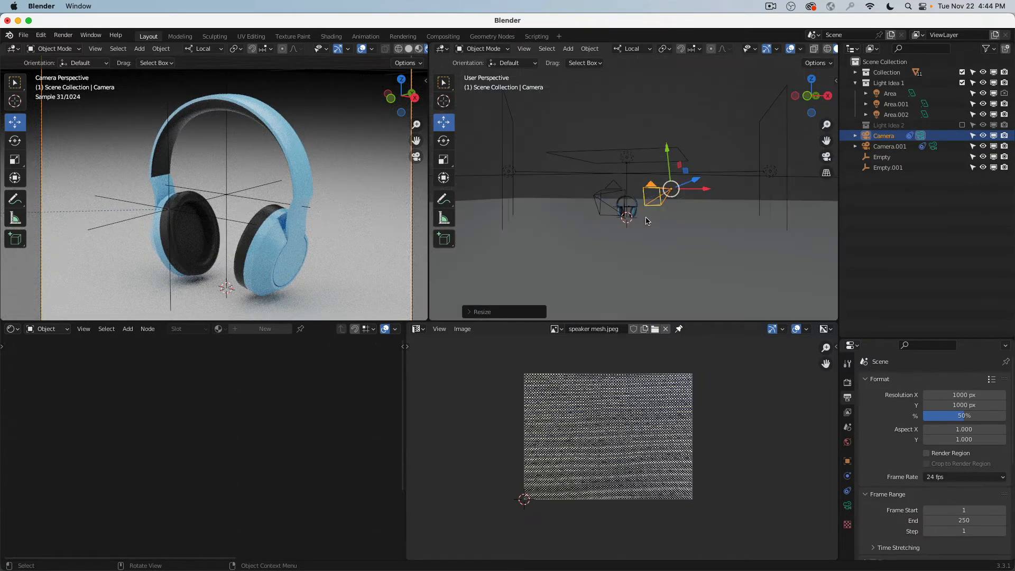
click(609, 194)
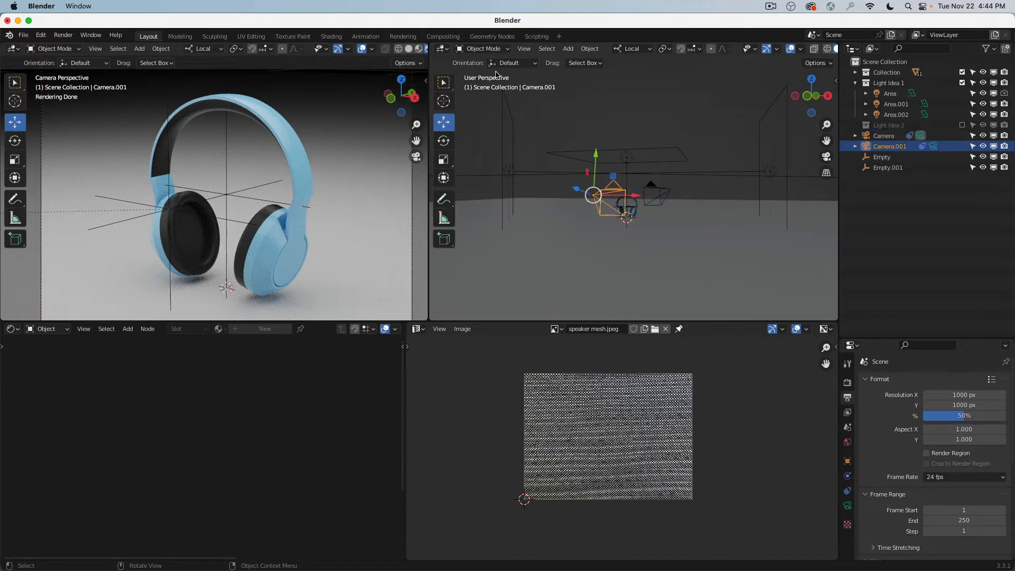
click(524, 48)
mouse_move(568, 157)
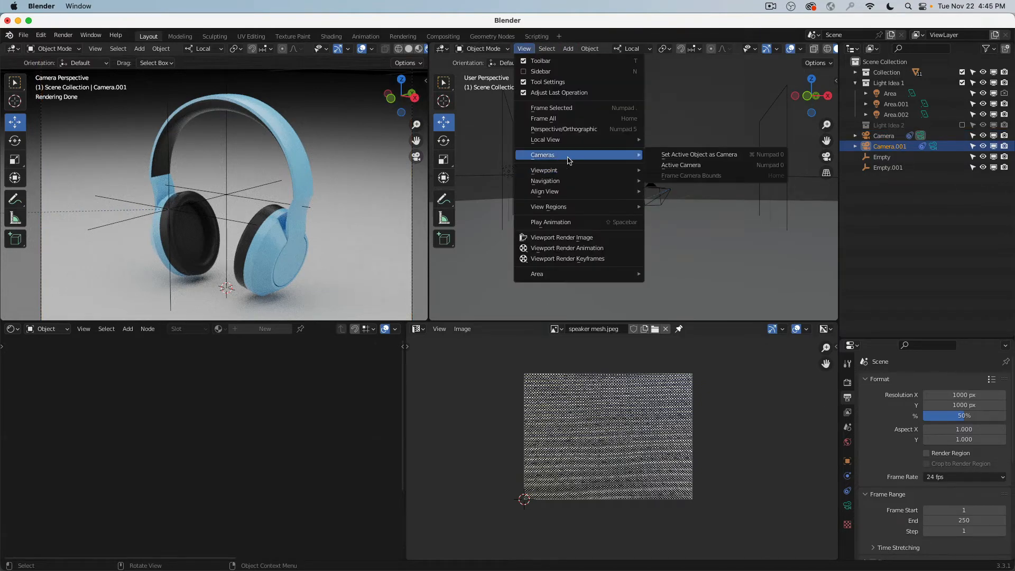
click(699, 156)
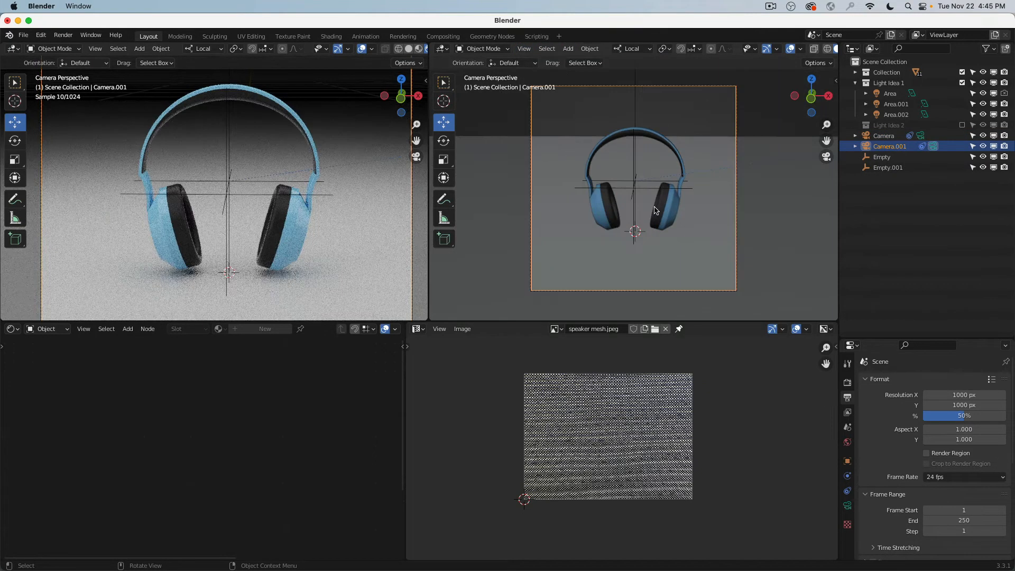
Lower Camera.001 about 0.22 m to floor level in the side view
key(KP_1)
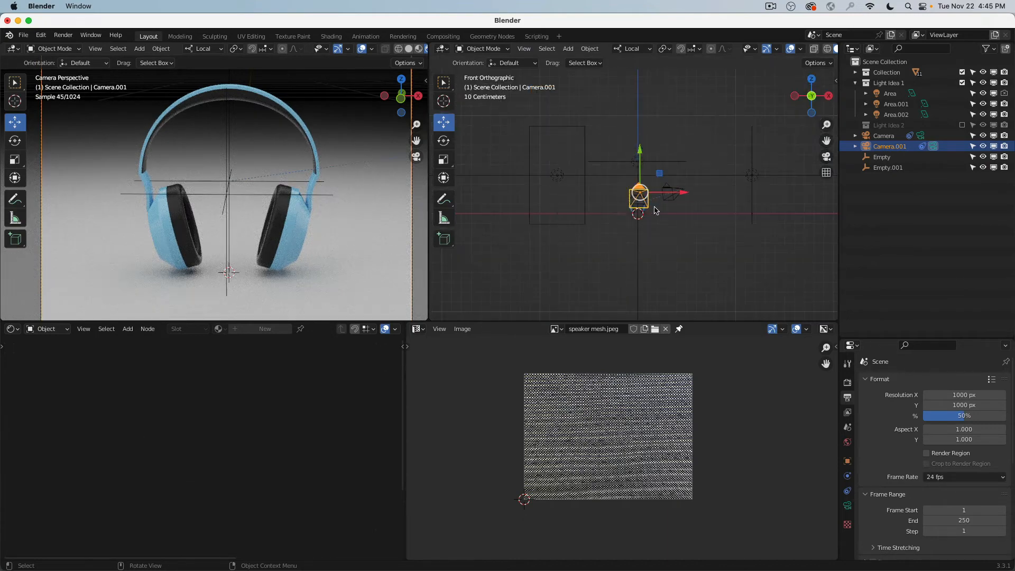
key(KP_3)
scroll(666, 211, up, 3)
shift+middle_drag(605, 206, 656, 167)
scroll(656, 169, up, 3)
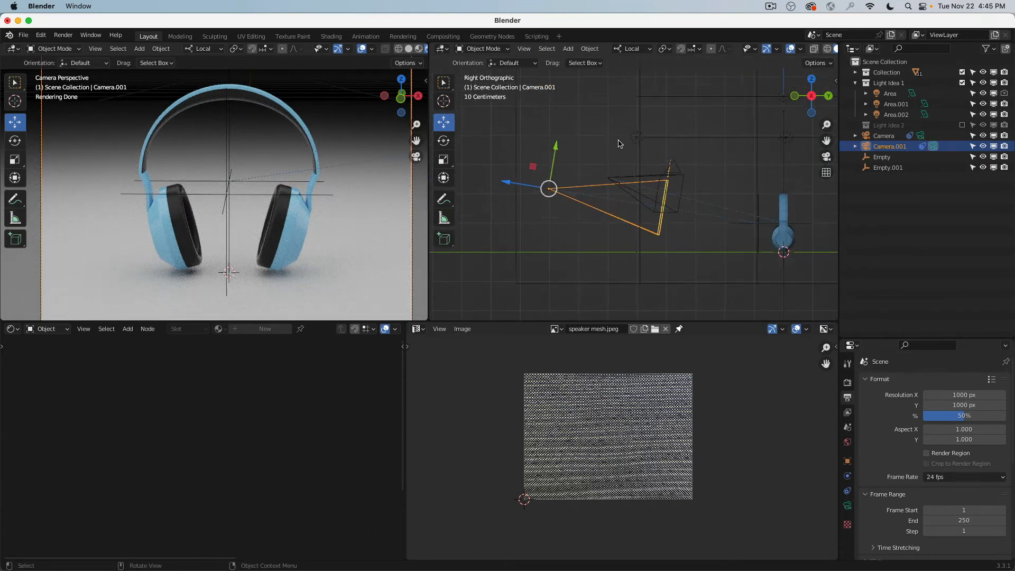
key(g)
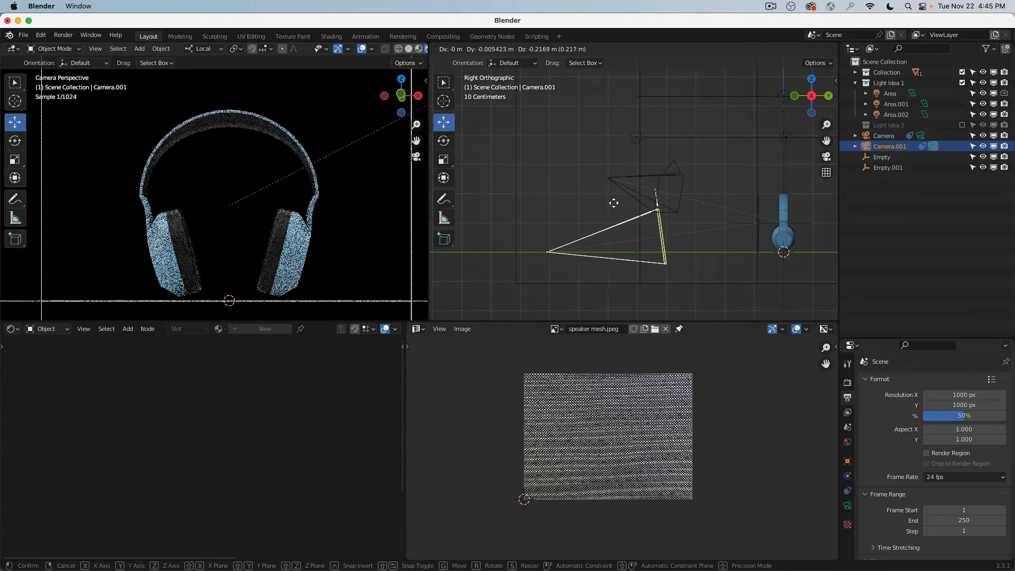
click(614, 205)
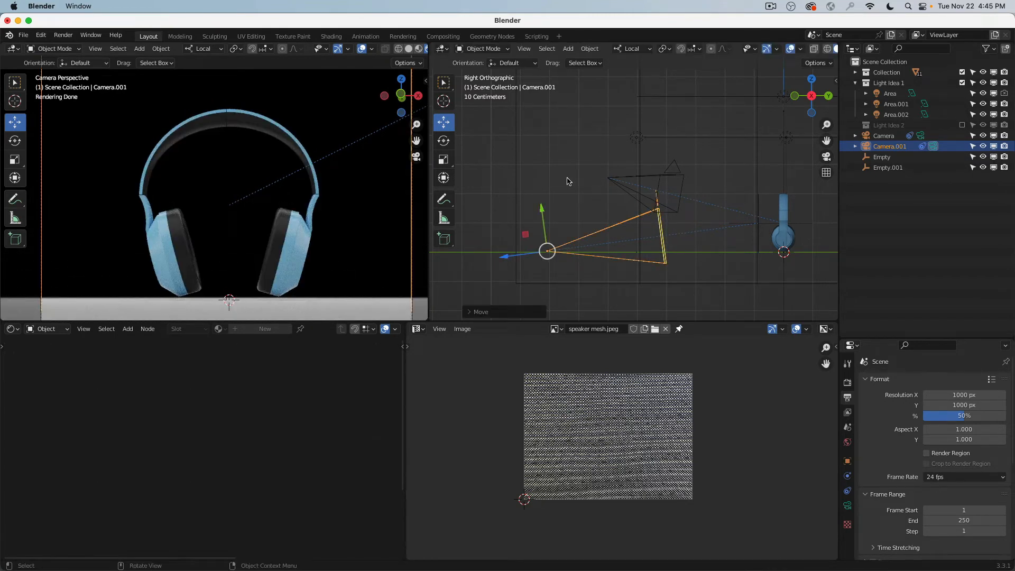
Move the floor plane slightly down along its Z axis, below the headphones, and deselect it
click(733, 259)
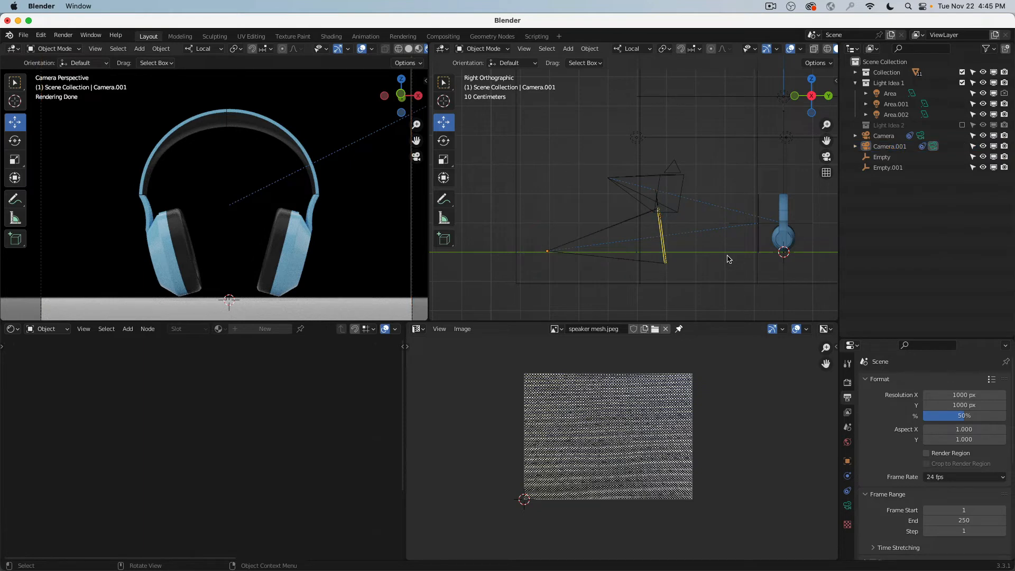
middle_drag(668, 207, 679, 225)
scroll(679, 225, down, 3)
click(566, 220)
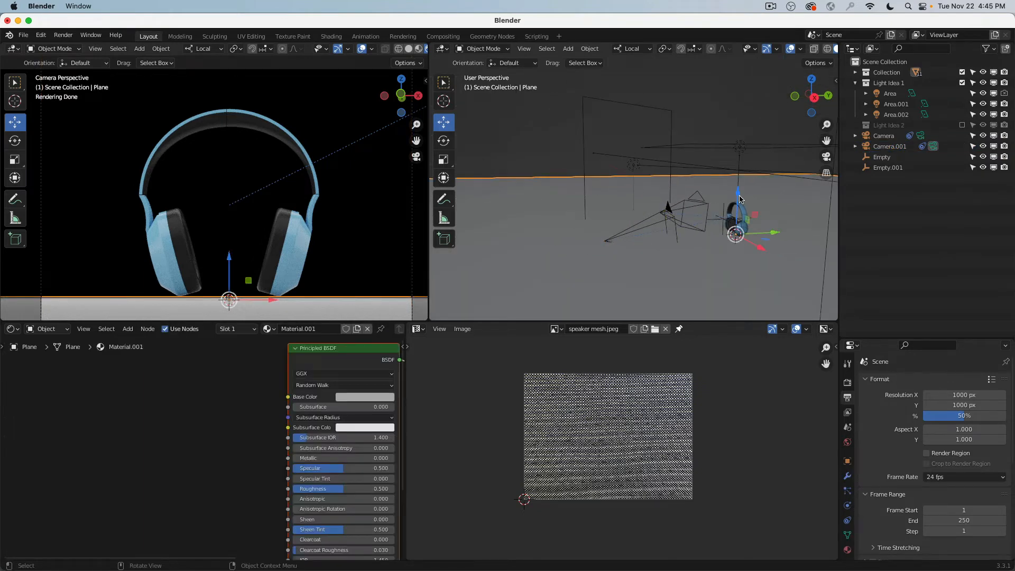
drag(739, 197, 659, 185)
click(532, 167)
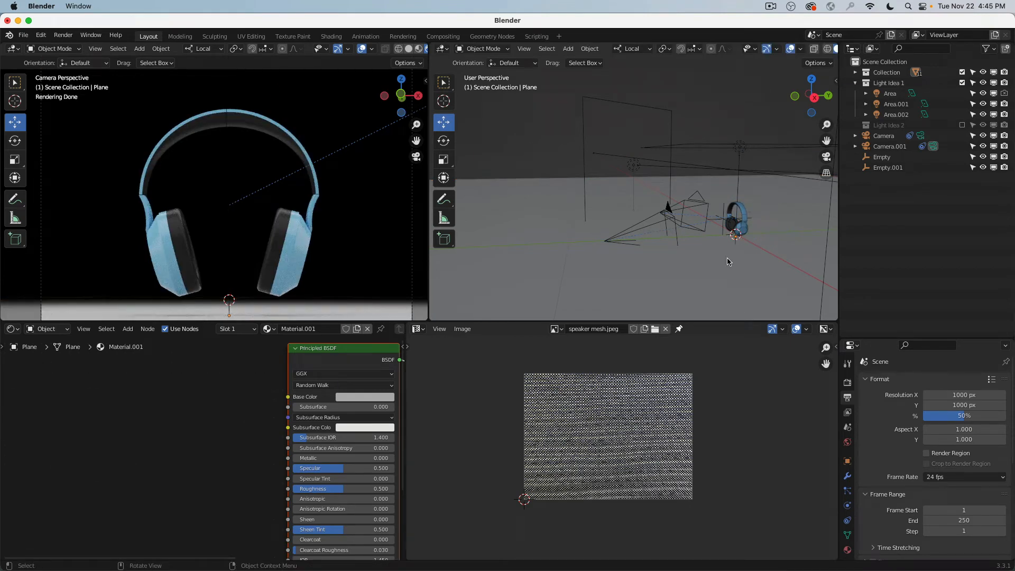
Try lowering the floor plane far below the headphones and fine-tune its height against the camera view
click(735, 235)
drag(738, 198, 713, 137)
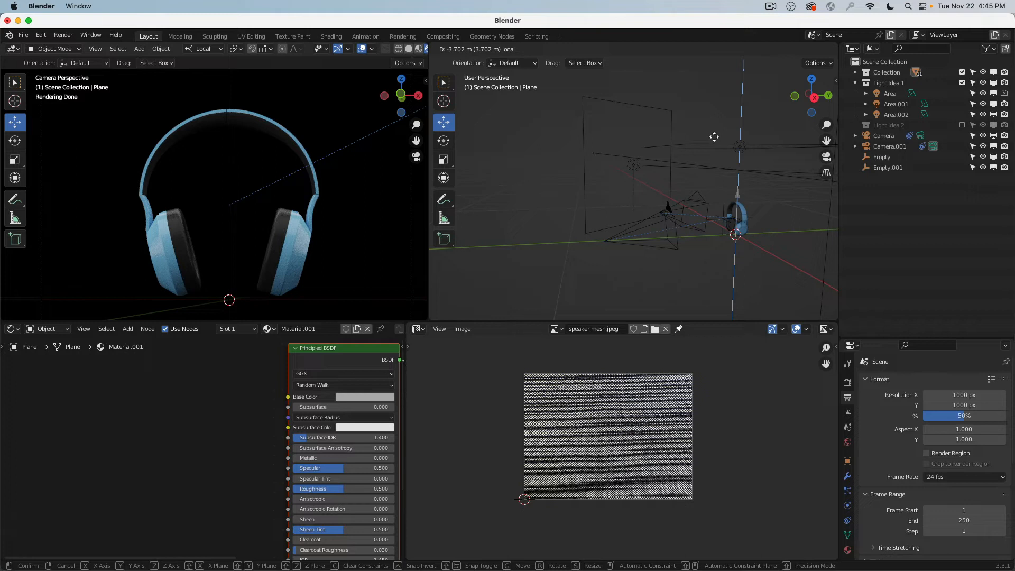
drag(714, 136, 697, 82)
scroll(315, 222, down, 3)
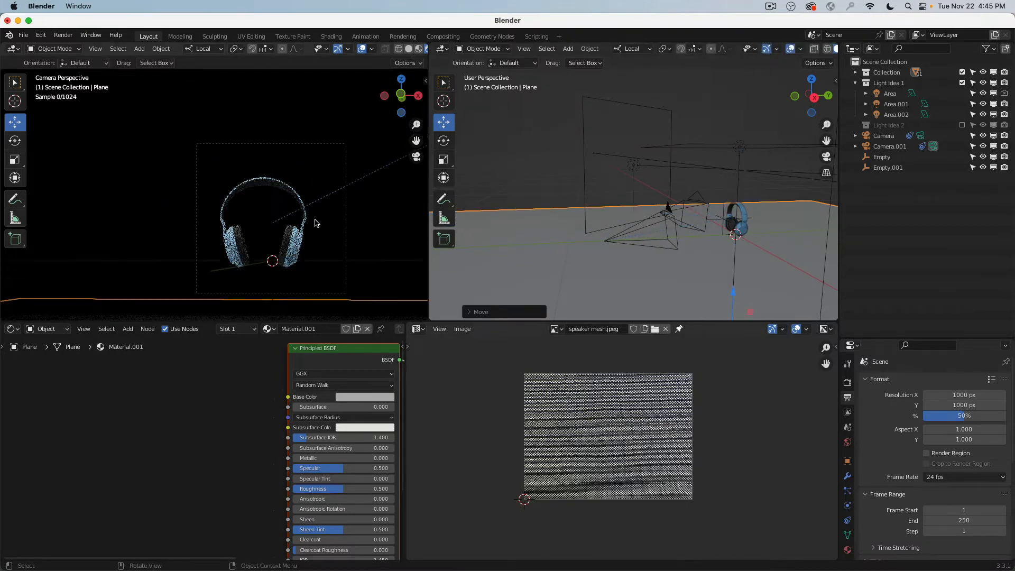
scroll(315, 222, down, 1)
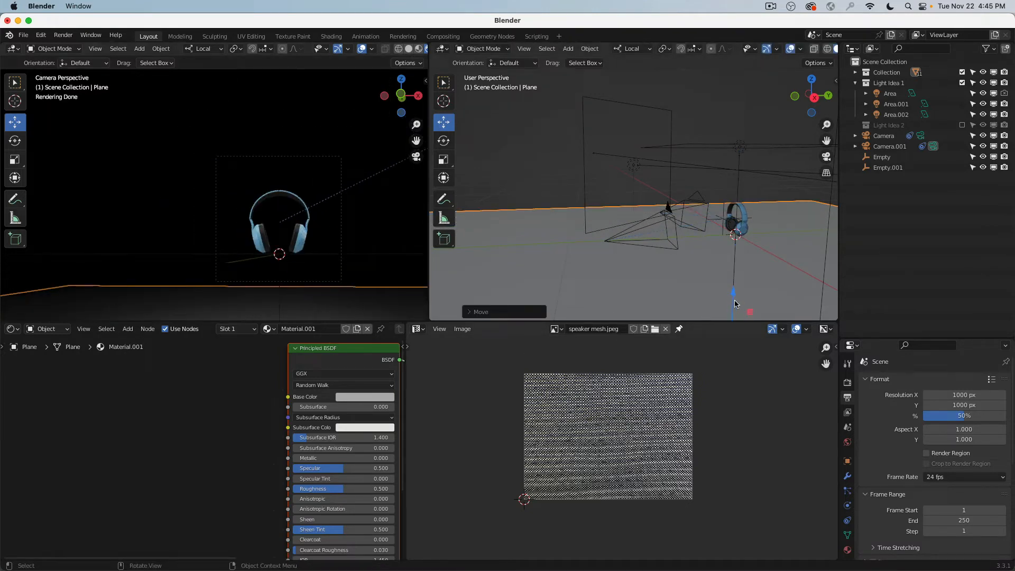
drag(733, 294, 732, 286)
scroll(288, 260, up, 3)
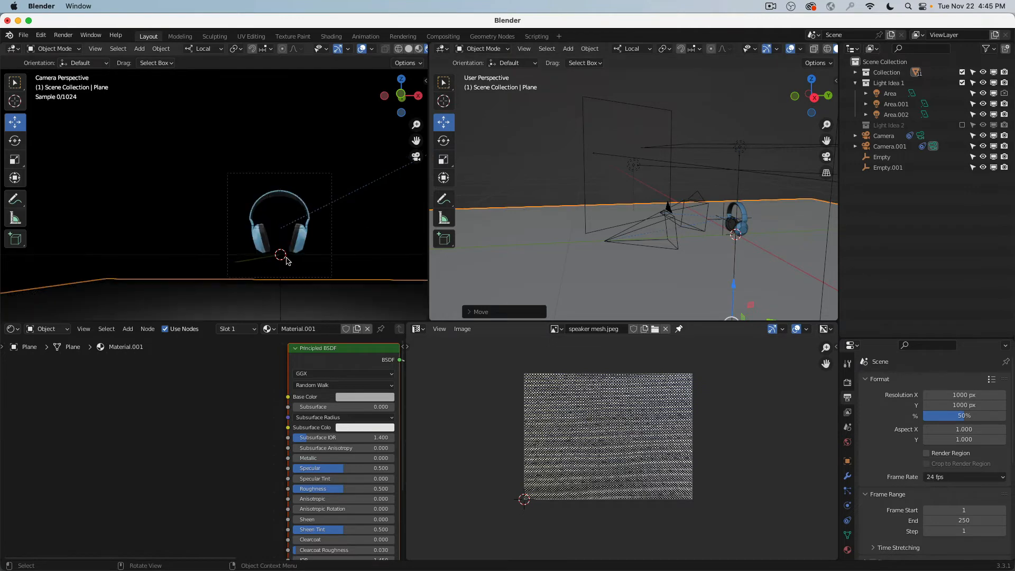
scroll(293, 263, up, 4)
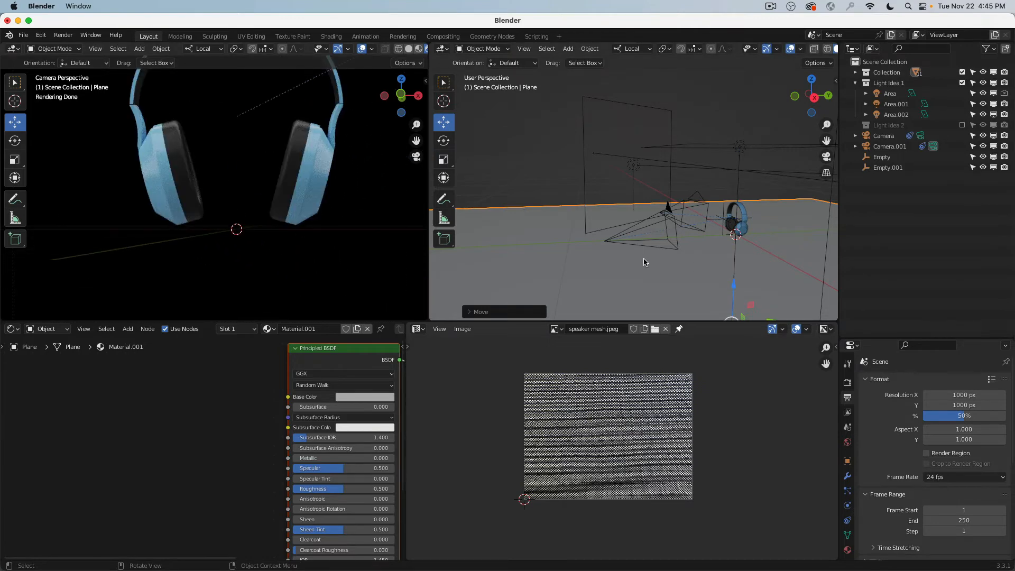
Raise the floor plane along its Z axis until it sits just beneath the headphones
key(h)
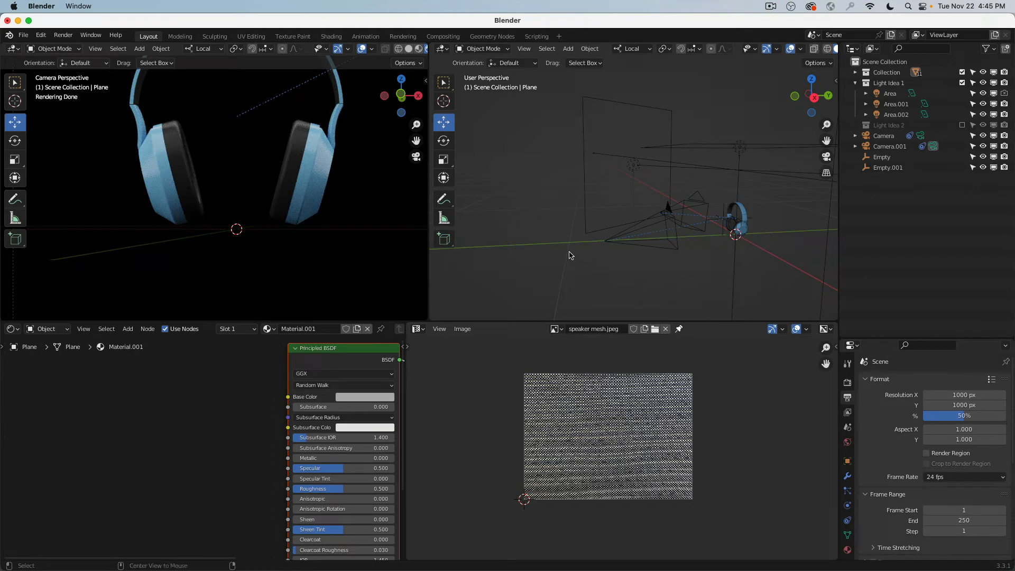
key(alt+h)
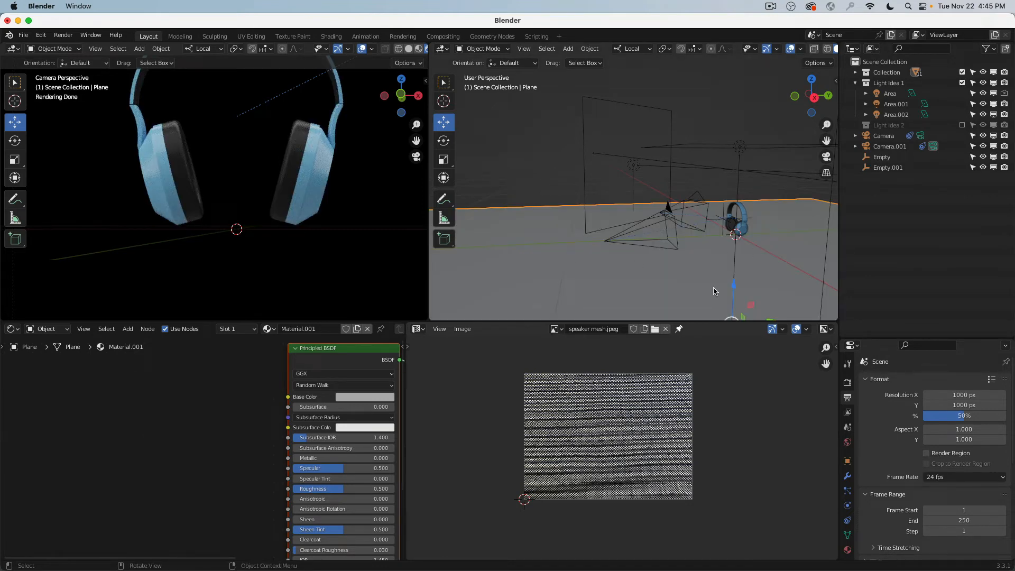
drag(734, 288, 750, 245)
shift+scroll(296, 174, up, 5)
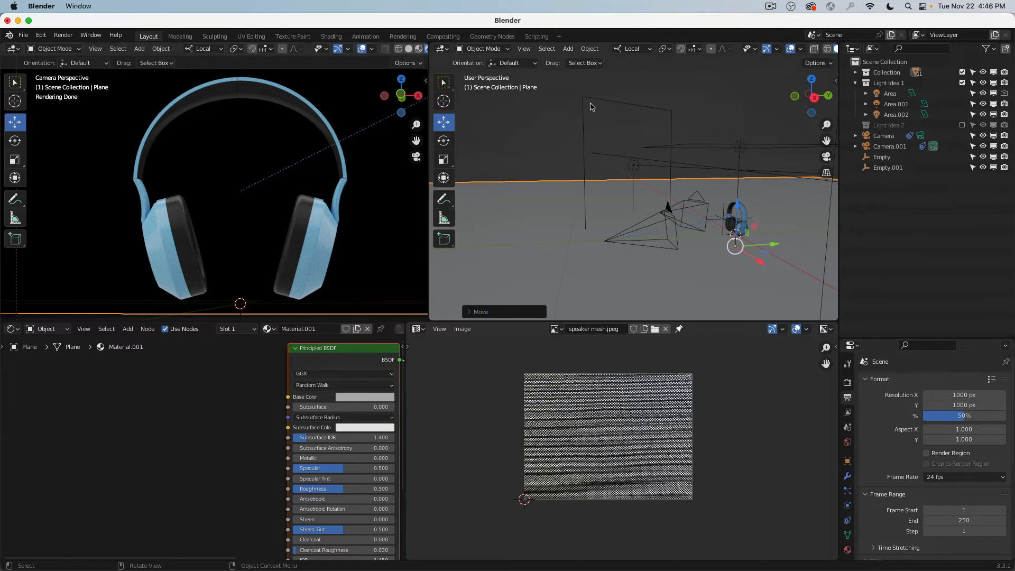
click(812, 81)
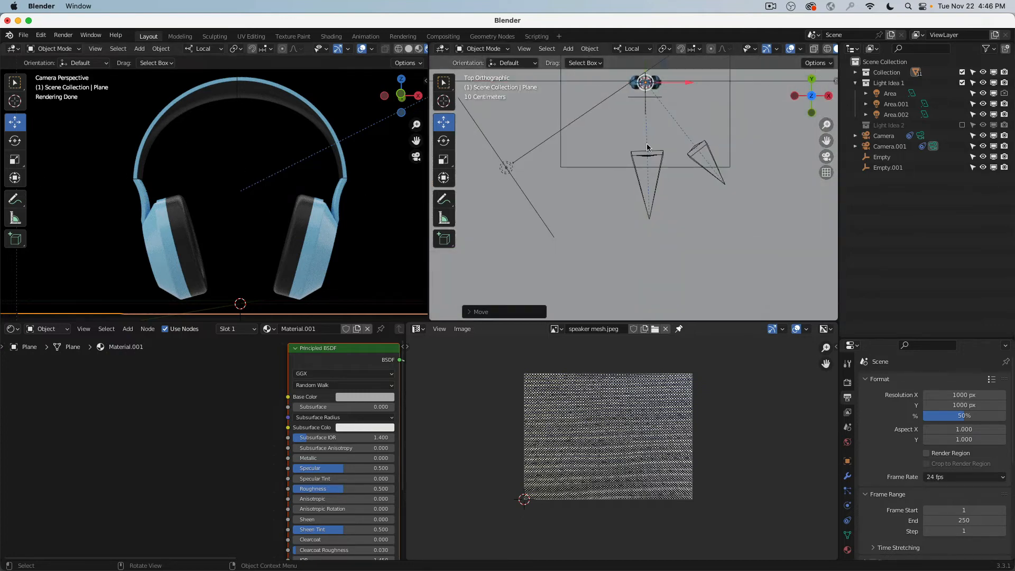
Set Camera.001's X location to 0 m so it lines up with its target empty
shift+scroll(661, 144, up, 5)
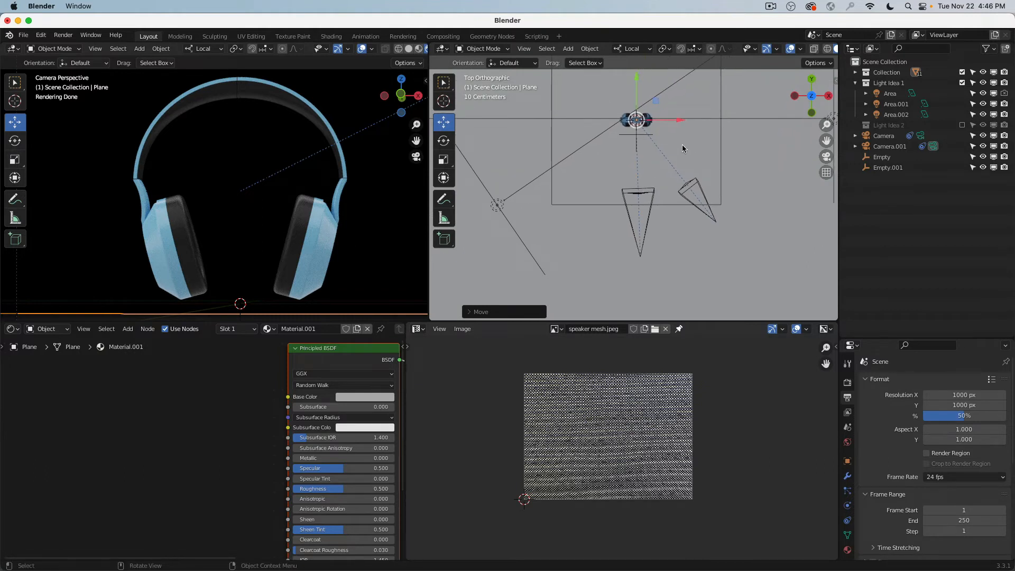
key(n)
click(637, 136)
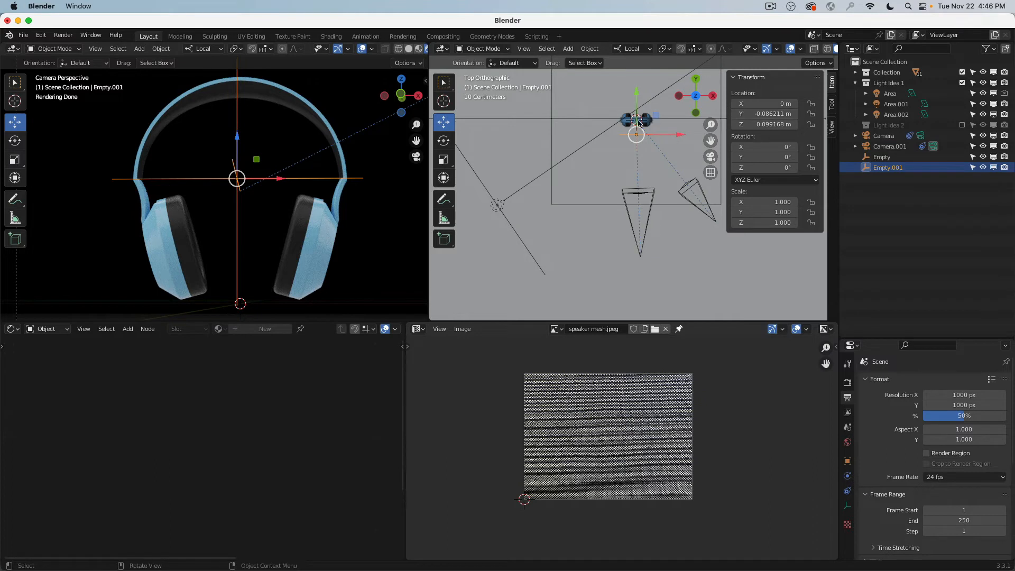
click(761, 104)
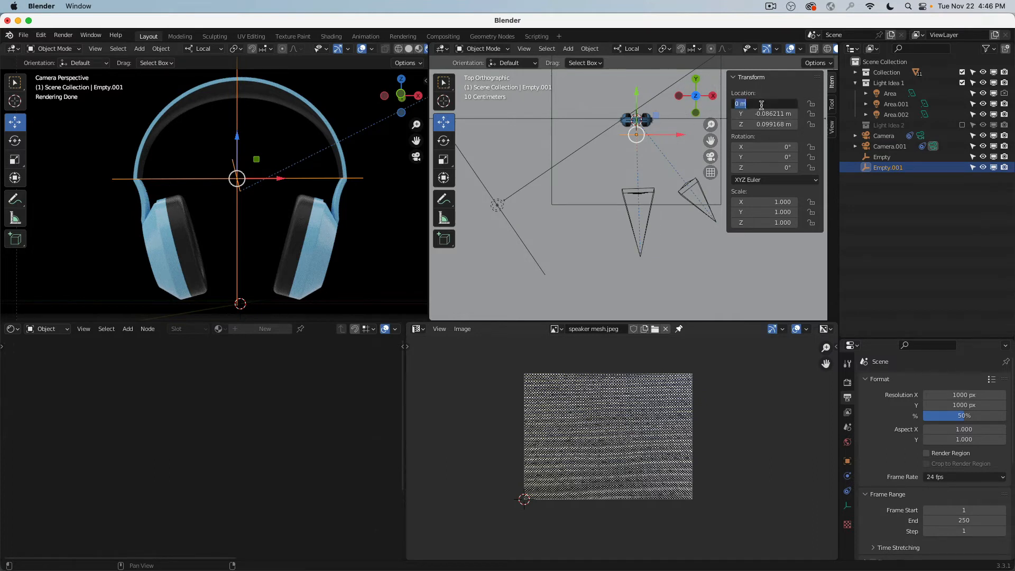
key(Escape)
click(638, 198)
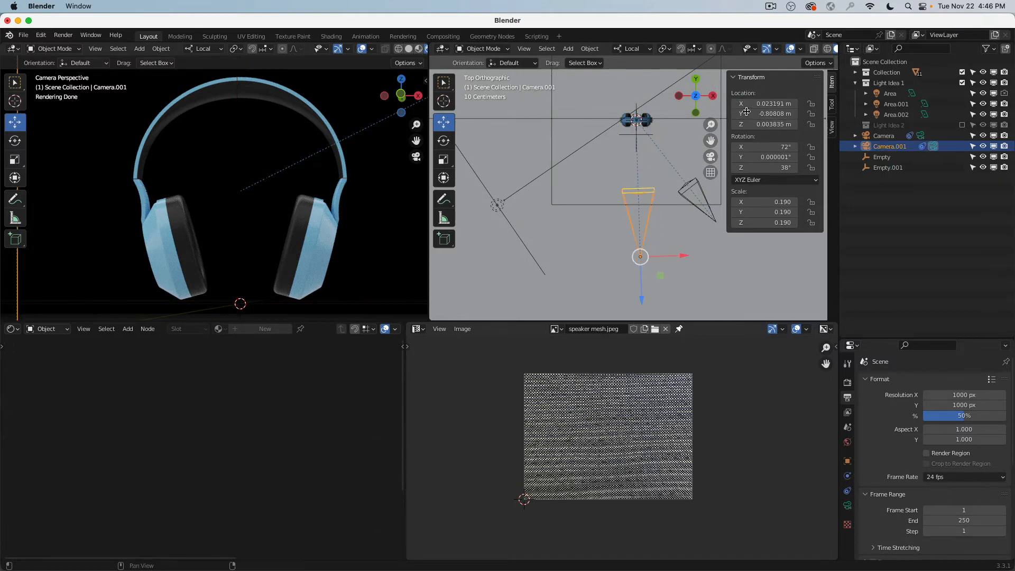
click(764, 104)
text(0)
key(Return)
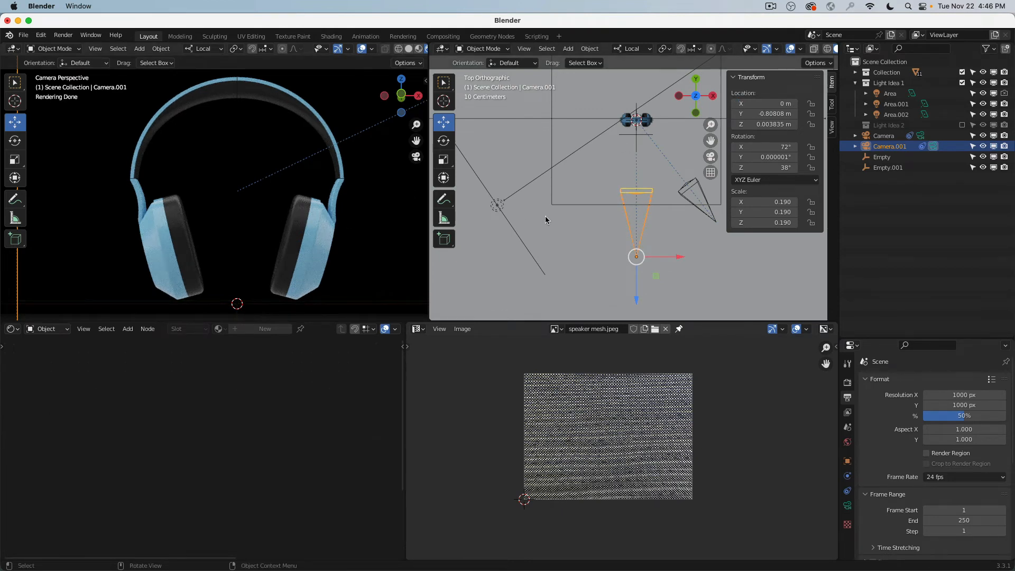
click(733, 78)
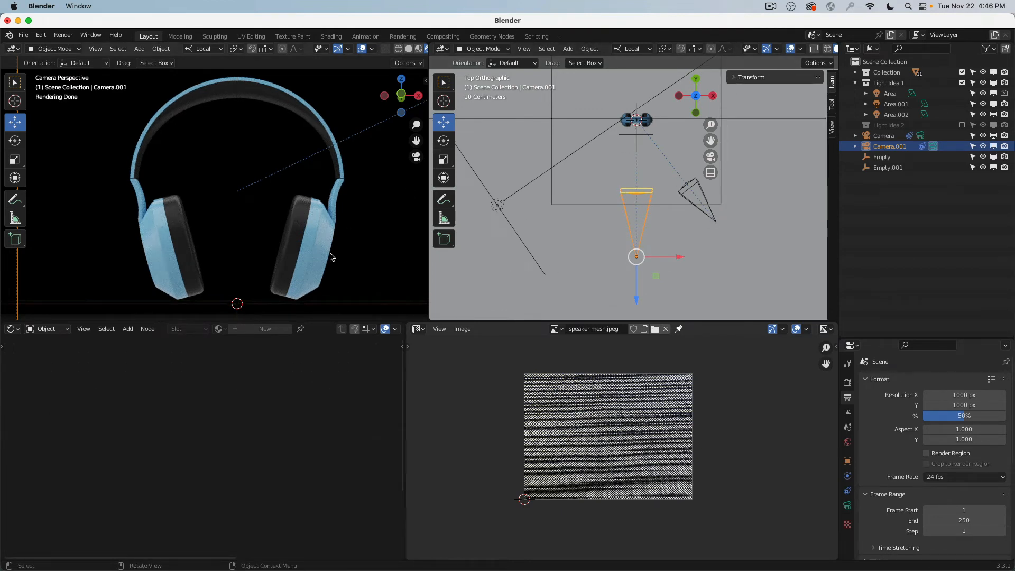
Collapse the Light Idea 1 collection and select the original angled camera
middle_drag(331, 257, 275, 205)
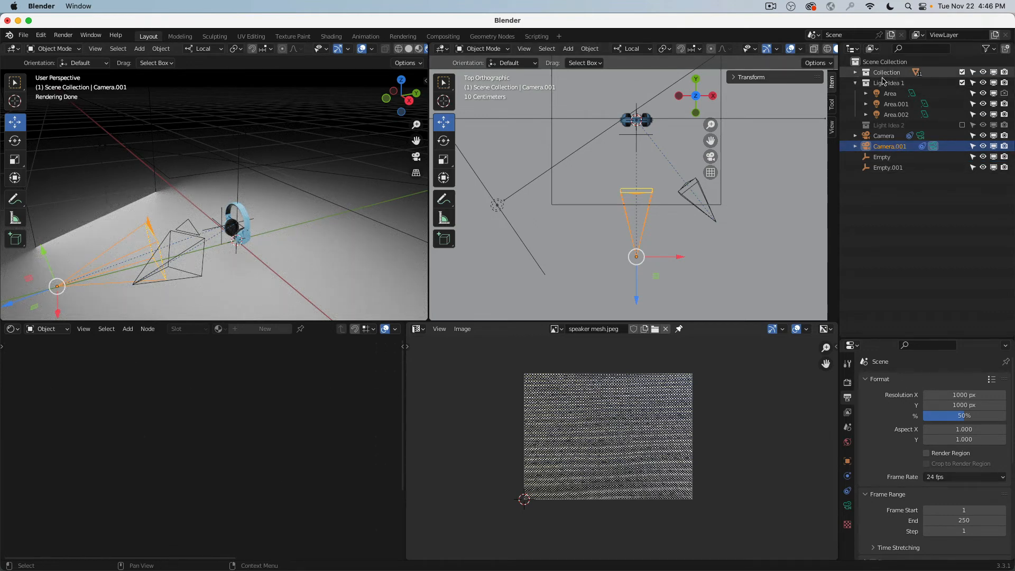
click(855, 83)
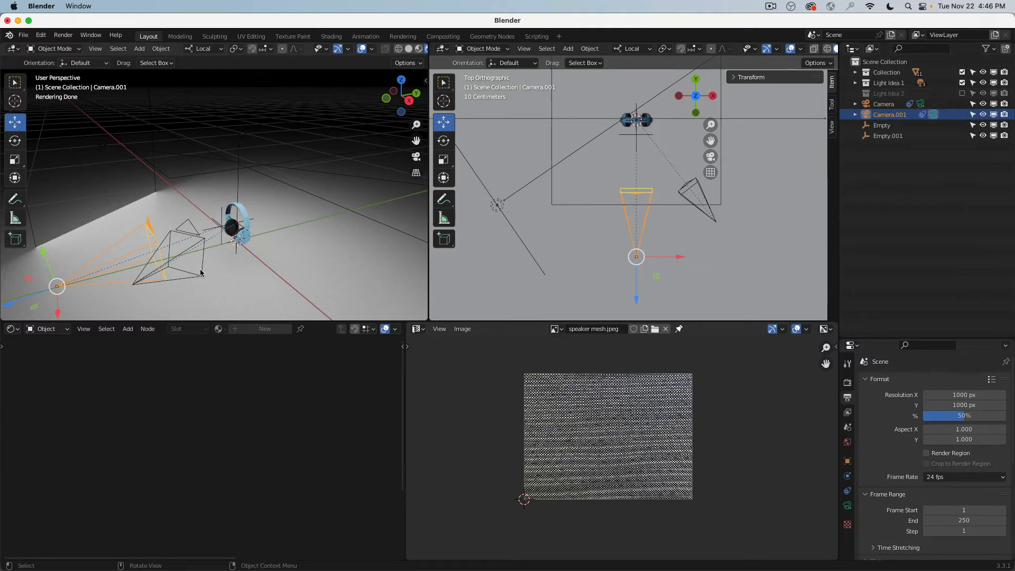
click(196, 248)
right_click(864, 180)
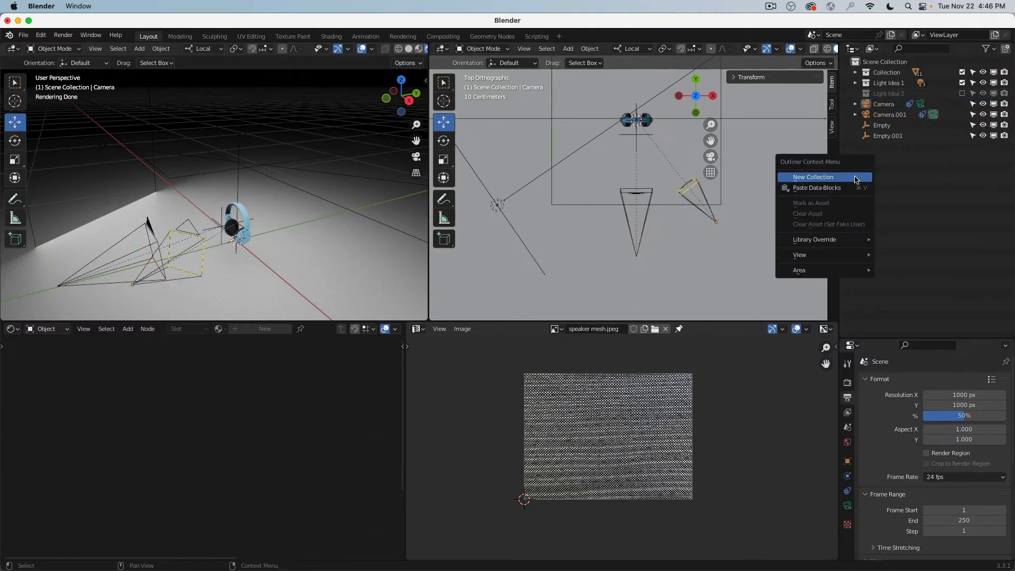
click(864, 178)
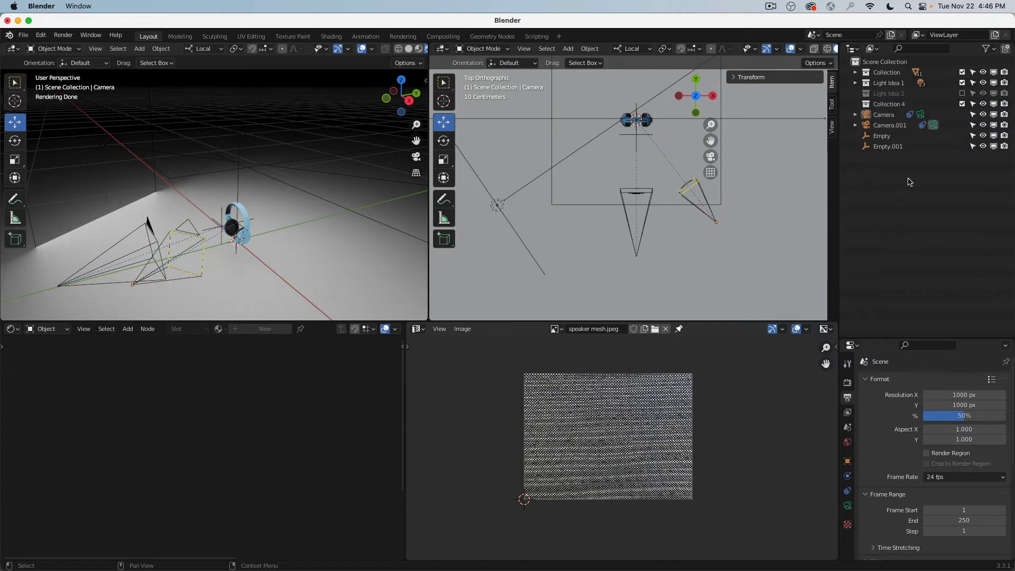
click(896, 104)
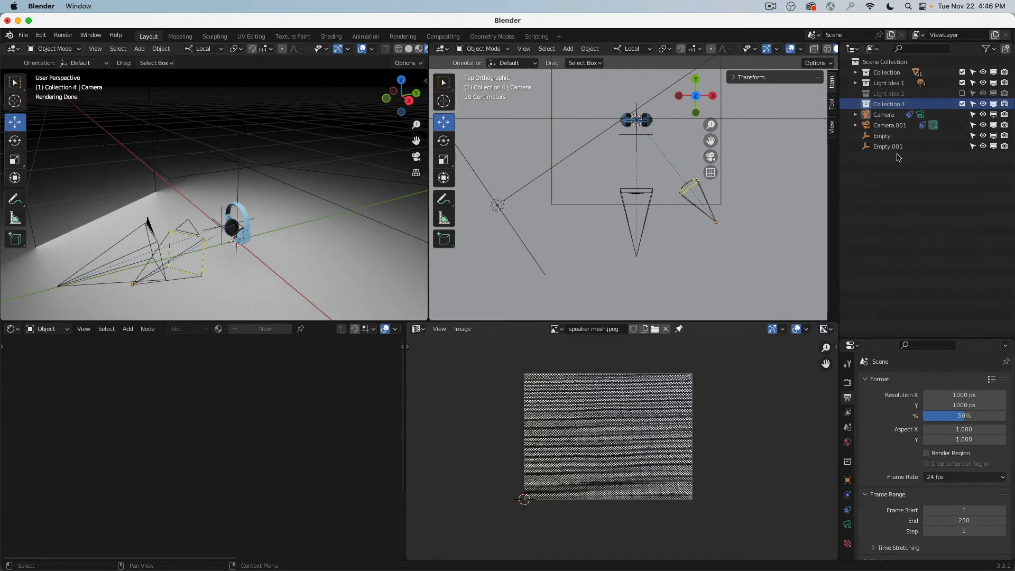
key(Delete)
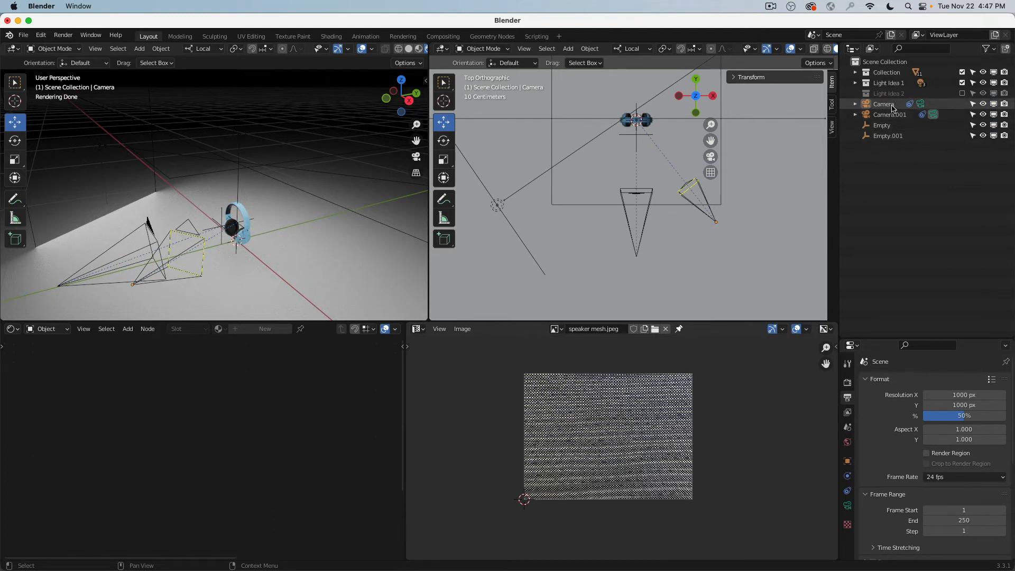
Make the original Camera the active scene camera and look through it in the second 3D viewport
click(892, 108)
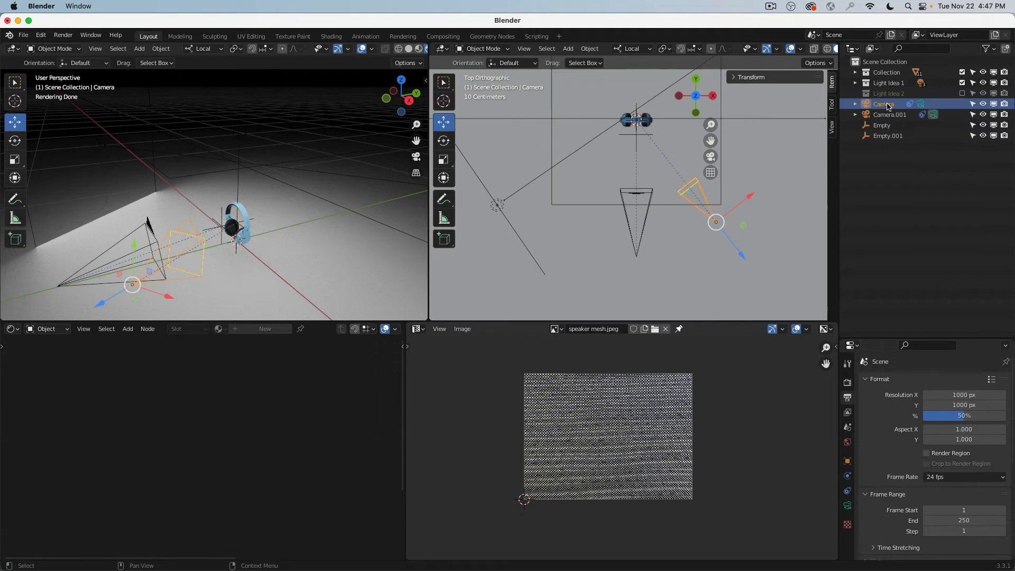
click(892, 115)
click(888, 105)
click(528, 48)
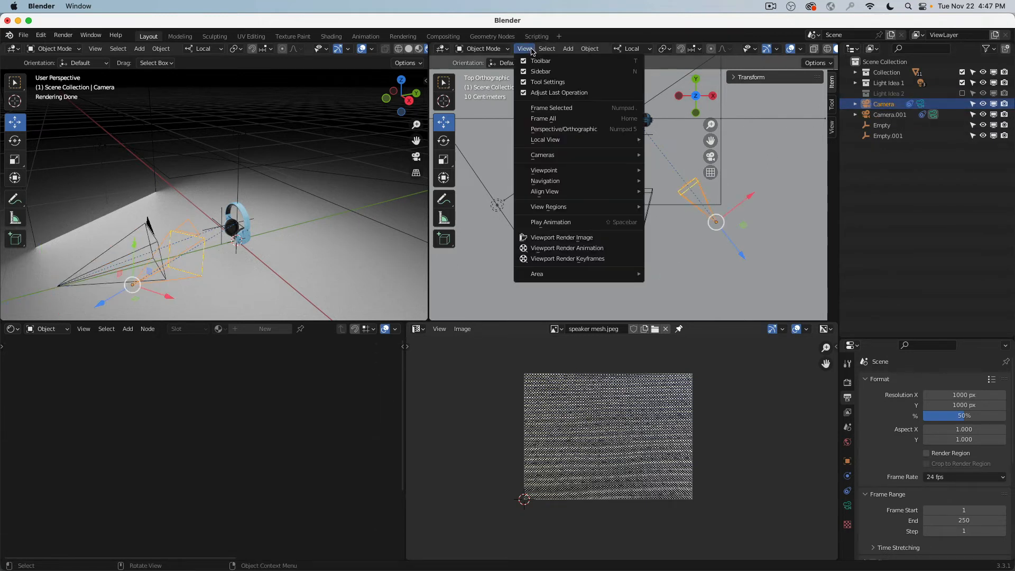
mouse_move(549, 154)
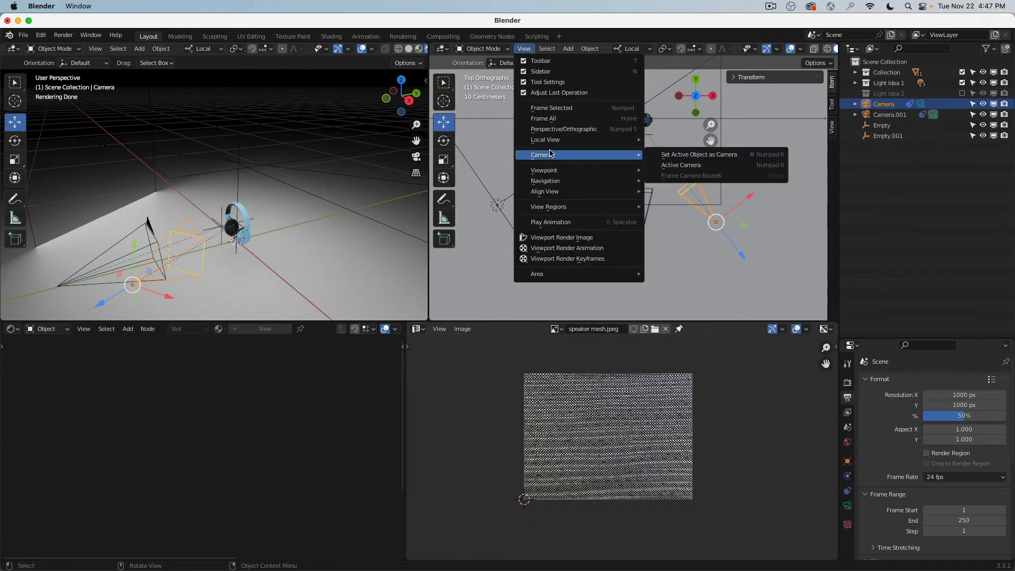
click(675, 155)
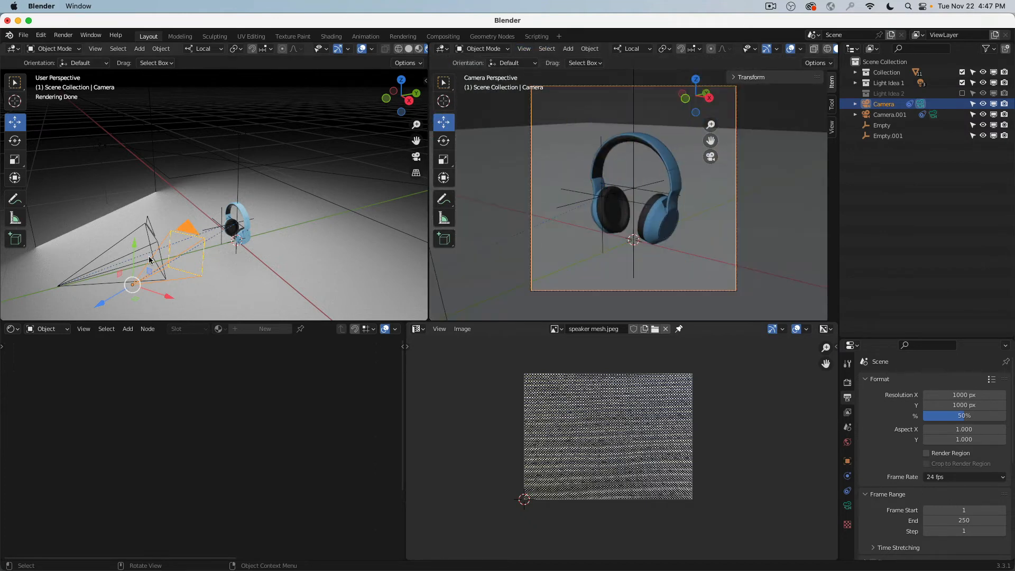
Switch the rendered viewport's active camera to Camera.001 and back to the original Camera
click(152, 216)
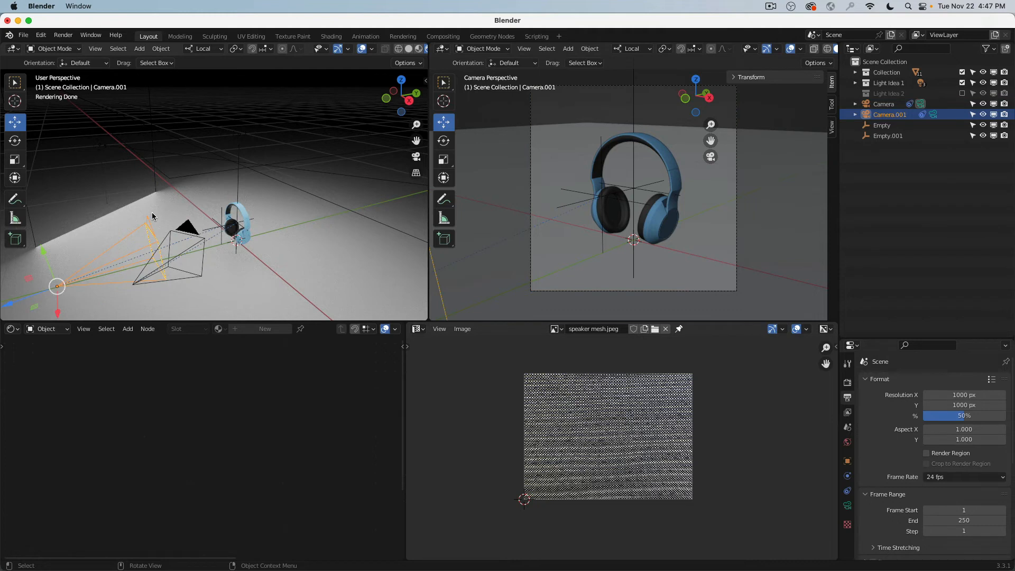
key(KP_0)
middle_drag(495, 222, 664, 177)
scroll(665, 177, down, 3)
click(765, 121)
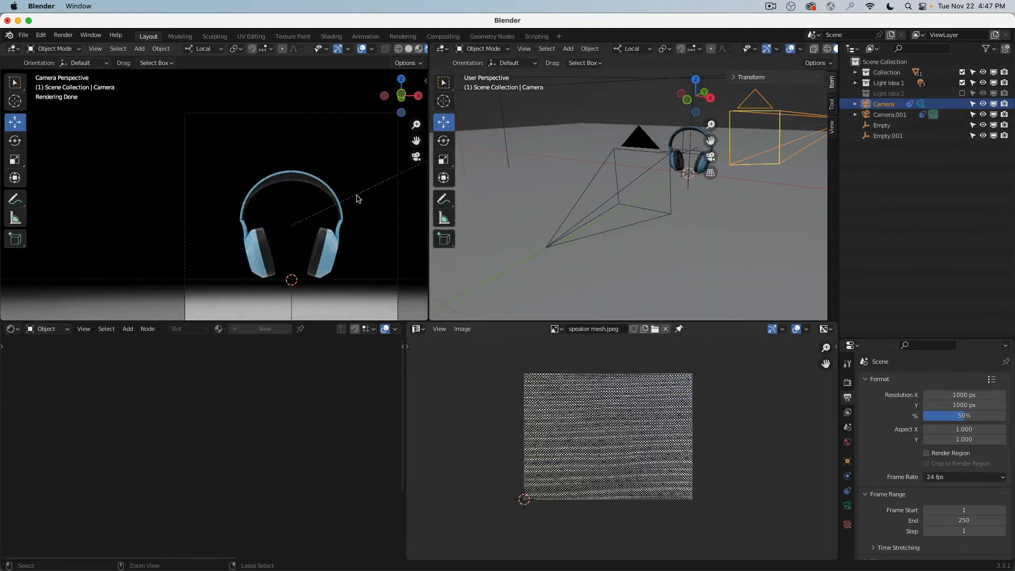
key(ctrl+KP_0)
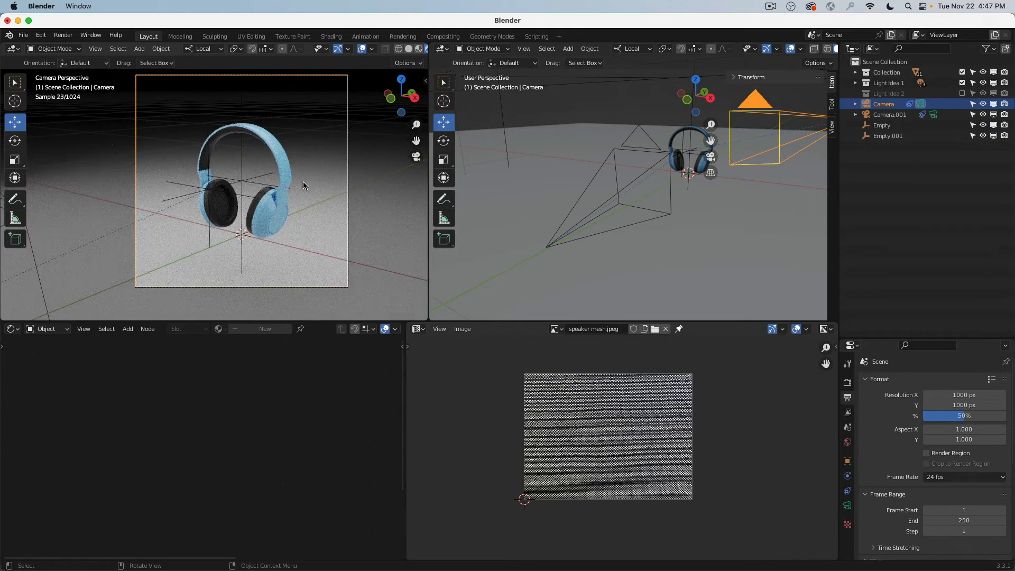
Set the output resolution scale to 100%
click(971, 416)
text(100)
key(Return)
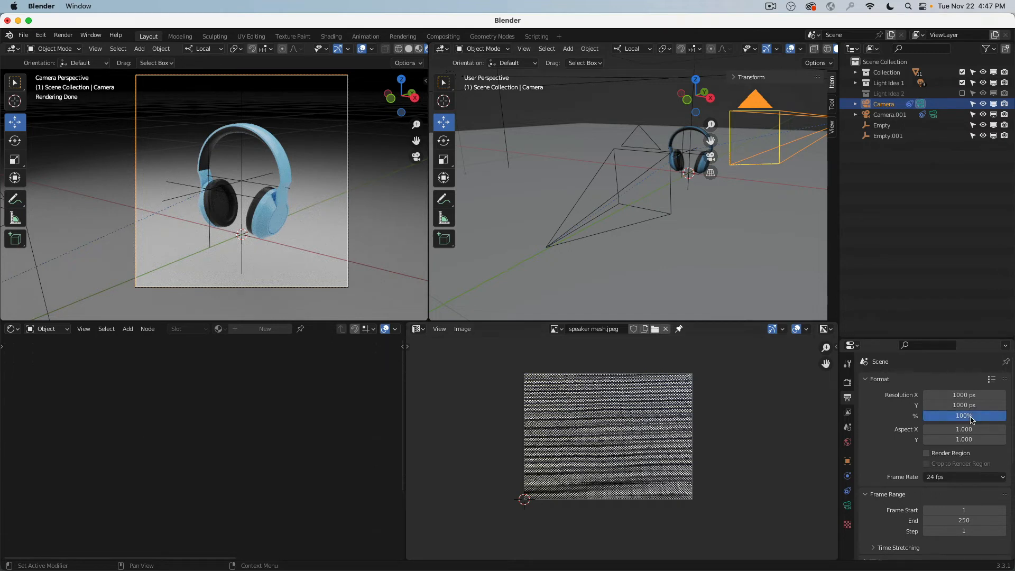
Set the final render's maximum samples to 32 and open the render commands
click(848, 383)
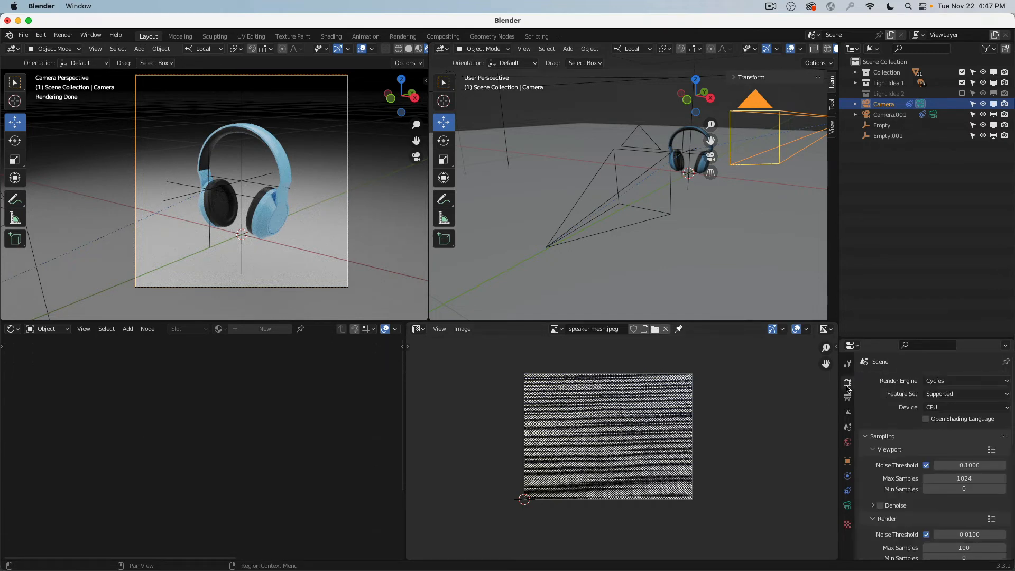
scroll(965, 465, down, 3)
click(965, 464)
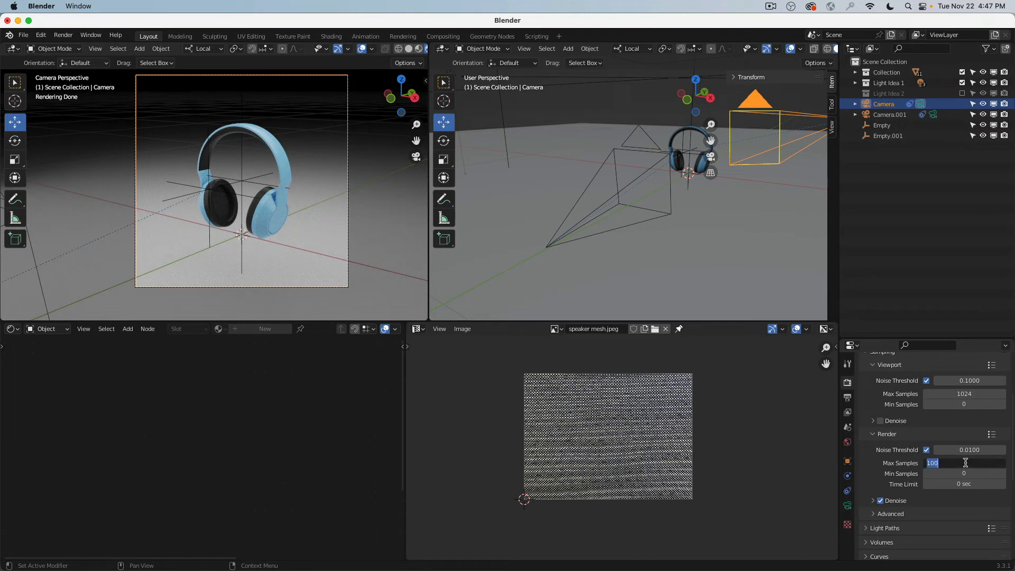
text(32)
key(Return)
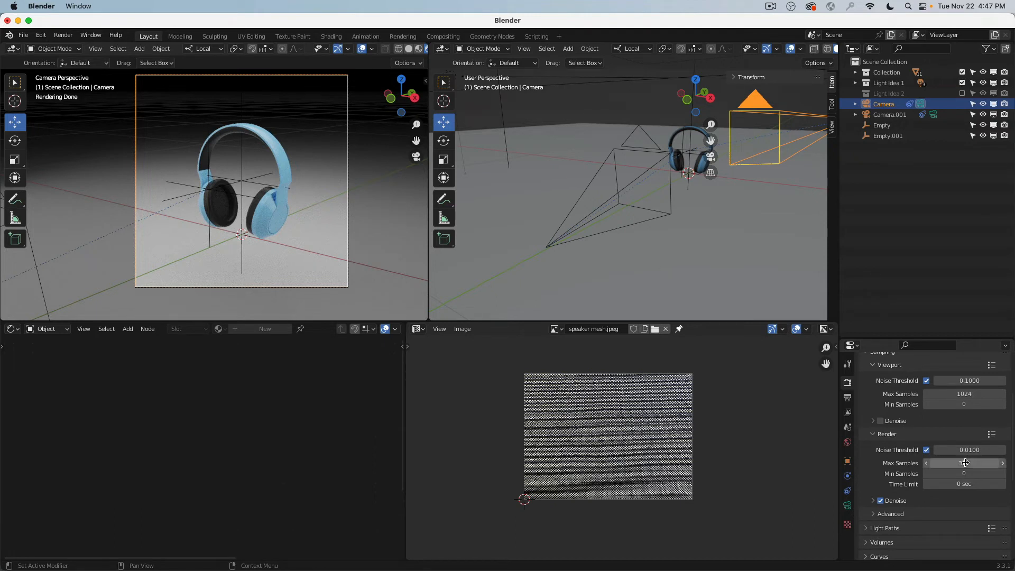
click(63, 35)
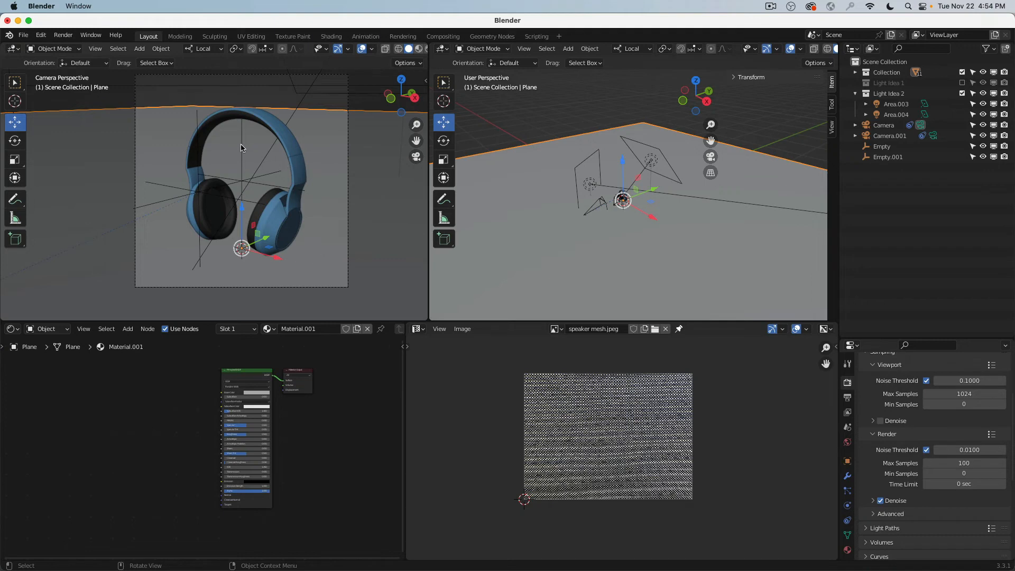
Show the camera viewport in rendered shading and try tilting the floor plane freehand about its local X axis
key(z)
click(304, 156)
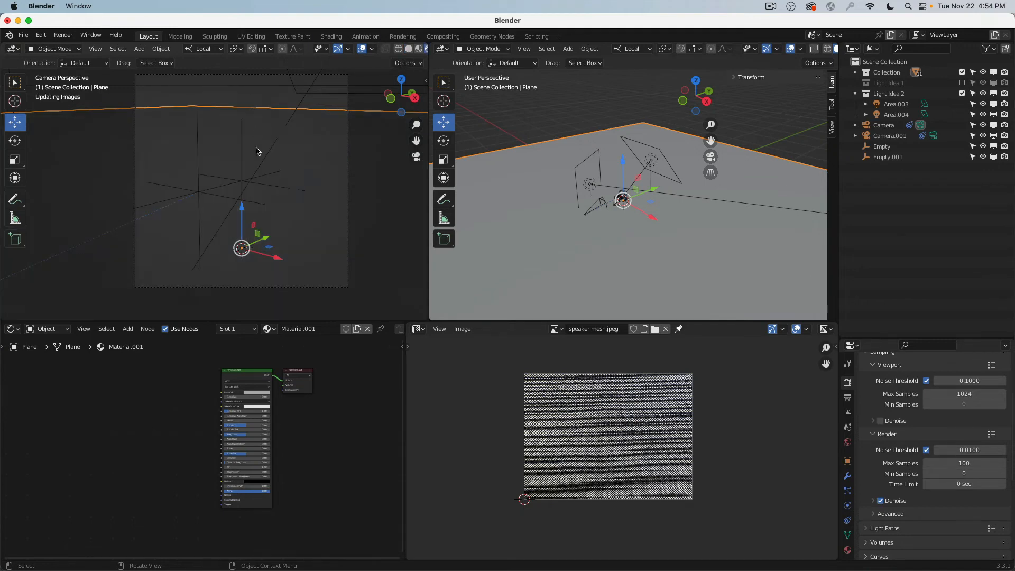
key(r)
key(x)
key(x)
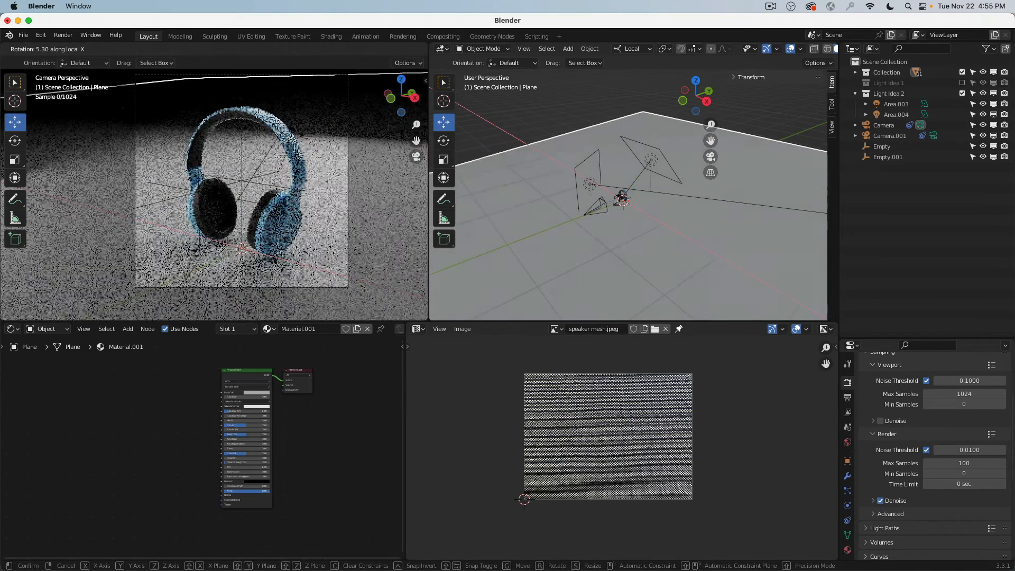
click(222, 235)
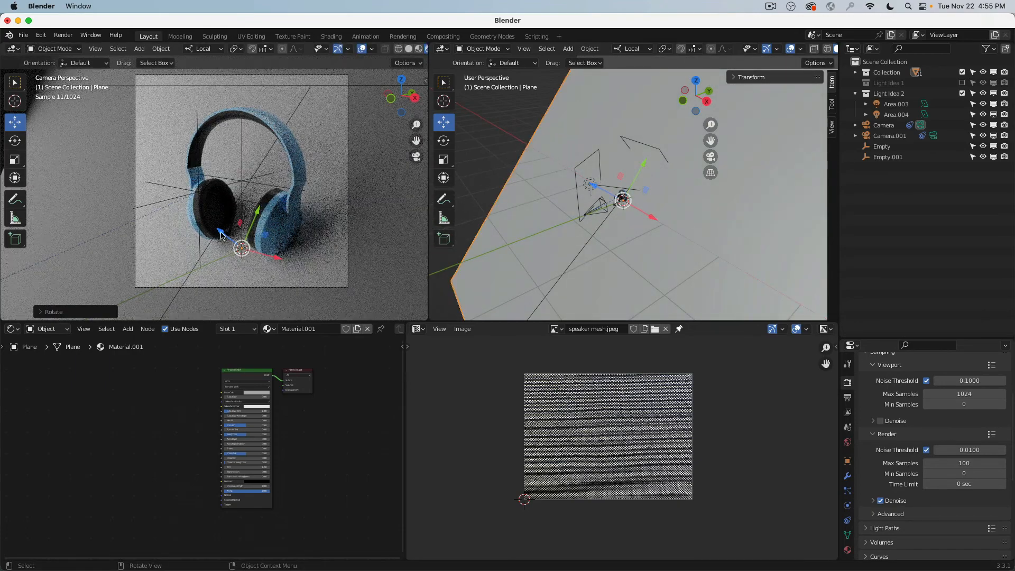
mouse_move(221, 234)
mouse_down()
mouse_move(176, 233)
mouse_move(187, 239)
mouse_move(99, 198)
mouse_move(222, 236)
mouse_up()
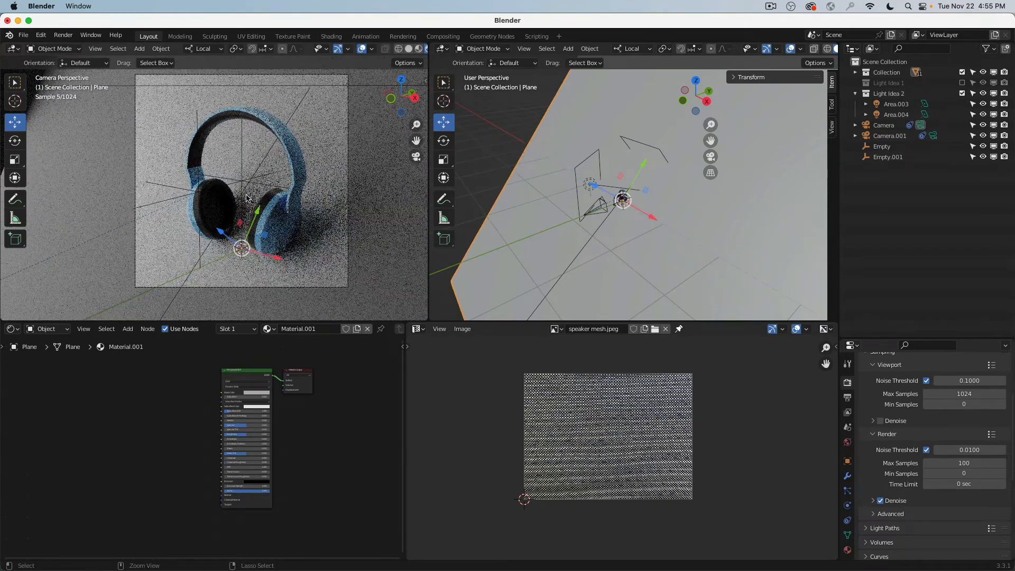
Rotate the plane 90° about its local X axis and move it back as a wall behind the headphones
text(rx90)
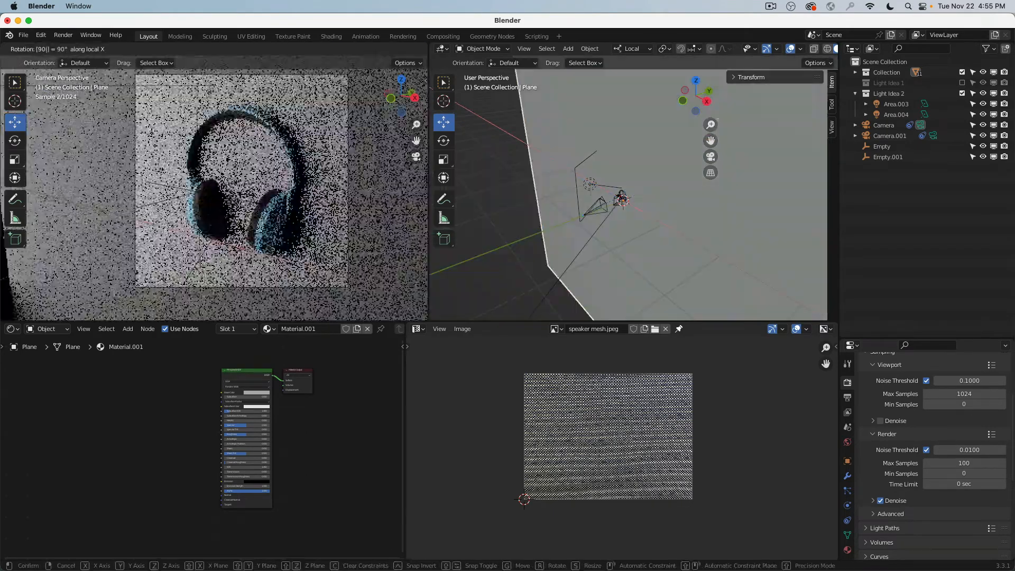
key(Return)
drag(216, 263, 249, 253)
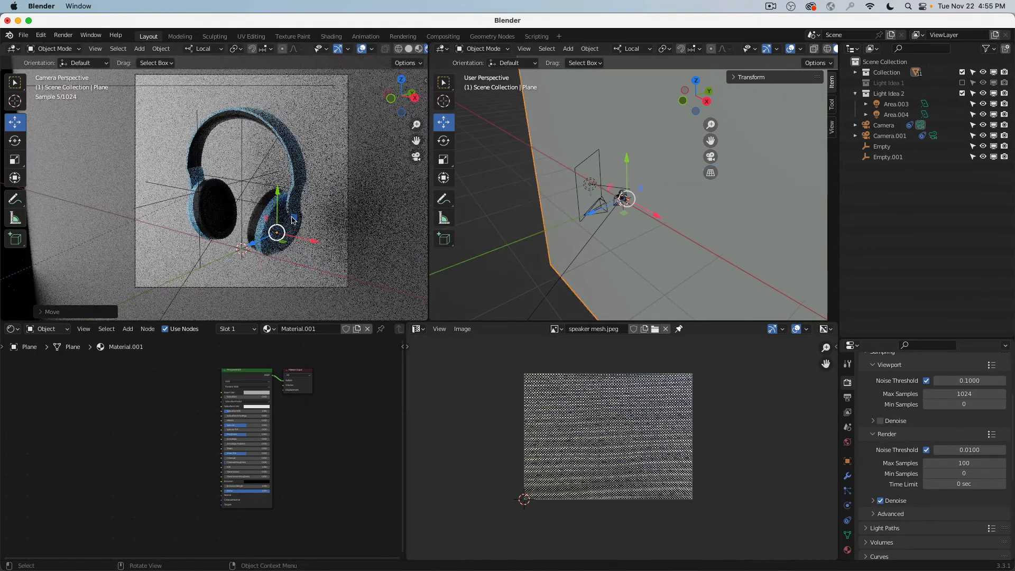
Import the Man.obj model from the Desktop folder using the legacy Wavefront importer with default options
middle_drag(259, 208, 224, 168)
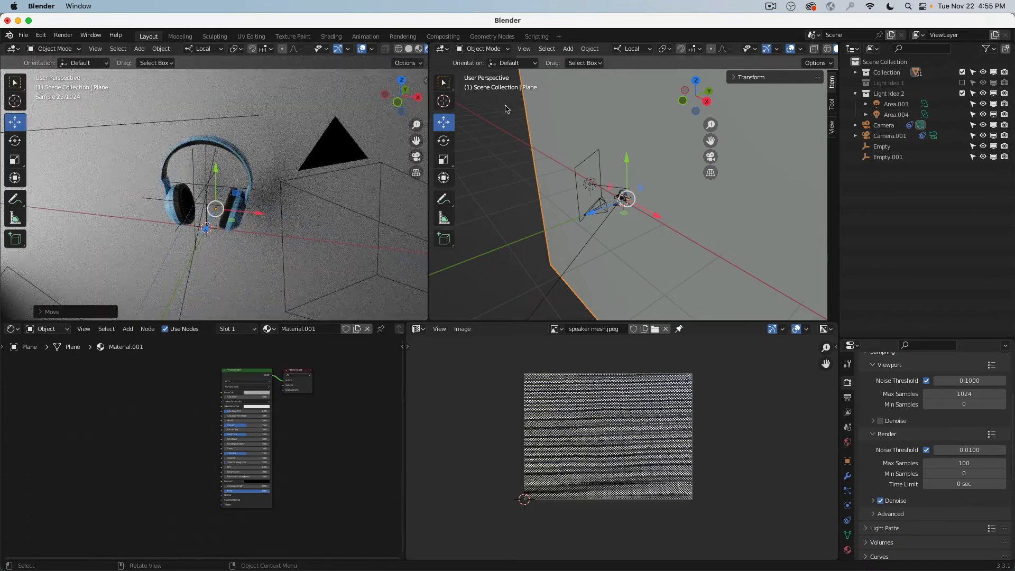
click(24, 36)
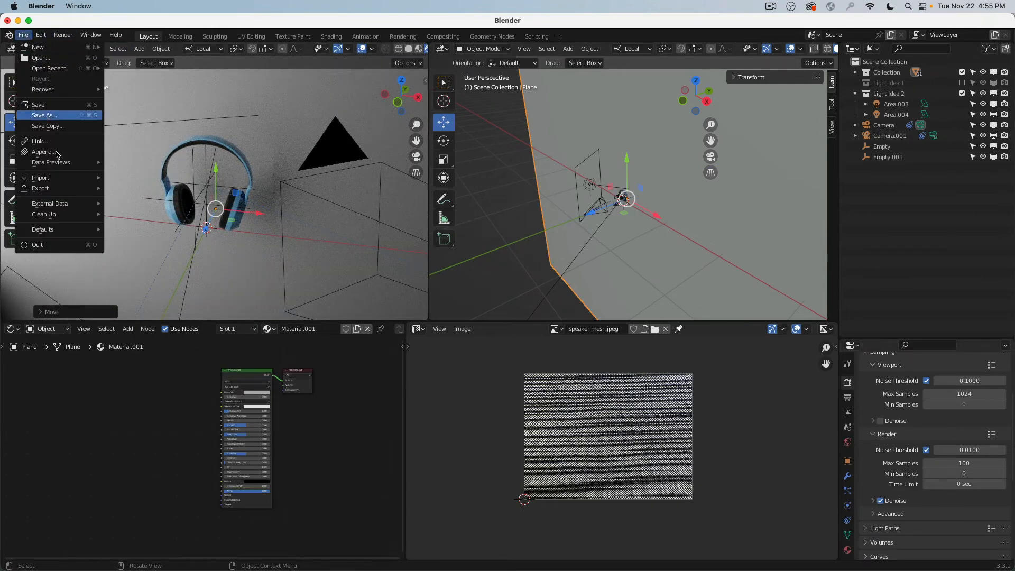
mouse_move(56, 181)
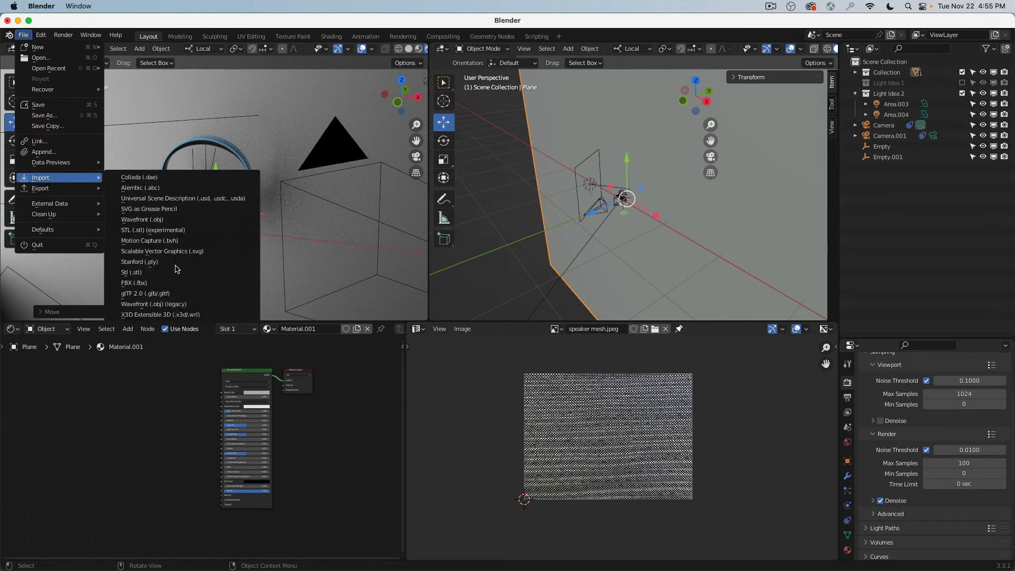
click(170, 304)
click(622, 216)
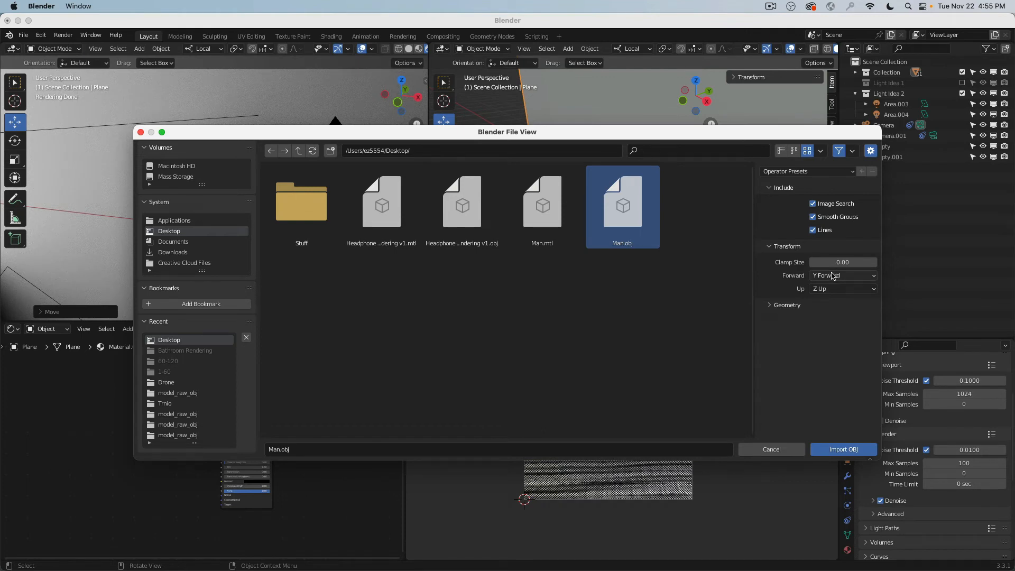
click(844, 449)
Lower the imported man's bust vertically in front of the wall plane
middle_drag(261, 227, 234, 194)
drag(221, 202, 221, 258)
middle_drag(207, 258, 242, 261)
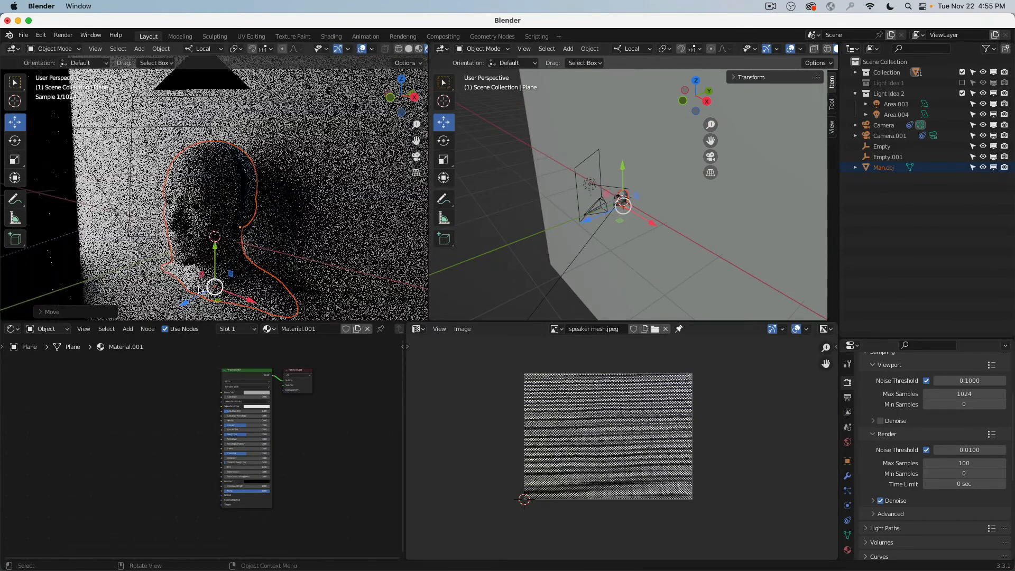
Move the man's bust back behind the headphones toward the wall and check it through the camera
drag(190, 304, 234, 288)
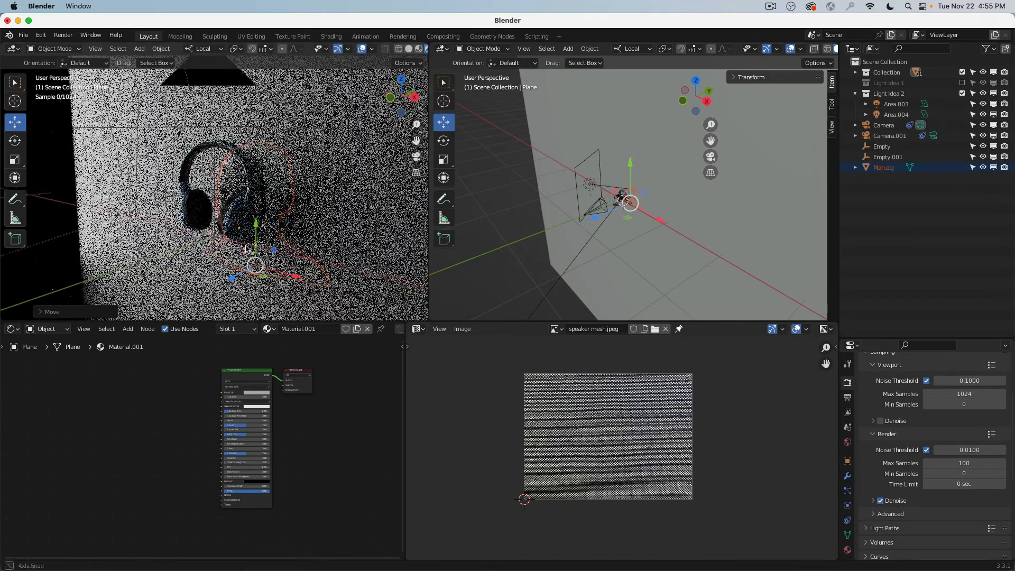
middle_drag(233, 253, 282, 242)
key(KP_0)
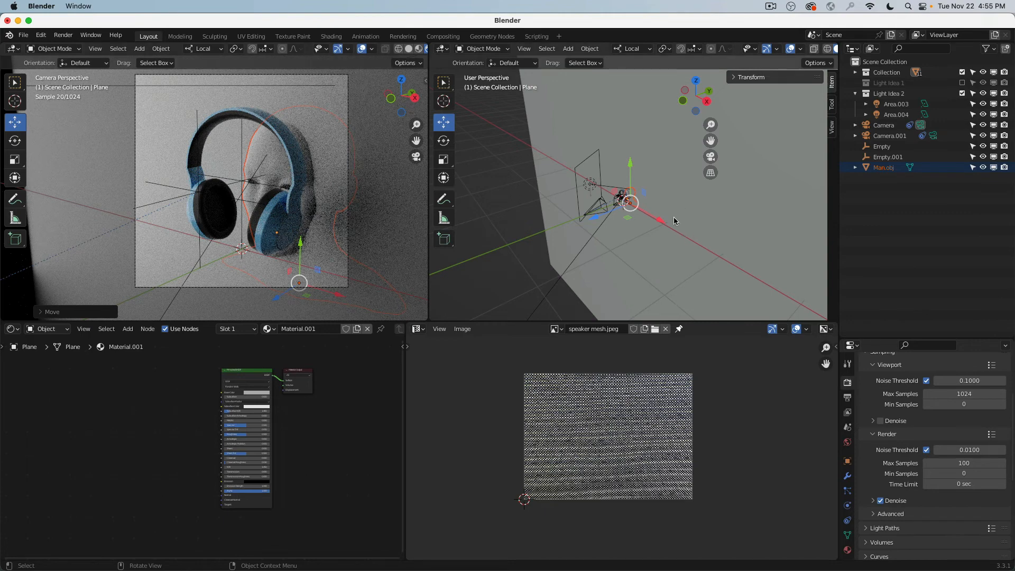
Make Camera.001 the active camera and raise the man's bust about 0.02 m along its local Z axis
click(601, 201)
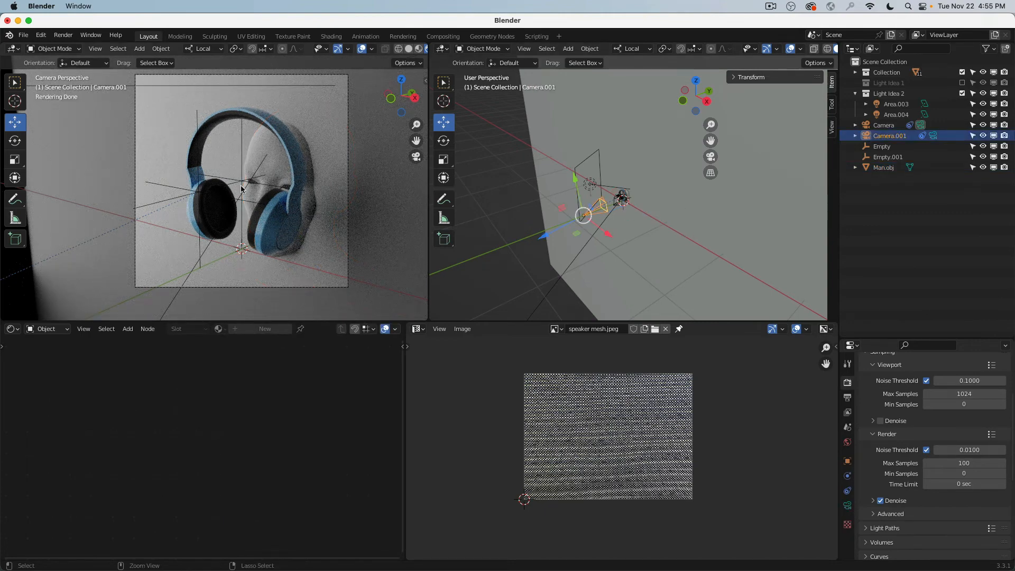
key(ctrl+KP_0)
click(256, 205)
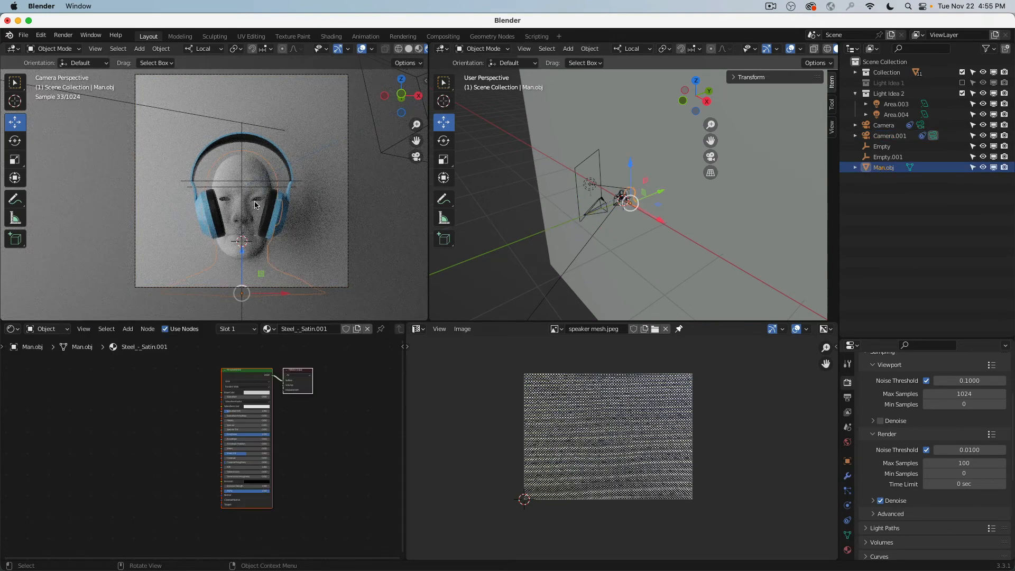
drag(244, 254, 245, 242)
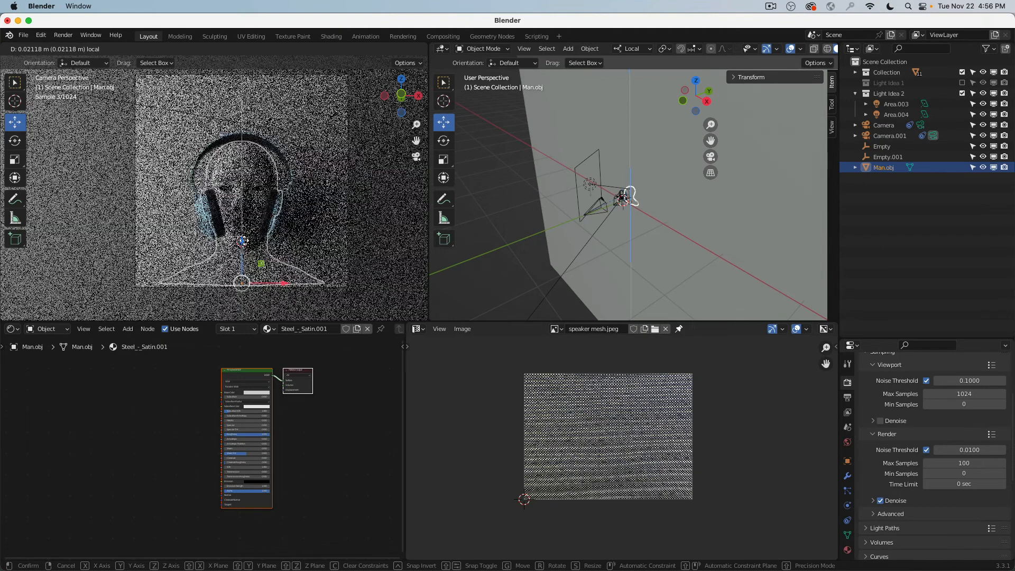
Try moving the wall plane farther back behind the man's bust
click(656, 197)
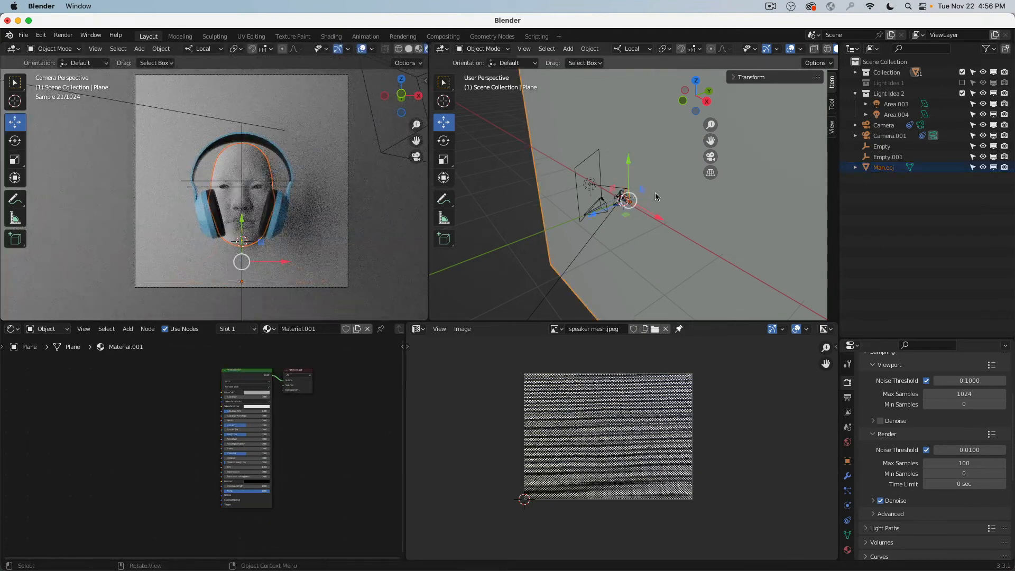
middle_drag(584, 217, 694, 234)
click(605, 211)
drag(592, 207, 614, 201)
click(638, 194)
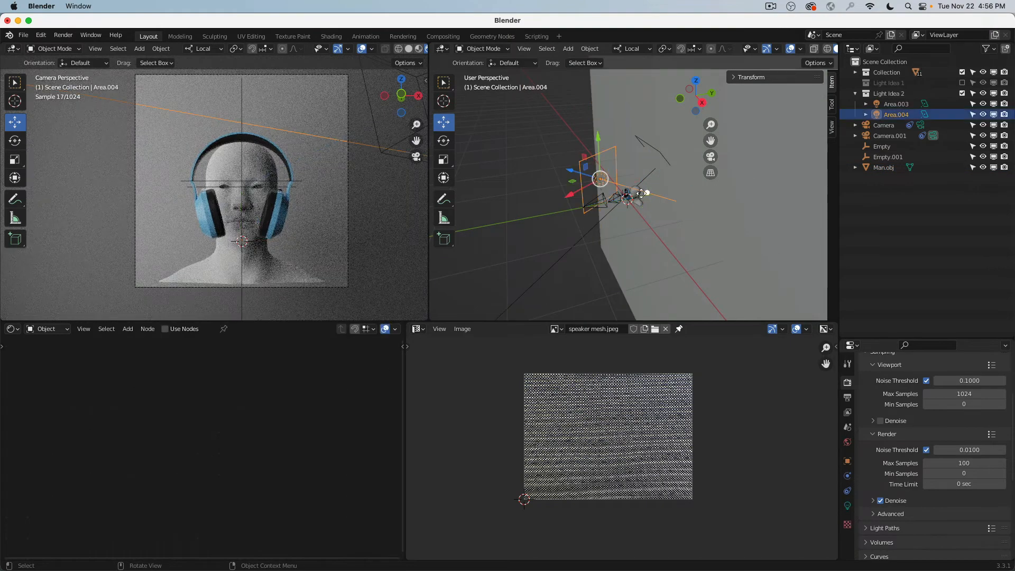
Try shifting the bust farther back and slightly higher, and undo the bust and wall moves
click(639, 204)
drag(678, 198, 699, 193)
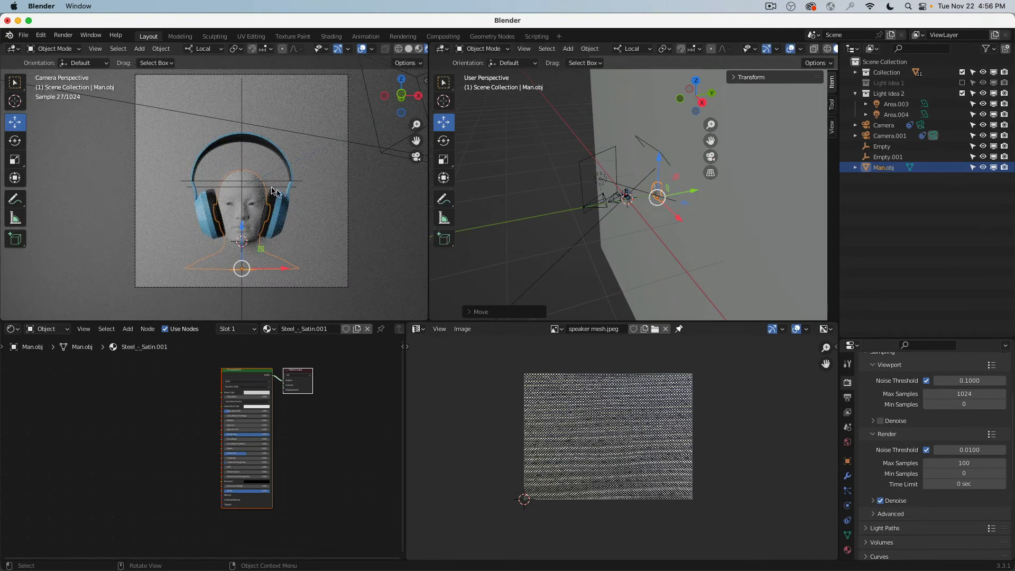
drag(660, 157, 660, 153)
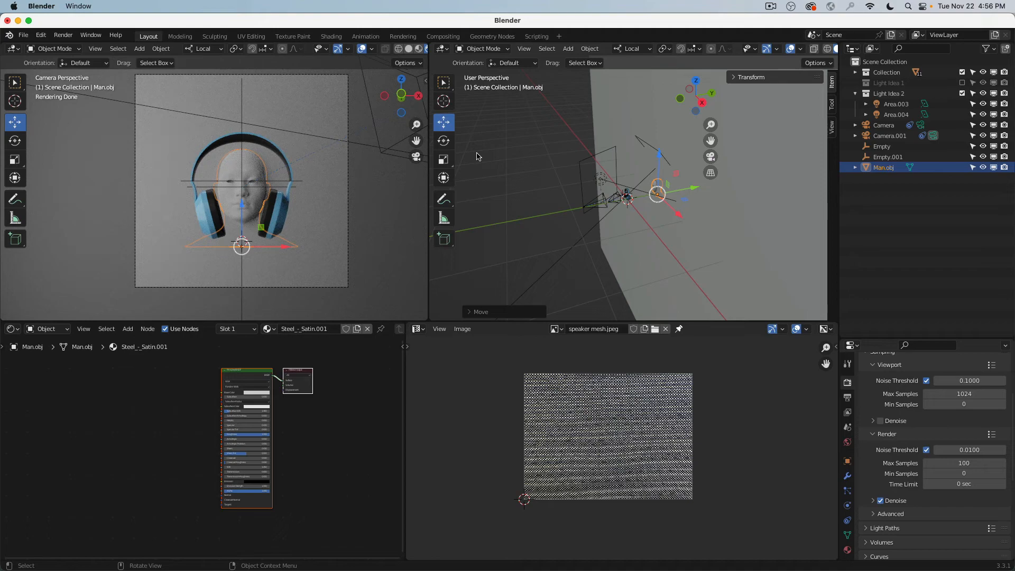
key(ctrl+z)
key(ctrl+z)
key(ctrl+z)
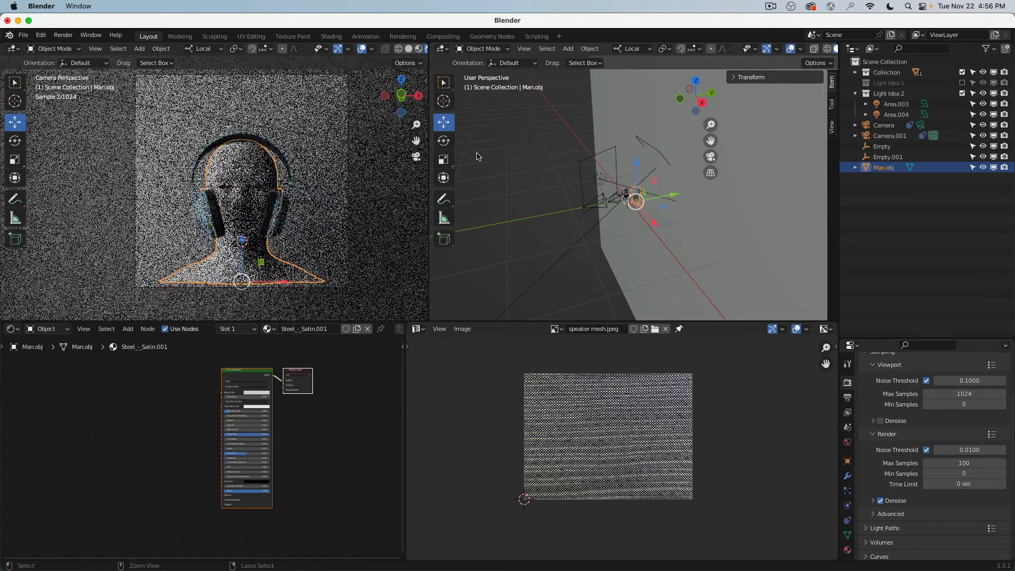
Rotate the wall plane 90° about the X axis to lay it flat as a floor
click(640, 241)
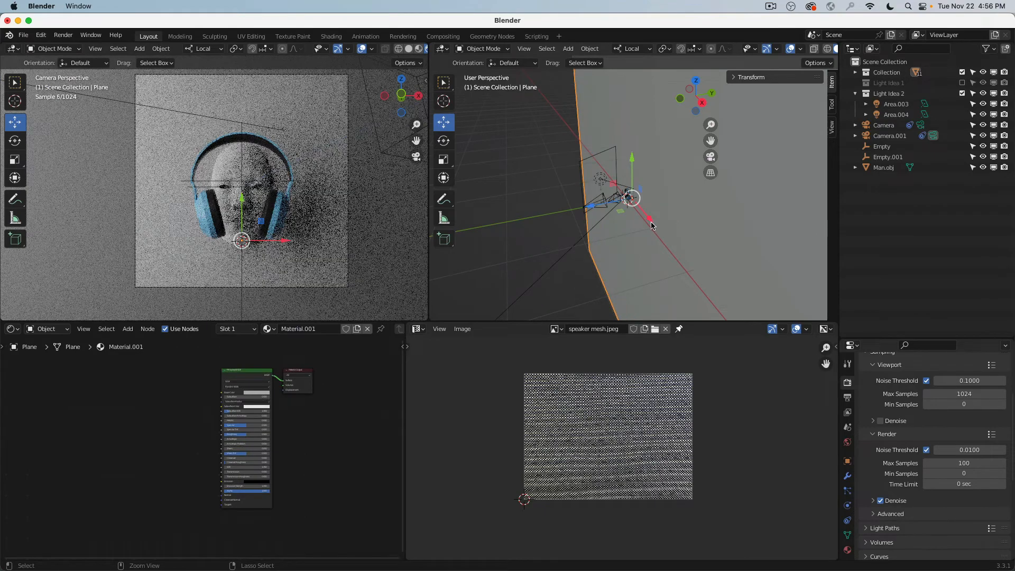
text(r)
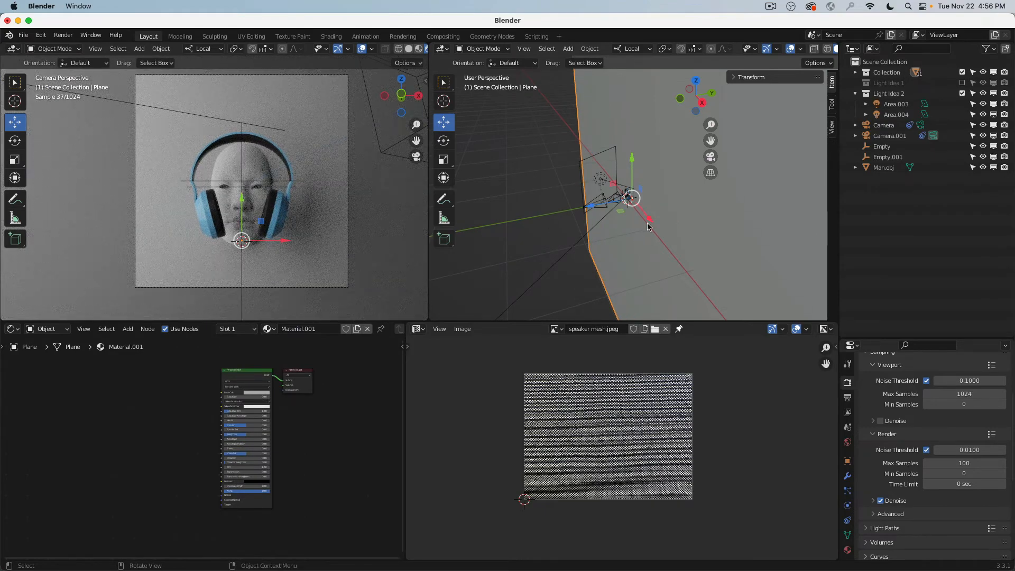
text(x90)
key(Return)
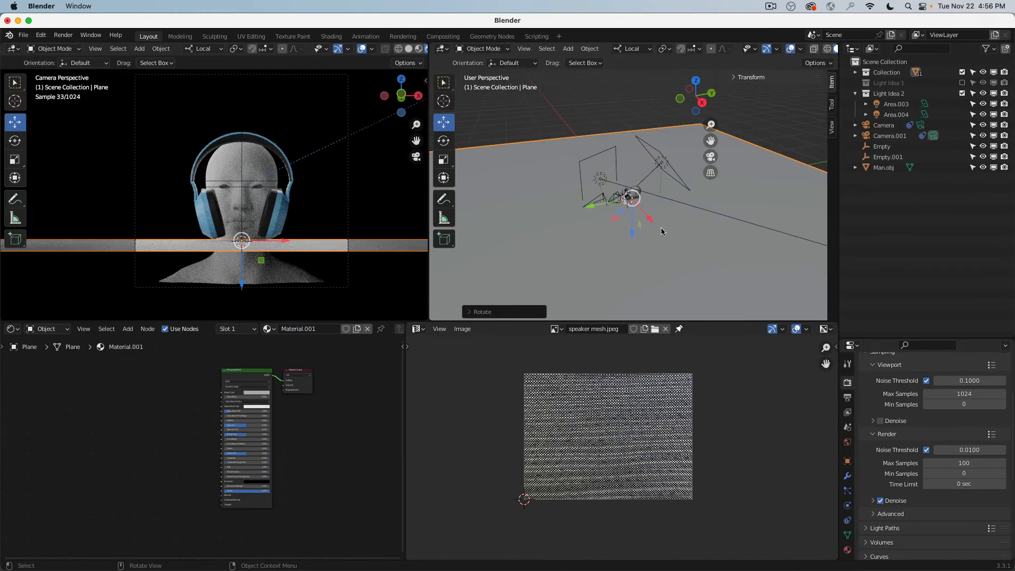
Select the headphones' outer ear cup, cushion and headband pieces together, leaving the bust and floor unselected
middle_drag(294, 197, 419, 200)
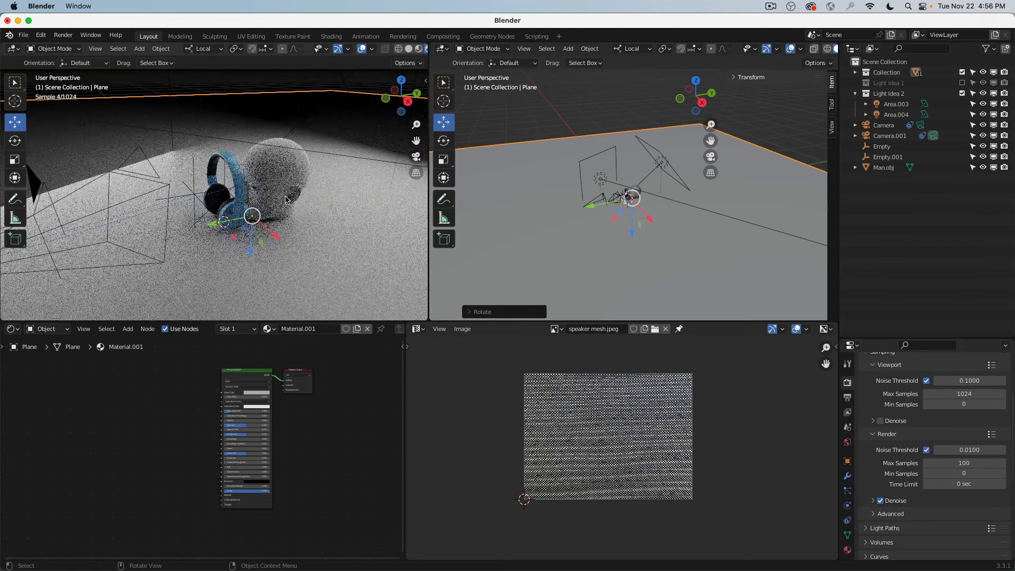
scroll(614, 213, up, 10)
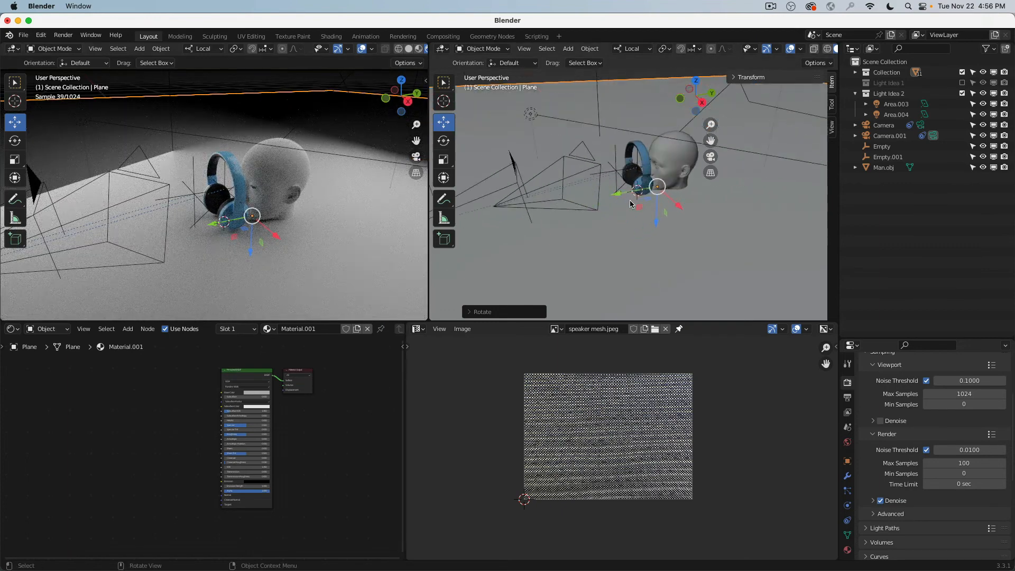
click(615, 213)
shift+click(608, 183)
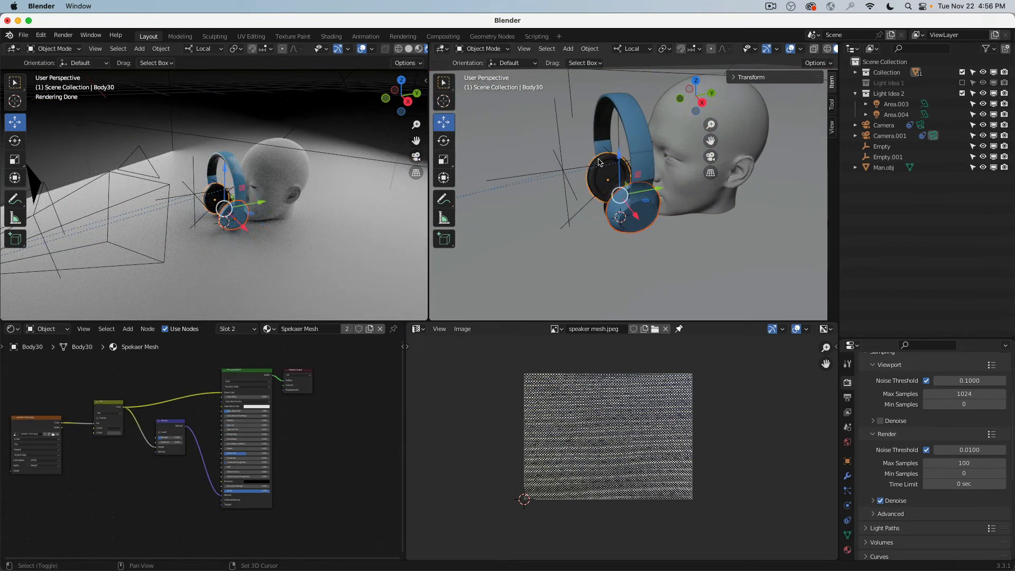
shift+click(600, 160)
shift+click(602, 135)
shift+click(610, 108)
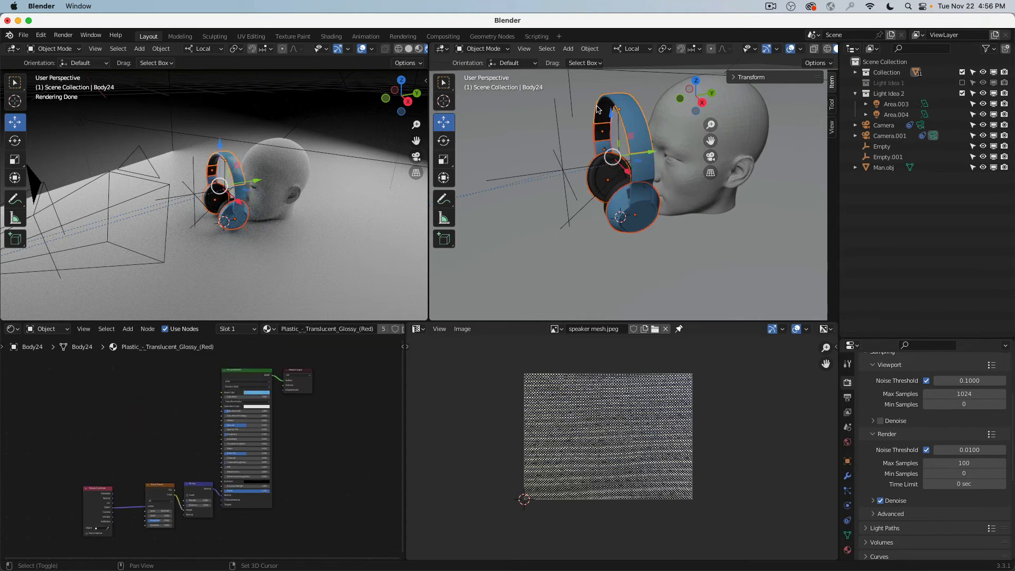
Show the modelling viewport in wireframe and add the headphones' remaining inner parts to the selection, excluding the bust
key(shift+z)
shift+click(648, 171)
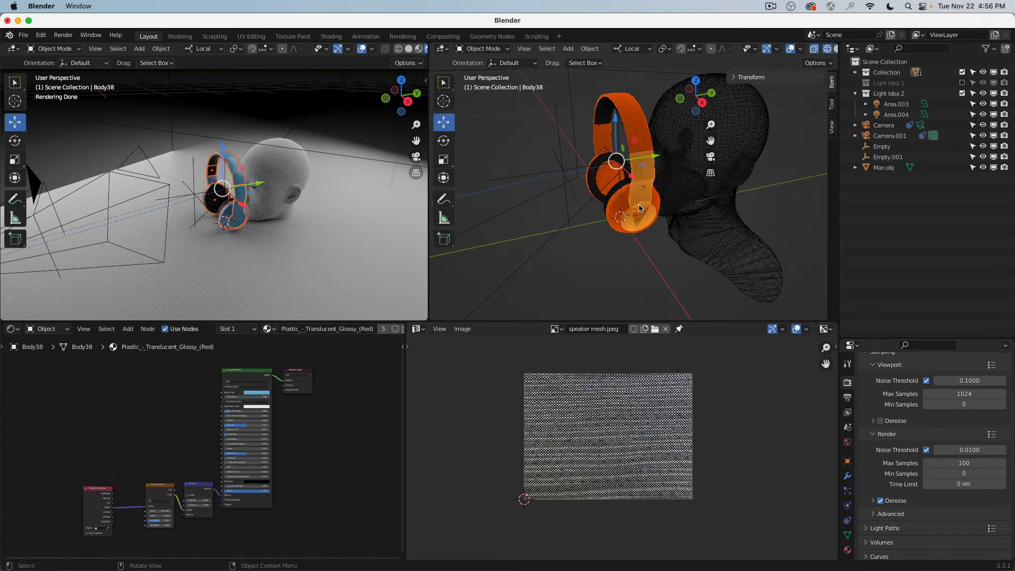
shift+click(613, 196)
shift+click(600, 189)
shift+click(612, 192)
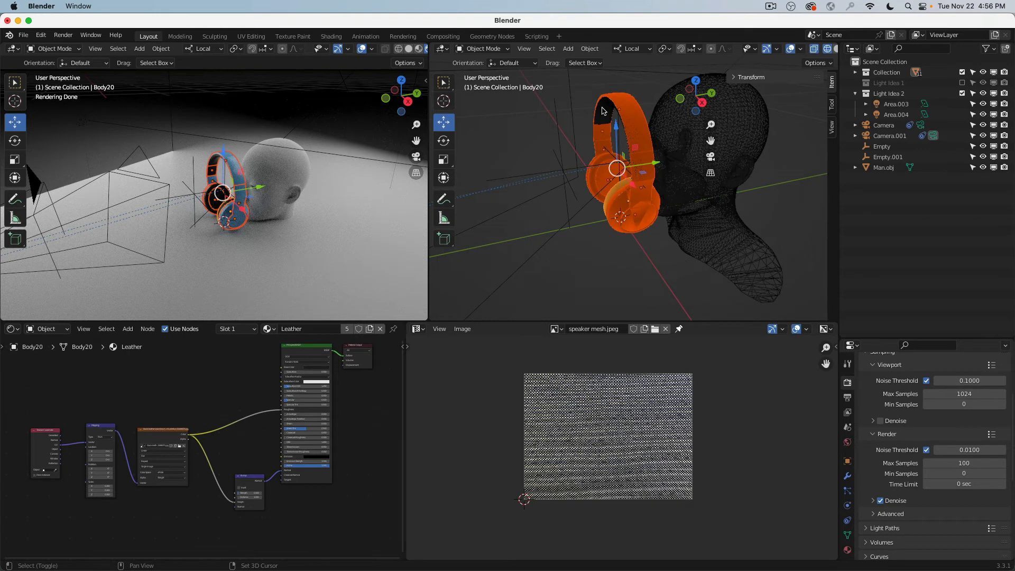
shift+click(602, 111)
middle_drag(602, 110, 738, 205)
shift+click(686, 210)
shift+click(687, 210)
shift+click(686, 210)
shift+click(591, 217)
shift+click(479, 211)
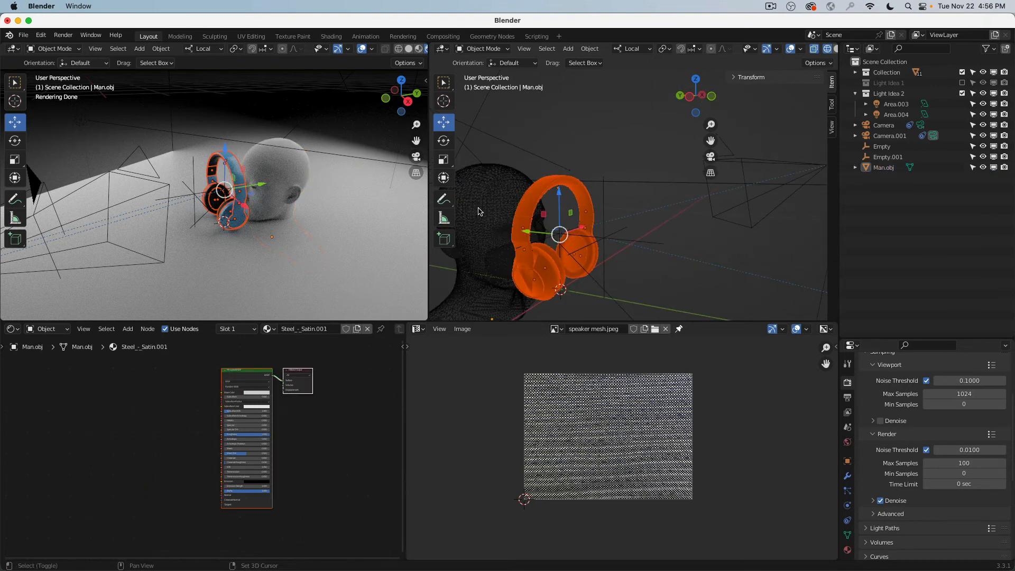
In the right orthographic view, rotate the headphones freehand onto their back and move them down to the floor
key(KP_1)
key(KP_3)
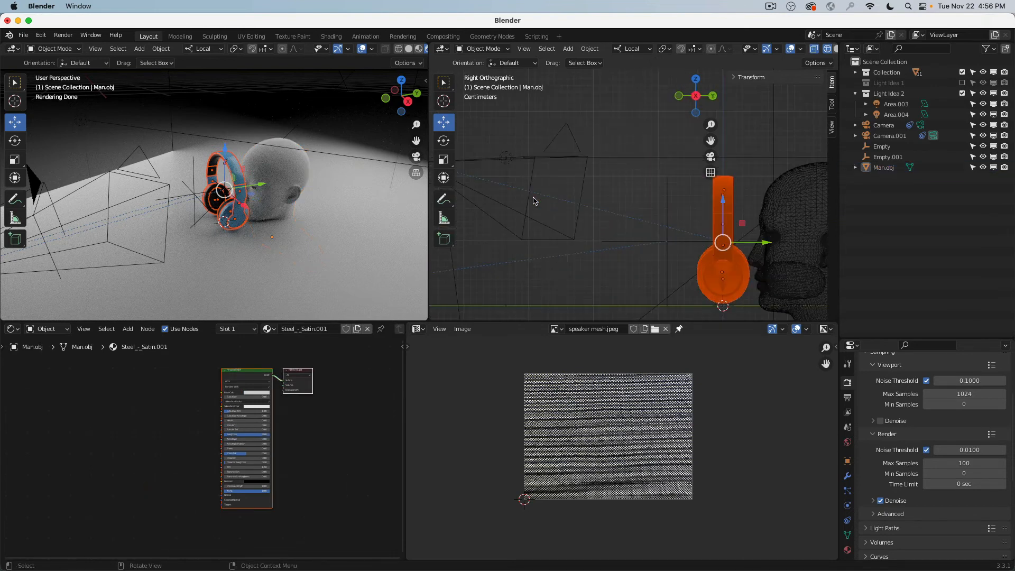
scroll(691, 199, down, 1)
shift+middle_drag(731, 203, 563, 171)
scroll(563, 169, up, 3)
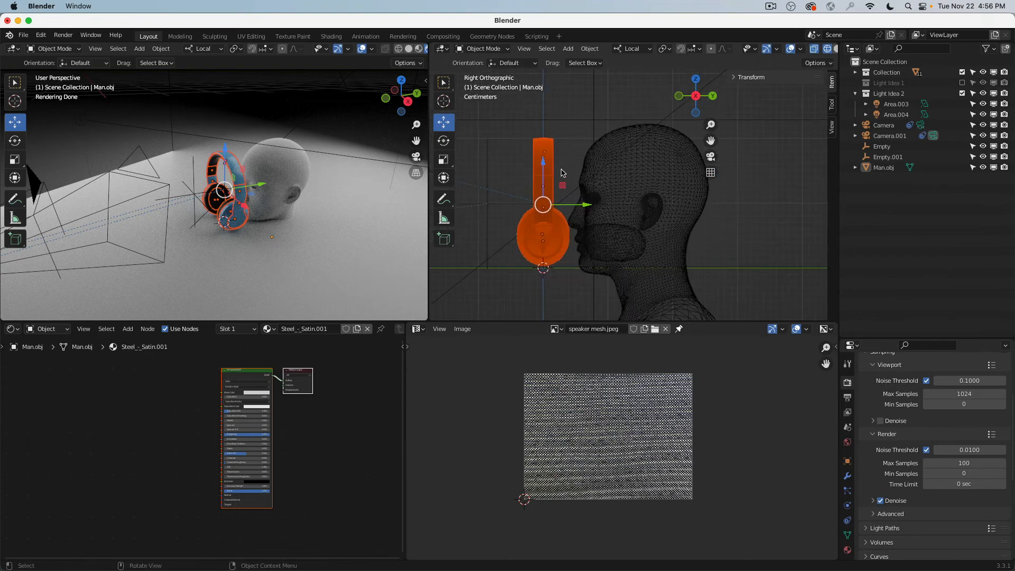
key(r)
click(625, 289)
key(g)
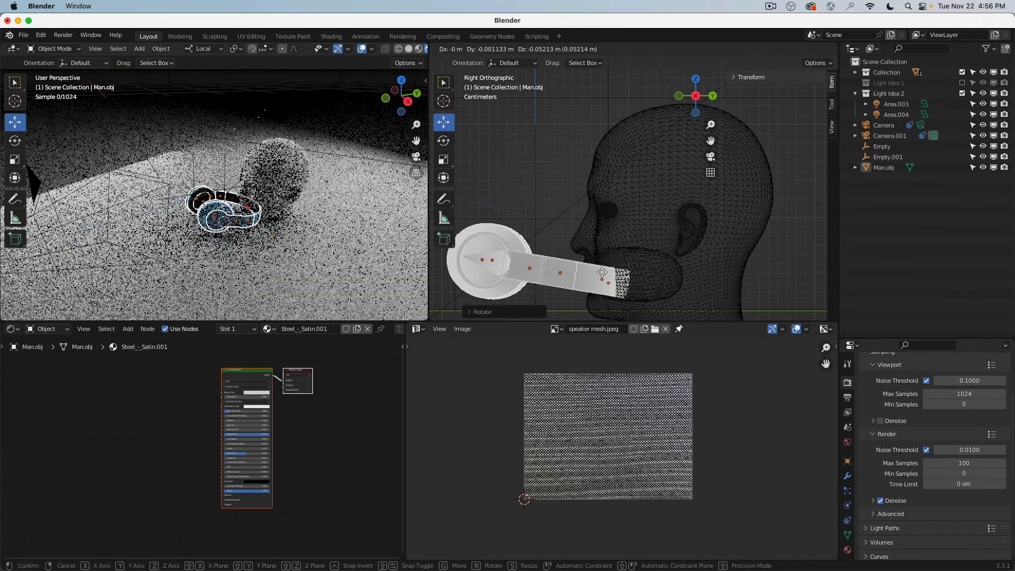
click(603, 278)
Fine-tune the tilt and position of the lying headphones so they rest on the floor line
shift+middle_drag(602, 245, 640, 174)
key(r)
click(643, 175)
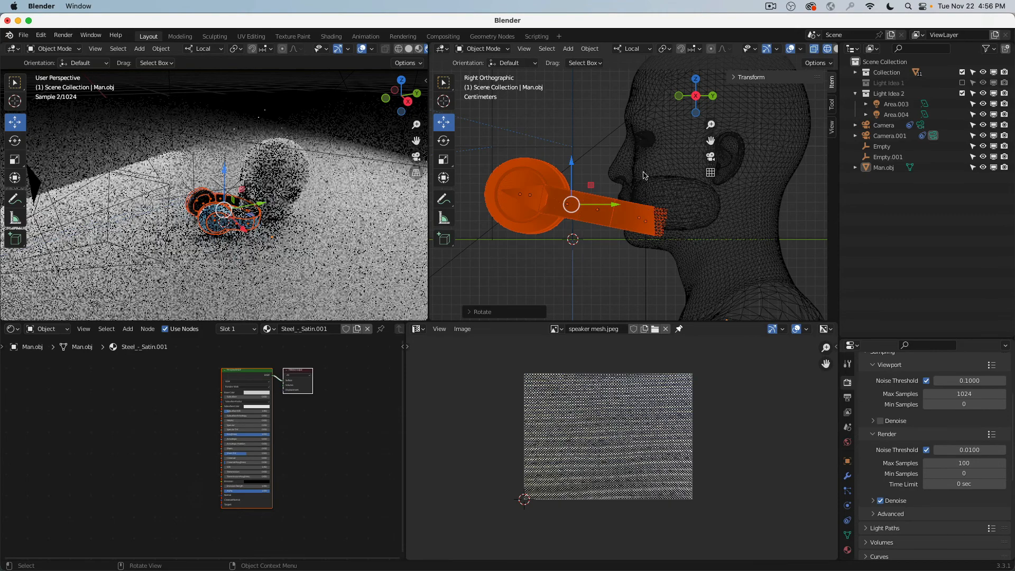
key(g)
click(639, 171)
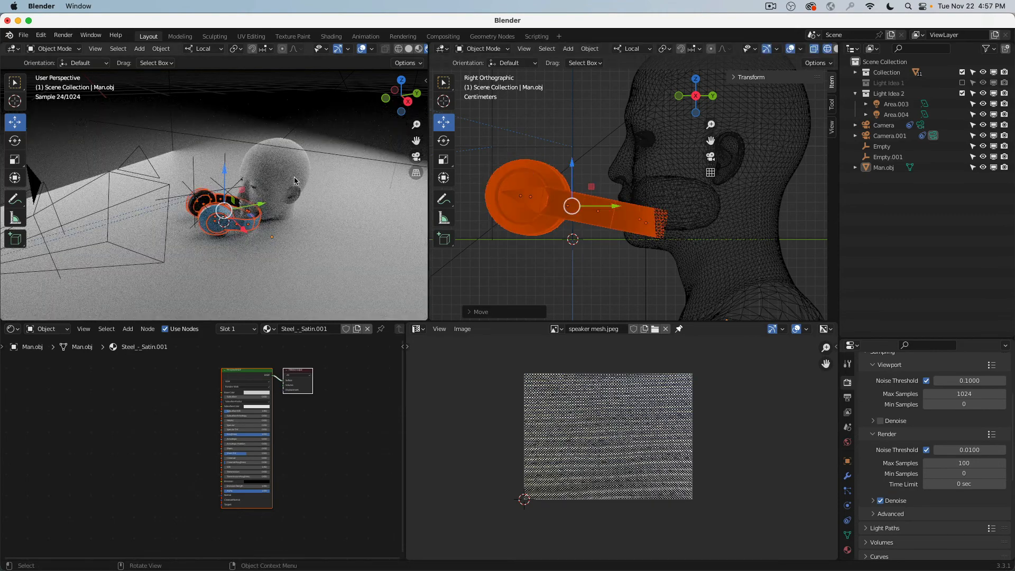
Inspect the lying headphones through Camera.001 in the rendered viewport and clear the selection
key(KP_0)
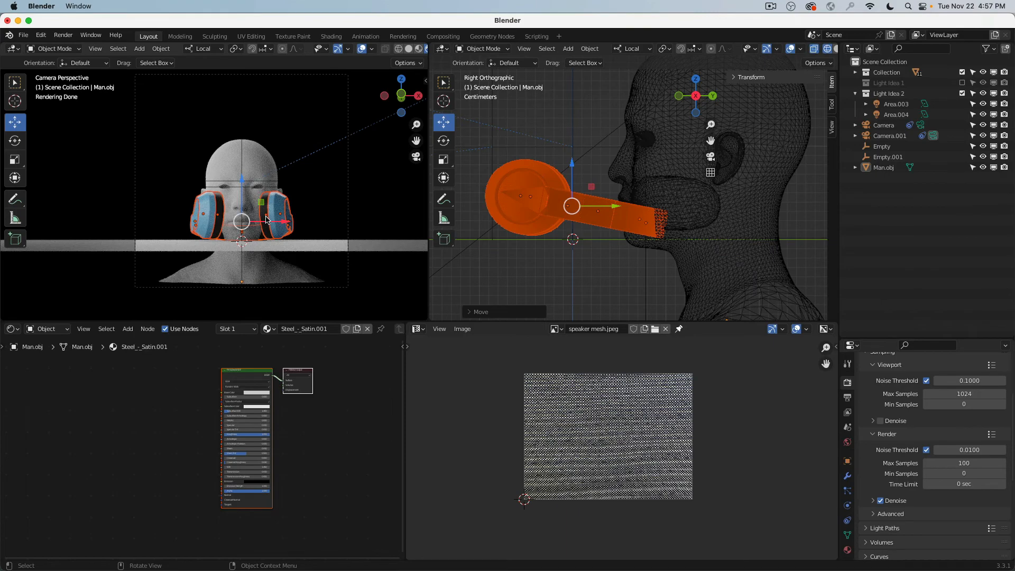
scroll(247, 171, up, 4)
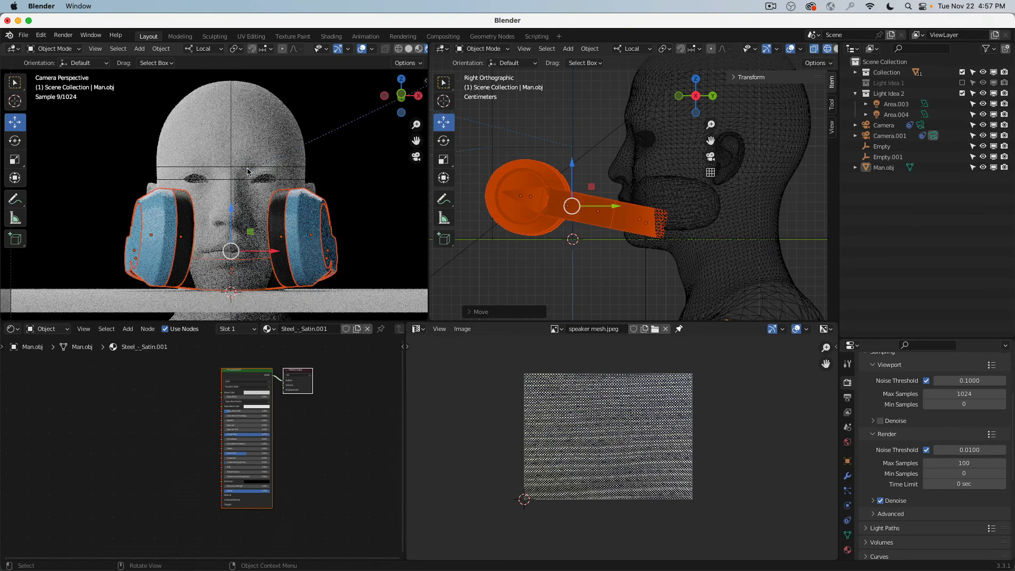
key(a)
scroll(248, 170, down, 1)
key(alt+a)
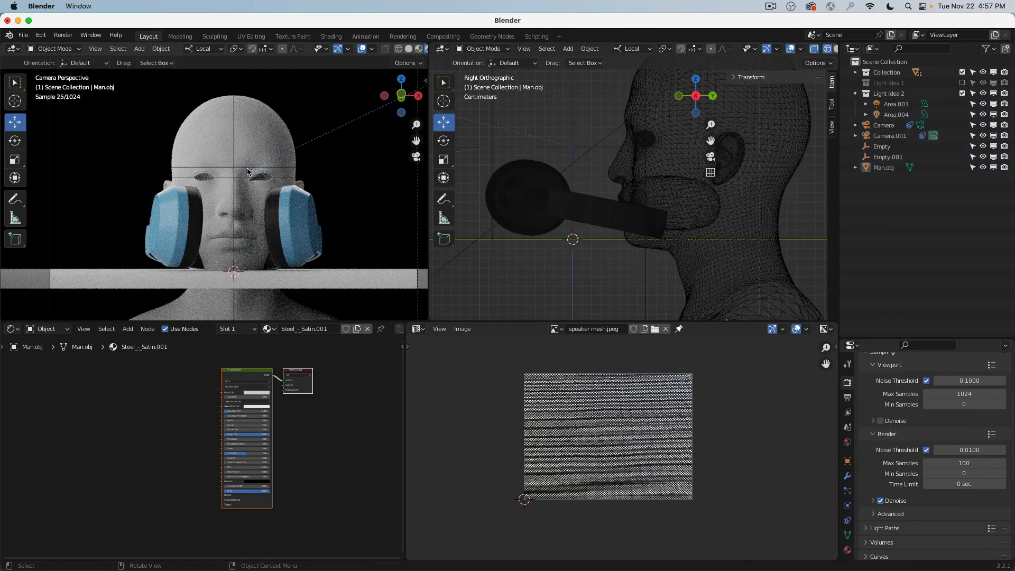
mouse_move(247, 169)
shift+middle_down()
mouse_move(245, 191)
mouse_move(249, 177)
shift+middle_up()
scroll(260, 179, down, 5)
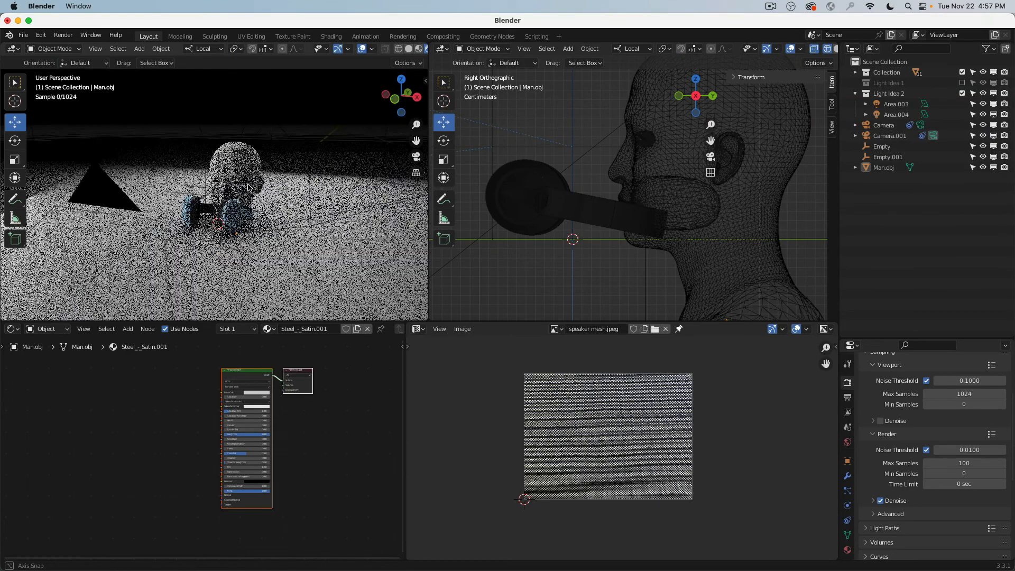
Make the original angled Camera the active camera and view the scene through it
scroll(654, 180, down, 6)
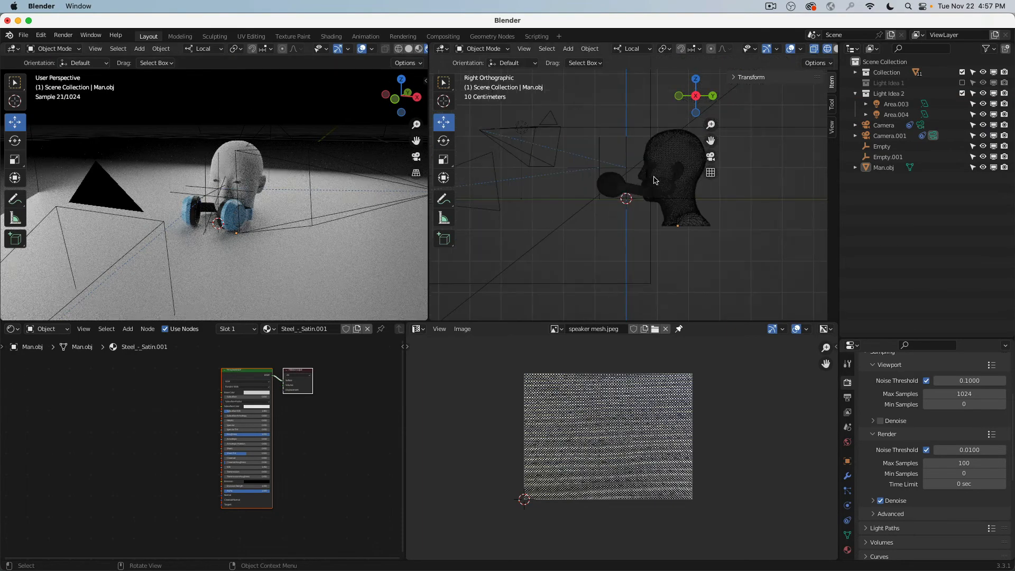
scroll(654, 180, down, 3)
click(607, 163)
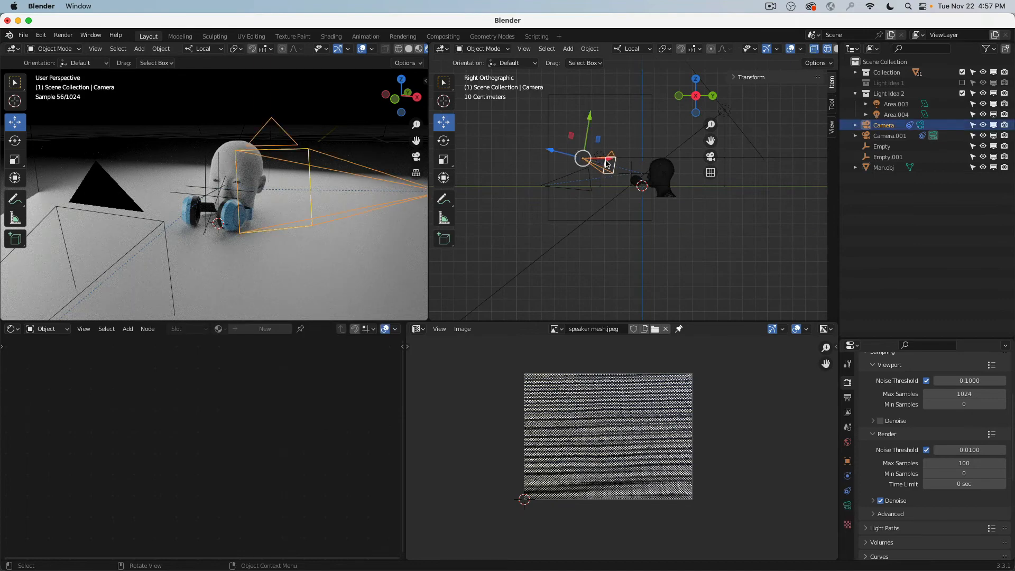
key(KP_0)
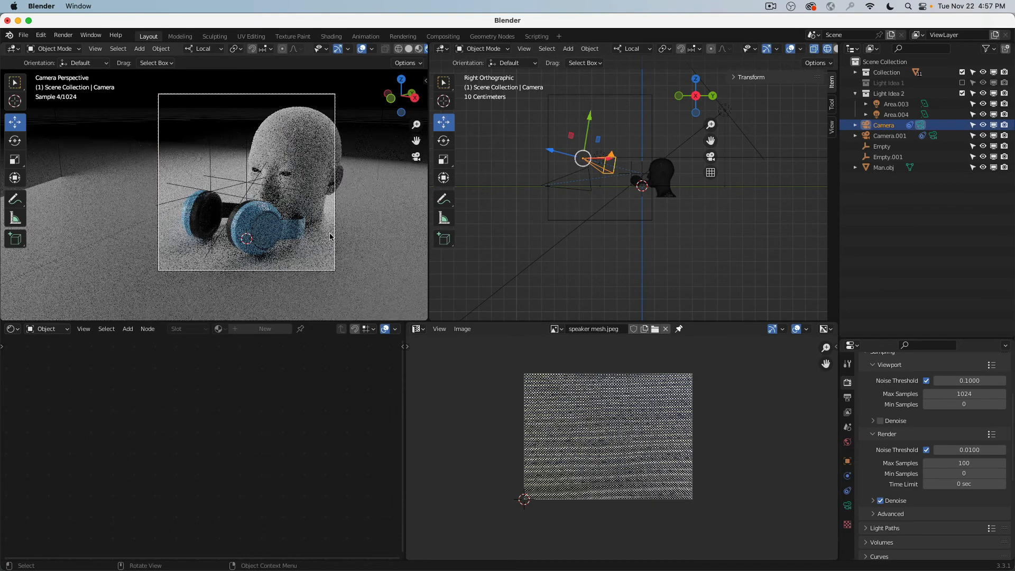
In the top orthographic view, move the man's bust to one side behind the headphones and rotate it freehand
click(669, 181)
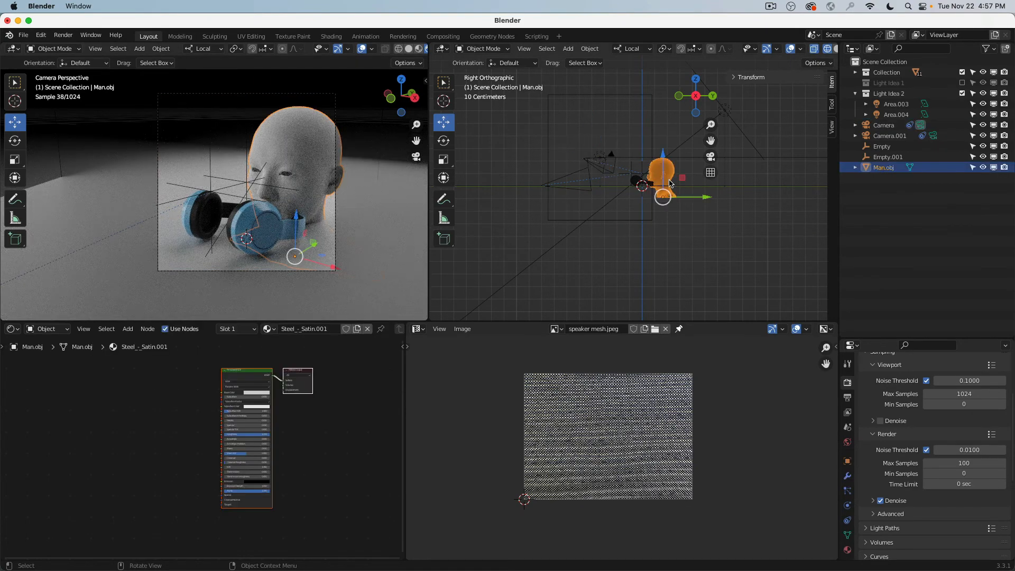
key(KP_7)
shift+middle_drag(664, 174, 654, 193)
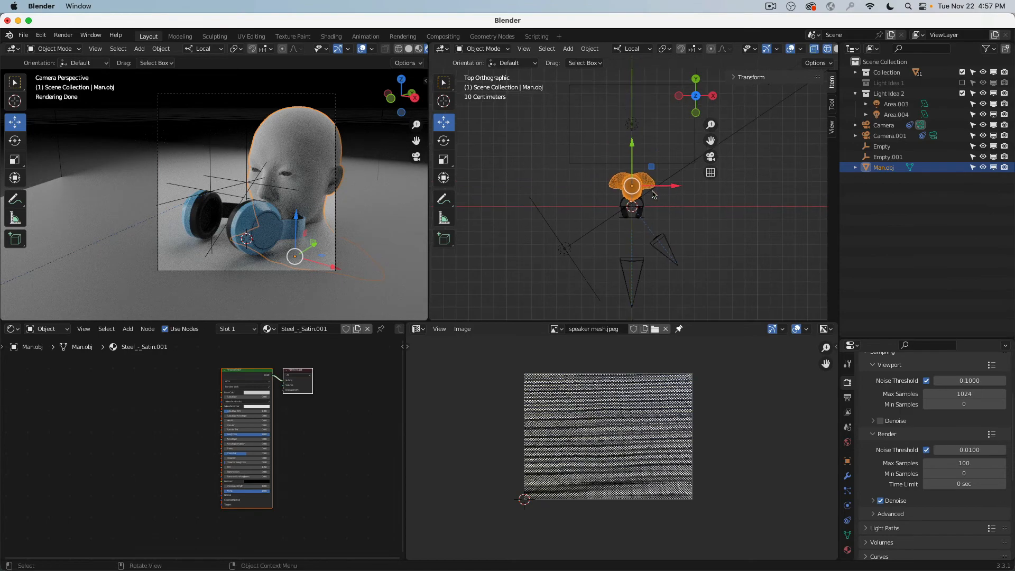
key(g)
click(626, 186)
key(r)
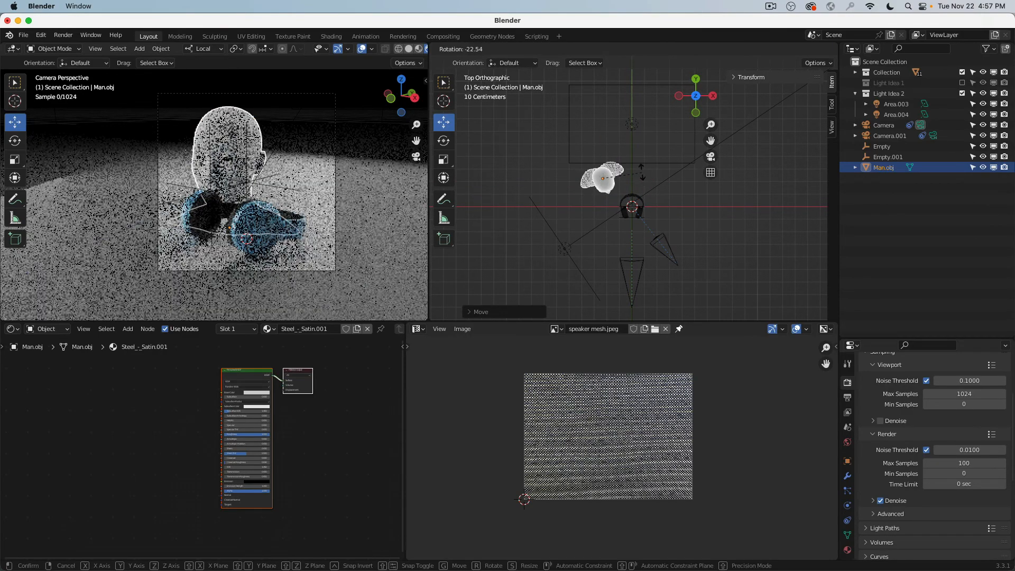
click(628, 161)
Shift the bust farther back behind the headphones and adjust its rotation in the top view
key(g)
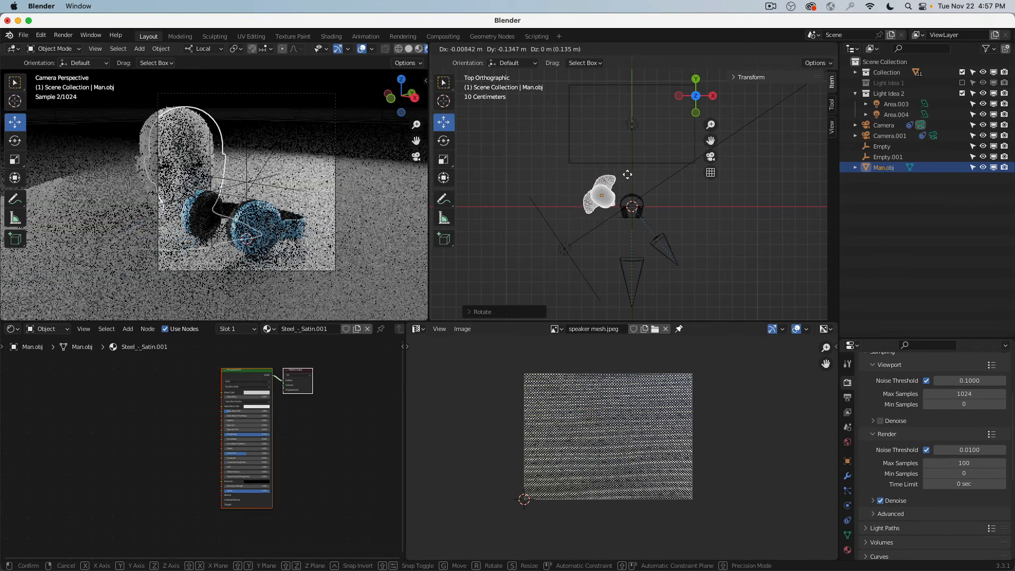
click(625, 149)
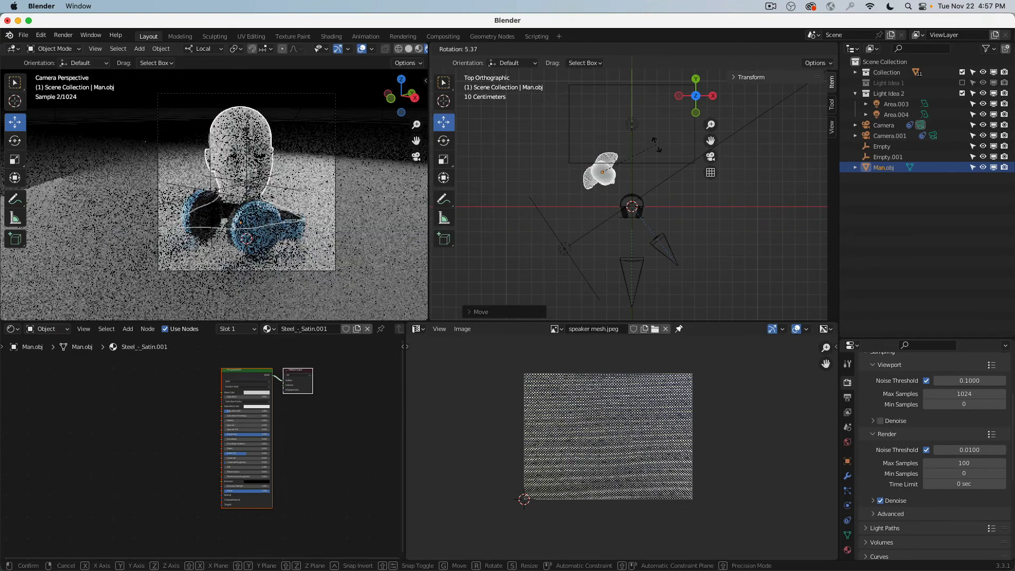
key(g)
click(678, 148)
key(r)
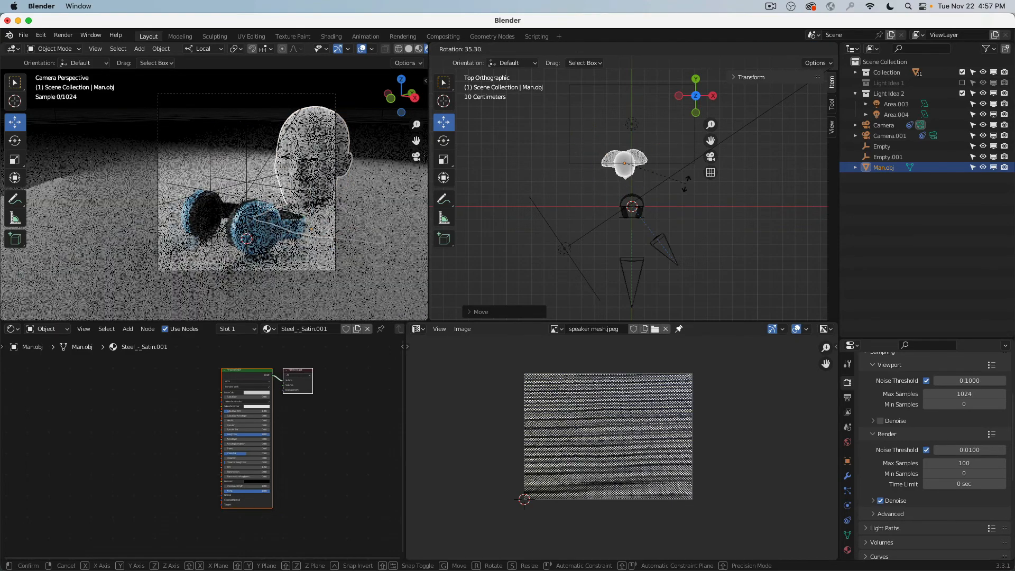
click(649, 140)
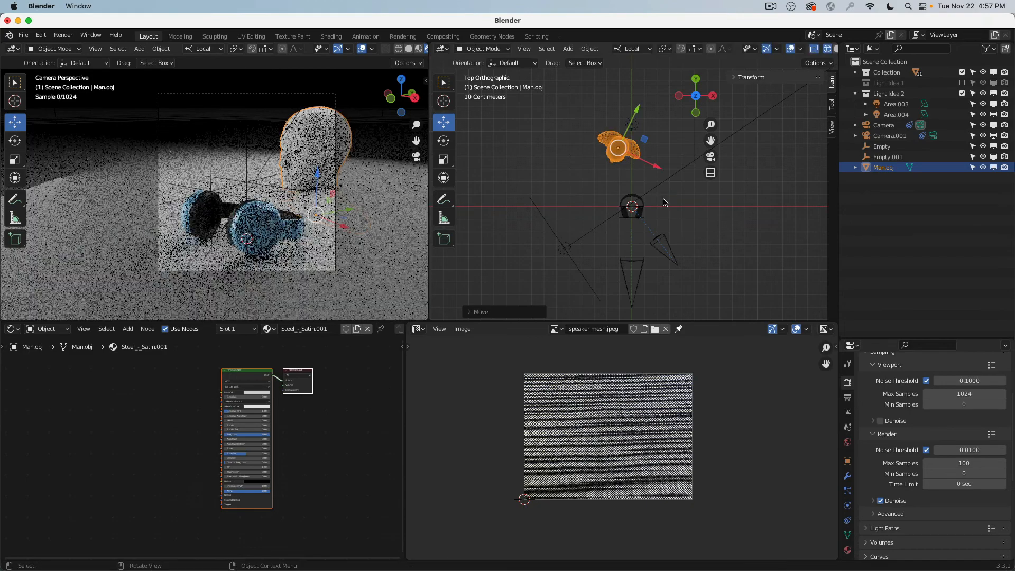
Lower the bust along its vertical axis so only the upper half of the head rises above the floor
middle_drag(614, 205, 603, 150)
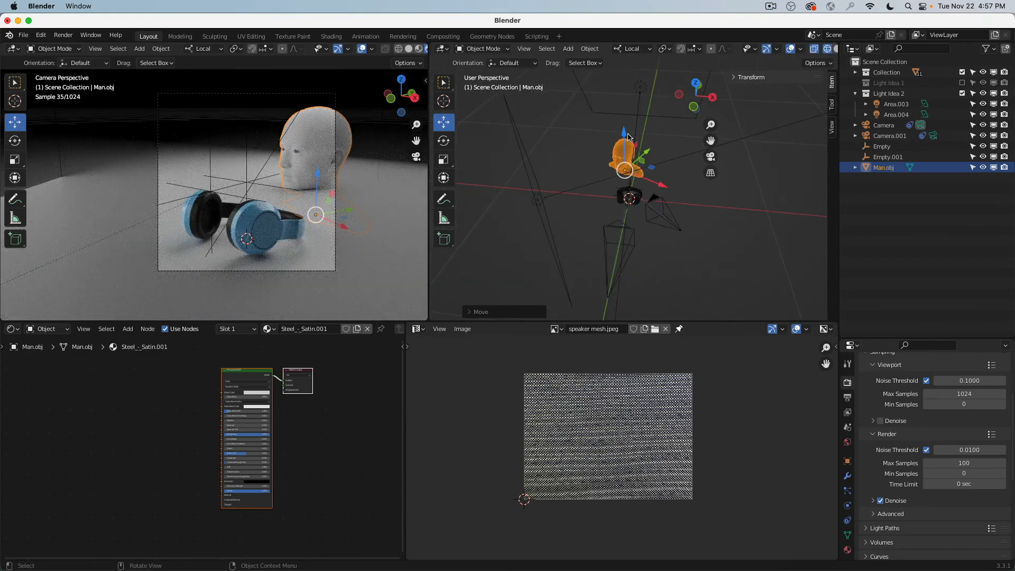
drag(628, 137, 633, 146)
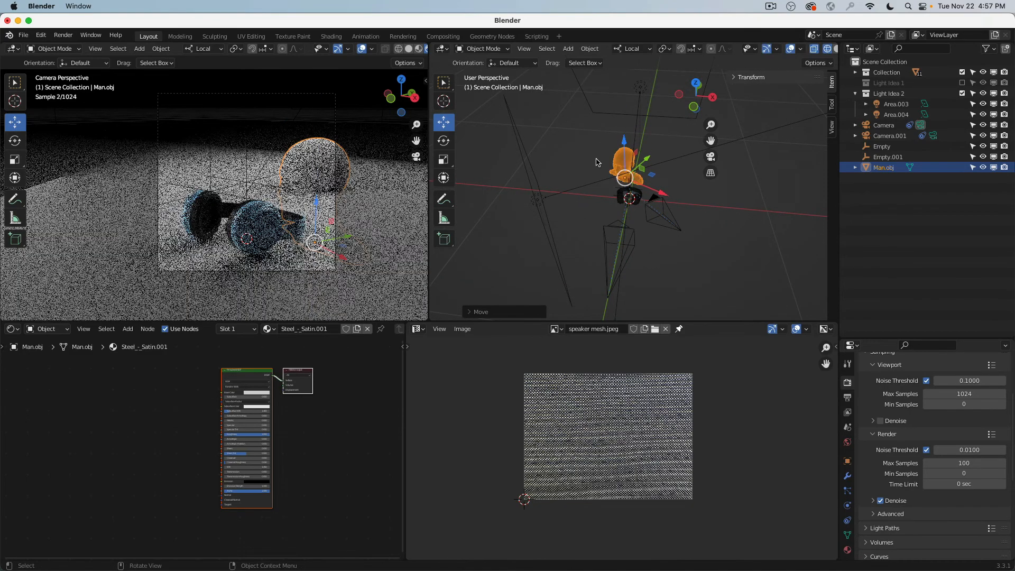
scroll(643, 165, up, 2)
In the top view, rotate the half-sunken head toward the camera, shift it sideways into the frame and clear the selection
key(KP_7)
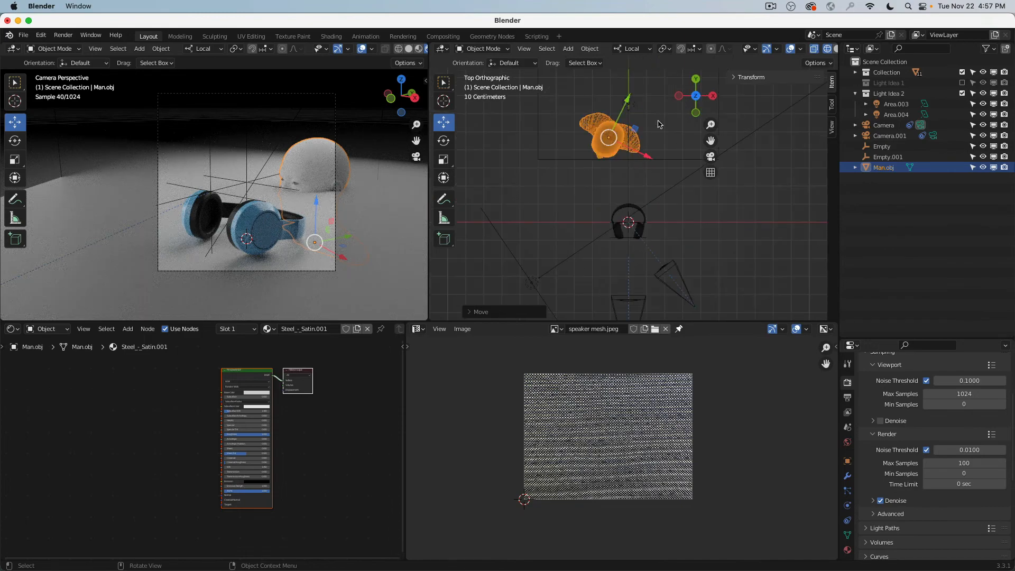
key(r)
click(617, 119)
key(g)
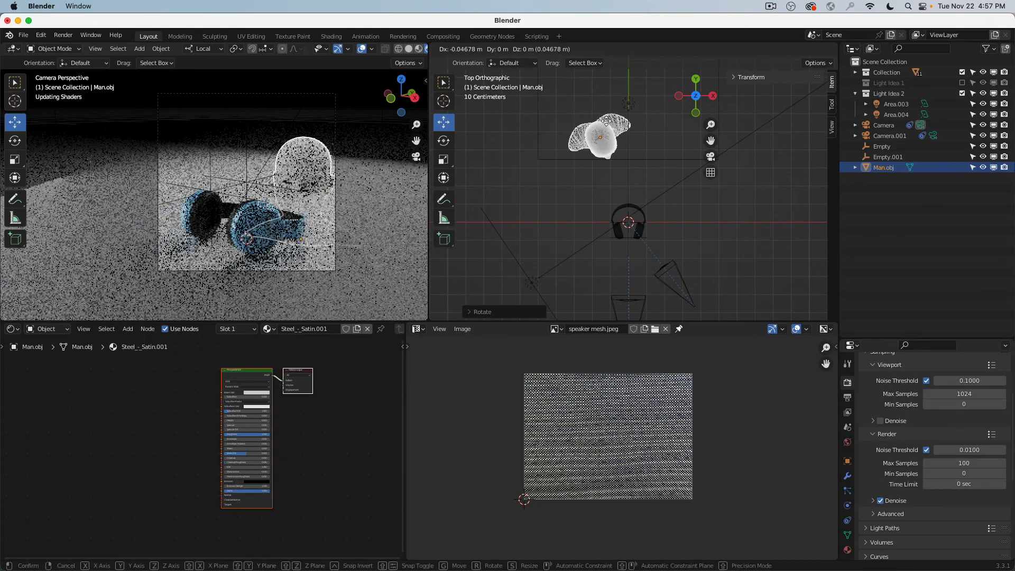
click(599, 127)
key(a)
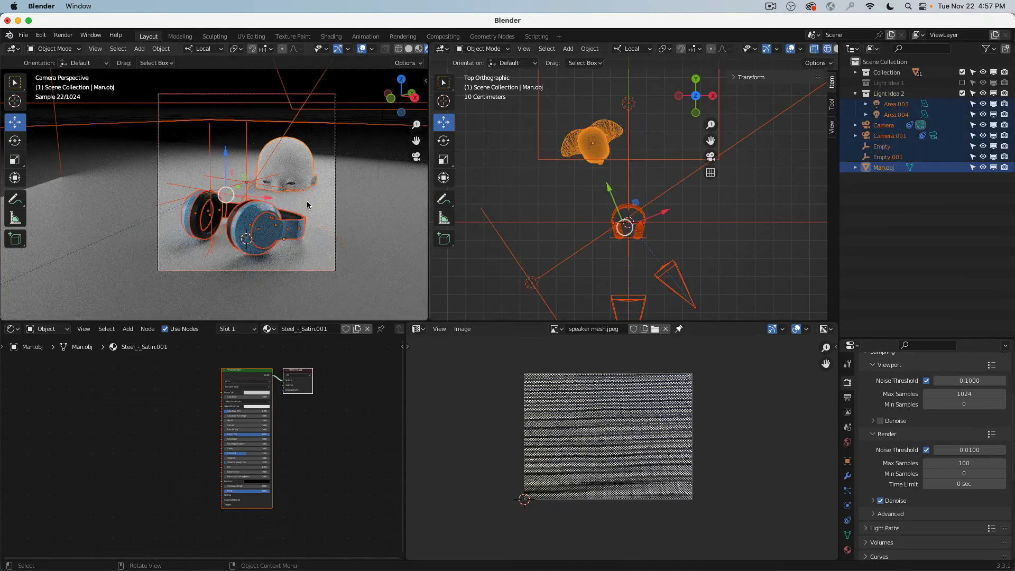
key(alt+a)
scroll(307, 233, down, 2)
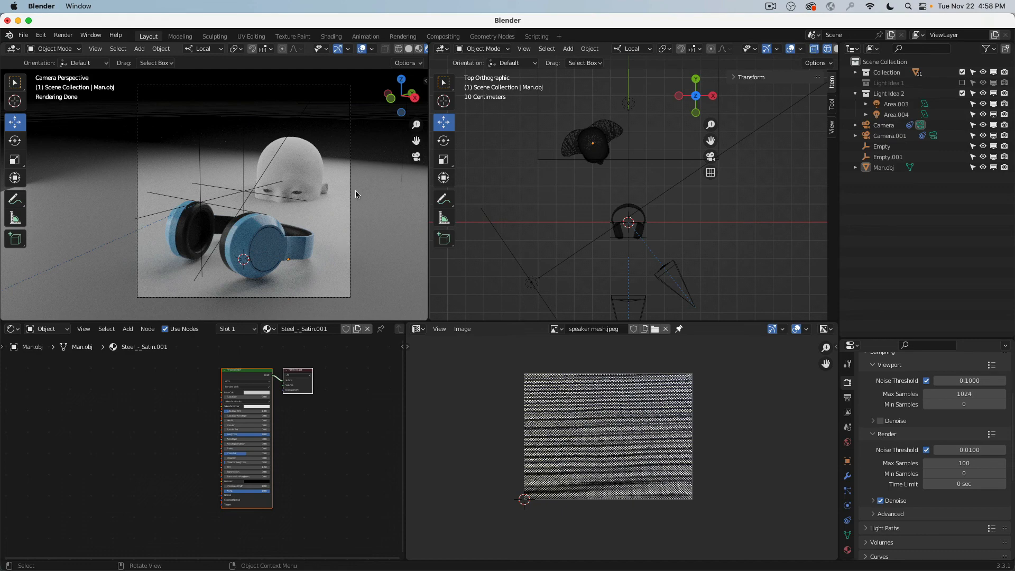
Try placing the half-sunken head much farther back behind the headphones
shift+middle_drag(563, 148, 567, 182)
click(568, 182)
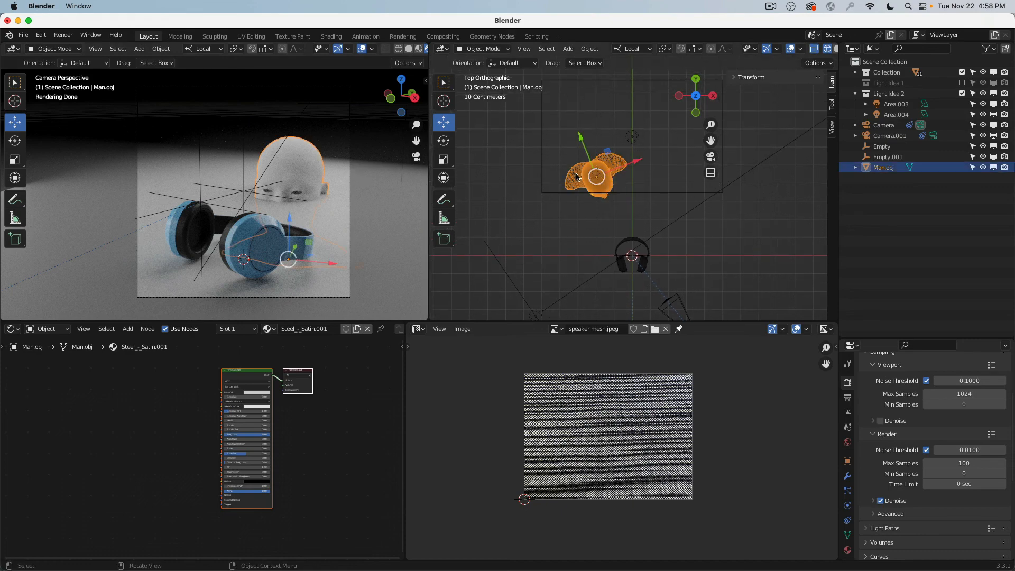
drag(609, 159, 559, 69)
shift+middle_drag(577, 153, 584, 221)
shift+middle_drag(586, 182, 587, 206)
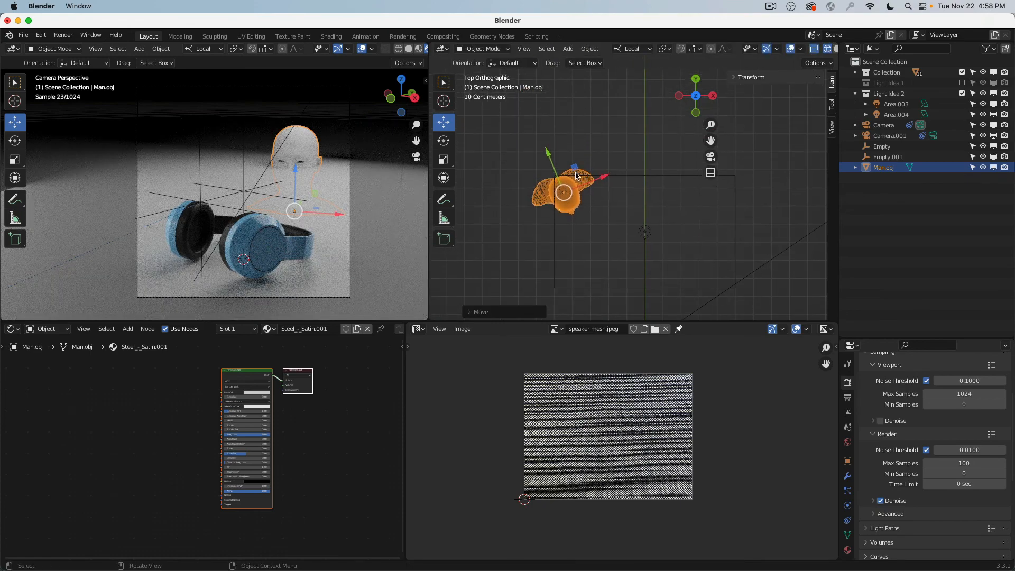
drag(574, 167, 526, 70)
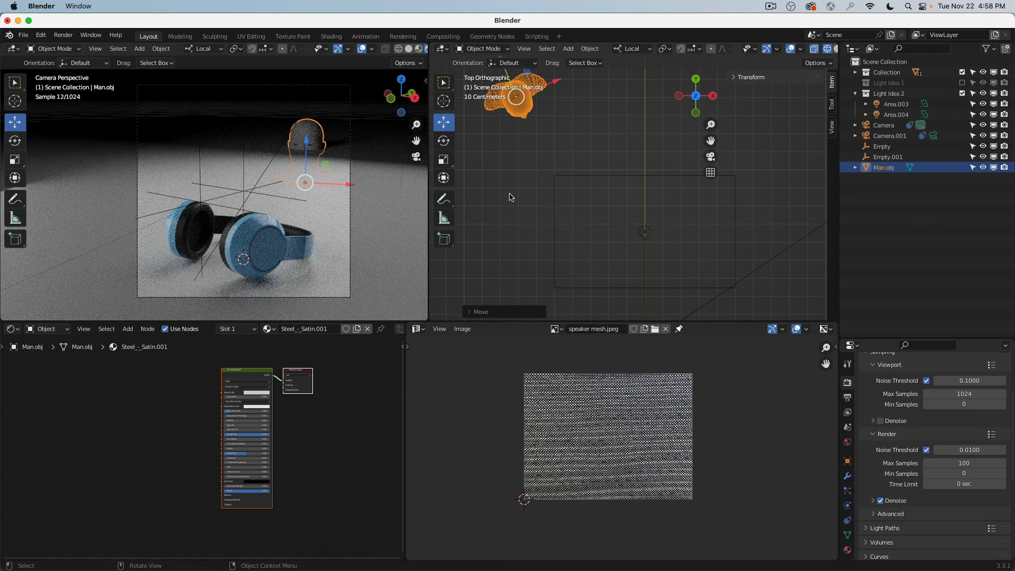
click(510, 198)
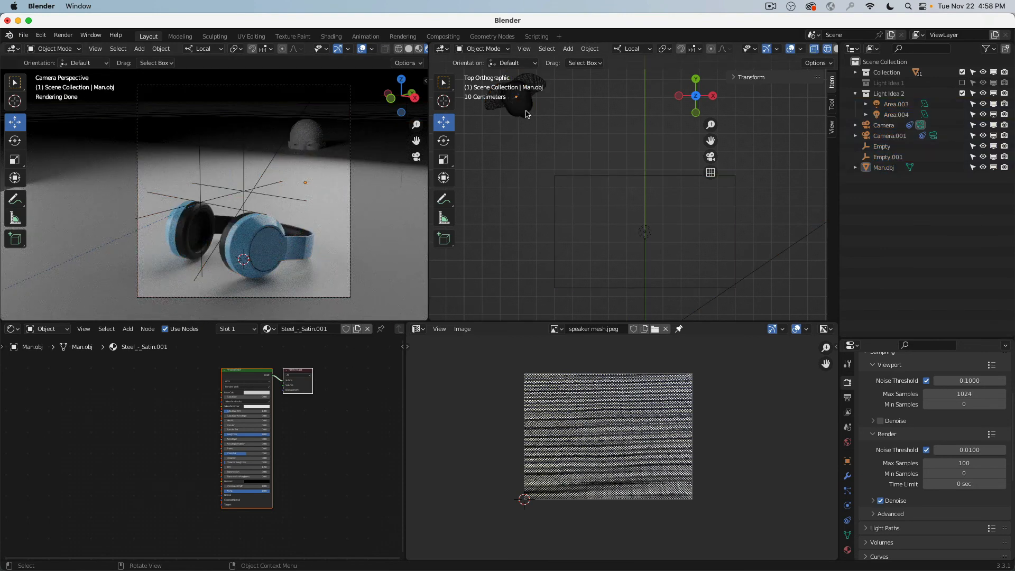
Bring the half-sunken head forward again to sit a short distance behind the headphones in the camera frame
drag(527, 113, 629, 272)
click(629, 274)
shift+middle_drag(629, 274, 573, 172)
key(g)
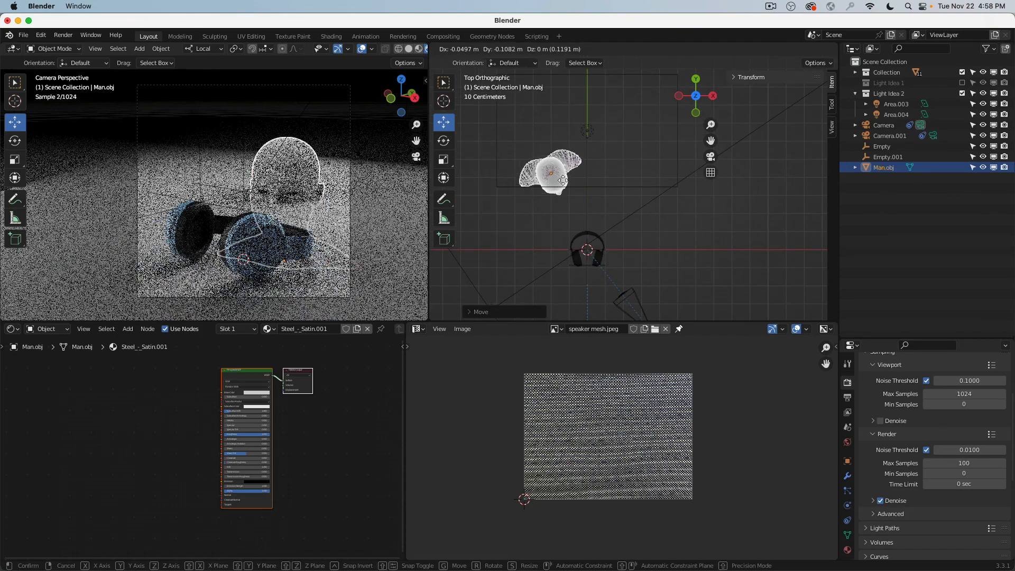
click(576, 177)
key(g)
click(577, 176)
Clear the selection and hide the overlays in the rendered camera viewport
key(a)
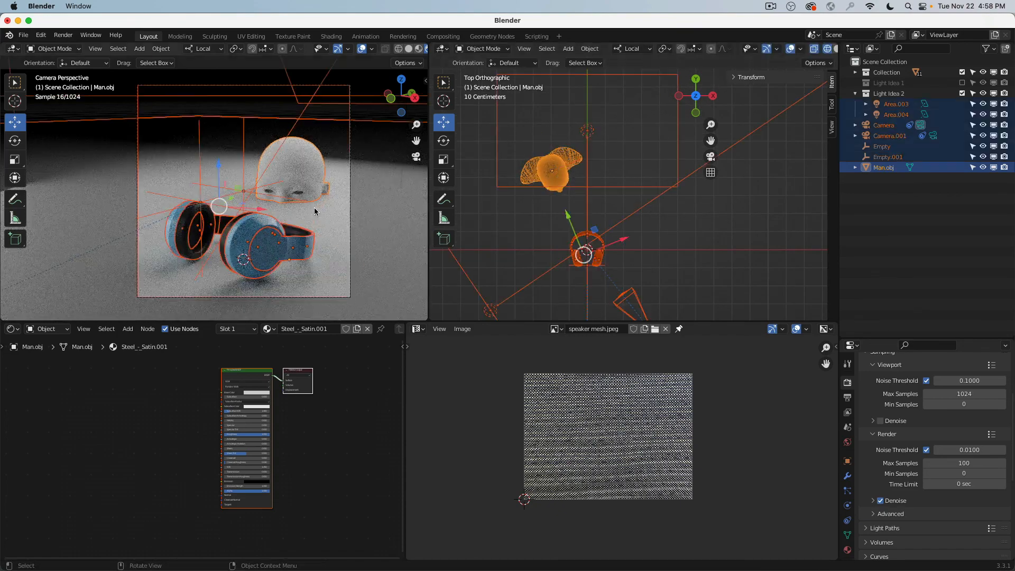
key(alt+a)
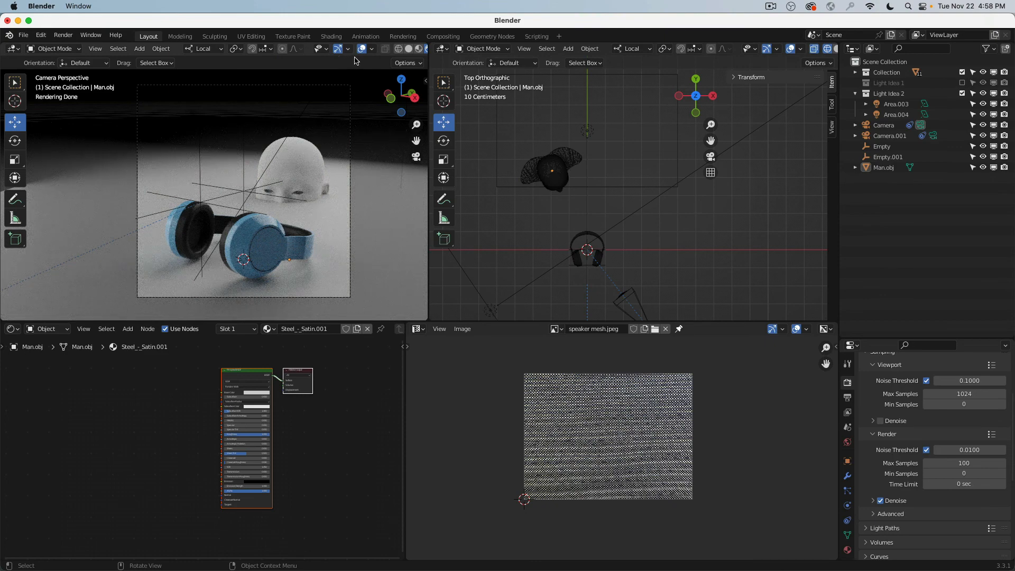
click(361, 49)
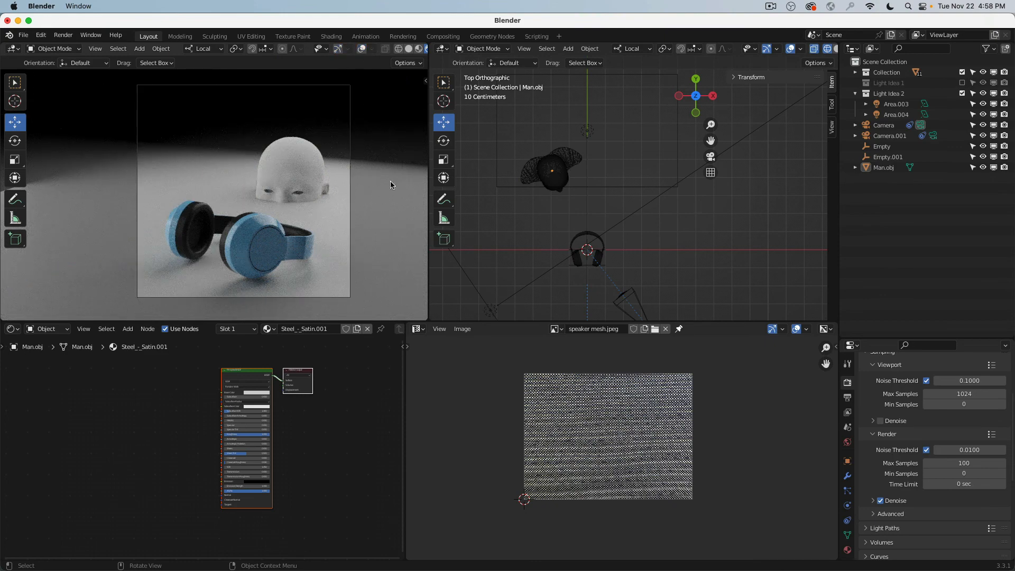